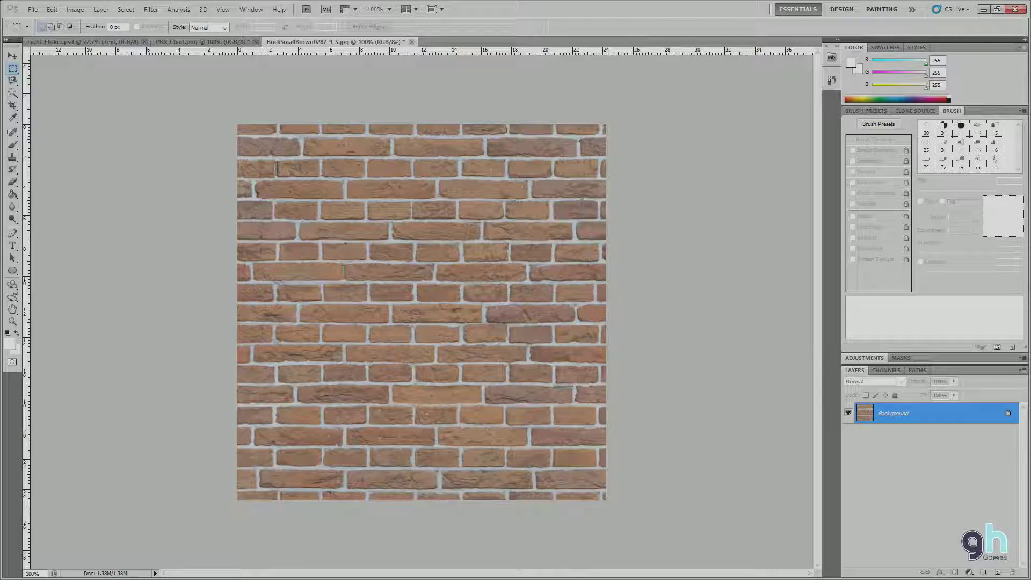
# Offset the brick texture 15 pixels right and 15 pixels down with the Offset filter, wrapping the undefined areas around
pyautogui.click(151, 9)
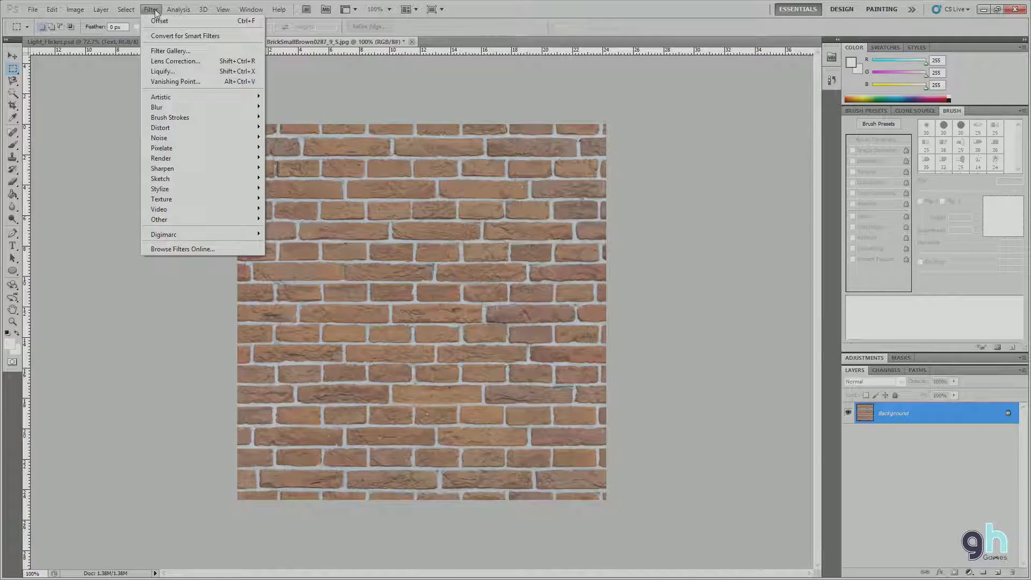
pyautogui.moveTo(167, 220)
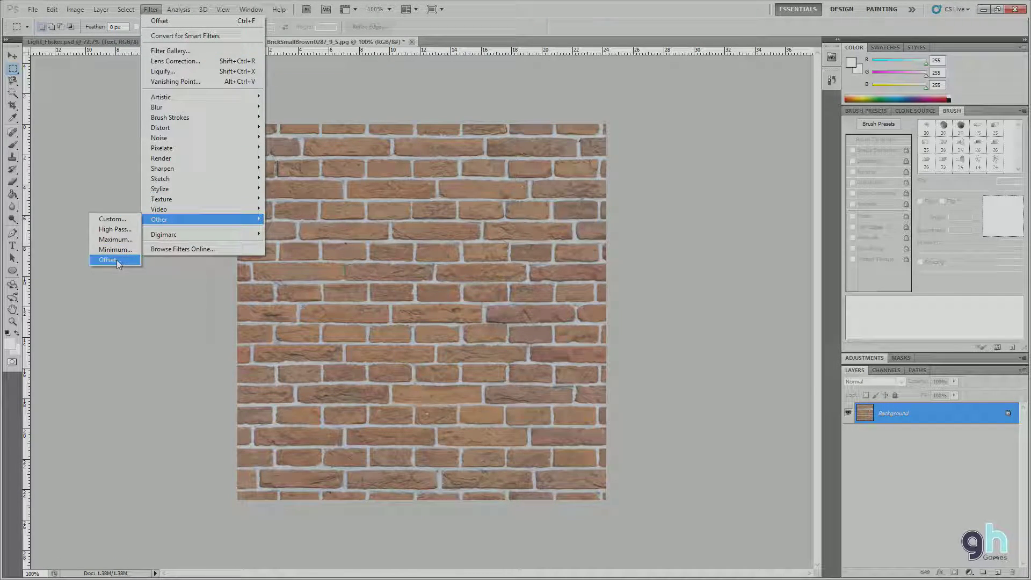
pyautogui.click(117, 260)
pyautogui.moveTo(396, 77); pyautogui.dragTo(684, 93)
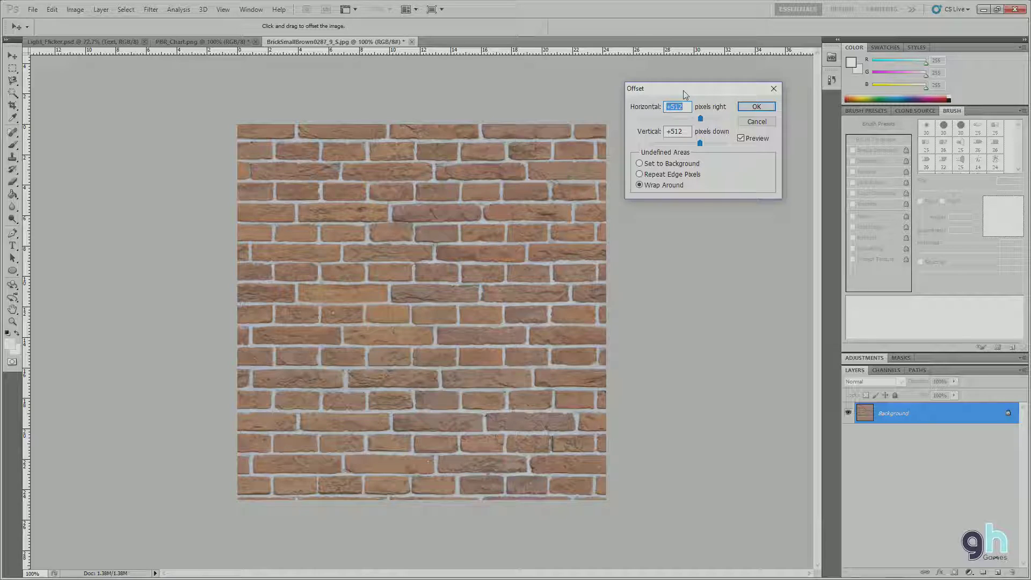
pyautogui.write('0')
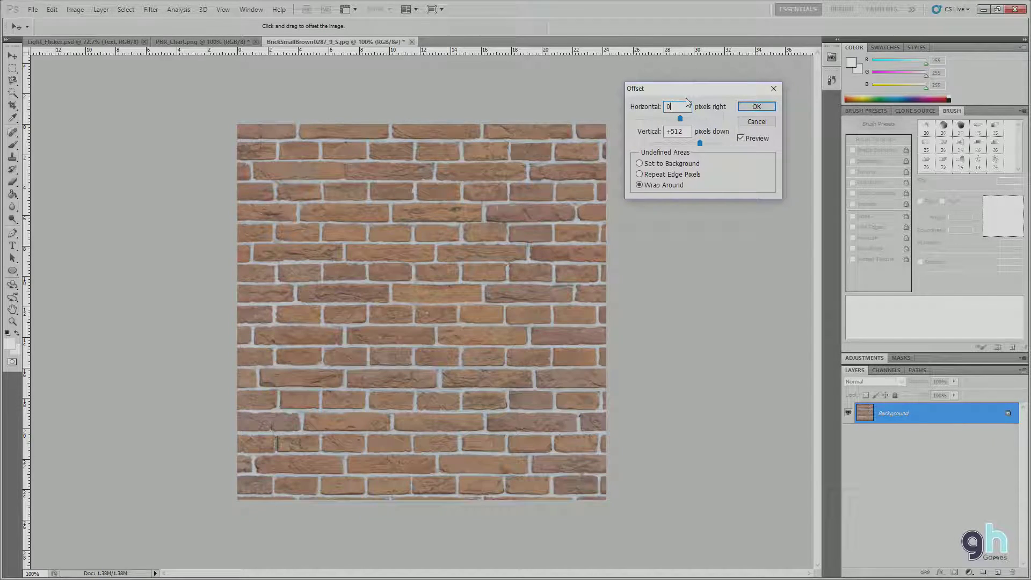
pyautogui.press('Tab')
pyautogui.write('0')
pyautogui.click(655, 105)
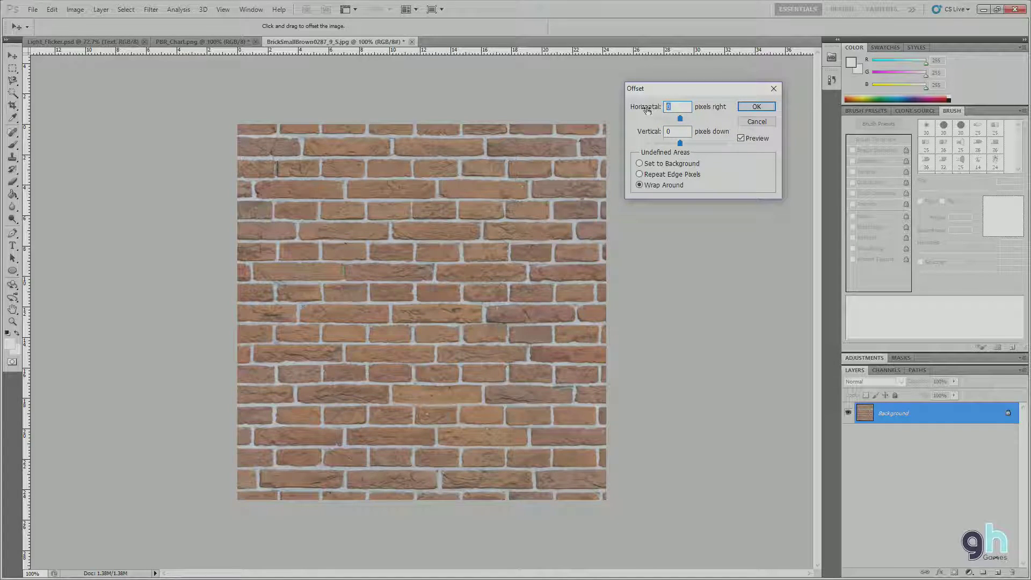
pyautogui.write('15')
pyautogui.click(640, 132)
pyautogui.write('15')
pyautogui.press('Return')
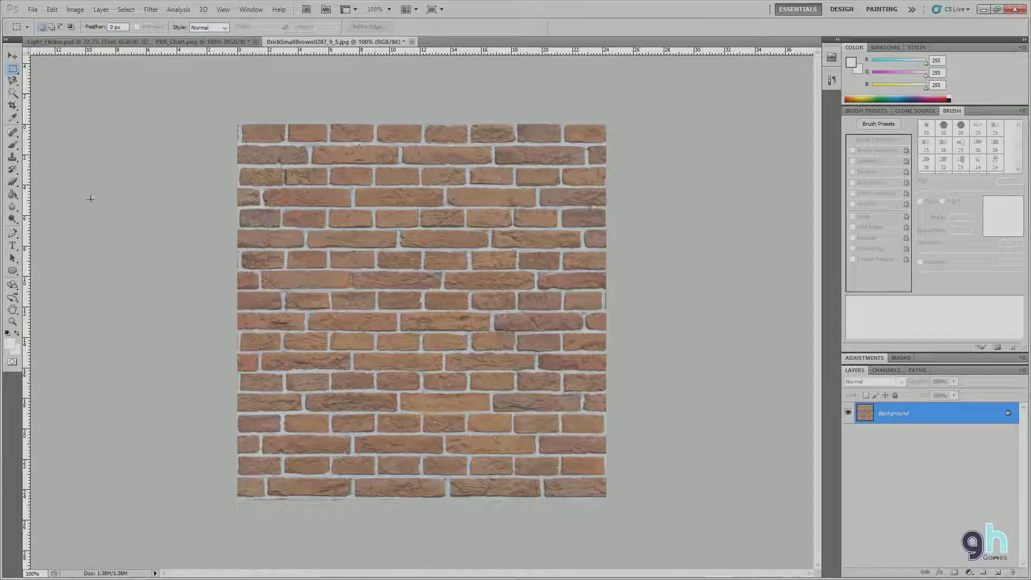
# Paint a cloned patch over the bricks near the upper middle of the texture with the Clone Stamp tool
pyautogui.click(11, 159)
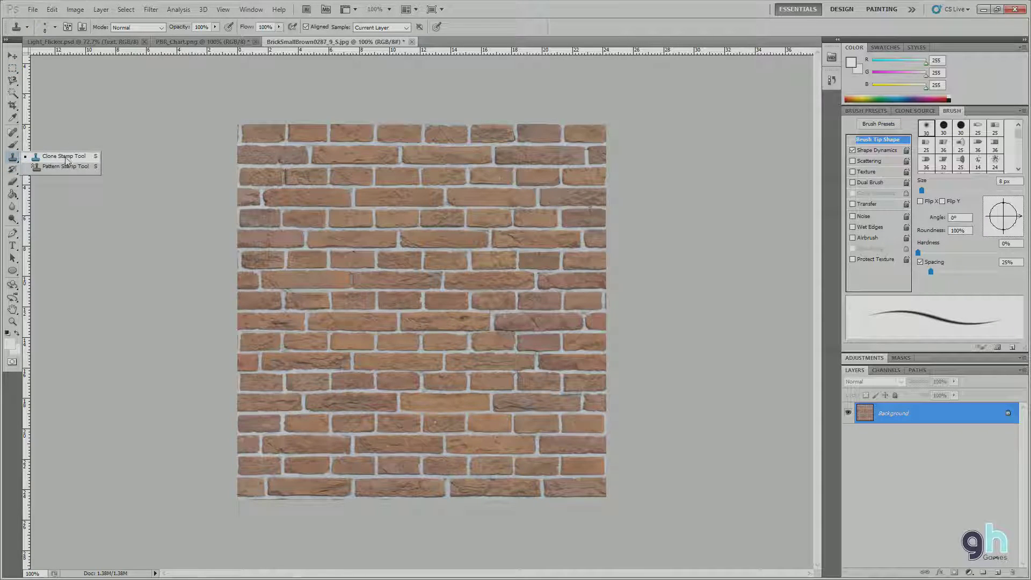
pyautogui.click(65, 157)
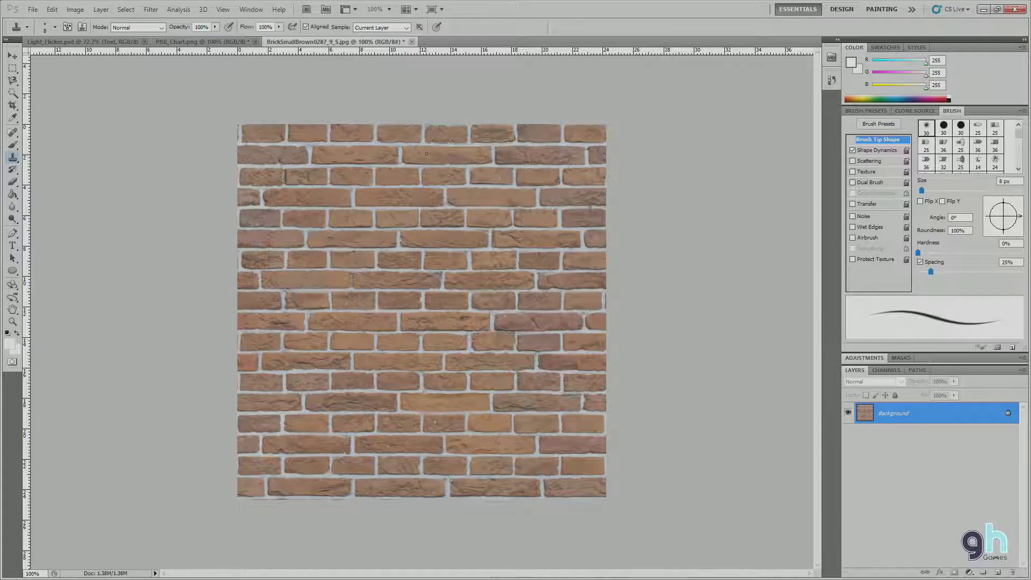
pyautogui.moveTo(445, 205)
pyautogui.mouseDown()
pyautogui.moveTo(422, 180)
pyautogui.moveTo(427, 164)
pyautogui.moveTo(451, 199)
pyautogui.moveTo(430, 180)
pyautogui.mouseUp()
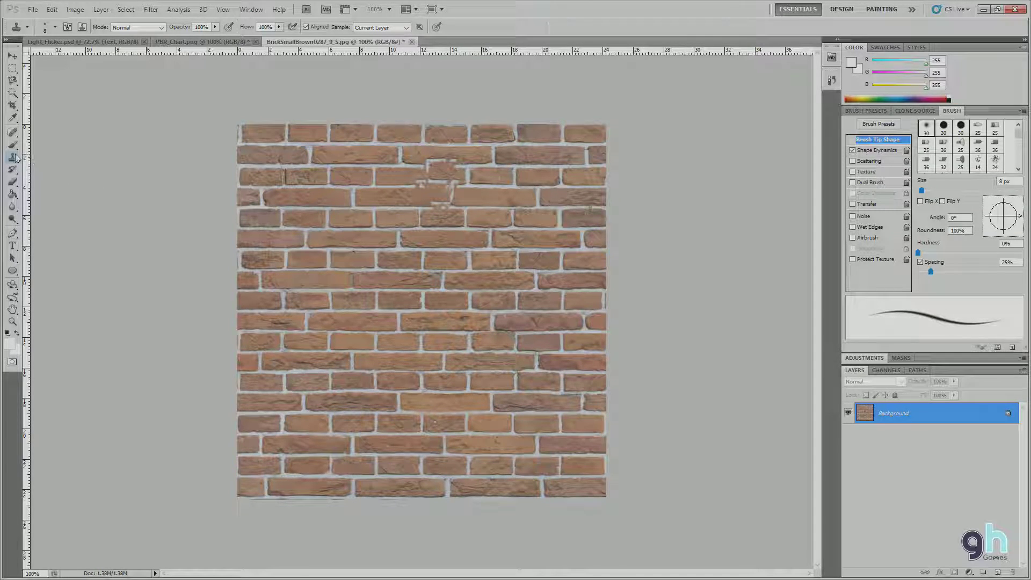
# Paint broad content-aware Spot Healing Brush strokes over the bricks in the upper middle of the texture
pyautogui.click(14, 133)
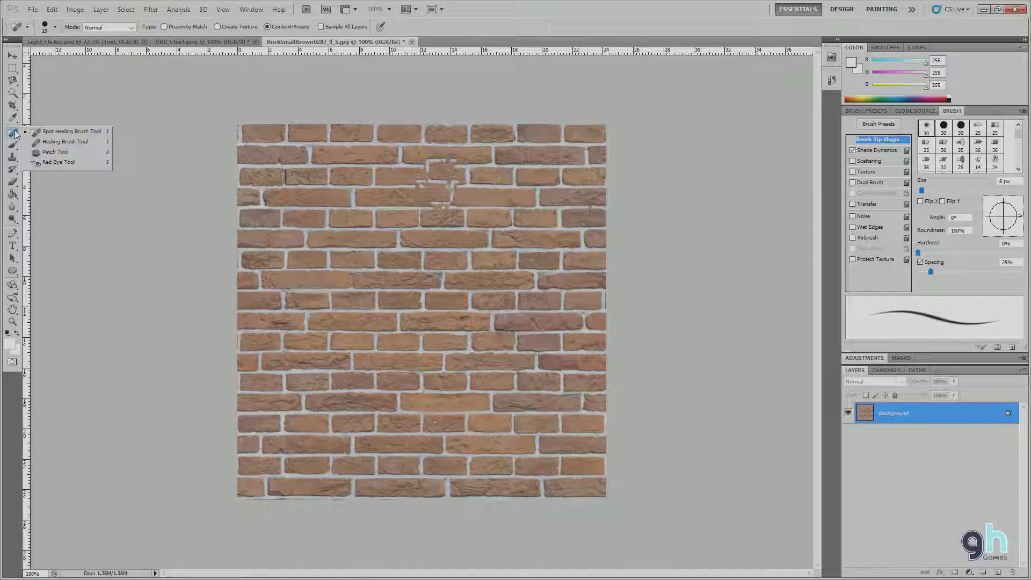
pyautogui.click(67, 131)
pyautogui.moveTo(408, 177)
pyautogui.mouseDown()
pyautogui.moveTo(475, 179)
pyautogui.moveTo(424, 180)
pyautogui.moveTo(430, 215)
pyautogui.moveTo(475, 186)
pyautogui.moveTo(518, 201)
pyautogui.moveTo(566, 182)
pyautogui.moveTo(467, 172)
pyautogui.moveTo(564, 163)
pyautogui.moveTo(539, 142)
pyautogui.moveTo(415, 141)
pyautogui.moveTo(354, 186)
pyautogui.moveTo(322, 158)
pyautogui.moveTo(336, 158)
pyautogui.mouseUp()
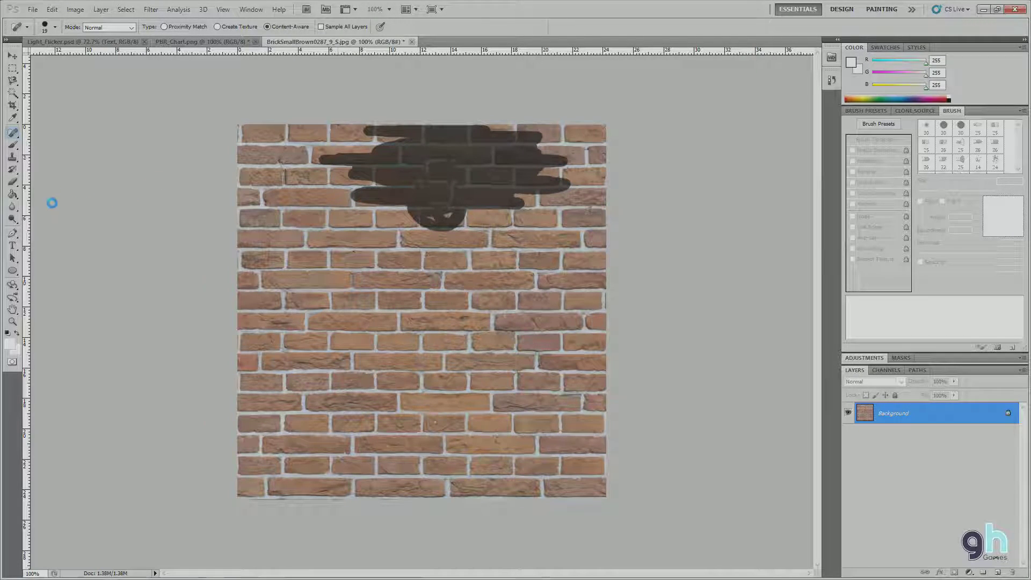
# Paint sampled Healing Brush strokes over the distorted bricks in the upper middle of the texture
pyautogui.click(14, 134)
pyautogui.click(65, 141)
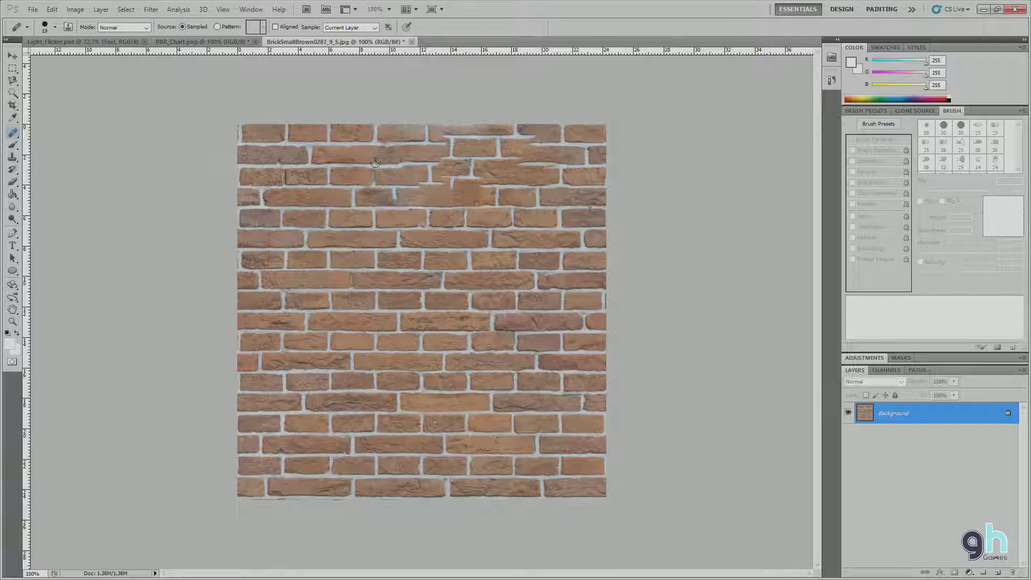
pyautogui.moveTo(454, 170)
pyautogui.mouseDown()
pyautogui.moveTo(449, 191)
pyautogui.moveTo(424, 186)
pyautogui.moveTo(526, 177)
pyautogui.moveTo(471, 136)
pyautogui.moveTo(516, 228)
pyautogui.moveTo(414, 189)
pyautogui.mouseUp()
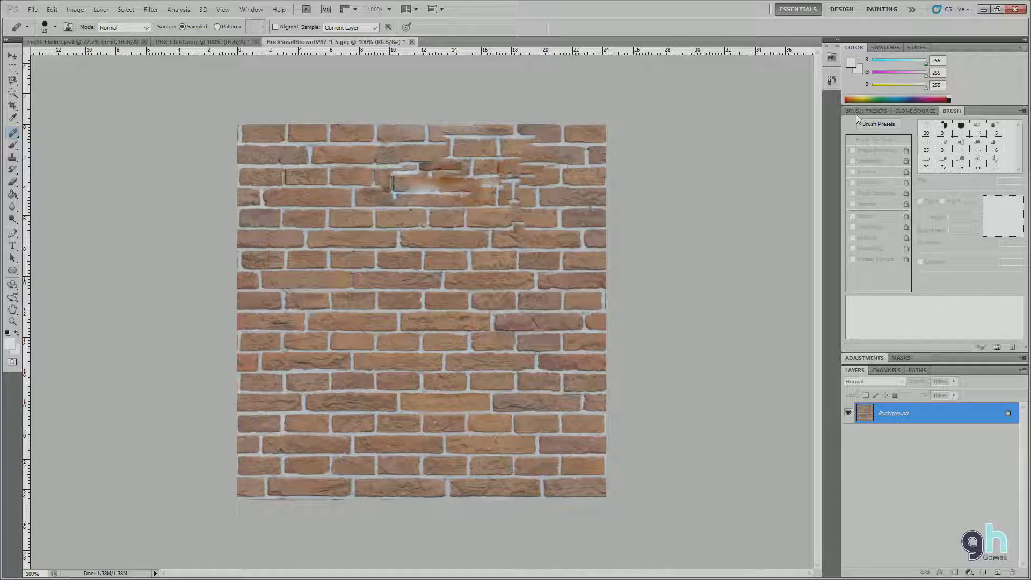
# Close the brick texture document and switch to the Maya scene containing the cylinder
pyautogui.hotkey('ctrl', 'w')
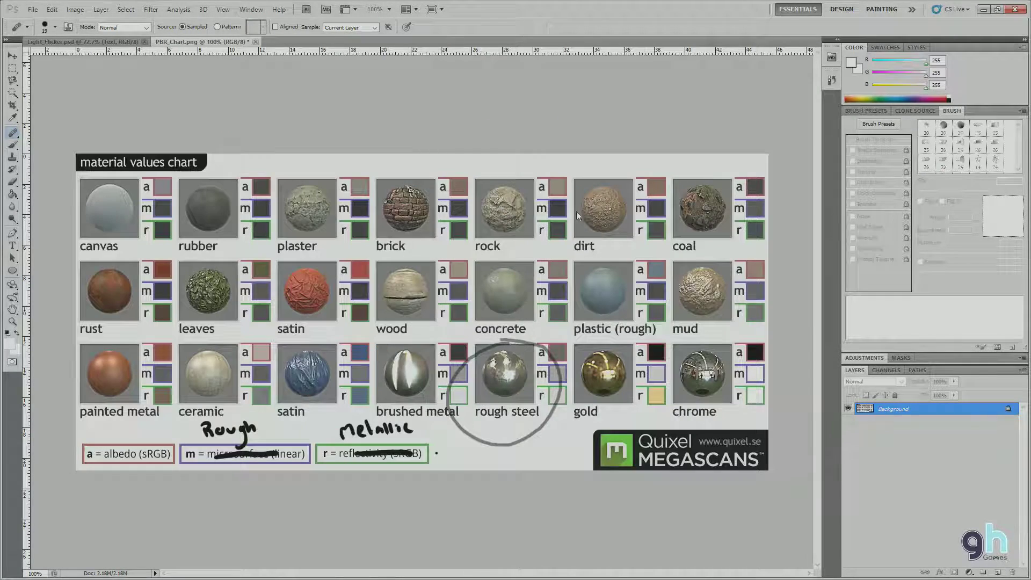
pyautogui.click(983, 9)
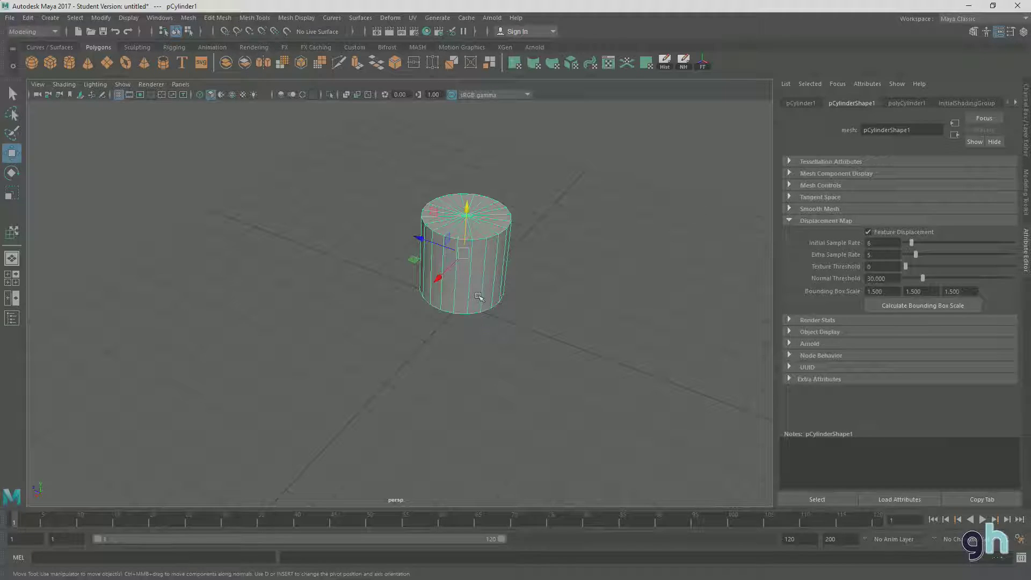
pyautogui.keyDown('alt'); pyautogui.moveTo(478, 297); pyautogui.dragTo(469, 296, button='middle'); pyautogui.keyUp('alt')
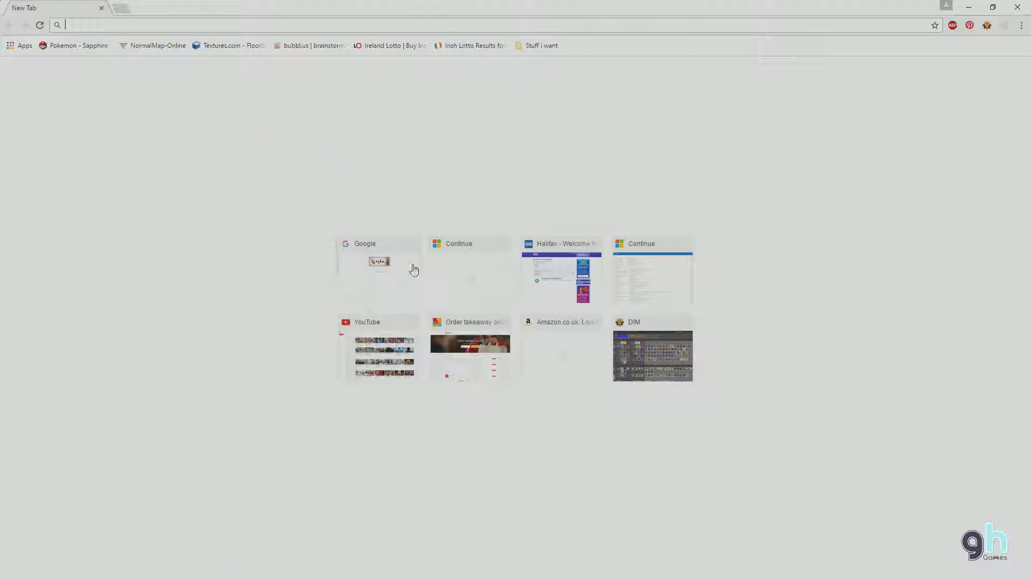
# Open Google in the browser, view the Light_Reference.jpg wall lamp photo, and return to Maya
pyautogui.click(414, 269)
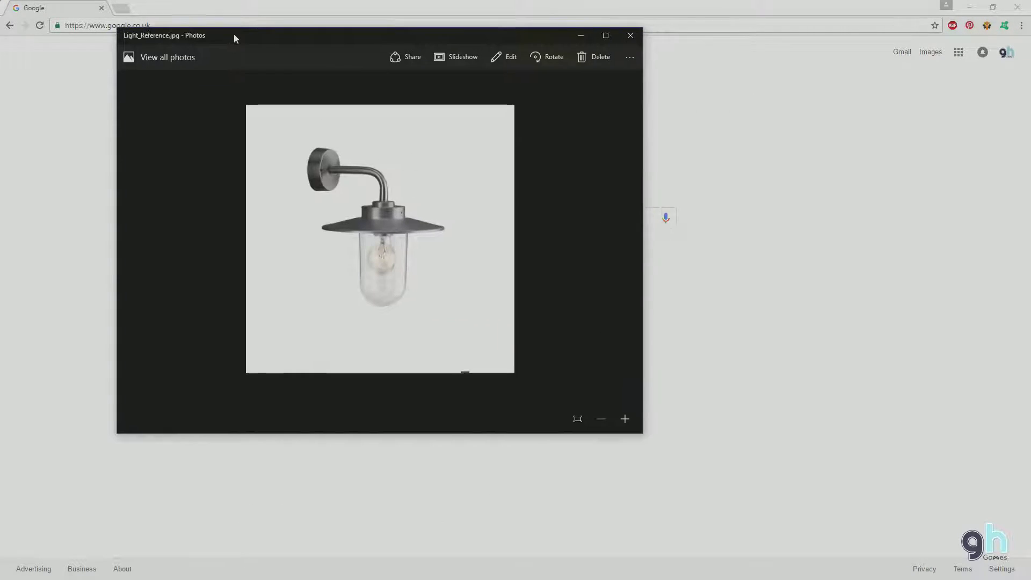
pyautogui.moveTo(232, 37); pyautogui.dragTo(225, 63)
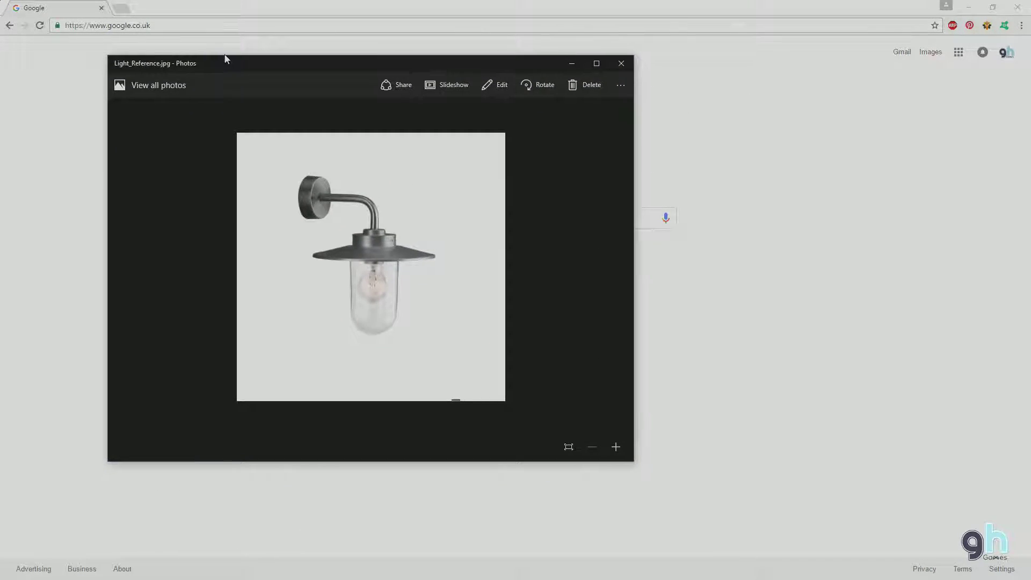
pyautogui.click(573, 65)
pyautogui.click(420, 218)
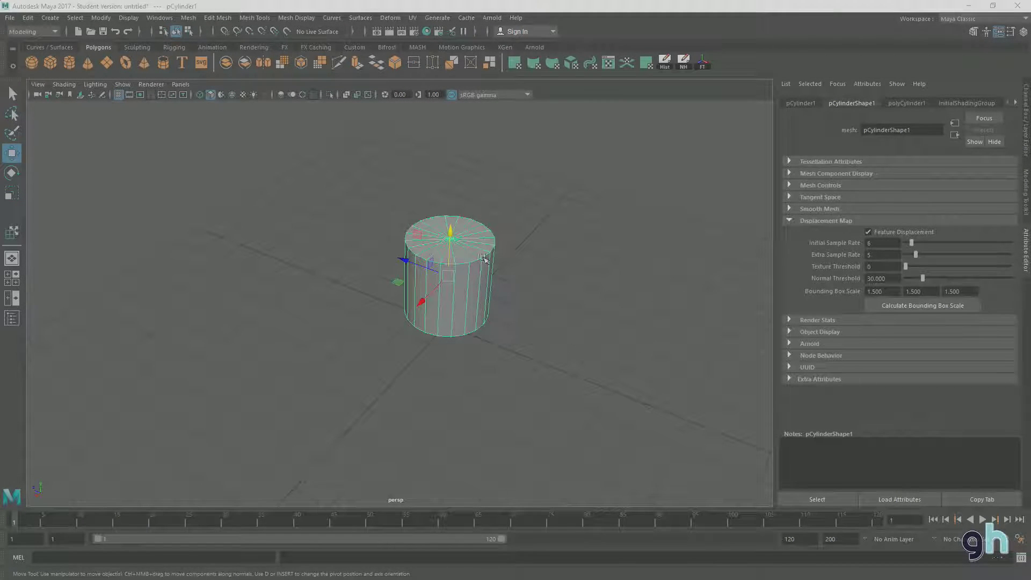
# Shrink the Light_Reference.jpg photo window and place it over the Maya window beside the cylinder
pyautogui.hotkey('alt', 'Tab')
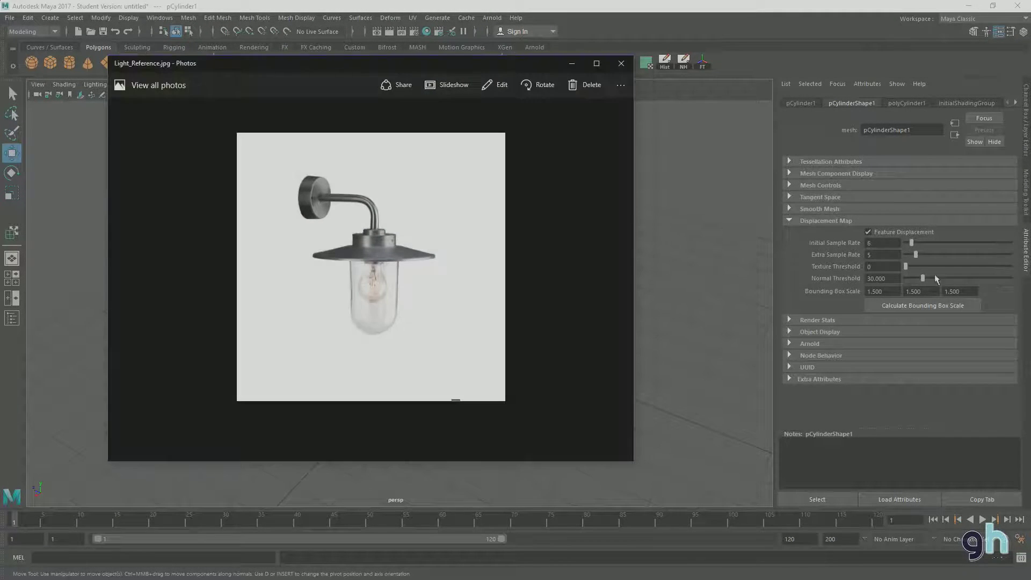
pyautogui.moveTo(293, 37); pyautogui.dragTo(264, 26)
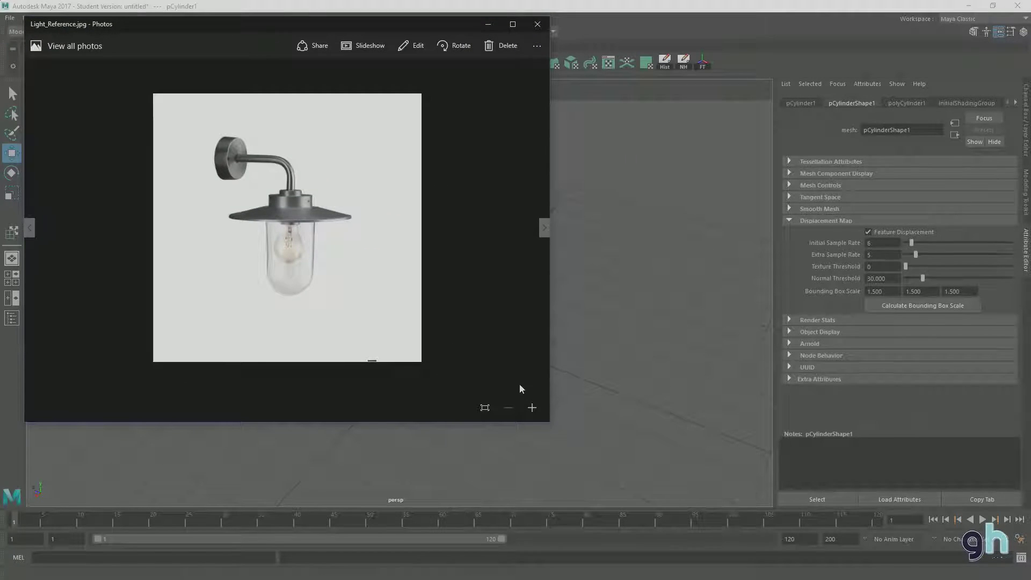
pyautogui.moveTo(544, 421); pyautogui.dragTo(403, 335)
pyautogui.moveTo(231, 26); pyautogui.dragTo(781, 40)
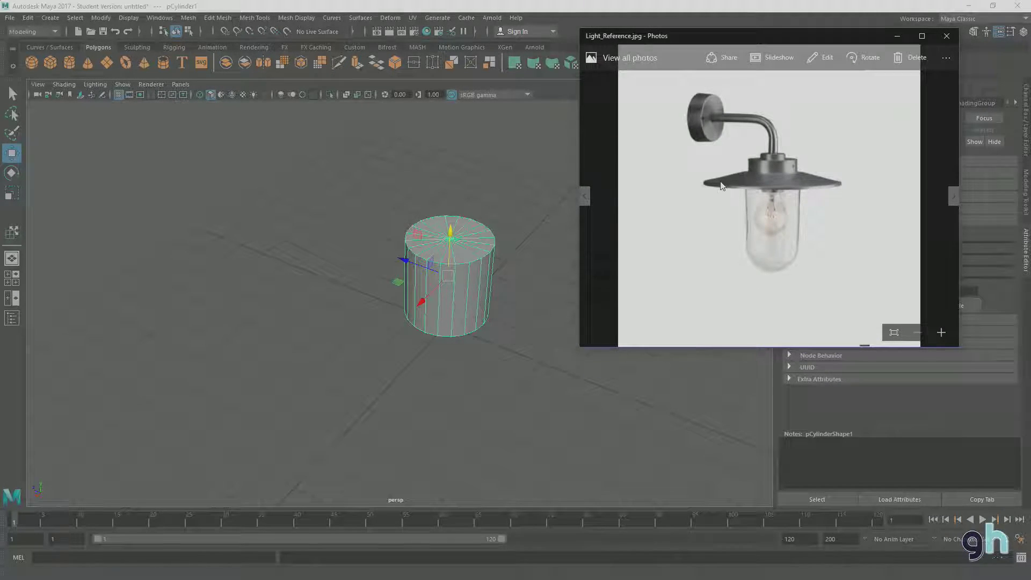
pyautogui.keyDown('alt'); pyautogui.moveTo(467, 296); pyautogui.dragTo(441, 301, button='middle'); pyautogui.keyUp('alt')
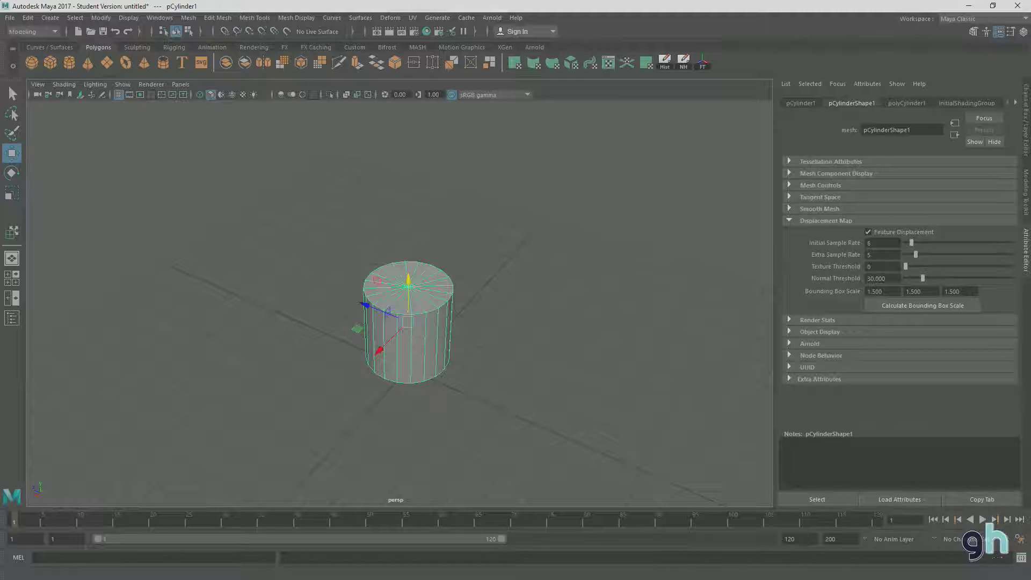
pyautogui.hotkey('alt', 'Tab')
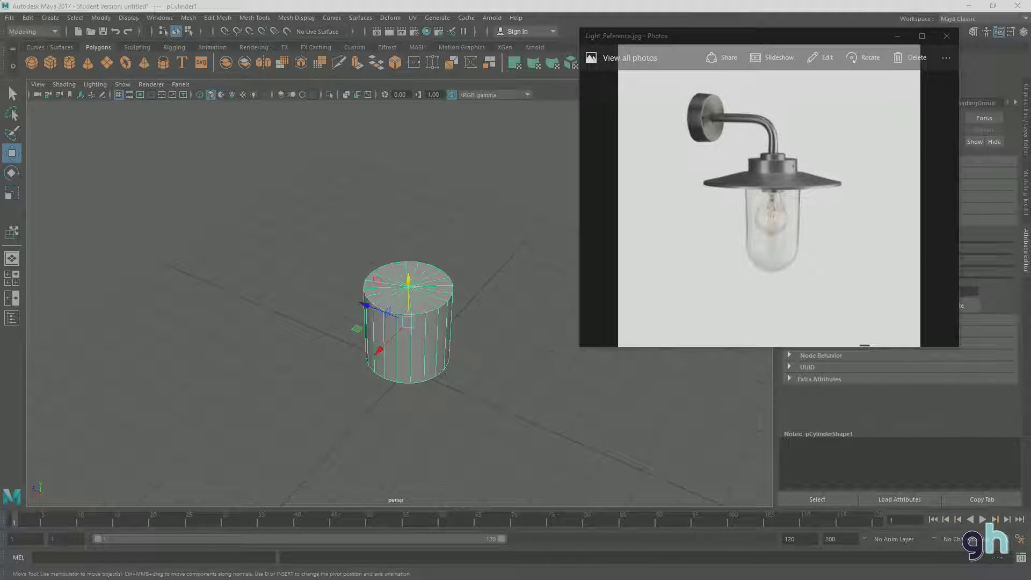
pyautogui.click(762, 36)
pyautogui.keyDown('alt'); pyautogui.moveTo(524, 198); pyautogui.dragTo(504, 213, button='middle'); pyautogui.keyUp('alt')
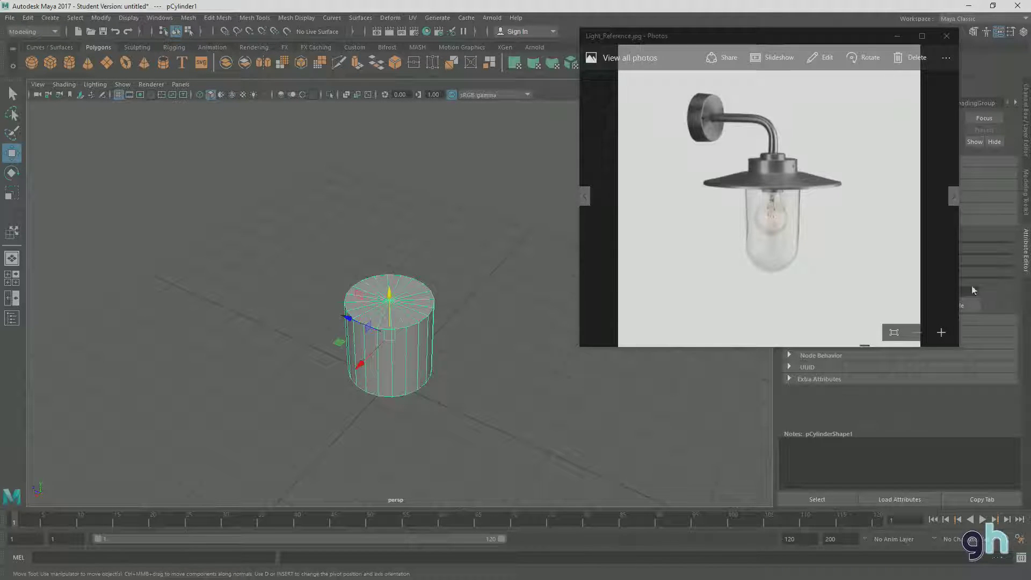
pyautogui.keyDown('alt'); pyautogui.moveTo(285, 391); pyautogui.dragTo(393, 277); pyautogui.keyUp('alt')
pyautogui.press('e')
pyautogui.press('w')
pyautogui.press('e')
pyautogui.moveTo(703, 28); pyautogui.dragTo(558, 26)
pyautogui.moveTo(352, 213); pyautogui.dragTo(548, 74)
pyautogui.click(797, 103)
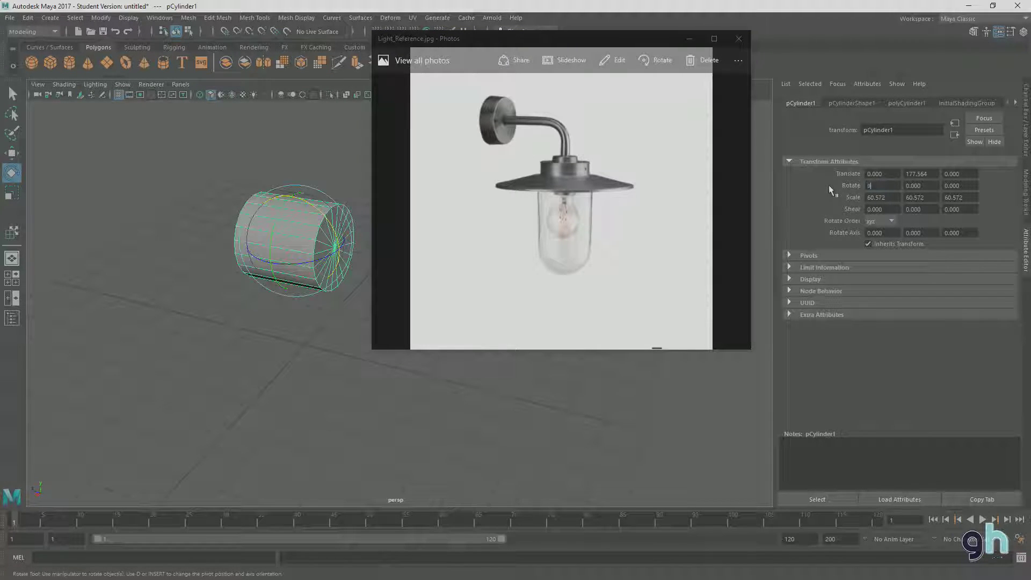
pyautogui.press('Delete')
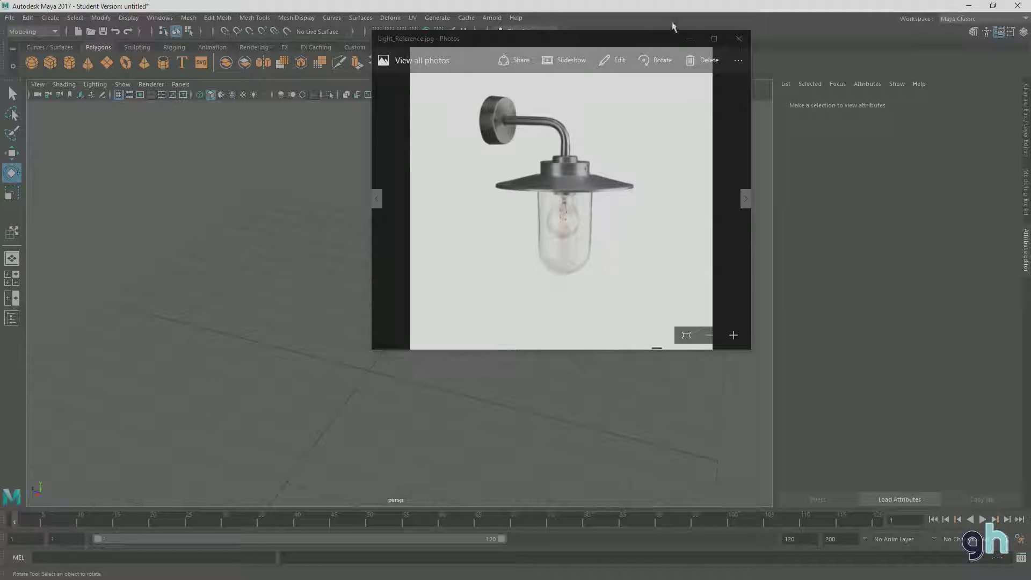
pyautogui.click(690, 41)
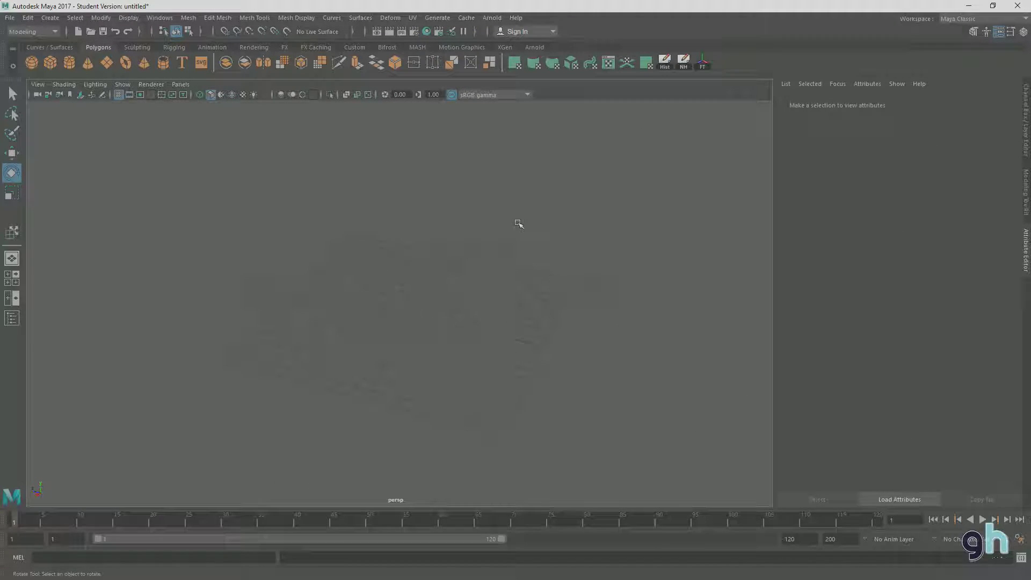
pyautogui.hotkey('ctrl', 'z')
pyautogui.hotkey('ctrl', 'z')
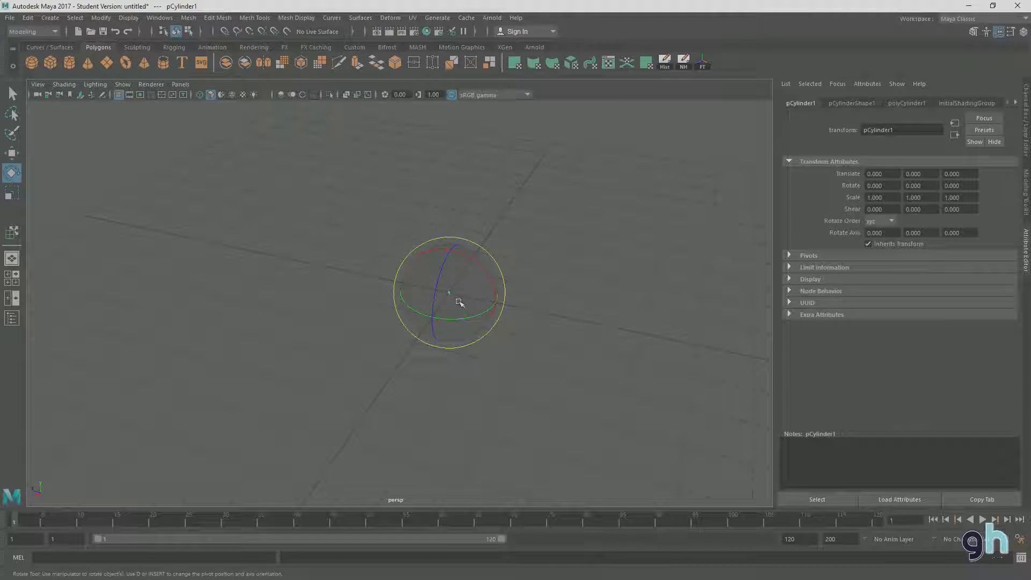
# Scale the cylinder uniformly to about 43 and rotate it about -89.5 degrees around X onto its side
pyautogui.moveTo(442, 294); pyautogui.dragTo(536, 329)
pyautogui.press('r')
pyautogui.press('w')
pyautogui.press('e')
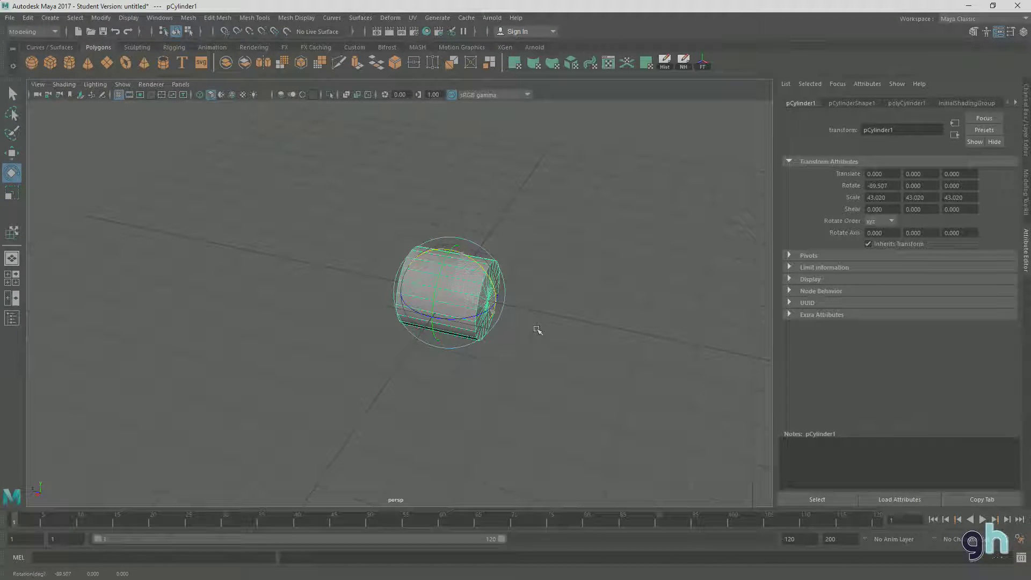
# Raise the cylinder to a Y translation of about 76.5 and set its X rotation to 90 degrees
pyautogui.press('w')
pyautogui.moveTo(449, 250); pyautogui.dragTo(448, 187)
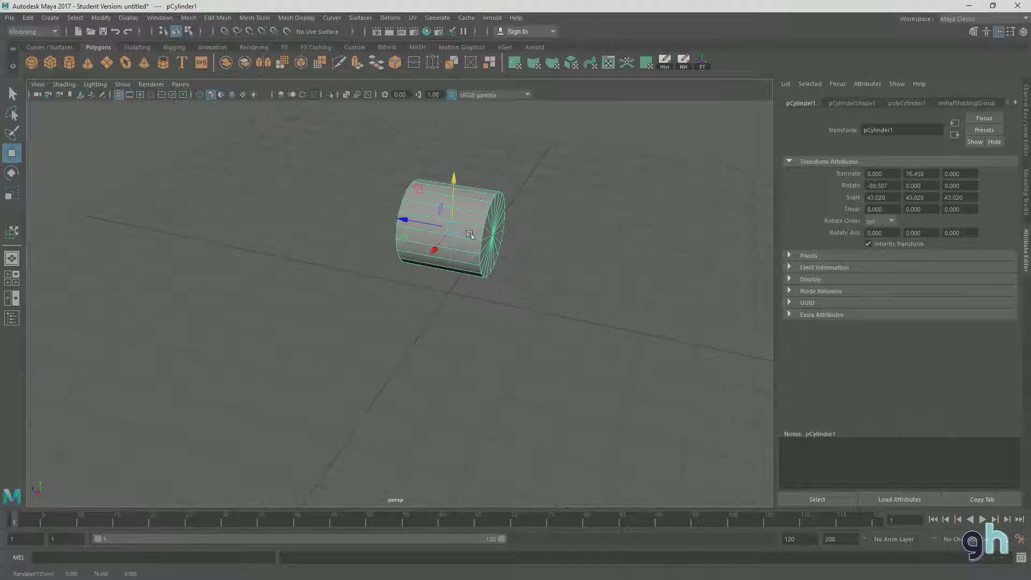
pyautogui.keyDown('alt'); pyautogui.moveTo(526, 260); pyautogui.dragTo(548, 369); pyautogui.keyUp('alt')
pyautogui.moveTo(886, 187); pyautogui.dragTo(802, 186)
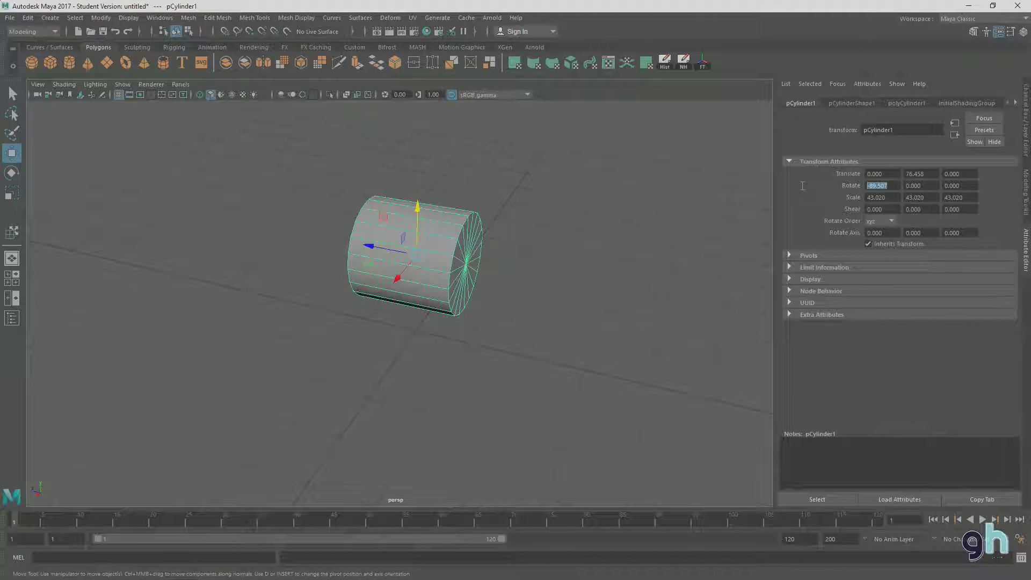
pyautogui.write('90')
pyautogui.press('Return')
# Raise the cylinder to a Y translation of about 91.4 and bring up the Light_Reference.jpg photo
pyautogui.keyDown('alt'); pyautogui.moveTo(525, 248); pyautogui.dragTo(552, 281); pyautogui.keyUp('alt')
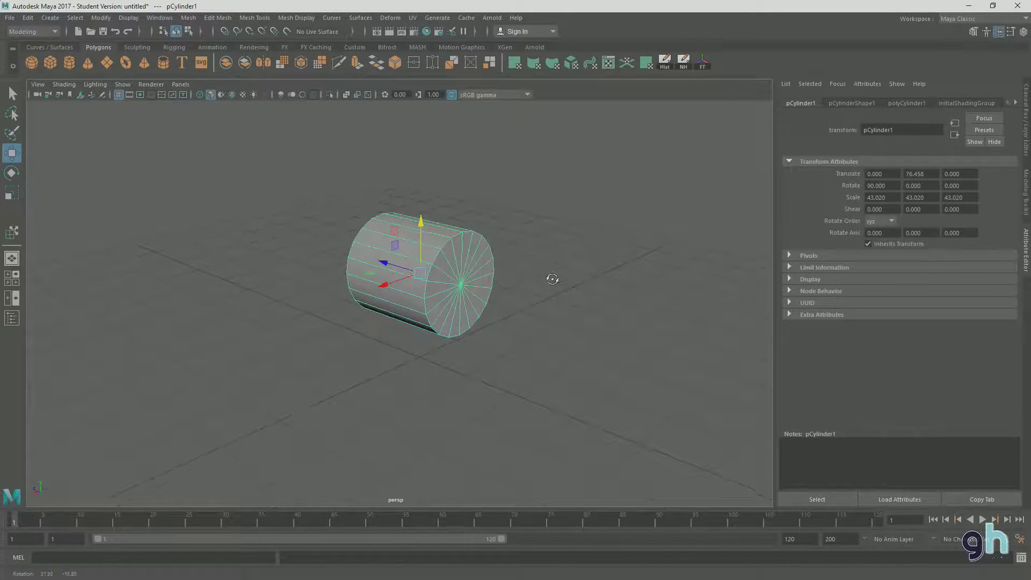
pyautogui.moveTo(422, 225); pyautogui.dragTo(453, 301)
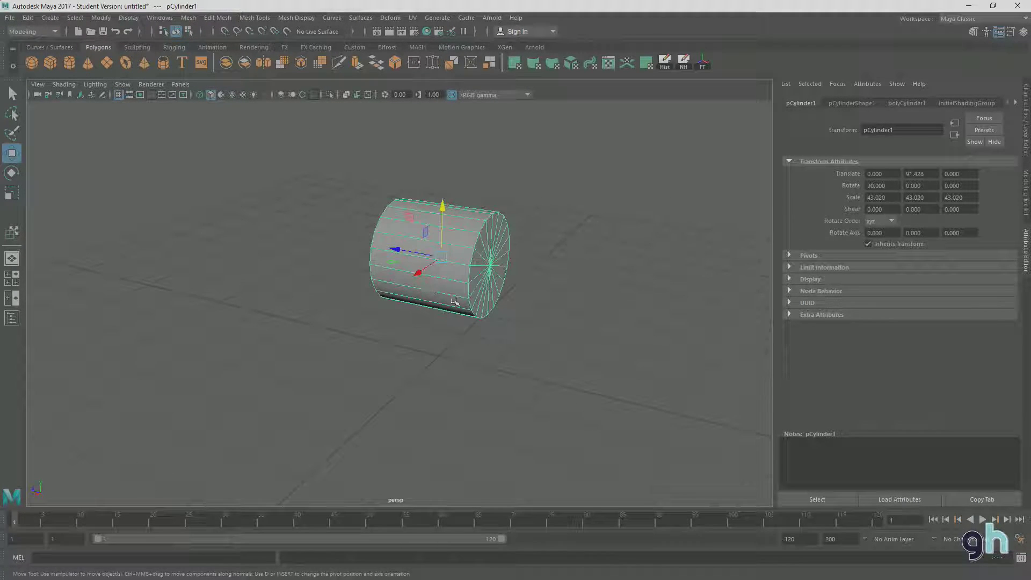
pyautogui.hotkey('alt', 'Tab')
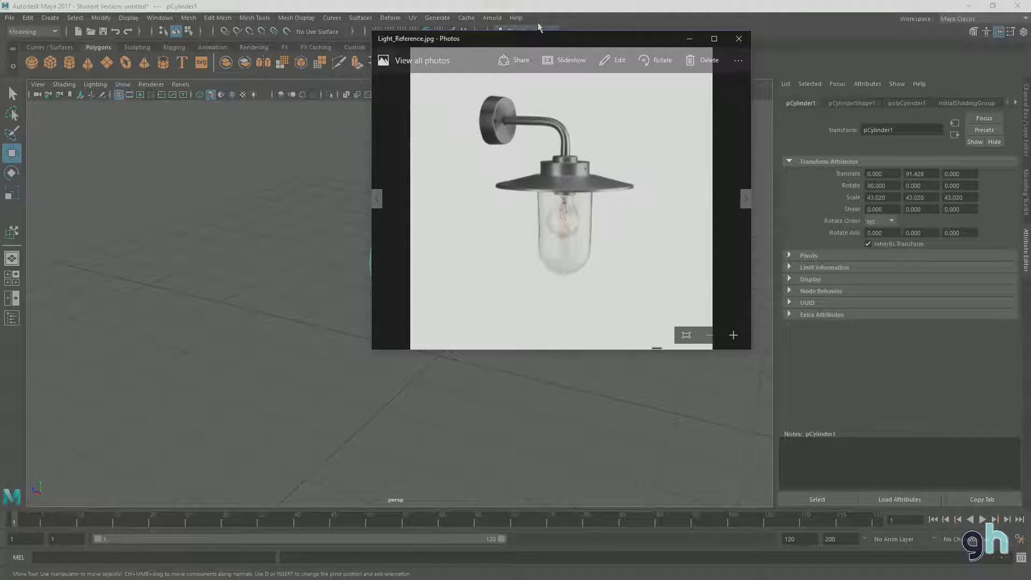
# Move the reference photo window clear of the cylinder and flatten the cylinder along its axis to about half its length
pyautogui.moveTo(545, 38); pyautogui.dragTo(810, 97)
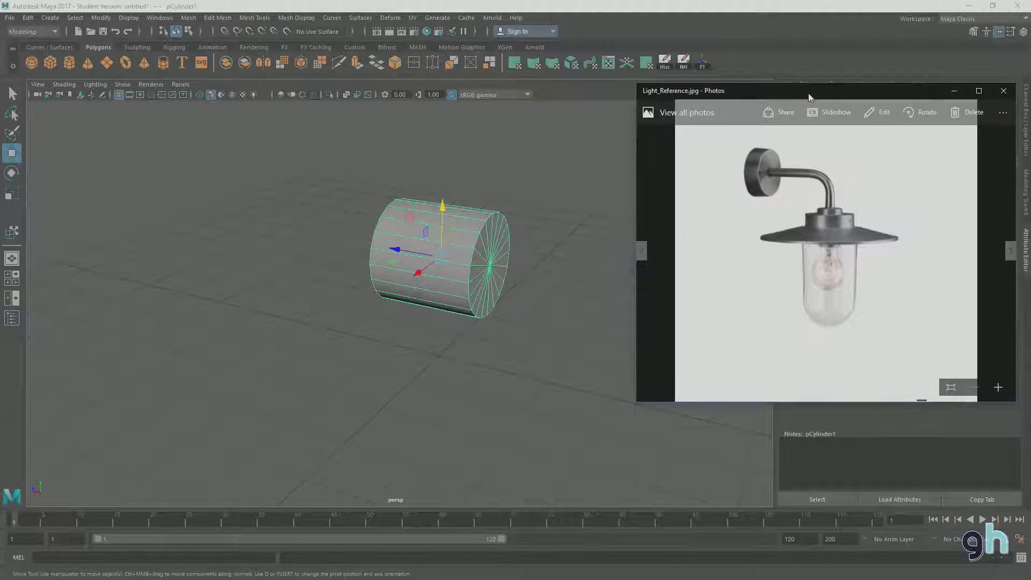
pyautogui.keyDown('alt'); pyautogui.moveTo(486, 244); pyautogui.dragTo(469, 267); pyautogui.keyUp('alt')
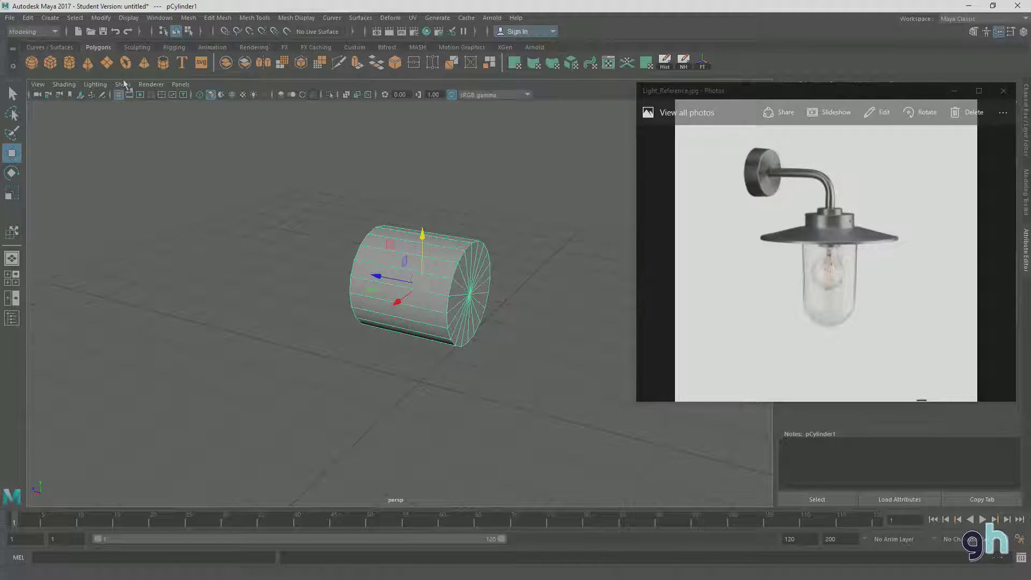
pyautogui.keyDown('alt'); pyautogui.moveTo(304, 236); pyautogui.dragTo(461, 309); pyautogui.keyUp('alt')
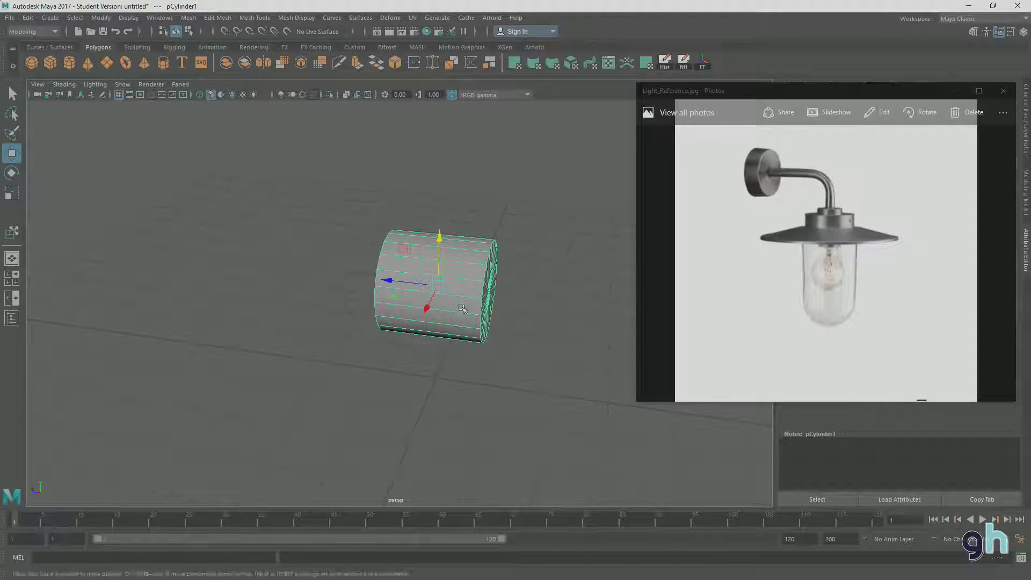
pyautogui.press('r')
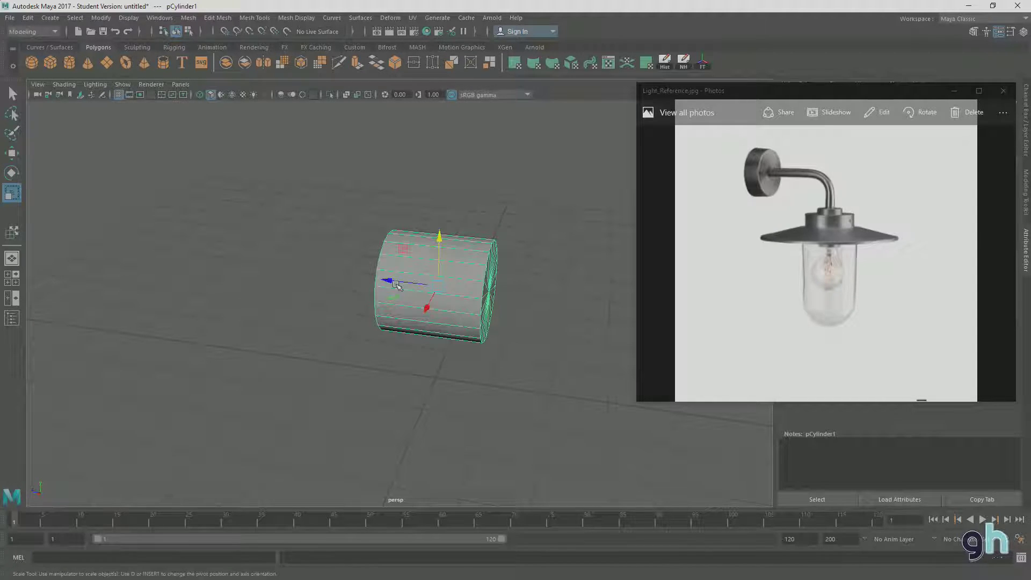
pyautogui.moveTo(394, 283); pyautogui.dragTo(405, 284)
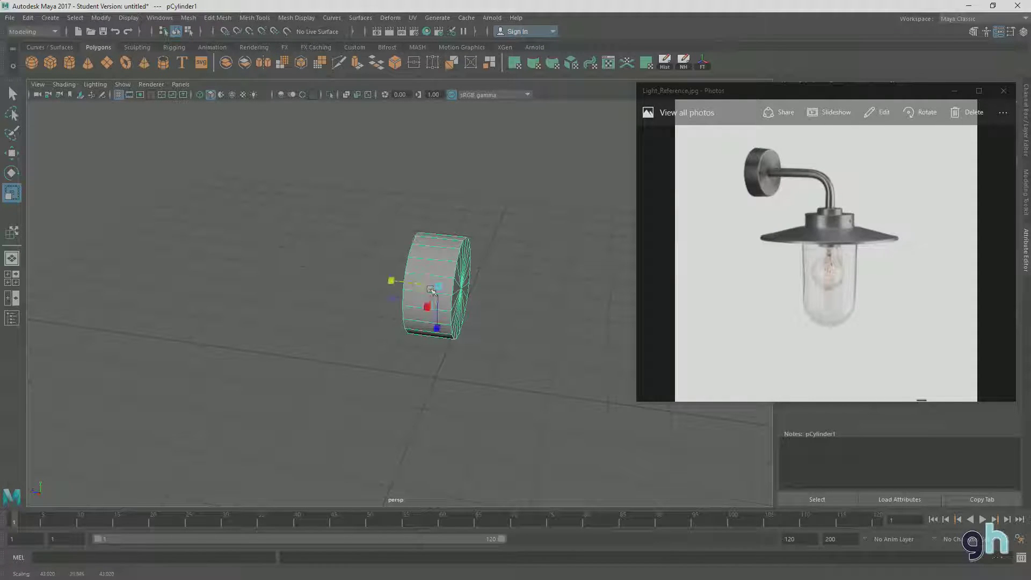
# Switch the cylinder to face selection and select only the triangular faces of its front cap
pyautogui.keyDown('alt'); pyautogui.moveTo(508, 285); pyautogui.dragTo(437, 239); pyautogui.keyUp('alt')
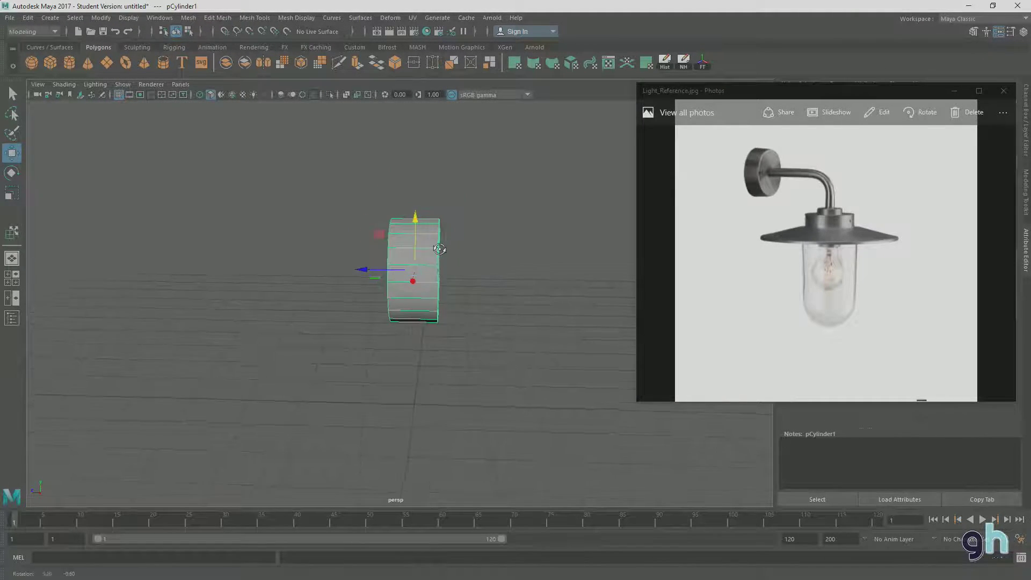
pyautogui.moveTo(436, 239); pyautogui.dragTo(445, 267, button='right')
pyautogui.moveTo(376, 208); pyautogui.dragTo(472, 320)
pyautogui.keyDown('ctrl'); pyautogui.moveTo(416, 166); pyautogui.dragTo(508, 285); pyautogui.keyUp('ctrl')
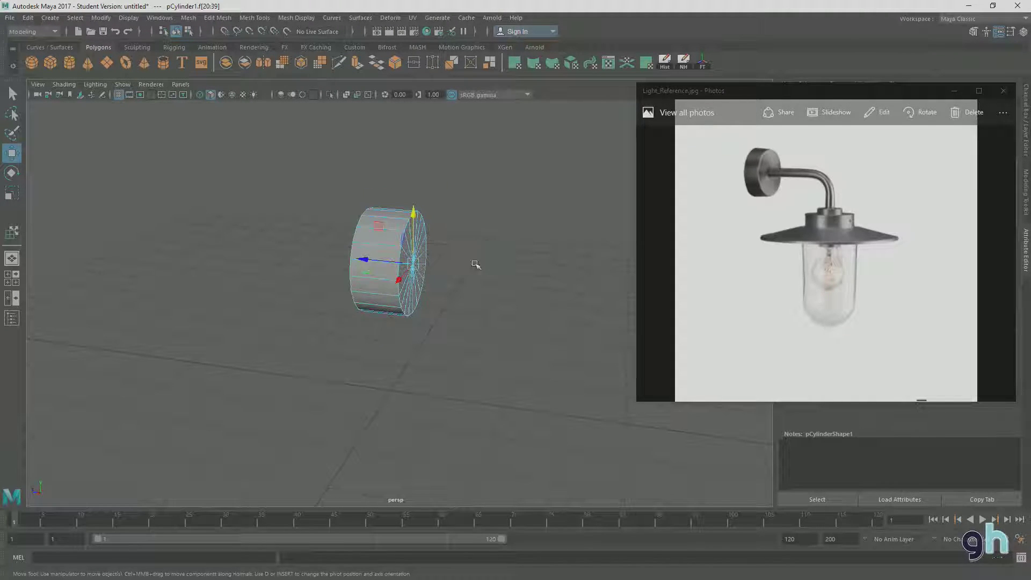
pyautogui.rightClick(398, 239)
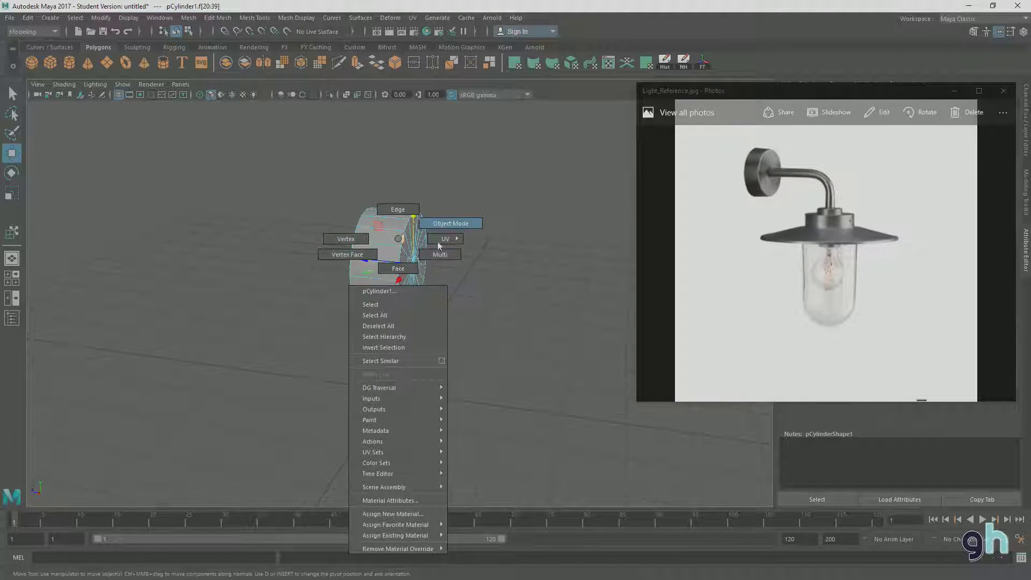
pyautogui.click(398, 268)
pyautogui.keyDown('alt'); pyautogui.moveTo(534, 223); pyautogui.dragTo(449, 311); pyautogui.keyUp('alt')
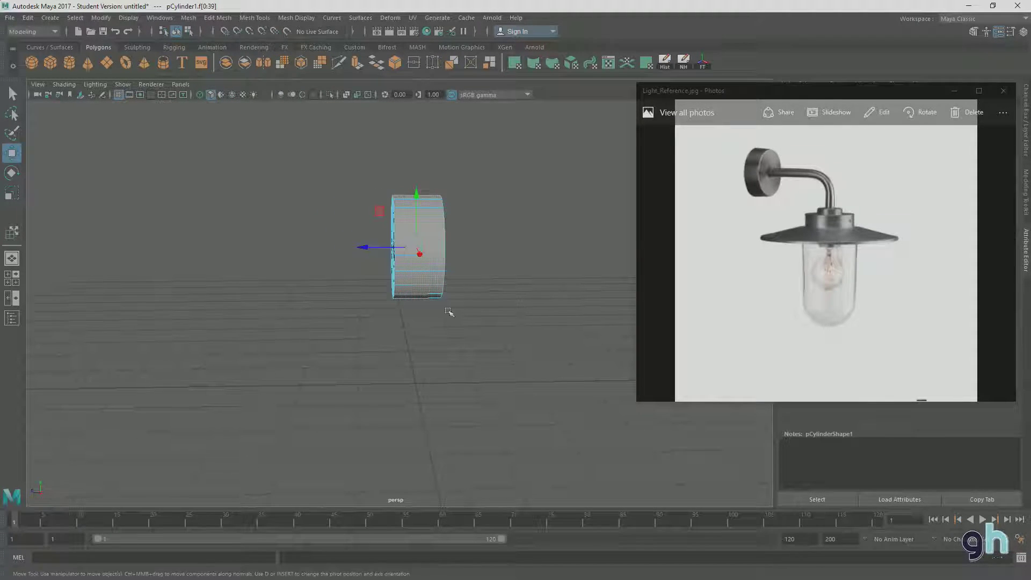
pyautogui.moveTo(412, 166); pyautogui.dragTo(496, 279)
# Extrude the front cap faces and scale them inward to a small central circle about a quarter of the plate's diameter
pyautogui.keyDown('alt'); pyautogui.moveTo(469, 272); pyautogui.dragTo(490, 261, button='middle'); pyautogui.keyUp('alt')
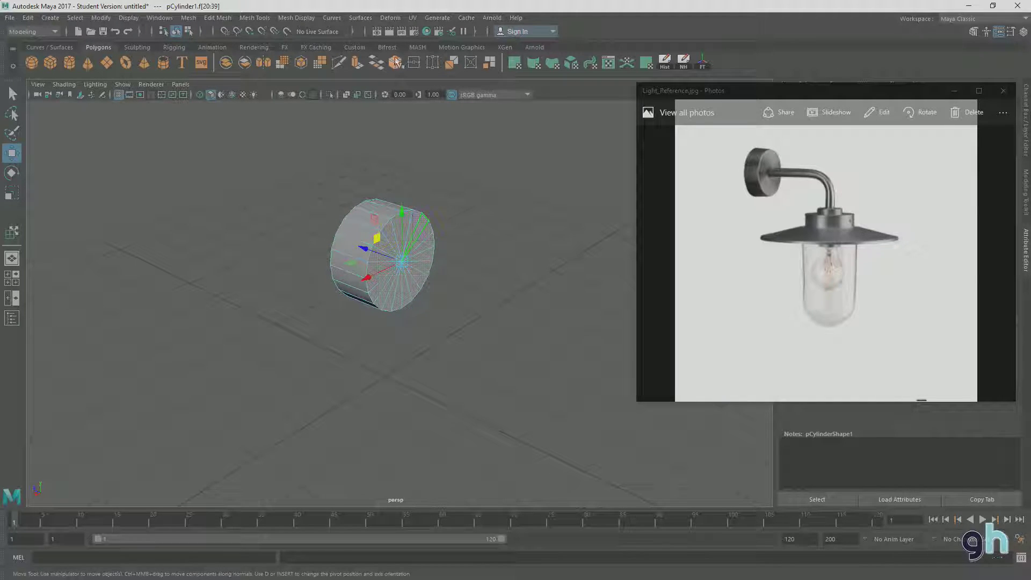
pyautogui.click(357, 66)
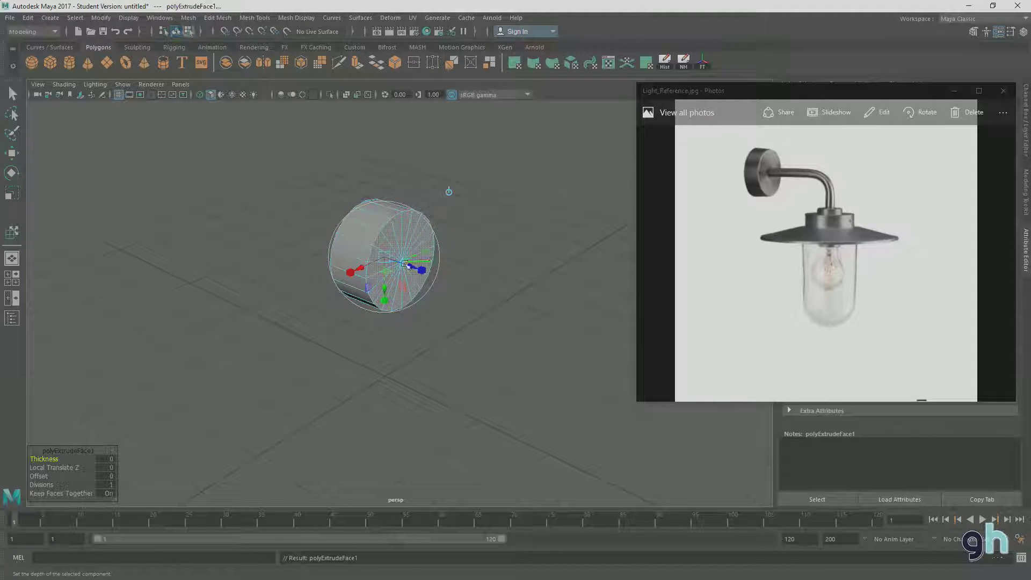
pyautogui.moveTo(386, 303); pyautogui.dragTo(467, 310)
pyautogui.click(356, 63)
pyautogui.keyDown('alt'); pyautogui.moveTo(472, 215); pyautogui.dragTo(427, 199, button='middle'); pyautogui.keyUp('alt')
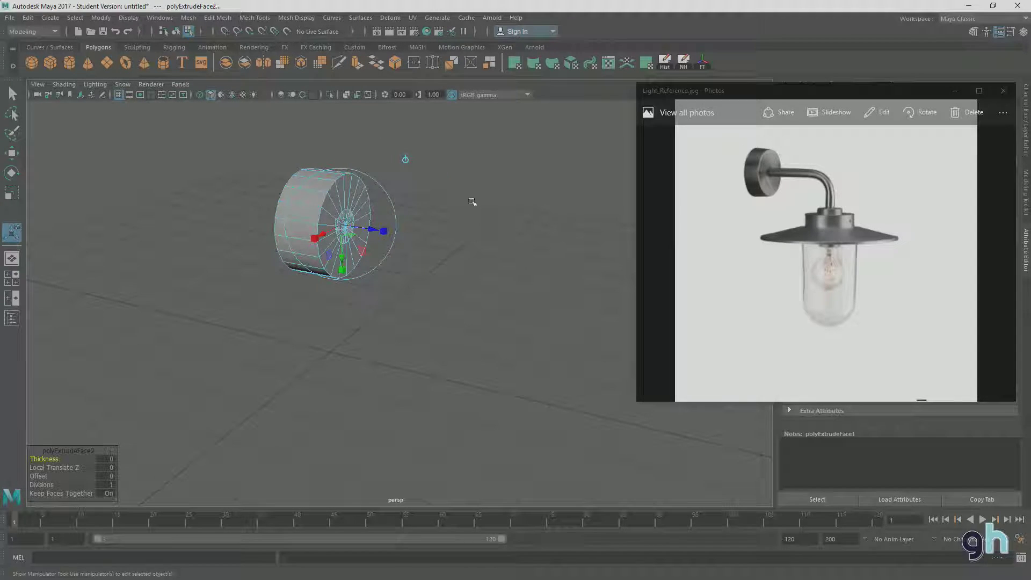
pyautogui.moveTo(370, 228); pyautogui.dragTo(501, 315)
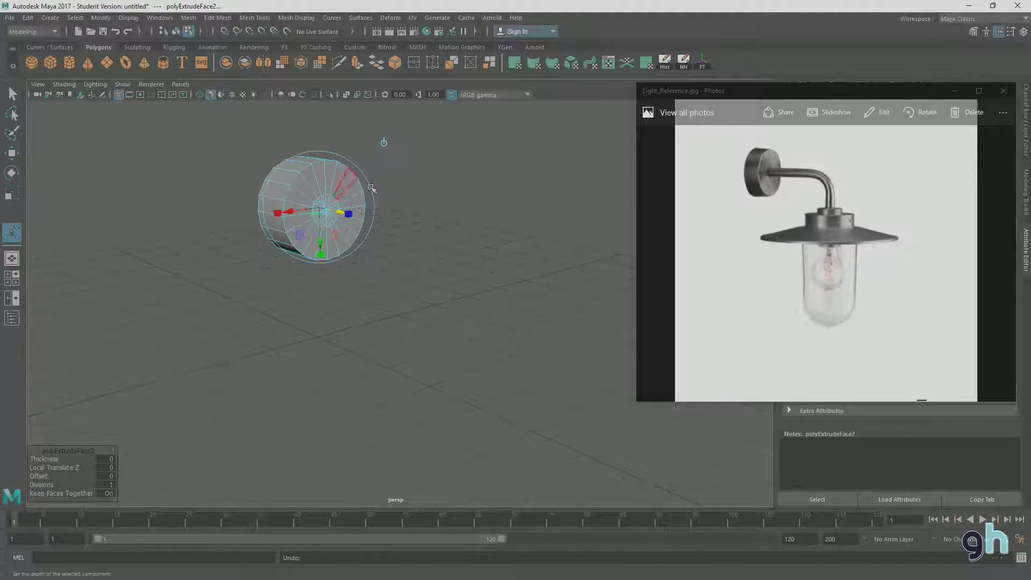
pyautogui.press('r')
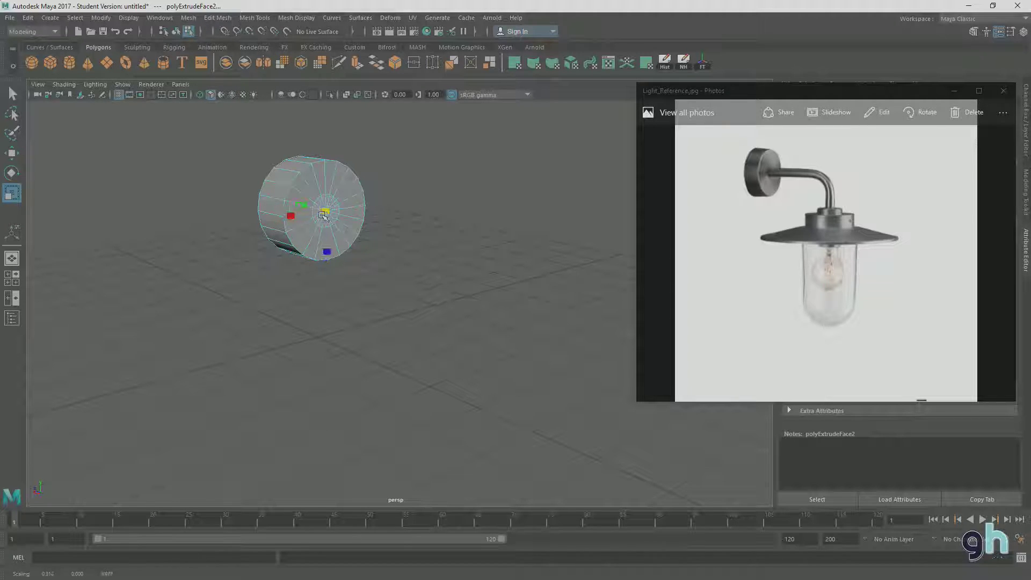
pyautogui.click(320, 216)
pyautogui.hotkey('ctrl', 'z')
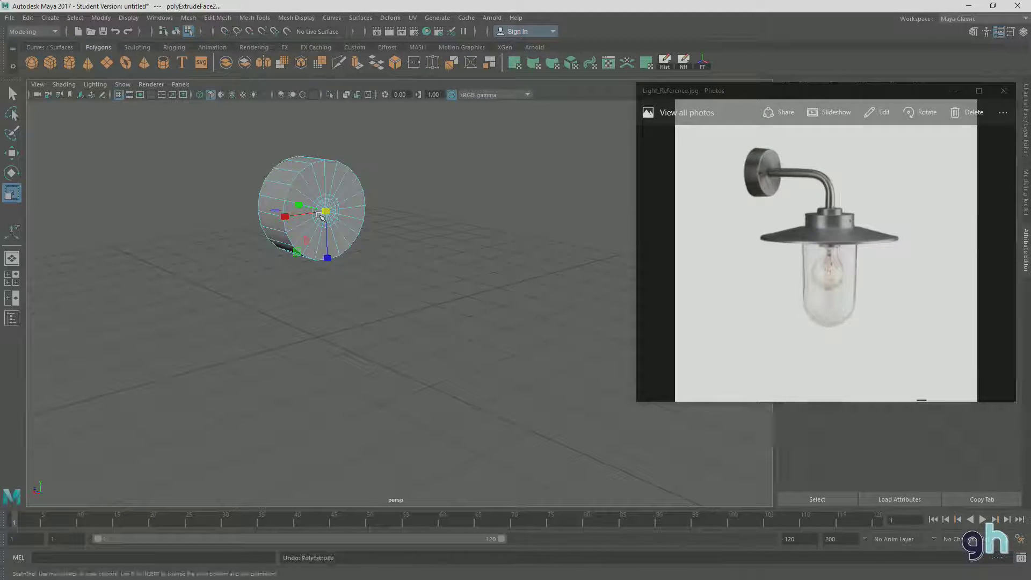
# Extrude the small central circle of faces outward about 99.6 units to form the lamp's straight arm
pyautogui.moveTo(324, 213); pyautogui.dragTo(354, 201)
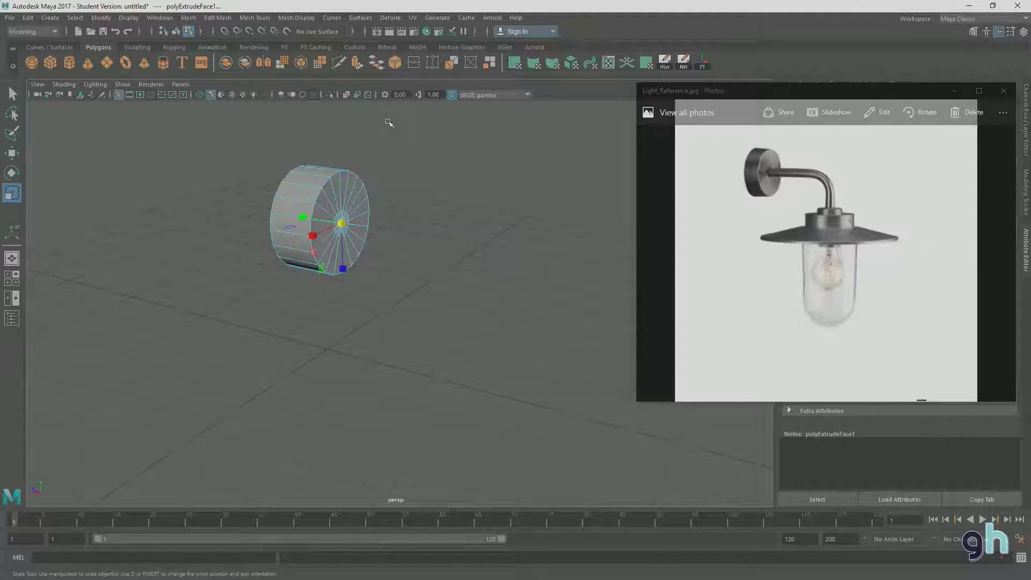
pyautogui.hotkey('ctrl', 'e')
pyautogui.moveTo(366, 230); pyautogui.dragTo(408, 285)
pyautogui.moveTo(488, 225); pyautogui.dragTo(501, 230)
# Frame the lamp in the top, front and side views and maximize the side view
pyautogui.press('space')
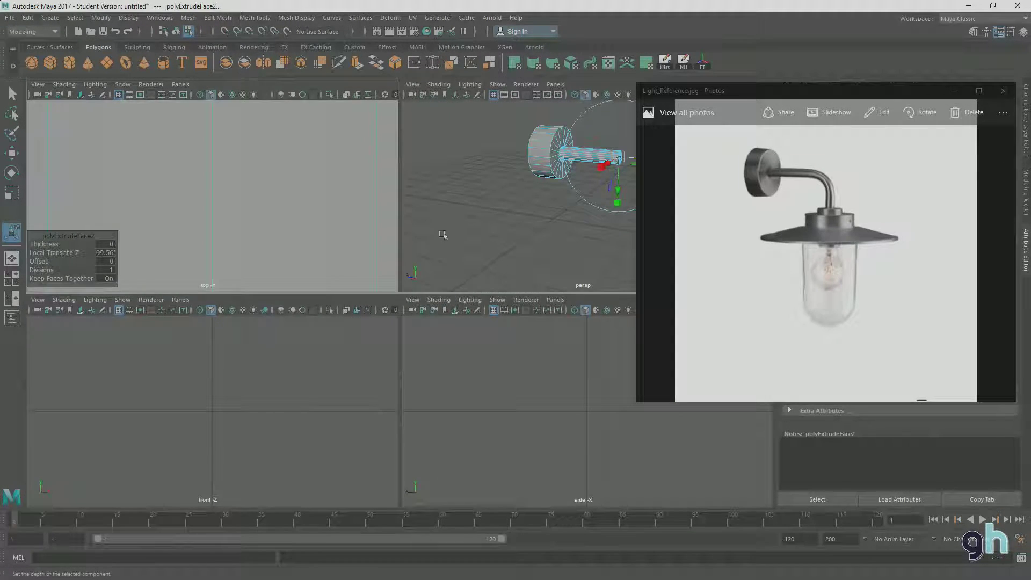
pyautogui.press('space')
pyautogui.press('f')
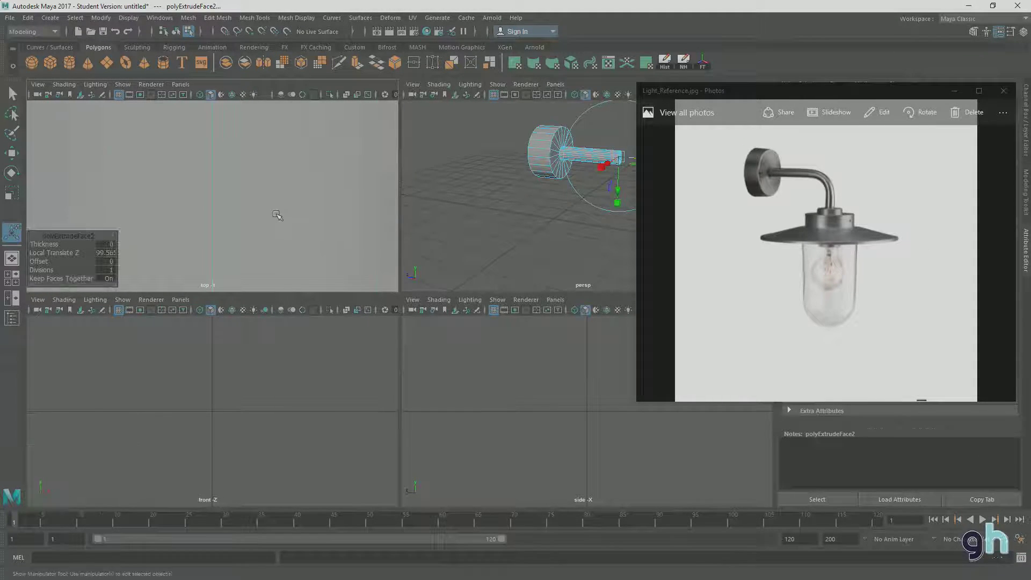
pyautogui.press('f')
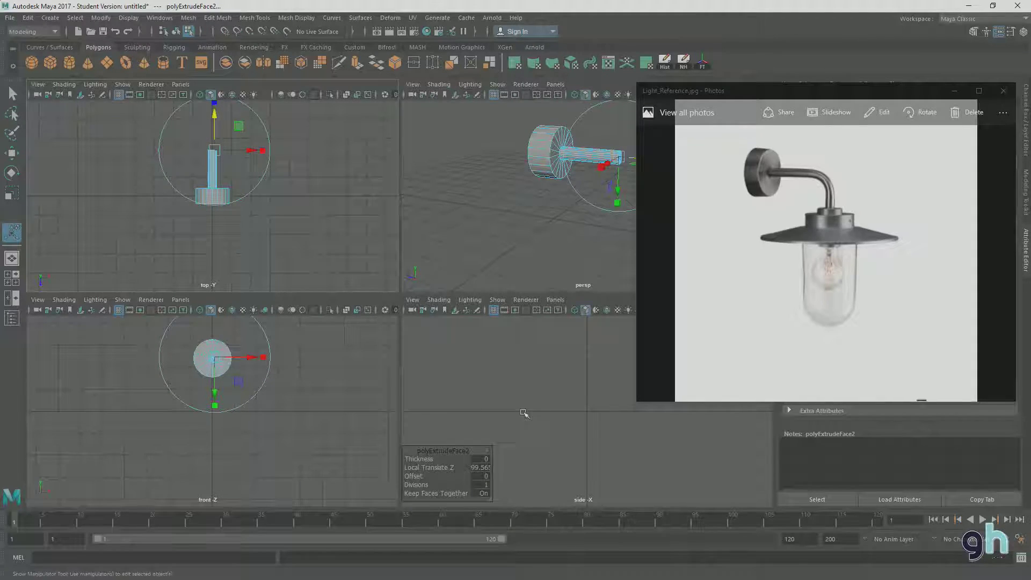
pyautogui.press('f')
pyautogui.moveTo(560, 378)
pyautogui.keyDown('alt'); pyautogui.mouseDown(button='middle')
pyautogui.moveTo(480, 404)
pyautogui.moveTo(557, 382)
pyautogui.mouseUp(button='middle'); pyautogui.keyUp('alt')
pyautogui.scroll(3, 492, 408)
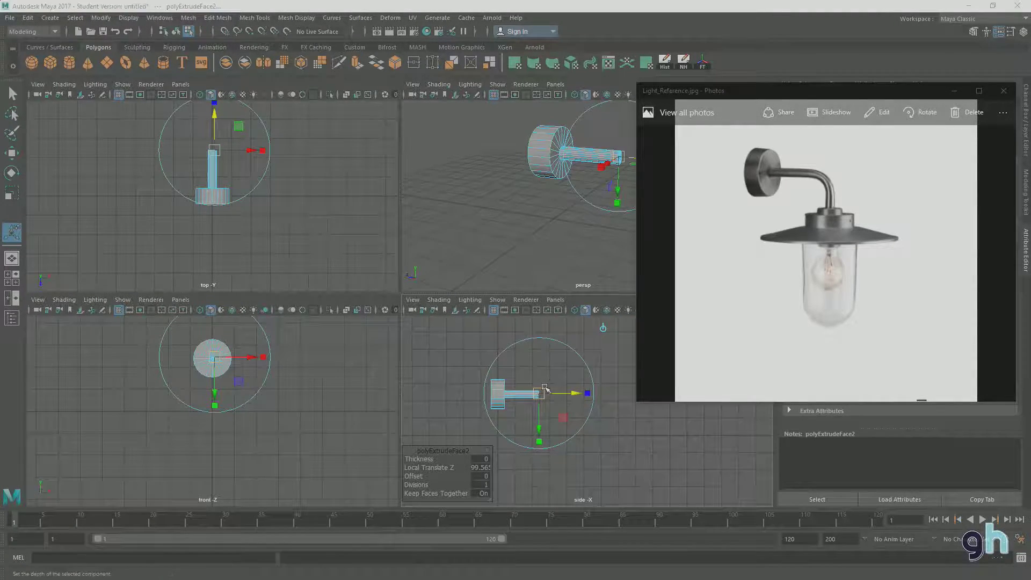
pyautogui.press('space')
pyautogui.keyDown('alt'); pyautogui.moveTo(402, 283); pyautogui.dragTo(486, 302, button='middle'); pyautogui.keyUp('alt')
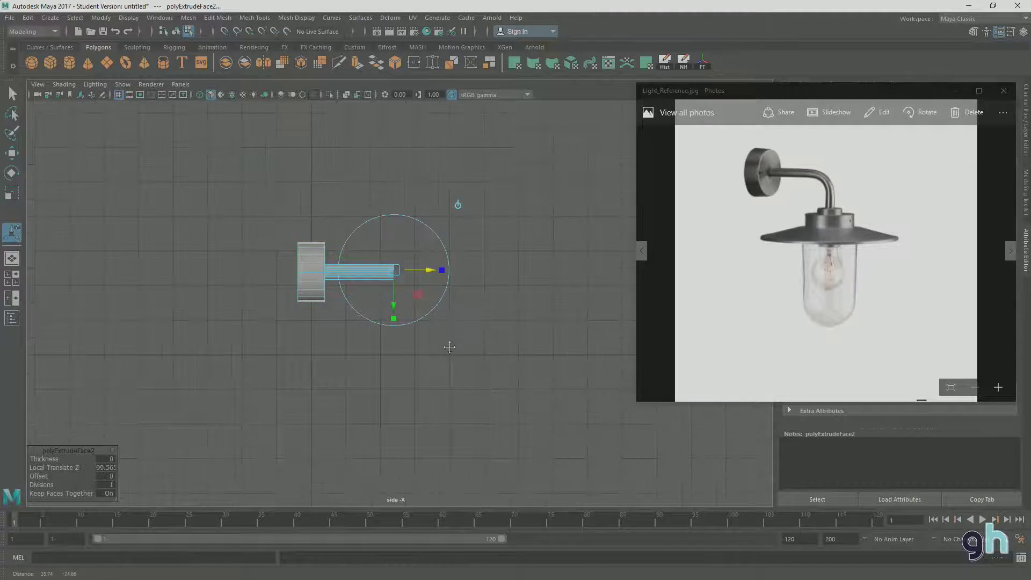
pyautogui.scroll(4, 452, 347)
# Return to object mode and move the whole mesh so the plate's front face lines up with the grid's vertical axis
pyautogui.moveTo(325, 271); pyautogui.dragTo(343, 255, button='right')
pyautogui.press('w')
pyautogui.moveTo(247, 276); pyautogui.dragTo(217, 213)
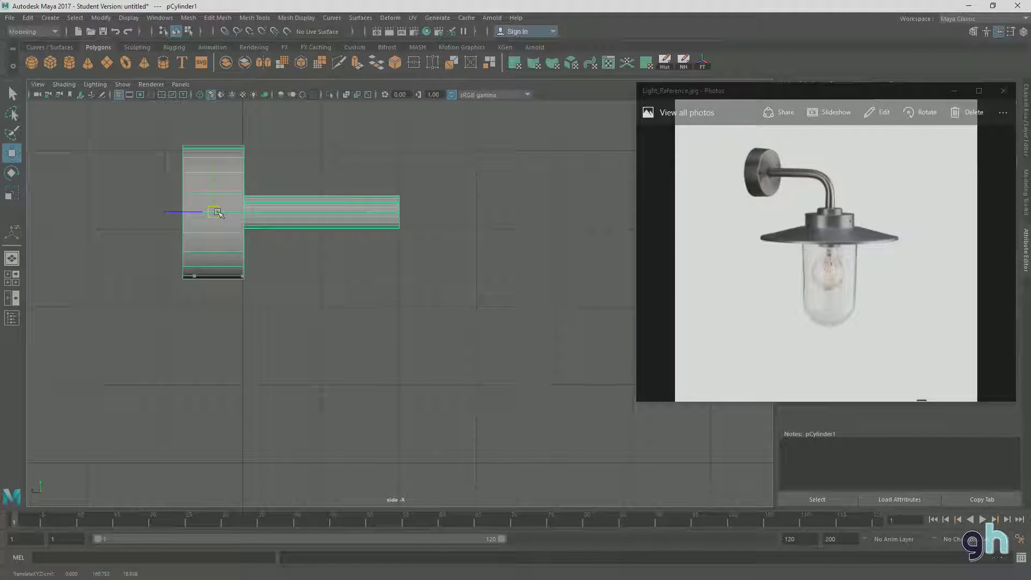
pyautogui.keyDown('alt'); pyautogui.moveTo(420, 302); pyautogui.dragTo(472, 349, button='middle'); pyautogui.keyUp('alt')
pyautogui.scroll(3, 440, 343)
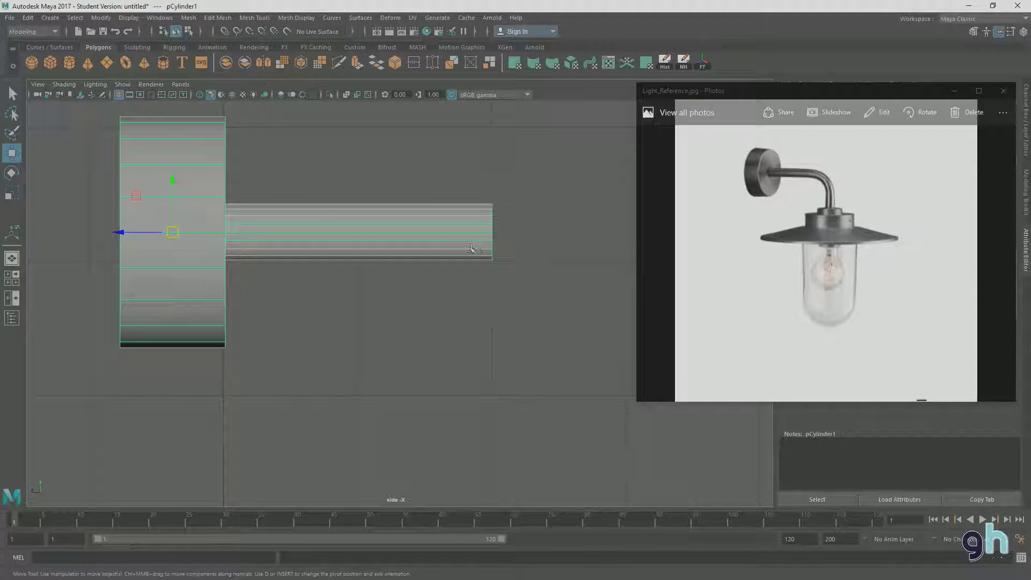
pyautogui.keyDown('alt'); pyautogui.moveTo(487, 284); pyautogui.dragTo(460, 290, button='middle'); pyautogui.keyUp('alt')
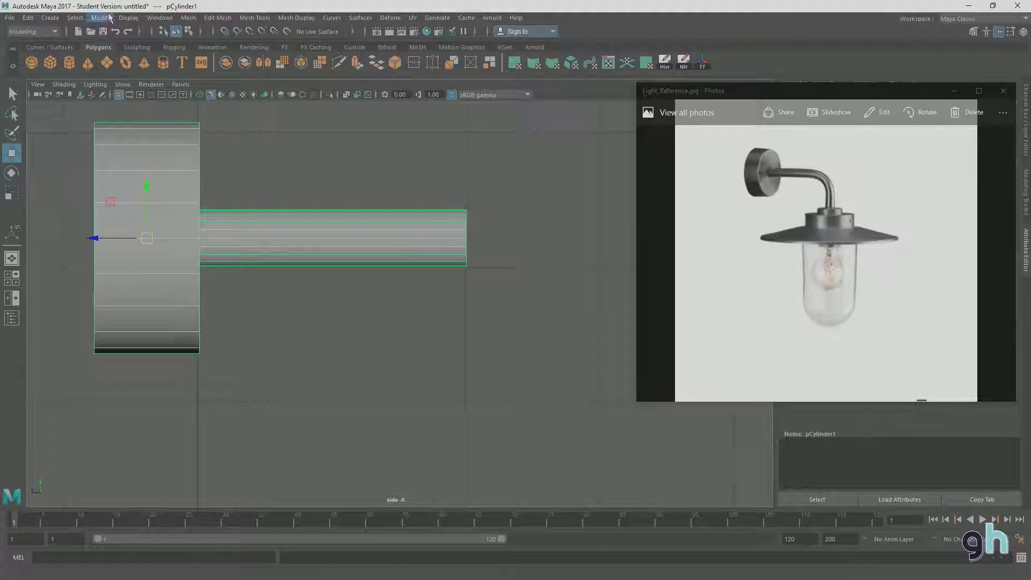
# Check the grid's size and subdivision options and close the options dialog
pyautogui.click(128, 18)
pyautogui.moveTo(234, 54)
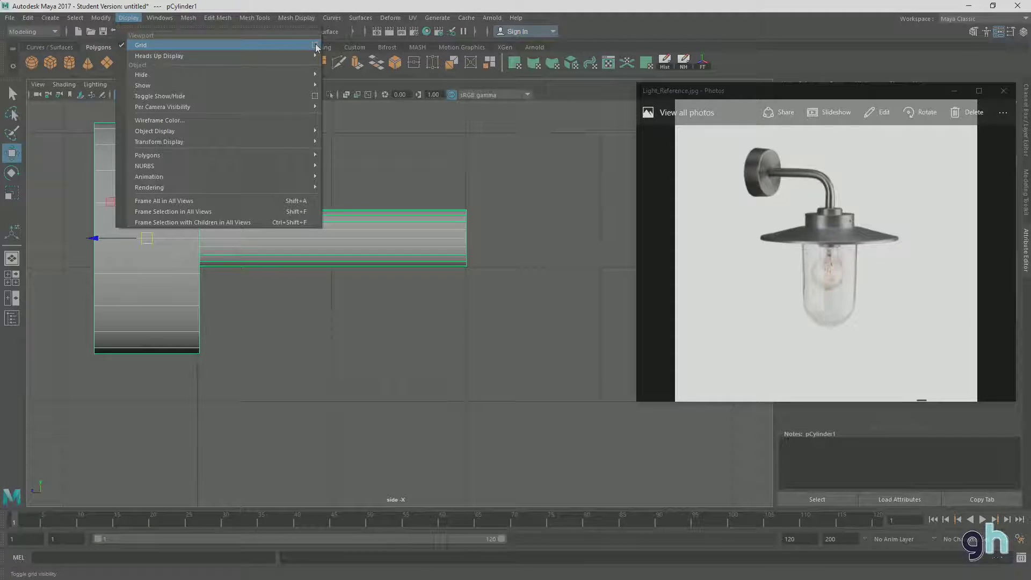
pyautogui.click(315, 47)
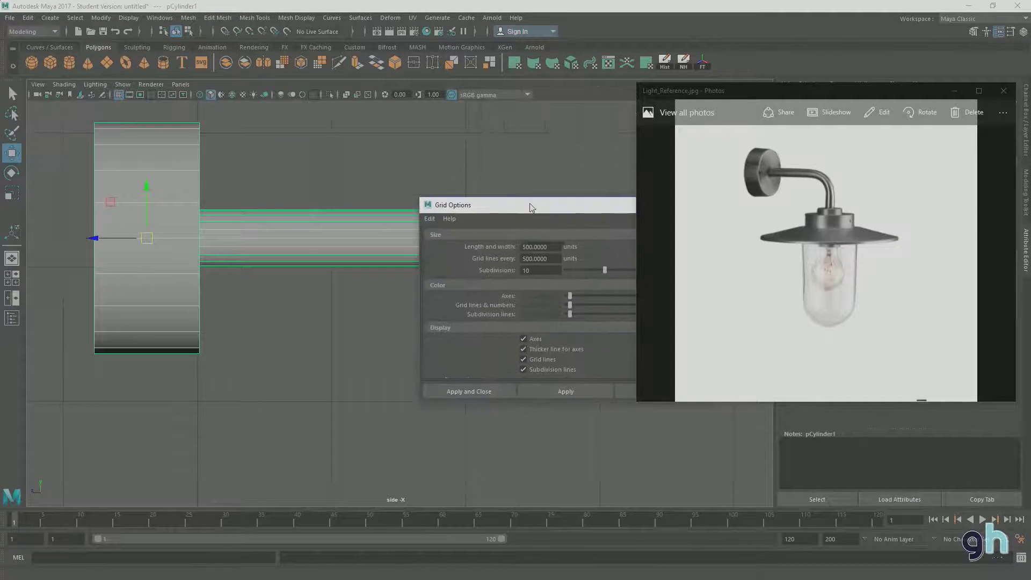
pyautogui.moveTo(542, 198); pyautogui.dragTo(374, 100)
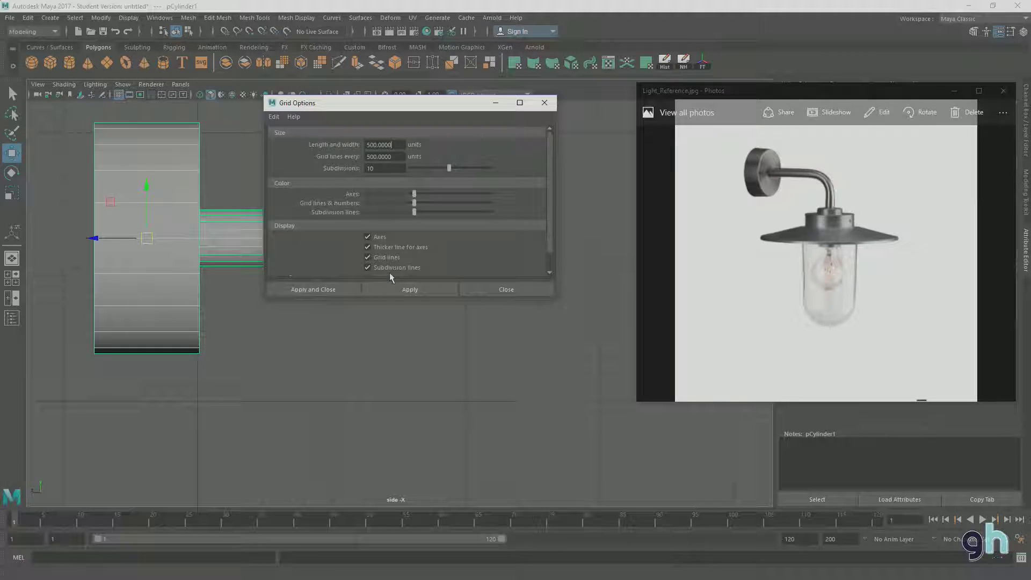
pyautogui.click(329, 293)
# Switch to face selection and select only the faces on the free end of the arm
pyautogui.moveTo(432, 252); pyautogui.dragTo(434, 280, button='right')
pyautogui.keyDown('alt'); pyautogui.moveTo(502, 321); pyautogui.dragTo(464, 306, button='middle'); pyautogui.keyUp('alt')
pyautogui.moveTo(487, 325); pyautogui.dragTo(392, 185)
pyautogui.moveTo(360, 319); pyautogui.dragTo(350, 123)
pyautogui.keyDown('alt'); pyautogui.moveTo(503, 223); pyautogui.dragTo(440, 240, button='middle'); pyautogui.keyUp('alt')
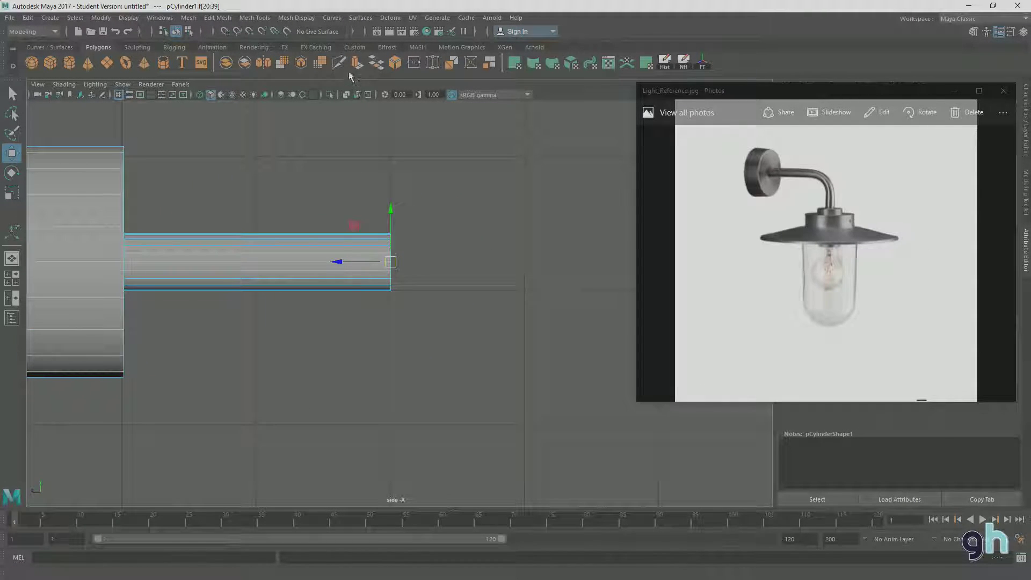
# Extrude the arm's end faces a short distance and tilt them slightly downward to start the bend
pyautogui.hotkey('ctrl', 'e')
pyautogui.moveTo(429, 256); pyautogui.dragTo(451, 256)
pyautogui.press('e')
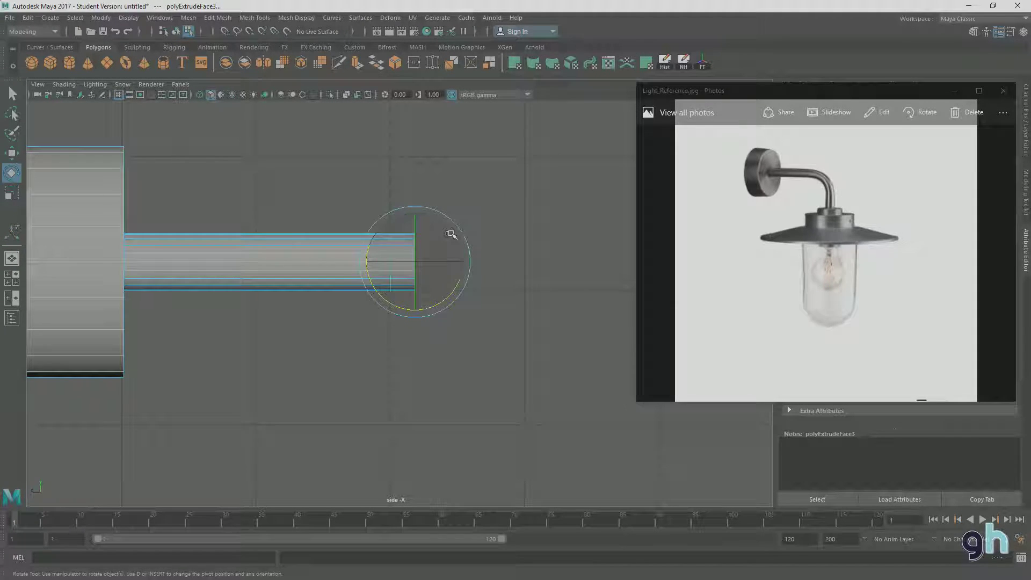
pyautogui.moveTo(445, 299); pyautogui.dragTo(436, 302)
pyautogui.press('w')
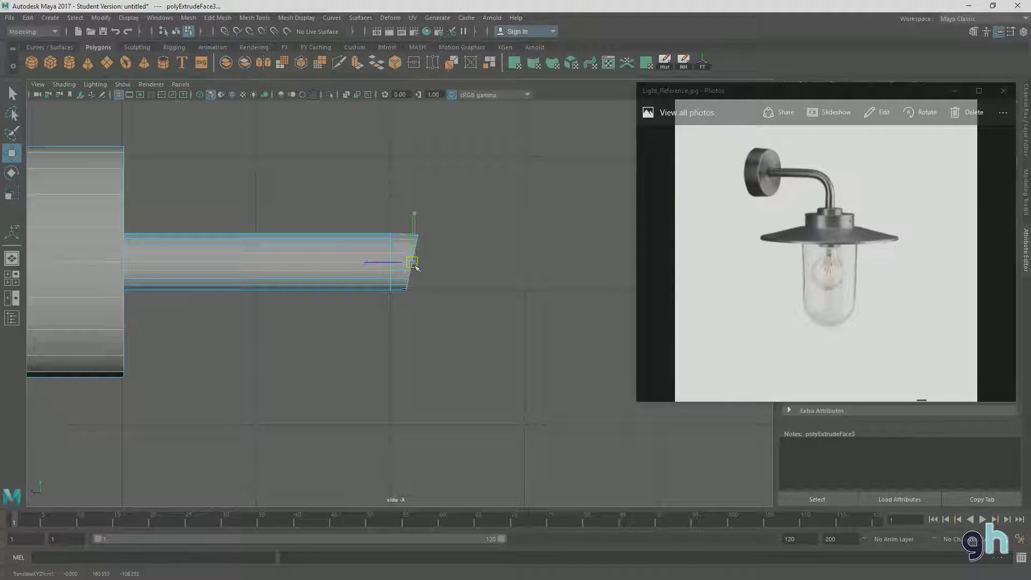
# Extrude a second short bend segment from the tilted end and rotate its end faces further downward
pyautogui.click(376, 62)
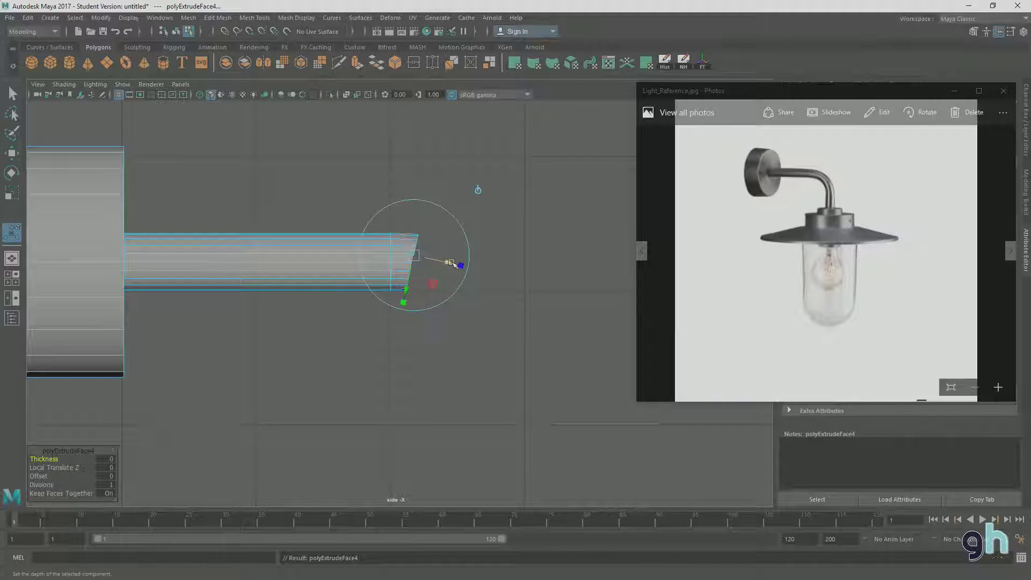
pyautogui.moveTo(452, 263); pyautogui.dragTo(477, 274)
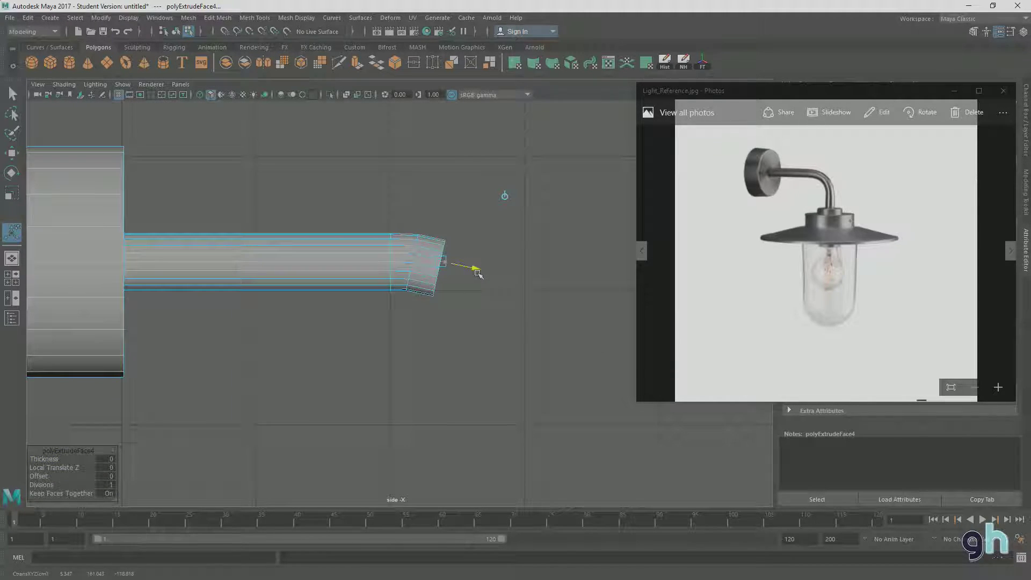
pyautogui.press('e')
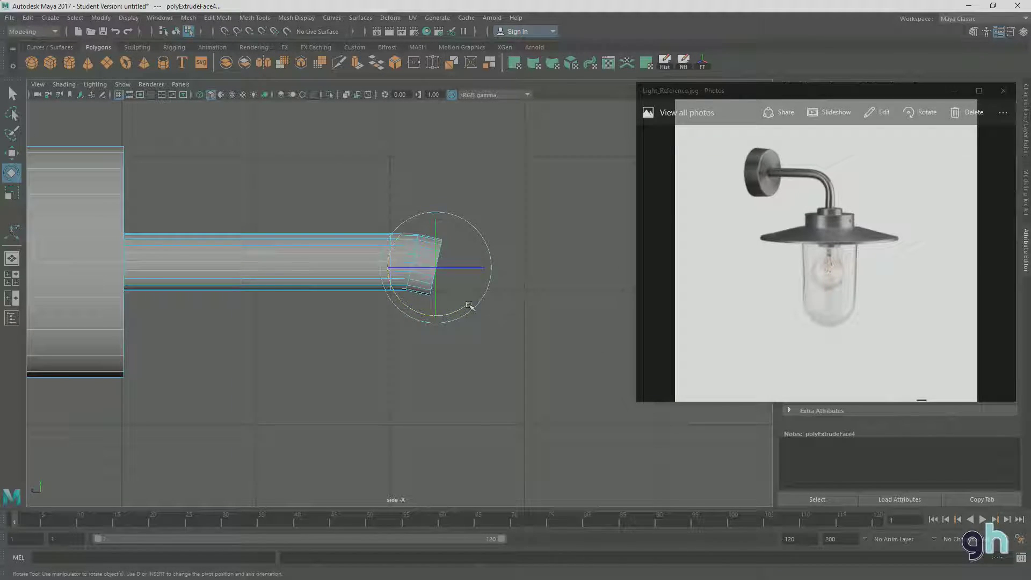
pyautogui.moveTo(470, 305); pyautogui.dragTo(454, 308)
pyautogui.press('w')
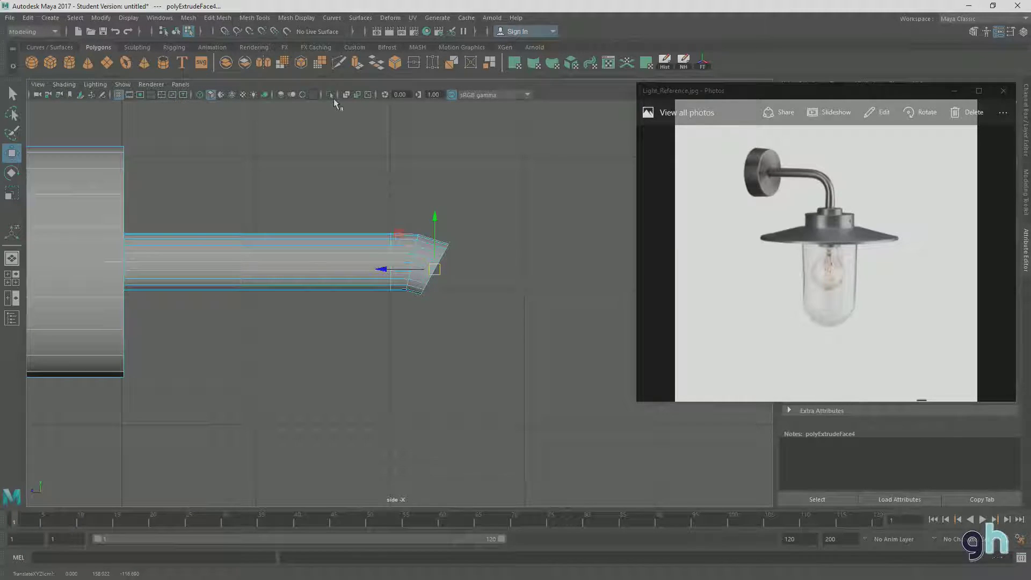
# Extrude a third short bend segment from the arm's tilted end and rotate its end faces further downward
pyautogui.hotkey('ctrl', 'e')
pyautogui.moveTo(471, 281); pyautogui.dragTo(485, 289)
pyautogui.press('e')
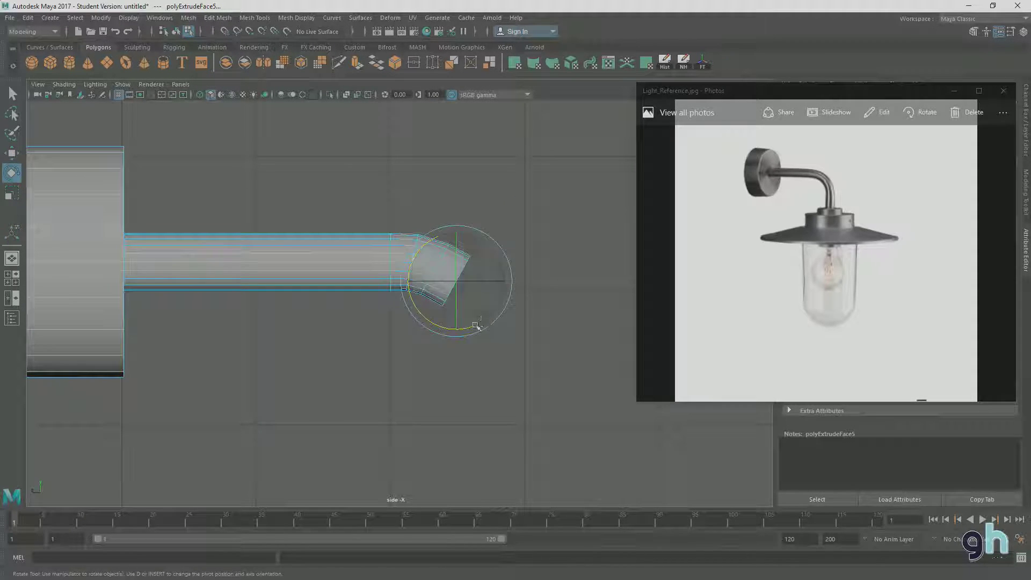
pyautogui.moveTo(473, 328); pyautogui.dragTo(465, 329)
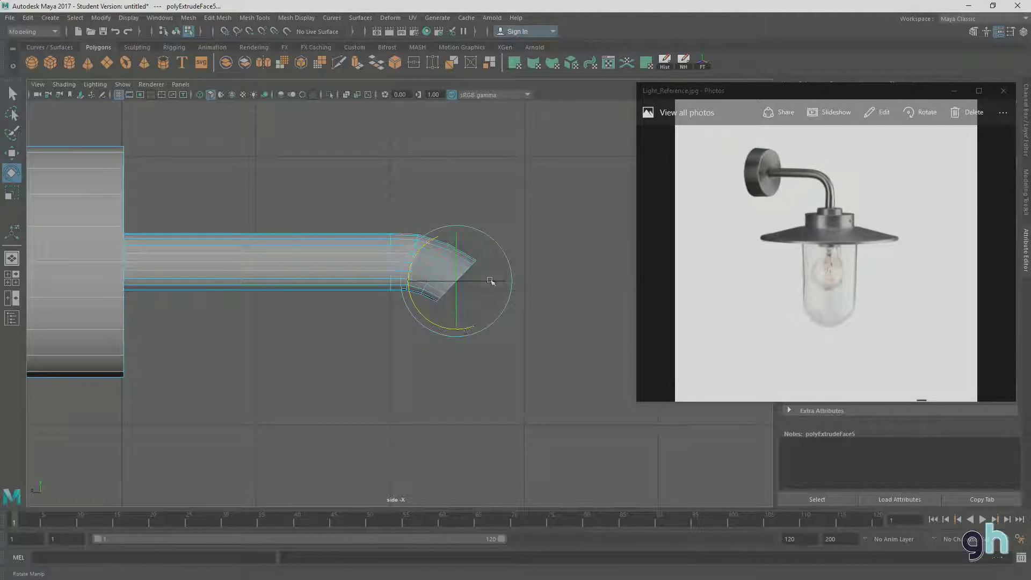
pyautogui.press('w')
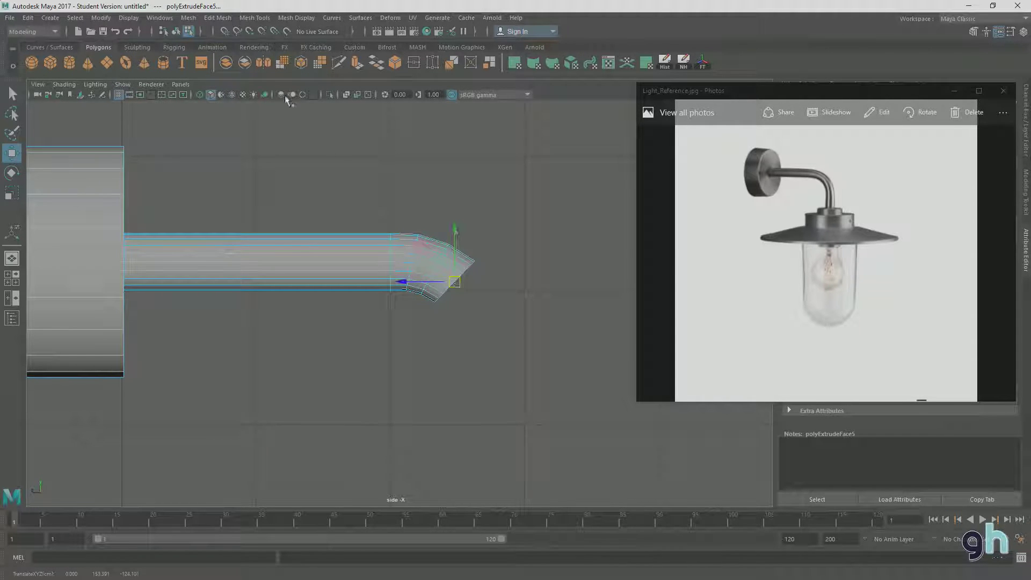
# Extrude a fourth short bend segment diagonally down from the arm's end and tilt its end faces further
pyautogui.hotkey('ctrl', 'e')
pyautogui.moveTo(491, 304); pyautogui.dragTo(503, 321)
pyautogui.press('e')
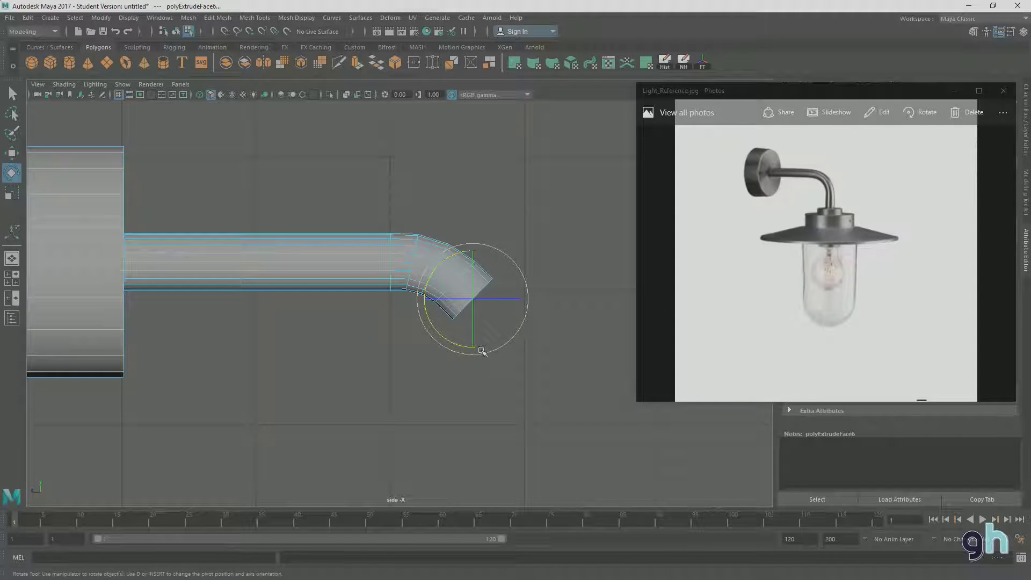
pyautogui.moveTo(463, 347); pyautogui.dragTo(454, 345)
pyautogui.press('w')
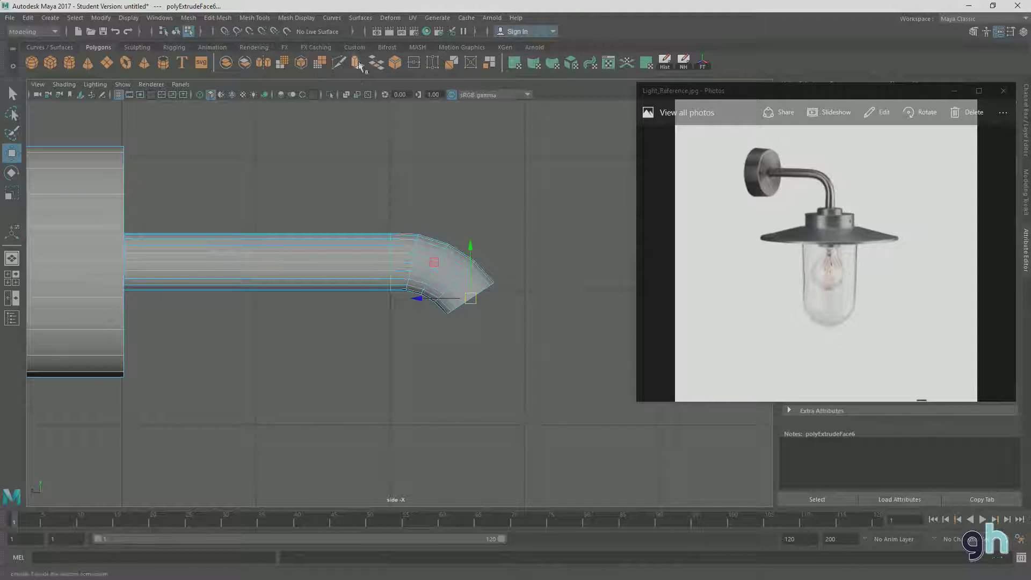
# Add a fifth extruded segment to the bend and rotate its end faces closer to horizontal
pyautogui.hotkey('ctrl', 'e')
pyautogui.keyDown('alt'); pyautogui.moveTo(494, 335); pyautogui.dragTo(486, 306, button='middle'); pyautogui.keyUp('alt')
pyautogui.moveTo(490, 292); pyautogui.dragTo(491, 301)
pyautogui.press('e')
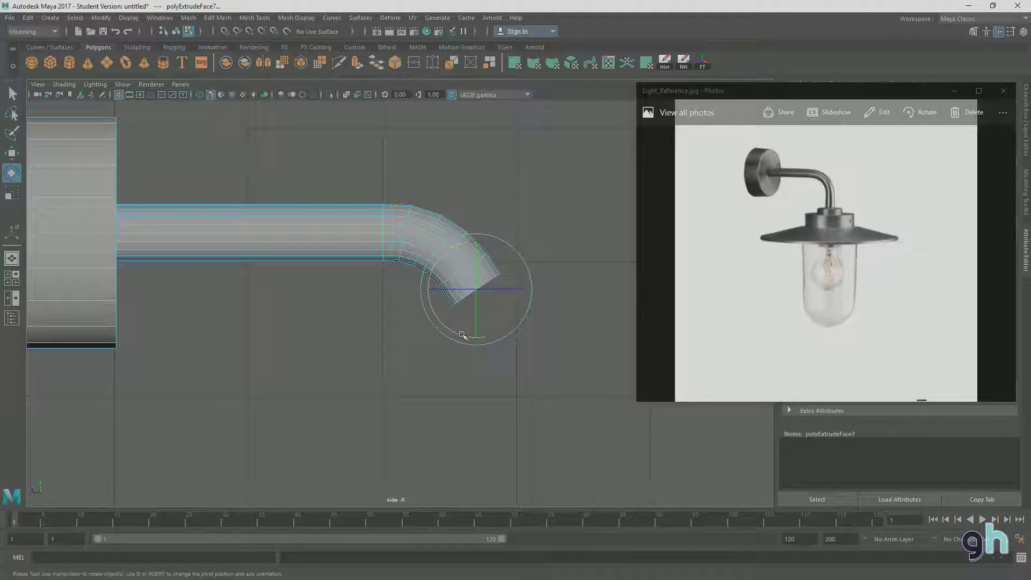
pyautogui.moveTo(462, 336); pyautogui.dragTo(457, 336)
pyautogui.press('w')
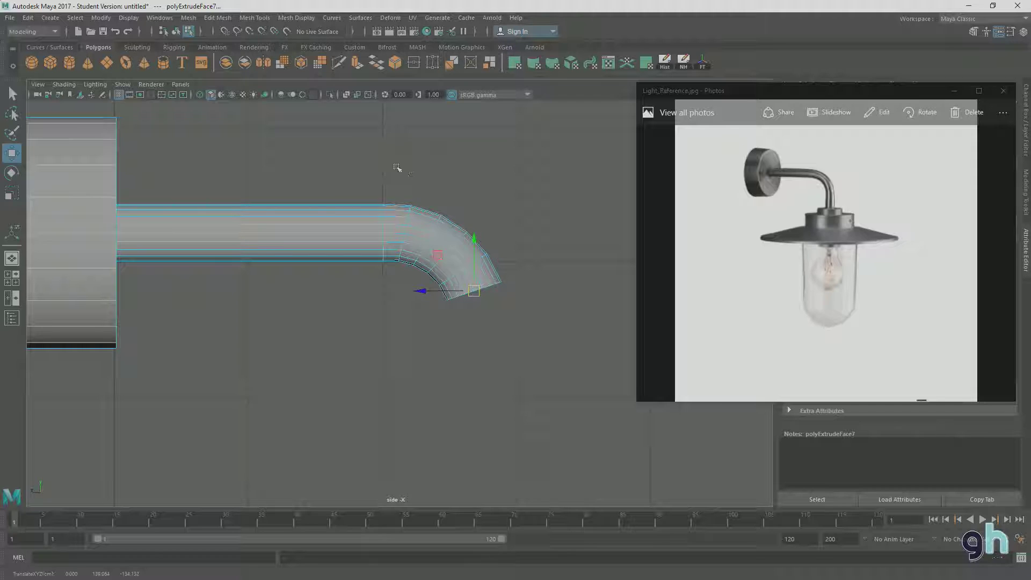
# Extrude a sixth bend segment mostly downward and rotate its end faces until they are nearly horizontal
pyautogui.click(357, 62)
pyautogui.moveTo(494, 321); pyautogui.dragTo(447, 349)
pyautogui.press('e')
pyautogui.press('w')
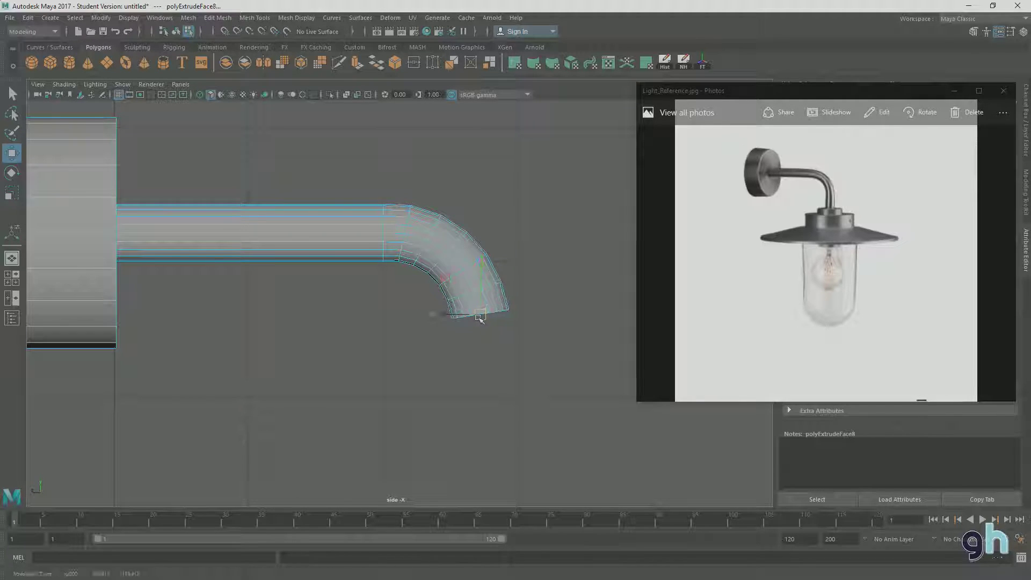
# Extrude the final bend segment downward and rotate its end faces level so the arm's opening faces straight down
pyautogui.hotkey('ctrl', 'e')
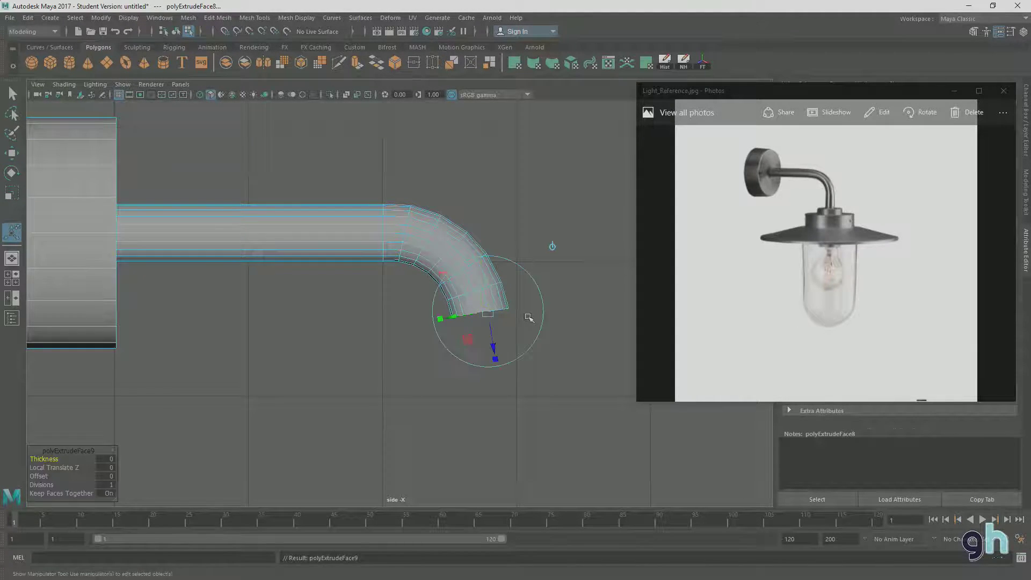
pyautogui.keyDown('alt'); pyautogui.moveTo(499, 346); pyautogui.dragTo(502, 300, button='middle'); pyautogui.keyUp('alt')
pyautogui.moveTo(497, 300); pyautogui.dragTo(464, 332)
pyautogui.press('e')
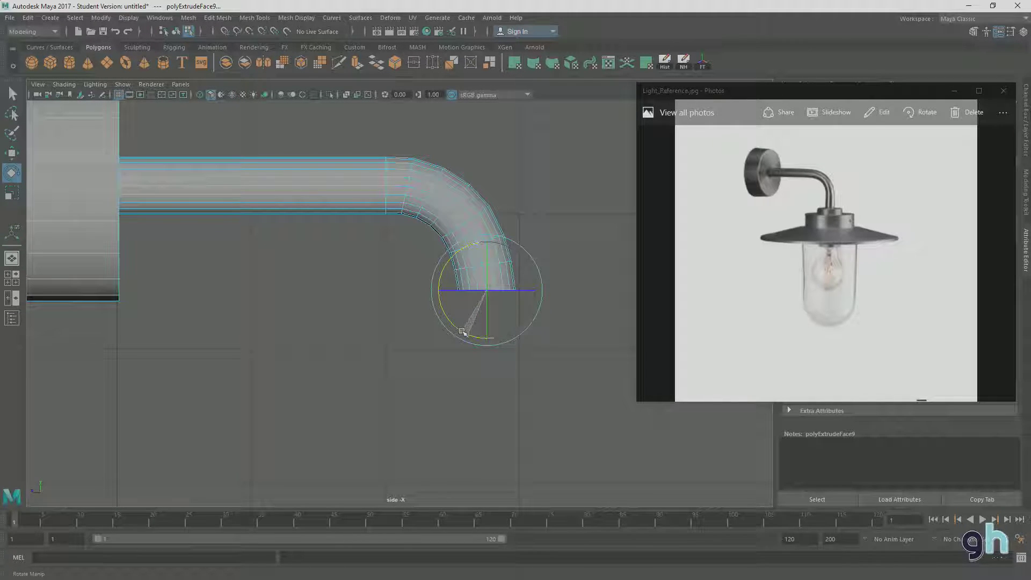
pyautogui.moveTo(462, 331); pyautogui.dragTo(463, 329)
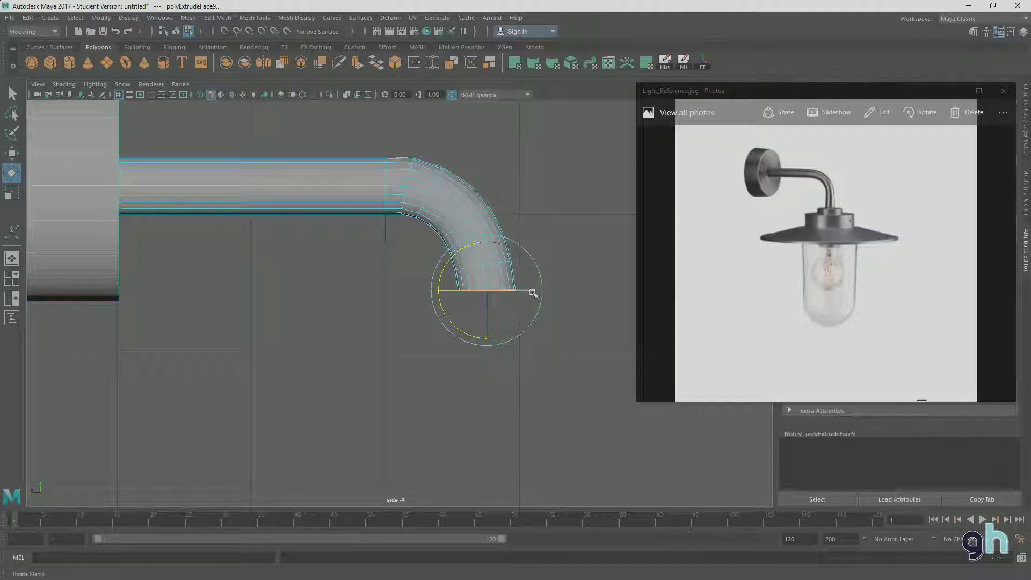
# Shift the arm's end faces slightly horizontally to even out the curve of the bend
pyautogui.keyDown('alt'); pyautogui.moveTo(533, 223); pyautogui.dragTo(510, 195, button='middle'); pyautogui.keyUp('alt')
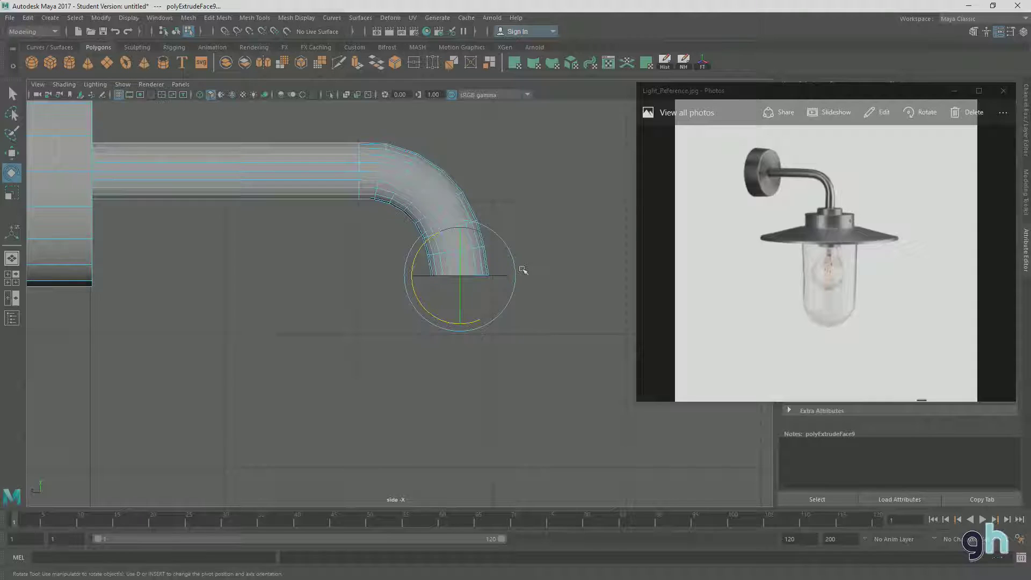
pyautogui.press('w')
pyautogui.moveTo(459, 277); pyautogui.dragTo(406, 278)
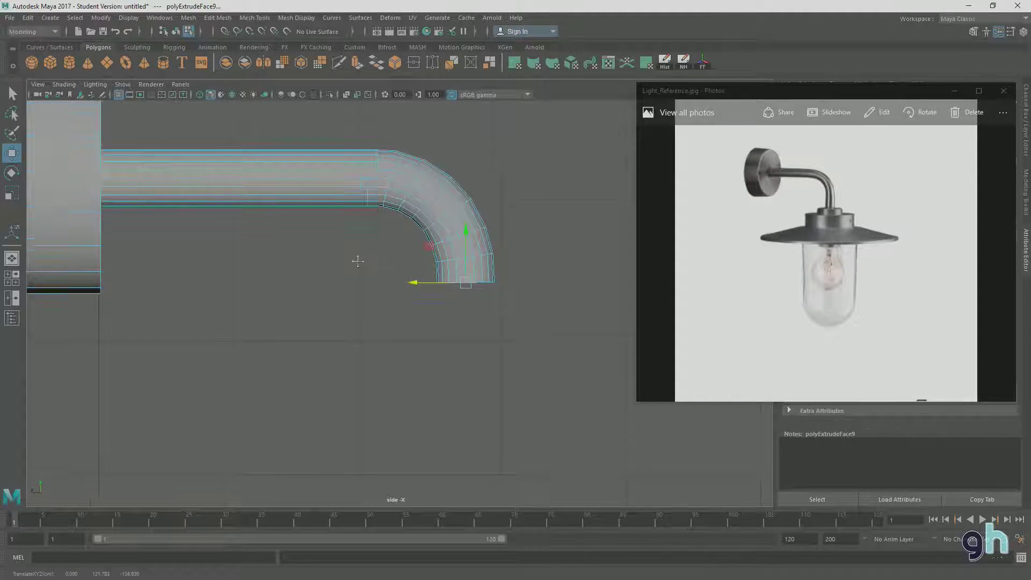
# Select all vertices of the curved section beyond its first ring and move them slightly away from the wall plate
pyautogui.keyDown('alt'); pyautogui.moveTo(380, 214); pyautogui.dragTo(411, 228, button='middle'); pyautogui.keyUp('alt')
pyautogui.moveTo(444, 214); pyautogui.dragTo(441, 188, button='right')
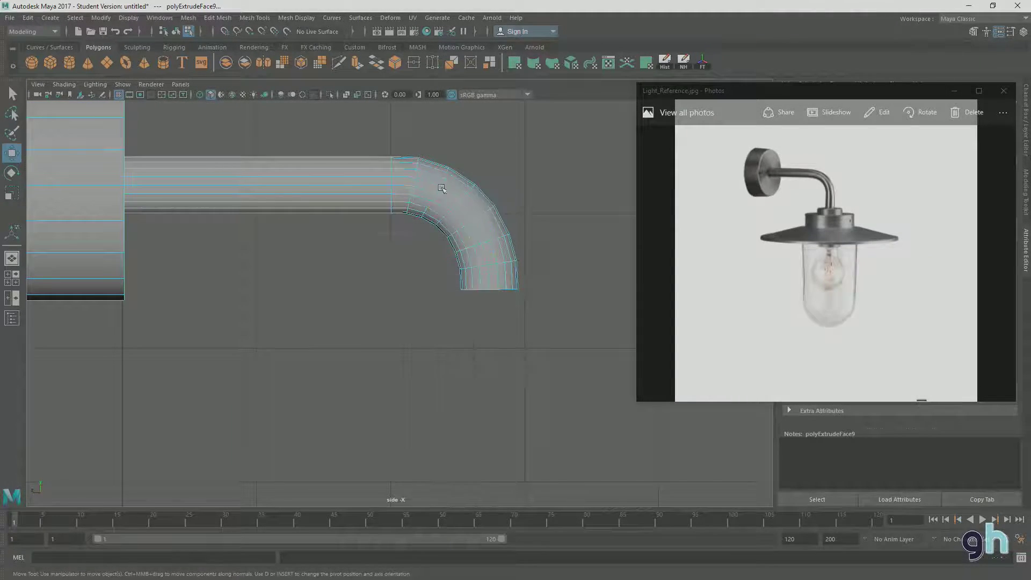
pyautogui.moveTo(434, 195); pyautogui.dragTo(404, 226)
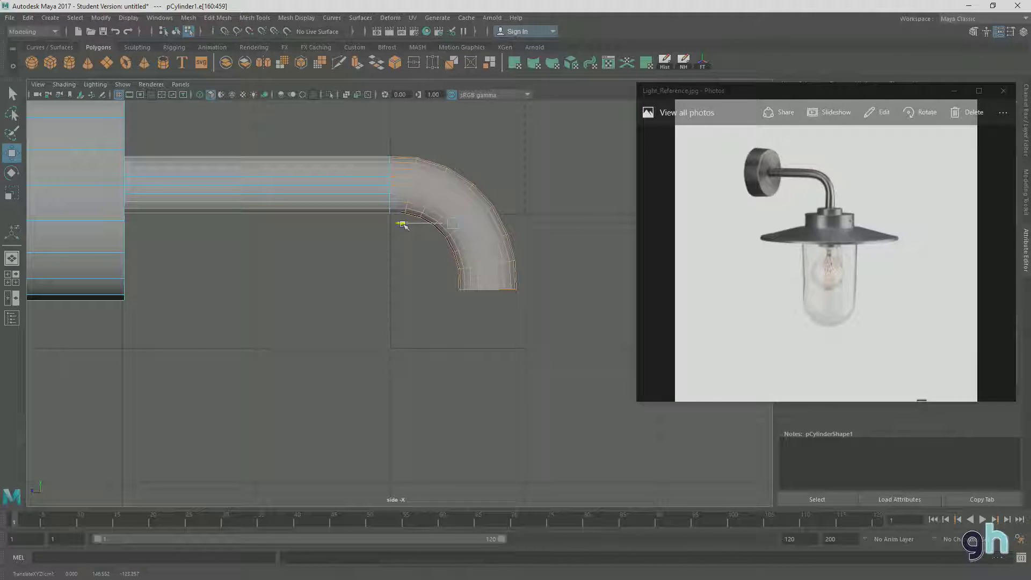
pyautogui.moveTo(465, 211); pyautogui.dragTo(424, 195, button='right')
pyautogui.moveTo(542, 344); pyautogui.dragTo(403, 135)
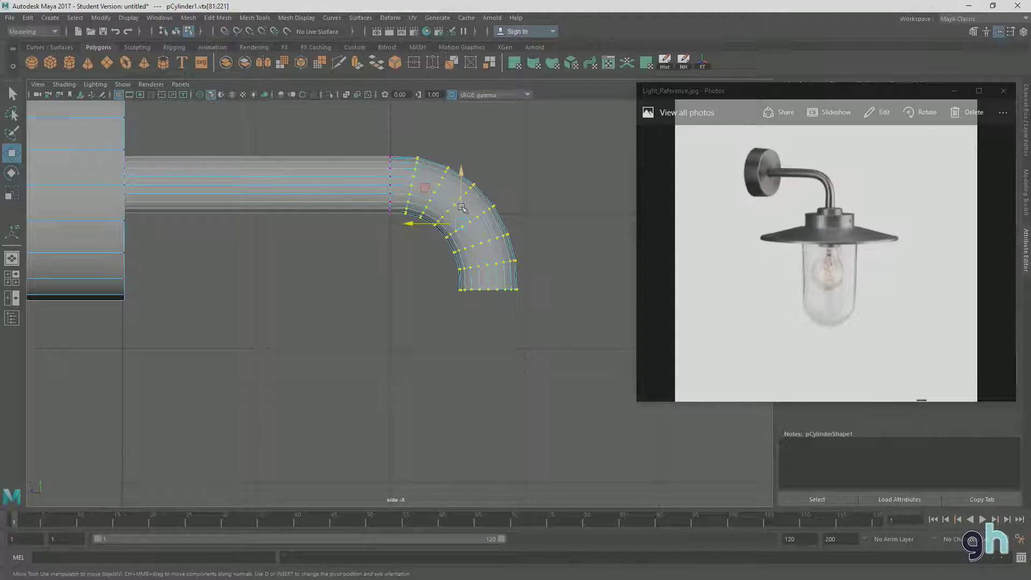
pyautogui.moveTo(412, 224); pyautogui.dragTo(419, 226)
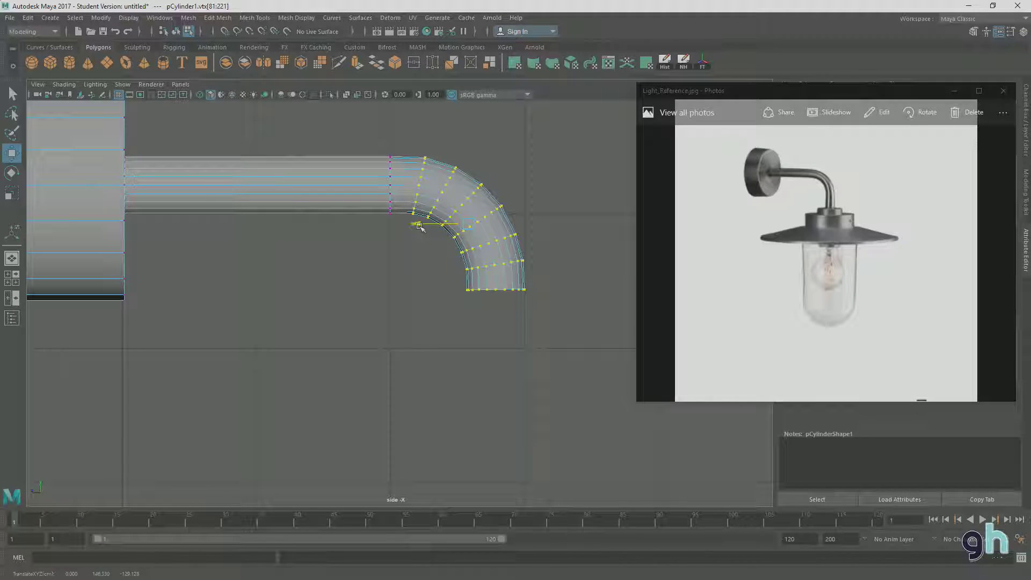
# Return to the perspective view and select the bend's vertices, including the ring where the straight arm meets it
pyautogui.press('space')
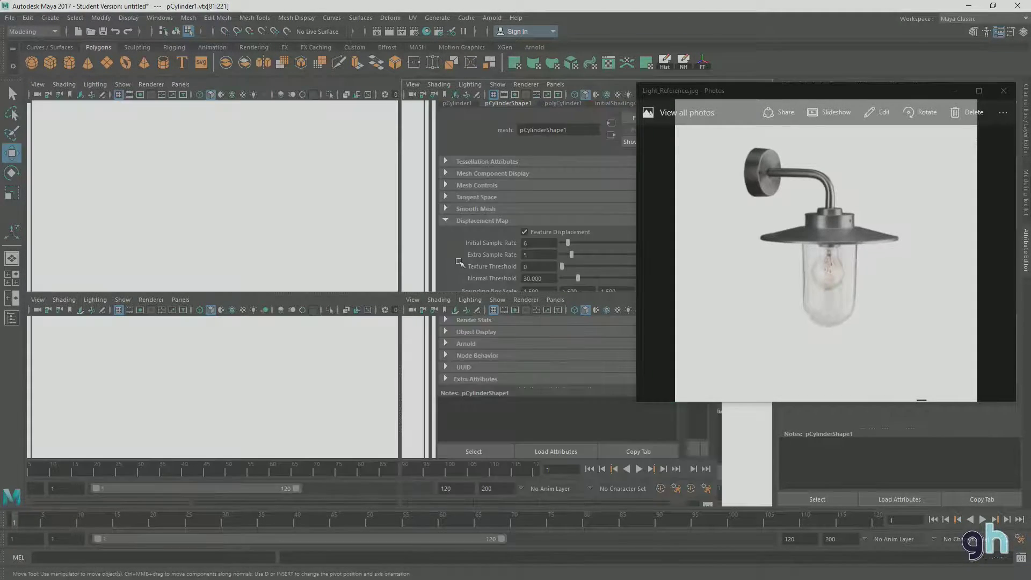
pyautogui.press('space')
pyautogui.moveTo(428, 246)
pyautogui.keyDown('alt'); pyautogui.mouseDown()
pyautogui.moveTo(501, 248)
pyautogui.moveTo(424, 265)
pyautogui.moveTo(522, 272)
pyautogui.moveTo(538, 302)
pyautogui.moveTo(510, 299)
pyautogui.moveTo(460, 340)
pyautogui.moveTo(437, 320)
pyautogui.moveTo(493, 322)
pyautogui.moveTo(498, 345)
pyautogui.mouseUp(); pyautogui.keyUp('alt')
pyautogui.click(479, 272)
pyautogui.click(476, 269)
pyautogui.keyDown('alt'); pyautogui.moveTo(476, 269); pyautogui.dragTo(428, 260); pyautogui.keyUp('alt')
pyautogui.moveTo(428, 261); pyautogui.dragTo(390, 263, button='right')
pyautogui.moveTo(499, 349); pyautogui.dragTo(387, 258)
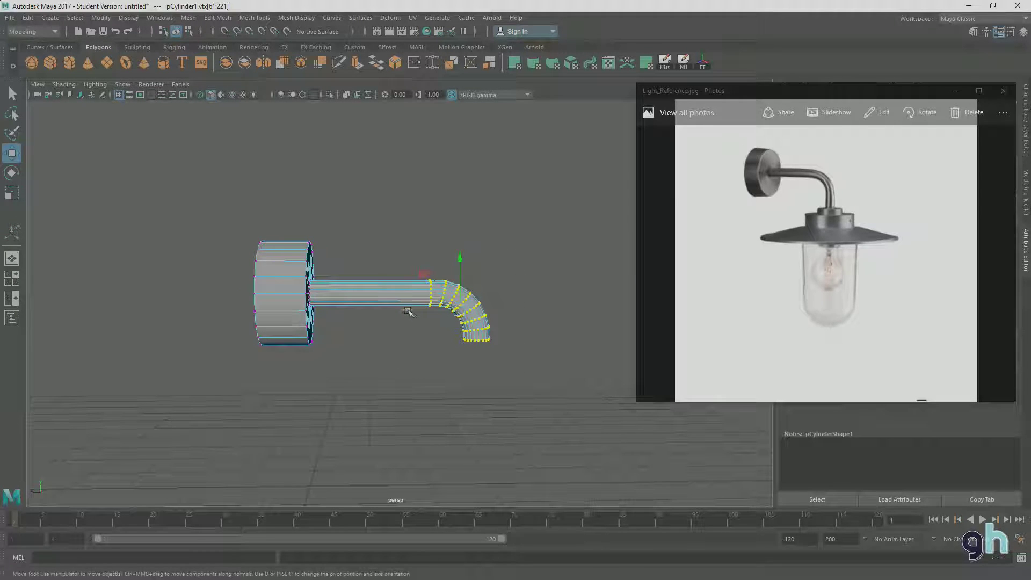
pyautogui.click(398, 381)
# Switch to face selection and select only the faces on the downward-facing end of the arm
pyautogui.keyDown('alt'); pyautogui.moveTo(407, 379); pyautogui.dragTo(499, 272); pyautogui.keyUp('alt')
pyautogui.moveTo(499, 272); pyautogui.dragTo(497, 241, button='right')
pyautogui.doubleClick(497, 269)
pyautogui.keyDown('alt'); pyautogui.moveTo(497, 269); pyautogui.dragTo(466, 322); pyautogui.keyUp('alt')
pyautogui.scroll(5, 483, 322)
pyautogui.keyDown('alt'); pyautogui.moveTo(466, 322); pyautogui.dragTo(491, 281, button='right'); pyautogui.keyUp('alt')
pyautogui.moveTo(553, 251); pyautogui.dragTo(435, 307)
pyautogui.moveTo(387, 240); pyautogui.dragTo(520, 234)
pyautogui.moveTo(465, 322)
pyautogui.keyDown('alt'); pyautogui.mouseDown()
pyautogui.moveTo(432, 285)
pyautogui.moveTo(467, 322)
pyautogui.mouseUp(); pyautogui.keyUp('alt')
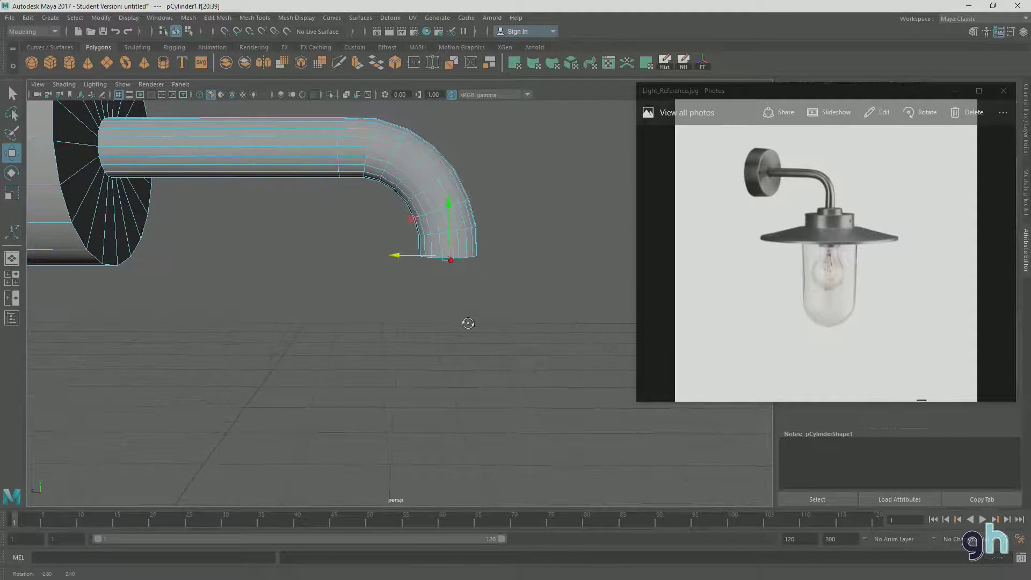
# Extrude the arm's end faces straight down by about 22.9 to form the vertical section of the pipe
pyautogui.click(357, 62)
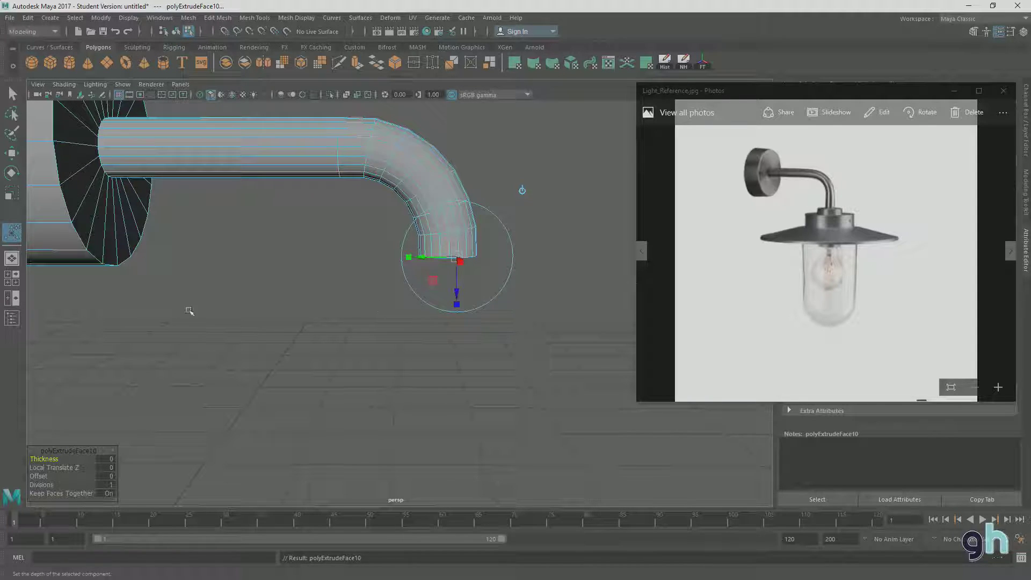
pyautogui.moveTo(458, 292); pyautogui.dragTo(456, 354)
pyautogui.keyDown('alt'); pyautogui.moveTo(456, 354); pyautogui.dragTo(340, 345, button='right'); pyautogui.keyUp('alt')
pyautogui.keyDown('alt'); pyautogui.moveTo(340, 346); pyautogui.dragTo(412, 331); pyautogui.keyUp('alt')
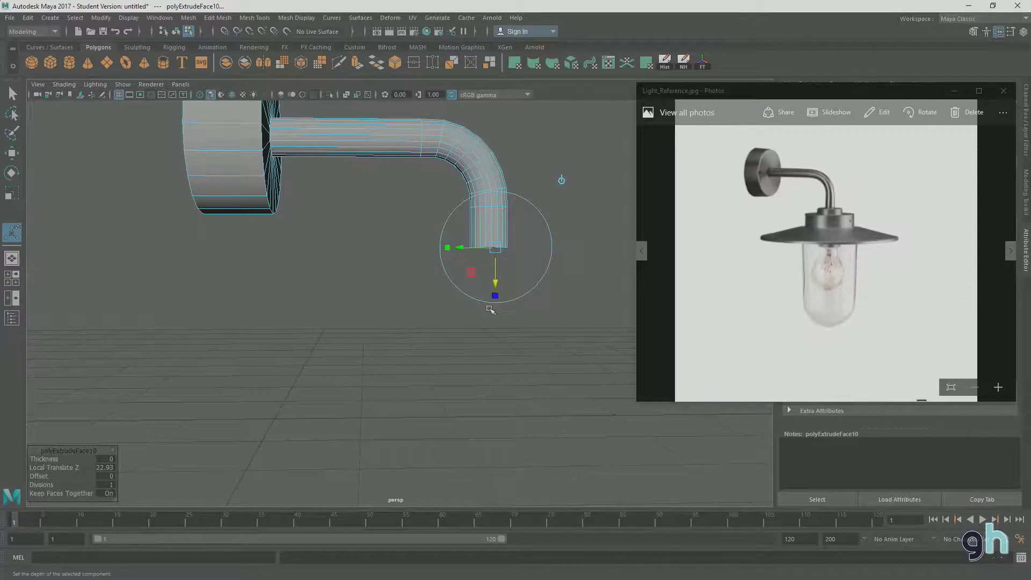
pyautogui.keyDown('alt'); pyautogui.moveTo(490, 310); pyautogui.dragTo(545, 292); pyautogui.keyUp('alt')
# Extrude the pipe's end faces again, scale them outward into a flange and lower them slightly to slope it
pyautogui.hotkey('ctrl', 'e')
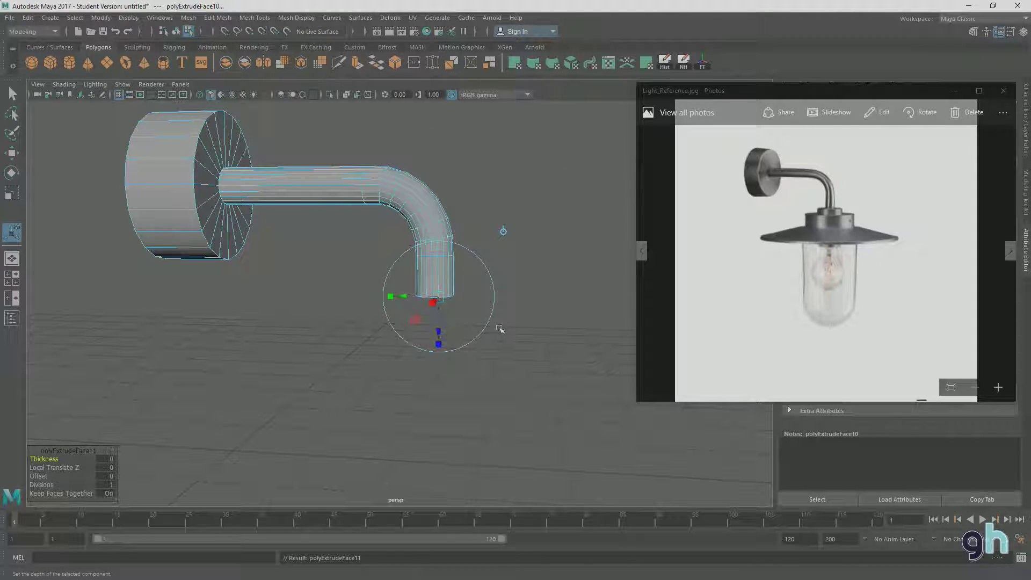
pyautogui.press('r')
pyautogui.moveTo(435, 297)
pyautogui.mouseDown()
pyautogui.moveTo(466, 307)
pyautogui.moveTo(483, 347)
pyautogui.moveTo(420, 309)
pyautogui.mouseUp()
pyautogui.press('w')
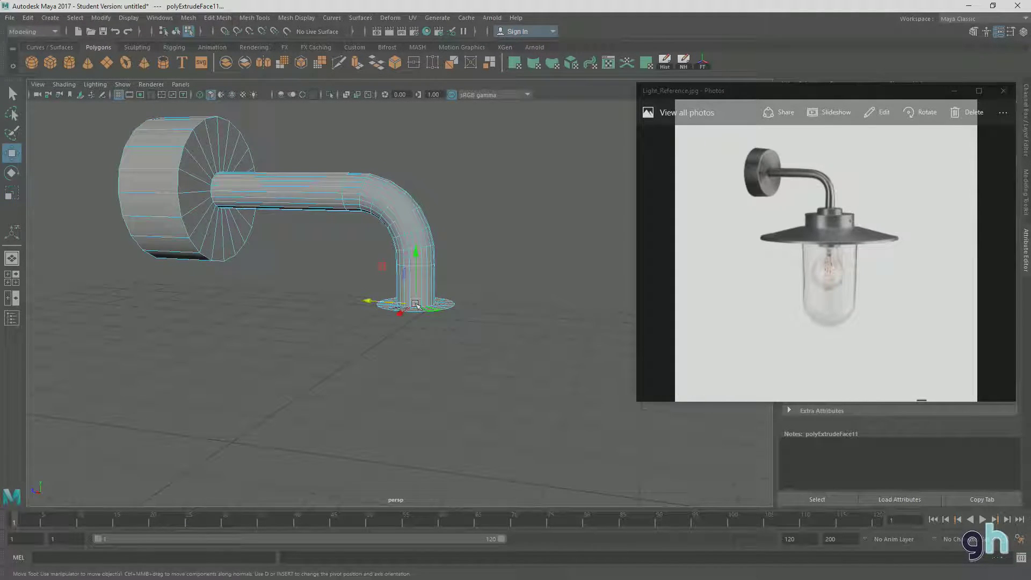
pyautogui.moveTo(418, 251); pyautogui.dragTo(418, 257)
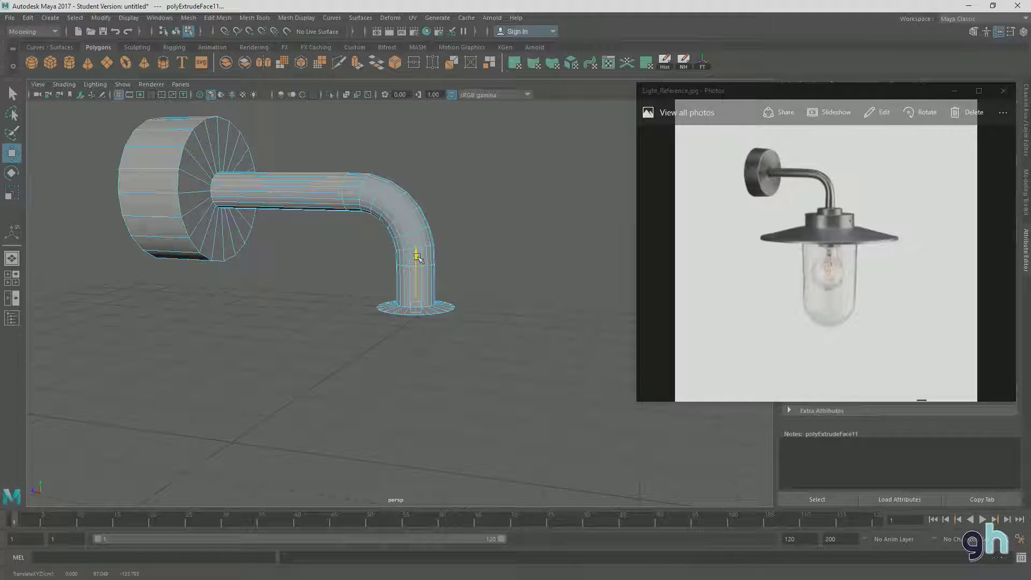
pyautogui.moveTo(475, 377)
pyautogui.keyDown('alt'); pyautogui.mouseDown()
pyautogui.moveTo(481, 343)
pyautogui.moveTo(463, 374)
pyautogui.mouseUp(); pyautogui.keyUp('alt')
pyautogui.scroll(2, 481, 343)
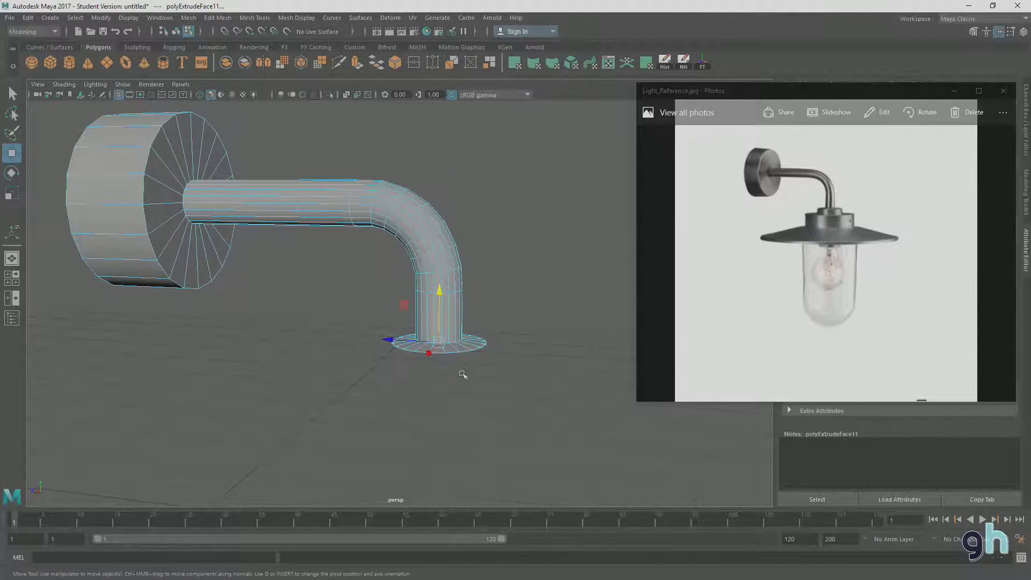
pyautogui.moveTo(439, 290); pyautogui.dragTo(438, 289)
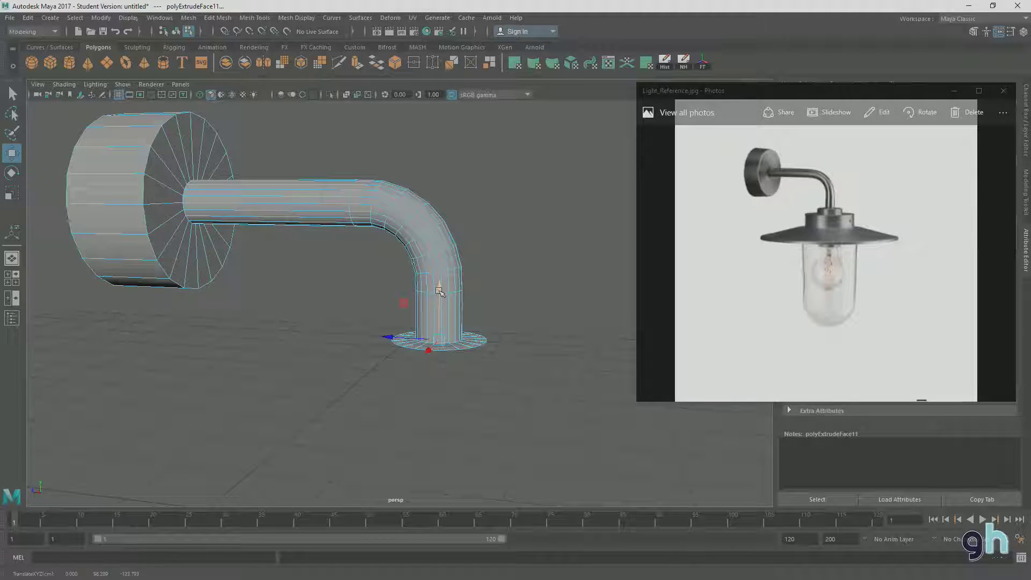
pyautogui.moveTo(439, 292); pyautogui.dragTo(441, 295)
pyautogui.moveTo(420, 412)
pyautogui.keyDown('alt'); pyautogui.mouseDown()
pyautogui.moveTo(426, 389)
pyautogui.moveTo(442, 379)
pyautogui.moveTo(424, 394)
pyautogui.mouseUp(); pyautogui.keyUp('alt')
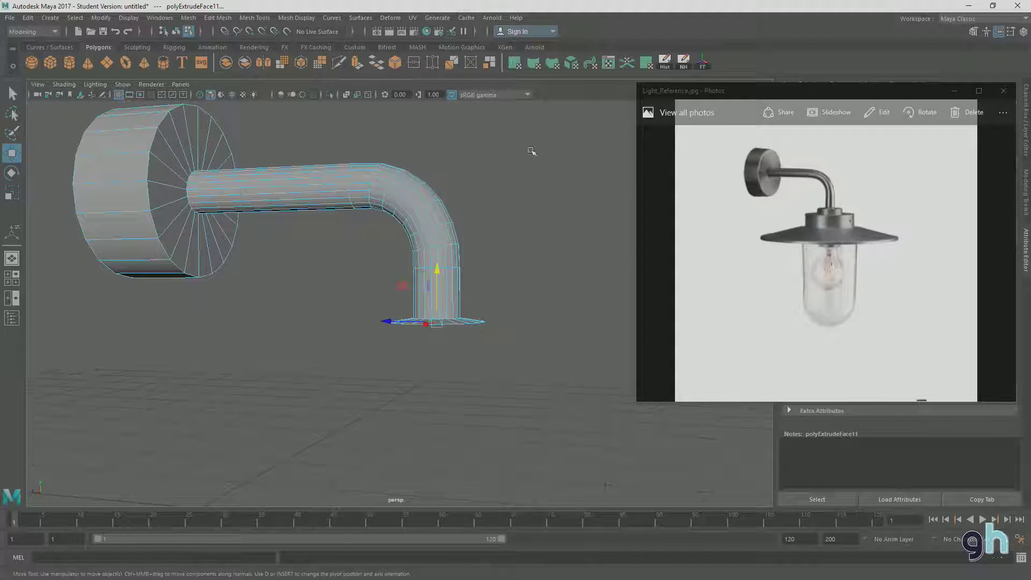
# Extrude the flange's bottom faces down by about 9.3 to form a short collar
pyautogui.click(358, 66)
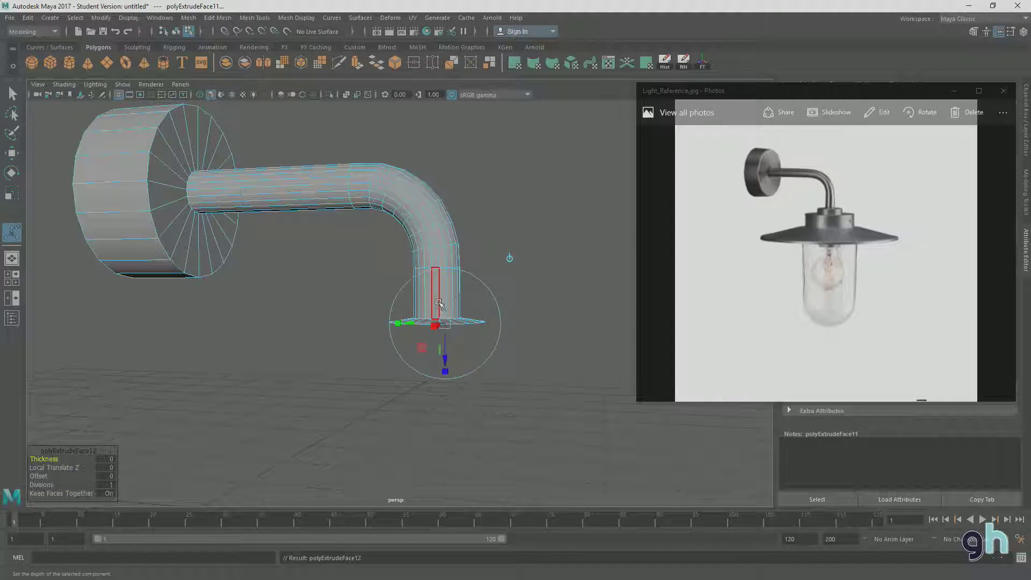
pyautogui.moveTo(445, 356); pyautogui.dragTo(445, 381)
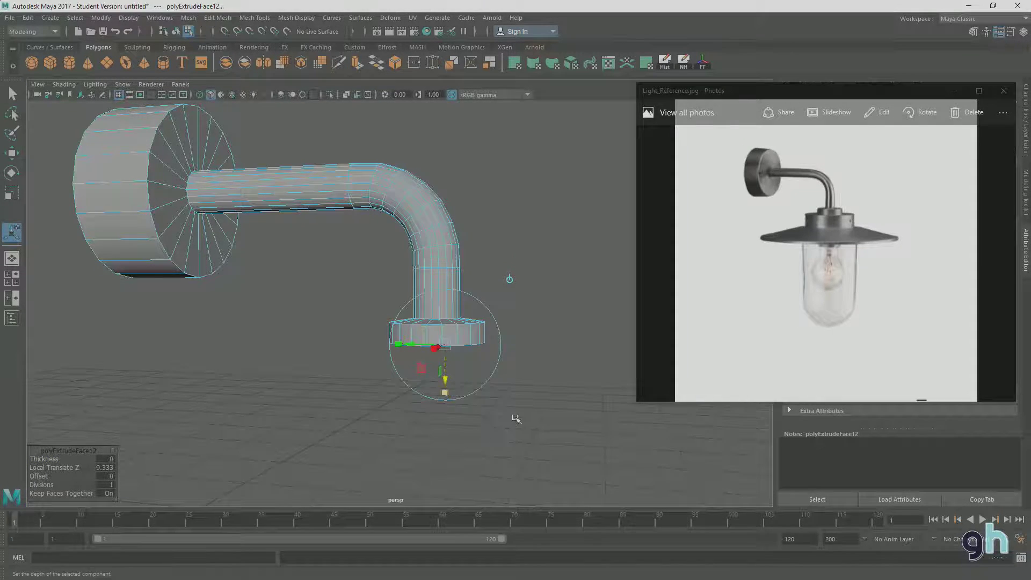
pyautogui.scroll(2, 515, 417)
pyautogui.keyDown('alt'); pyautogui.moveTo(516, 416); pyautogui.dragTo(505, 375, button='middle'); pyautogui.keyUp('alt')
pyautogui.moveTo(506, 375)
pyautogui.keyDown('alt'); pyautogui.mouseDown()
pyautogui.moveTo(476, 383)
pyautogui.moveTo(582, 334)
pyautogui.moveTo(472, 382)
pyautogui.moveTo(504, 387)
pyautogui.mouseUp(); pyautogui.keyUp('alt')
# Extrude the collar's bottom faces, scale them outward into a wider flange and adjust their height
pyautogui.click(358, 64)
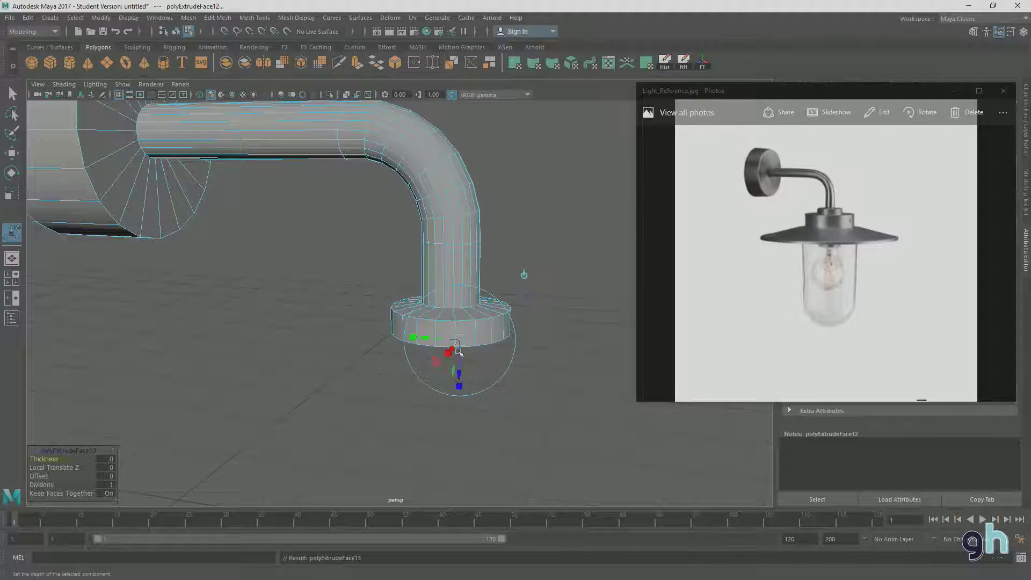
pyautogui.press('r')
pyautogui.moveTo(455, 336); pyautogui.dragTo(524, 350)
pyautogui.press('w')
pyautogui.moveTo(454, 296); pyautogui.dragTo(452, 290)
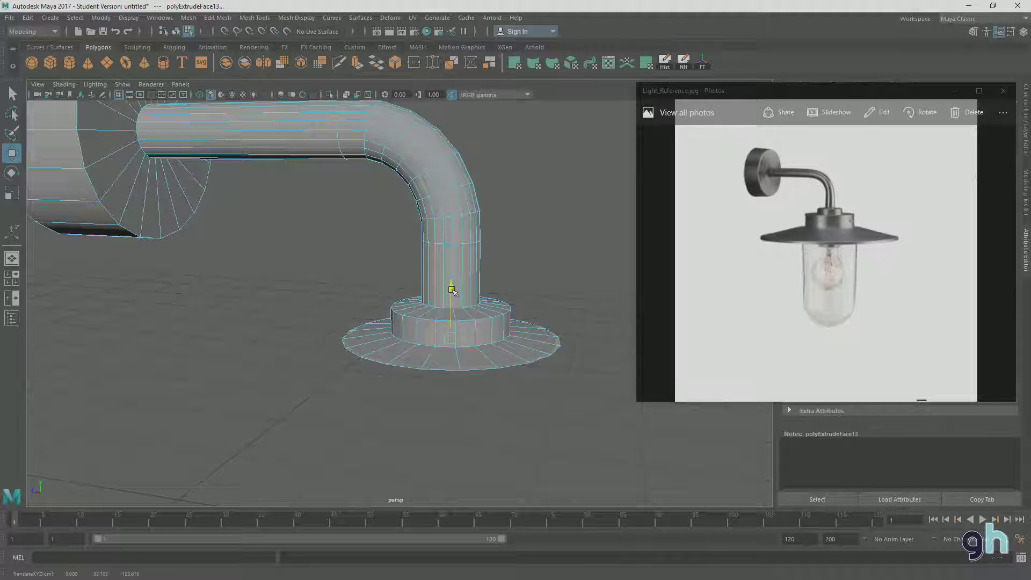
# Extrude the wider flange's bottom faces downward to form a second, larger collar
pyautogui.keyDown('alt'); pyautogui.moveTo(504, 369); pyautogui.dragTo(469, 332, button='middle'); pyautogui.keyUp('alt')
pyautogui.keyDown('alt'); pyautogui.moveTo(469, 333); pyautogui.dragTo(438, 339, button='right'); pyautogui.keyUp('alt')
pyautogui.keyDown('alt'); pyautogui.moveTo(438, 339); pyautogui.dragTo(529, 379); pyautogui.keyUp('alt')
pyautogui.click(361, 65)
# Extrude the larger collar's bottom faces, scale them outward into a broad rim and move them vertically to slope it
pyautogui.hotkey('ctrl', 'e')
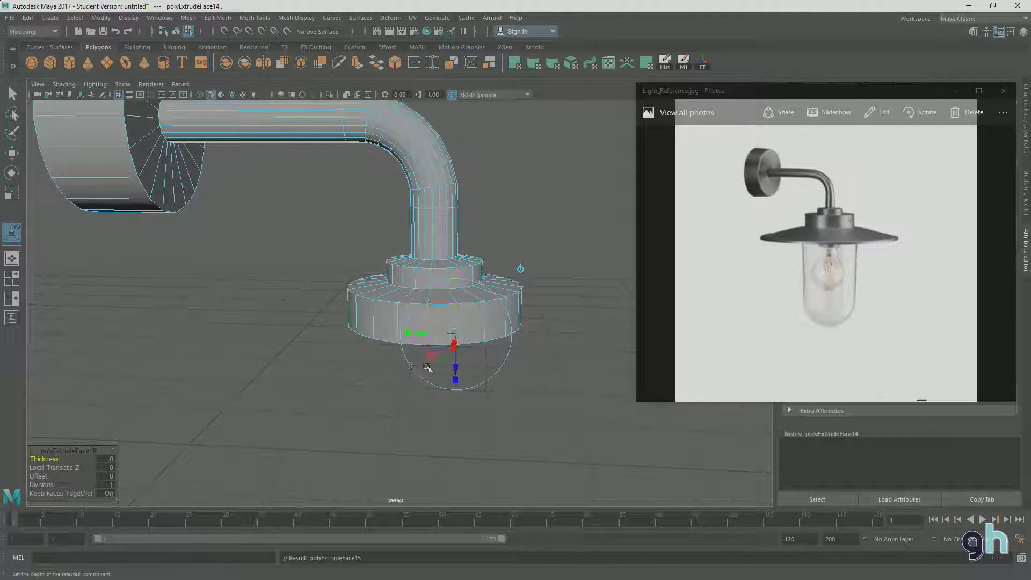
pyautogui.press('r')
pyautogui.moveTo(434, 323); pyautogui.dragTo(513, 349)
pyautogui.click(470, 321)
pyautogui.click(495, 319)
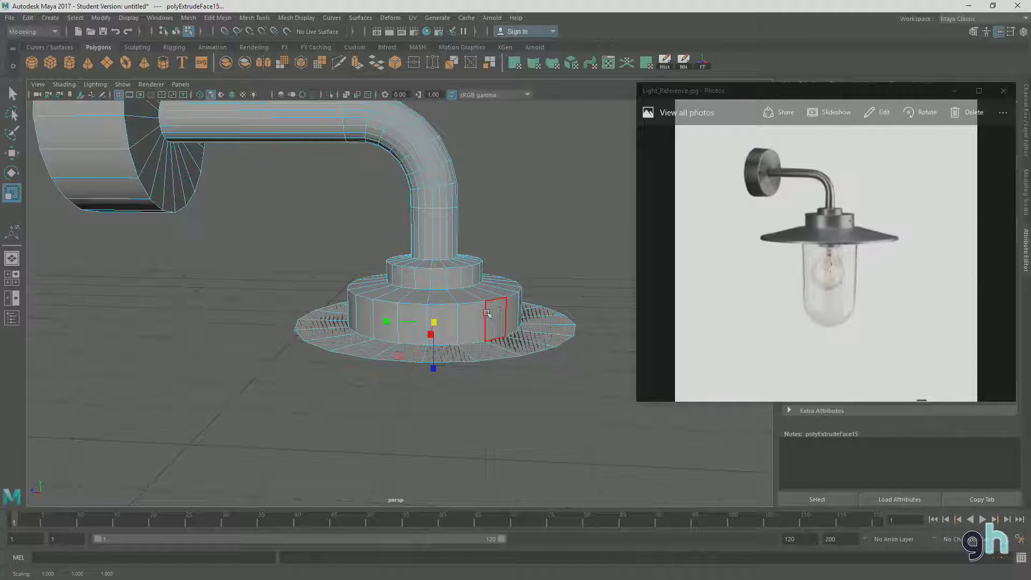
pyautogui.press('w')
pyautogui.moveTo(434, 270); pyautogui.dragTo(404, 321)
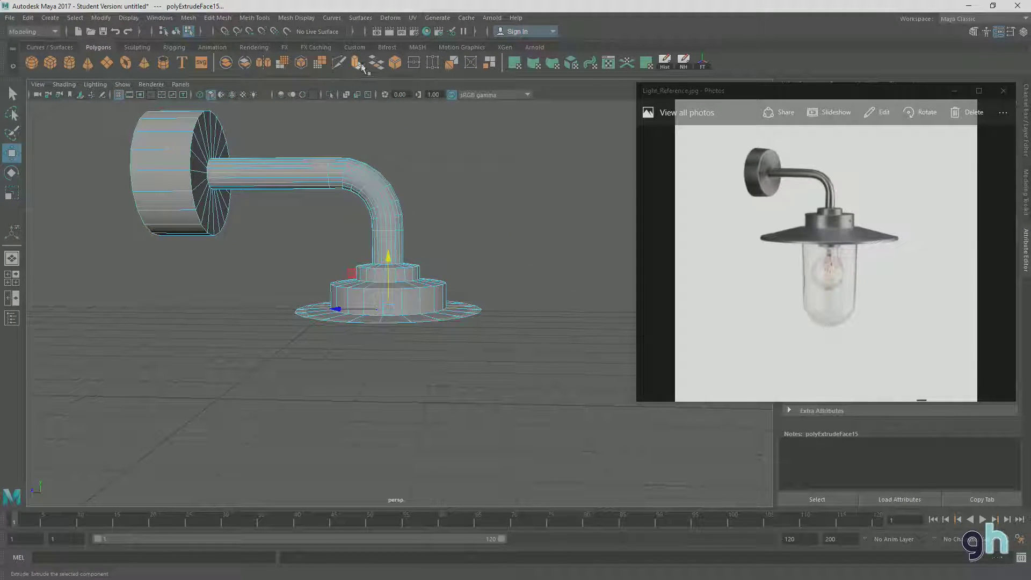
# Extrude the sloped rim's bottom faces downward and scale them outward into a wide conical shade
pyautogui.hotkey('ctrl', 'e')
pyautogui.click(403, 320)
pyautogui.moveTo(411, 352); pyautogui.dragTo(412, 388)
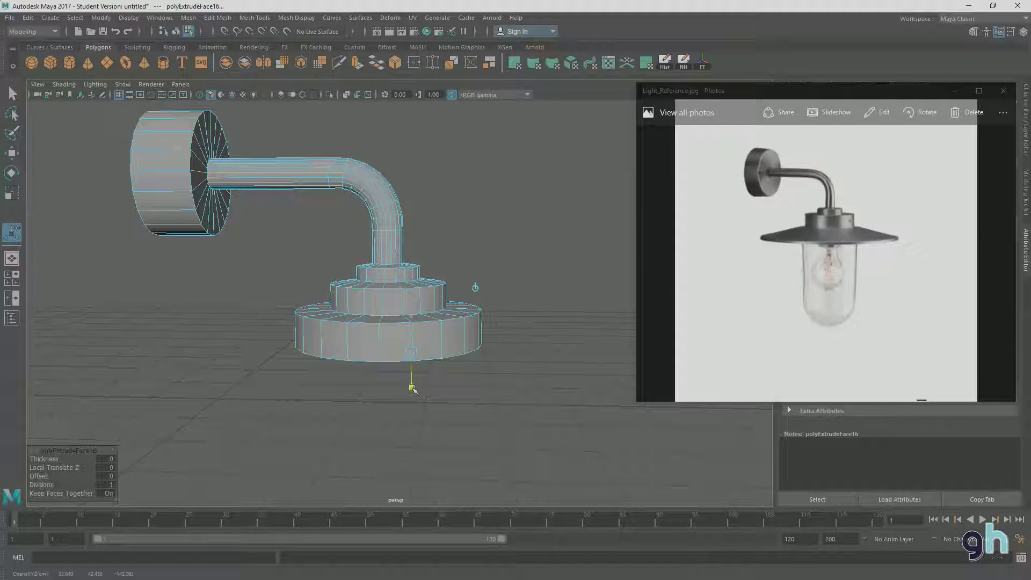
pyautogui.press('r')
pyautogui.moveTo(389, 345); pyautogui.dragTo(522, 358)
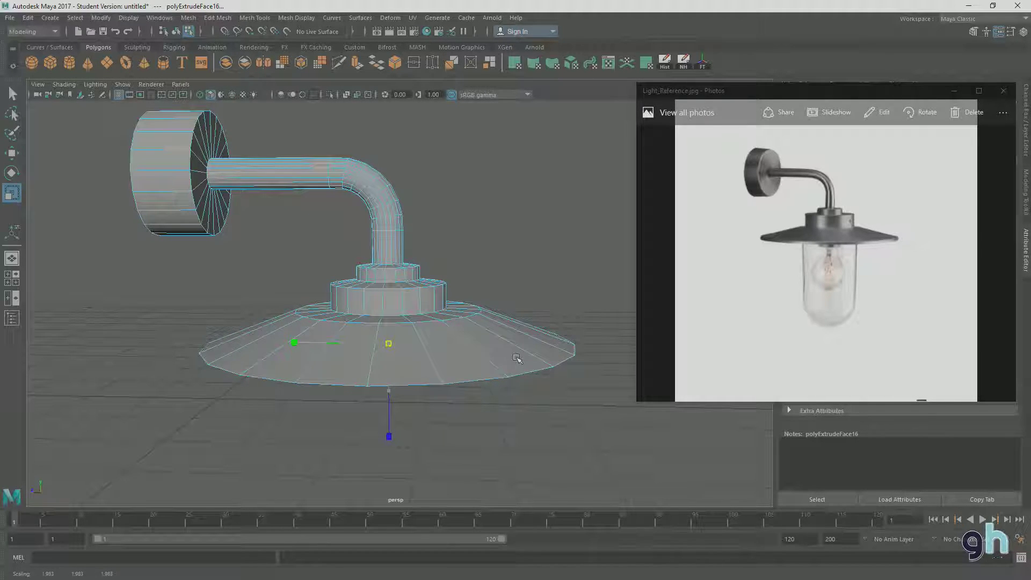
pyautogui.keyDown('alt'); pyautogui.moveTo(522, 359); pyautogui.dragTo(400, 372); pyautogui.keyUp('alt')
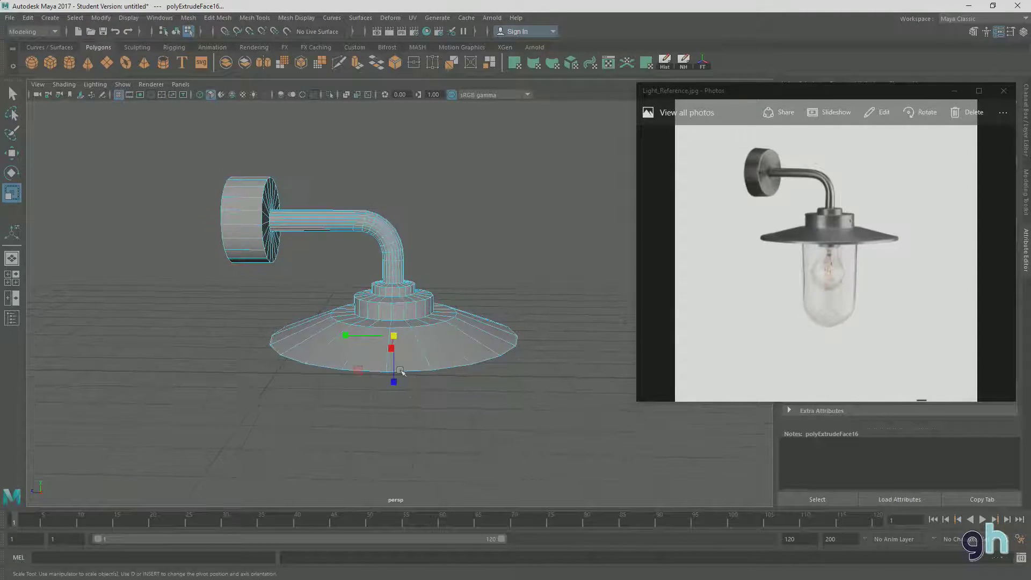
pyautogui.moveTo(393, 336); pyautogui.dragTo(343, 344)
pyautogui.press('w')
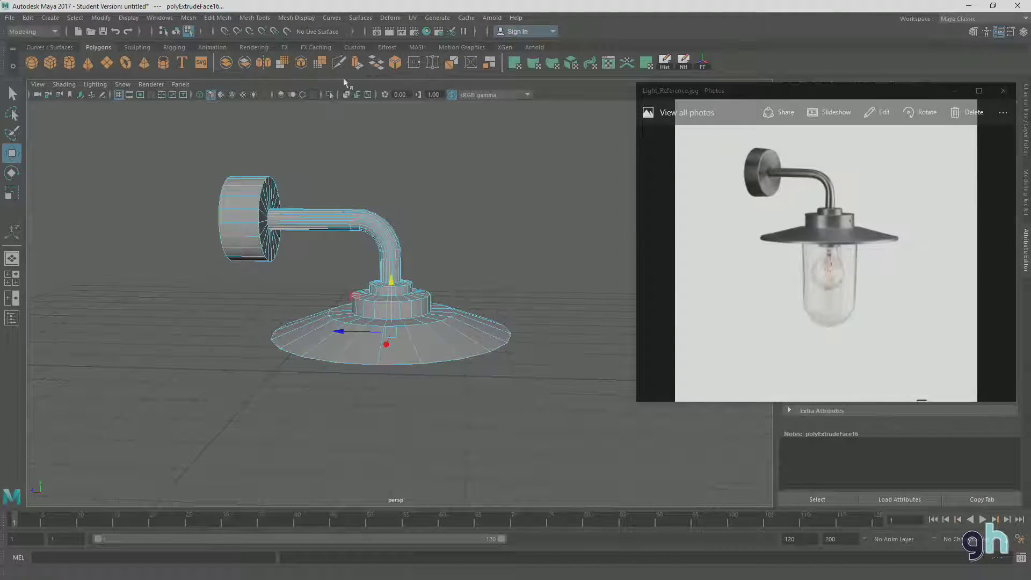
# Extrude the shade's bottom faces down by about 5.3 to give its outer rim a thin vertical edge
pyautogui.click(357, 63)
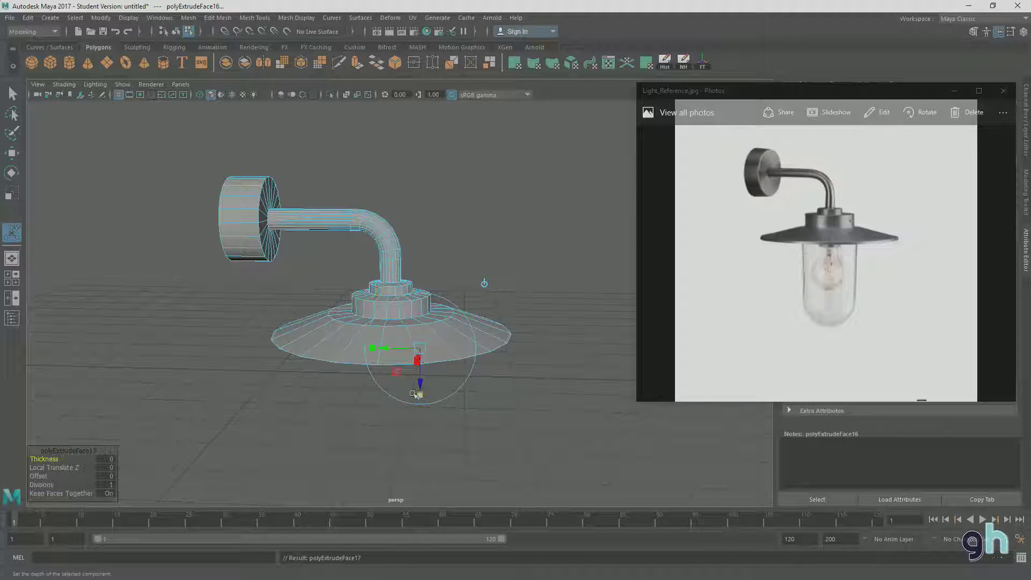
pyautogui.moveTo(419, 385); pyautogui.dragTo(422, 392)
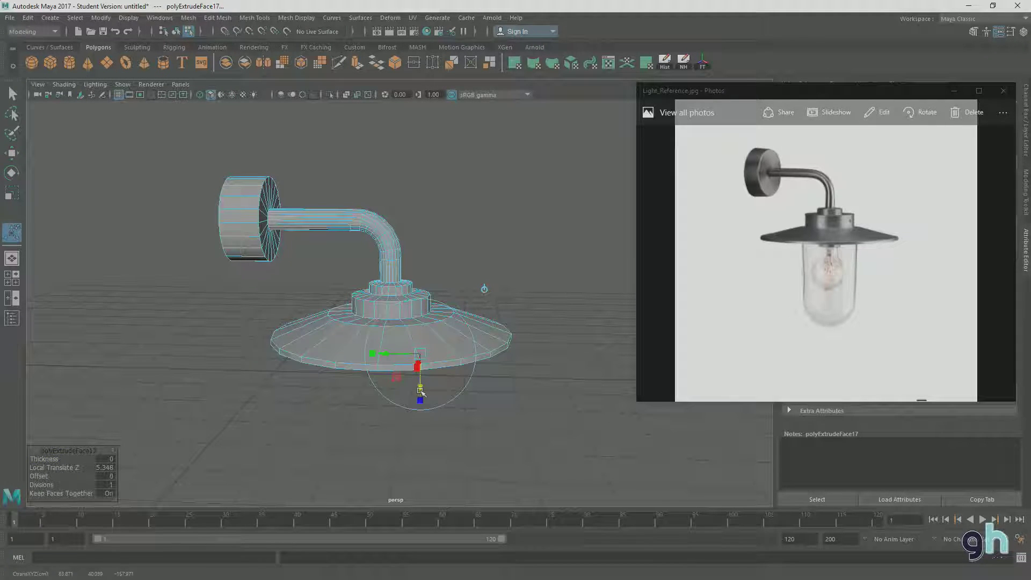
pyautogui.keyDown('alt'); pyautogui.moveTo(422, 393); pyautogui.dragTo(515, 414); pyautogui.keyUp('alt')
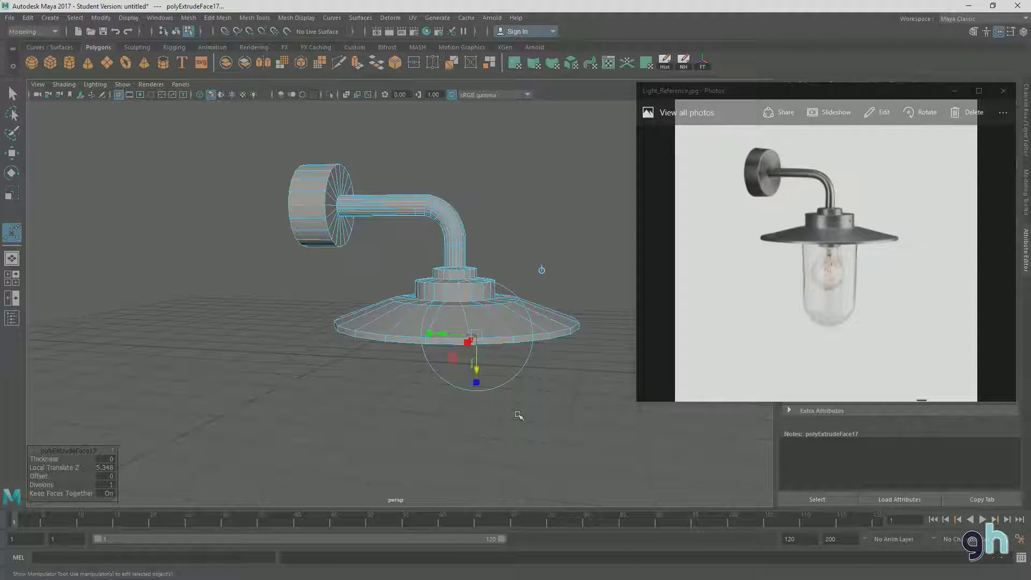
pyautogui.keyDown('alt'); pyautogui.moveTo(523, 370); pyautogui.dragTo(506, 342); pyautogui.keyUp('alt')
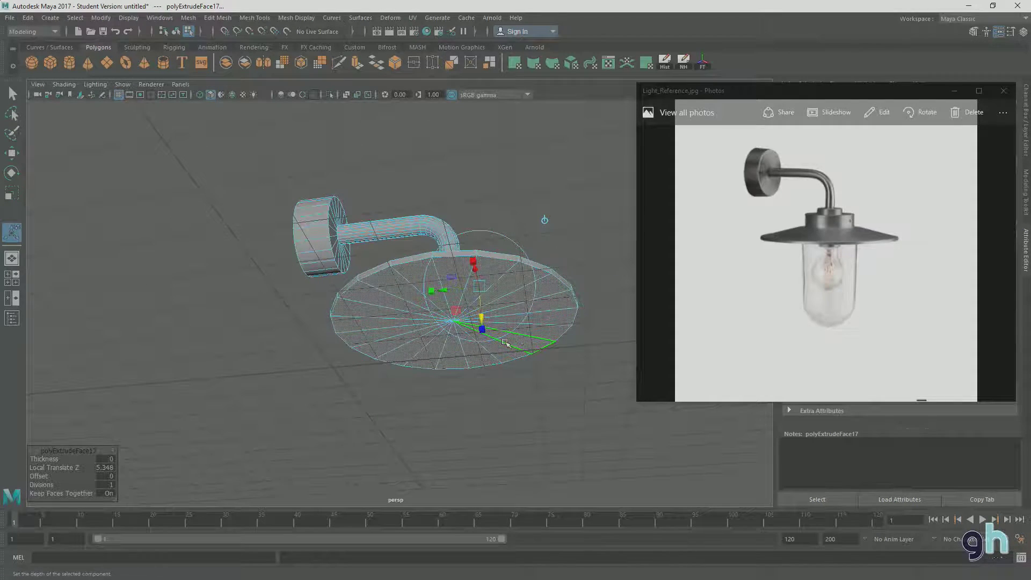
# Hide the grid, extrude the shade's underside faces and scale them inward to a small central disc
pyautogui.click(119, 95)
pyautogui.keyDown('alt'); pyautogui.moveTo(403, 388); pyautogui.dragTo(368, 357, button='middle'); pyautogui.keyUp('alt')
pyautogui.click(357, 64)
pyautogui.press('r')
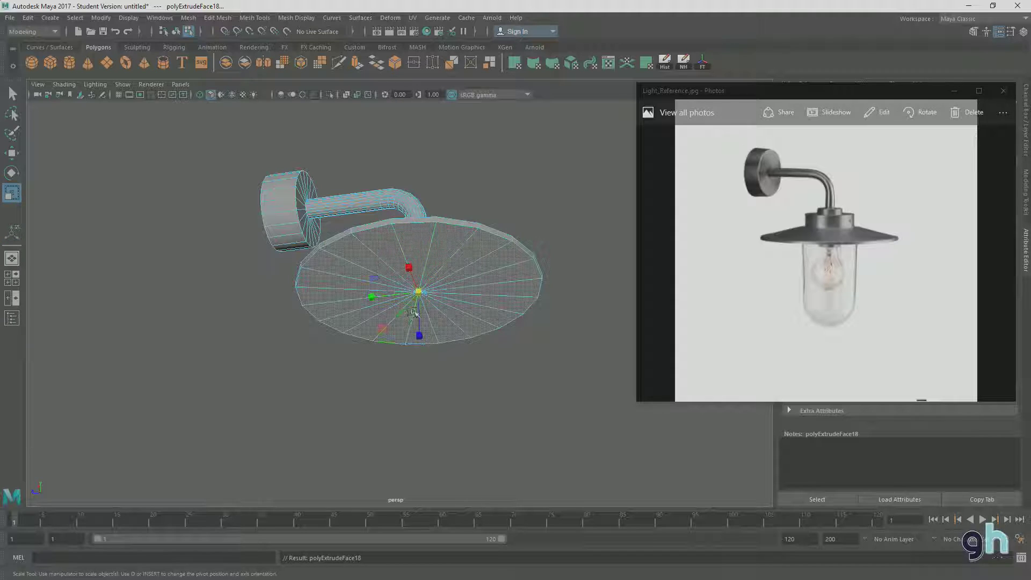
pyautogui.moveTo(419, 296); pyautogui.dragTo(295, 322)
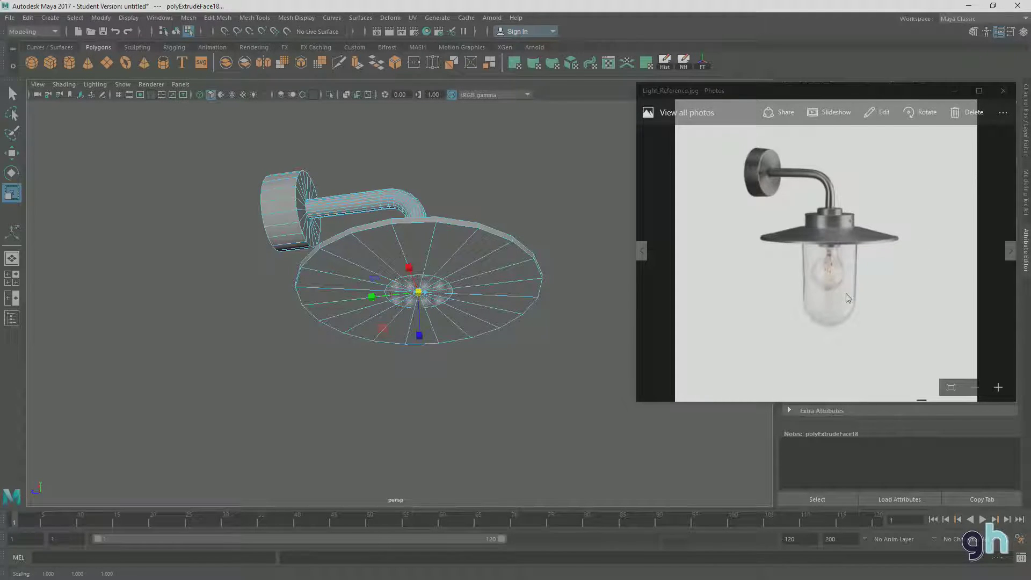
# Display the lamp in wireframe and fine-tune the size of the central disc under the shade
pyautogui.keyDown('alt'); pyautogui.moveTo(397, 329); pyautogui.dragTo(427, 339, button='middle'); pyautogui.keyUp('alt')
pyautogui.keyDown('alt'); pyautogui.moveTo(429, 340); pyautogui.dragTo(441, 312); pyautogui.keyUp('alt')
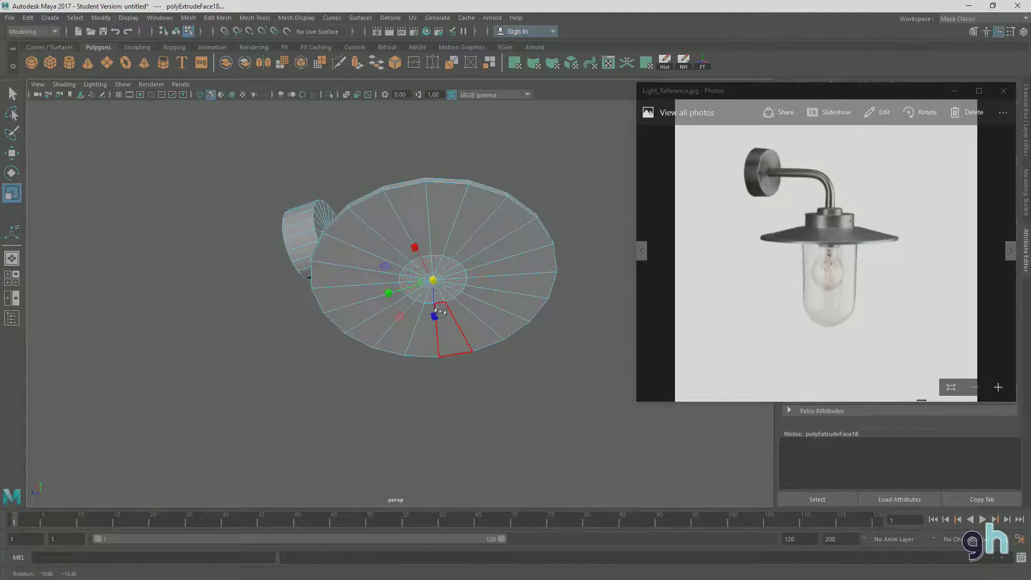
pyautogui.keyDown('alt'); pyautogui.moveTo(413, 317); pyautogui.dragTo(419, 354); pyautogui.keyUp('alt')
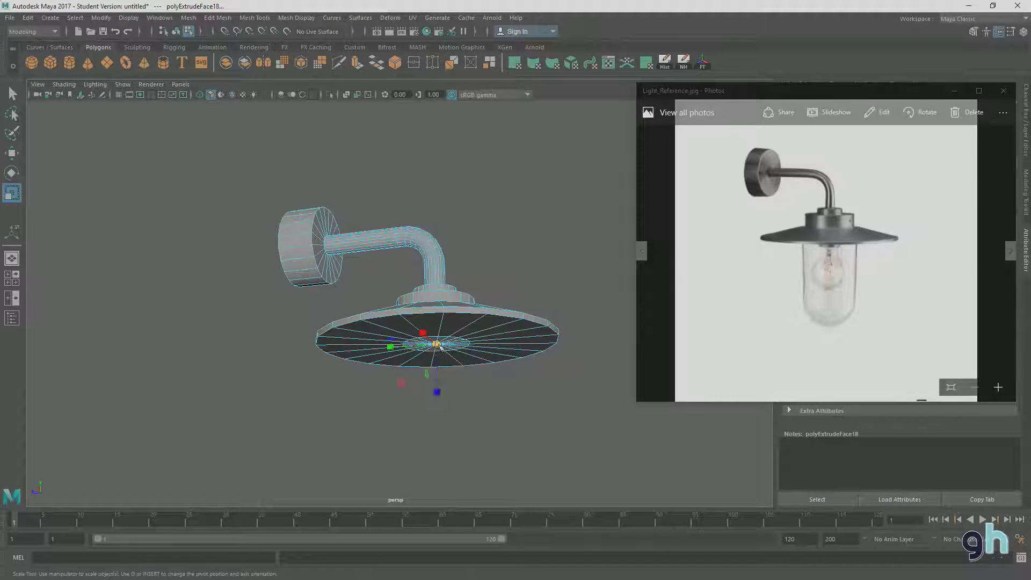
pyautogui.keyDown('alt'); pyautogui.moveTo(404, 383); pyautogui.dragTo(405, 449); pyautogui.keyUp('alt')
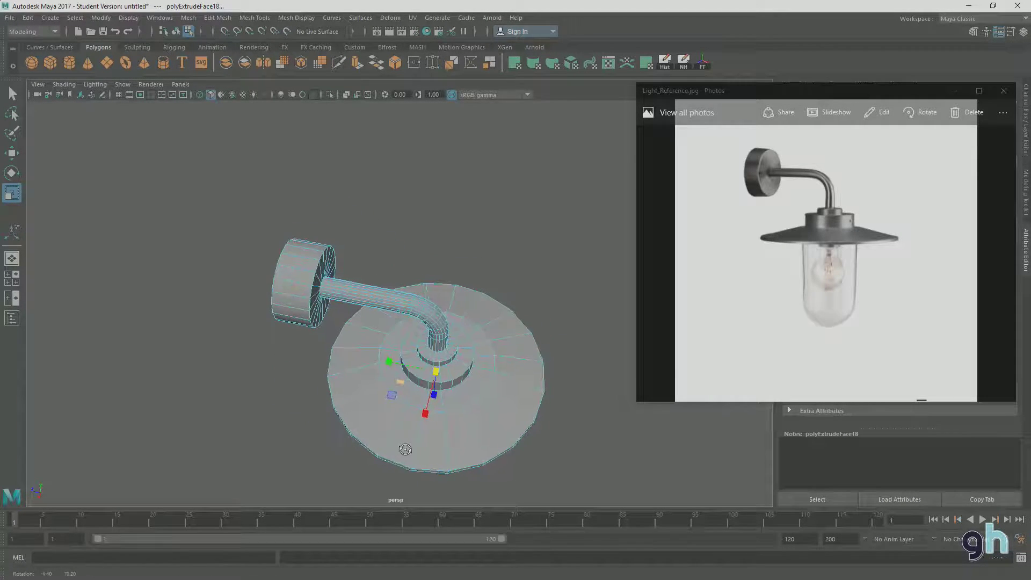
pyautogui.click(201, 96)
pyautogui.keyDown('alt'); pyautogui.moveTo(357, 317); pyautogui.dragTo(382, 334); pyautogui.keyUp('alt')
pyautogui.moveTo(393, 270); pyautogui.dragTo(392, 270)
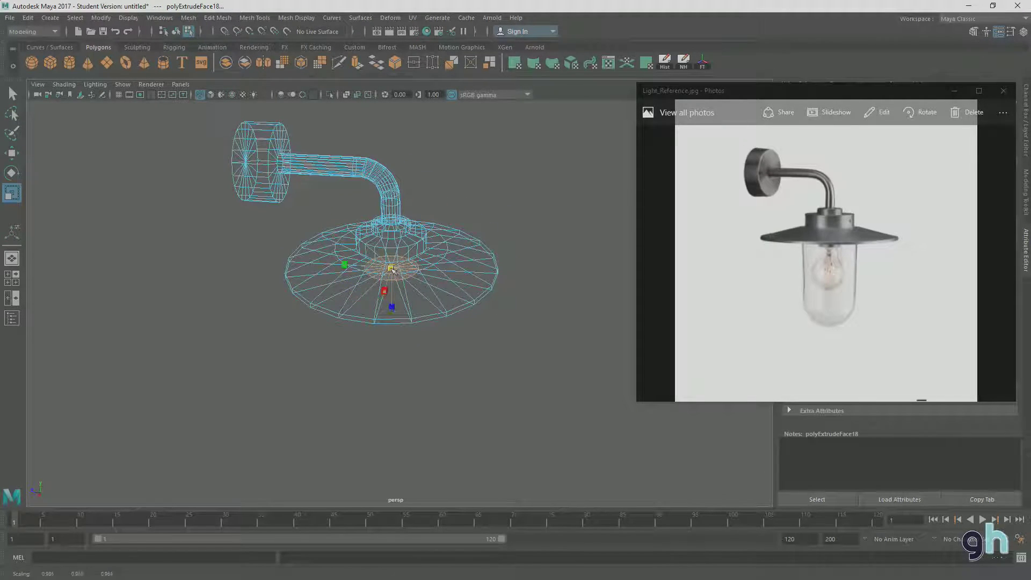
pyautogui.moveTo(365, 396)
pyautogui.keyDown('alt'); pyautogui.mouseDown()
pyautogui.moveTo(356, 361)
pyautogui.moveTo(375, 428)
pyautogui.moveTo(357, 410)
pyautogui.mouseUp(); pyautogui.keyUp('alt')
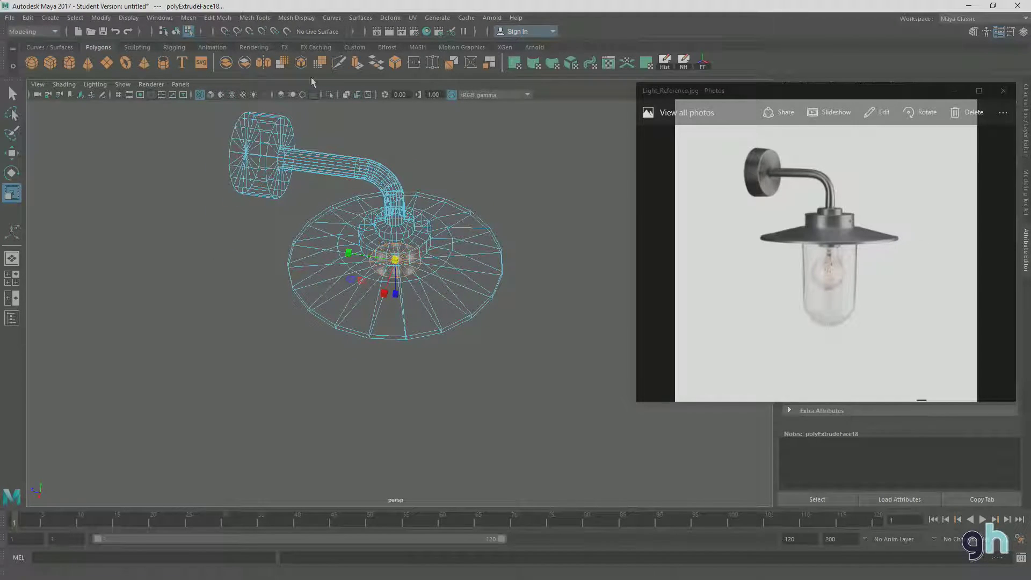
# Extrude the central disc, move it upward into a shallow recess under the shade, and return to shaded display
pyautogui.click(356, 63)
pyautogui.keyDown('alt'); pyautogui.moveTo(463, 253); pyautogui.dragTo(463, 197); pyautogui.keyUp('alt')
pyautogui.press('w')
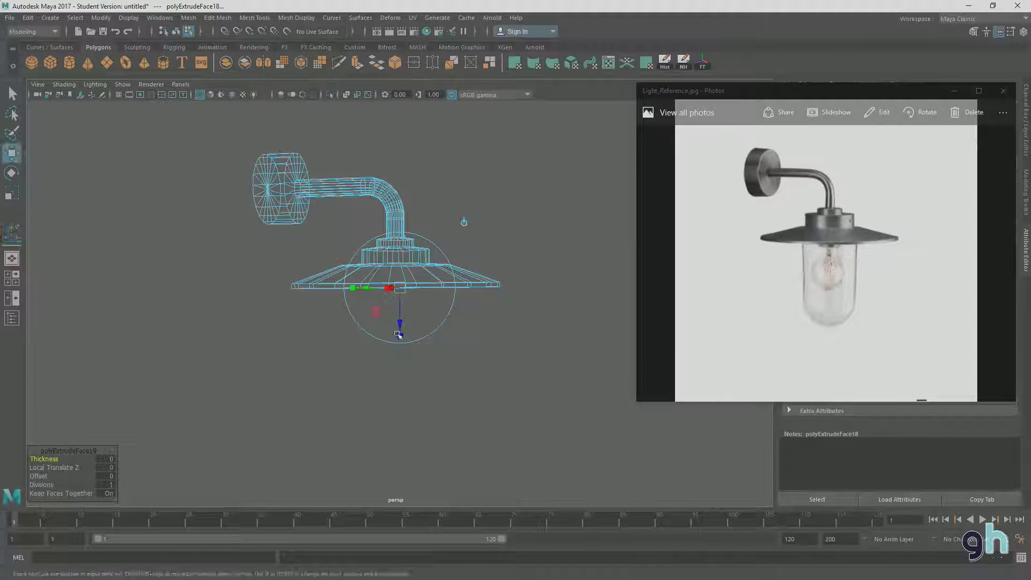
pyautogui.keyDown('alt'); pyautogui.moveTo(400, 315); pyautogui.dragTo(398, 304); pyautogui.keyUp('alt')
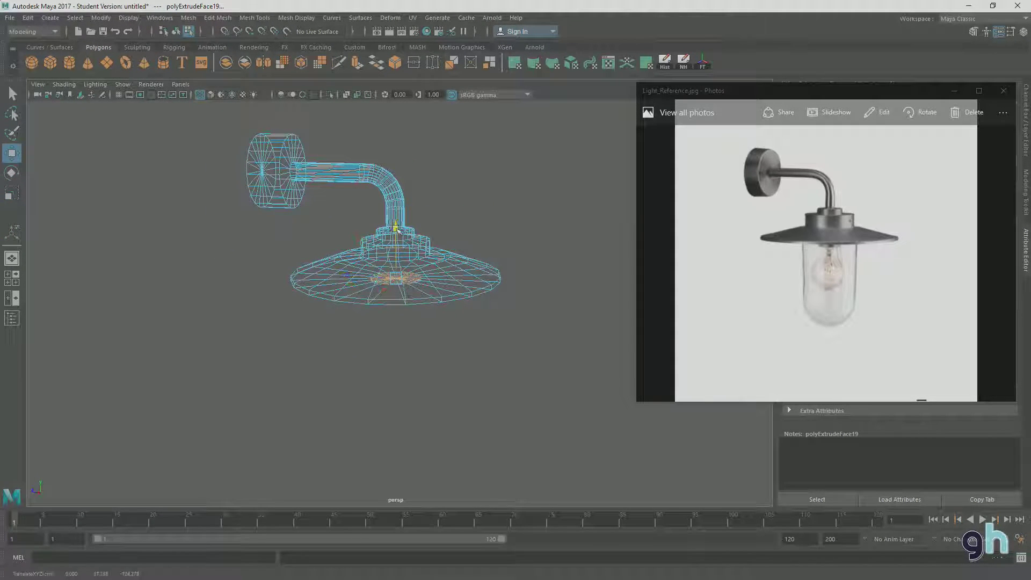
pyautogui.moveTo(396, 231)
pyautogui.keyDown('alt'); pyautogui.mouseDown()
pyautogui.moveTo(361, 382)
pyautogui.moveTo(341, 356)
pyautogui.moveTo(380, 352)
pyautogui.moveTo(373, 336)
pyautogui.moveTo(357, 368)
pyautogui.mouseUp(); pyautogui.keyUp('alt')
pyautogui.click(210, 96)
pyautogui.scroll(4, 376, 333)
pyautogui.keyDown('alt'); pyautogui.moveTo(380, 317); pyautogui.dragTo(429, 302); pyautogui.keyUp('alt')
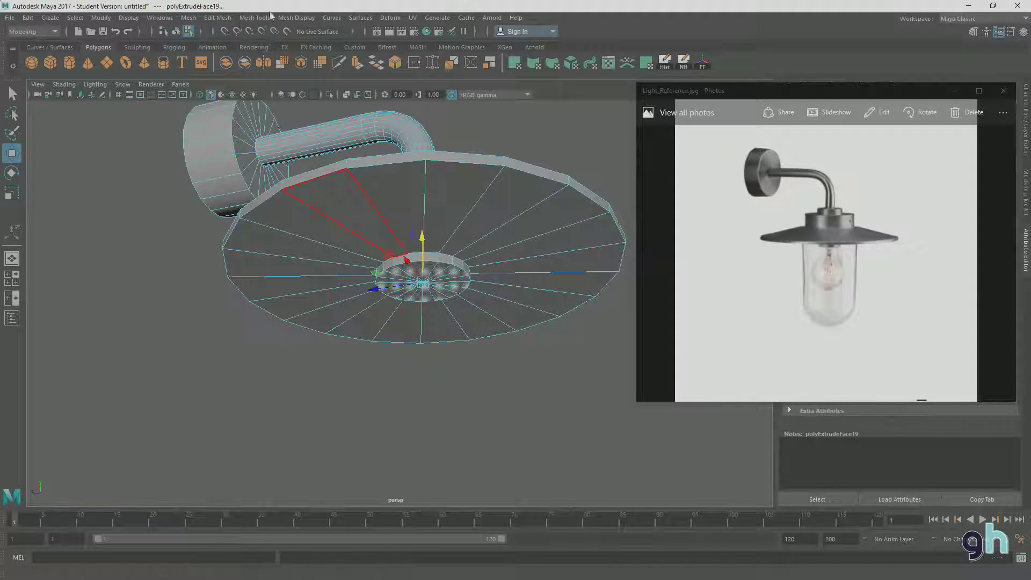
# Extrude the recess's end faces and scale them inward into a slightly smaller concentric disc
pyautogui.hotkey('ctrl', 'e')
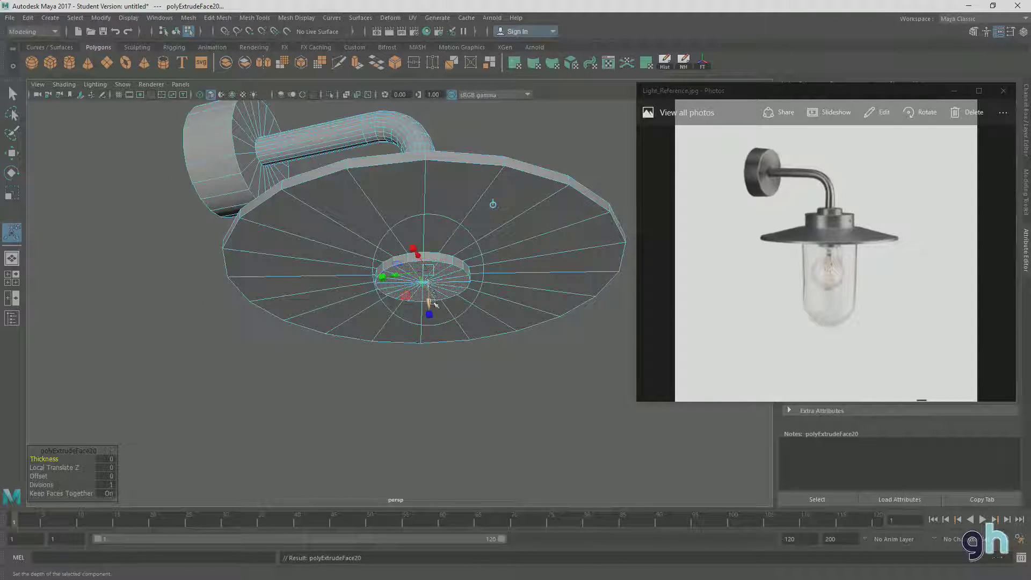
pyautogui.press('w')
pyautogui.press('r')
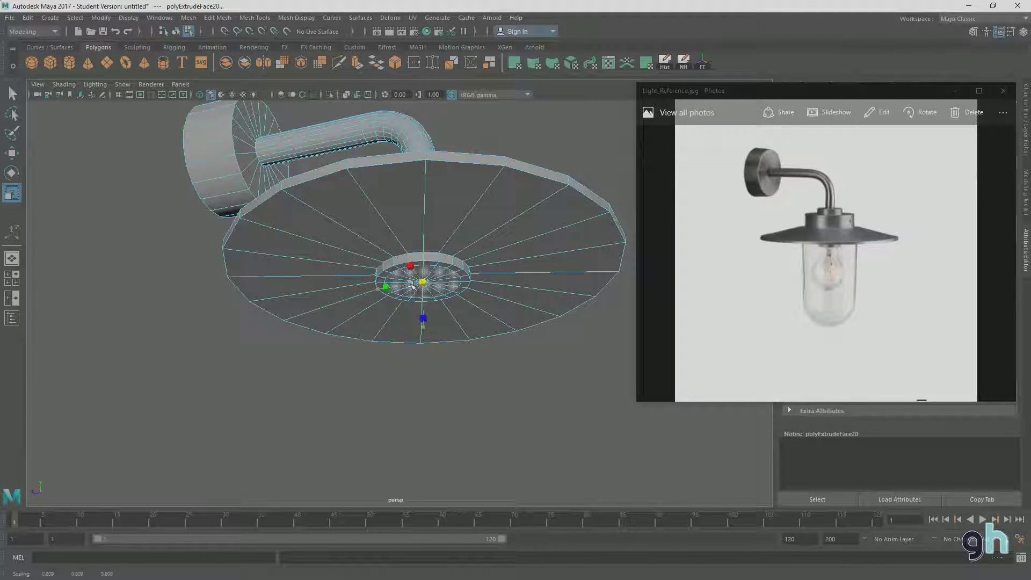
pyautogui.keyDown('alt'); pyautogui.moveTo(419, 338); pyautogui.dragTo(408, 322); pyautogui.keyUp('alt')
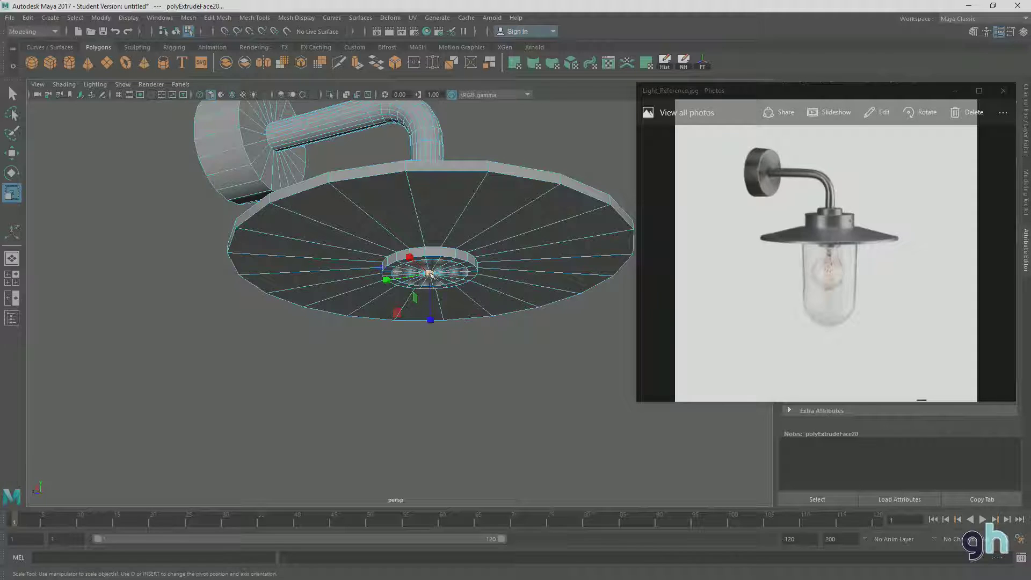
pyautogui.moveTo(430, 274); pyautogui.dragTo(431, 274)
pyautogui.keyDown('alt'); pyautogui.moveTo(383, 394); pyautogui.dragTo(354, 344); pyautogui.keyUp('alt')
# Extrude the inner disc's faces down by about 11.35 to form a cylindrical bulb neck below the shade
pyautogui.click(357, 62)
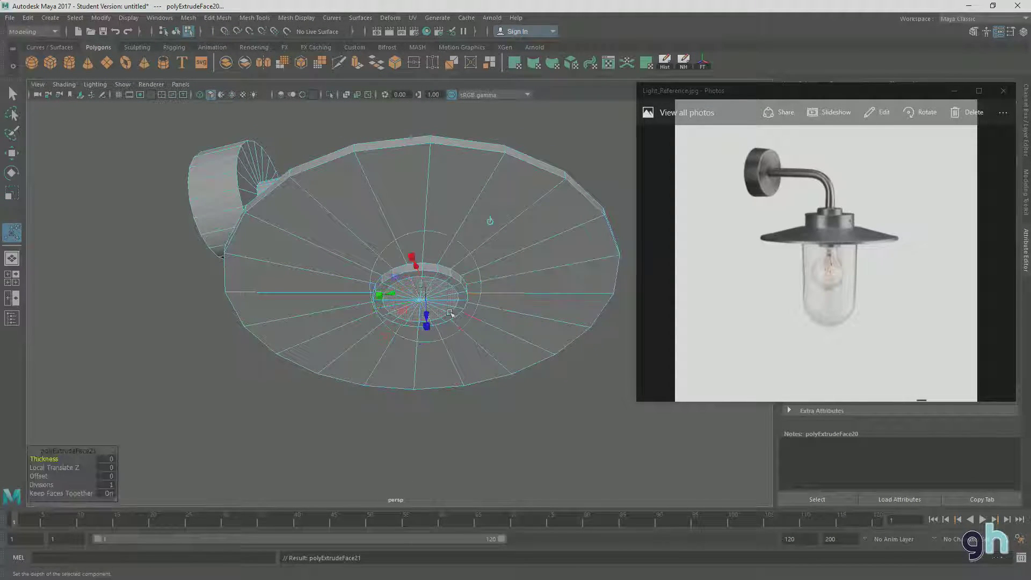
pyautogui.keyDown('alt'); pyautogui.moveTo(483, 218); pyautogui.dragTo(444, 336); pyautogui.keyUp('alt')
pyautogui.moveTo(427, 294); pyautogui.dragTo(431, 356)
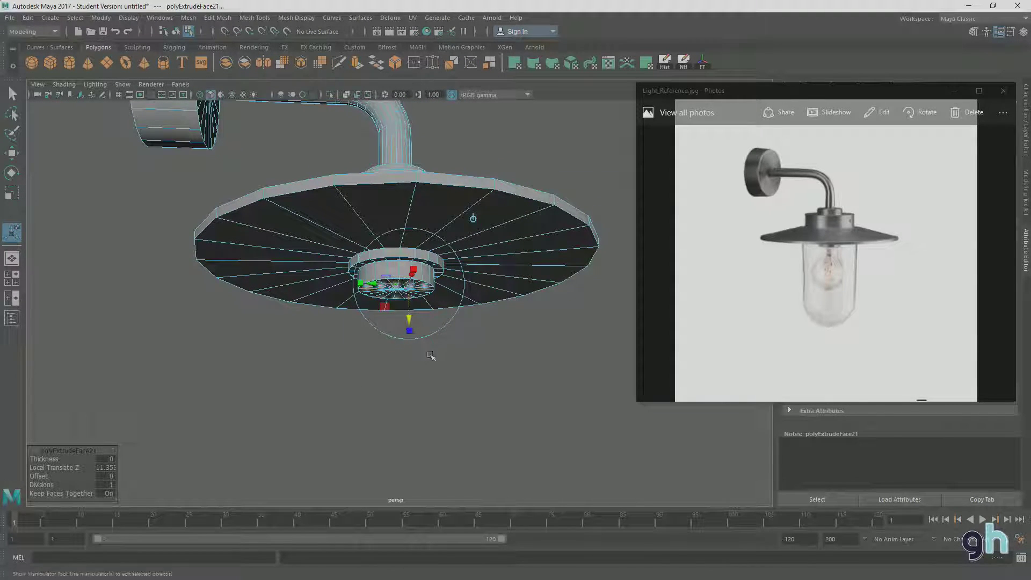
# Extrude the neck's bottom faces down by about 6 and scale them outward to start the bulb's flare
pyautogui.click(365, 68)
pyautogui.keyDown('alt'); pyautogui.moveTo(414, 269); pyautogui.dragTo(417, 314); pyautogui.keyUp('alt')
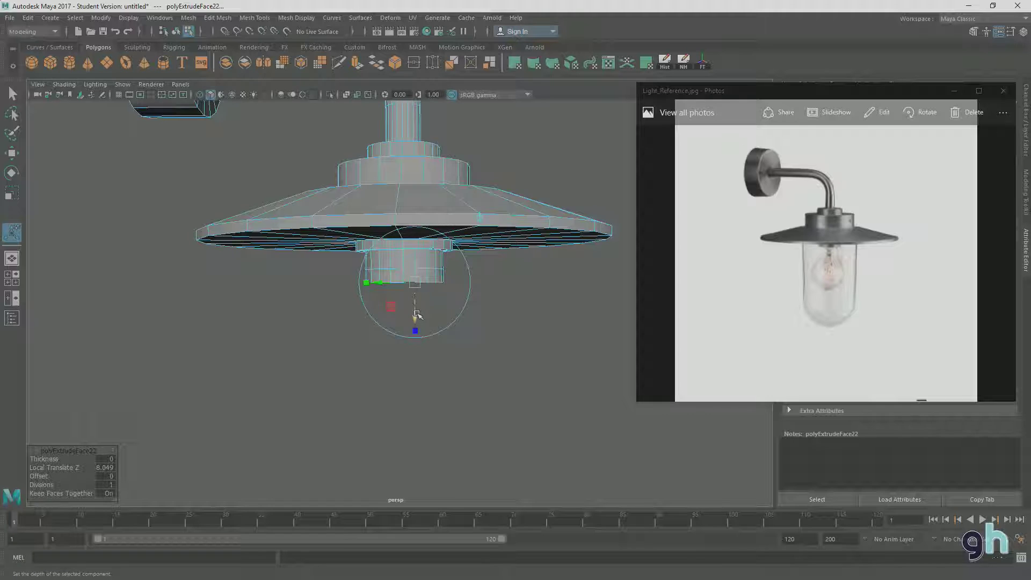
pyautogui.press('r')
pyautogui.moveTo(406, 284); pyautogui.dragTo(417, 288)
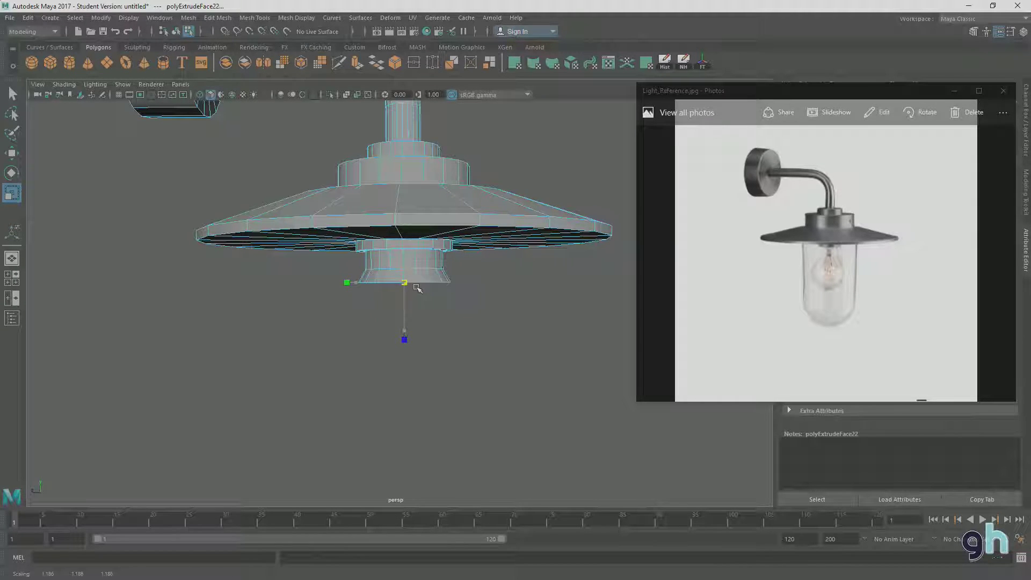
# Extrude the flare's bottom faces downward, scale them outward and raise them slightly to continue the bulb's curve
pyautogui.click(356, 62)
pyautogui.moveTo(415, 319); pyautogui.dragTo(416, 340)
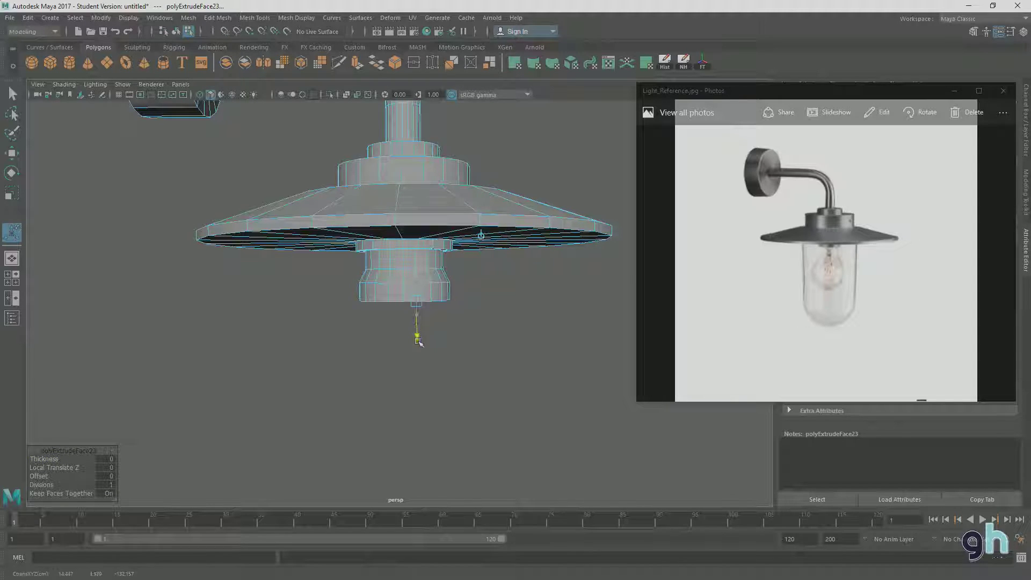
pyautogui.press('r')
pyautogui.moveTo(404, 304); pyautogui.dragTo(418, 306)
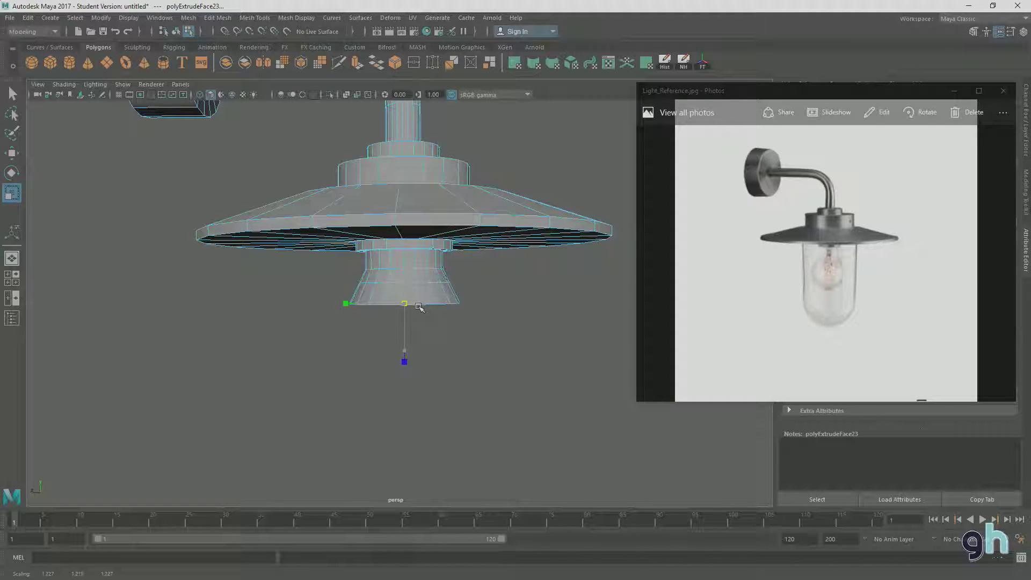
pyautogui.press('w')
pyautogui.moveTo(404, 263); pyautogui.dragTo(406, 258)
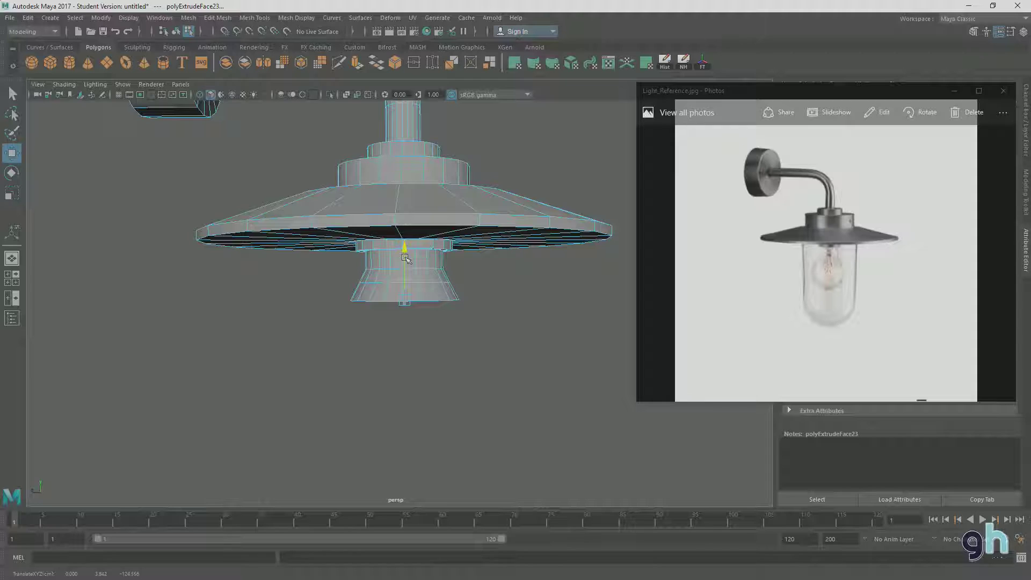
# In the front view, extrude the bulb's bottom faces a short distance down and scale them slightly outward
pyautogui.press('space')
pyautogui.press('space')
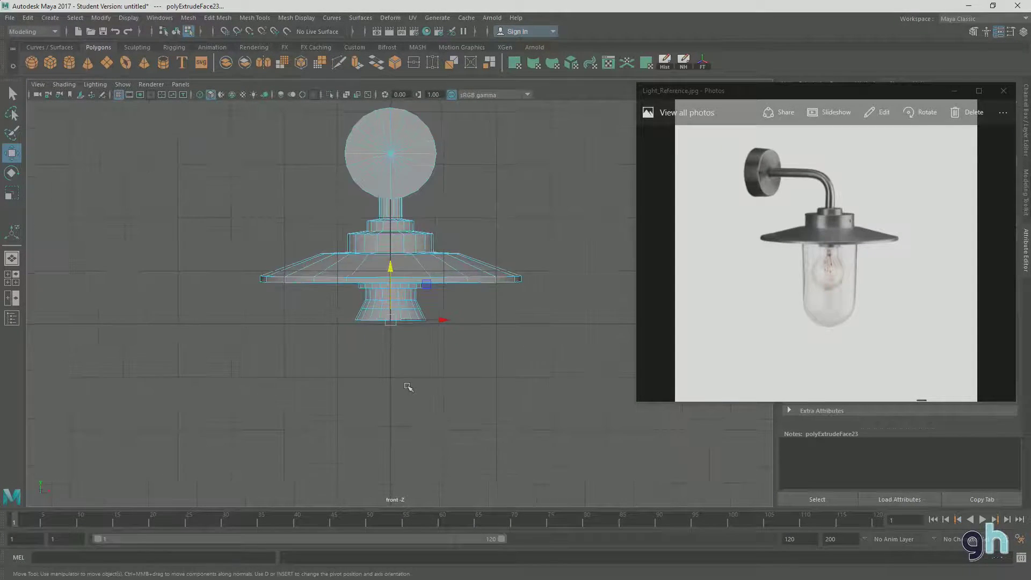
pyautogui.scroll(5, 408, 387)
pyautogui.keyDown('alt'); pyautogui.moveTo(378, 365); pyautogui.dragTo(409, 351, button='middle'); pyautogui.keyUp('alt')
pyautogui.scroll(-1, 396, 359)
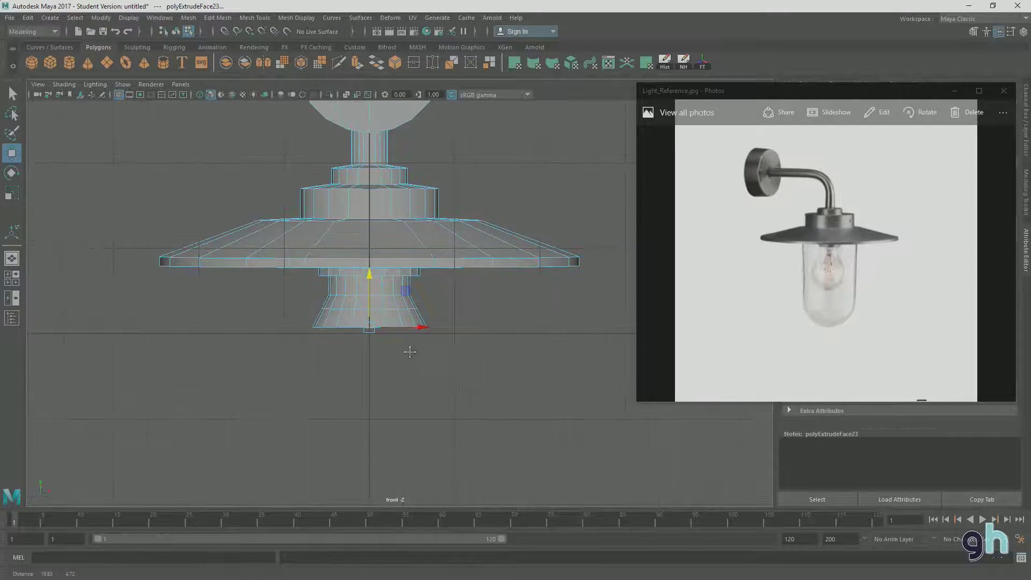
pyautogui.hotkey('ctrl', 'e')
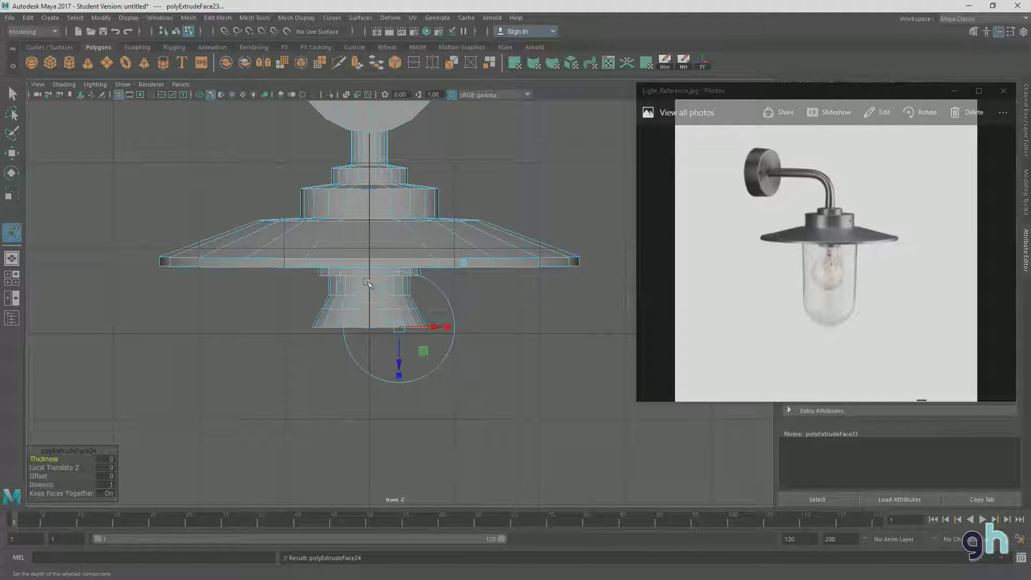
pyautogui.moveTo(397, 361); pyautogui.dragTo(401, 378)
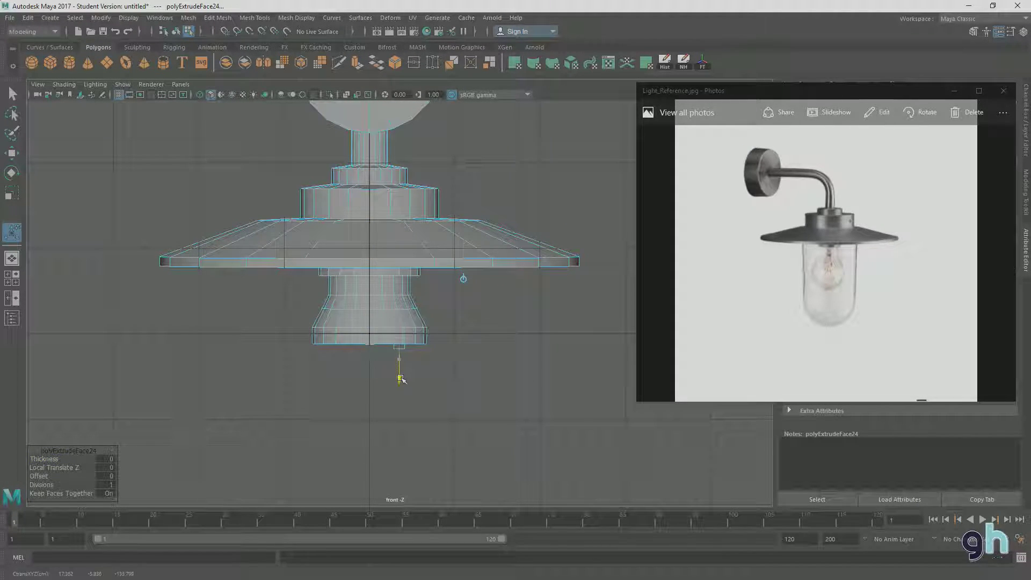
pyautogui.press('r')
pyautogui.moveTo(370, 345); pyautogui.dragTo(378, 351)
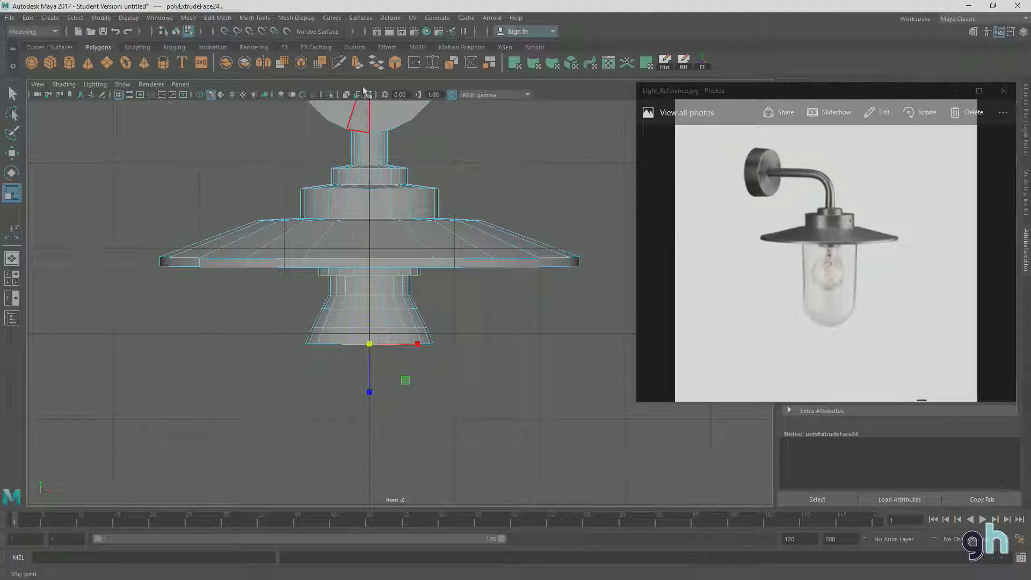
# Extrude another, taller bulb segment downward and scale its bottom faces outward by about 1.08
pyautogui.hotkey('ctrl', 'e')
pyautogui.moveTo(399, 379); pyautogui.dragTo(399, 405)
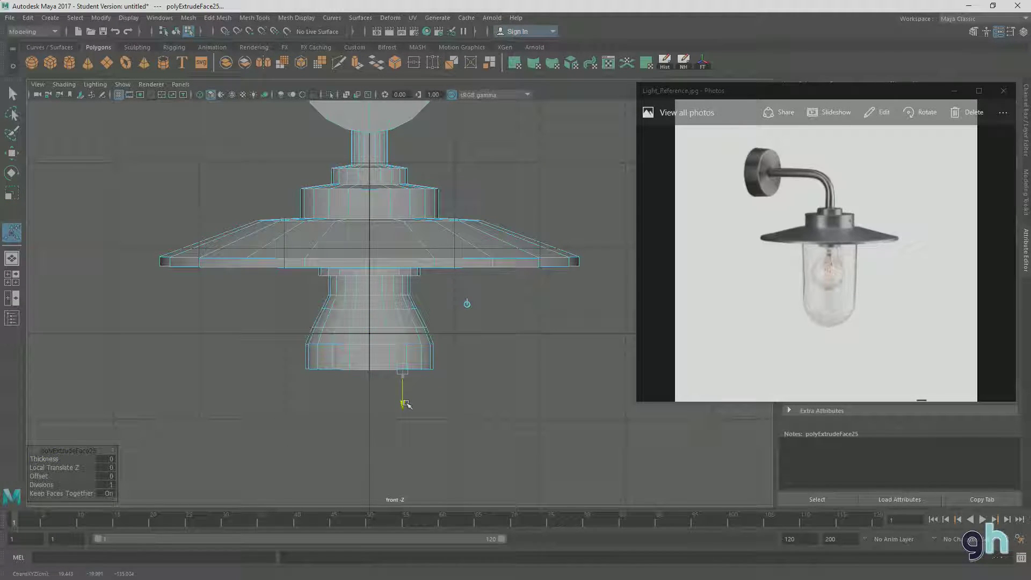
pyautogui.press('r')
pyautogui.moveTo(370, 369); pyautogui.dragTo(380, 369)
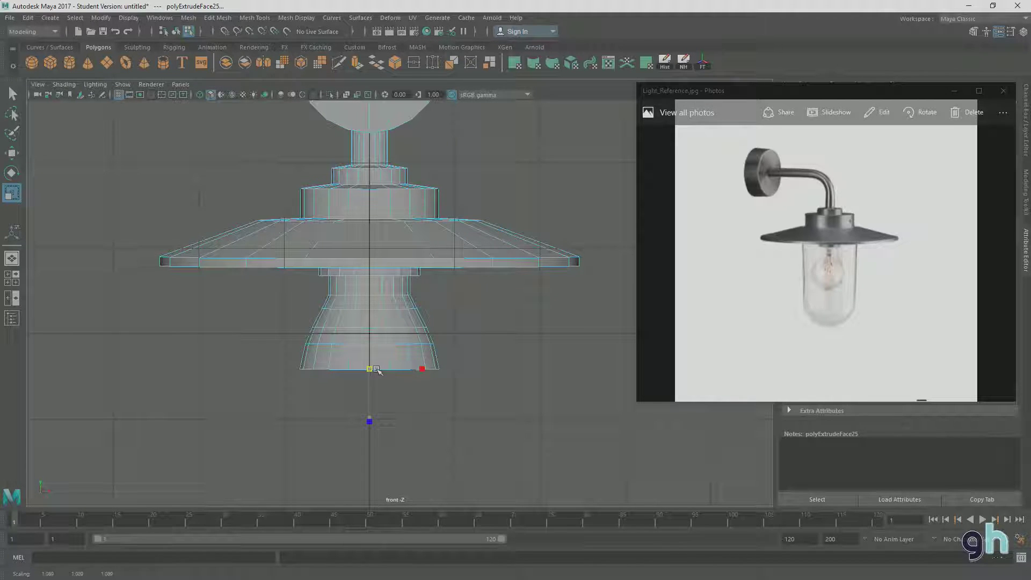
# Extrude another bulb segment downward, raise its bottom faces slightly and scale them a little outward at the bulb's widest part
pyautogui.moveTo(378, 370); pyautogui.dragTo(383, 371)
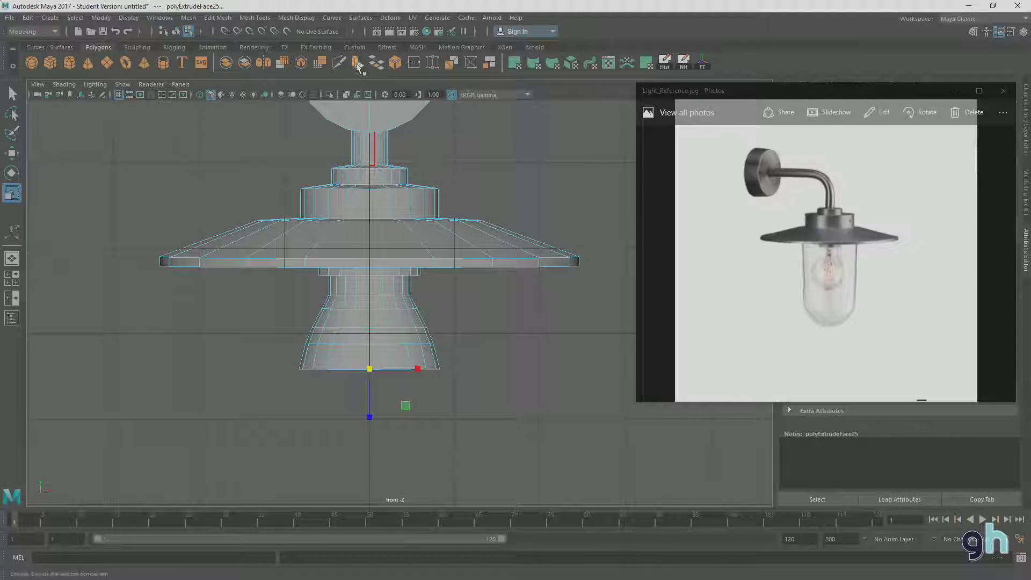
pyautogui.hotkey('ctrl', 'e')
pyautogui.moveTo(402, 397)
pyautogui.mouseDown()
pyautogui.moveTo(405, 421)
pyautogui.moveTo(407, 396)
pyautogui.moveTo(399, 400)
pyautogui.mouseUp()
pyautogui.press('r')
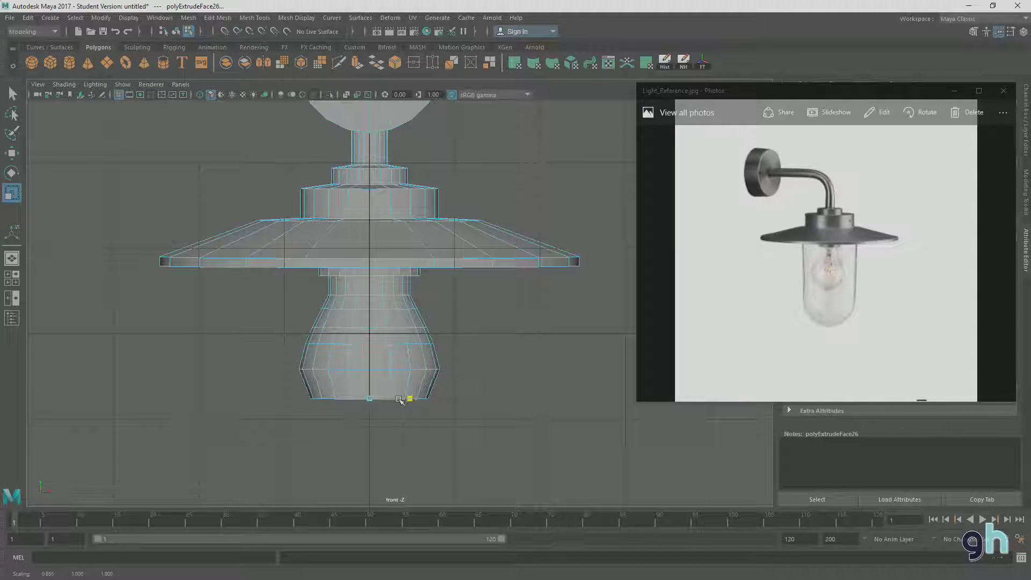
pyautogui.hotkey('ctrl', 'z')
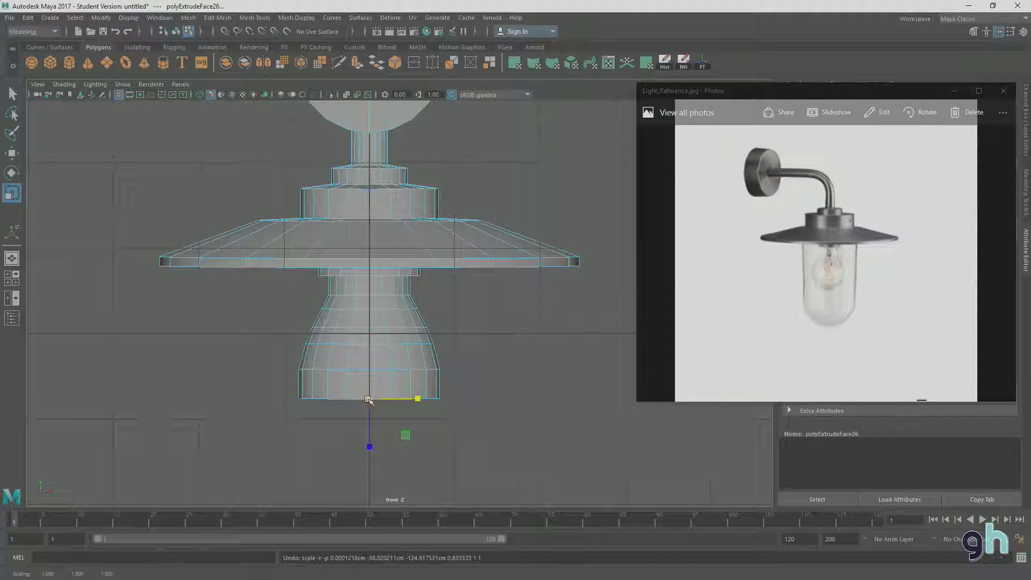
pyautogui.moveTo(369, 399); pyautogui.dragTo(369, 360)
pyautogui.press('w')
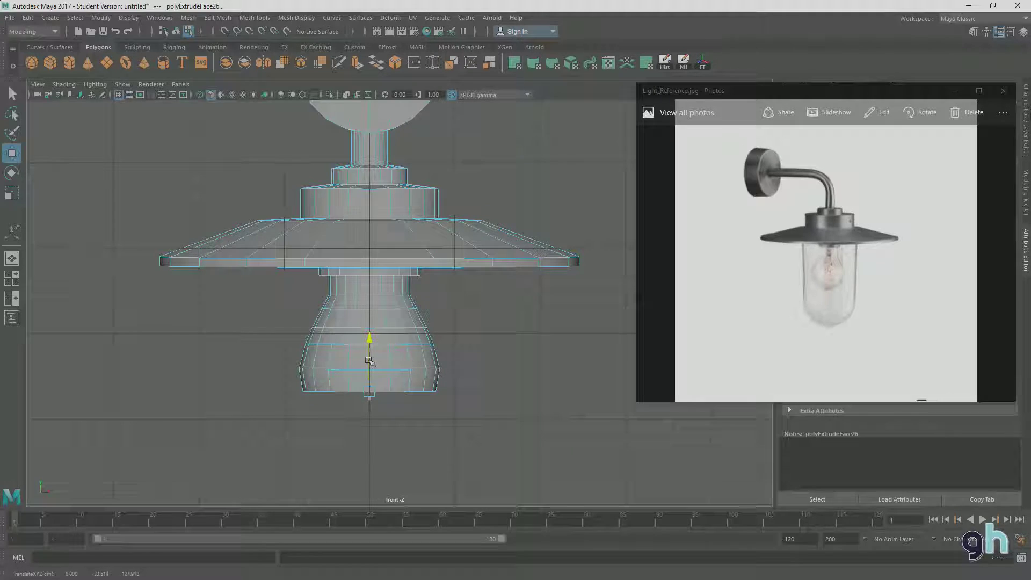
pyautogui.press('r')
pyautogui.moveTo(371, 395); pyautogui.dragTo(375, 396)
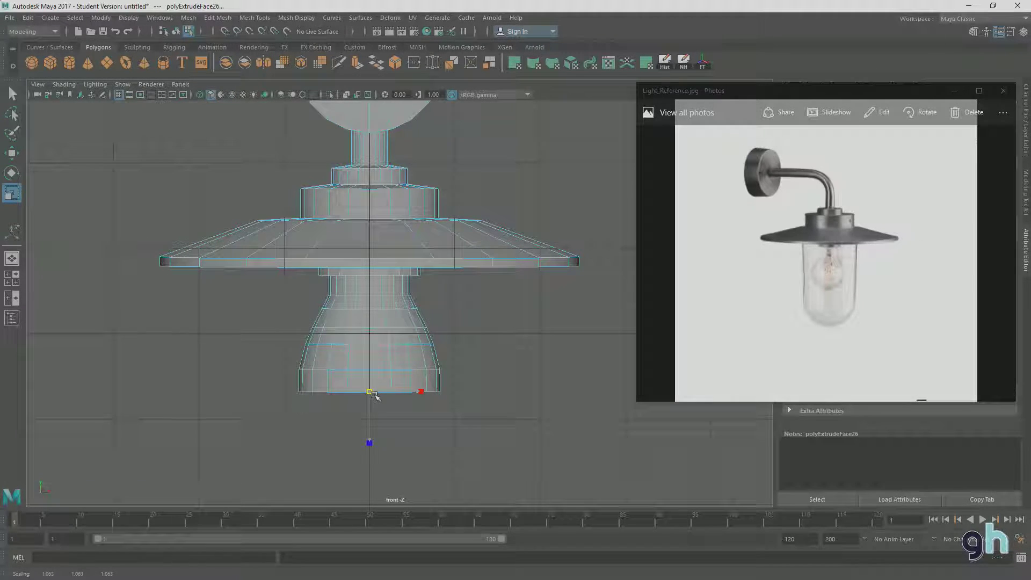
# Extrude the bulb's bottom faces a short distance down and scale them slightly inward to start the lower taper
pyautogui.hotkey('ctrl', 'e')
pyautogui.moveTo(410, 411); pyautogui.dragTo(367, 411)
pyautogui.press('r')
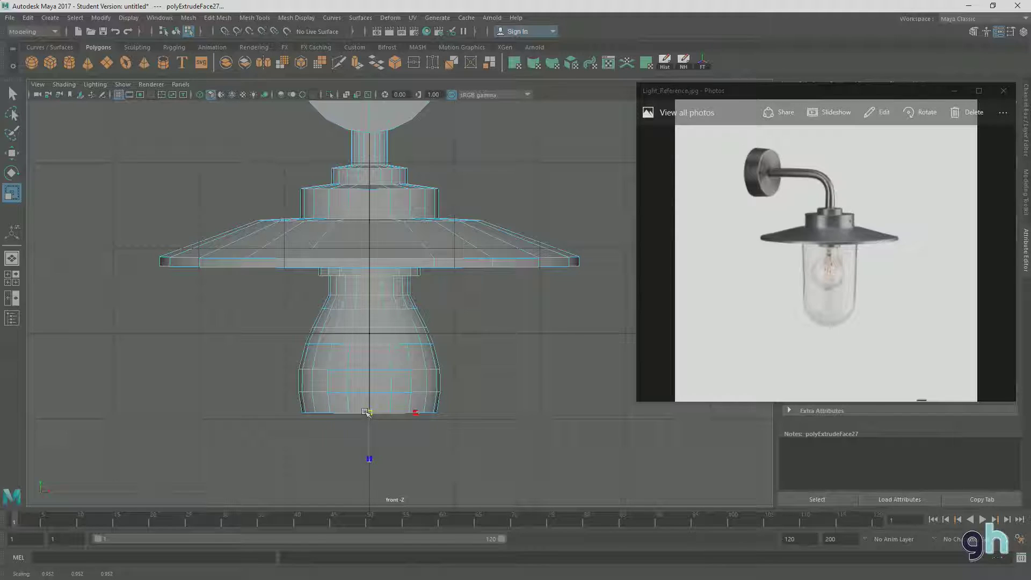
# Extrude a further bulb segment downward and scale its bottom faces inward to about 0.89
pyautogui.keyDown('alt'); pyautogui.moveTo(367, 412); pyautogui.dragTo(408, 386, button='middle'); pyautogui.keyUp('alt')
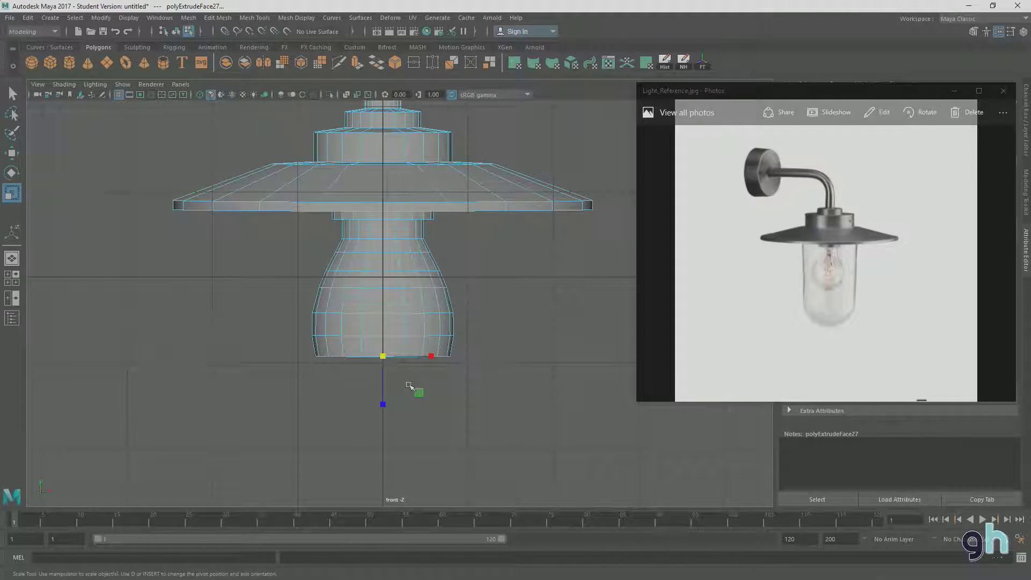
pyautogui.click(357, 64)
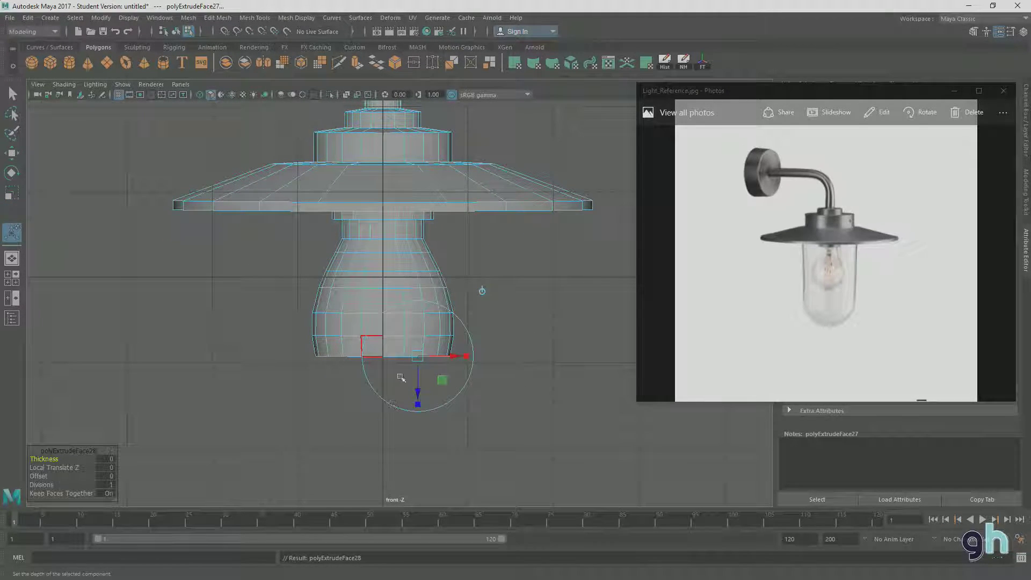
pyautogui.moveTo(416, 388); pyautogui.dragTo(418, 409)
pyautogui.press('r')
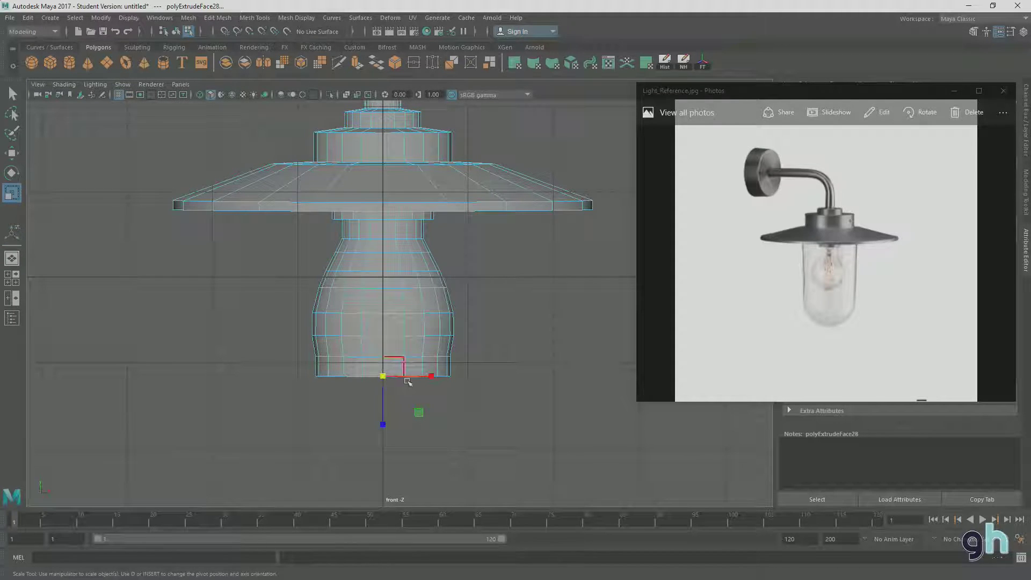
pyautogui.moveTo(386, 377); pyautogui.dragTo(375, 378)
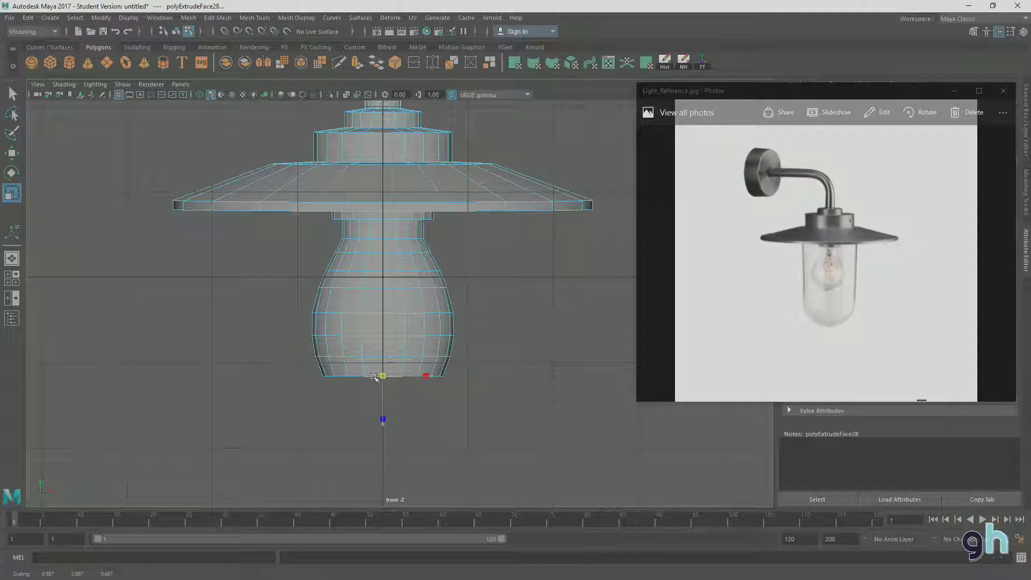
# Extrude the next taper segment down, scale its bottom faces inward to about 0.78 and raise them slightly
pyautogui.click(357, 64)
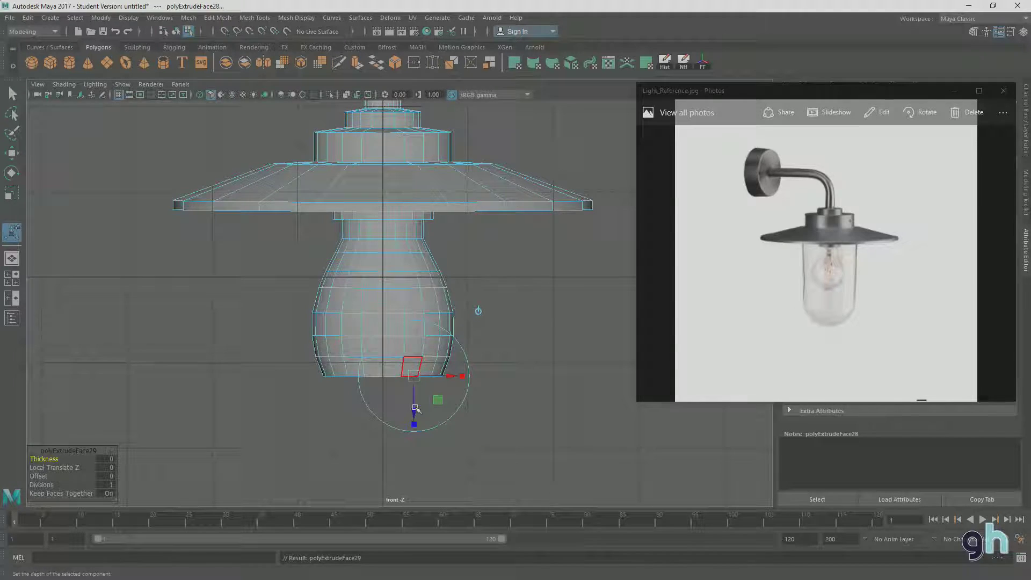
pyautogui.moveTo(416, 416); pyautogui.dragTo(365, 397)
pyautogui.press('r')
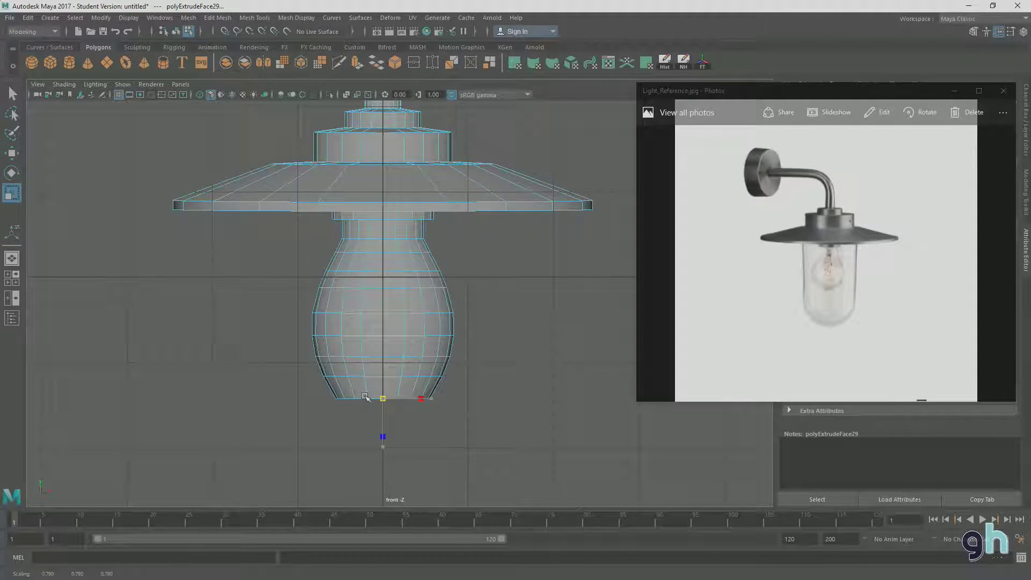
pyautogui.press('w')
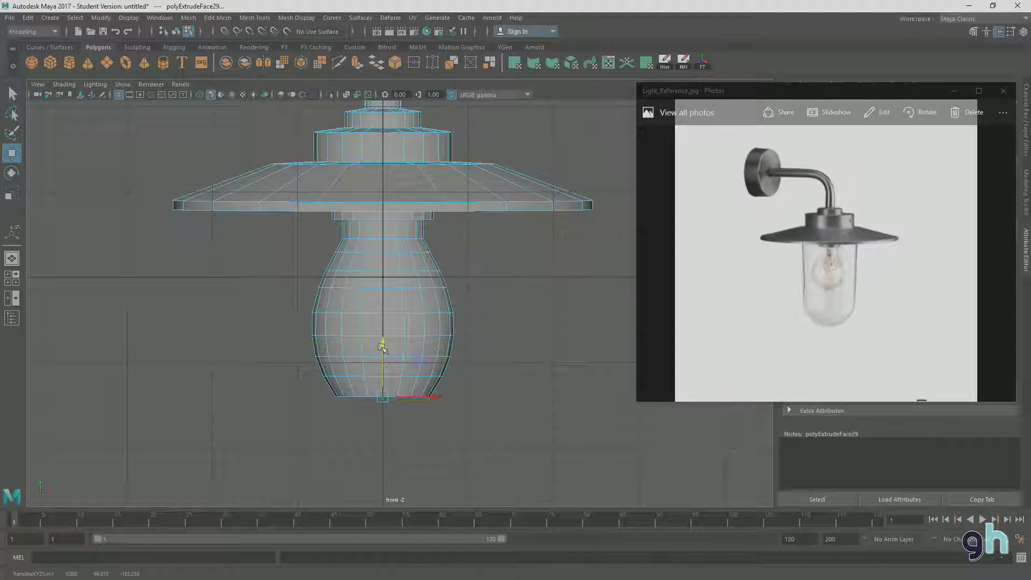
# Extrude a shorter bulb segment downward, narrow its bottom faces more strongly and nudge them up to round the underside
pyautogui.hotkey('ctrl', 'e')
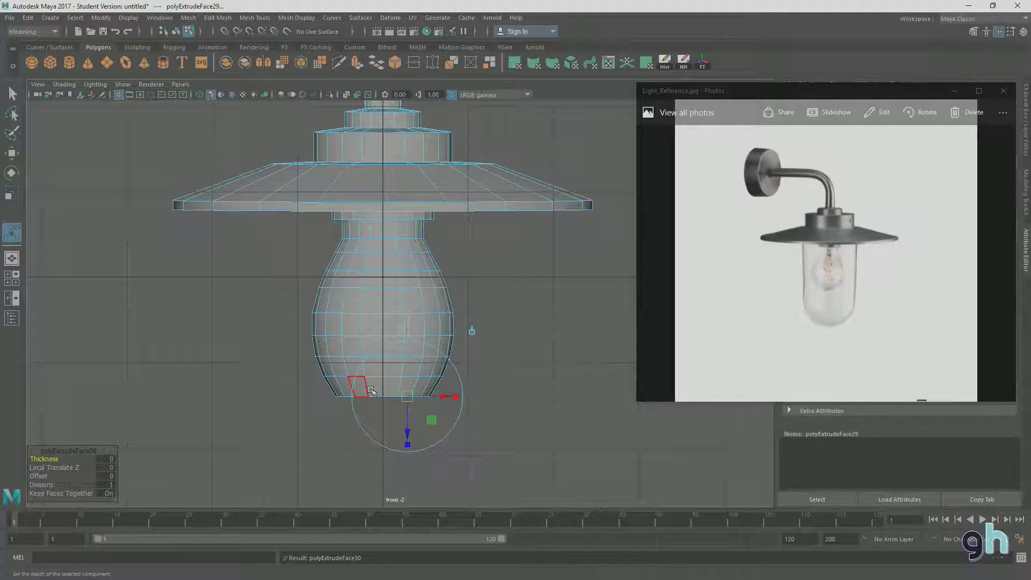
pyautogui.moveTo(407, 446); pyautogui.dragTo(364, 410)
pyautogui.press('r')
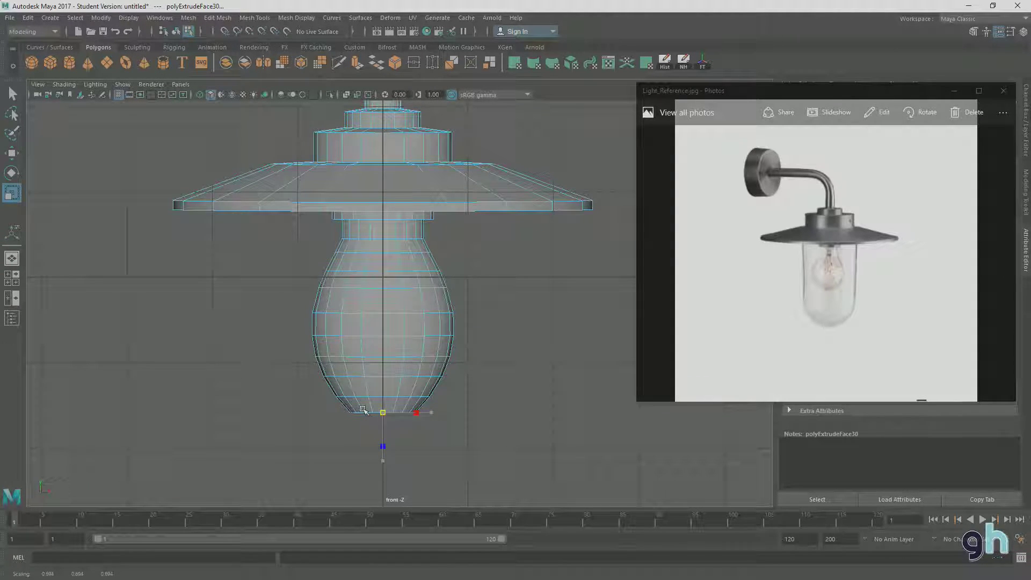
pyautogui.press('w')
pyautogui.moveTo(382, 386); pyautogui.dragTo(384, 365)
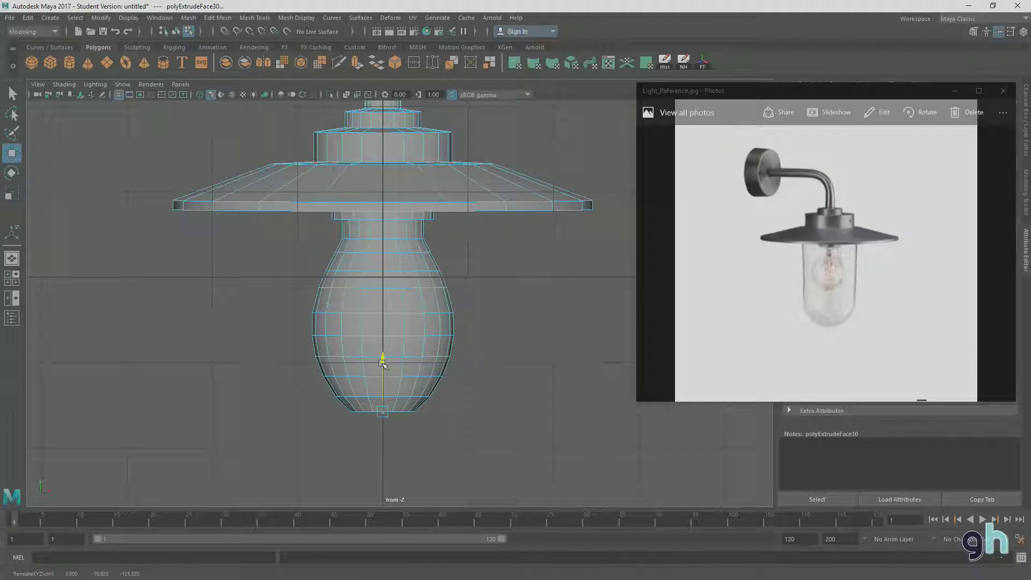
# Extrude a thin final ring from the bulb's bottom faces and scale it inward to nearly close the tip
pyautogui.keyDown('alt'); pyautogui.moveTo(433, 428); pyautogui.dragTo(443, 384, button='middle'); pyautogui.keyUp('alt')
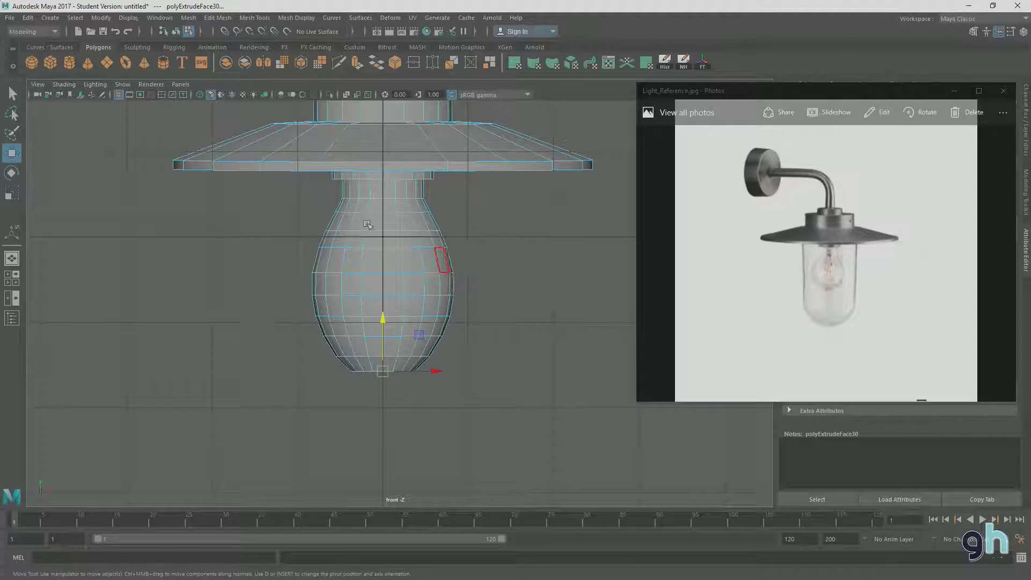
pyautogui.hotkey('ctrl', 'e')
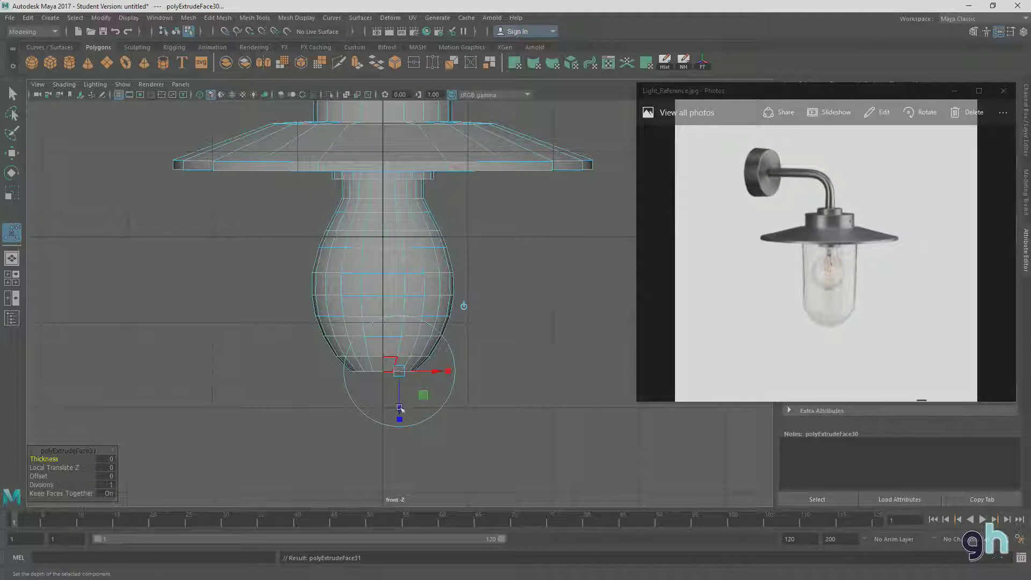
pyautogui.moveTo(400, 416); pyautogui.dragTo(396, 418)
pyautogui.press('r')
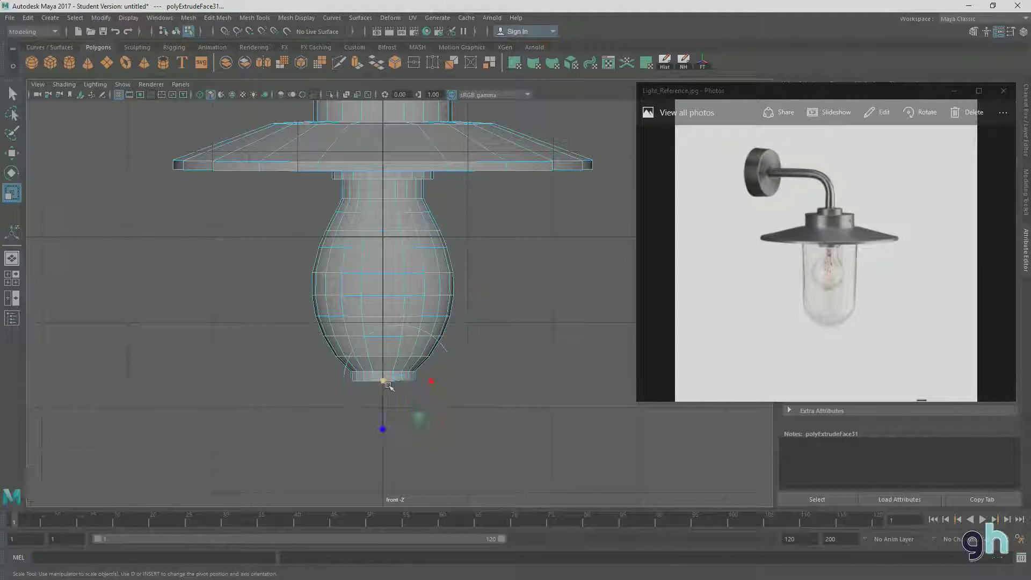
pyautogui.moveTo(380, 381); pyautogui.dragTo(364, 377)
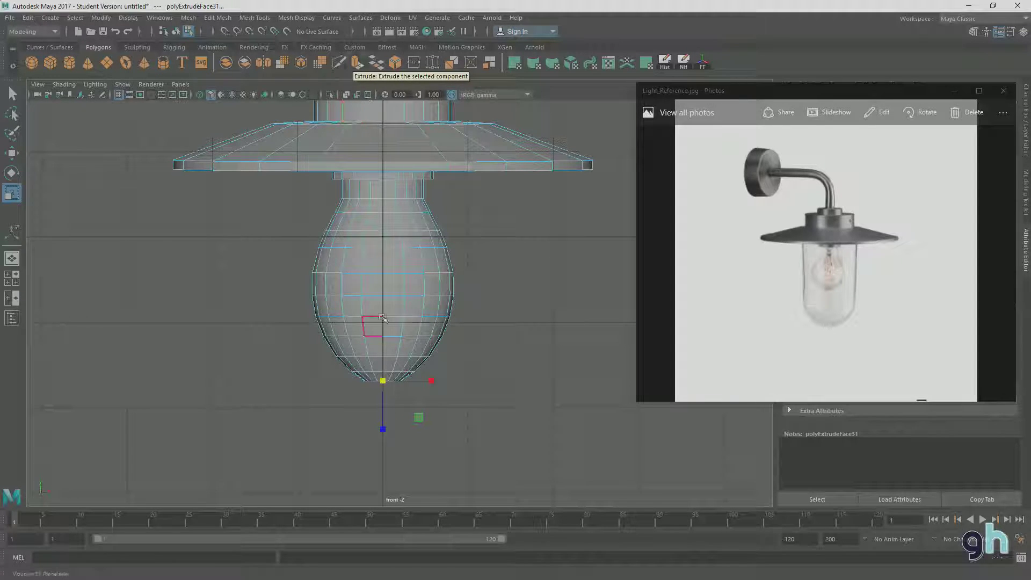
# In the perspective view, select the centre vertex at the bulb's bottom and move it slightly along the vertical axis to shape the tip
pyautogui.press('space')
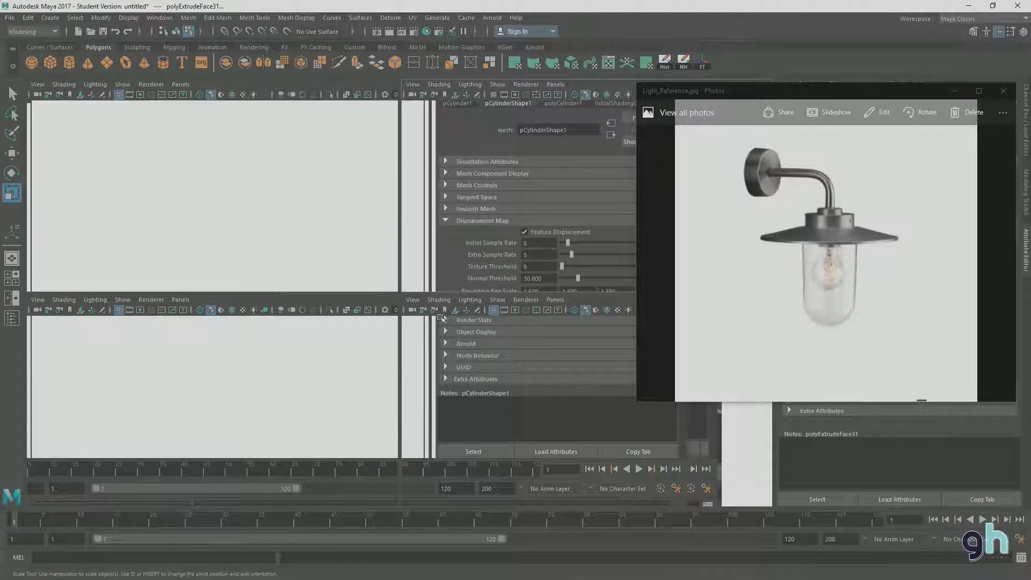
pyautogui.press('space')
pyautogui.keyDown('alt'); pyautogui.moveTo(441, 318); pyautogui.dragTo(429, 354); pyautogui.keyUp('alt')
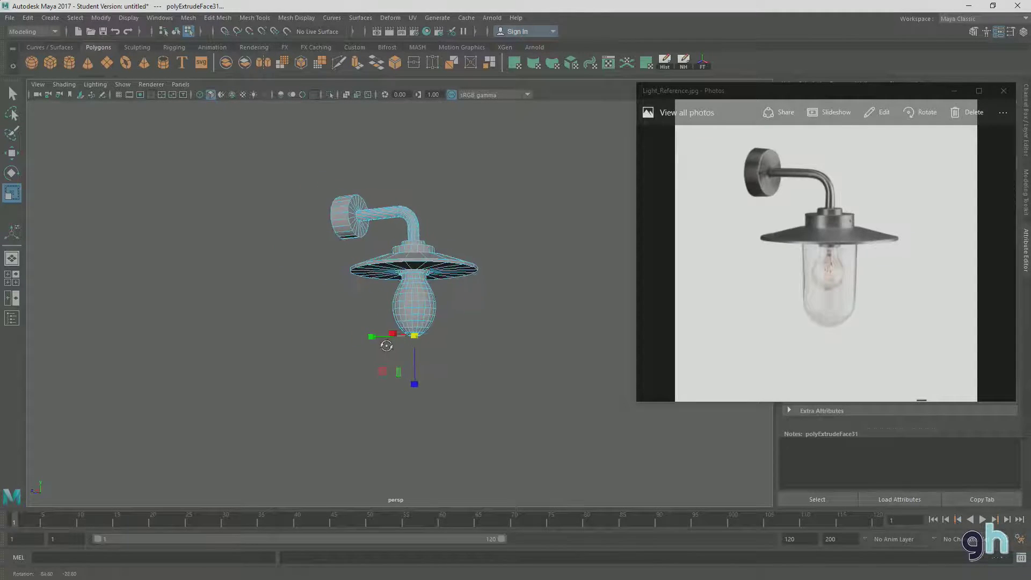
pyautogui.click(118, 94)
pyautogui.scroll(5, 494, 319)
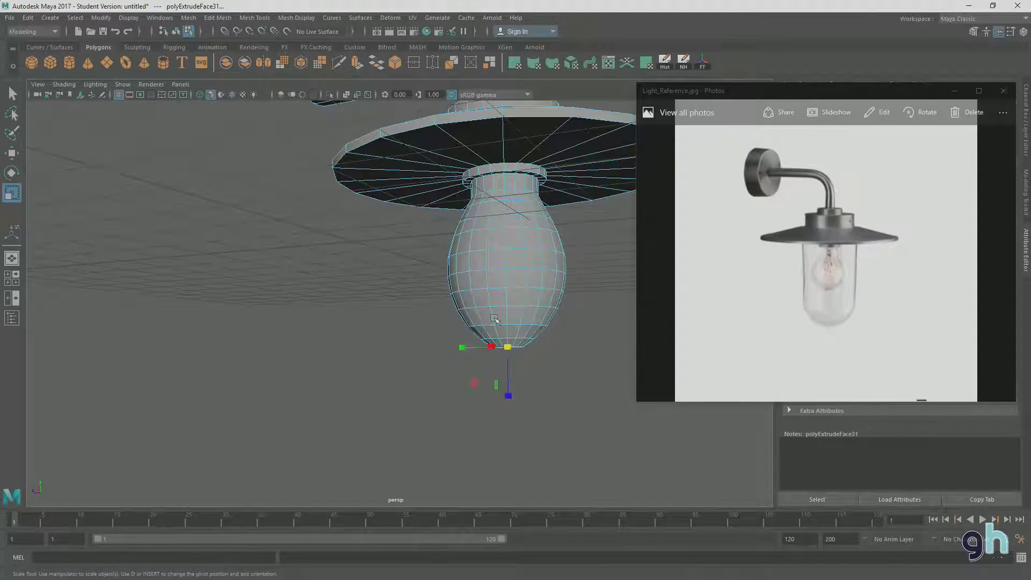
pyautogui.keyDown('alt'); pyautogui.moveTo(493, 319); pyautogui.dragTo(406, 320); pyautogui.keyUp('alt')
pyautogui.moveTo(357, 271); pyautogui.dragTo(383, 313, button='right')
pyautogui.keyDown('alt'); pyautogui.moveTo(370, 314); pyautogui.dragTo(375, 350); pyautogui.keyUp('alt')
pyautogui.press('w')
pyautogui.moveTo(359, 205); pyautogui.dragTo(359, 209)
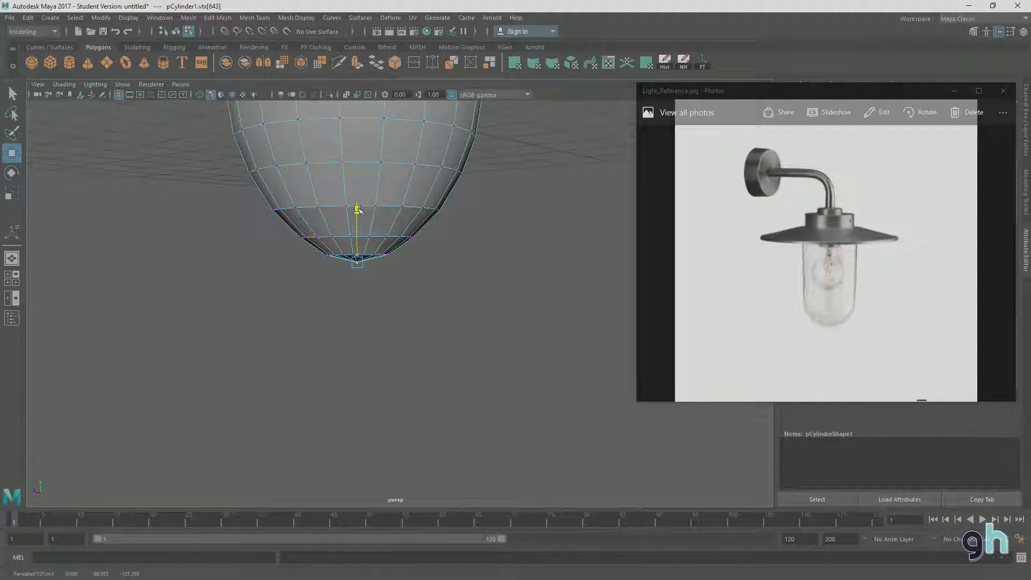
# Select the lowest ring of bulb vertices, scale it slightly outward and return to object mode
pyautogui.keyDown('alt'); pyautogui.moveTo(363, 314); pyautogui.dragTo(299, 252); pyautogui.keyUp('alt')
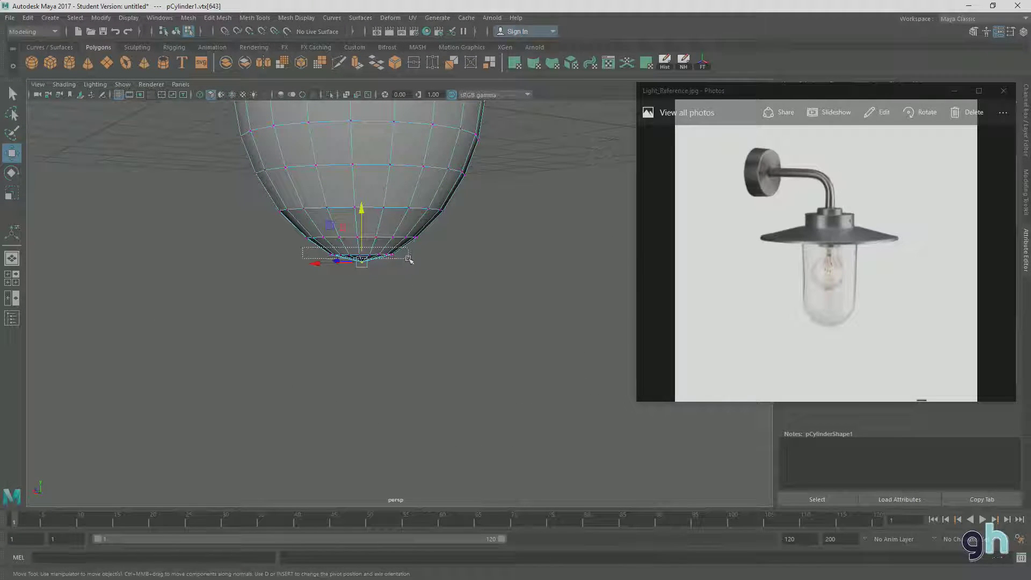
pyautogui.press('r')
pyautogui.moveTo(364, 257); pyautogui.dragTo(369, 258)
pyautogui.keyDown('alt'); pyautogui.moveTo(334, 320); pyautogui.dragTo(403, 333); pyautogui.keyUp('alt')
pyautogui.click(414, 375)
pyautogui.rightClick(358, 260)
pyautogui.click(385, 245)
# Examine the bulb, shade and arm from several angles against the reference photo
pyautogui.scroll(5, 483, 350)
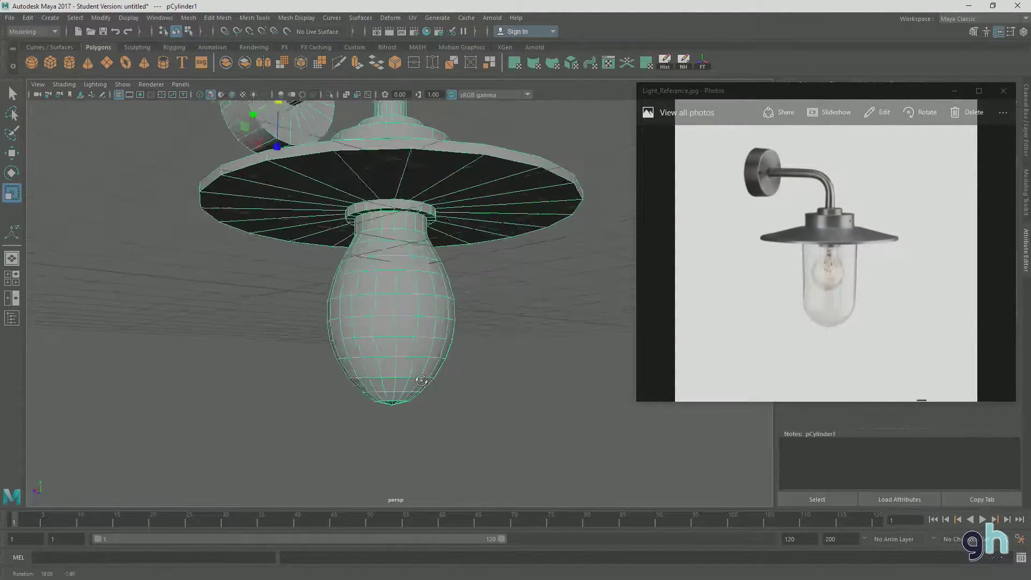
pyautogui.scroll(-5, 420, 380)
pyautogui.click(432, 368)
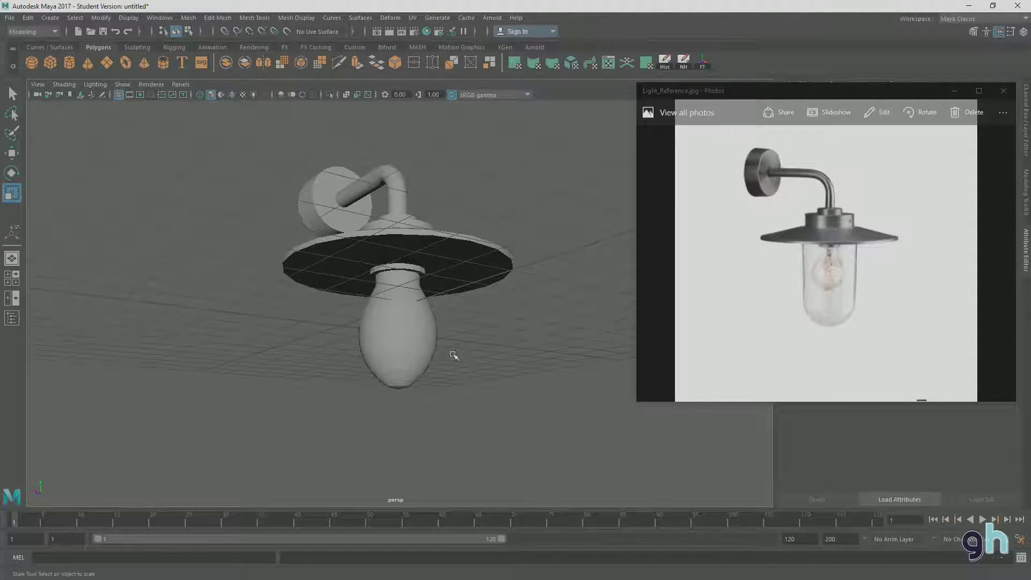
pyautogui.click(414, 344)
pyautogui.scroll(5, 392, 318)
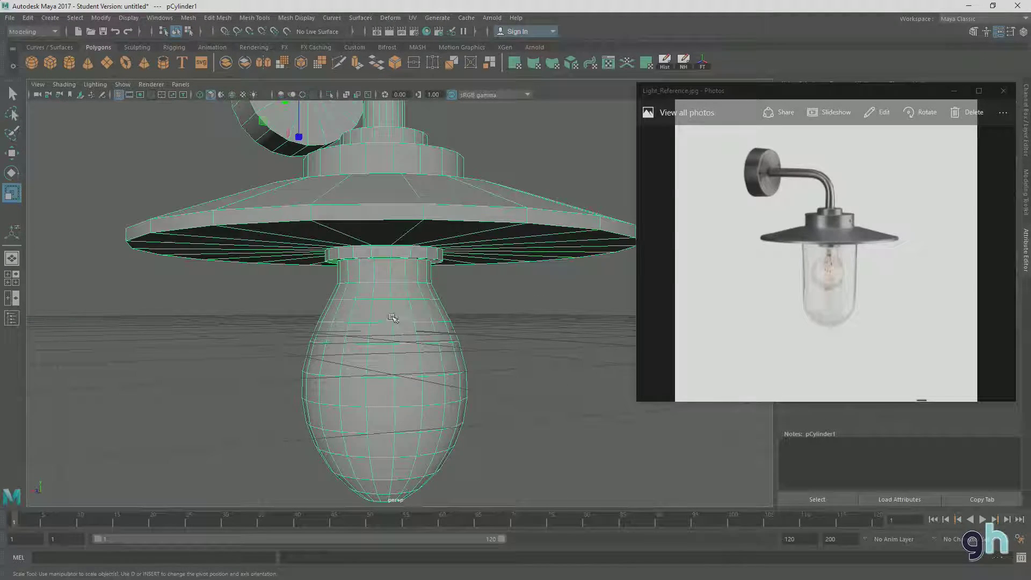
pyautogui.keyDown('alt'); pyautogui.moveTo(383, 337); pyautogui.dragTo(303, 270); pyautogui.keyUp('alt')
pyautogui.scroll(-5, 438, 366)
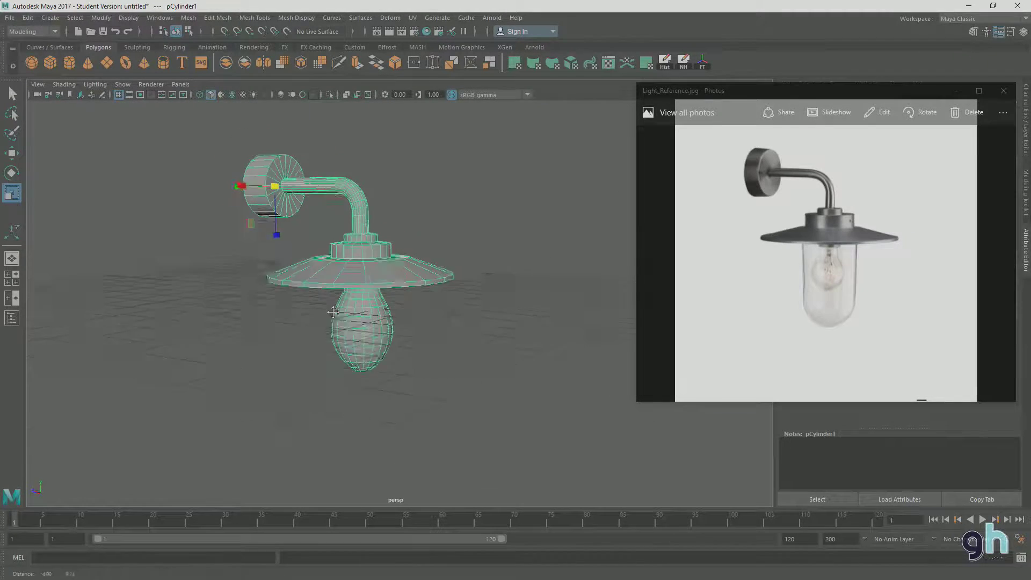
# Move the whole lamp upward so that it sits above the grid
pyautogui.press('w')
pyautogui.moveTo(305, 234); pyautogui.dragTo(313, 157)
pyautogui.keyDown('alt'); pyautogui.moveTo(402, 298); pyautogui.dragTo(385, 324); pyautogui.keyUp('alt')
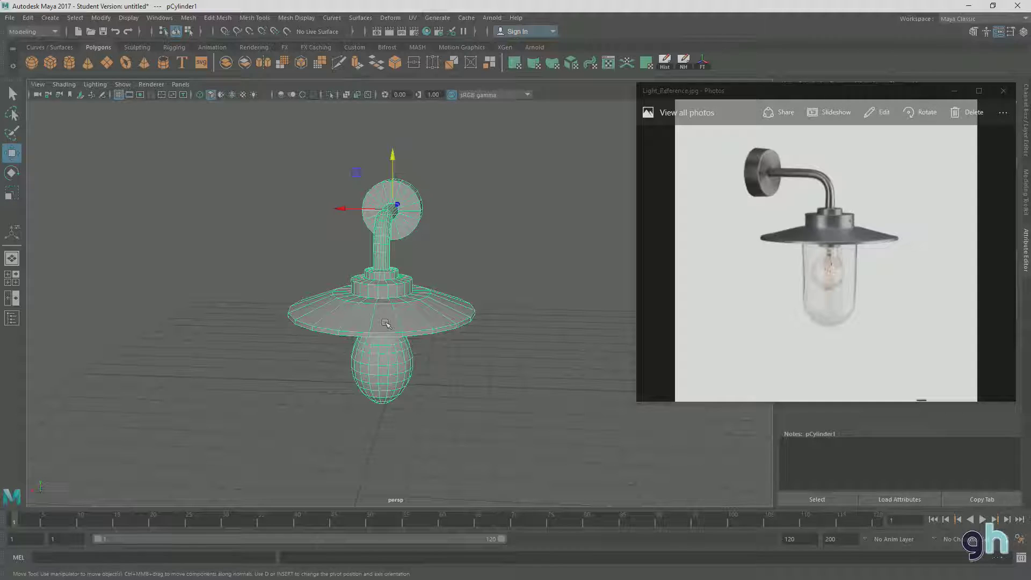
pyautogui.keyDown('alt'); pyautogui.moveTo(405, 373); pyautogui.dragTo(395, 319); pyautogui.keyUp('alt')
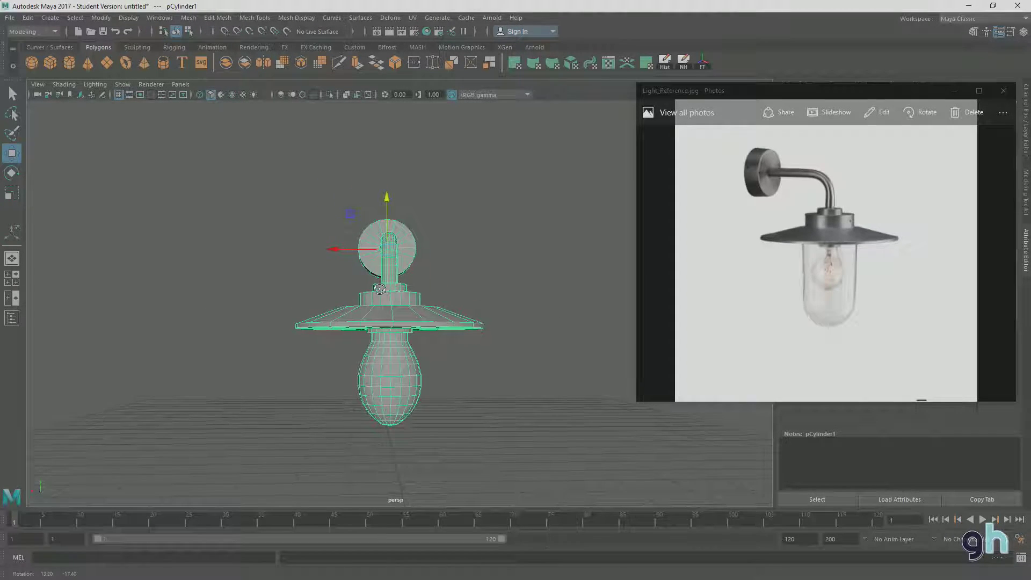
# Close the reference photo and select the lamp, framing its wall plate and arm closely
pyautogui.click(1003, 90)
pyautogui.keyDown('alt'); pyautogui.moveTo(434, 365); pyautogui.dragTo(510, 372); pyautogui.keyUp('alt')
pyautogui.click(537, 414)
pyautogui.keyDown('alt'); pyautogui.moveTo(536, 414); pyautogui.dragTo(500, 386); pyautogui.keyUp('alt')
pyautogui.scroll(4, 469, 358)
pyautogui.click(447, 342)
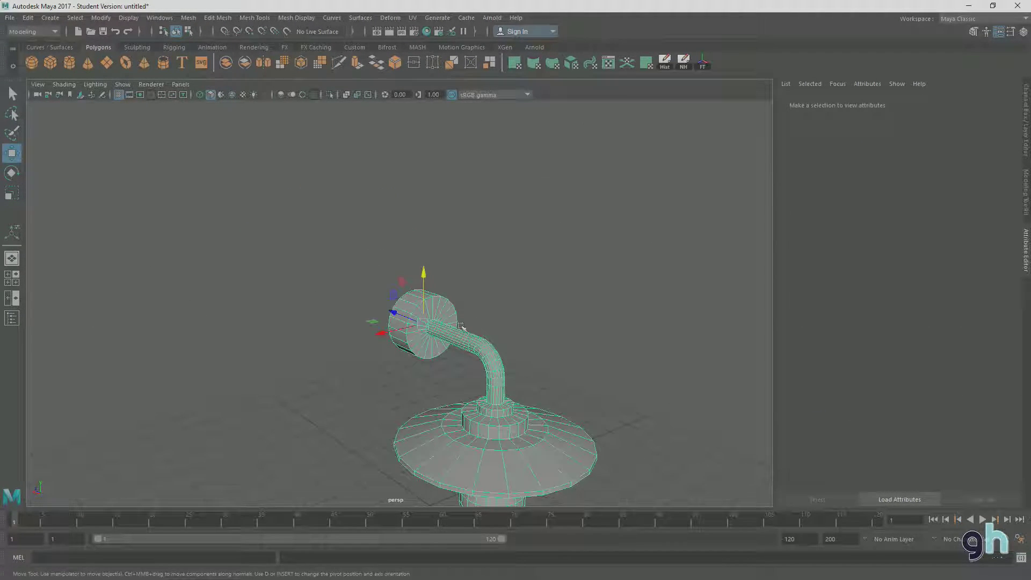
pyautogui.scroll(5, 443, 378)
pyautogui.keyDown('alt'); pyautogui.moveTo(443, 378); pyautogui.dragTo(446, 301); pyautogui.keyUp('alt')
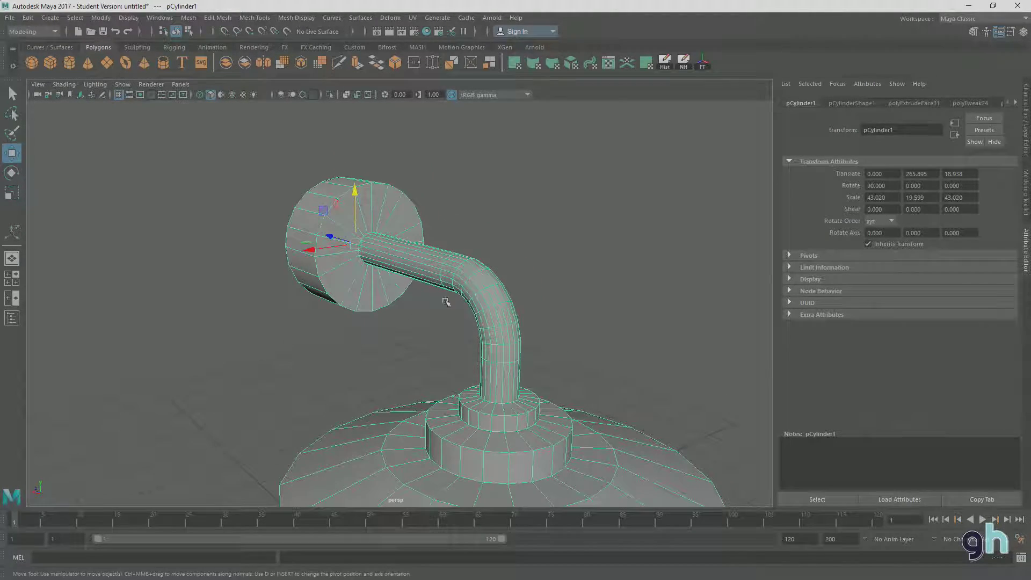
# Switch the lamp to edge selection and select the edge loop around the wall plate's front rim
pyautogui.moveTo(371, 198); pyautogui.dragTo(371, 180, button='right')
pyautogui.click(362, 185)
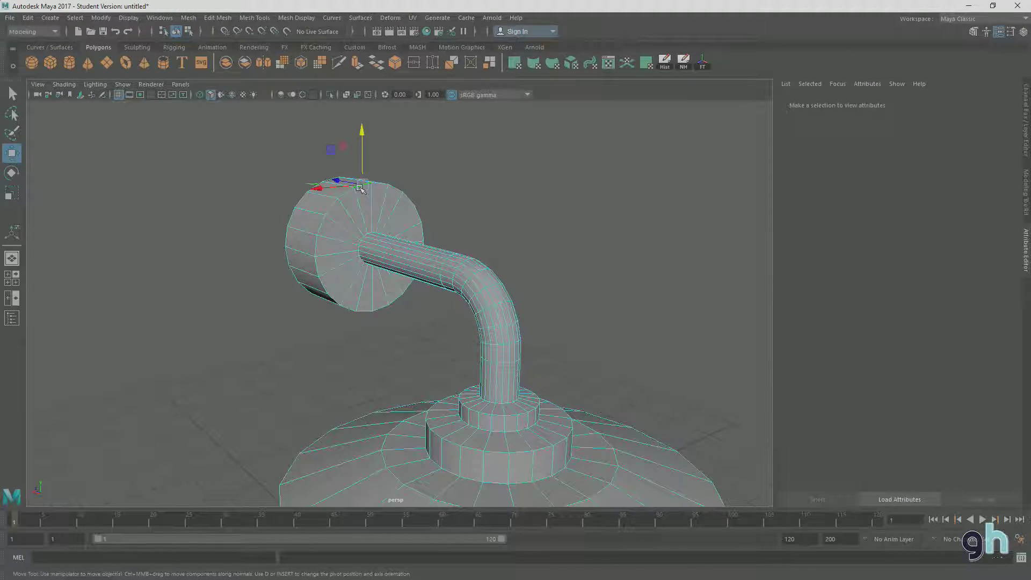
pyautogui.keyDown('alt'); pyautogui.moveTo(382, 215); pyautogui.dragTo(392, 226); pyautogui.keyUp('alt')
pyautogui.moveTo(378, 188); pyautogui.dragTo(433, 189)
pyautogui.click(345, 203)
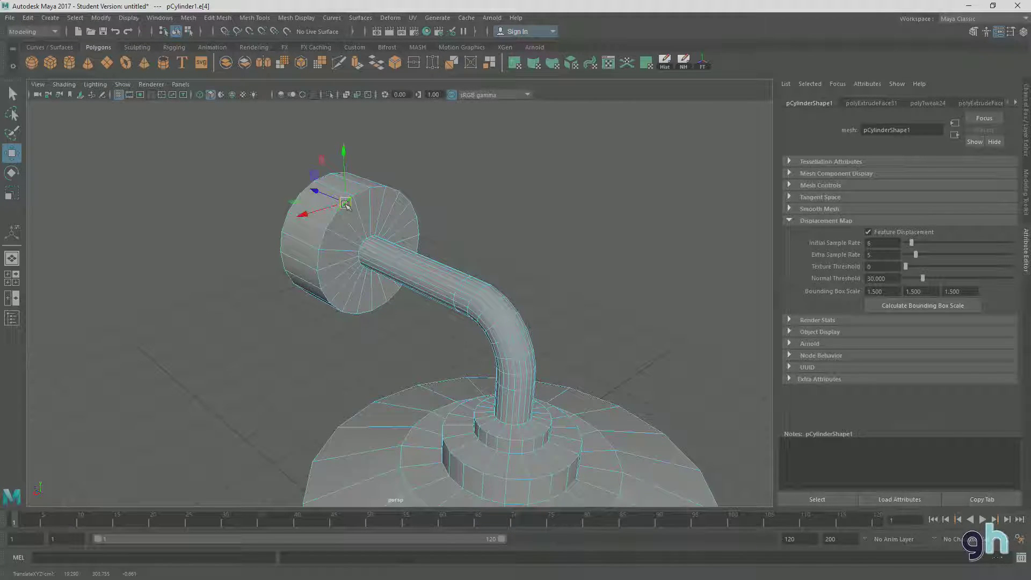
pyautogui.click(359, 192)
pyautogui.doubleClick(333, 217)
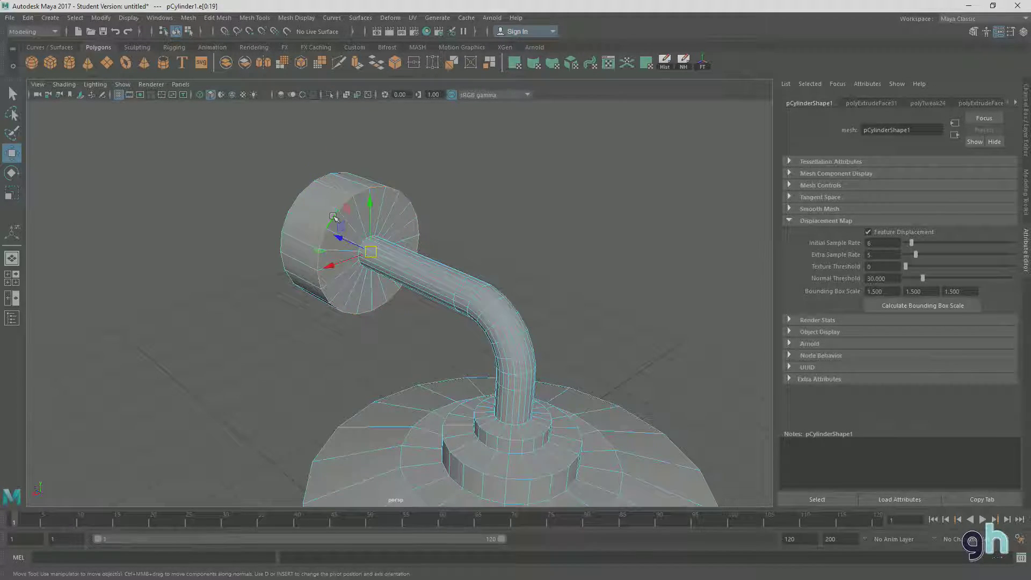
# Try bevelling the wall plate's front rim with a width of 0.025 and one segment, and undo that bevel
pyautogui.keyDown('alt'); pyautogui.moveTo(443, 244); pyautogui.dragTo(505, 263, button='middle'); pyautogui.keyUp('alt')
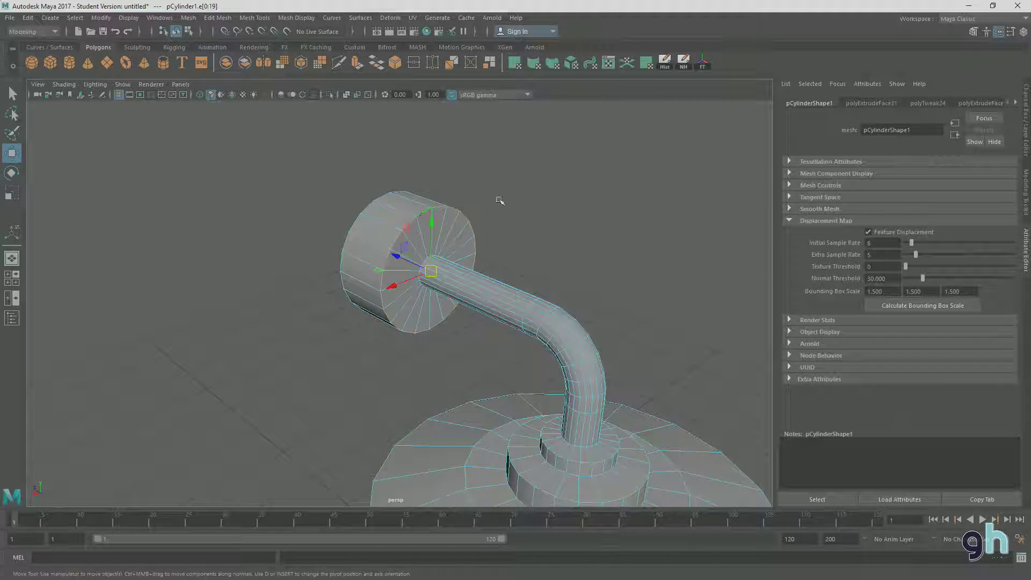
pyautogui.click(251, 18)
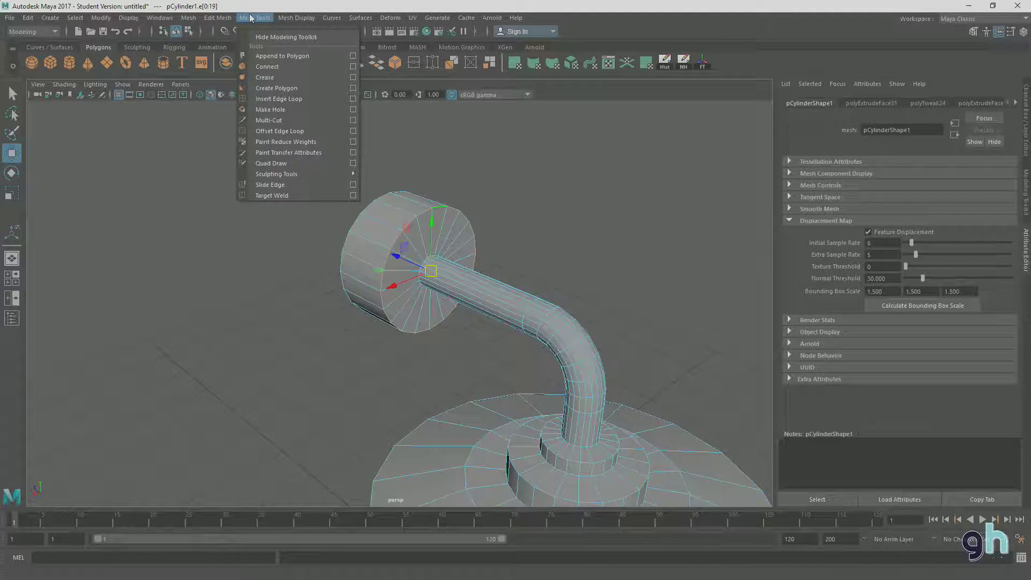
pyautogui.moveTo(220, 25)
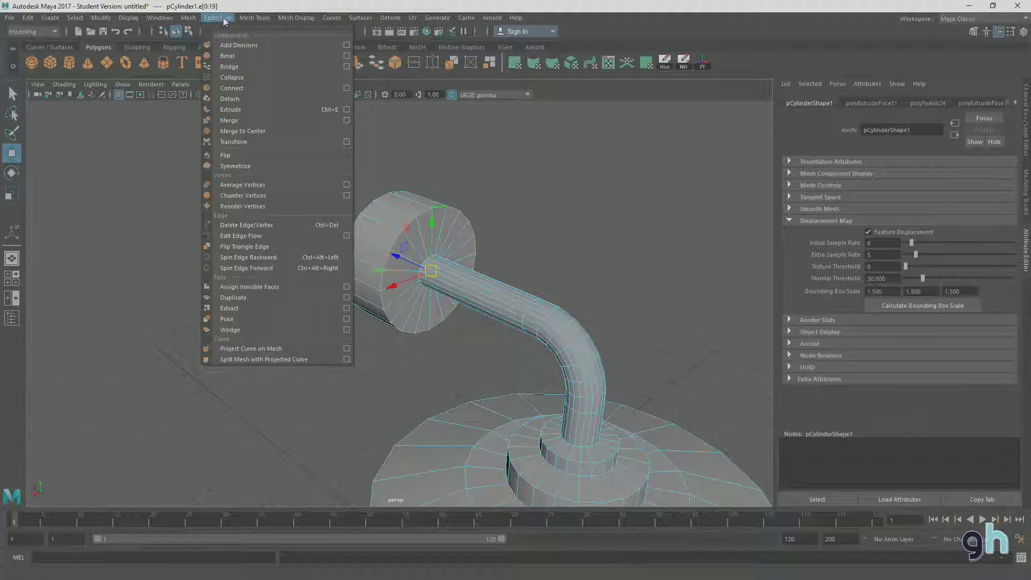
pyautogui.click(347, 56)
pyautogui.moveTo(315, 103); pyautogui.dragTo(115, 33)
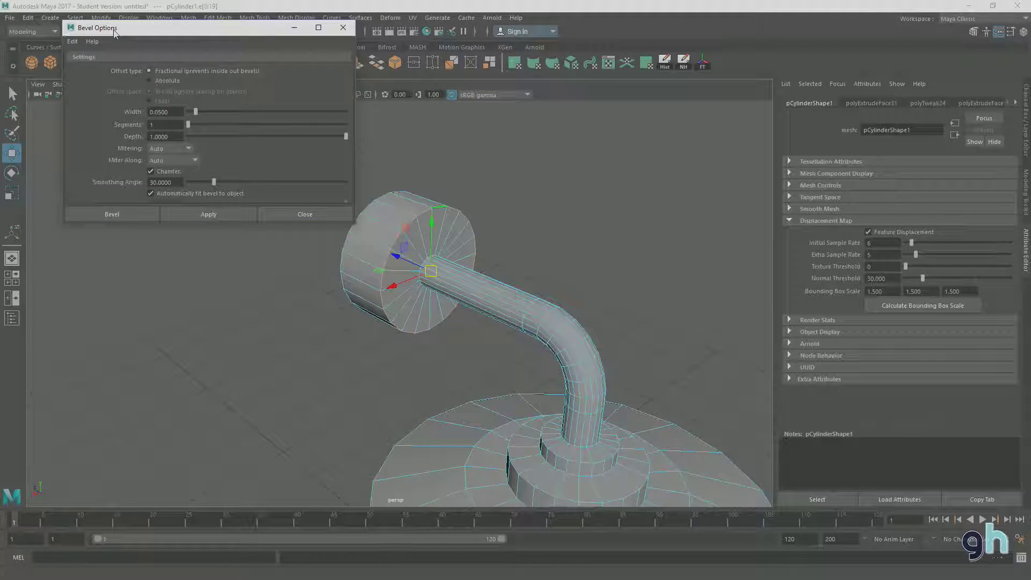
pyautogui.click(178, 114)
pyautogui.write('0.025')
pyautogui.click(209, 214)
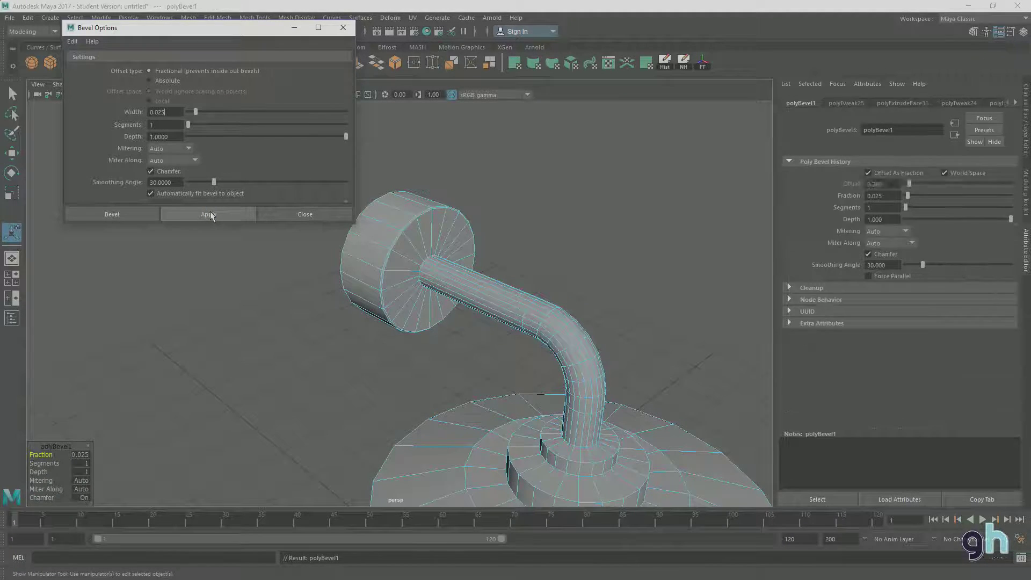
pyautogui.click(270, 215)
pyautogui.moveTo(269, 317)
pyautogui.keyDown('alt'); pyautogui.mouseDown()
pyautogui.moveTo(322, 299)
pyautogui.moveTo(274, 316)
pyautogui.mouseUp(); pyautogui.keyUp('alt')
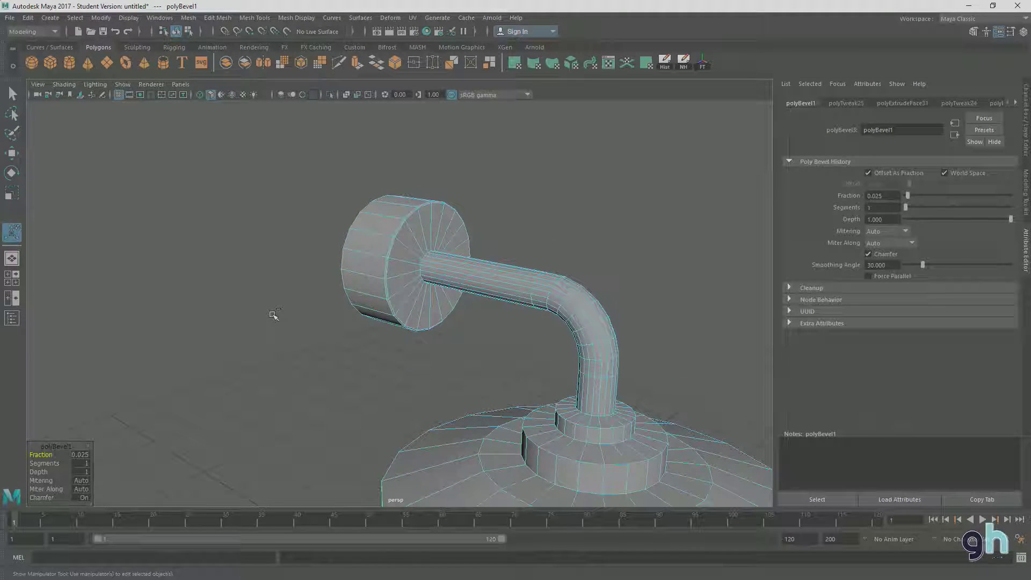
pyautogui.hotkey('ctrl', 'z')
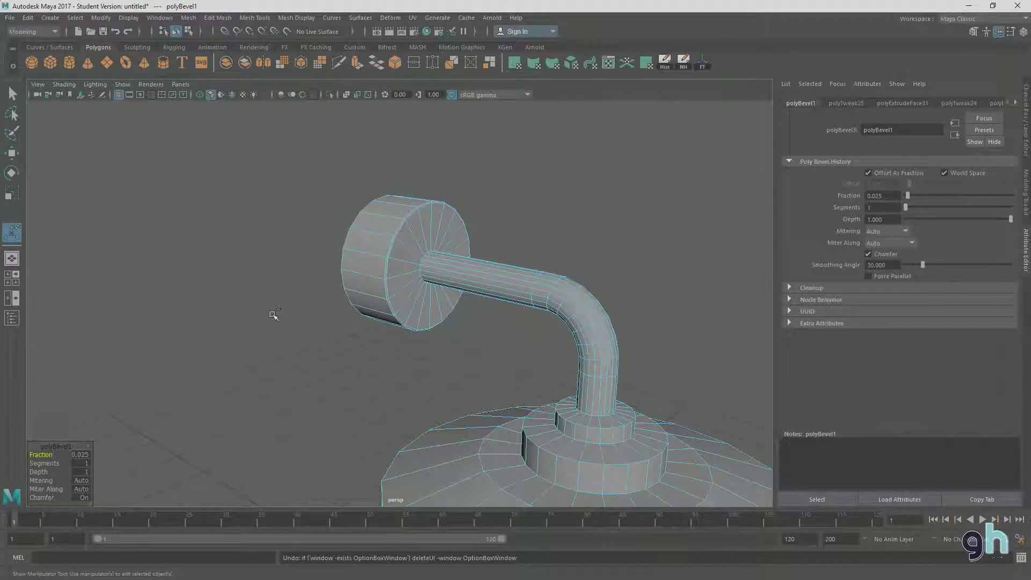
pyautogui.hotkey('ctrl', 'z')
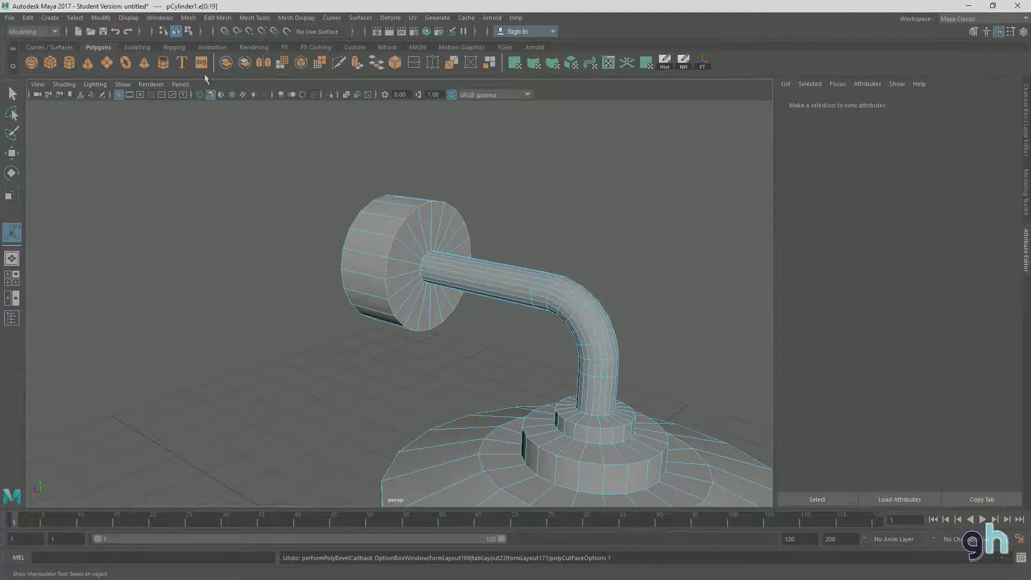
# Bevel the wall plate's front rim with a width of 0.05 and one segment
pyautogui.click(218, 18)
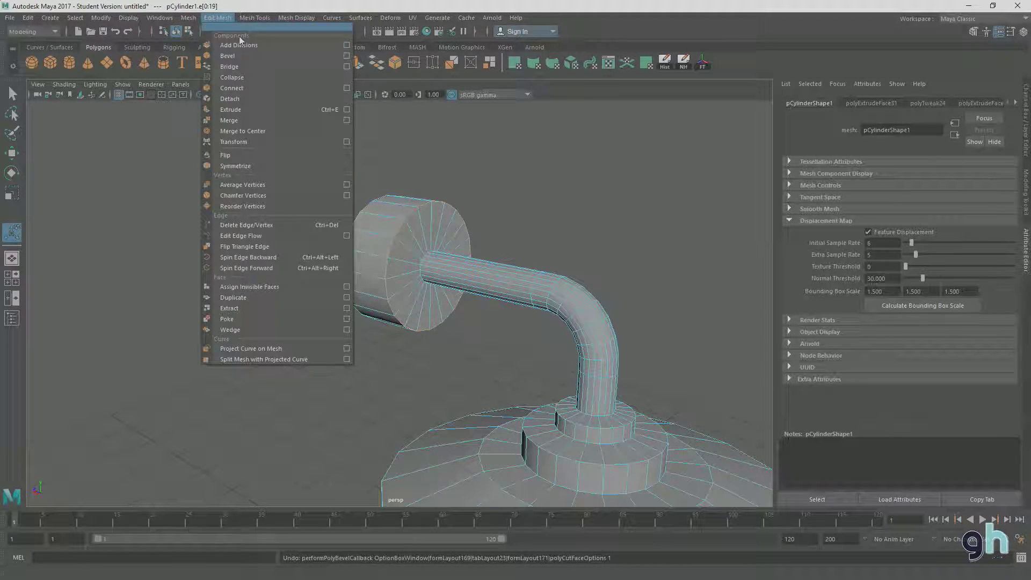
pyautogui.click(346, 56)
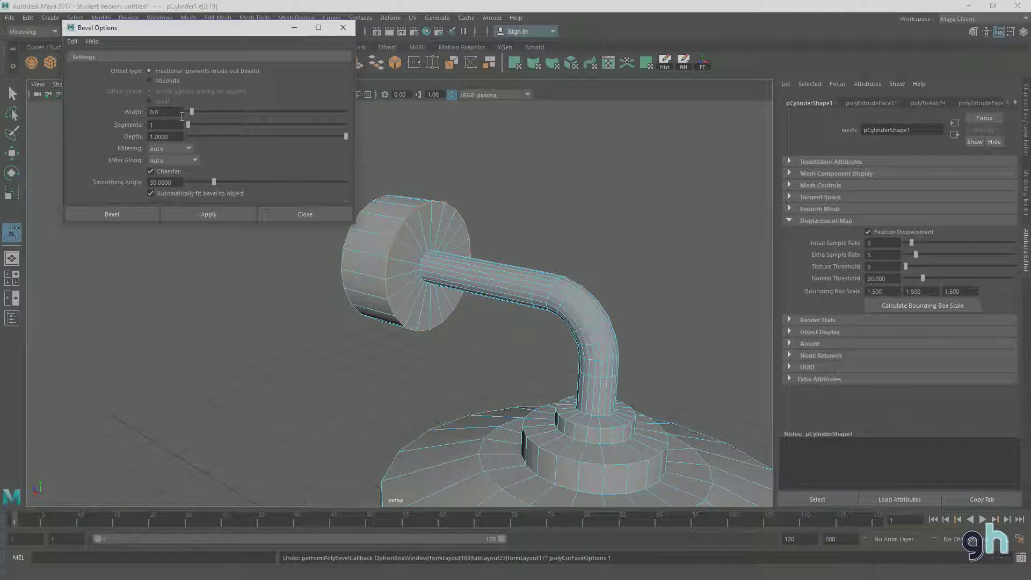
pyautogui.click(228, 209)
pyautogui.click(276, 212)
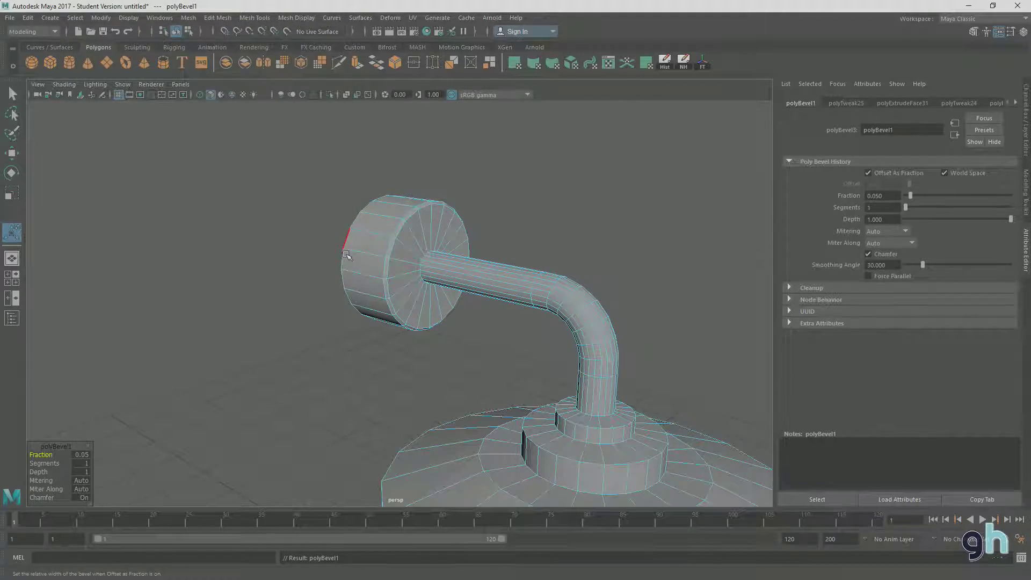
# Select the top rim loop of the small collar below the arm and bevel it with a width of 0.05
pyautogui.keyDown('alt'); pyautogui.moveTo(359, 303); pyautogui.dragTo(289, 242, button='middle'); pyautogui.keyUp('alt')
pyautogui.keyDown('alt'); pyautogui.moveTo(301, 301); pyautogui.dragTo(355, 317); pyautogui.keyUp('alt')
pyautogui.keyDown('alt'); pyautogui.moveTo(465, 320); pyautogui.dragTo(333, 260, button='middle'); pyautogui.keyUp('alt')
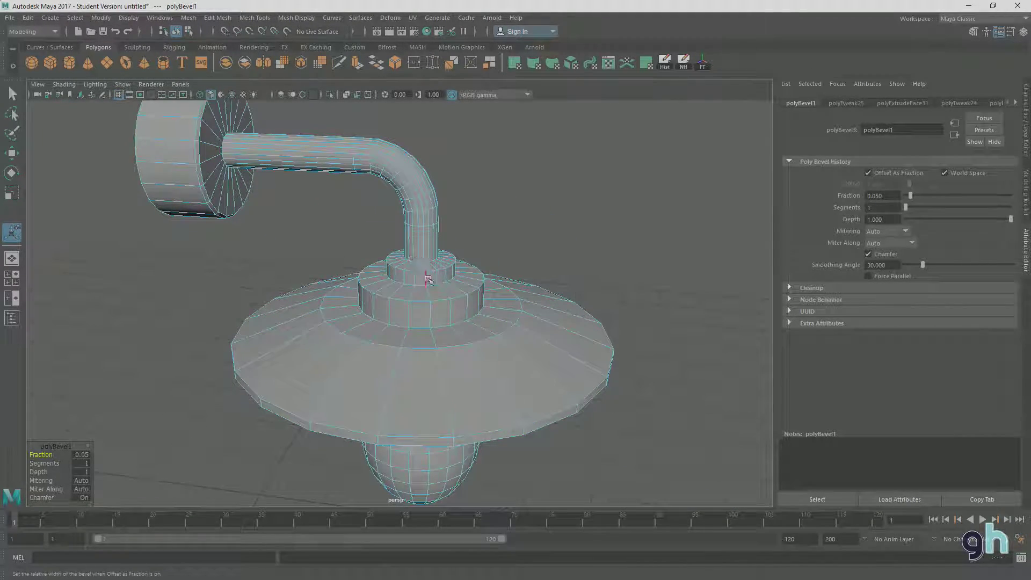
pyautogui.keyDown('alt'); pyautogui.moveTo(423, 275); pyautogui.dragTo(379, 280); pyautogui.keyUp('alt')
pyautogui.click(395, 289)
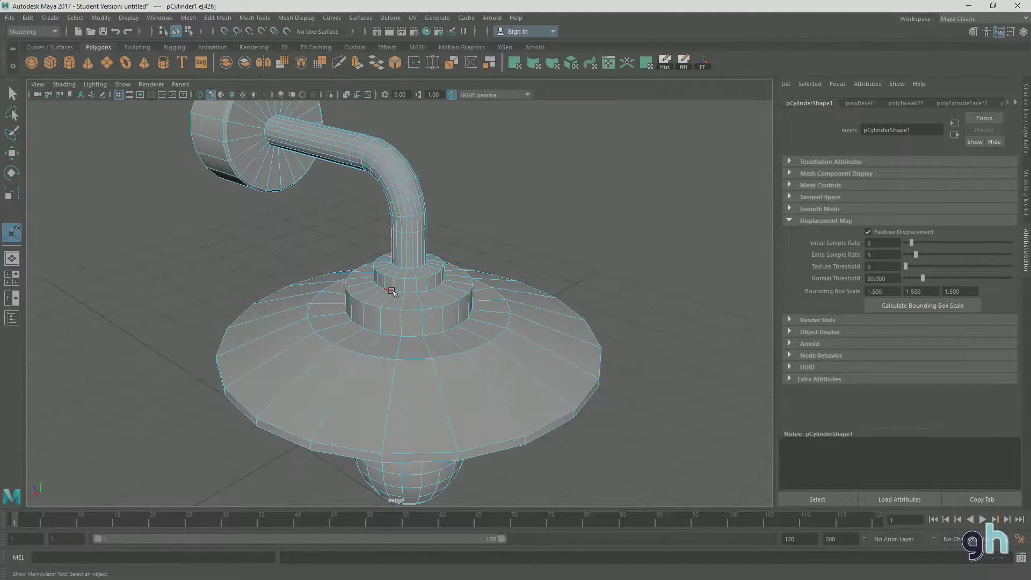
pyautogui.scroll(5, 408, 301)
pyautogui.scroll(4, 419, 312)
pyautogui.keyDown('alt'); pyautogui.moveTo(421, 311); pyautogui.dragTo(291, 356, button='middle'); pyautogui.keyUp('alt')
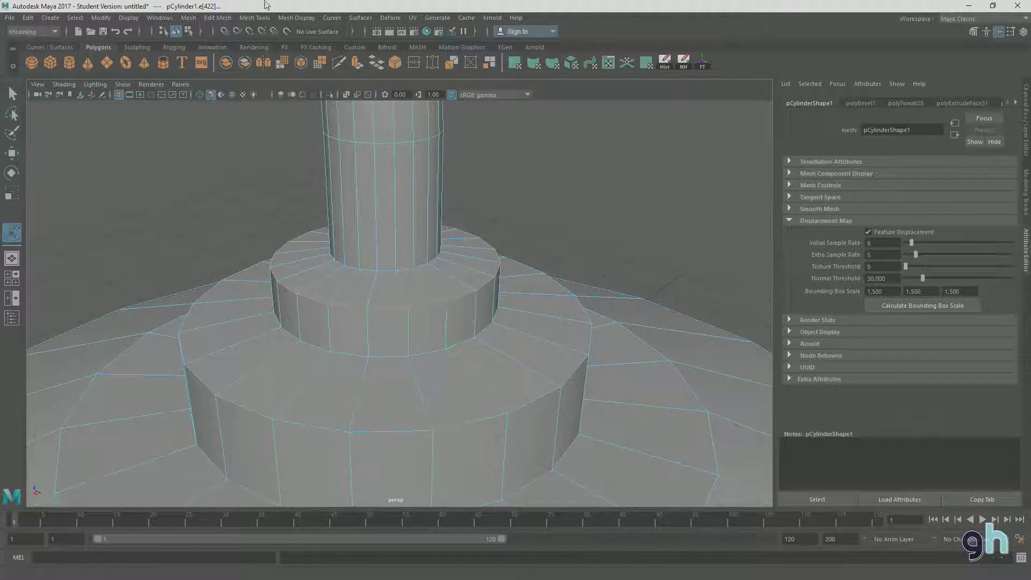
pyautogui.click(212, 20)
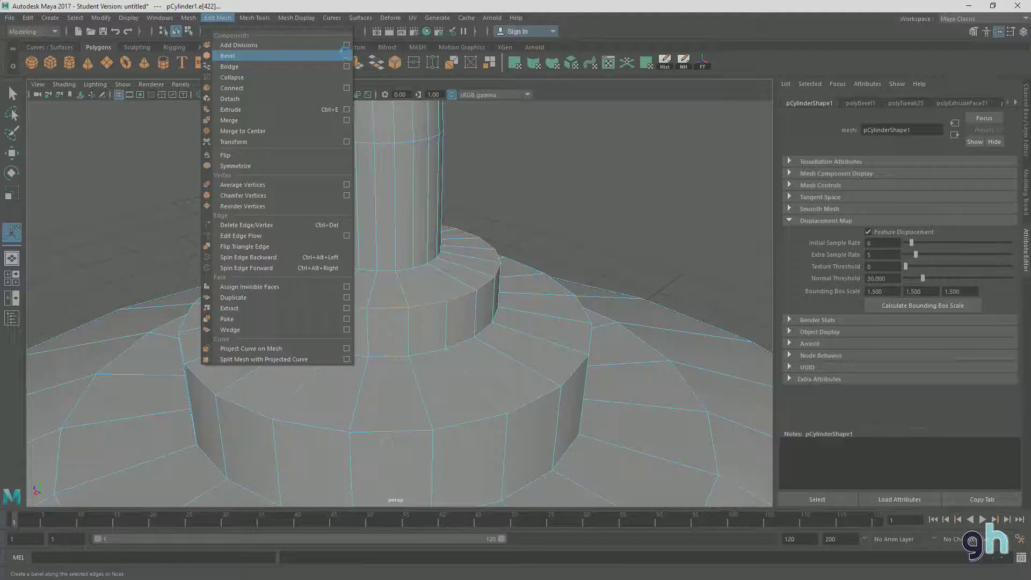
pyautogui.click(344, 51)
pyautogui.click(220, 214)
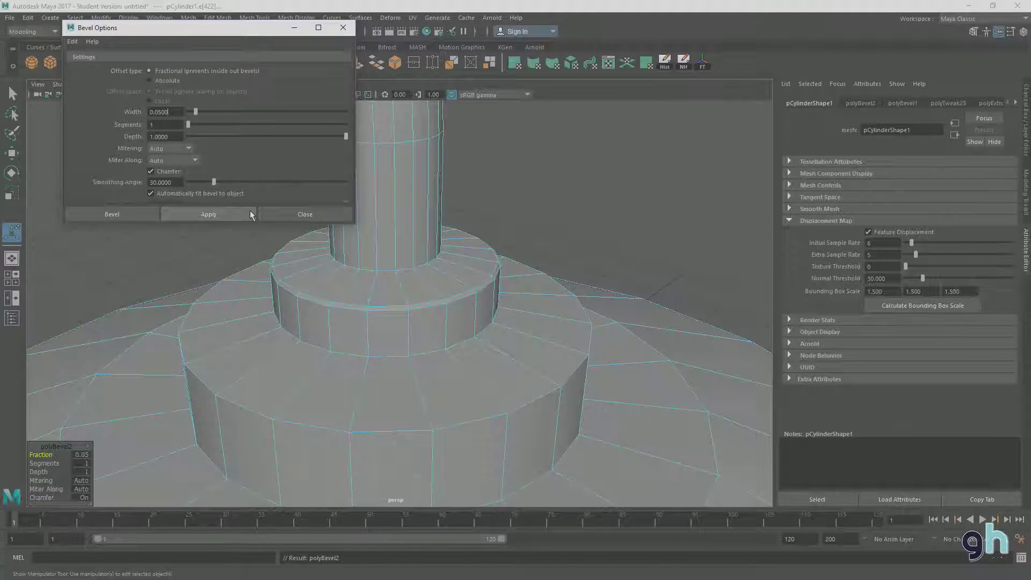
# Bevel the top rim loop of the wider collar above the shade with a width of 0.05
pyautogui.click(386, 428)
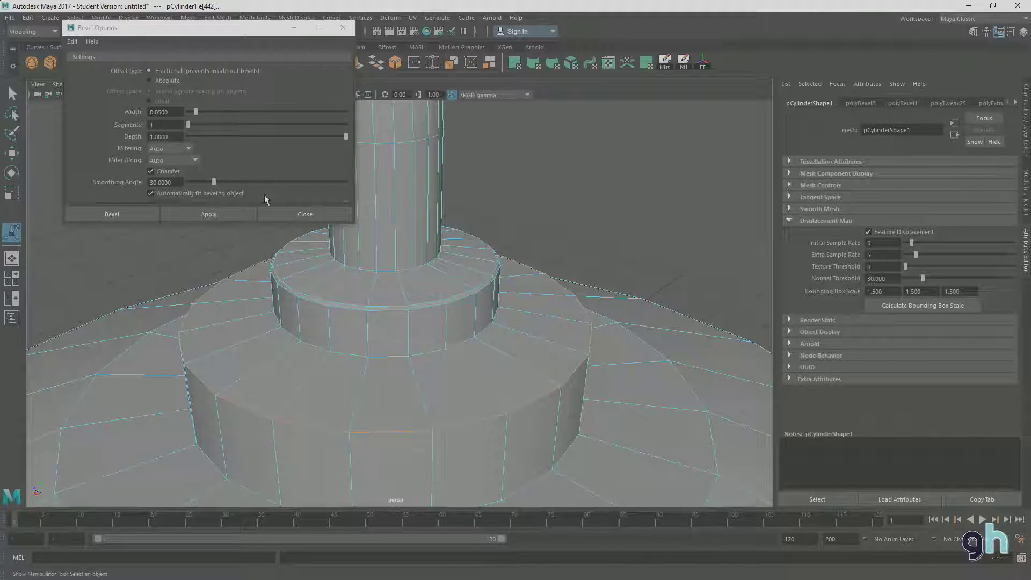
pyautogui.click(214, 218)
pyautogui.scroll(-4, 470, 416)
pyautogui.keyDown('alt'); pyautogui.moveTo(472, 419); pyautogui.dragTo(478, 299, button='middle'); pyautogui.keyUp('alt')
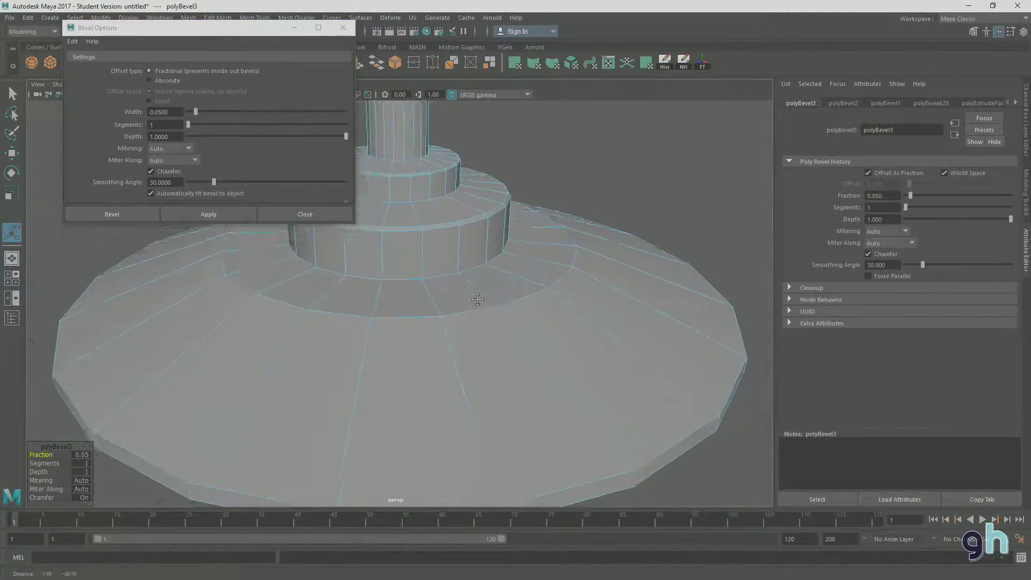
pyautogui.keyDown('alt'); pyautogui.moveTo(463, 386); pyautogui.dragTo(491, 322); pyautogui.keyUp('alt')
# Return to object mode, deselect the lamp and examine the shading of the bevelled collars and wall plate
pyautogui.moveTo(493, 238); pyautogui.dragTo(524, 227, button='right')
pyautogui.press('q')
pyautogui.keyDown('alt'); pyautogui.moveTo(524, 257); pyautogui.dragTo(611, 201); pyautogui.keyUp('alt')
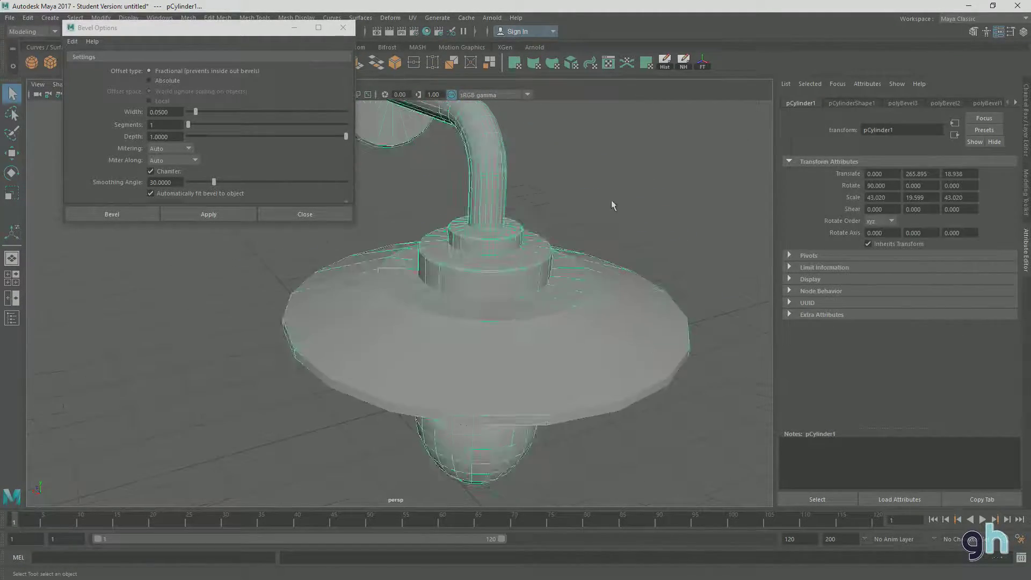
pyautogui.click(611, 200)
pyautogui.keyDown('alt'); pyautogui.moveTo(520, 278); pyautogui.dragTo(559, 318); pyautogui.keyUp('alt')
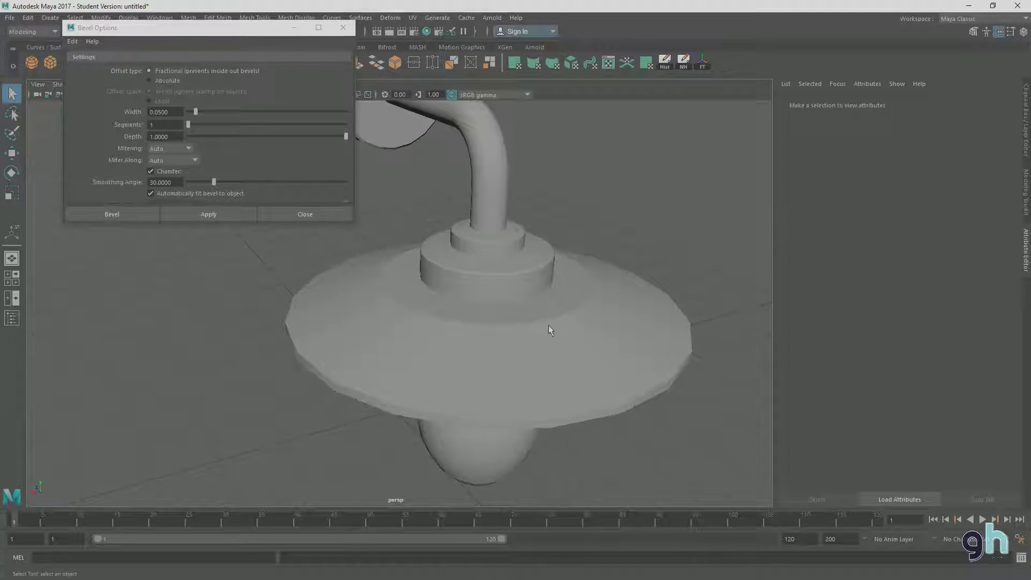
pyautogui.keyDown('alt'); pyautogui.moveTo(446, 233); pyautogui.dragTo(482, 290); pyautogui.keyUp('alt')
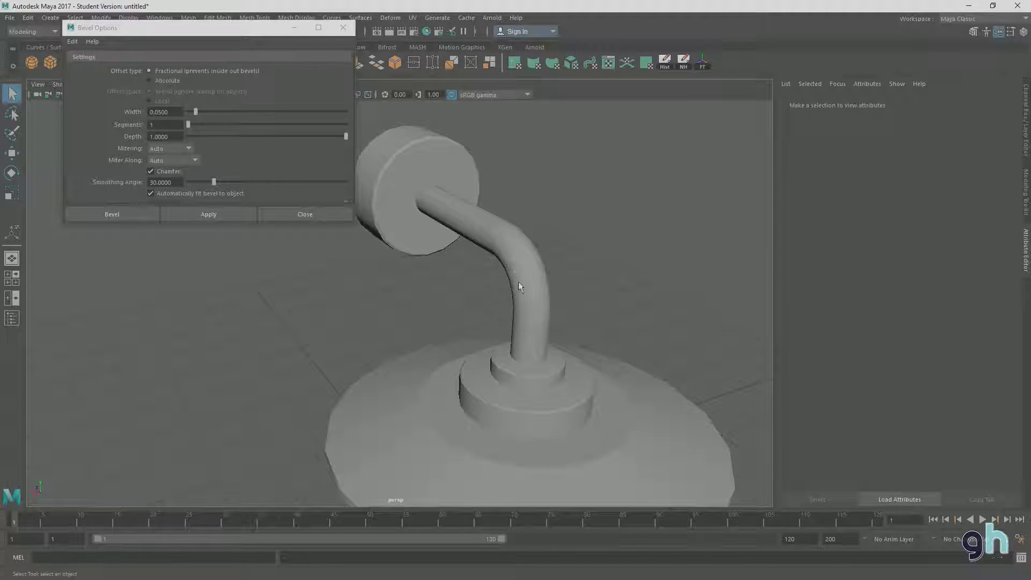
# Close the bevel options, harden the edge loop around the upper crease of the shade and return to object mode
pyautogui.click(525, 315)
pyautogui.keyDown('alt'); pyautogui.moveTo(525, 314); pyautogui.dragTo(517, 276); pyautogui.keyUp('alt')
pyautogui.moveTo(525, 293); pyautogui.dragTo(524, 234, button='right')
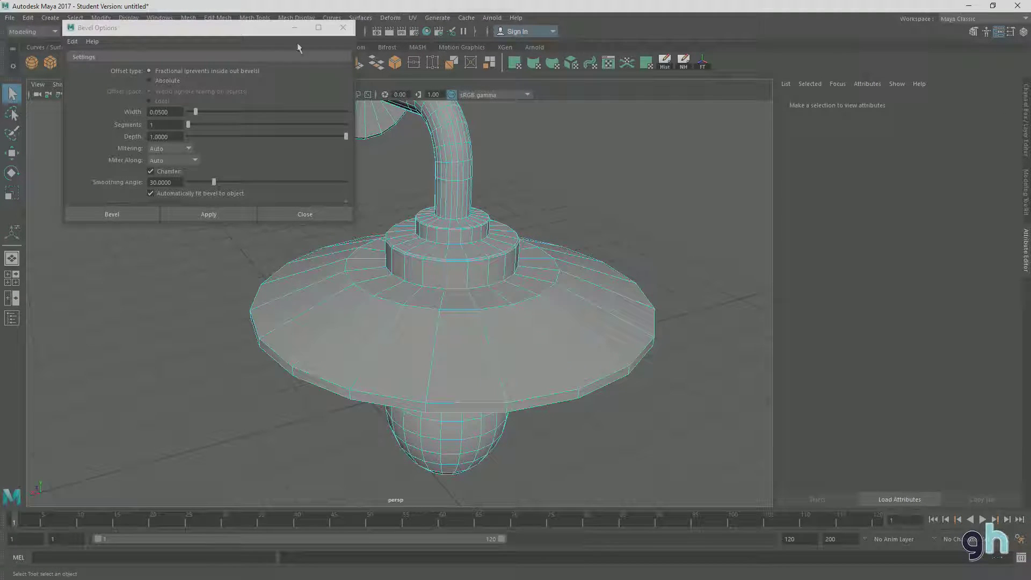
pyautogui.click(532, 302)
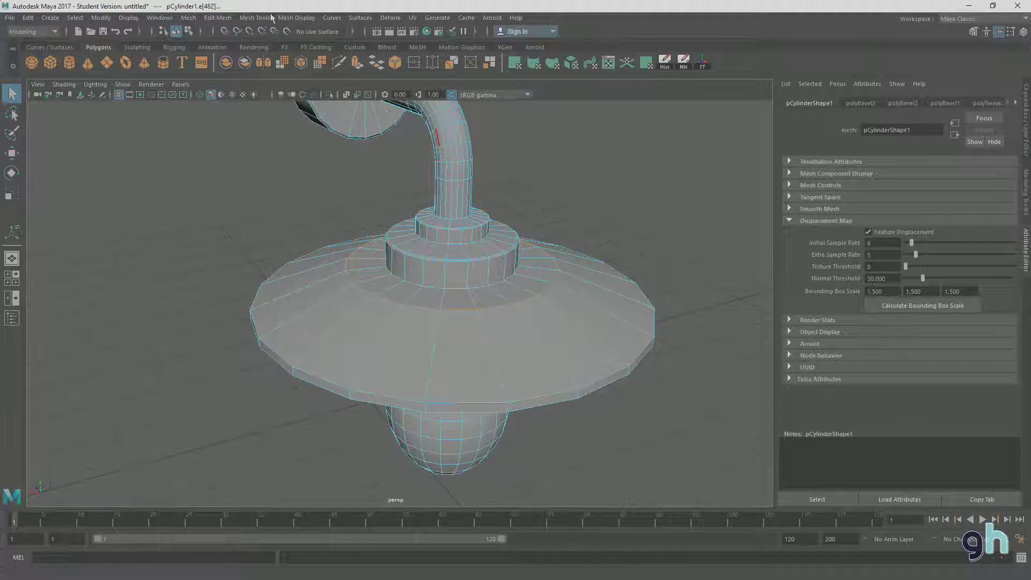
pyautogui.click(255, 17)
pyautogui.moveTo(305, 20)
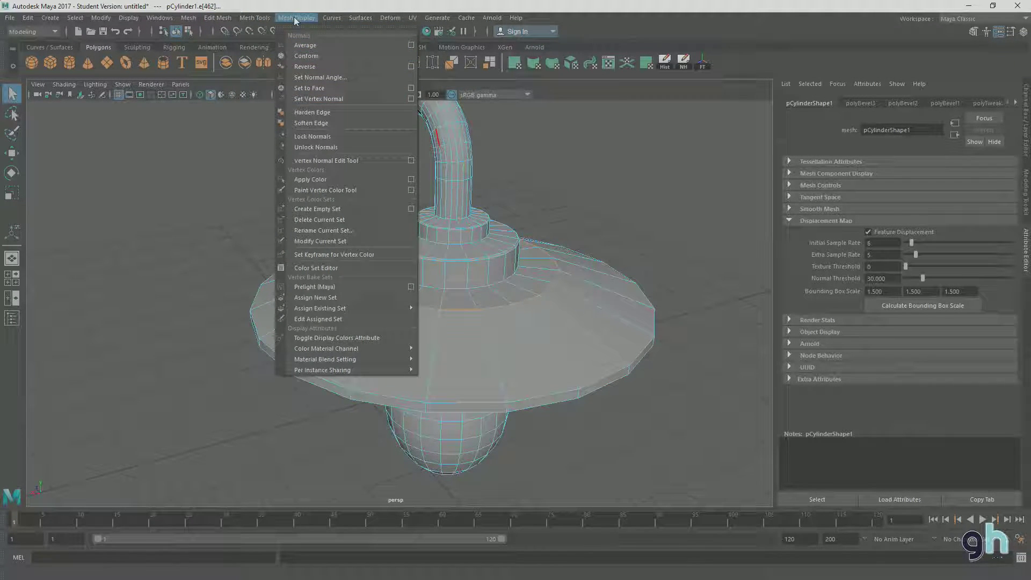
pyautogui.click(329, 114)
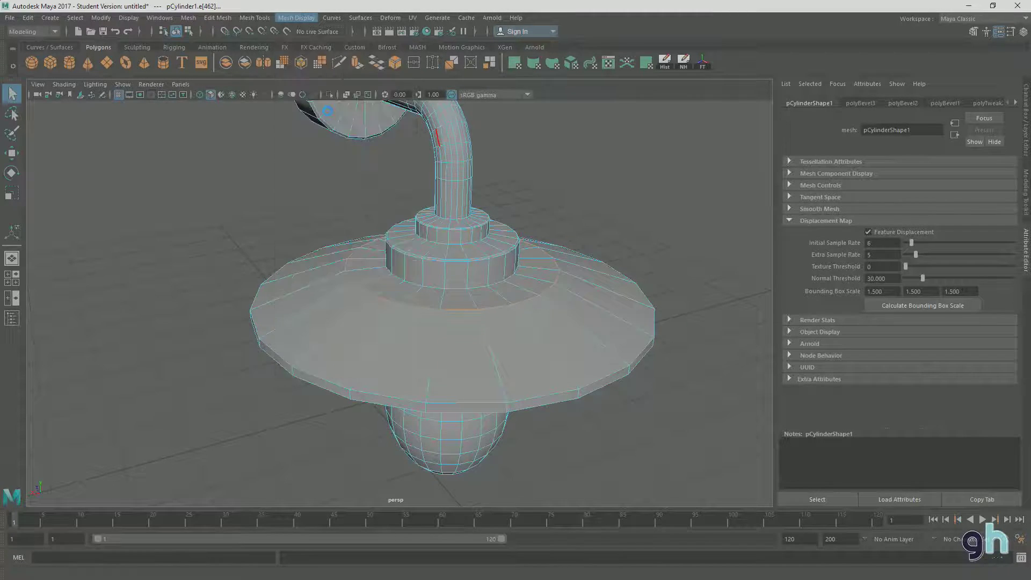
pyautogui.click(677, 255)
pyautogui.moveTo(533, 260); pyautogui.dragTo(566, 253, button='right')
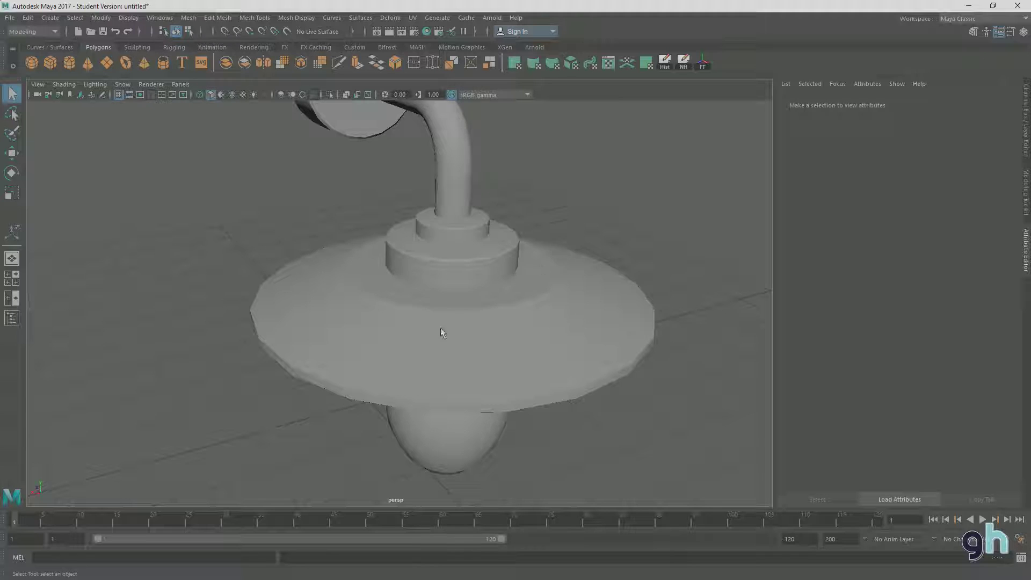
# View the lamp from below and select all edges of the bulb beneath the shade
pyautogui.keyDown('alt'); pyautogui.moveTo(530, 358); pyautogui.dragTo(471, 319); pyautogui.keyUp('alt')
pyautogui.click(444, 354)
pyautogui.keyDown('alt'); pyautogui.moveTo(472, 369); pyautogui.dragTo(444, 310); pyautogui.keyUp('alt')
pyautogui.moveTo(443, 310); pyautogui.dragTo(444, 292, button='right')
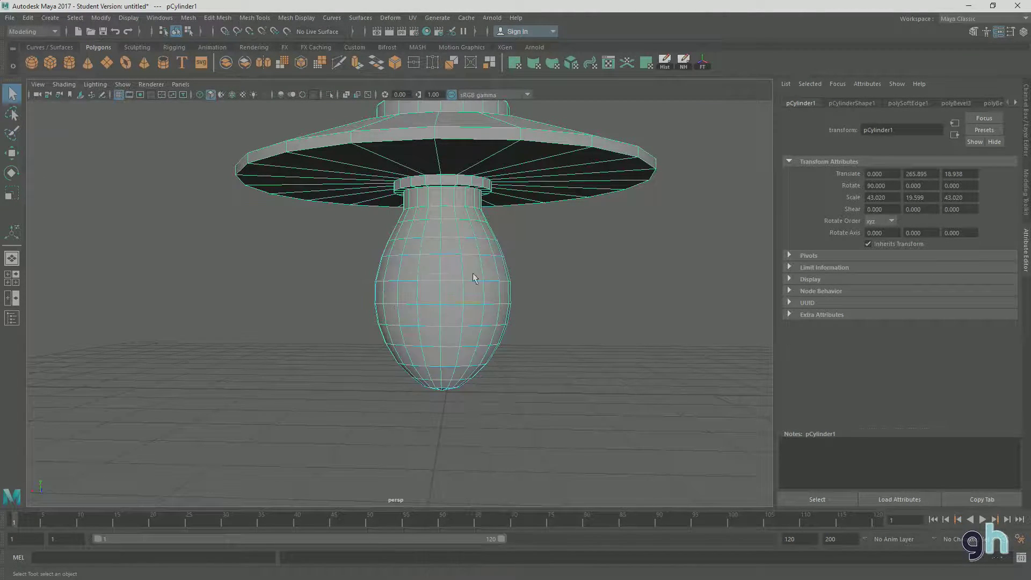
pyautogui.moveTo(591, 455); pyautogui.dragTo(507, 354)
pyautogui.keyDown('alt'); pyautogui.moveTo(504, 283); pyautogui.dragTo(600, 458); pyautogui.keyUp('alt')
pyautogui.moveTo(598, 391); pyautogui.dragTo(317, 220)
pyautogui.moveTo(575, 356)
pyautogui.keyDown('alt'); pyautogui.mouseDown()
pyautogui.moveTo(529, 340)
pyautogui.moveTo(556, 350)
pyautogui.mouseUp(); pyautogui.keyUp('alt')
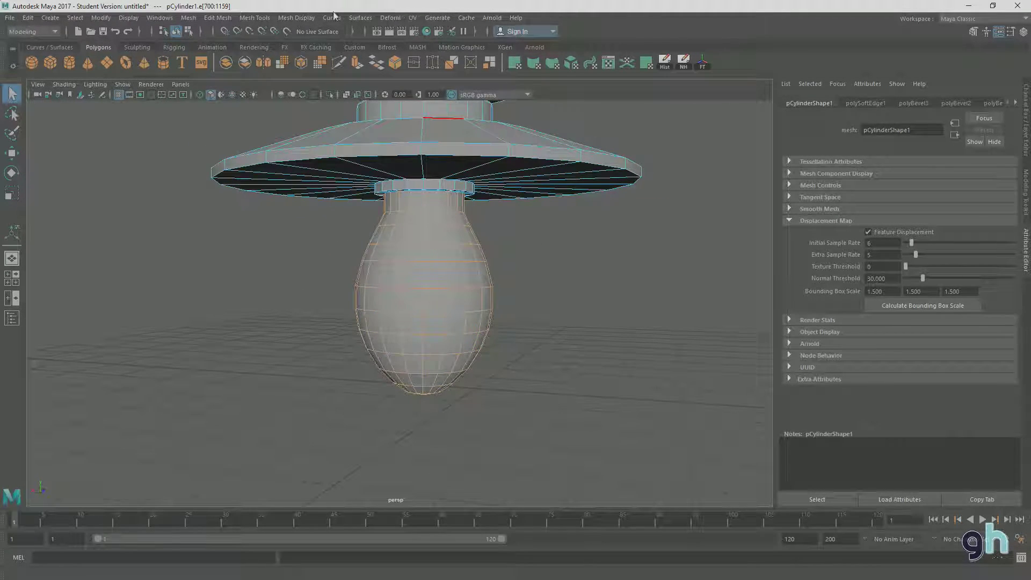
# Soften the selected bulb edges, return to object mode and deselect the lamp
pyautogui.click(302, 19)
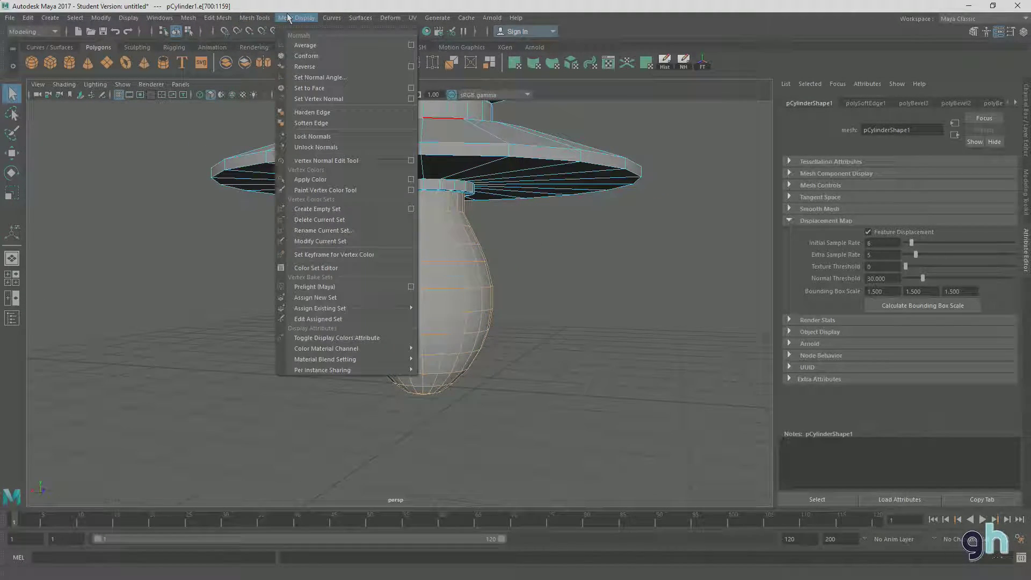
pyautogui.click(352, 123)
pyautogui.click(579, 311)
pyautogui.moveTo(424, 274); pyautogui.dragTo(620, 309, button='right')
pyautogui.click(597, 303)
pyautogui.keyDown('alt'); pyautogui.moveTo(589, 340); pyautogui.dragTo(543, 300); pyautogui.keyUp('alt')
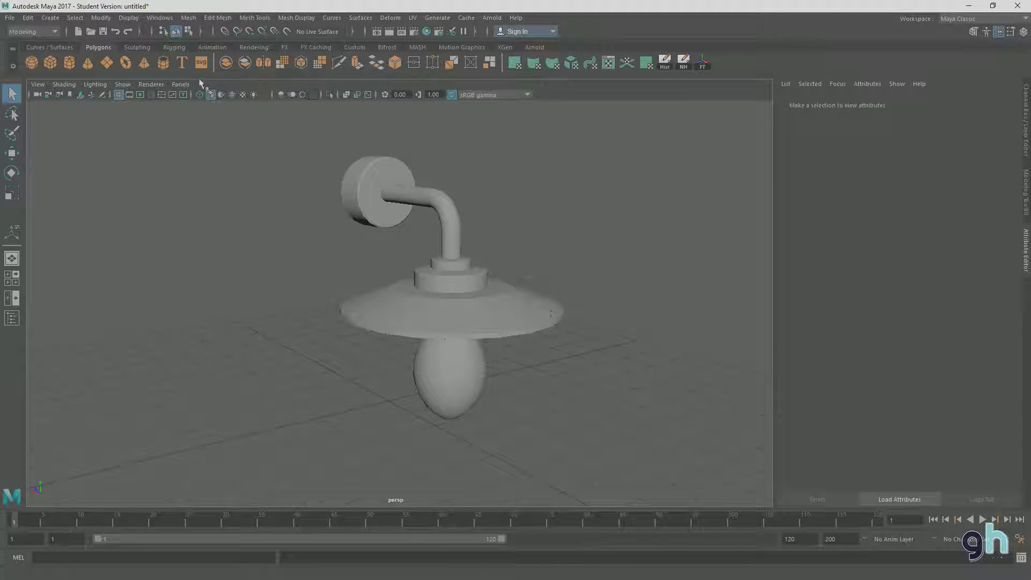
# Save the scene in the Models folder as Light_TUT in Maya Binary format and accept the student version notice
pyautogui.click(10, 18)
pyautogui.press('Escape')
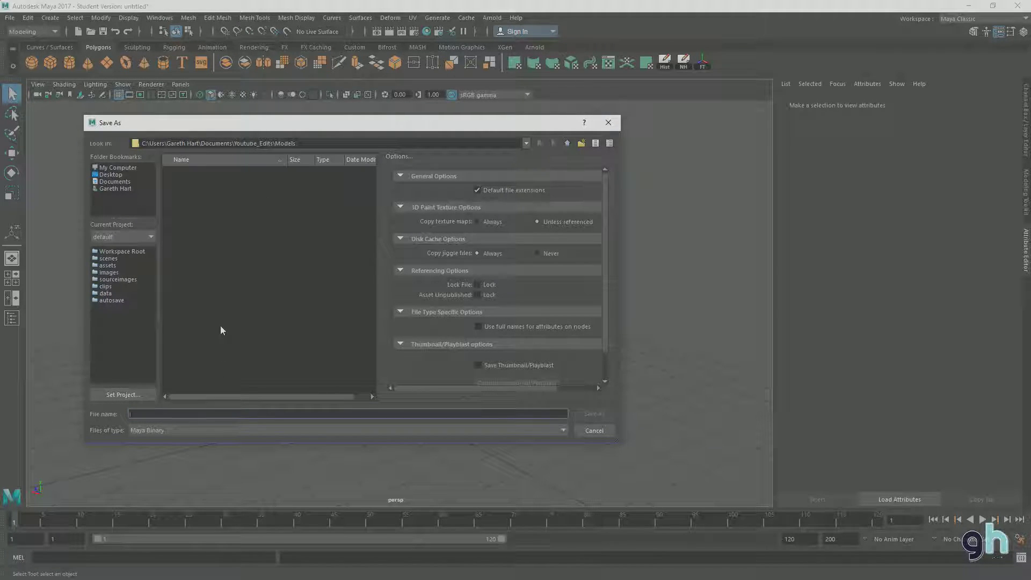
pyautogui.write('Light')
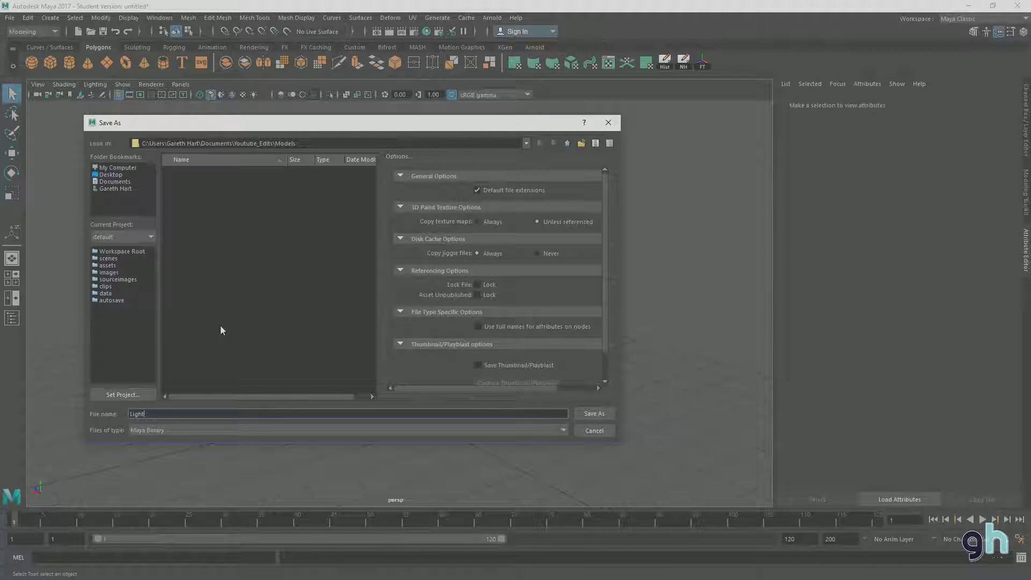
pyautogui.write('_TUT')
pyautogui.click(590, 414)
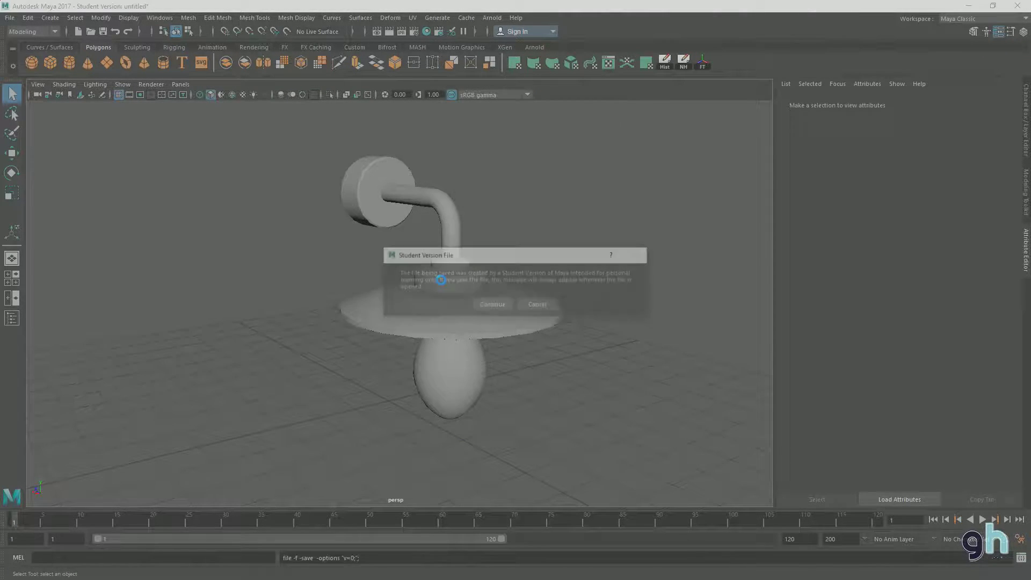
pyautogui.click(492, 307)
# Select the whole lamp, open the UV Editor and place its window beside the lamp
pyautogui.keyDown('alt'); pyautogui.moveTo(481, 283); pyautogui.dragTo(456, 289); pyautogui.keyUp('alt')
pyautogui.click(507, 359)
pyautogui.keyDown('alt'); pyautogui.moveTo(500, 350); pyautogui.dragTo(500, 359); pyautogui.keyUp('alt')
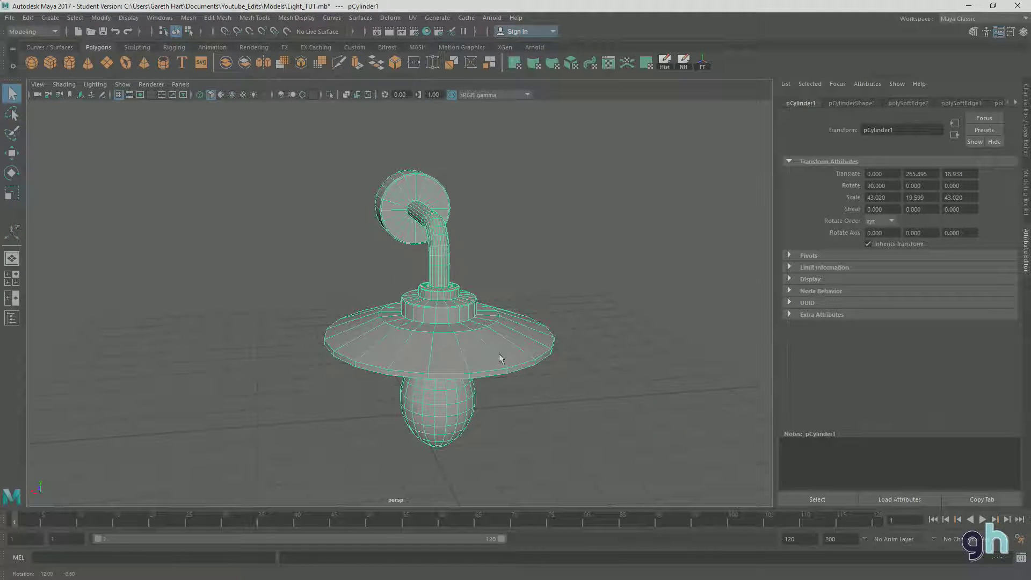
pyautogui.click(412, 17)
pyautogui.click(504, 159)
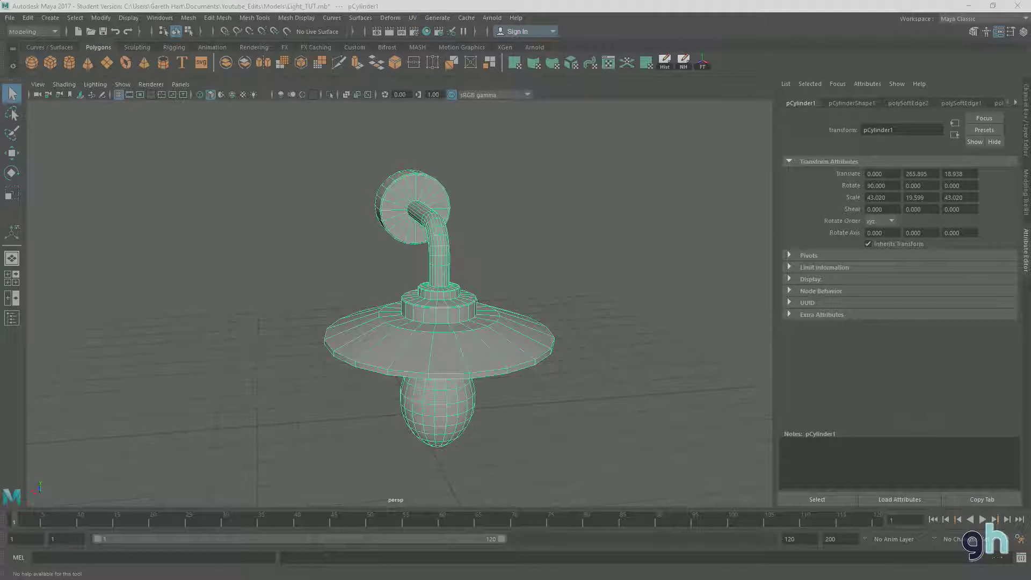
pyautogui.moveTo(617, 173); pyautogui.dragTo(696, 53)
# In the front view, select all lamp faces on the right of the vertical centre line, delete them and return to perspective
pyautogui.keyDown('alt'); pyautogui.moveTo(524, 315); pyautogui.dragTo(398, 251); pyautogui.keyUp('alt')
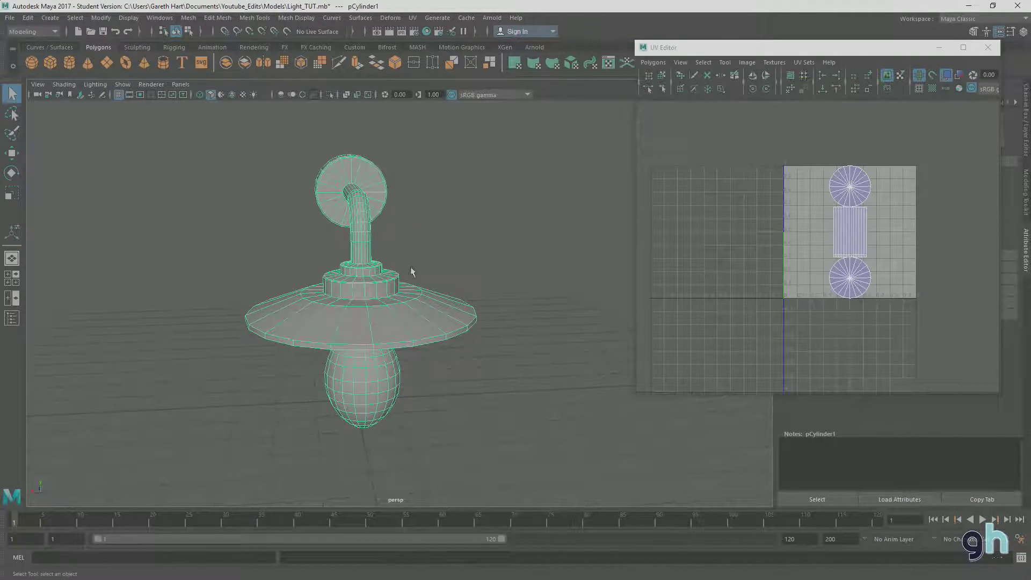
pyautogui.keyDown('alt'); pyautogui.moveTo(353, 272); pyautogui.dragTo(367, 278, button='middle'); pyautogui.keyUp('alt')
pyautogui.keyDown('alt'); pyautogui.moveTo(361, 189); pyautogui.dragTo(393, 229); pyautogui.keyUp('alt')
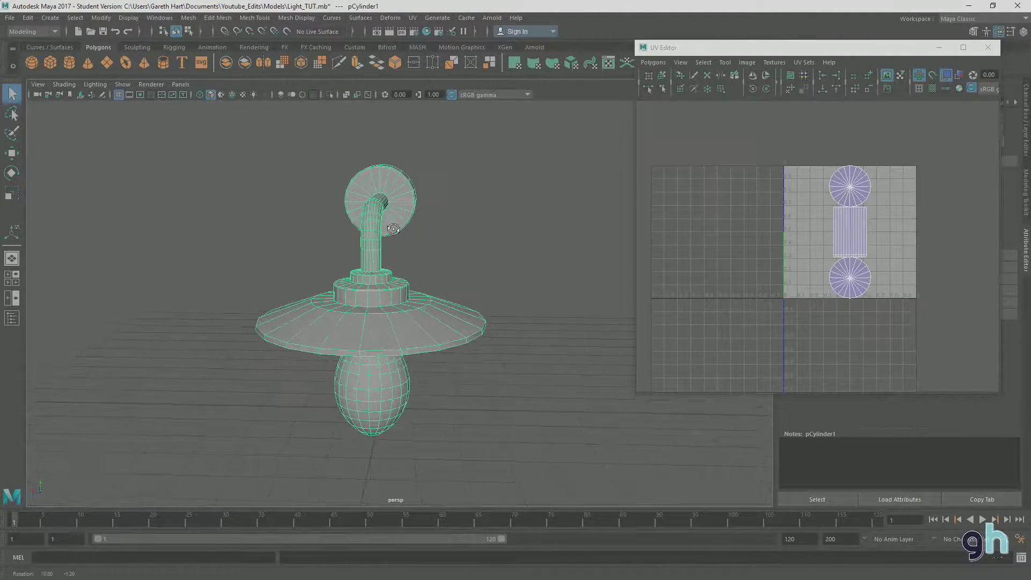
pyautogui.keyDown('alt'); pyautogui.moveTo(393, 229); pyautogui.dragTo(445, 223, button='middle'); pyautogui.keyUp('alt')
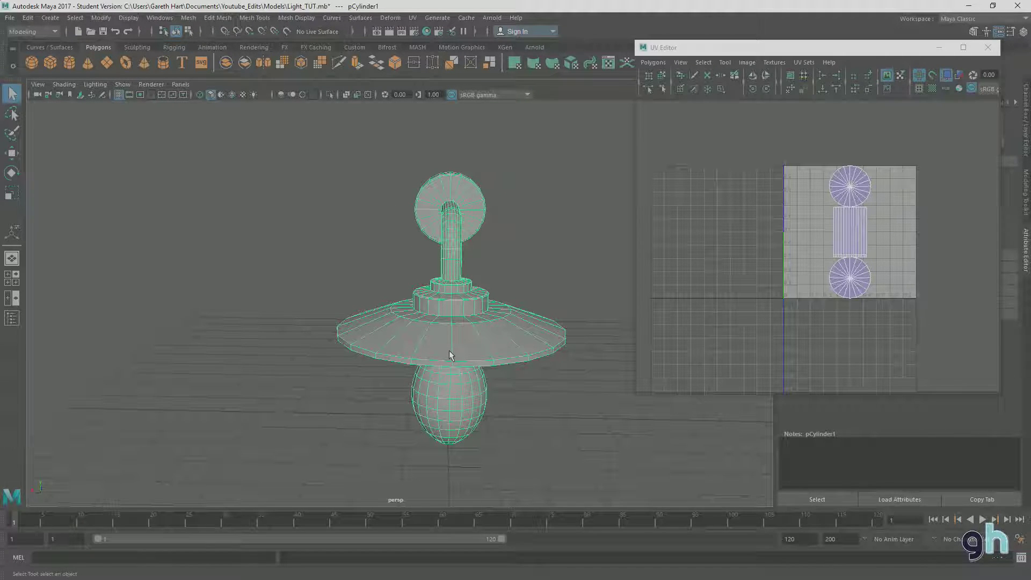
pyautogui.moveTo(460, 259); pyautogui.dragTo(460, 289, button='right')
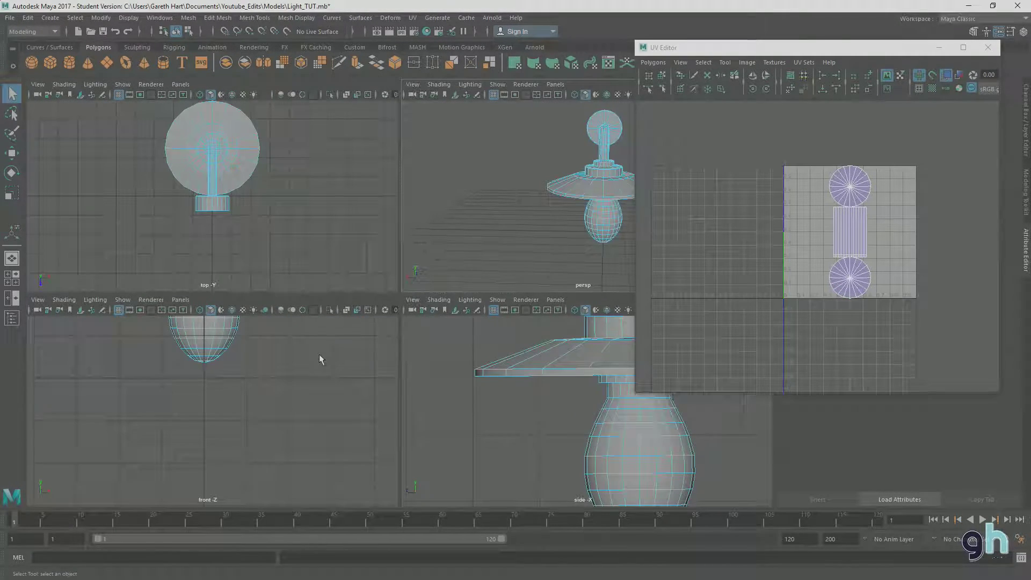
pyautogui.press('space')
pyautogui.scroll(-3, 326, 358)
pyautogui.keyDown('alt'); pyautogui.moveTo(398, 200); pyautogui.dragTo(389, 352, button='middle'); pyautogui.keyUp('alt')
pyautogui.moveTo(486, 448); pyautogui.dragTo(389, 186)
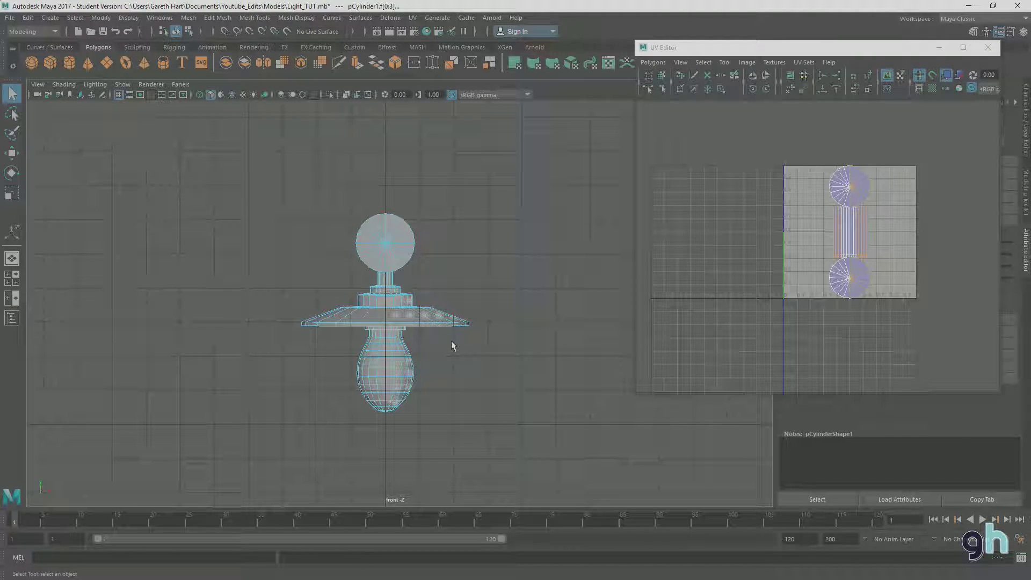
pyautogui.press('Delete')
pyautogui.press('space')
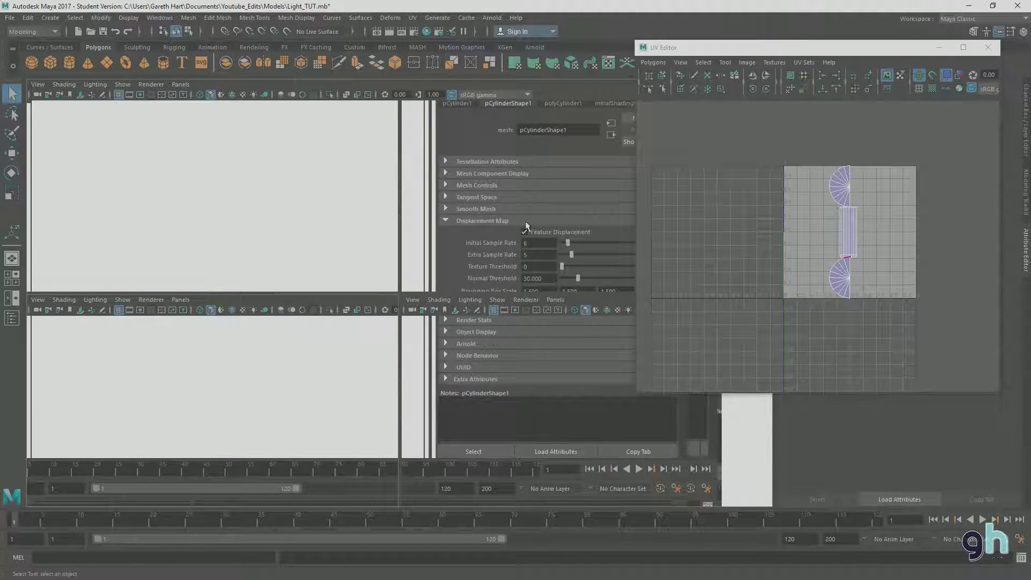
pyautogui.press('space')
pyautogui.keyDown('alt'); pyautogui.moveTo(453, 294); pyautogui.dragTo(450, 217); pyautogui.keyUp('alt')
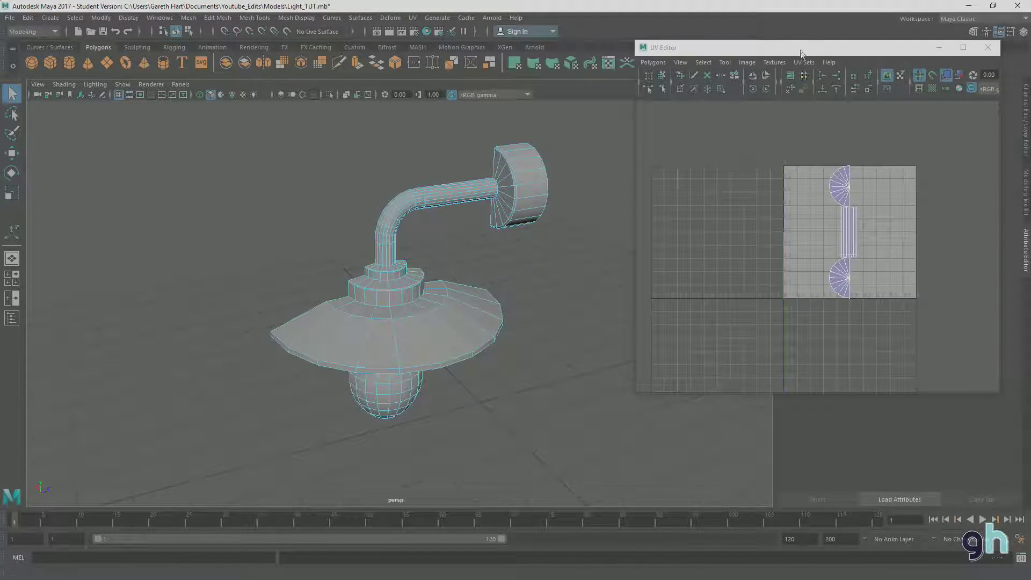
# Examine the remaining half of the lamp and its UV layout in the repositioned UV Editor
pyautogui.moveTo(801, 53); pyautogui.dragTo(771, 45)
pyautogui.scroll(4, 801, 223)
pyautogui.scroll(-2, 782, 265)
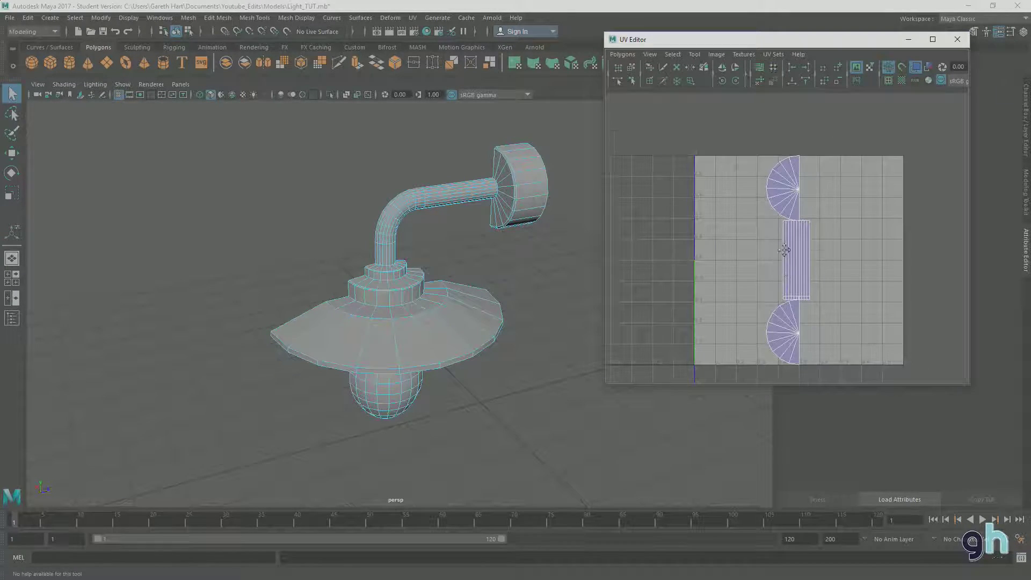
pyautogui.keyDown('alt'); pyautogui.moveTo(784, 251); pyautogui.dragTo(789, 220, button='middle'); pyautogui.keyUp('alt')
pyautogui.keyDown('alt'); pyautogui.moveTo(490, 226); pyautogui.dragTo(492, 240); pyautogui.keyUp('alt')
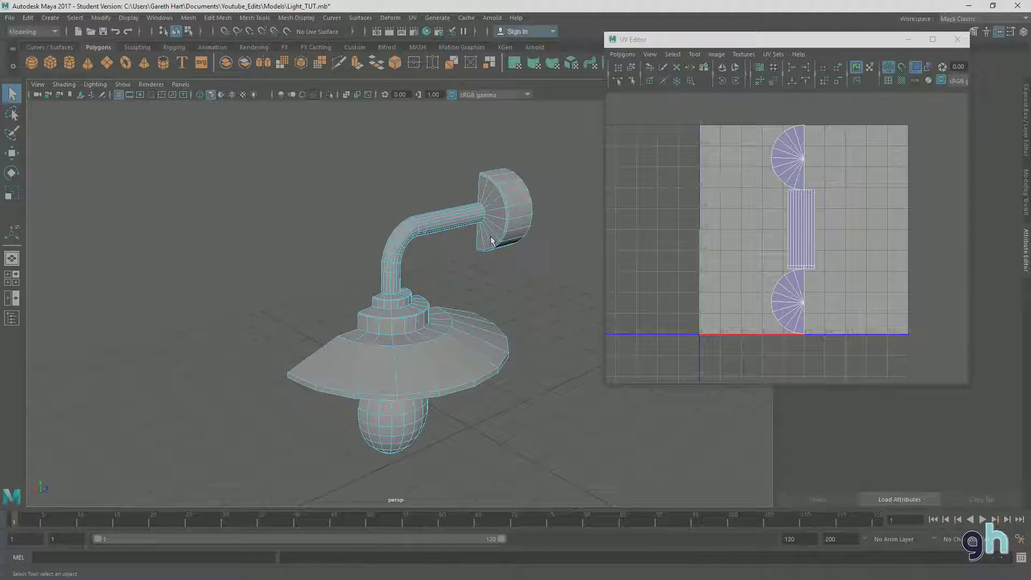
pyautogui.keyDown('alt'); pyautogui.moveTo(492, 239); pyautogui.dragTo(461, 264, button='middle'); pyautogui.keyUp('alt')
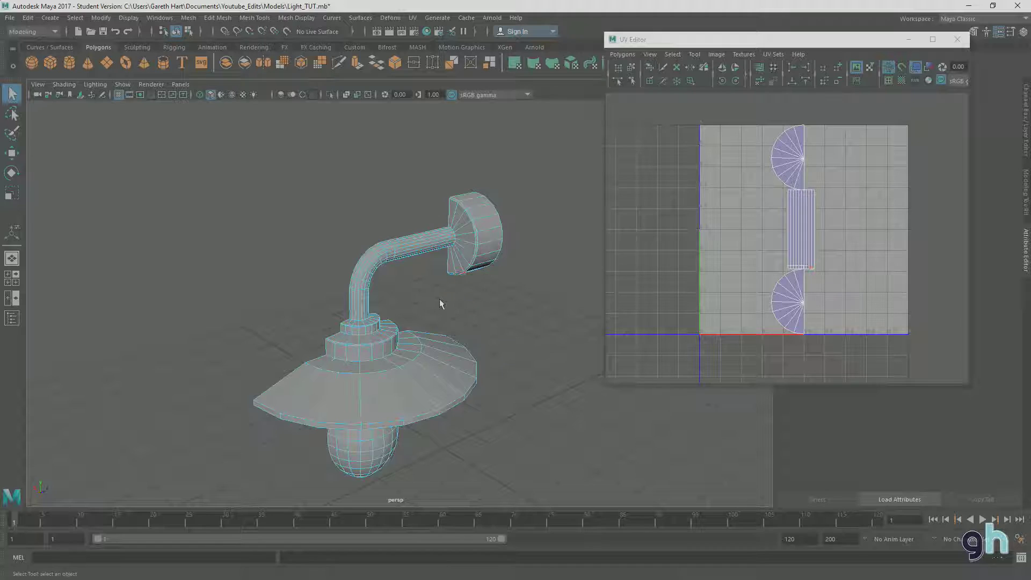
pyautogui.keyDown('alt'); pyautogui.moveTo(439, 299); pyautogui.dragTo(455, 280, button='middle'); pyautogui.keyUp('alt')
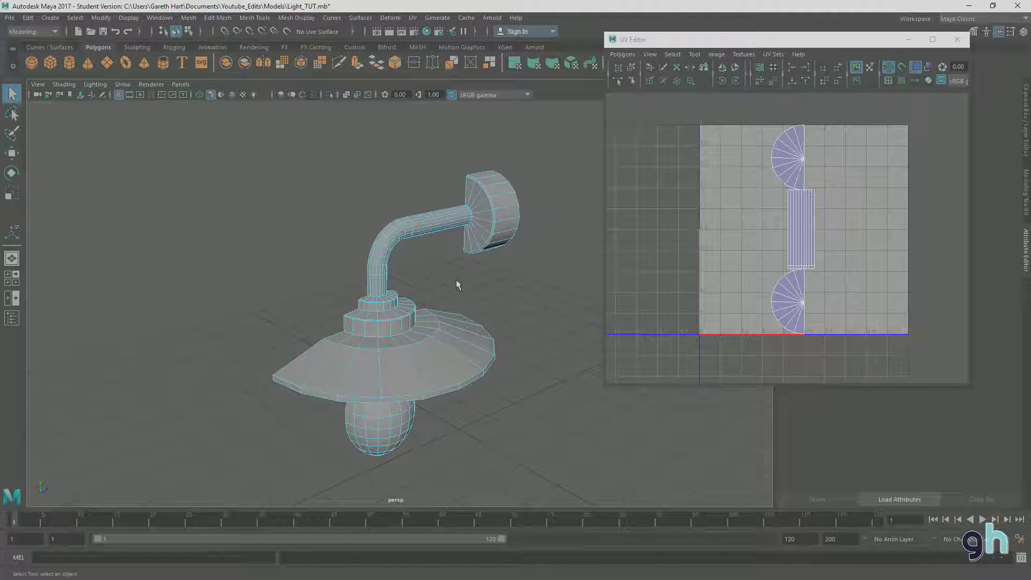
pyautogui.keyDown('alt'); pyautogui.moveTo(456, 280); pyautogui.dragTo(445, 307, button='middle'); pyautogui.keyUp('alt')
pyautogui.keyDown('alt'); pyautogui.moveTo(449, 306); pyautogui.dragTo(466, 256); pyautogui.keyUp('alt')
# Select the outer rim faces of the wall plate and apply a planar UV projection from the X axis
pyautogui.moveTo(466, 256); pyautogui.dragTo(485, 353, button='right')
pyautogui.keyDown('alt'); pyautogui.moveTo(485, 353); pyautogui.dragTo(460, 302); pyautogui.keyUp('alt')
pyautogui.moveTo(440, 172); pyautogui.dragTo(441, 173)
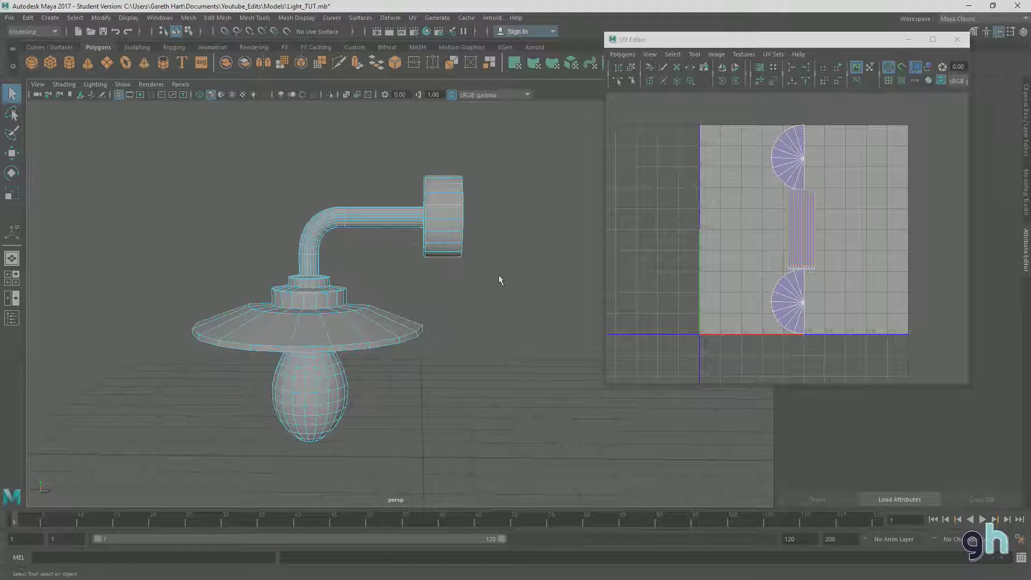
pyautogui.keyDown('alt'); pyautogui.moveTo(424, 299); pyautogui.dragTo(453, 290); pyautogui.keyUp('alt')
pyautogui.click(403, 210)
pyautogui.click(397, 261)
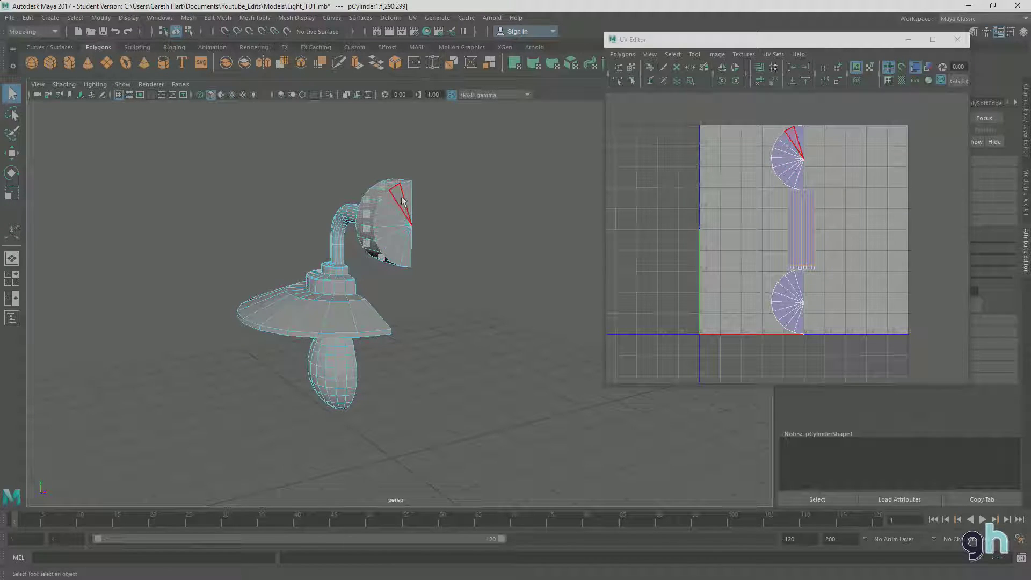
pyautogui.keyDown('alt'); pyautogui.moveTo(400, 252); pyautogui.dragTo(457, 324); pyautogui.keyUp('alt')
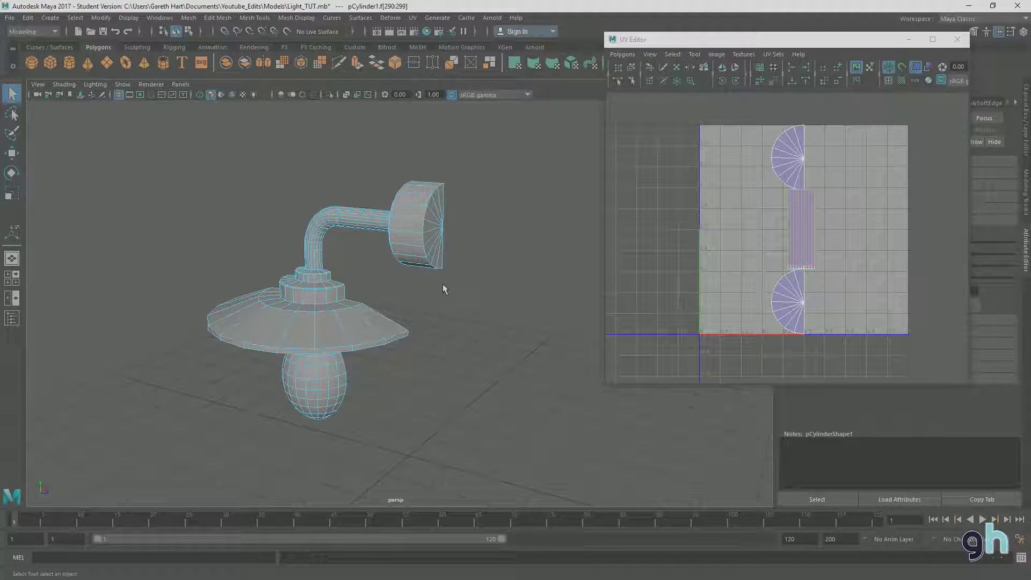
pyautogui.keyDown('alt'); pyautogui.moveTo(413, 310); pyautogui.dragTo(460, 289); pyautogui.keyUp('alt')
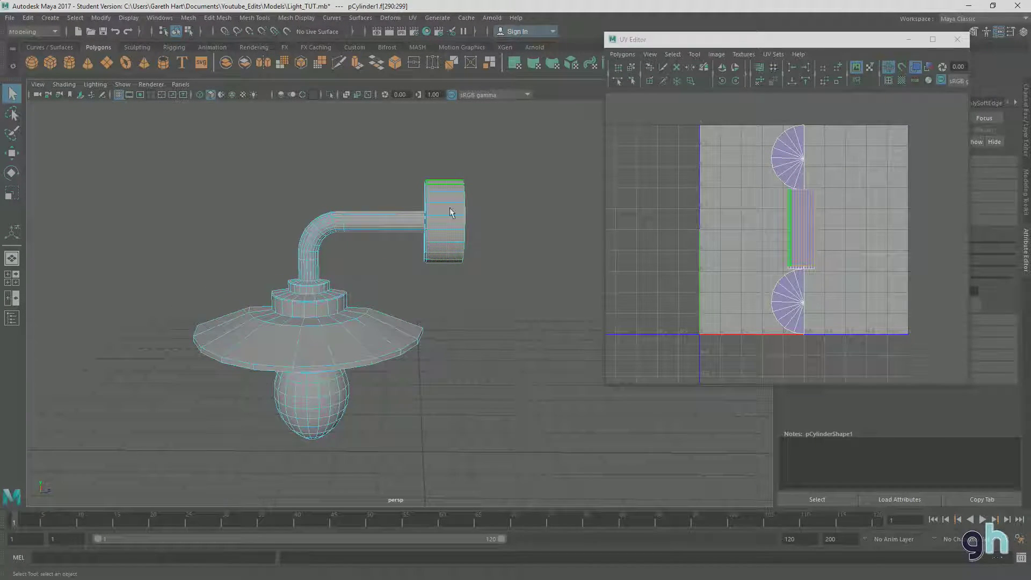
pyautogui.keyDown('alt'); pyautogui.moveTo(450, 211); pyautogui.dragTo(438, 237); pyautogui.keyUp('alt')
pyautogui.click(412, 17)
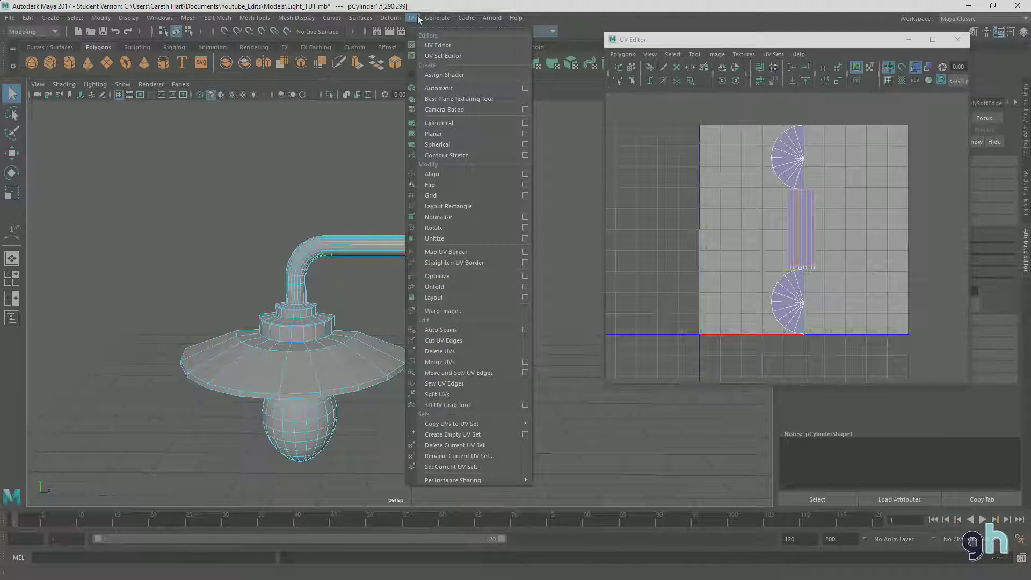
pyautogui.click(525, 133)
pyautogui.keyDown('alt'); pyautogui.moveTo(460, 260); pyautogui.dragTo(428, 299); pyautogui.keyUp('alt')
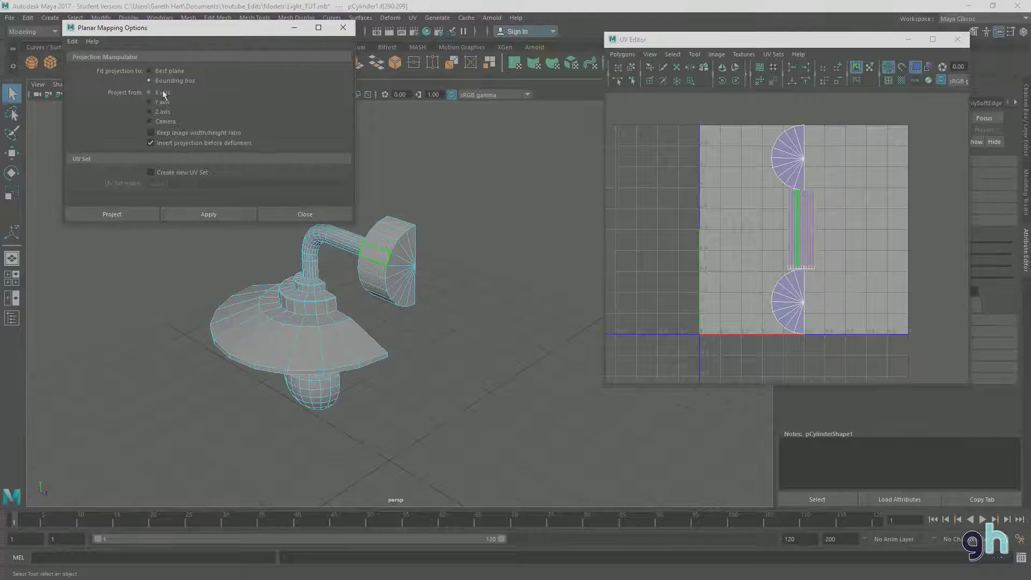
pyautogui.click(197, 217)
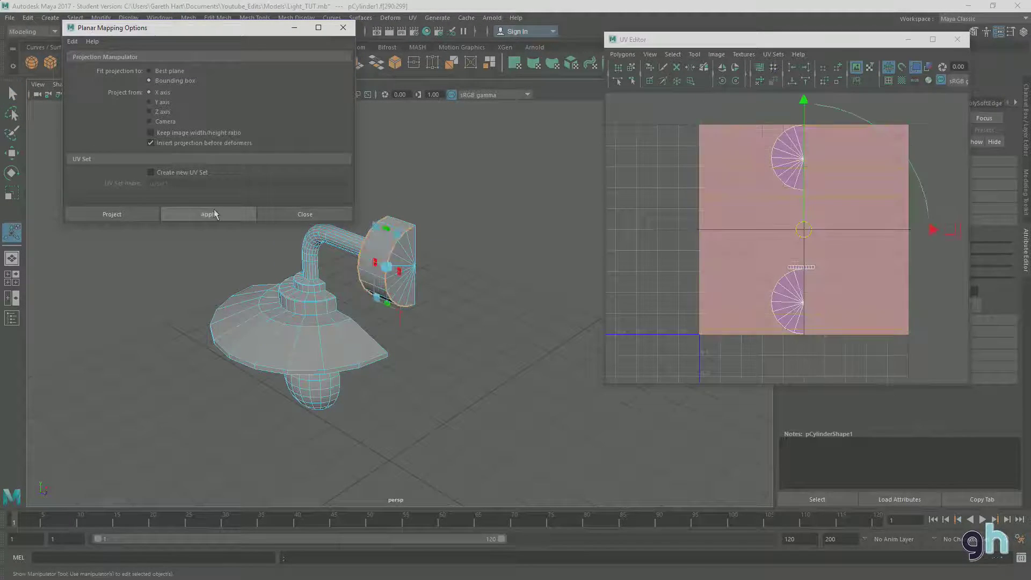
# Scale down the rim's projected UV shell and move it outside the UV tile, into the empty grid on its left
pyautogui.keyDown('alt'); pyautogui.moveTo(742, 215); pyautogui.dragTo(773, 221, button='middle'); pyautogui.keyUp('alt')
pyautogui.scroll(-3, 775, 226)
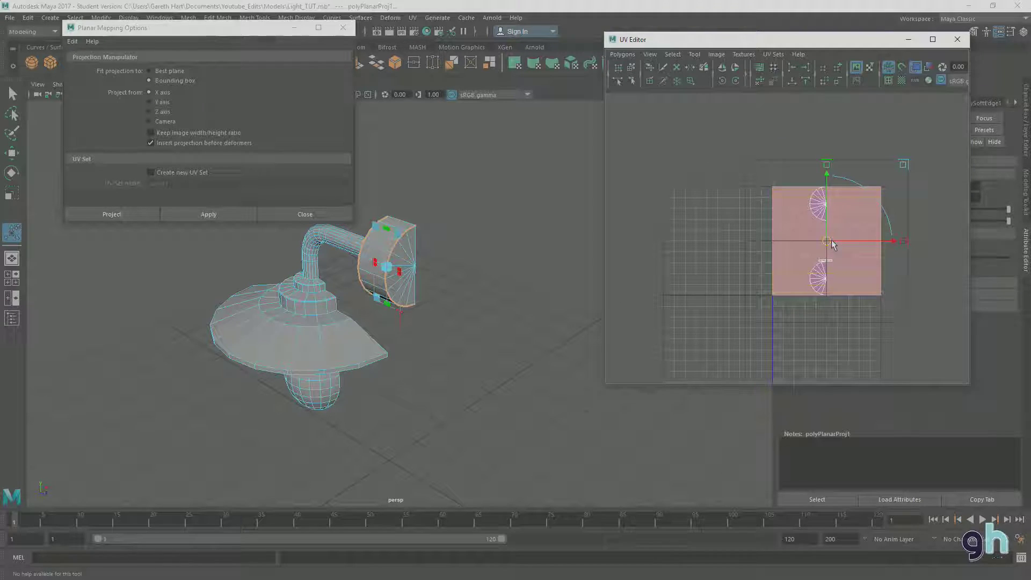
pyautogui.moveTo(800, 246); pyautogui.dragTo(663, 222)
pyautogui.press('r')
pyautogui.scroll(1, 720, 258)
pyautogui.scroll(2, 719, 258)
pyautogui.press('w')
pyautogui.keyDown('alt'); pyautogui.moveTo(638, 270); pyautogui.dragTo(672, 267, button='middle'); pyautogui.keyUp('alt')
pyautogui.moveTo(690, 221); pyautogui.dragTo(666, 210)
pyautogui.press('w')
# Select the front faces and bevel of the wall plate around the pipe and apply a planar UV projection from the Z axis
pyautogui.keyDown('alt'); pyautogui.moveTo(487, 322); pyautogui.dragTo(407, 161); pyautogui.keyUp('alt')
pyautogui.moveTo(395, 277); pyautogui.dragTo(398, 189)
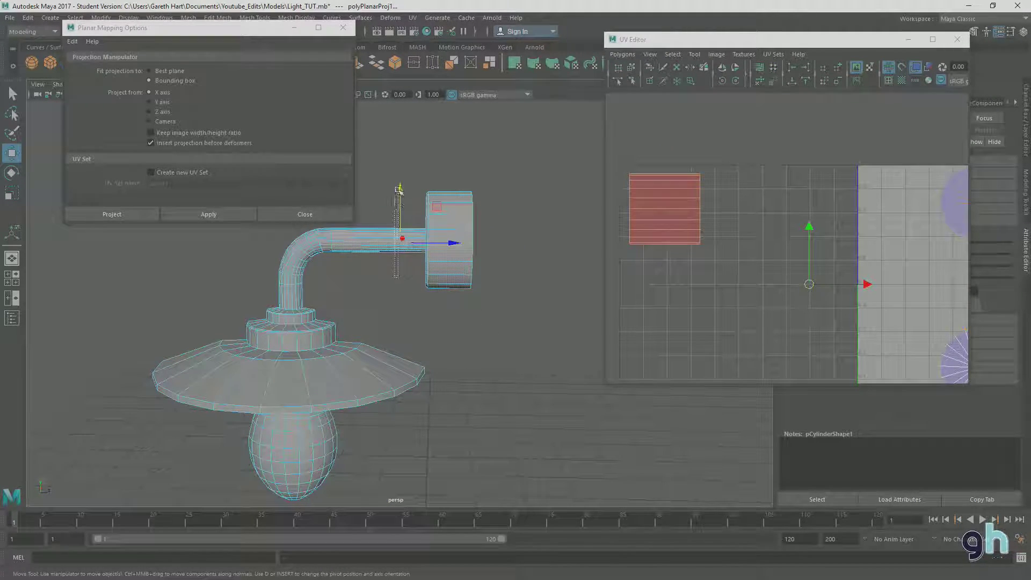
pyautogui.keyDown('alt'); pyautogui.moveTo(453, 156); pyautogui.dragTo(460, 293); pyautogui.keyUp('alt')
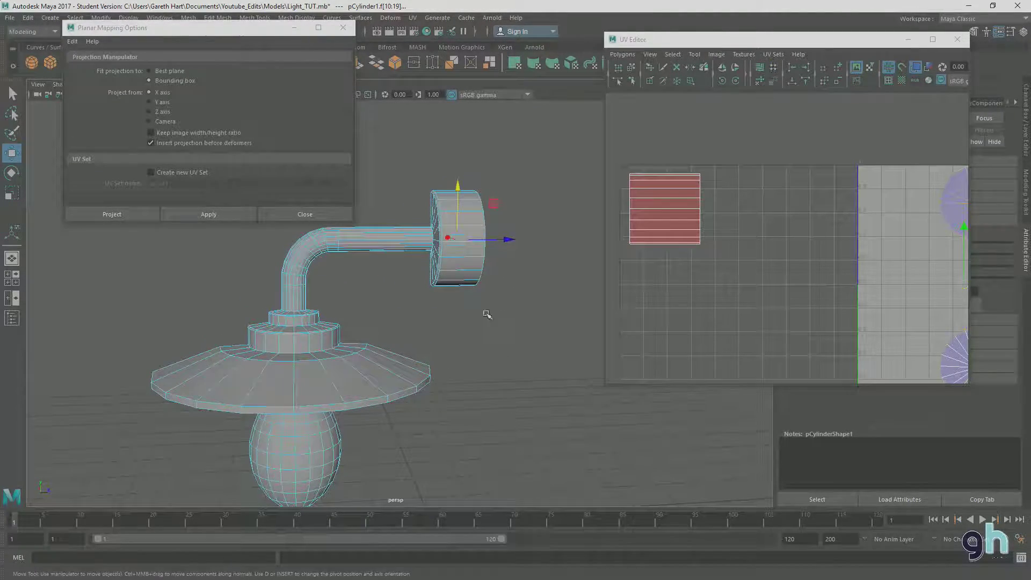
pyautogui.click(520, 333)
pyautogui.moveTo(521, 334); pyautogui.dragTo(432, 202)
pyautogui.keyDown('alt'); pyautogui.moveTo(471, 301); pyautogui.dragTo(475, 325); pyautogui.keyUp('alt')
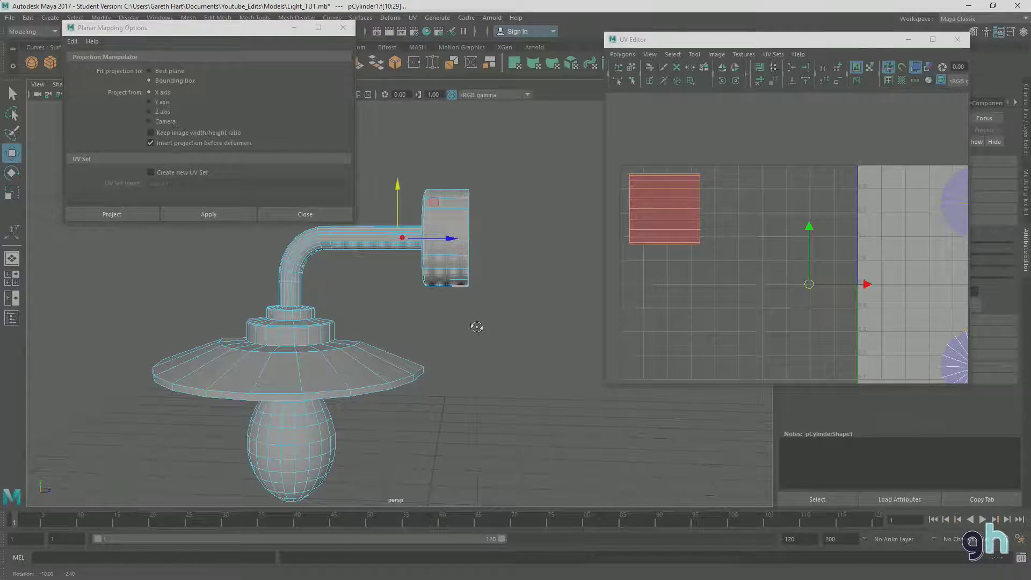
pyautogui.keyDown('alt'); pyautogui.moveTo(428, 301); pyautogui.dragTo(438, 307); pyautogui.keyUp('alt')
pyautogui.keyDown('ctrl'); pyautogui.moveTo(383, 268); pyautogui.dragTo(421, 285); pyautogui.keyUp('ctrl')
pyautogui.scroll(3, 449, 275)
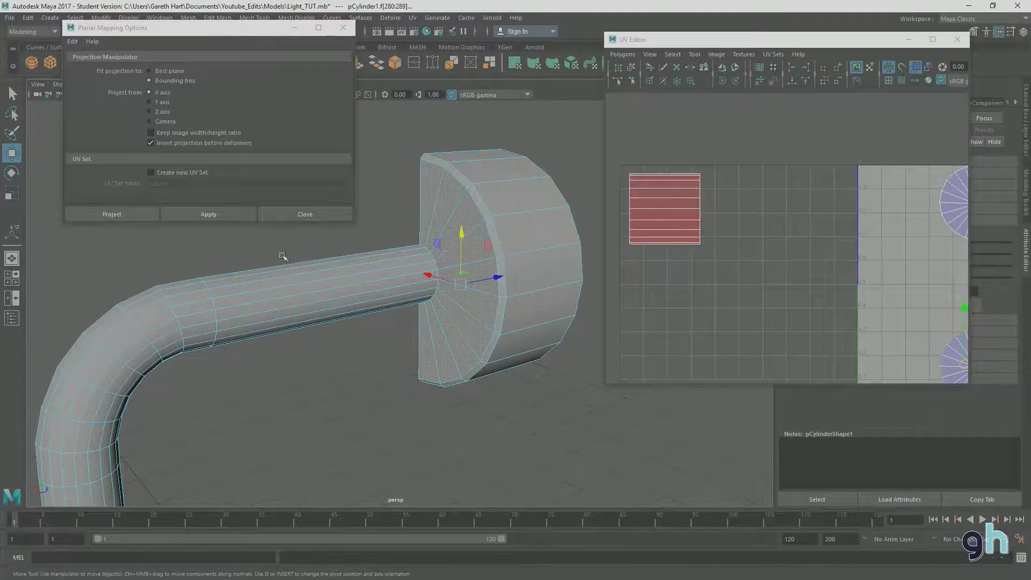
pyautogui.keyDown('alt'); pyautogui.moveTo(301, 324); pyautogui.dragTo(333, 374); pyautogui.keyUp('alt')
pyautogui.click(149, 112)
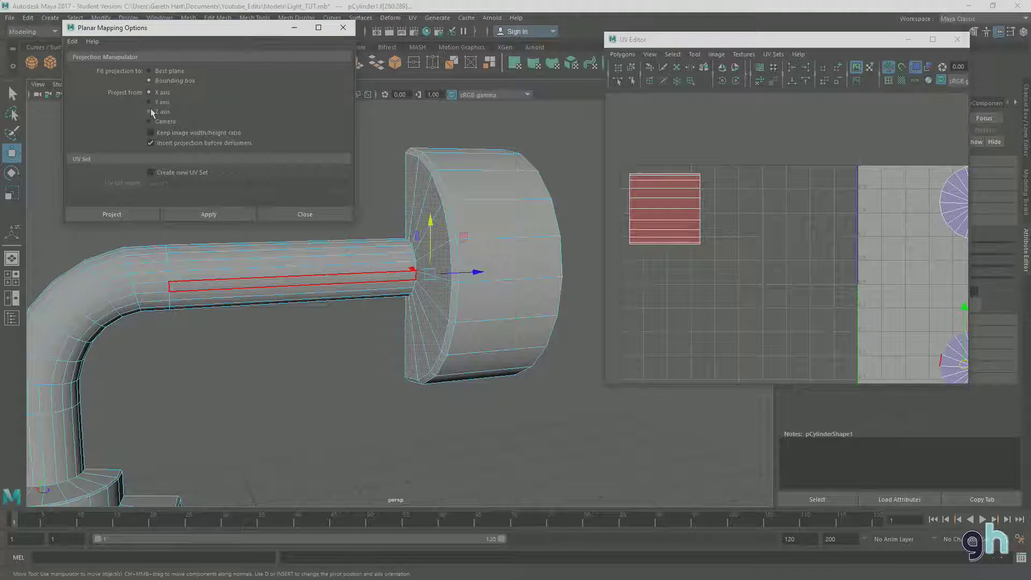
pyautogui.click(203, 214)
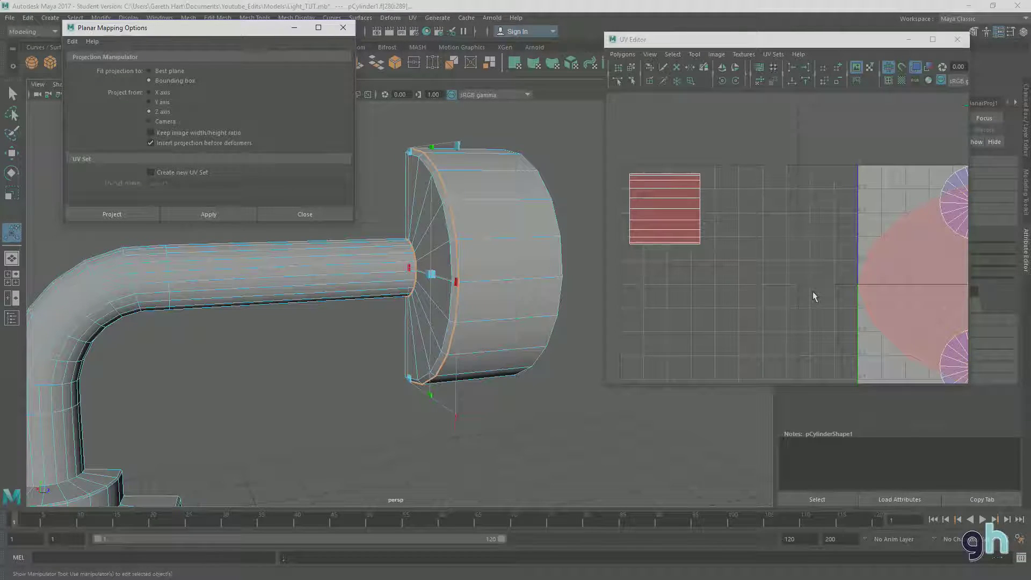
# Narrow the wall plate's front UV shell into a half-disc and move it outside the UV tile, below the rim shell
pyautogui.scroll(-3, 811, 291)
pyautogui.keyDown('alt'); pyautogui.moveTo(810, 291); pyautogui.dragTo(784, 270, button='middle'); pyautogui.keyUp('alt')
pyautogui.press('r')
pyautogui.moveTo(930, 253); pyautogui.dragTo(690, 327)
pyautogui.press('w')
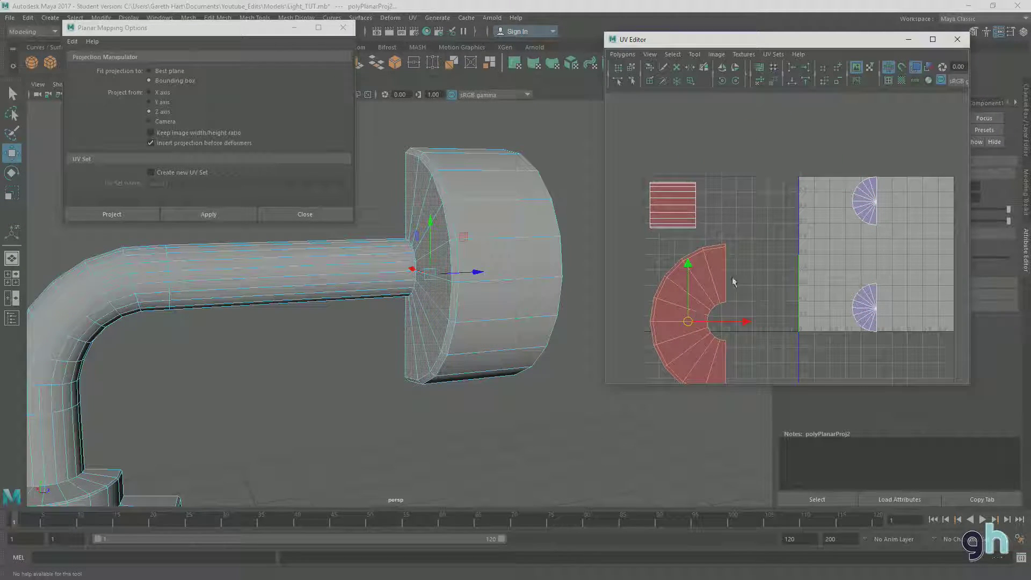
# Select all UVs of the wall plate's rim shell and spread them out with the Unfold UV tool
pyautogui.keyDown('alt'); pyautogui.moveTo(338, 320); pyautogui.dragTo(504, 252); pyautogui.keyUp('alt')
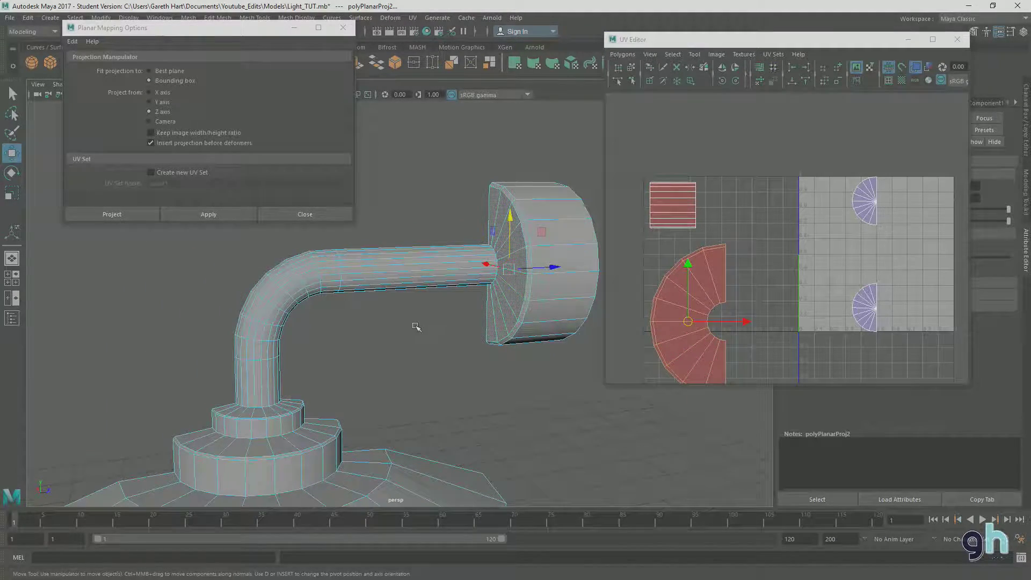
pyautogui.keyDown('alt'); pyautogui.moveTo(416, 327); pyautogui.dragTo(465, 307, button='middle'); pyautogui.keyUp('alt')
pyautogui.scroll(5, 660, 231)
pyautogui.keyDown('alt'); pyautogui.moveTo(660, 201); pyautogui.dragTo(858, 256, button='middle'); pyautogui.keyUp('alt')
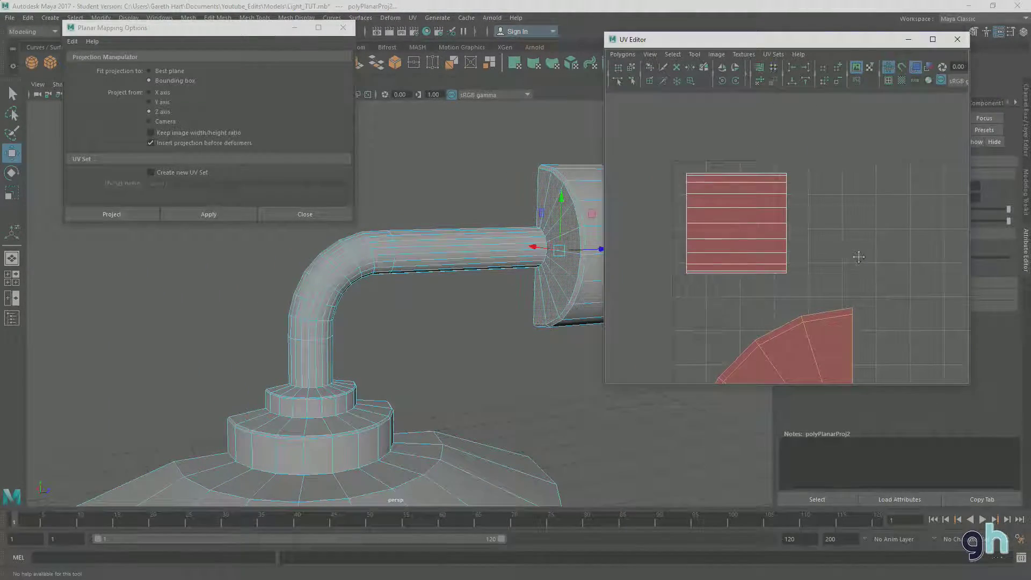
pyautogui.scroll(-3, 786, 238)
pyautogui.moveTo(750, 219); pyautogui.dragTo(689, 199, button='right')
pyautogui.moveTo(675, 164); pyautogui.dragTo(804, 264)
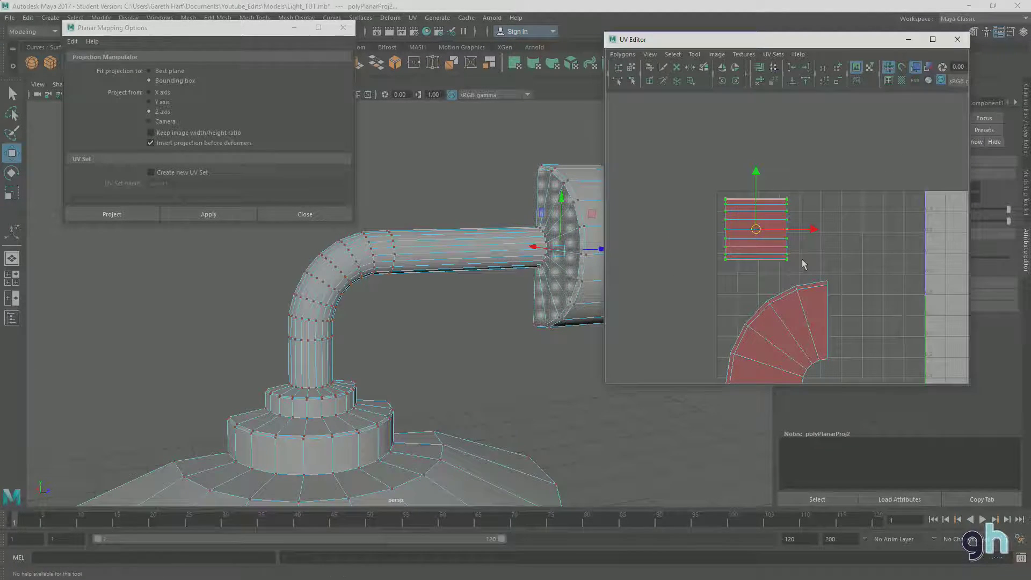
pyautogui.click(649, 69)
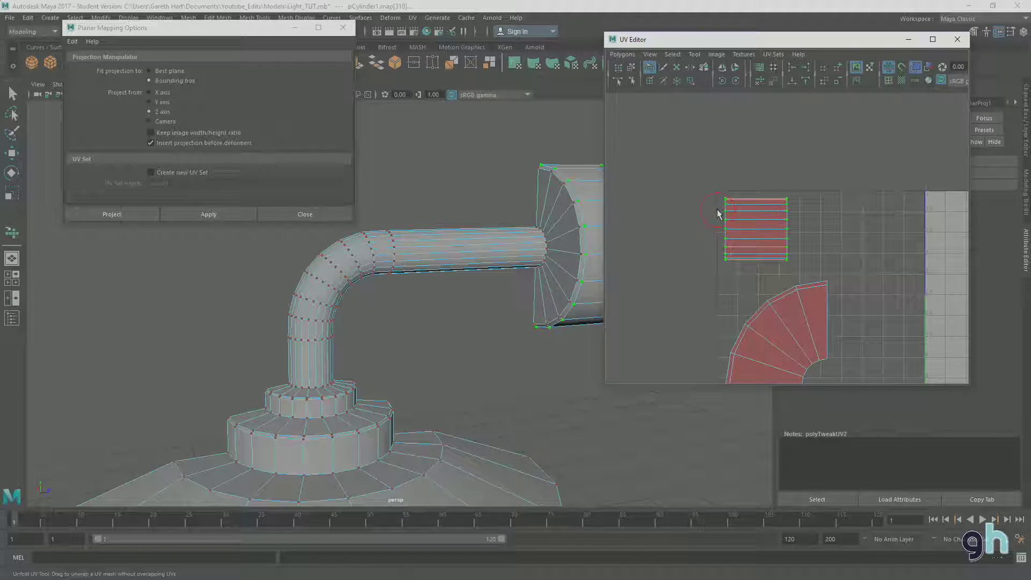
pyautogui.moveTo(727, 209)
pyautogui.mouseDown()
pyautogui.moveTo(740, 231)
pyautogui.moveTo(714, 202)
pyautogui.moveTo(766, 246)
pyautogui.moveTo(699, 249)
pyautogui.moveTo(775, 244)
pyautogui.moveTo(747, 183)
pyautogui.moveTo(690, 218)
pyautogui.moveTo(686, 200)
pyautogui.moveTo(766, 234)
pyautogui.mouseUp()
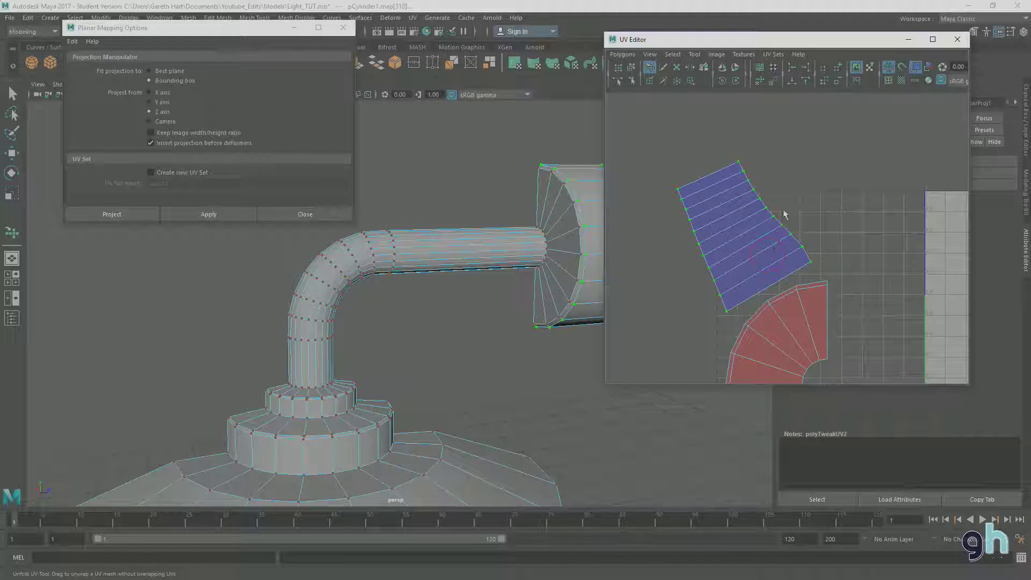
# Move the unfolded rim shell upward and rotate it so its strips stand roughly upright above the half-disc shell
pyautogui.press('w')
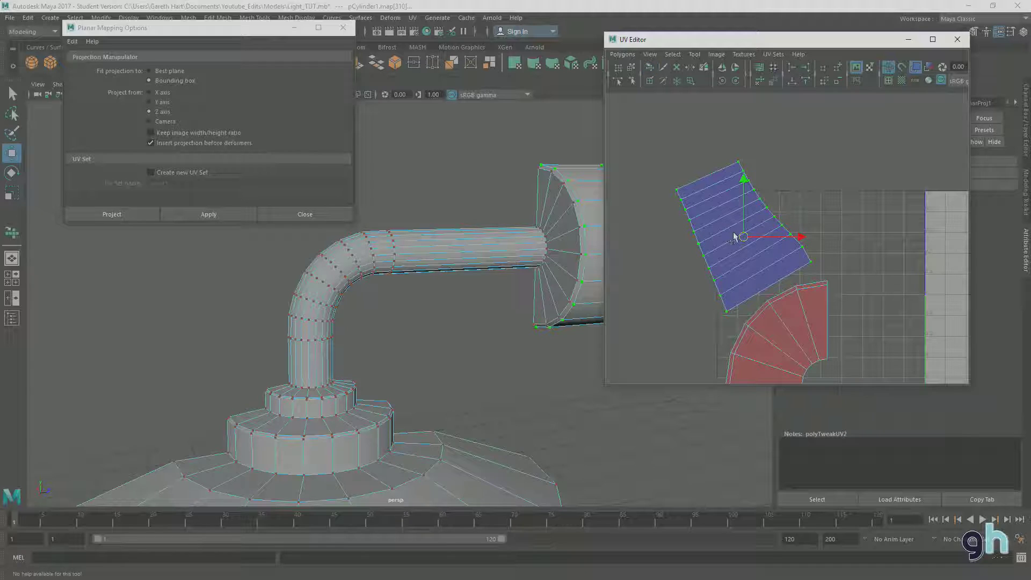
pyautogui.moveTo(745, 237); pyautogui.dragTo(757, 185)
pyautogui.press('e')
pyautogui.moveTo(741, 243); pyautogui.dragTo(795, 229)
# Flatten the upper and lower rows of the rim shell's UVs into straight horizontal lines by scaling them vertically
pyautogui.moveTo(713, 182); pyautogui.dragTo(659, 138, button='right')
pyautogui.moveTo(866, 178); pyautogui.dragTo(663, 106)
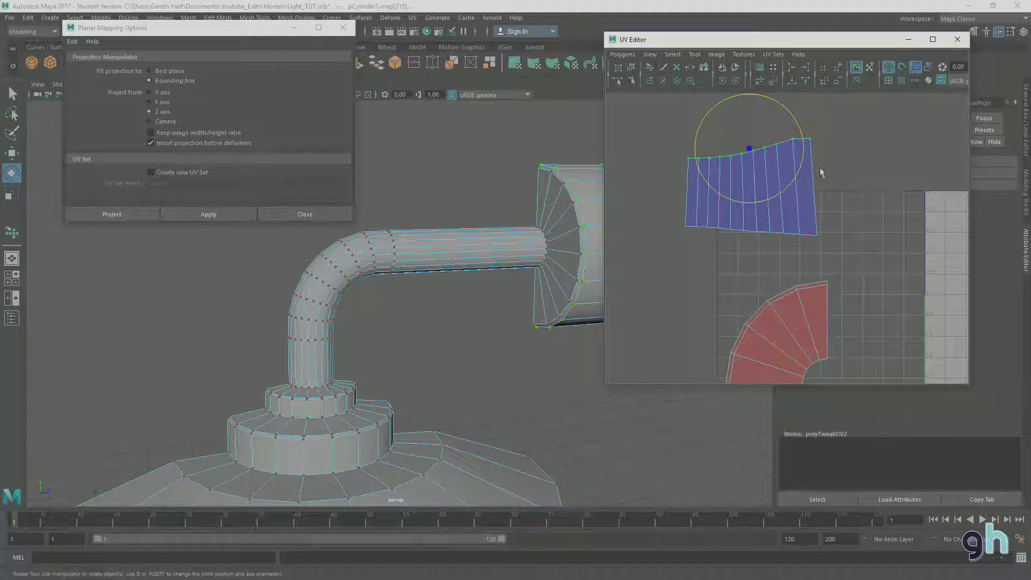
pyautogui.press('r')
pyautogui.moveTo(748, 93); pyautogui.dragTo(754, 152)
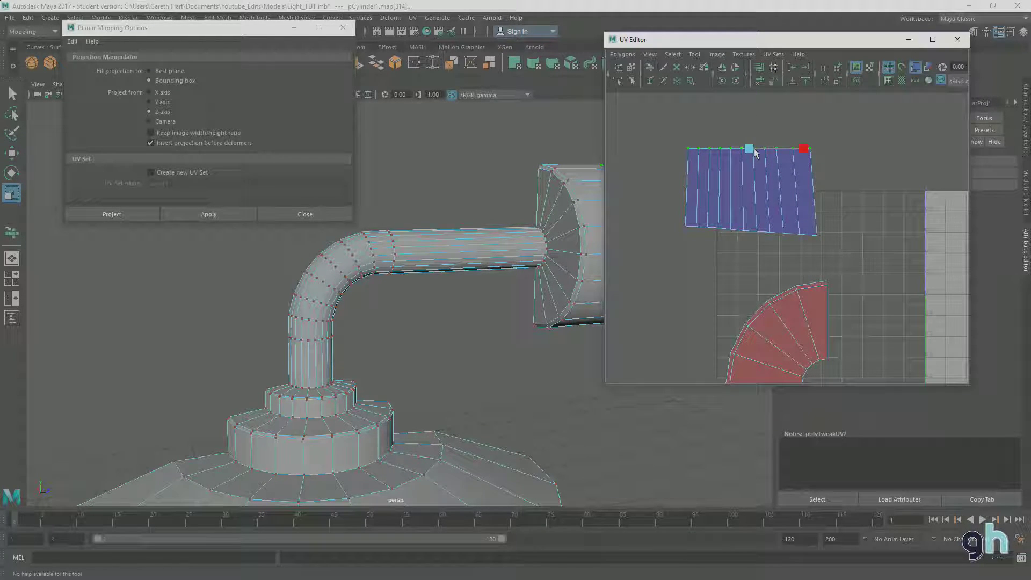
pyautogui.moveTo(672, 215); pyautogui.dragTo(853, 260)
pyautogui.moveTo(752, 178); pyautogui.dragTo(756, 234)
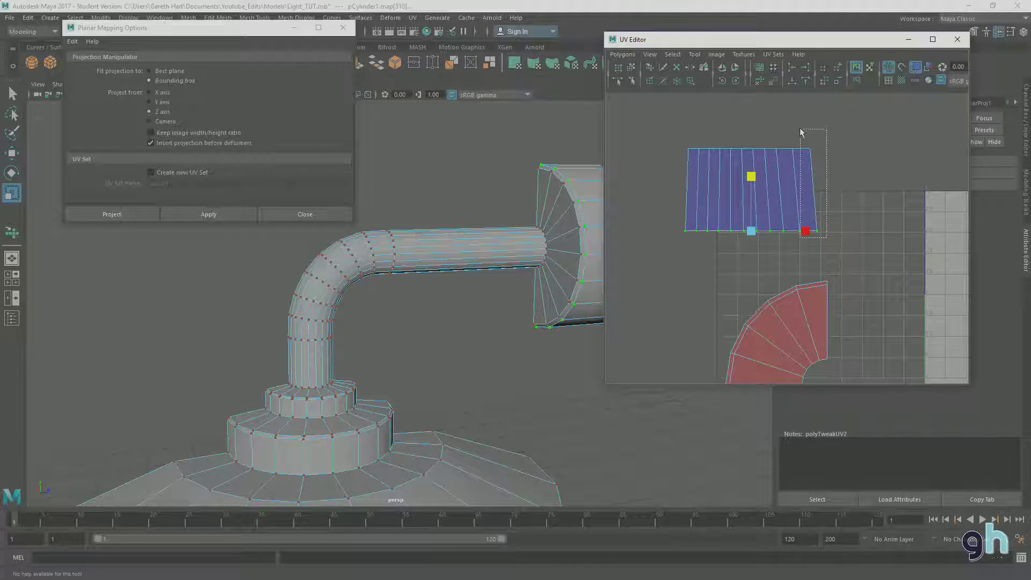
# Straighten the rim shell's right border and the two neighbouring UV columns into vertical lines by scaling them horizontally
pyautogui.moveTo(809, 127); pyautogui.dragTo(829, 238)
pyautogui.moveTo(868, 190); pyautogui.dragTo(818, 197)
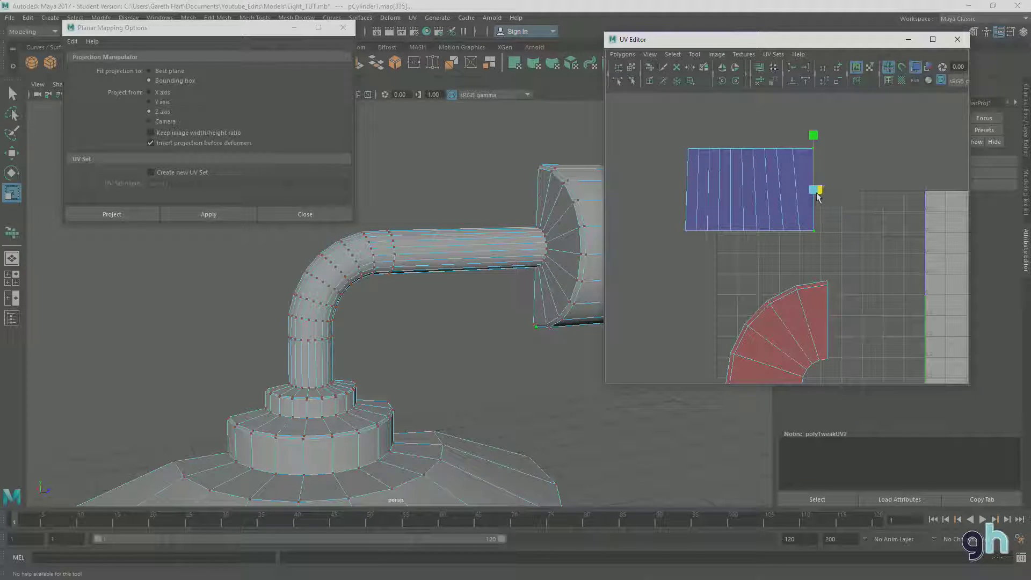
pyautogui.moveTo(789, 132); pyautogui.dragTo(804, 248)
pyautogui.moveTo(812, 198); pyautogui.dragTo(800, 200)
pyautogui.moveTo(771, 138); pyautogui.dragTo(794, 247)
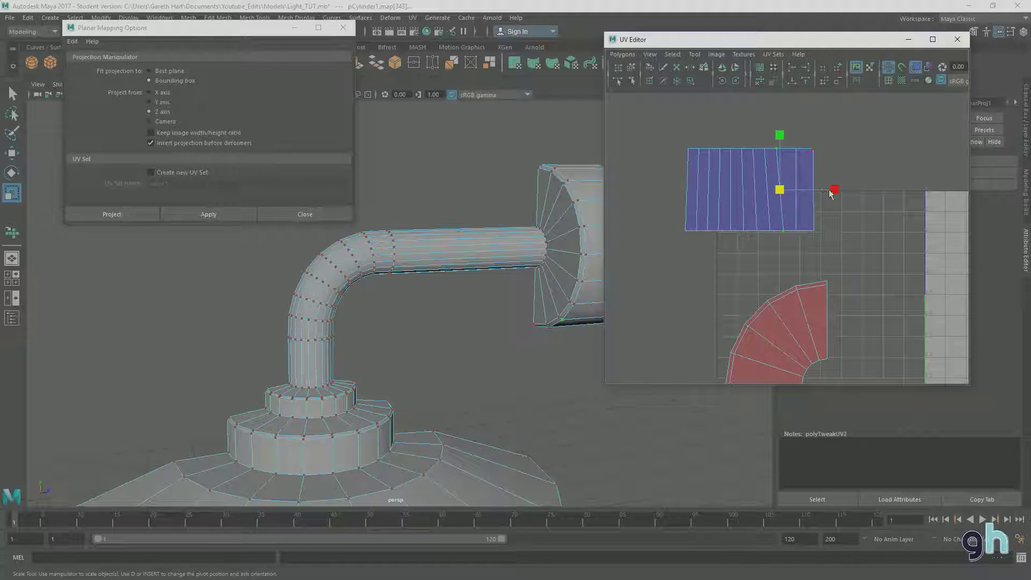
pyautogui.moveTo(830, 193); pyautogui.dragTo(782, 198)
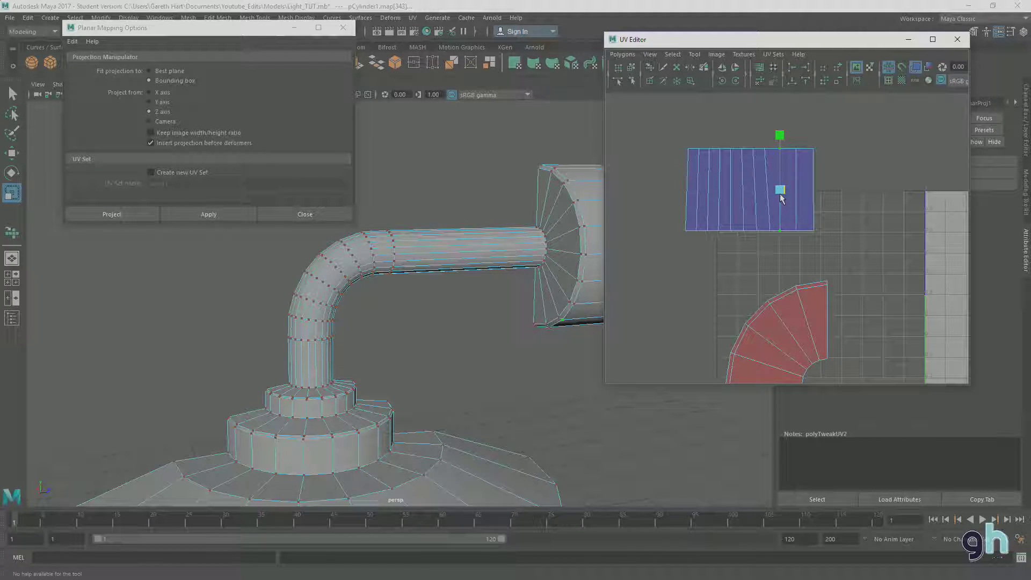
# Shift the third UV column from the right slightly left, then scale the middle columns and the shell's left border into vertical lines
pyautogui.press('w')
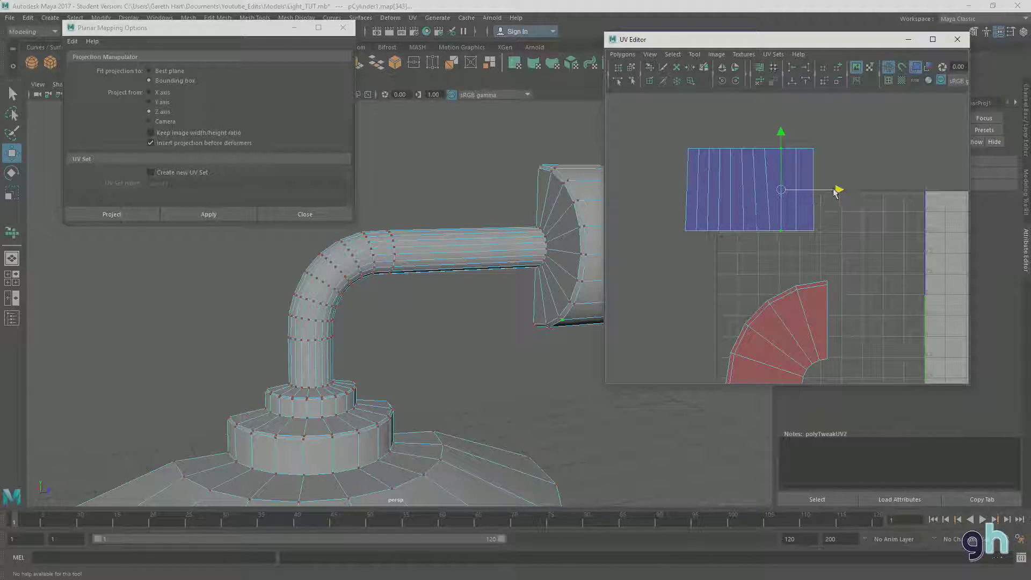
pyautogui.moveTo(781, 190); pyautogui.dragTo(768, 191)
pyautogui.press('r')
pyautogui.moveTo(747, 143); pyautogui.dragTo(766, 239)
pyautogui.moveTo(787, 190); pyautogui.dragTo(756, 200)
pyautogui.moveTo(735, 134); pyautogui.dragTo(749, 244)
pyautogui.moveTo(793, 192); pyautogui.dragTo(694, 245)
pyautogui.moveTo(741, 191); pyautogui.dragTo(691, 196)
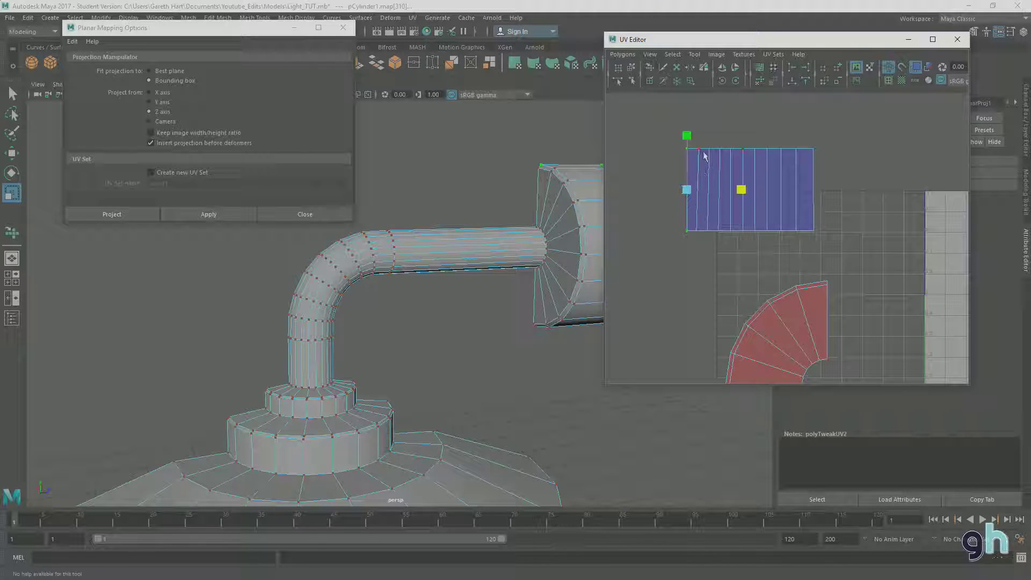
pyautogui.moveTo(687, 135); pyautogui.dragTo(708, 247)
pyautogui.hotkey('ctrl', 'z')
pyautogui.hotkey('ctrl', 'z')
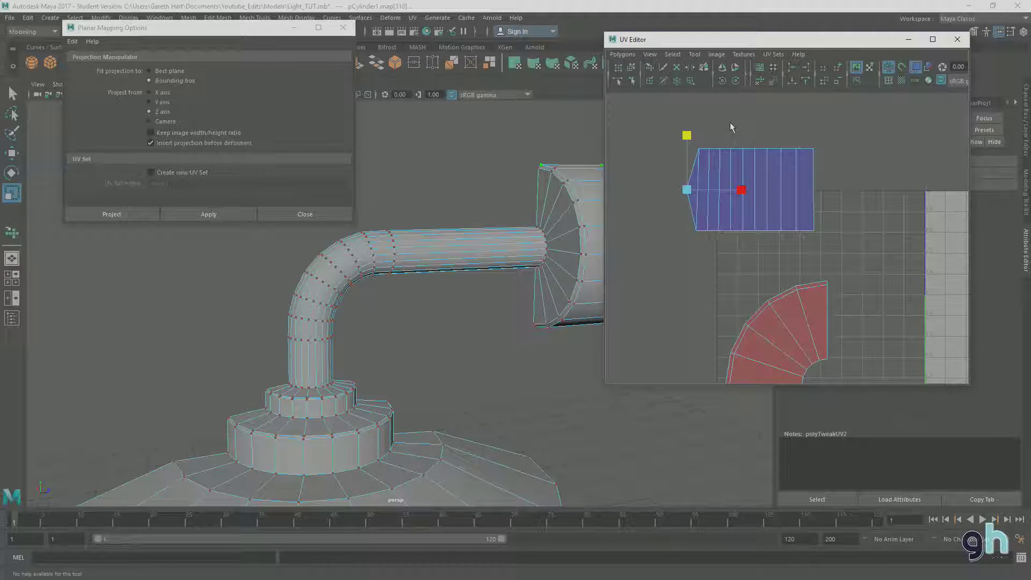
pyautogui.hotkey('ctrl', 'z')
# Straighten the last slanted UV columns near the rim shell's left border into vertical lines by scaling them horizontally
pyautogui.moveTo(714, 140); pyautogui.dragTo(721, 239)
pyautogui.click(767, 185)
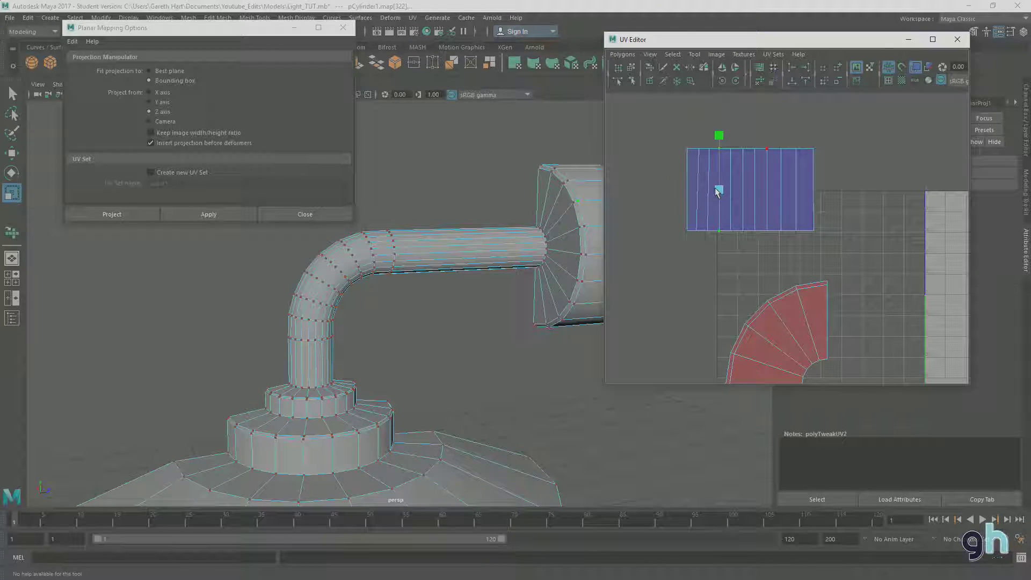
pyautogui.moveTo(706, 134); pyautogui.dragTo(710, 236)
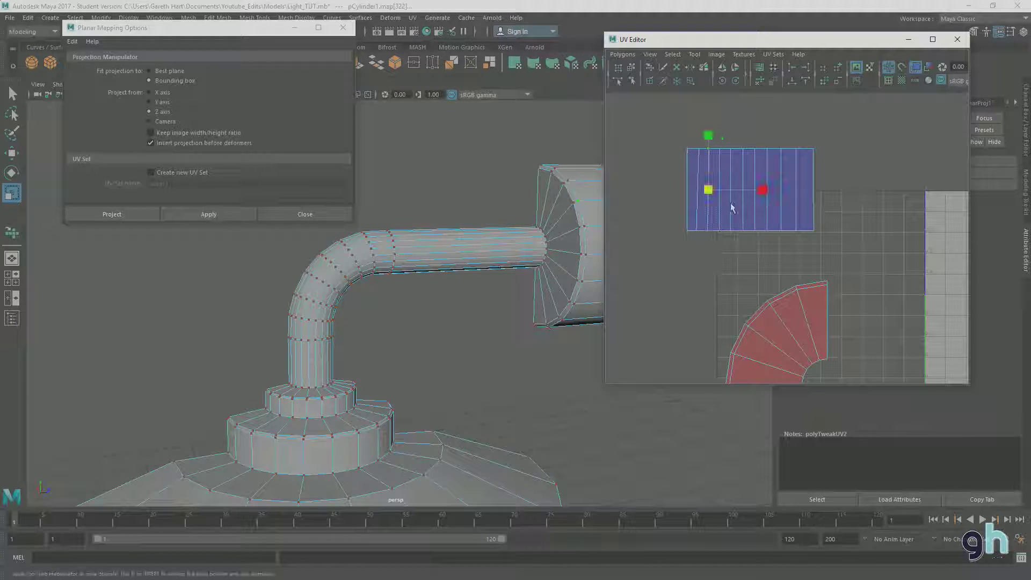
pyautogui.moveTo(758, 194); pyautogui.dragTo(712, 194)
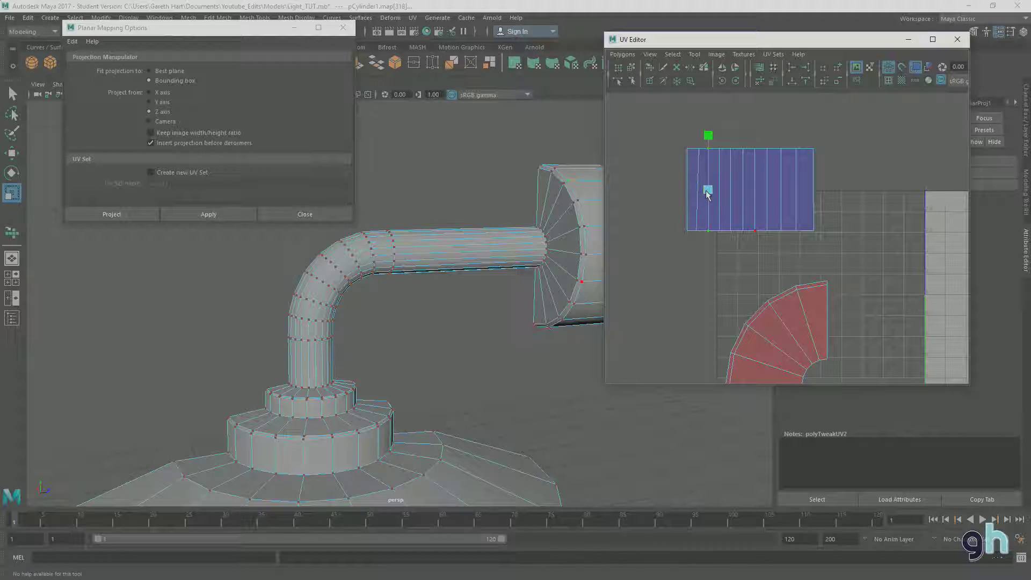
pyautogui.moveTo(692, 132); pyautogui.dragTo(701, 239)
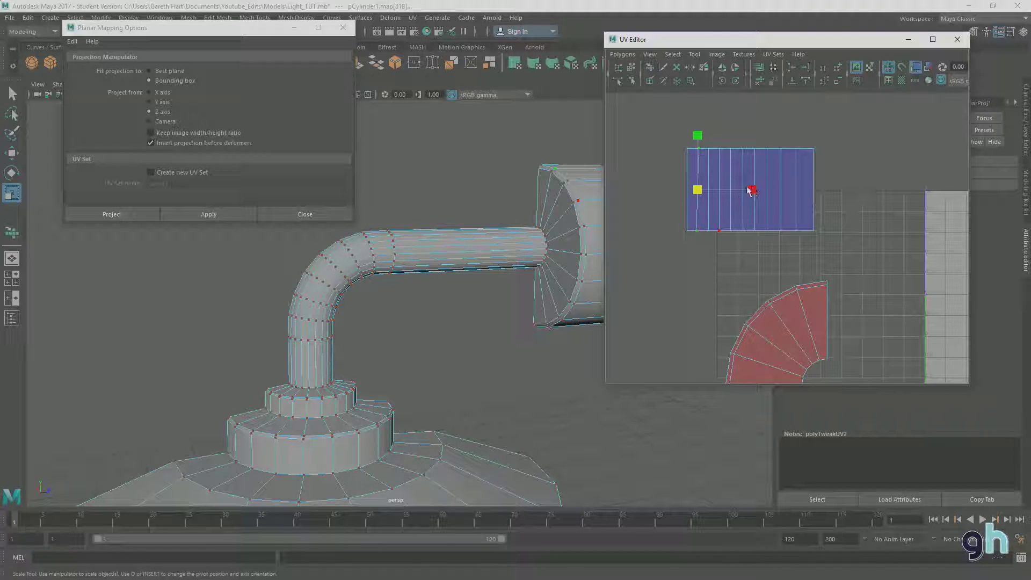
pyautogui.click(717, 215)
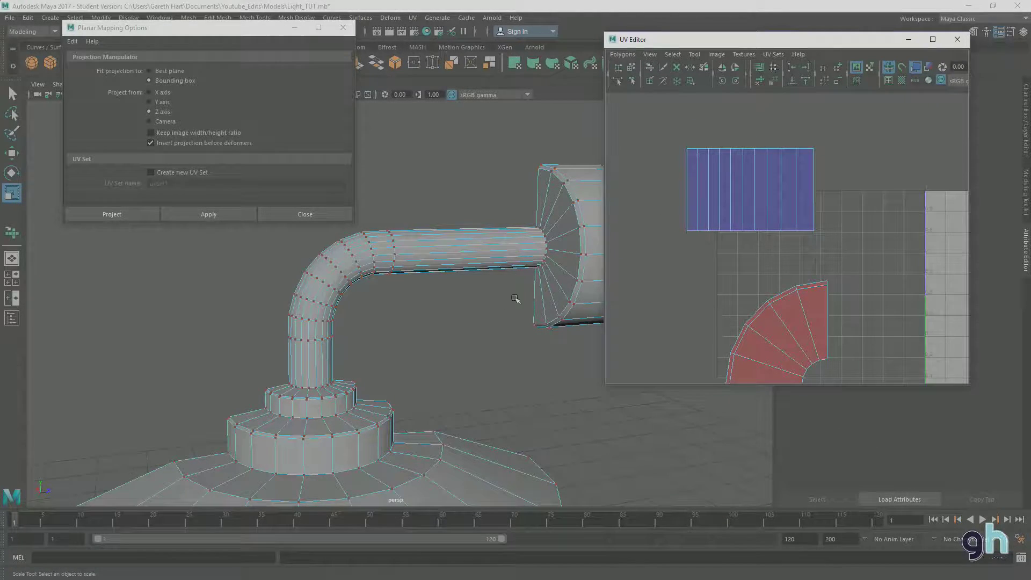
# Select the faces of the bent pipe between wall plate and lamp base and apply a planar UV projection from the X axis
pyautogui.scroll(-2, 515, 299)
pyautogui.keyDown('alt'); pyautogui.moveTo(497, 287); pyautogui.dragTo(477, 242); pyautogui.keyUp('alt')
pyautogui.moveTo(469, 237); pyautogui.dragTo(479, 263, button='right')
pyautogui.scroll(2, 479, 263)
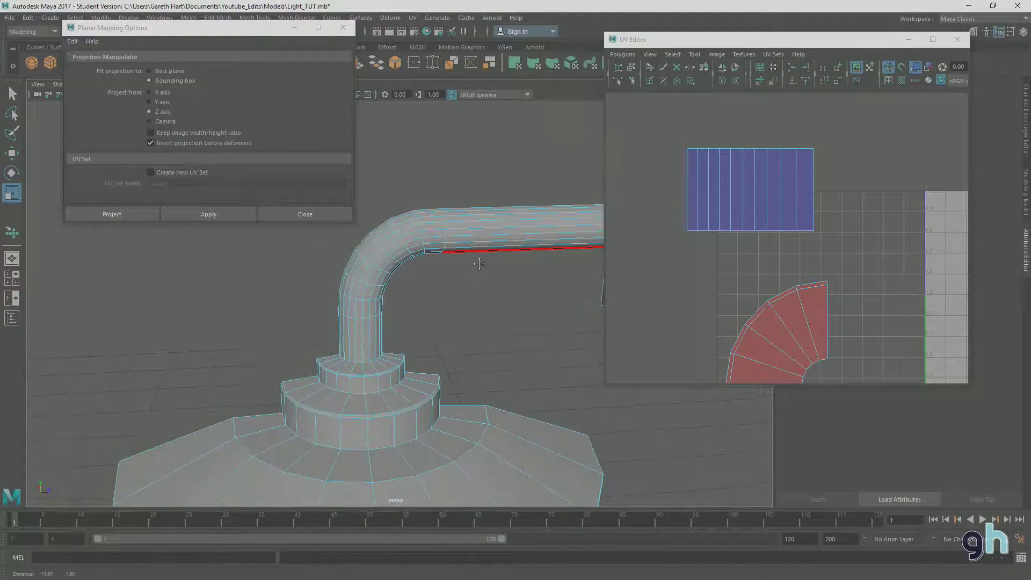
pyautogui.keyDown('alt'); pyautogui.moveTo(486, 329); pyautogui.dragTo(490, 306); pyautogui.keyUp('alt')
pyautogui.scroll(-3, 483, 279)
pyautogui.keyDown('alt'); pyautogui.moveTo(483, 279); pyautogui.dragTo(510, 306, button='middle'); pyautogui.keyUp('alt')
pyautogui.moveTo(379, 254); pyautogui.dragTo(446, 333)
pyautogui.keyDown('alt'); pyautogui.moveTo(416, 298); pyautogui.dragTo(431, 271, button='middle'); pyautogui.keyUp('alt')
pyautogui.moveTo(395, 224); pyautogui.dragTo(376, 309)
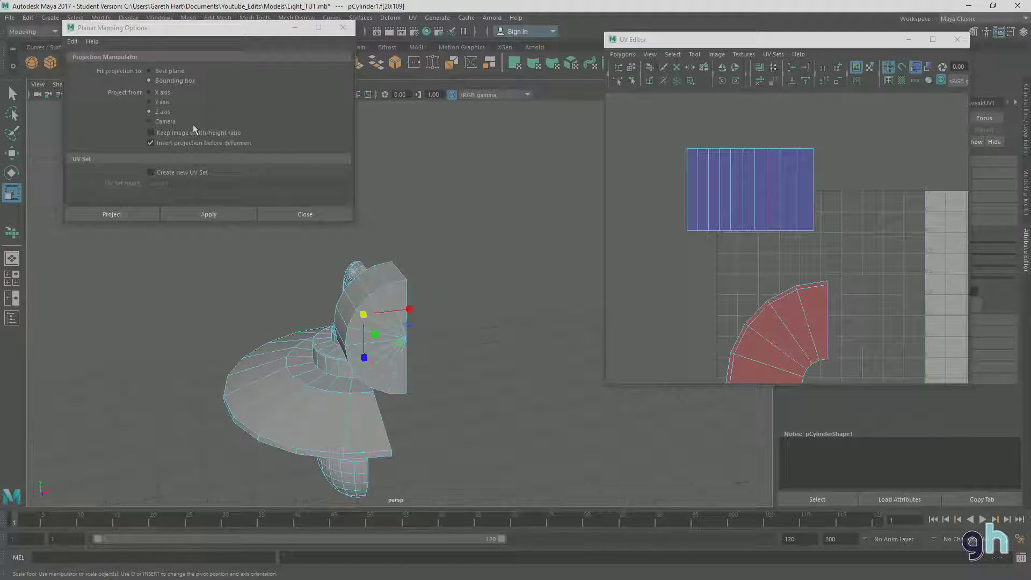
pyautogui.click(150, 92)
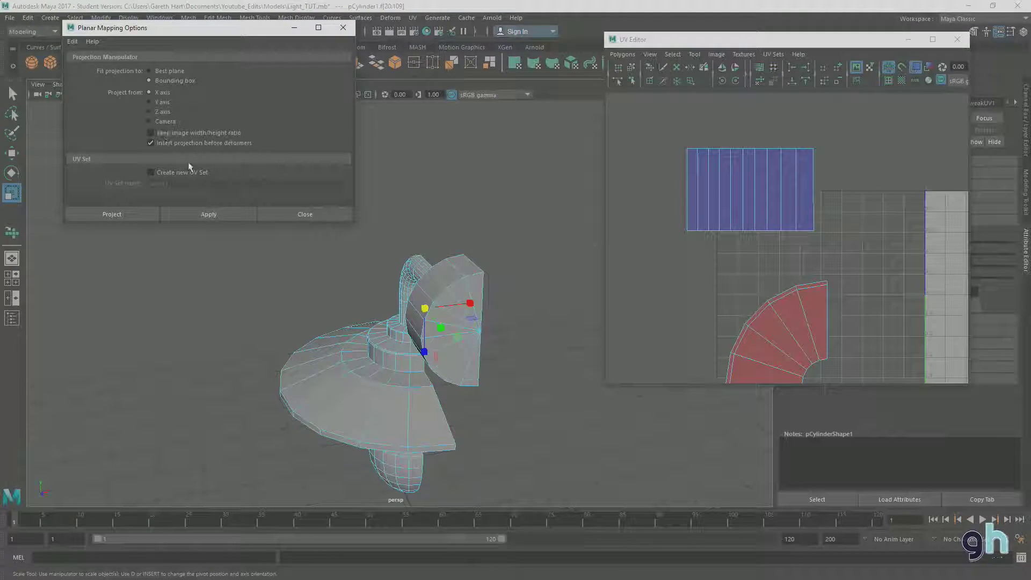
pyautogui.click(209, 214)
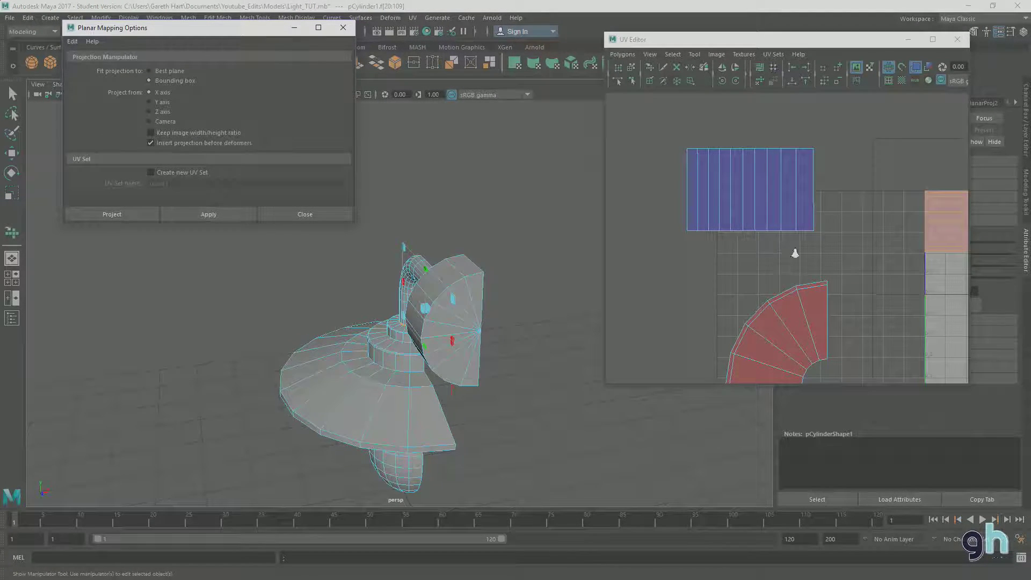
# Move the pipe's projected UV shell out of the UV tile into the empty space on its right
pyautogui.scroll(-2, 749, 239)
pyautogui.keyDown('alt'); pyautogui.moveTo(749, 239); pyautogui.dragTo(646, 223, button='middle'); pyautogui.keyUp('alt')
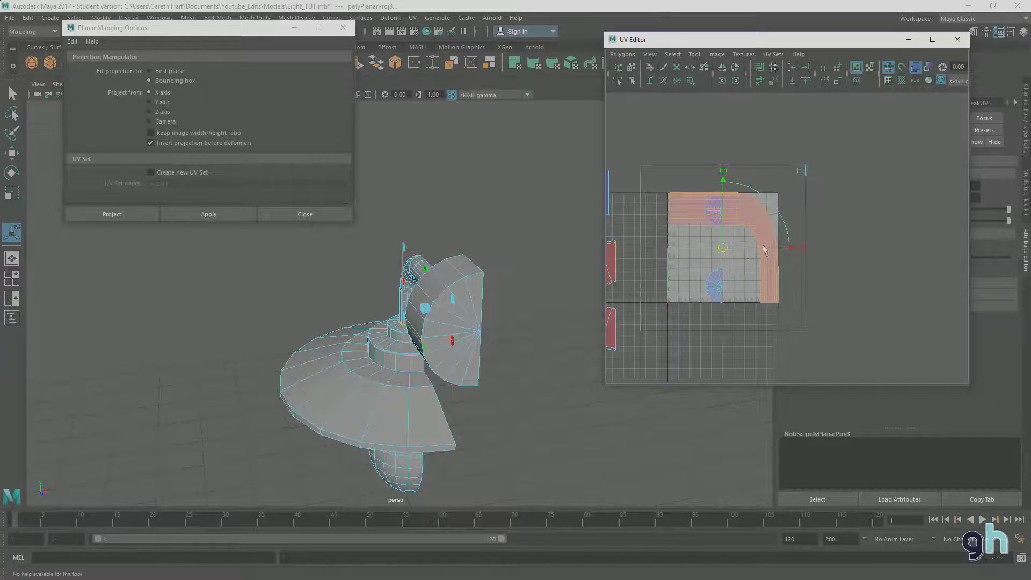
pyautogui.moveTo(723, 248); pyautogui.dragTo(875, 237)
pyautogui.keyDown('alt'); pyautogui.moveTo(836, 224); pyautogui.dragTo(803, 243, button='middle'); pyautogui.keyUp('alt')
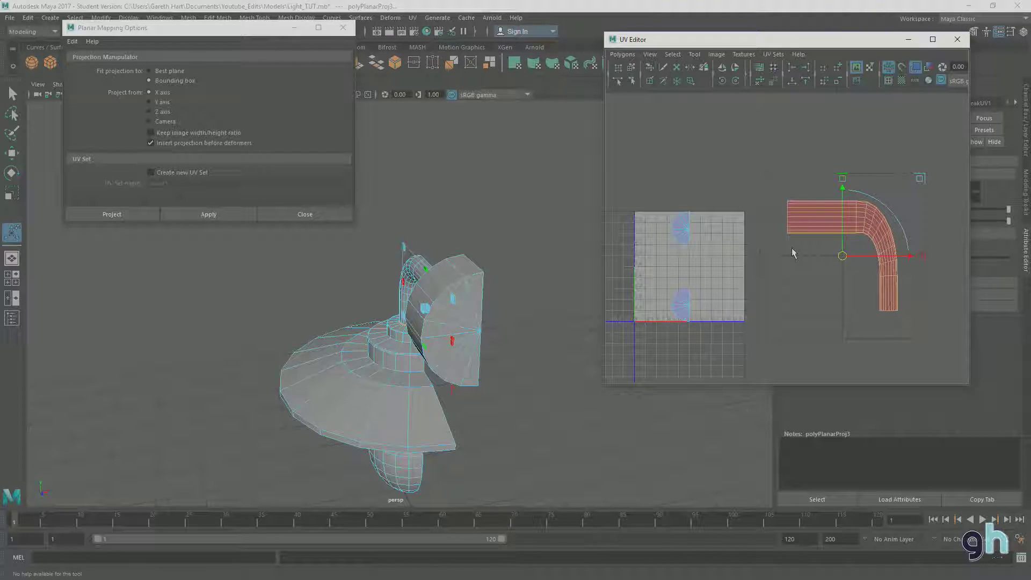
pyautogui.scroll(3, 802, 228)
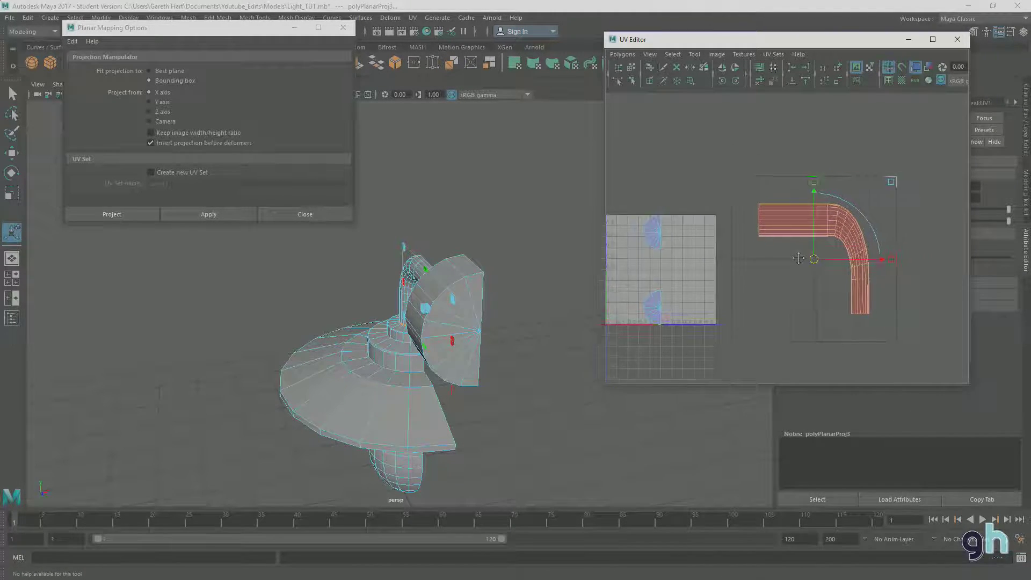
# Unfold the bent pipe's UV shell with the Unfold UV tool, working over the bend and both ends to separate the overlapping faces
pyautogui.keyDown('alt'); pyautogui.moveTo(802, 228); pyautogui.dragTo(747, 208, button='middle'); pyautogui.keyUp('alt')
pyautogui.click(649, 66)
pyautogui.moveTo(698, 177)
pyautogui.mouseDown()
pyautogui.moveTo(803, 205)
pyautogui.moveTo(805, 277)
pyautogui.moveTo(762, 201)
pyautogui.moveTo(709, 209)
pyautogui.moveTo(664, 181)
pyautogui.moveTo(778, 209)
pyautogui.mouseUp()
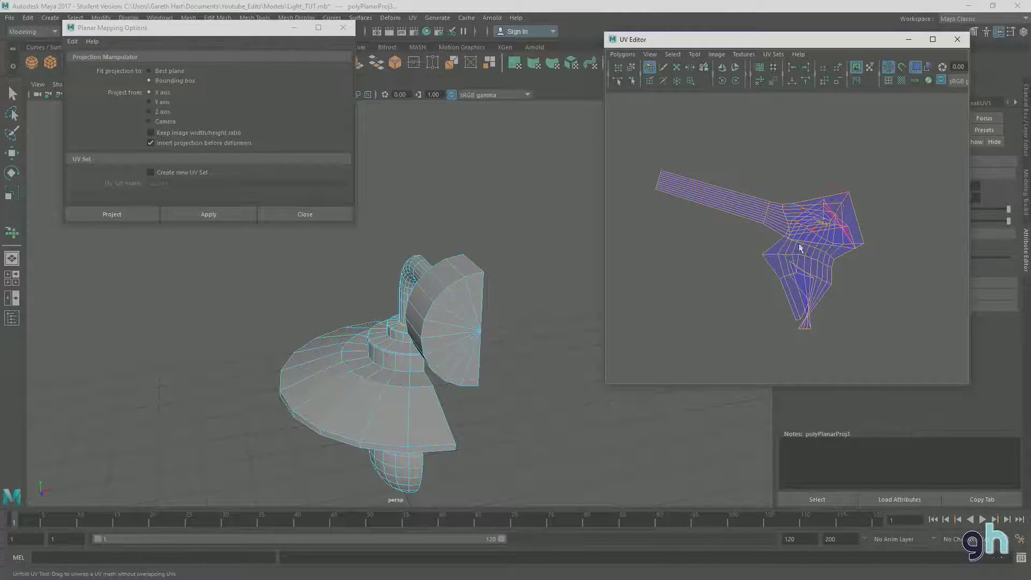
pyautogui.moveTo(828, 230)
pyautogui.mouseDown()
pyautogui.moveTo(797, 278)
pyautogui.moveTo(808, 282)
pyautogui.mouseUp()
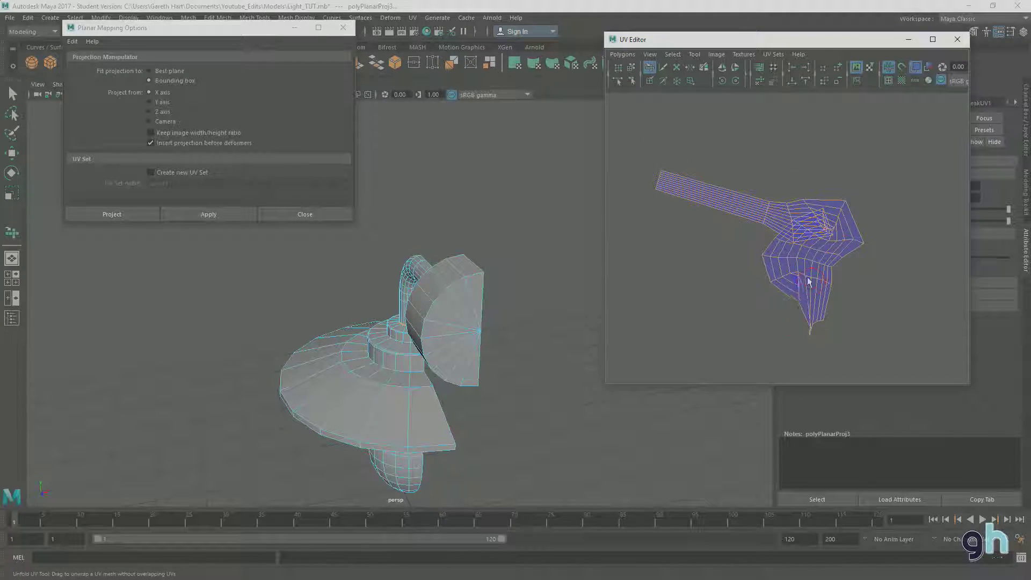
pyautogui.moveTo(845, 222)
pyautogui.mouseDown()
pyautogui.moveTo(841, 243)
pyautogui.moveTo(807, 252)
pyautogui.moveTo(819, 258)
pyautogui.mouseUp()
pyautogui.moveTo(809, 317); pyautogui.dragTo(805, 298)
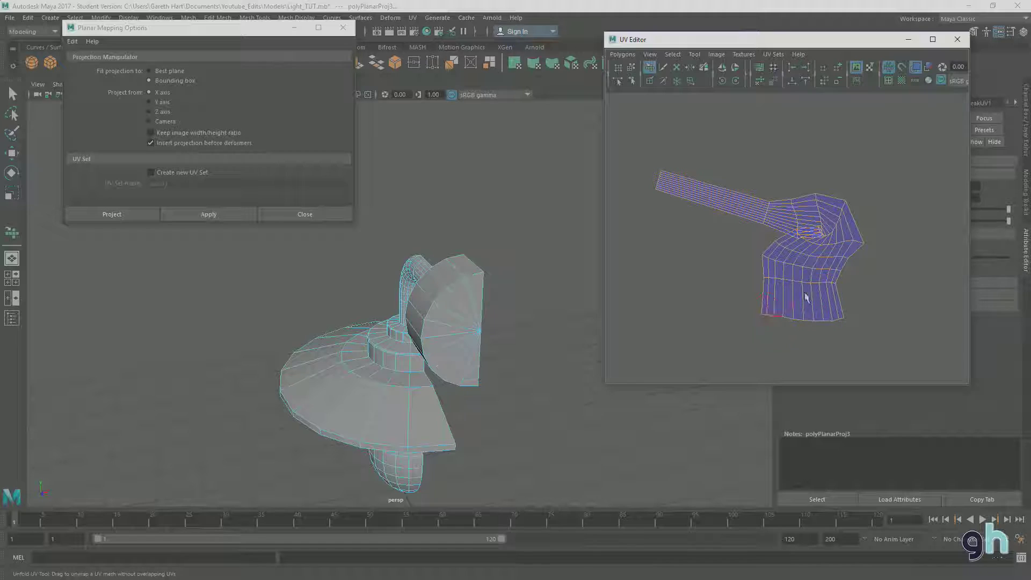
pyautogui.moveTo(740, 200)
pyautogui.mouseDown()
pyautogui.moveTo(667, 184)
pyautogui.moveTo(669, 166)
pyautogui.mouseUp()
pyautogui.moveTo(737, 181); pyautogui.dragTo(806, 217)
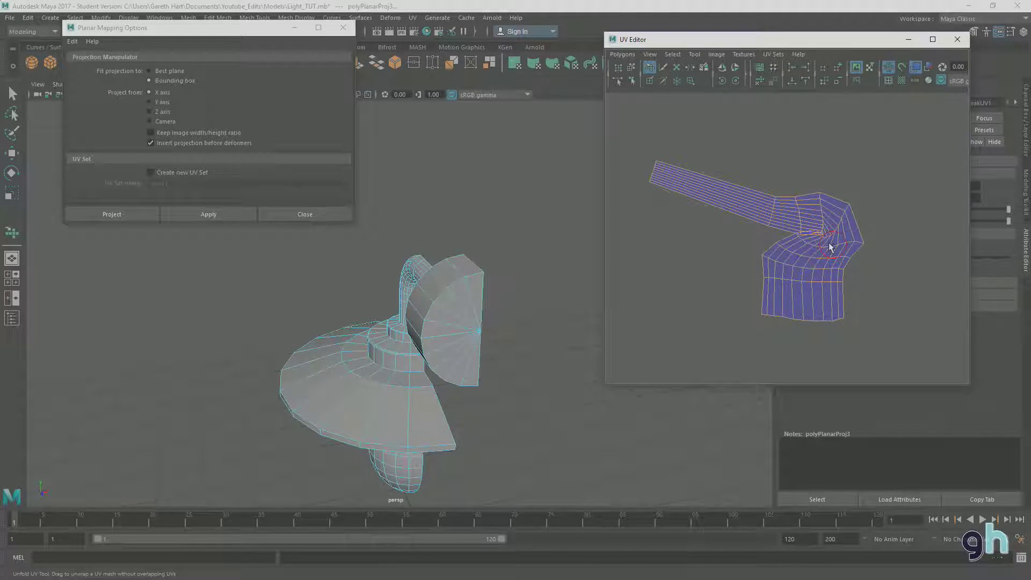
pyautogui.moveTo(790, 247); pyautogui.dragTo(825, 244)
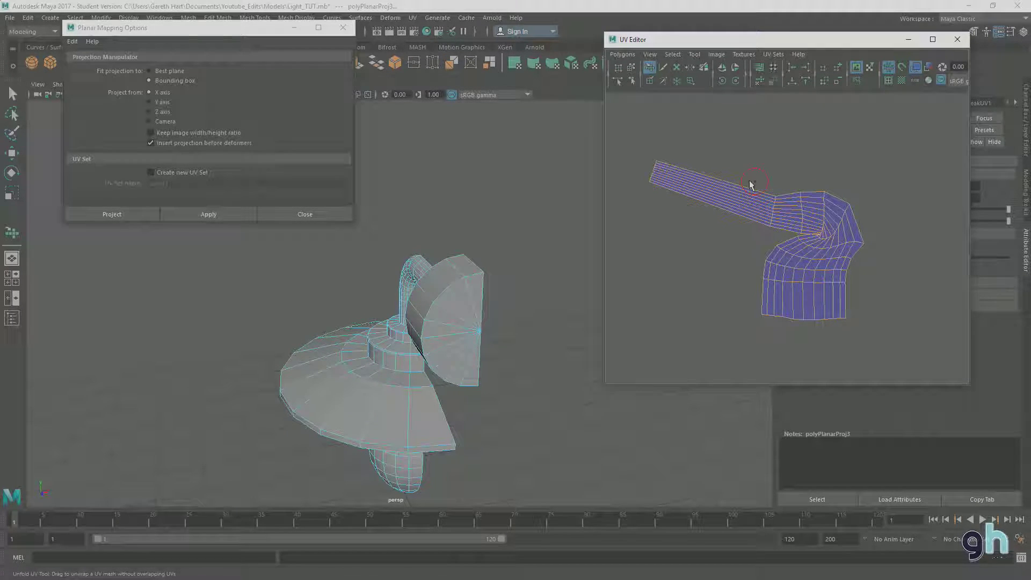
pyautogui.keyDown('alt'); pyautogui.moveTo(786, 220); pyautogui.dragTo(755, 189, button='middle'); pyautogui.keyUp('alt')
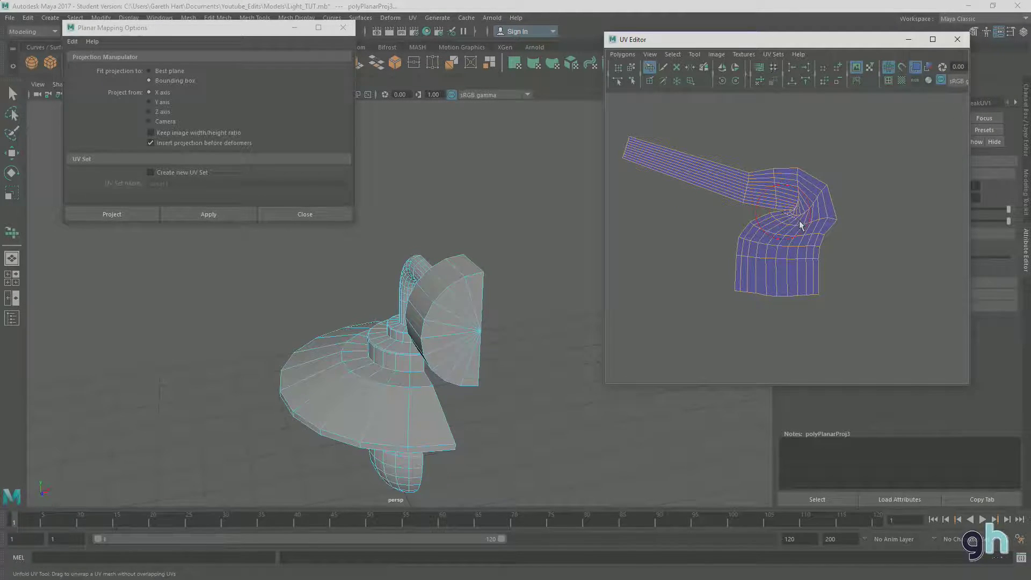
pyautogui.moveTo(816, 235)
pyautogui.mouseDown()
pyautogui.moveTo(800, 214)
pyautogui.moveTo(771, 218)
pyautogui.moveTo(801, 231)
pyautogui.moveTo(818, 219)
pyautogui.moveTo(803, 236)
pyautogui.moveTo(796, 210)
pyautogui.moveTo(787, 225)
pyautogui.moveTo(690, 172)
pyautogui.moveTo(782, 231)
pyautogui.mouseUp()
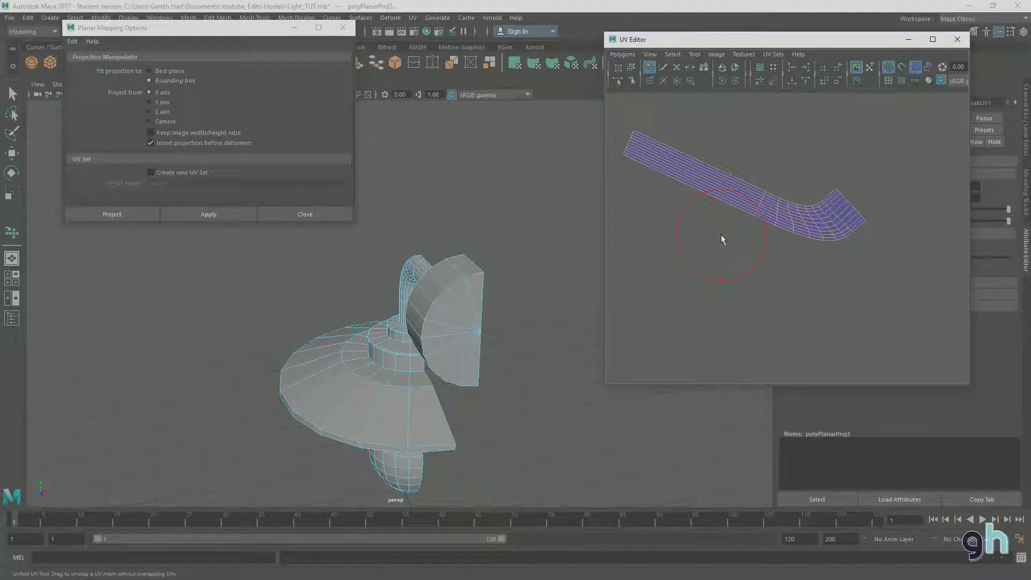
# Relax the remaining distortion in the pipe shell's bend and straight section with further Unfold UV strokes
pyautogui.moveTo(836, 192)
pyautogui.mouseDown()
pyautogui.moveTo(808, 239)
pyautogui.moveTo(682, 293)
pyautogui.mouseUp()
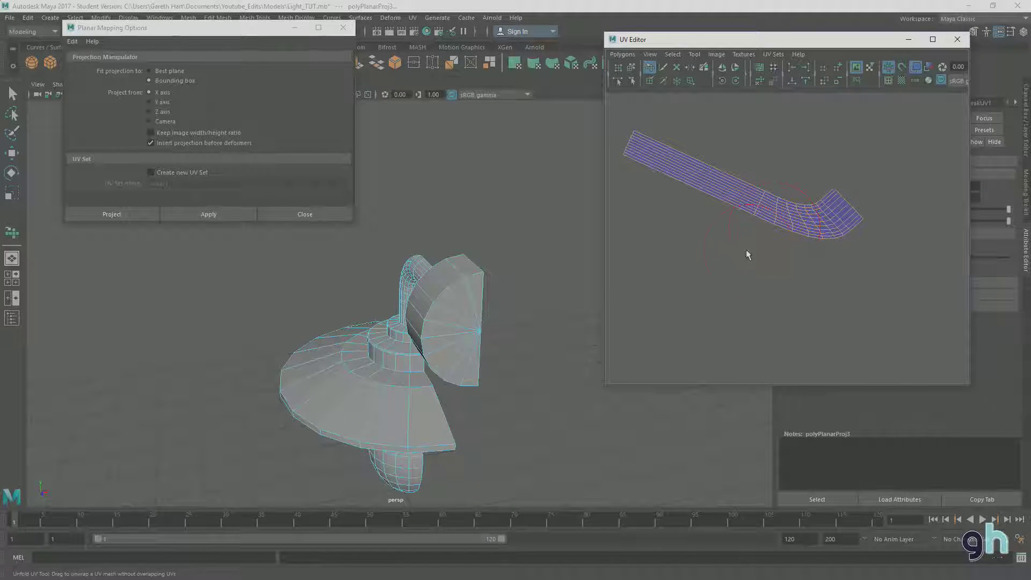
pyautogui.moveTo(734, 251); pyautogui.dragTo(768, 255)
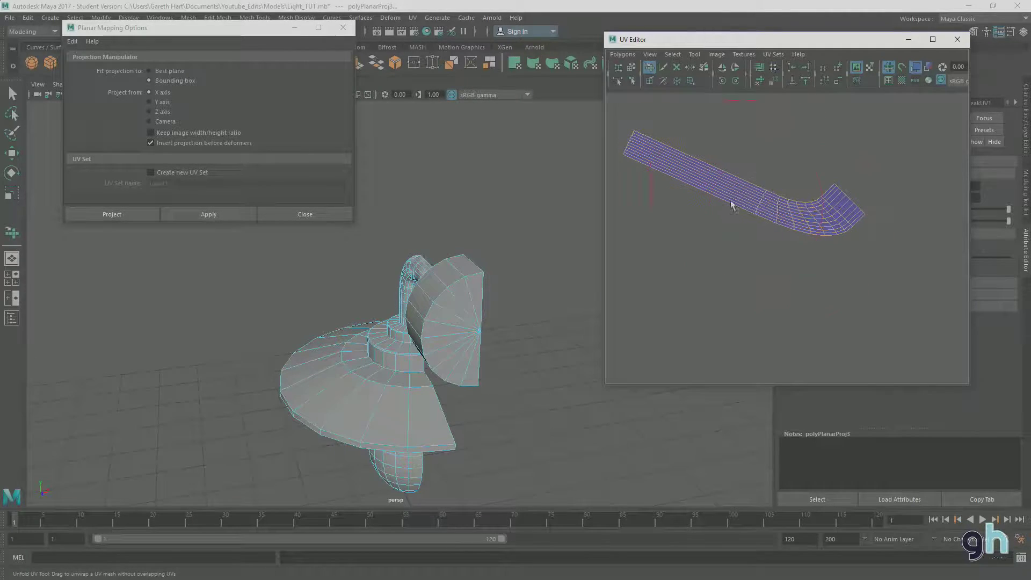
pyautogui.moveTo(731, 205); pyautogui.dragTo(764, 209)
pyautogui.moveTo(722, 176); pyautogui.dragTo(765, 201)
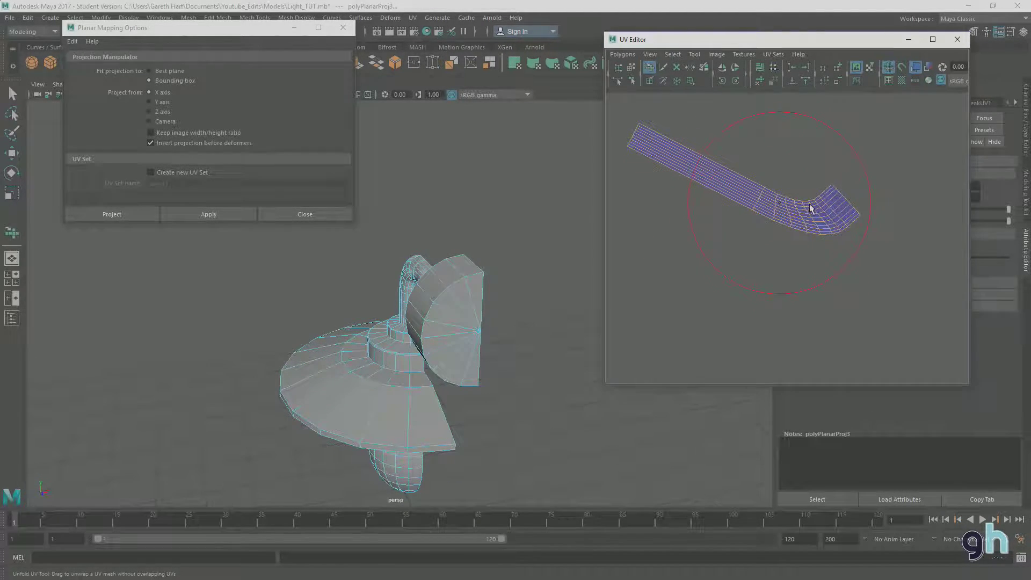
pyautogui.moveTo(711, 175); pyautogui.dragTo(822, 200)
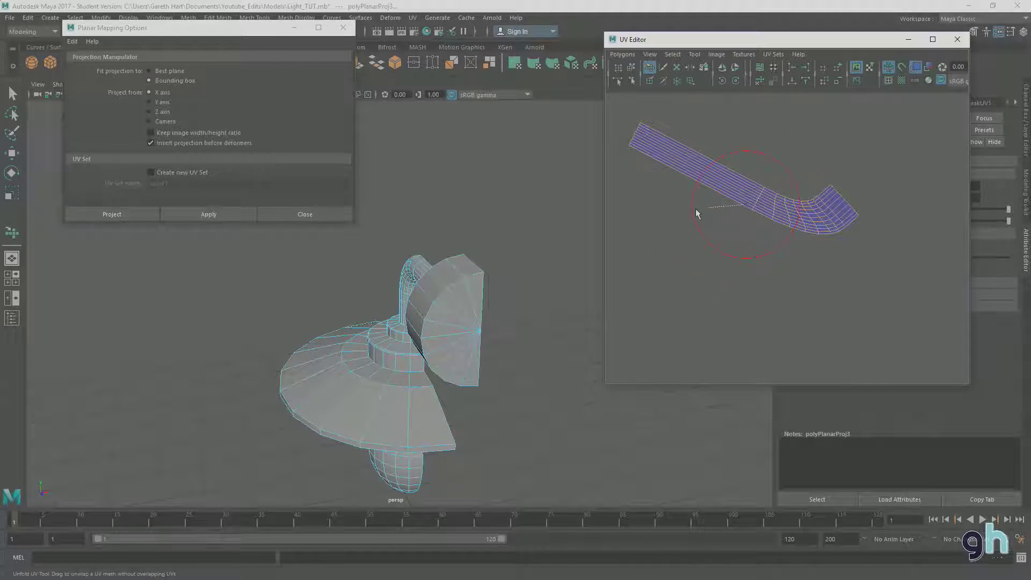
pyautogui.keyDown('alt'); pyautogui.moveTo(685, 225); pyautogui.dragTo(729, 288, button='middle'); pyautogui.keyUp('alt')
# Select all UVs of the pipe shell and rotate it until its straight section lies horizontal, with the bend on the left
pyautogui.moveTo(747, 237)
pyautogui.mouseDown(button='right')
pyautogui.moveTo(784, 237)
pyautogui.moveTo(745, 239)
pyautogui.mouseUp(button='right')
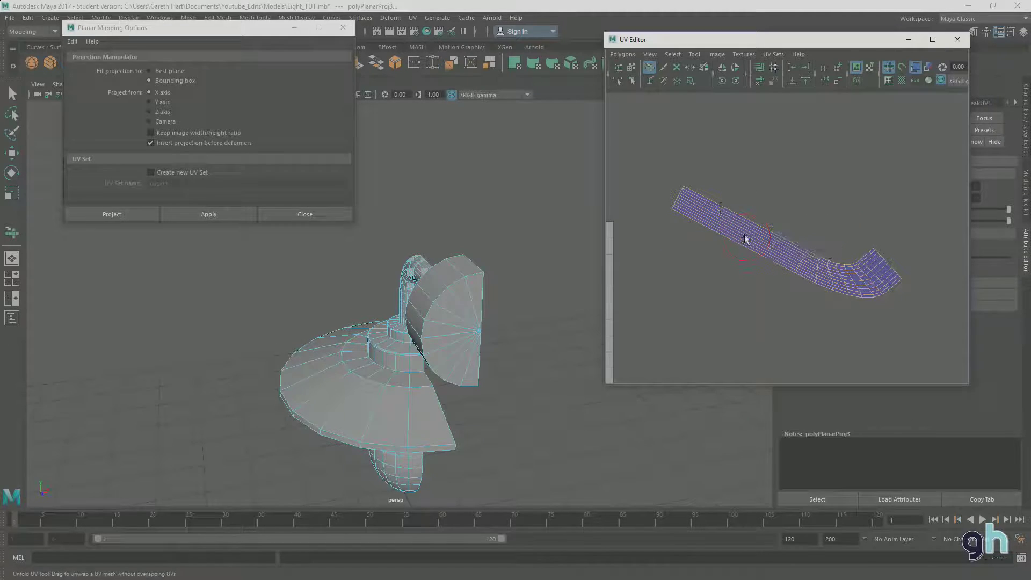
pyautogui.press('q')
pyautogui.moveTo(734, 170); pyautogui.dragTo(773, 167, button='right')
pyautogui.moveTo(664, 163); pyautogui.dragTo(923, 330)
pyautogui.press('e')
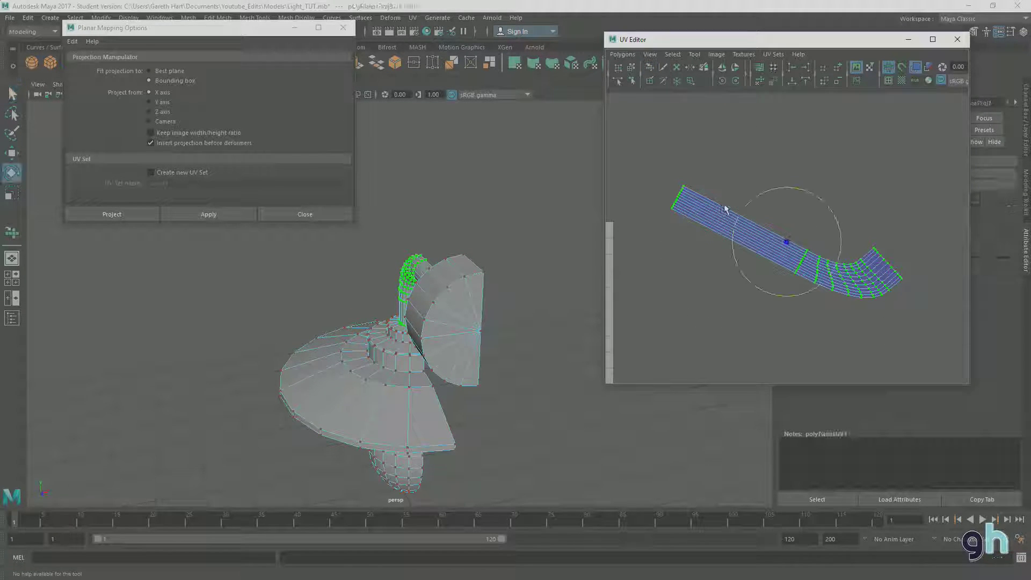
pyautogui.moveTo(741, 215); pyautogui.dragTo(855, 257)
# Move the pipe's UV shell into the empty space just above the UV tile and deselect it
pyautogui.press('w')
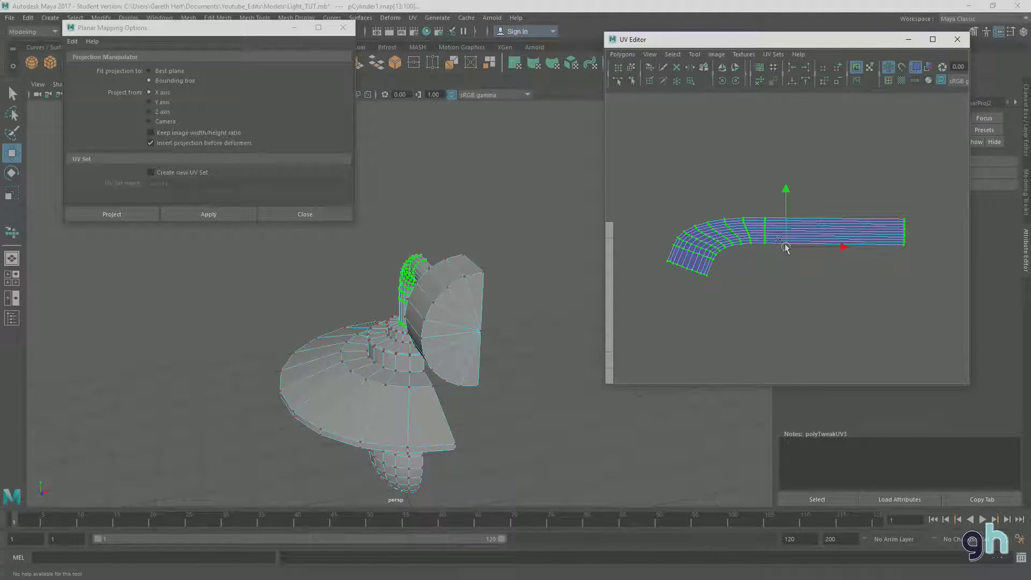
pyautogui.moveTo(785, 247); pyautogui.dragTo(725, 203)
pyautogui.keyDown('alt'); pyautogui.moveTo(646, 233); pyautogui.dragTo(714, 241, button='middle'); pyautogui.keyUp('alt')
pyautogui.scroll(-3, 714, 242)
pyautogui.moveTo(840, 222); pyautogui.dragTo(724, 200)
pyautogui.click(627, 247)
# Select the ring of side faces around the lamp base's smallest collar, directly beneath the pipe
pyautogui.keyDown('alt'); pyautogui.moveTo(360, 373); pyautogui.dragTo(384, 363); pyautogui.keyUp('alt')
pyautogui.keyDown('alt'); pyautogui.moveTo(384, 362); pyautogui.dragTo(469, 282, button='middle'); pyautogui.keyUp('alt')
pyautogui.scroll(5, 389, 299)
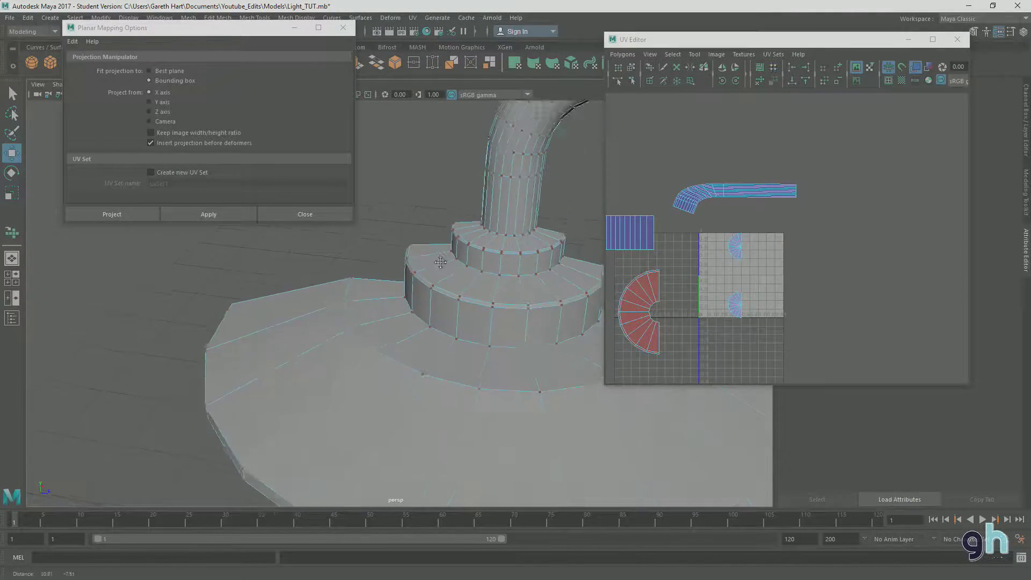
pyautogui.keyDown('alt'); pyautogui.moveTo(440, 262); pyautogui.dragTo(410, 281, button='middle'); pyautogui.keyUp('alt')
pyautogui.keyDown('alt'); pyautogui.moveTo(410, 281); pyautogui.dragTo(434, 293); pyautogui.keyUp('alt')
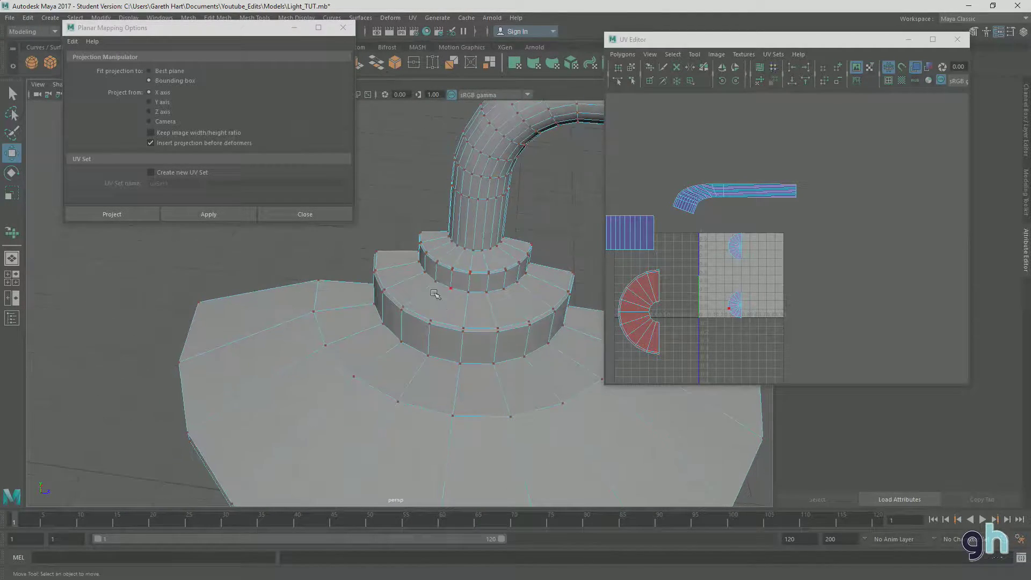
pyautogui.moveTo(463, 263); pyautogui.dragTo(465, 290, button='right')
pyautogui.moveTo(446, 306)
pyautogui.keyDown('alt'); pyautogui.mouseDown()
pyautogui.moveTo(436, 281)
pyautogui.moveTo(438, 291)
pyautogui.mouseUp(); pyautogui.keyUp('alt')
pyautogui.keyDown('alt'); pyautogui.moveTo(451, 373); pyautogui.dragTo(453, 334, button='middle'); pyautogui.keyUp('alt')
pyautogui.keyDown('alt'); pyautogui.moveTo(480, 319); pyautogui.dragTo(469, 318); pyautogui.keyUp('alt')
pyautogui.keyDown('alt'); pyautogui.moveTo(451, 278); pyautogui.dragTo(451, 289, button='middle'); pyautogui.keyUp('alt')
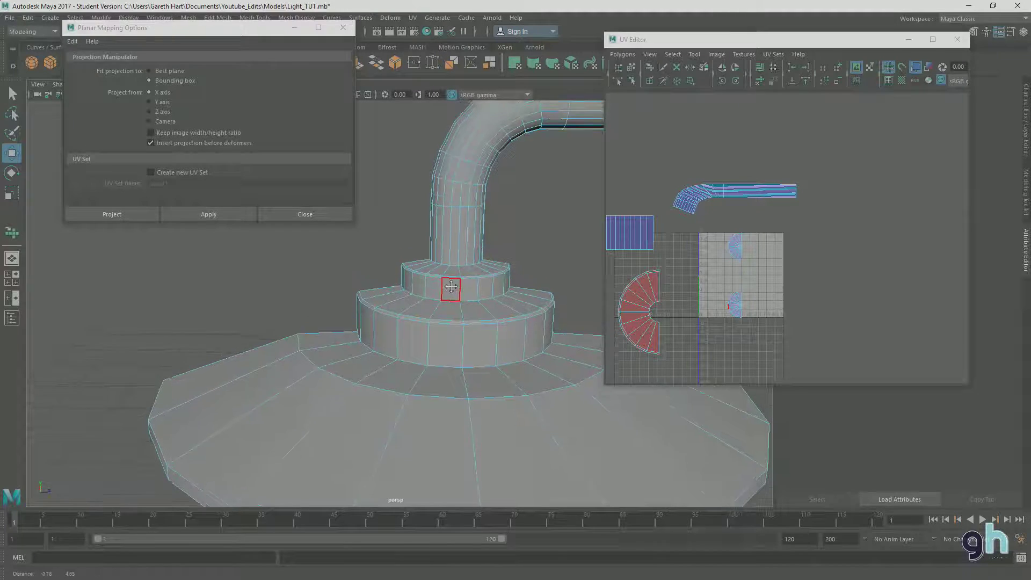
pyautogui.keyDown('alt'); pyautogui.moveTo(675, 272); pyautogui.dragTo(714, 263, button='middle'); pyautogui.keyUp('alt')
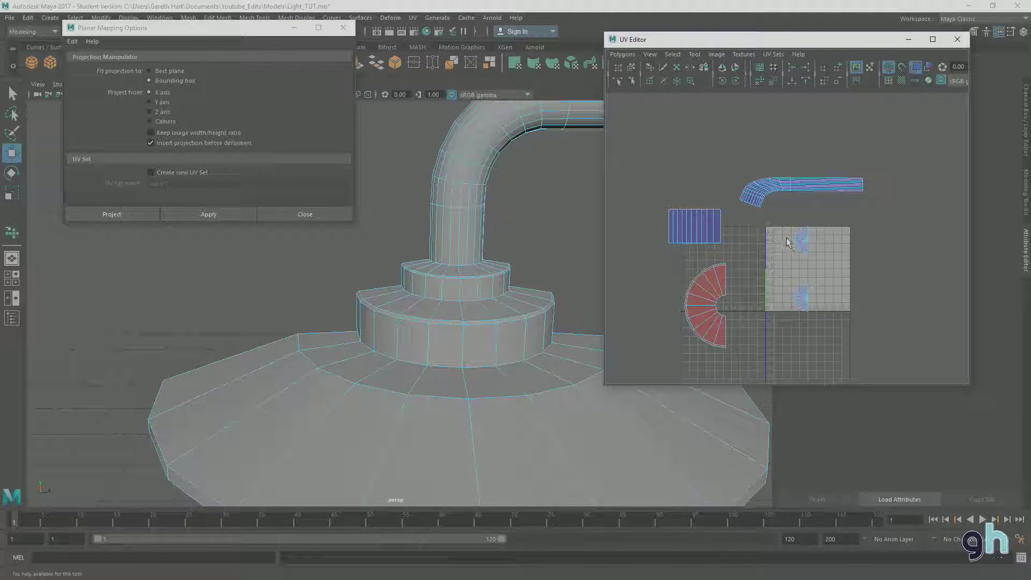
pyautogui.click(427, 294)
pyautogui.keyDown('alt'); pyautogui.moveTo(427, 295); pyautogui.dragTo(423, 302); pyautogui.keyUp('alt')
pyautogui.click(413, 321)
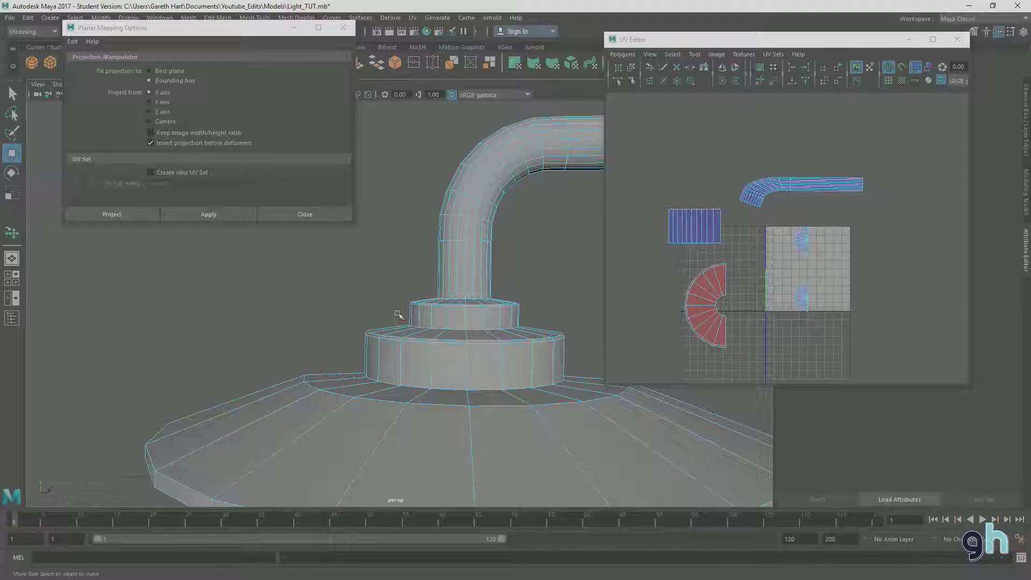
pyautogui.moveTo(519, 317); pyautogui.dragTo(354, 312)
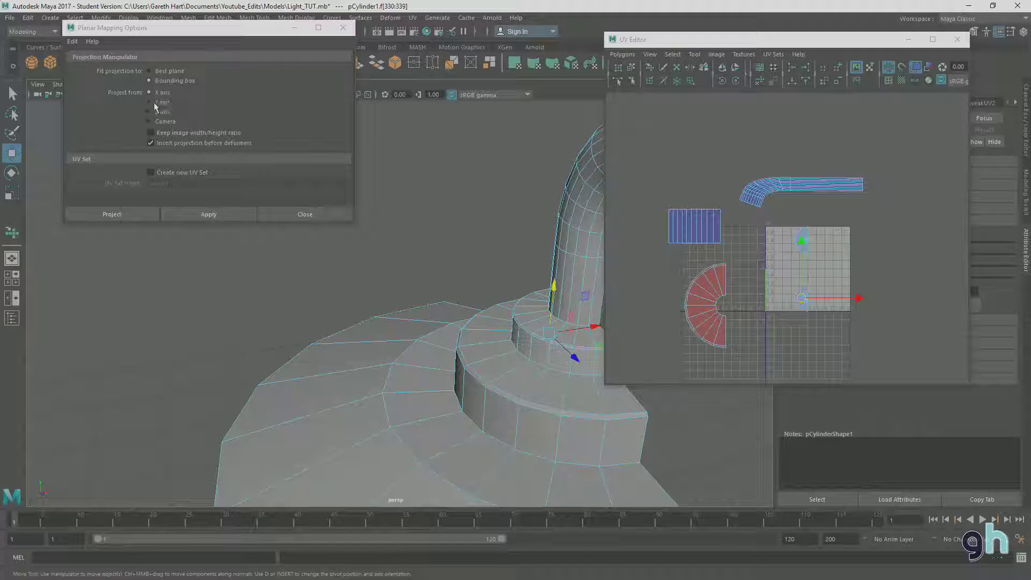
# Apply a planar UV projection from the X axis to the collar faces and move their shell off the UV tile
pyautogui.click(239, 219)
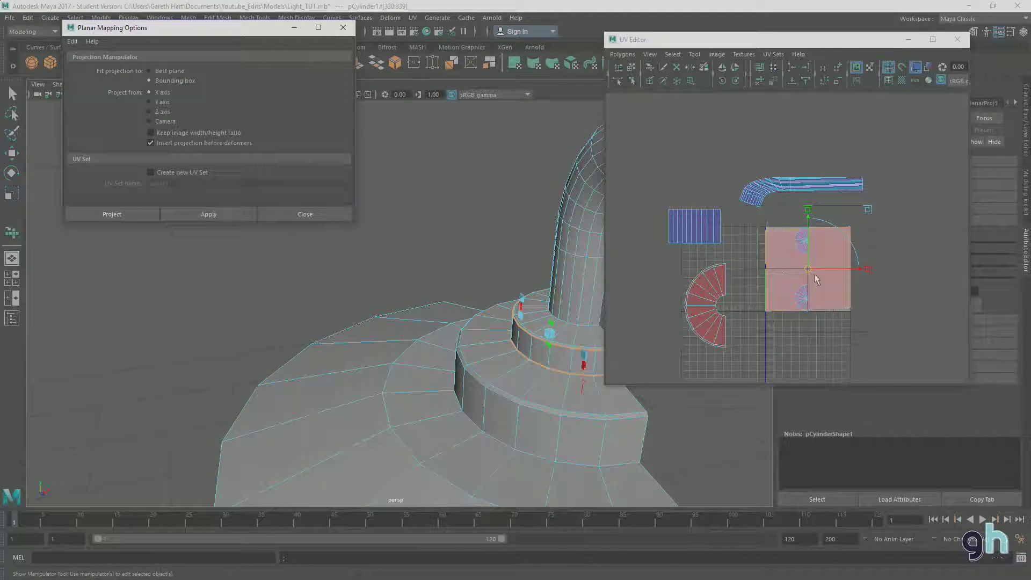
pyautogui.moveTo(803, 271); pyautogui.dragTo(694, 163)
pyautogui.keyDown('alt'); pyautogui.moveTo(694, 163); pyautogui.dragTo(739, 210, button='middle'); pyautogui.keyUp('alt')
# Try to unfold the small collar's UV shell with the Unfold UV tool, then undo the strokes
pyautogui.click(650, 68)
pyautogui.moveTo(714, 176); pyautogui.dragTo(733, 225)
pyautogui.hotkey('ctrl', 'z')
pyautogui.hotkey('ctrl', 'z')
pyautogui.scroll(4, 726, 208)
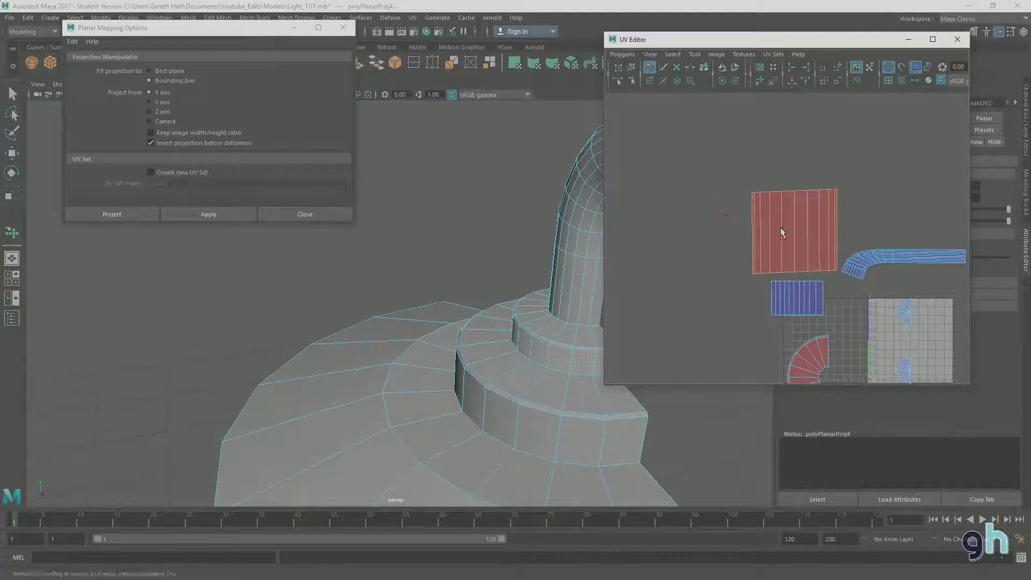
pyautogui.moveTo(729, 172)
pyautogui.mouseDown()
pyautogui.moveTo(789, 163)
pyautogui.moveTo(787, 283)
pyautogui.moveTo(831, 295)
pyautogui.moveTo(872, 181)
pyautogui.moveTo(796, 142)
pyautogui.mouseUp()
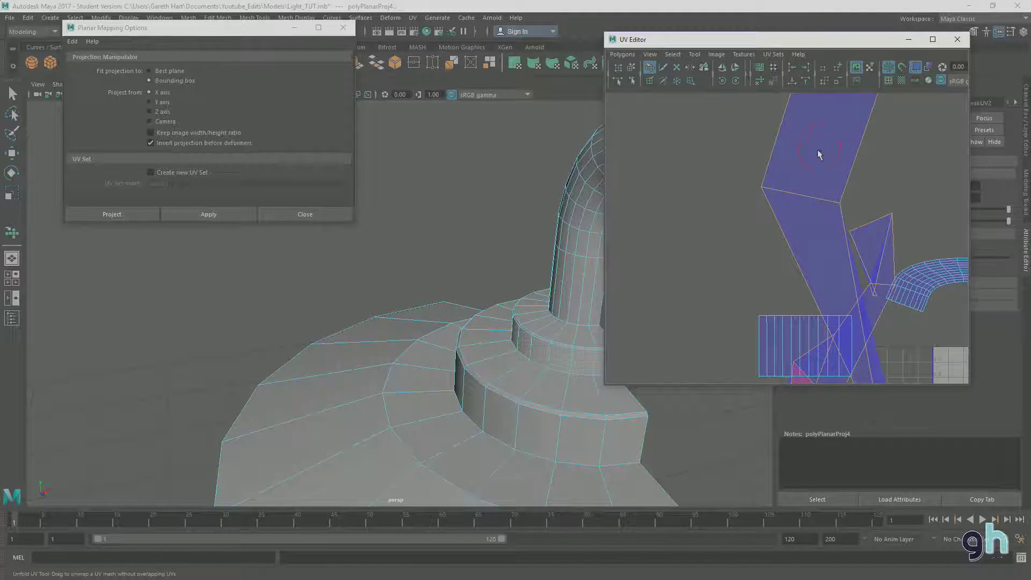
pyautogui.scroll(-5, 816, 199)
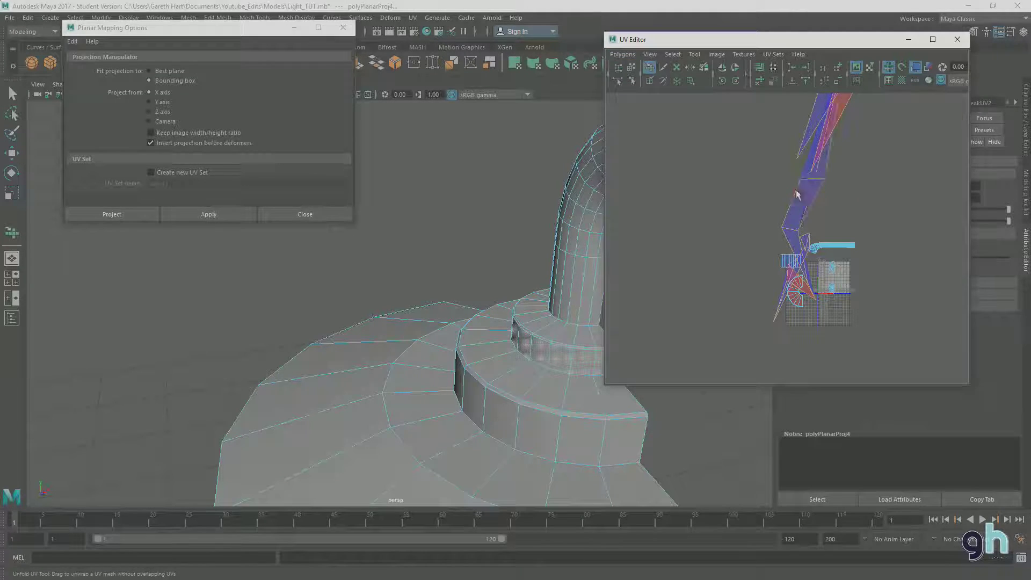
pyautogui.moveTo(833, 131); pyautogui.dragTo(784, 197)
pyautogui.keyDown('alt'); pyautogui.moveTo(824, 140); pyautogui.dragTo(778, 249, button='middle'); pyautogui.keyUp('alt')
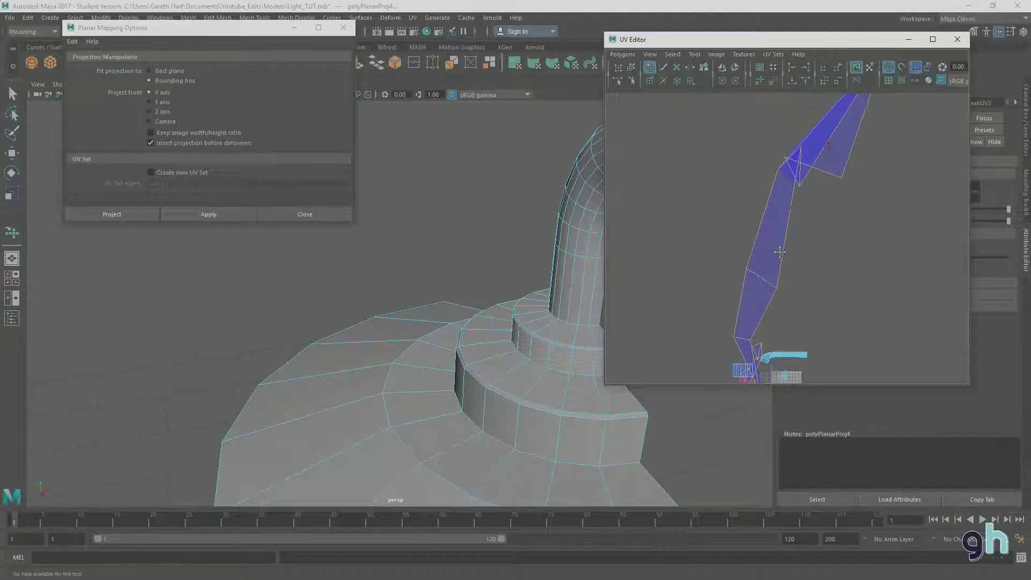
pyautogui.scroll(-5, 794, 233)
pyautogui.scroll(-3, 794, 238)
pyautogui.scroll(6, 784, 251)
pyautogui.hotkey('ctrl', 'z')
pyautogui.hotkey('ctrl', 'z')
pyautogui.hotkey('ctrl', 'z')
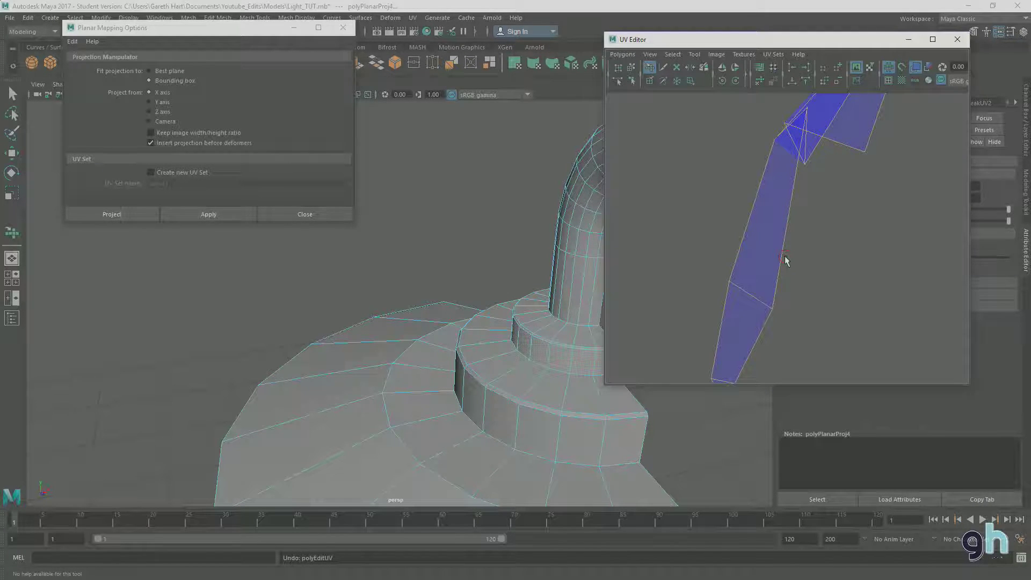
pyautogui.hotkey('ctrl', 'z')
# Move the small collar's UV shell into the empty space above and to the left of the other shells
pyautogui.keyDown('alt'); pyautogui.moveTo(744, 312); pyautogui.dragTo(714, 128, button='middle'); pyautogui.keyUp('alt')
pyautogui.scroll(-5, 784, 272)
pyautogui.scroll(4, 784, 271)
pyautogui.click(847, 260)
pyautogui.press('w')
pyautogui.moveTo(843, 241); pyautogui.dragTo(680, 103)
pyautogui.keyDown('alt'); pyautogui.moveTo(741, 282); pyautogui.dragTo(864, 413, button='middle'); pyautogui.keyUp('alt')
pyautogui.keyDown('alt'); pyautogui.moveTo(788, 264); pyautogui.dragTo(738, 196, button='middle'); pyautogui.keyUp('alt')
# Scale the small collar's UV shell to flip and widen it horizontally and compress its height into a long strip
pyautogui.press('r')
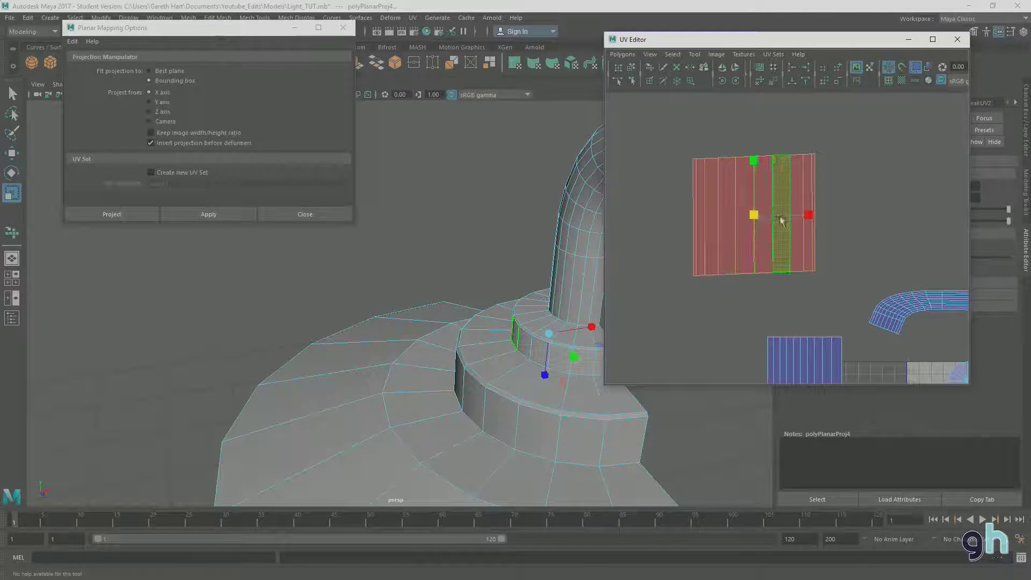
pyautogui.moveTo(810, 215); pyautogui.dragTo(678, 217)
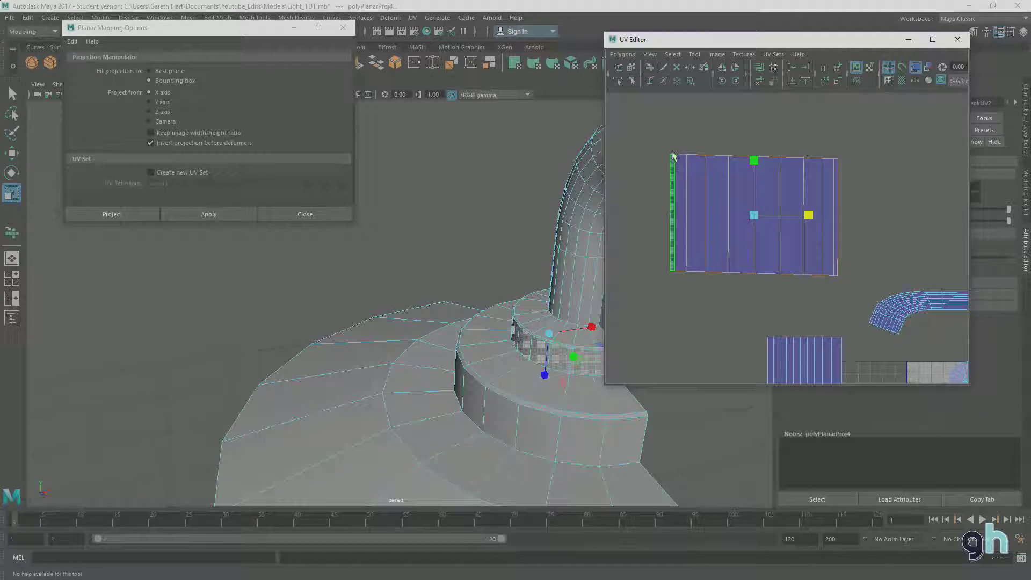
pyautogui.moveTo(755, 161); pyautogui.dragTo(763, 203)
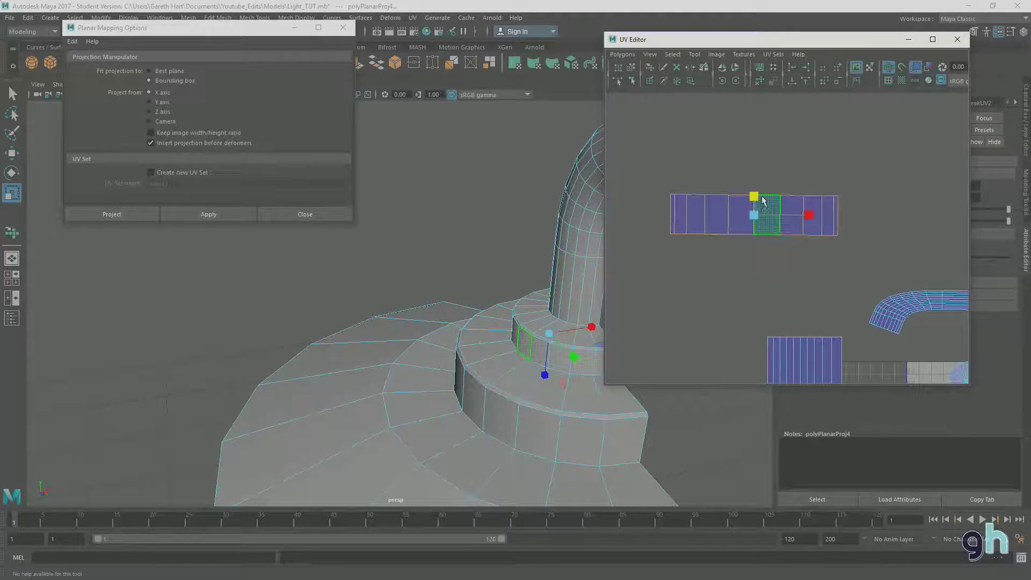
pyautogui.press('w')
pyautogui.press('e')
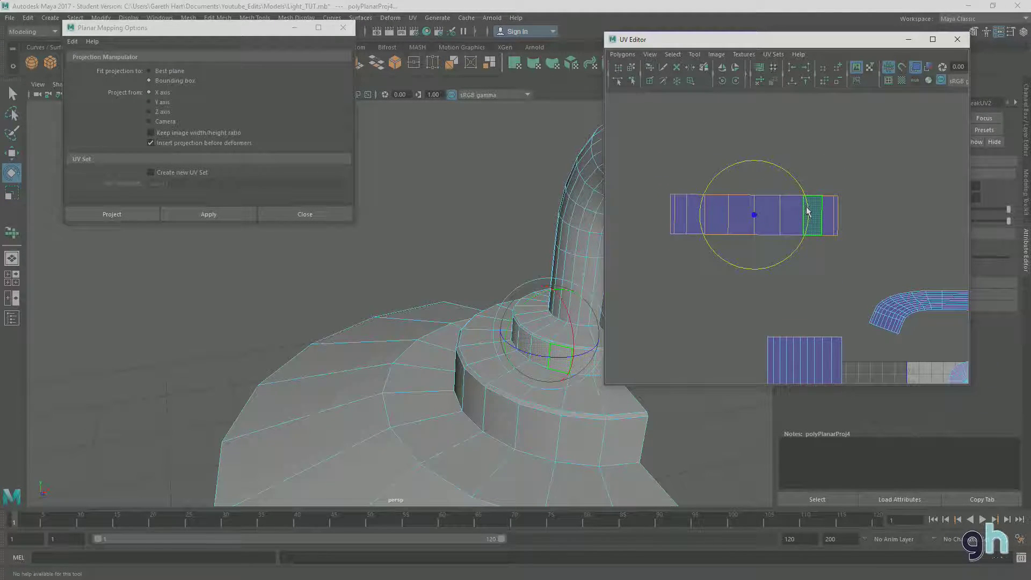
# Shift the right and left border UVs of the small collar's strip slightly outward to widen its end columns
pyautogui.moveTo(820, 213); pyautogui.dragTo(836, 202, button='right')
pyautogui.click(837, 195)
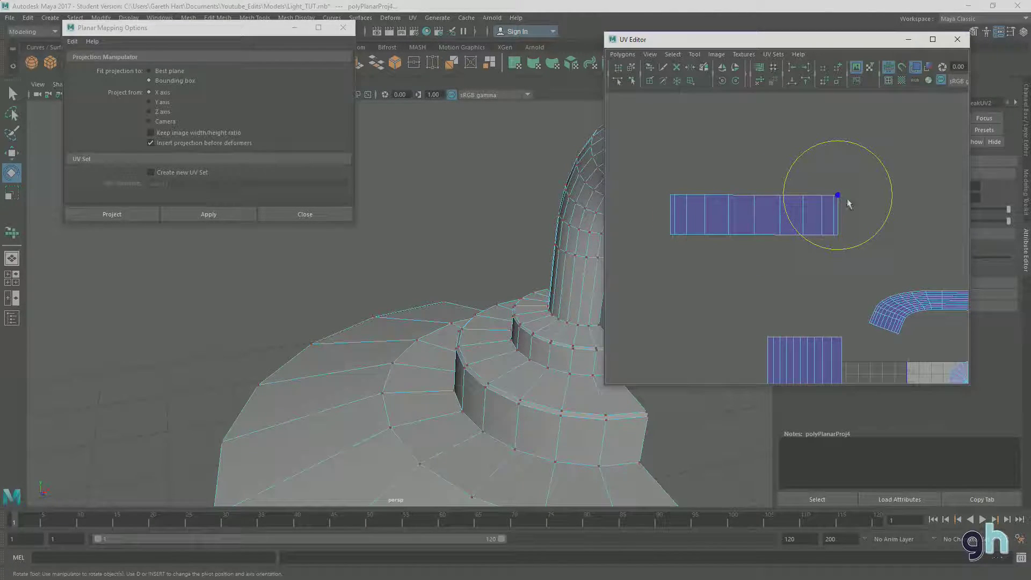
pyautogui.press('w')
pyautogui.moveTo(894, 196); pyautogui.dragTo(902, 196)
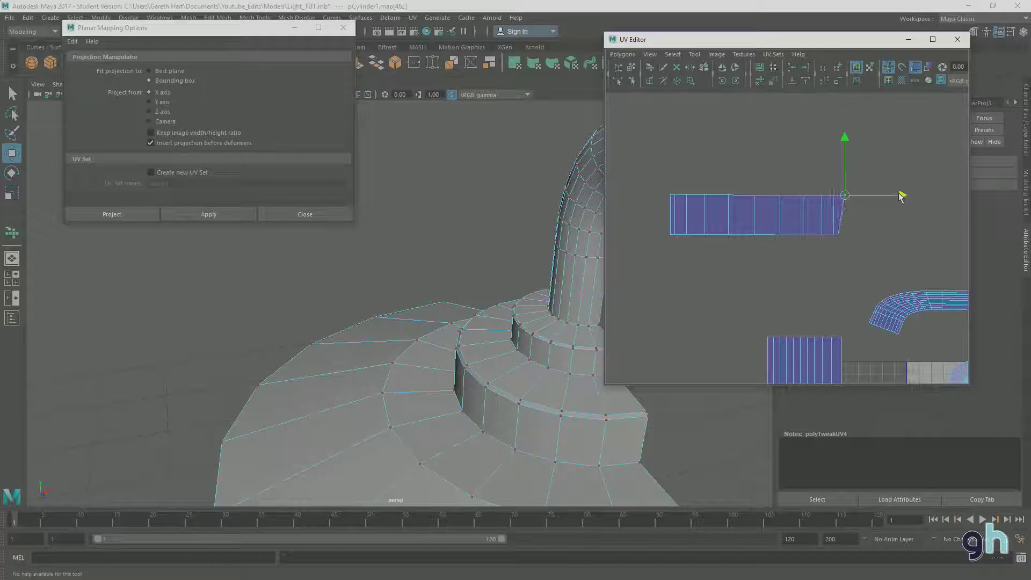
pyautogui.hotkey('ctrl', 'z')
pyautogui.moveTo(859, 251); pyautogui.dragTo(836, 188)
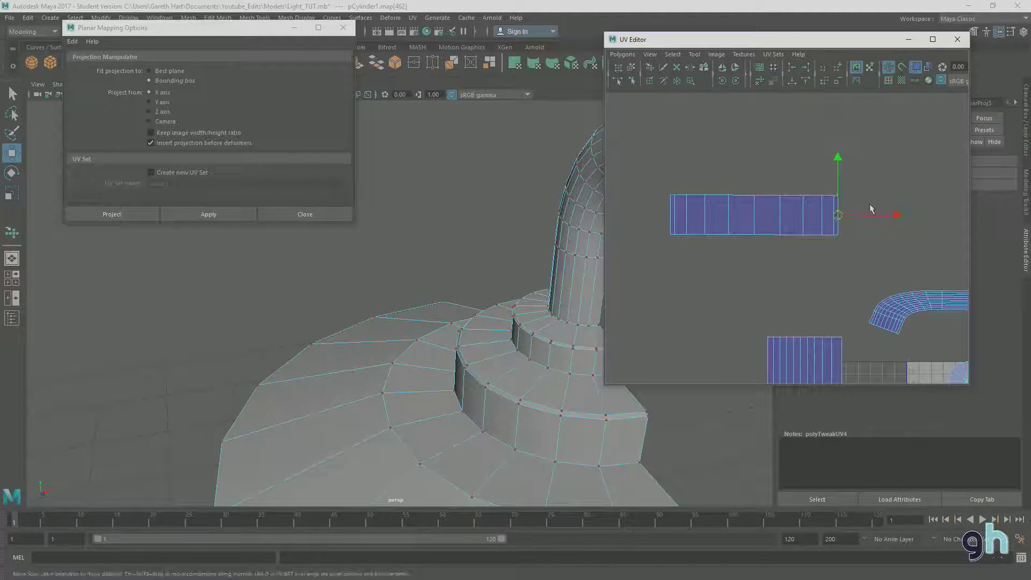
pyautogui.moveTo(896, 217); pyautogui.dragTo(903, 216)
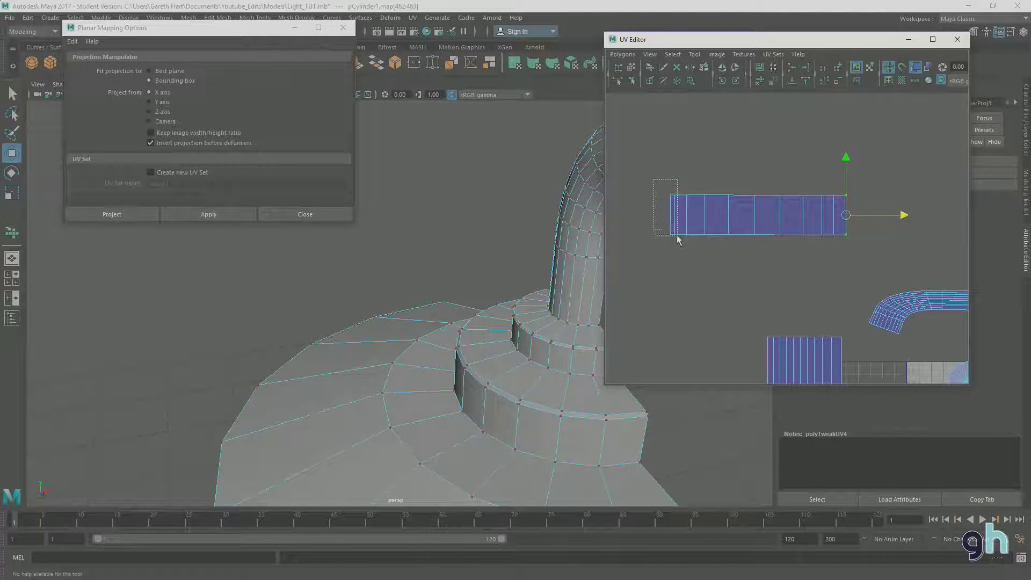
pyautogui.moveTo(672, 248); pyautogui.dragTo(673, 247)
pyautogui.moveTo(726, 214); pyautogui.dragTo(720, 215)
# Scale the top and bottom UV rows of the small collar's strip flat so its long edges are straight
pyautogui.moveTo(649, 177); pyautogui.dragTo(754, 141)
pyautogui.press('r')
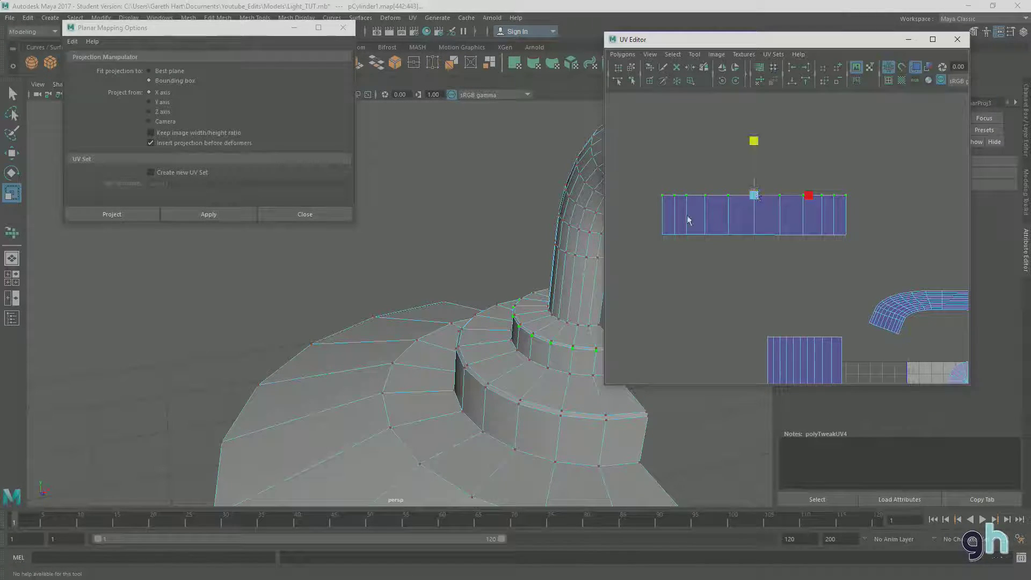
pyautogui.moveTo(749, 247); pyautogui.dragTo(859, 251)
pyautogui.moveTo(752, 189); pyautogui.dragTo(753, 235)
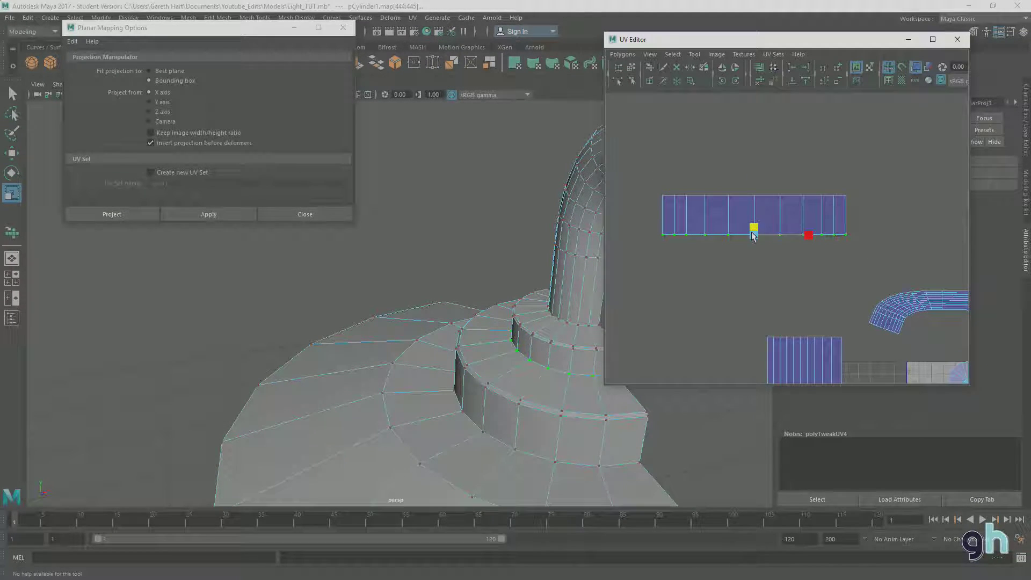
# Move the small collar's whole UV strip down to just above the narrower rectangular shell
pyautogui.press('w')
pyautogui.moveTo(655, 167); pyautogui.dragTo(858, 281)
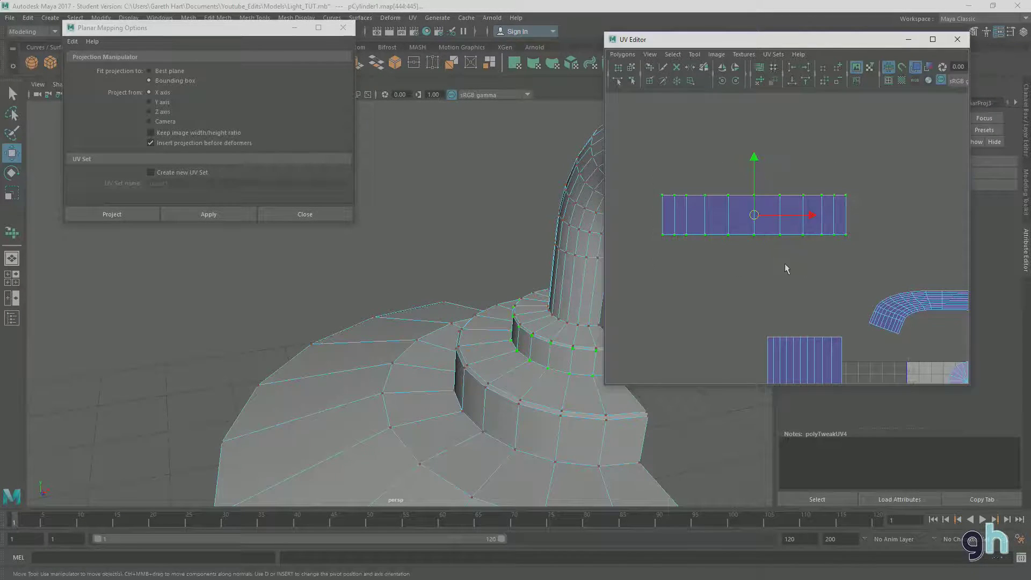
pyautogui.moveTo(753, 223); pyautogui.dragTo(762, 288)
pyautogui.click(770, 302)
pyautogui.keyDown('alt'); pyautogui.moveTo(770, 302); pyautogui.dragTo(752, 198, button='middle'); pyautogui.keyUp('alt')
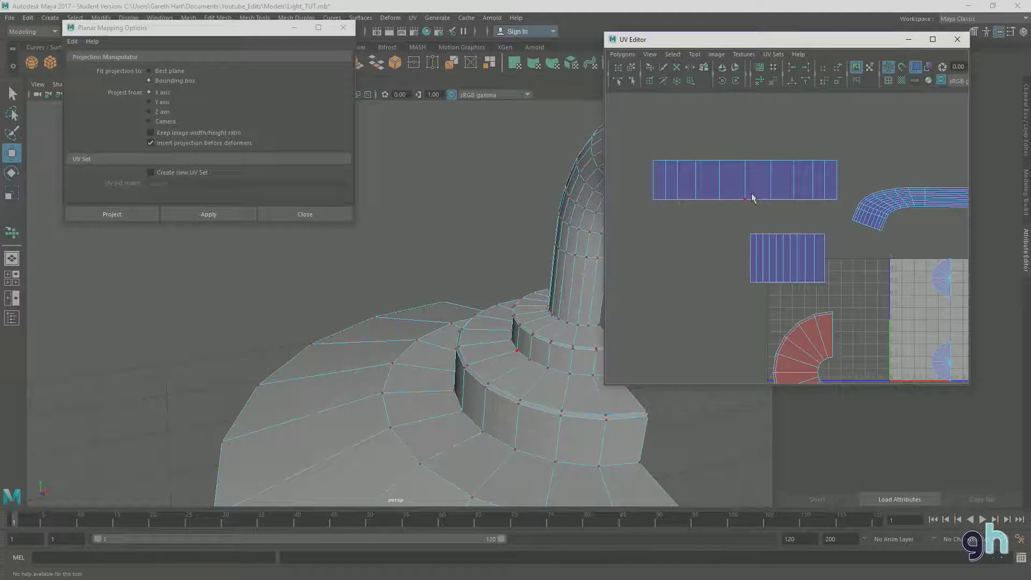
# Scale the narrower rectangular shell horizontally to nearly the collar strip's length and place it directly beneath that strip
pyautogui.moveTo(747, 222); pyautogui.dragTo(862, 232)
pyautogui.press('r')
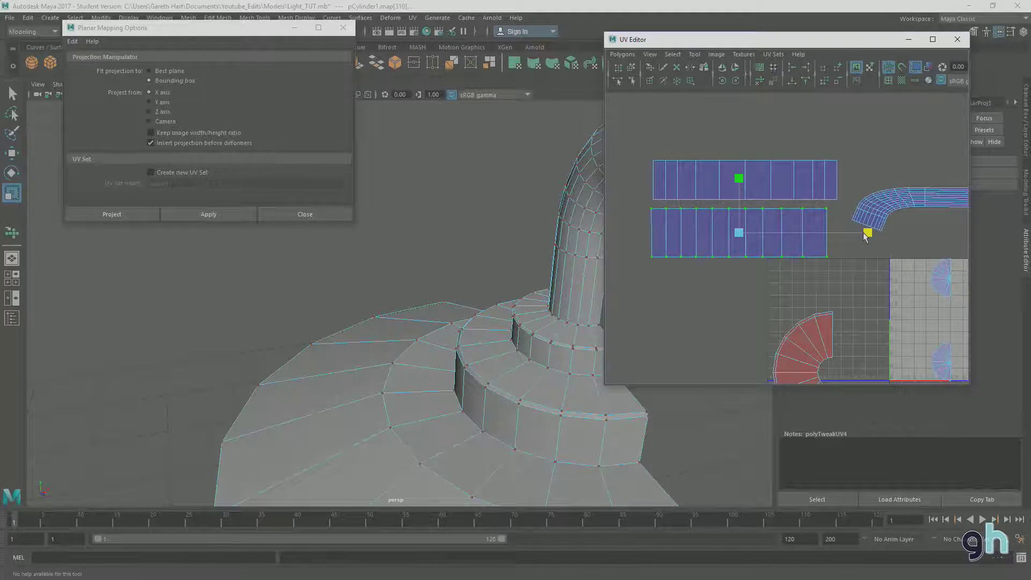
pyautogui.press('w')
pyautogui.moveTo(741, 231)
pyautogui.mouseDown()
pyautogui.moveTo(754, 232)
pyautogui.moveTo(747, 228)
pyautogui.mouseUp()
pyautogui.click(721, 307)
# Select the outer side faces of the large collar and apply a planar projection along the X axis
pyautogui.keyDown('alt'); pyautogui.moveTo(537, 285); pyautogui.dragTo(447, 311); pyautogui.keyUp('alt')
pyautogui.moveTo(448, 310); pyautogui.dragTo(447, 287, button='right')
pyautogui.moveTo(310, 289); pyautogui.dragTo(488, 263)
pyautogui.press('t')
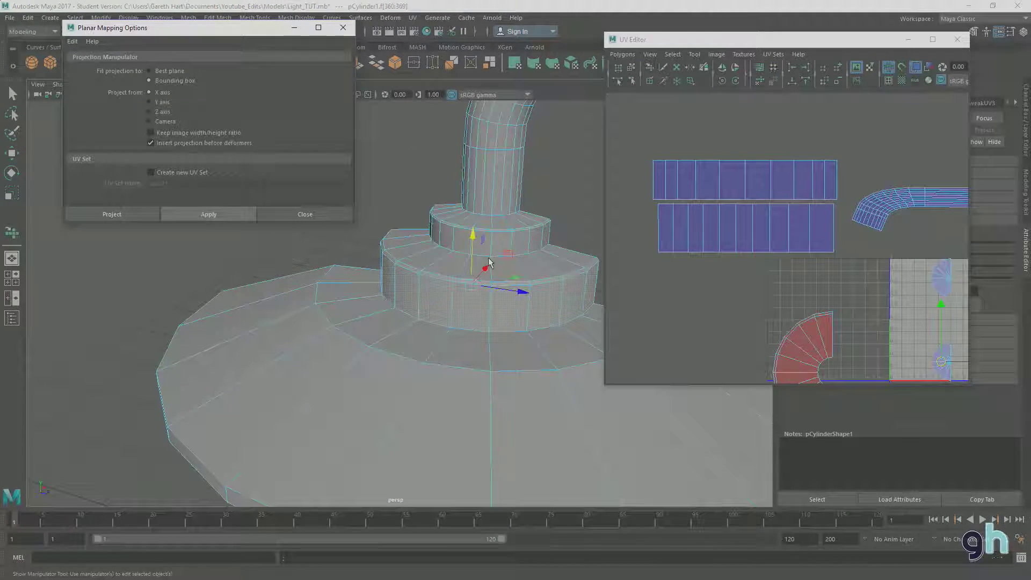
# Move the large collar's projected side shell into the empty space above the two stacked strips
pyautogui.scroll(-3, 727, 258)
pyautogui.keyDown('alt'); pyautogui.moveTo(817, 275); pyautogui.dragTo(747, 270, button='middle'); pyautogui.keyUp('alt')
pyautogui.moveTo(826, 290); pyautogui.dragTo(698, 138)
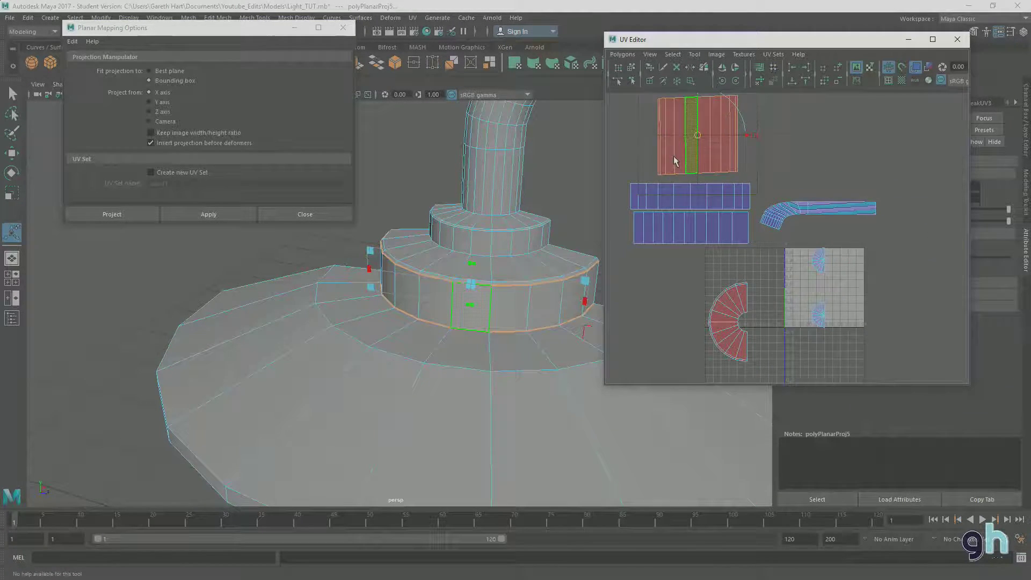
pyautogui.keyDown('alt'); pyautogui.moveTo(702, 154); pyautogui.dragTo(755, 212, button='middle'); pyautogui.keyUp('alt')
# Scale the large collar's side shell to flip and widen it horizontally and compress its height into a strip
pyautogui.press('r')
pyautogui.moveTo(804, 193); pyautogui.dragTo(667, 191)
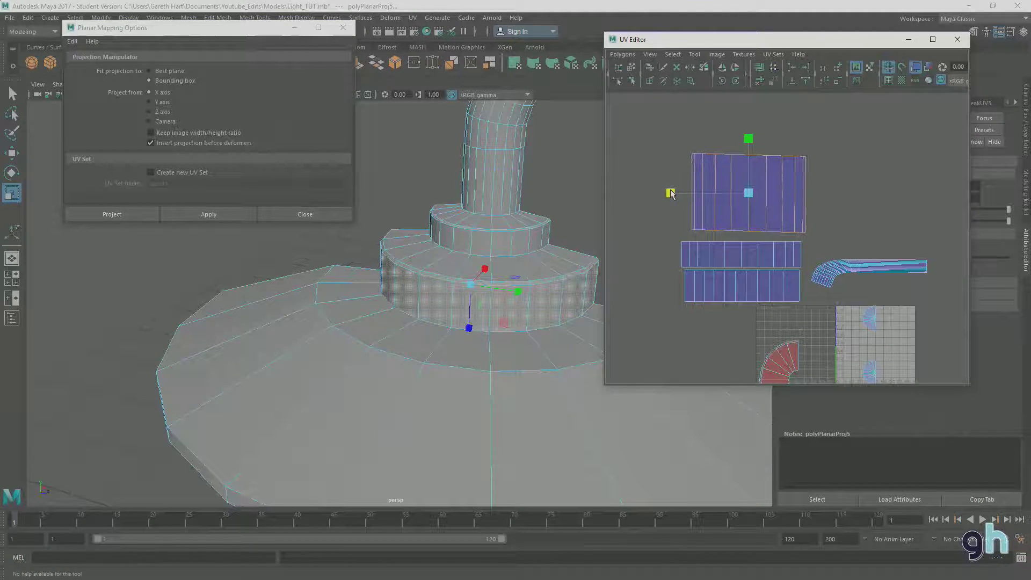
pyautogui.moveTo(748, 136); pyautogui.dragTo(748, 178)
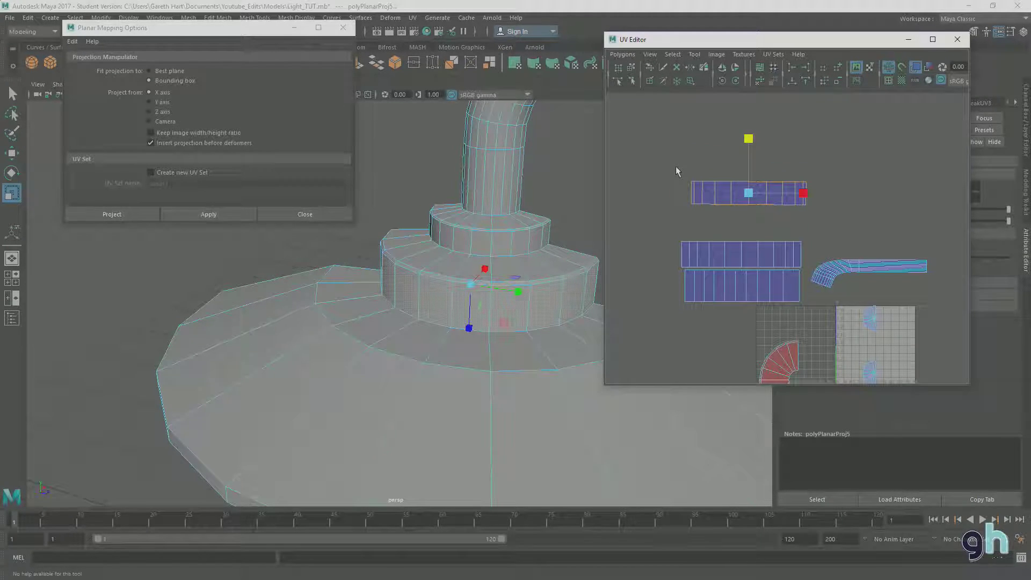
# Scale the top and bottom UV rows of the large collar's strip into straight horizontal lines
pyautogui.moveTo(709, 193); pyautogui.dragTo(679, 164, button='right')
pyautogui.moveTo(662, 157); pyautogui.dragTo(805, 185)
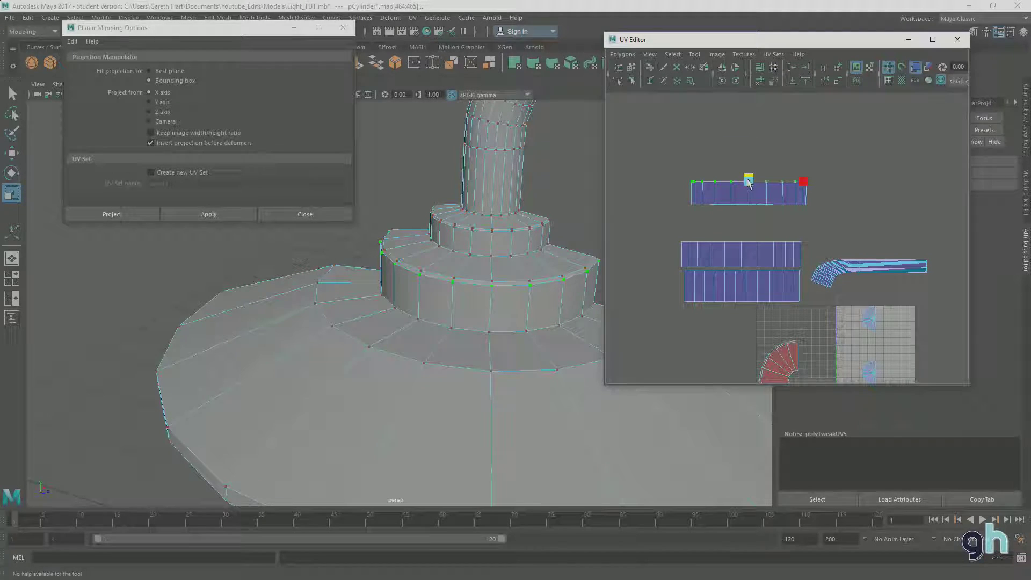
pyautogui.moveTo(666, 196); pyautogui.dragTo(877, 235)
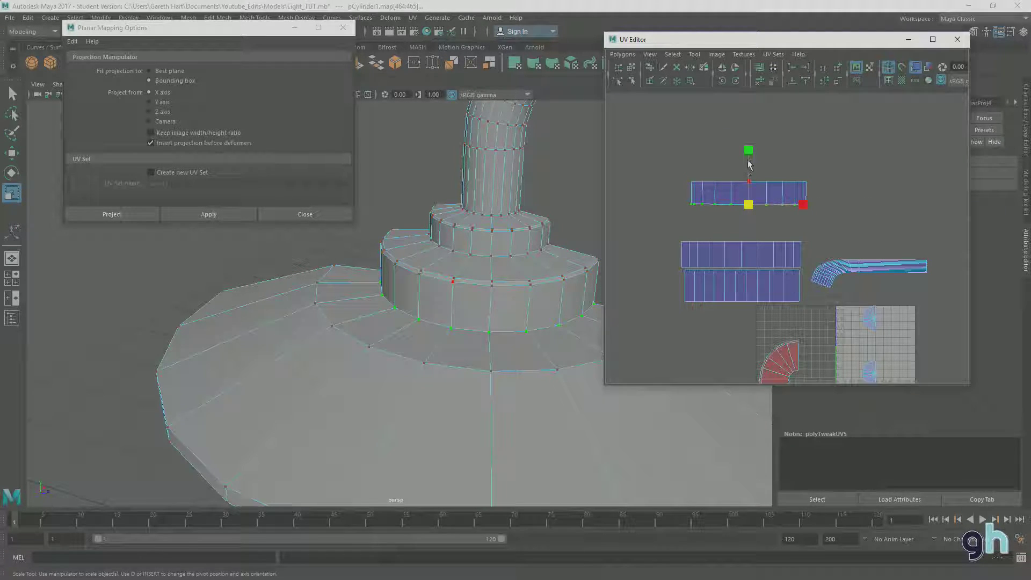
# Move the large collar's whole UV strip down so it sits directly above the other two strips
pyautogui.press('w')
pyautogui.moveTo(743, 204); pyautogui.dragTo(743, 220)
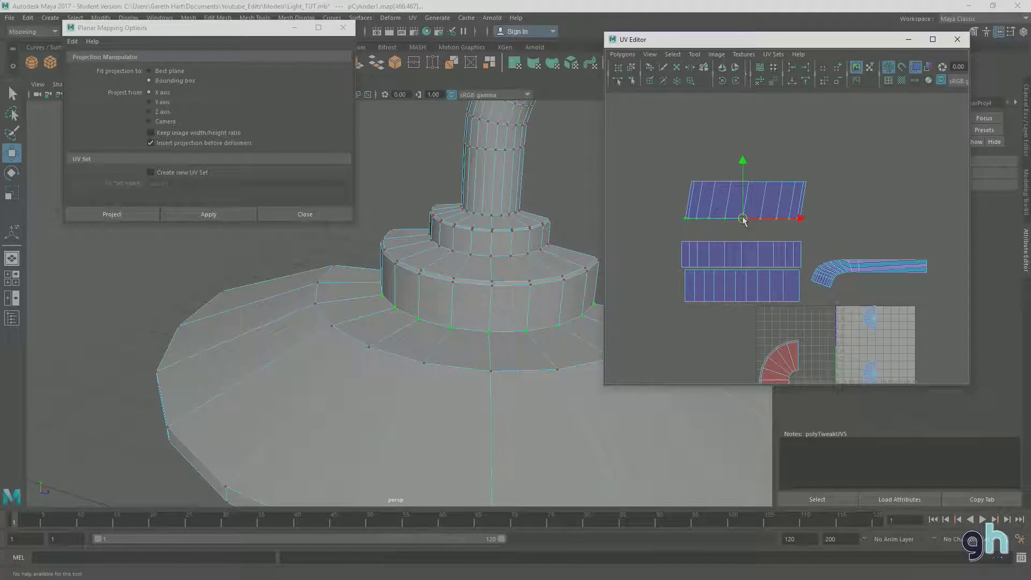
pyautogui.moveTo(668, 156); pyautogui.dragTo(810, 225)
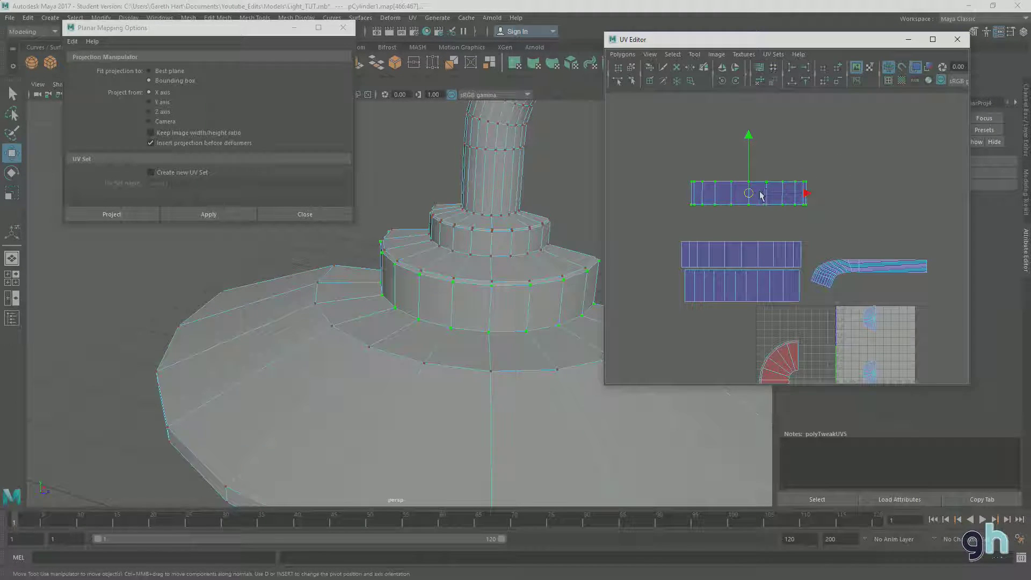
pyautogui.moveTo(749, 201); pyautogui.dragTo(743, 230)
pyautogui.click(790, 300)
pyautogui.keyDown('alt'); pyautogui.moveTo(790, 300); pyautogui.dragTo(767, 204, button='middle'); pyautogui.keyUp('alt')
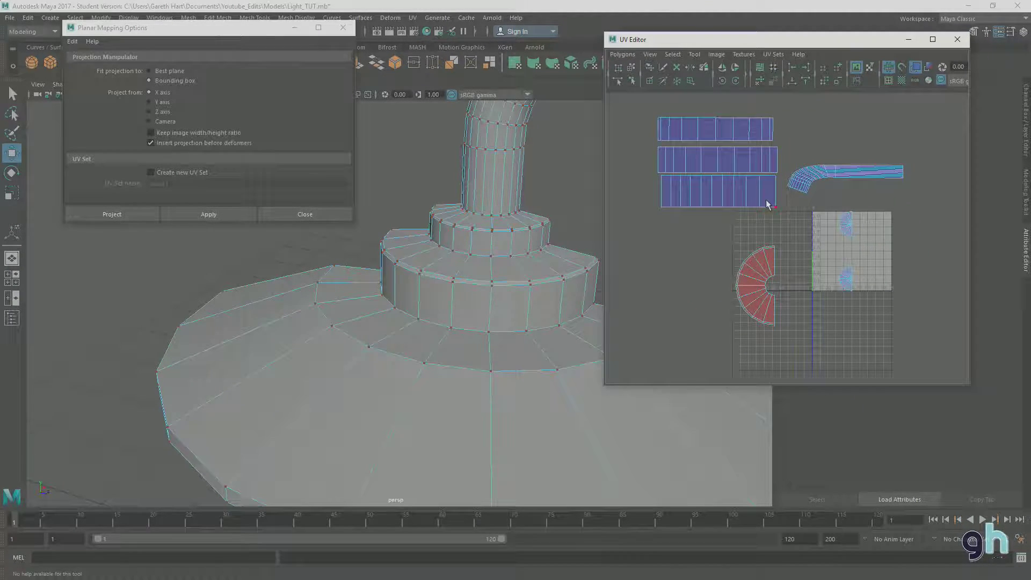
# Select the ring of top faces on the small collar, leaving out its side faces and the pipe faces
pyautogui.keyDown('alt'); pyautogui.moveTo(464, 304); pyautogui.dragTo(436, 243); pyautogui.keyUp('alt')
pyautogui.moveTo(436, 243); pyautogui.dragTo(400, 241, button='right')
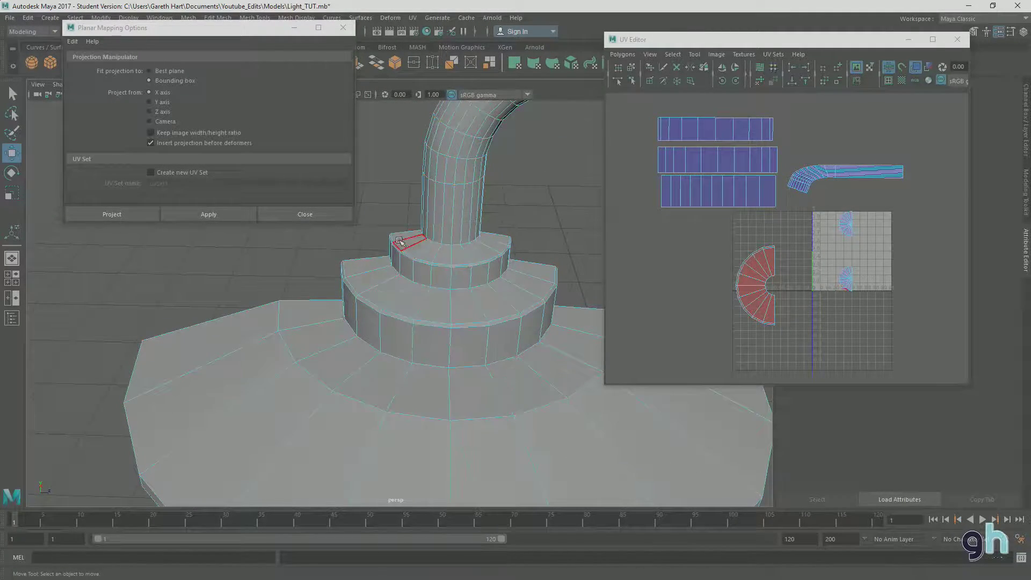
pyautogui.click(433, 253)
pyautogui.keyDown('alt'); pyautogui.moveTo(433, 252); pyautogui.dragTo(408, 268); pyautogui.keyUp('alt')
pyautogui.click(380, 274)
pyautogui.moveTo(525, 290); pyautogui.dragTo(523, 289)
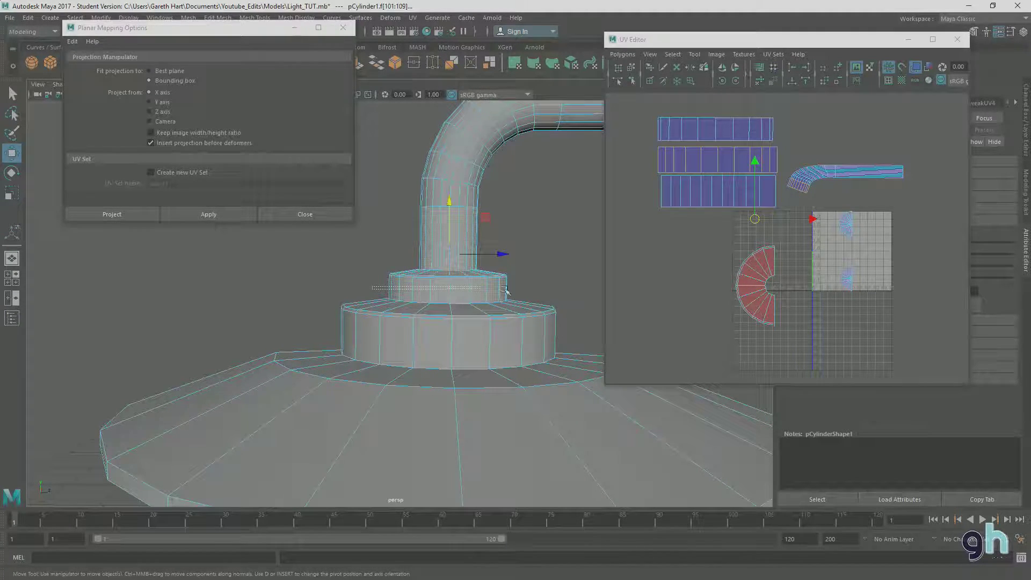
pyautogui.keyDown('ctrl'); pyautogui.moveTo(506, 290); pyautogui.dragTo(505, 289); pyautogui.keyUp('ctrl')
pyautogui.moveTo(395, 235)
pyautogui.mouseDown()
pyautogui.moveTo(511, 236)
pyautogui.moveTo(537, 225)
pyautogui.moveTo(468, 235)
pyautogui.moveTo(403, 228)
pyautogui.mouseUp()
pyautogui.moveTo(513, 235); pyautogui.dragTo(483, 265)
# Apply a planar projection along the Y axis to the small collar's top faces
pyautogui.scroll(4, 483, 264)
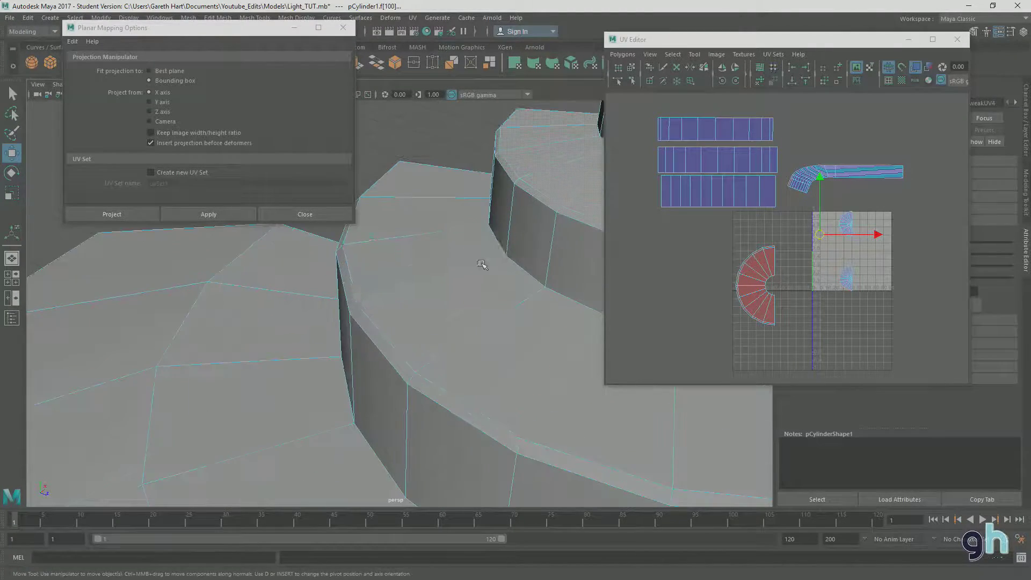
pyautogui.scroll(-5, 317, 301)
pyautogui.scroll(1, 440, 294)
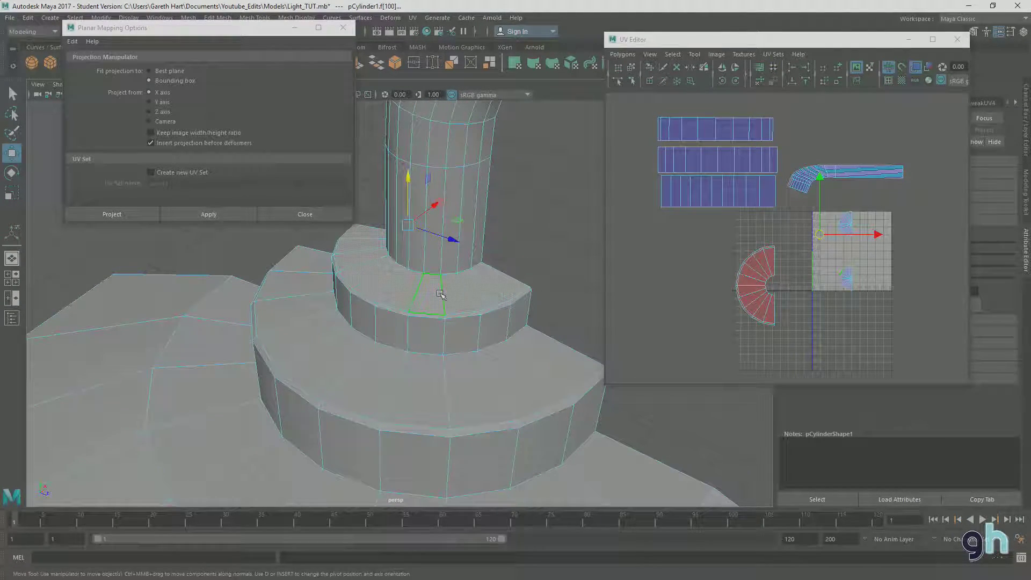
pyautogui.click(153, 102)
pyautogui.click(209, 213)
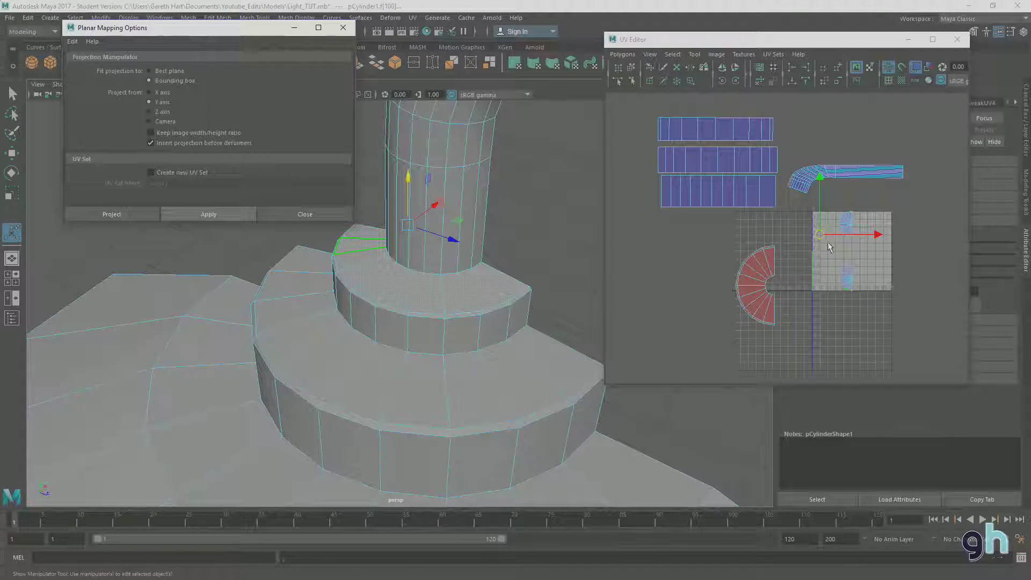
# Scale the small collar's top shell horizontally into a half ring and place it left of the red half-disc shell
pyautogui.click(859, 252)
pyautogui.press('r')
pyautogui.moveTo(892, 253); pyautogui.dragTo(717, 285)
pyautogui.press('w')
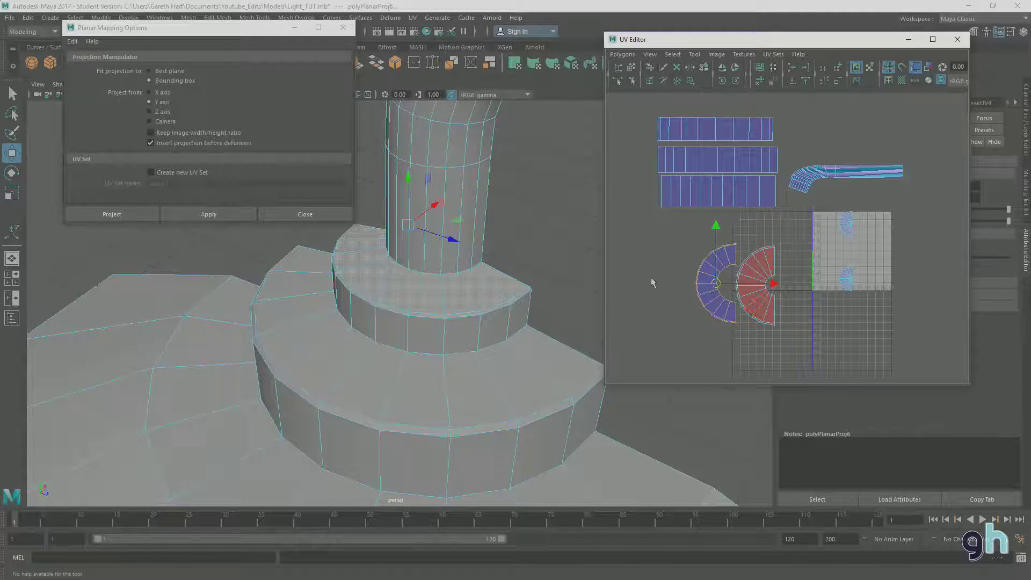
# Select the ring of top faces on the large collar together with the thin bevel faces along its rim
pyautogui.keyDown('alt'); pyautogui.moveTo(413, 307); pyautogui.dragTo(292, 367); pyautogui.keyUp('alt')
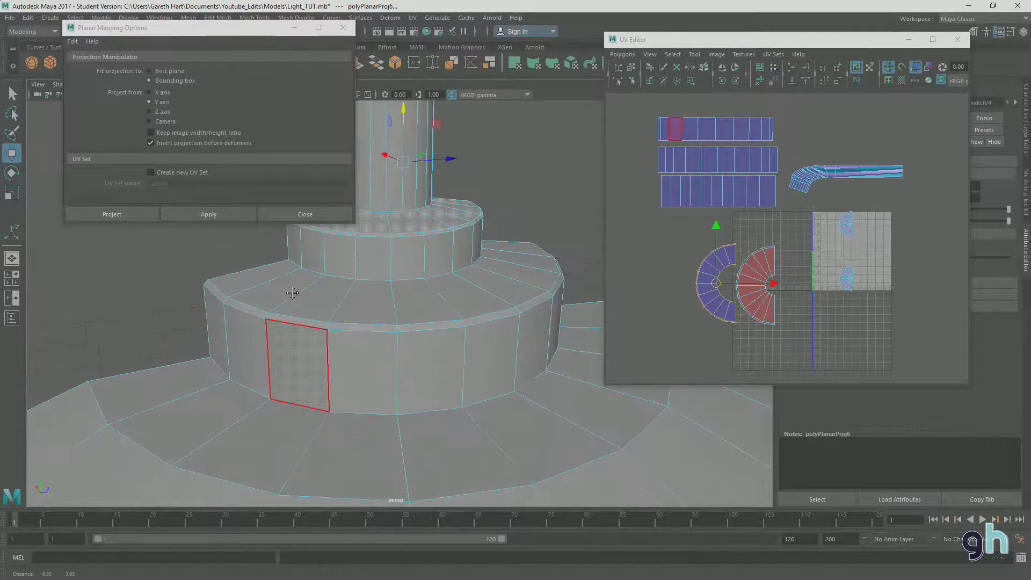
pyautogui.click(247, 283)
pyautogui.click(224, 297)
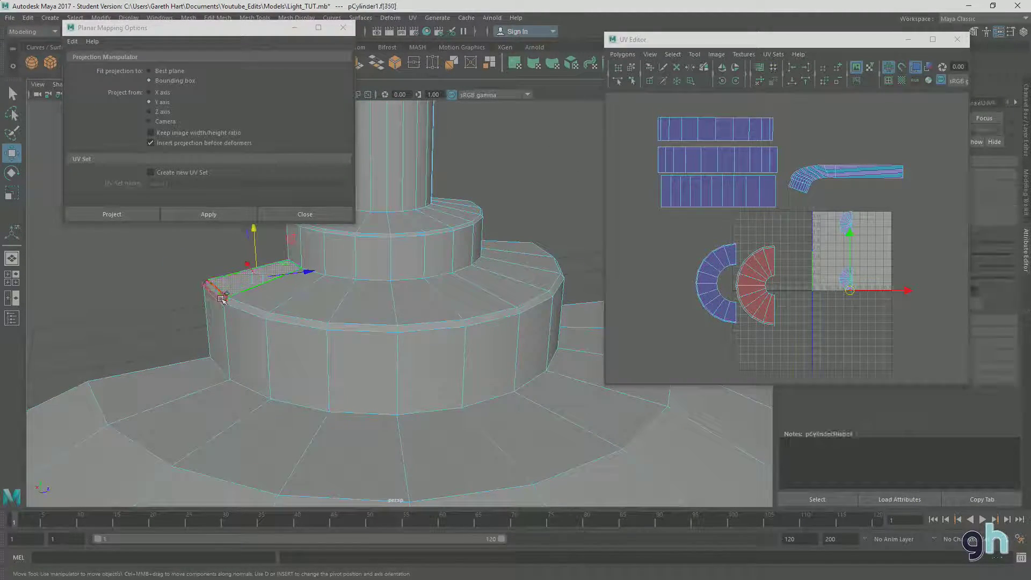
pyautogui.click(259, 311)
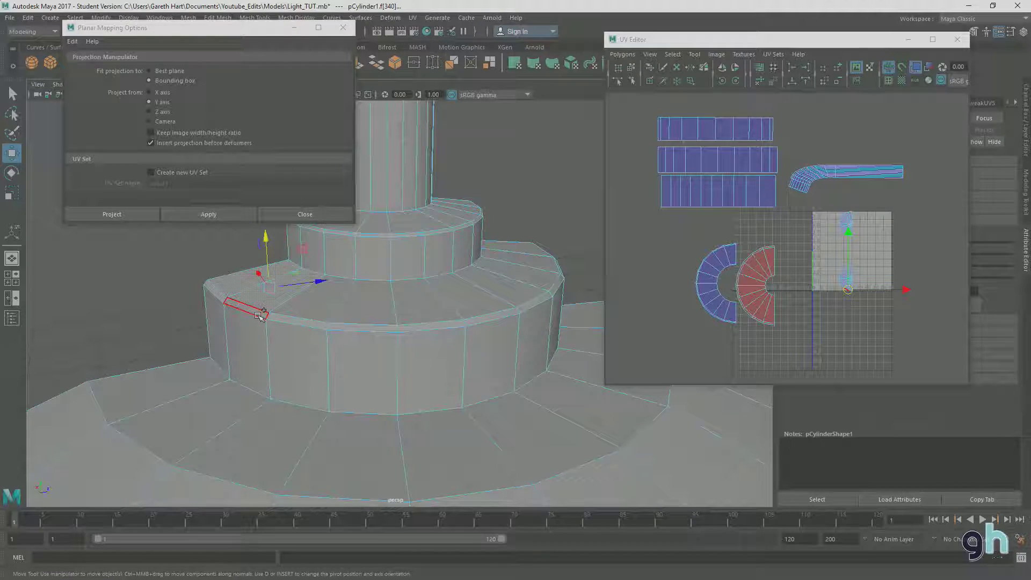
pyautogui.keyDown('shift'); pyautogui.click(325, 303); pyautogui.keyUp('shift')
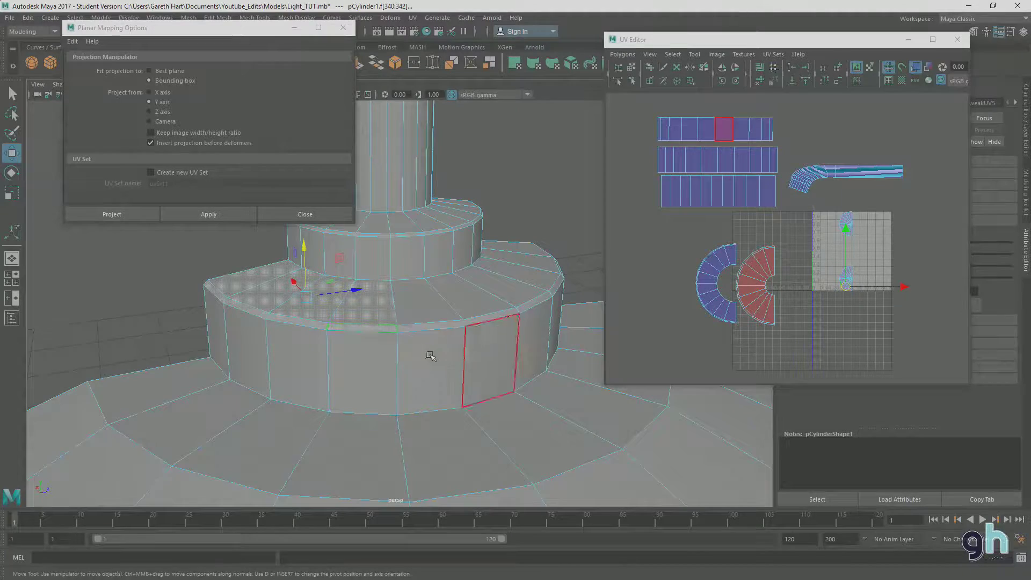
pyautogui.keyDown('alt'); pyautogui.moveTo(458, 355); pyautogui.dragTo(429, 354); pyautogui.keyUp('alt')
pyautogui.keyDown('shift'); pyautogui.click(376, 303); pyautogui.keyUp('shift')
pyautogui.keyDown('shift'); pyautogui.click(487, 316); pyautogui.keyUp('shift')
pyautogui.keyDown('shift'); pyautogui.click(561, 308); pyautogui.keyUp('shift')
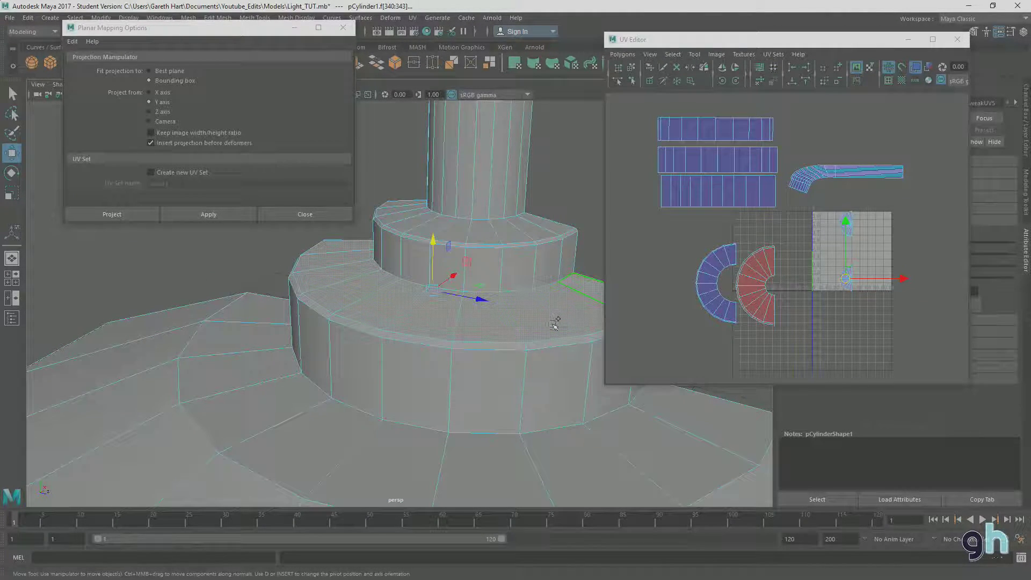
# Apply a planar projection along the Y axis to the large collar's top and bevel faces
pyautogui.keyDown('alt'); pyautogui.moveTo(476, 312); pyautogui.dragTo(510, 309); pyautogui.keyUp('alt')
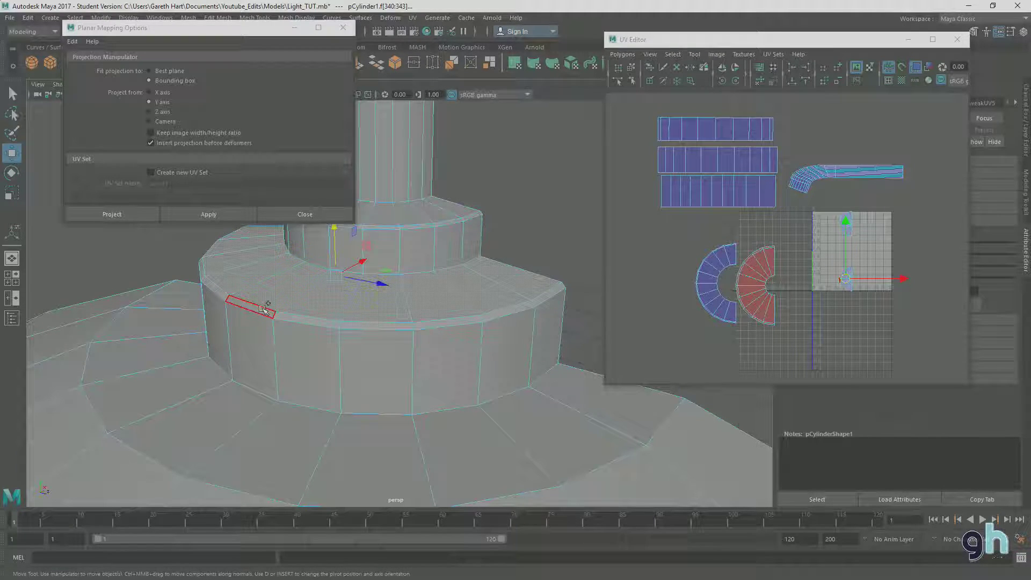
pyautogui.press('f')
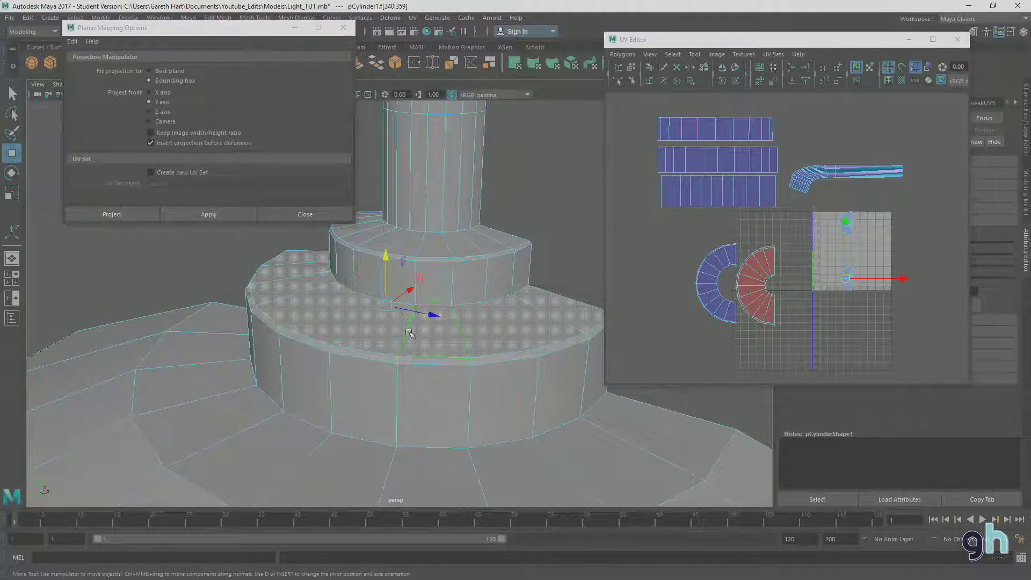
pyautogui.press('a')
pyautogui.press('f')
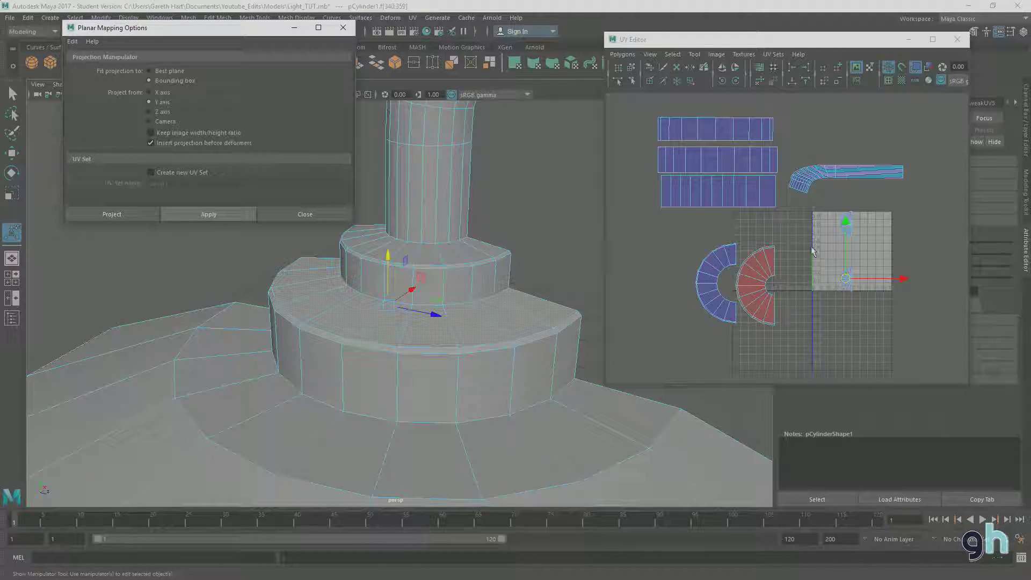
# Scale the large collar's top shell horizontally into a half ring and place it left of the small collar's half ring
pyautogui.press('r')
pyautogui.moveTo(900, 251); pyautogui.dragTo(675, 285)
pyautogui.press('w')
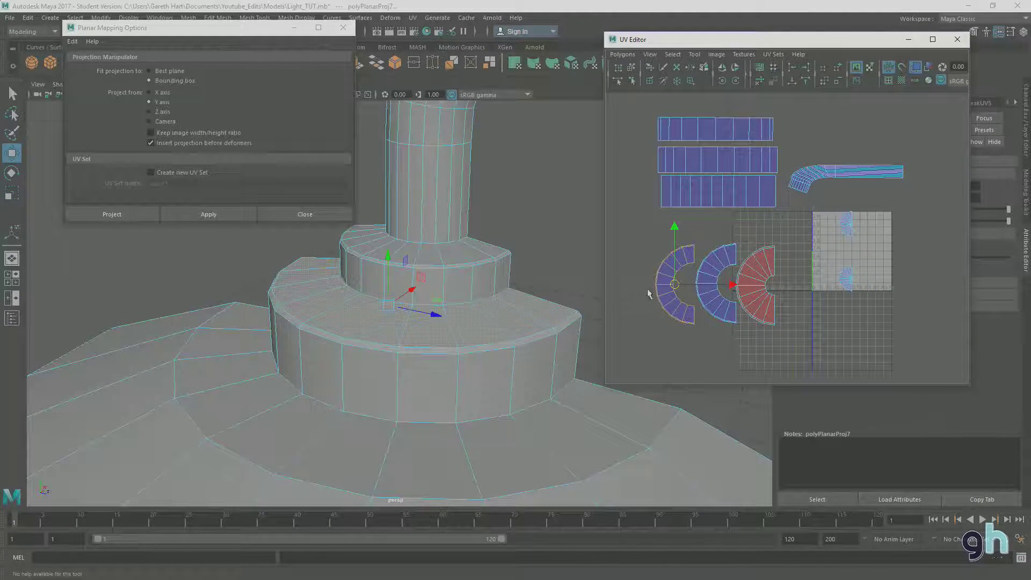
pyautogui.scroll(4, 704, 304)
pyautogui.keyDown('alt'); pyautogui.moveTo(748, 306); pyautogui.dragTo(924, 208, button='middle'); pyautogui.keyUp('alt')
pyautogui.scroll(-2, 924, 208)
pyautogui.keyDown('alt'); pyautogui.moveTo(822, 224); pyautogui.dragTo(793, 232, button='middle'); pyautogui.keyUp('alt')
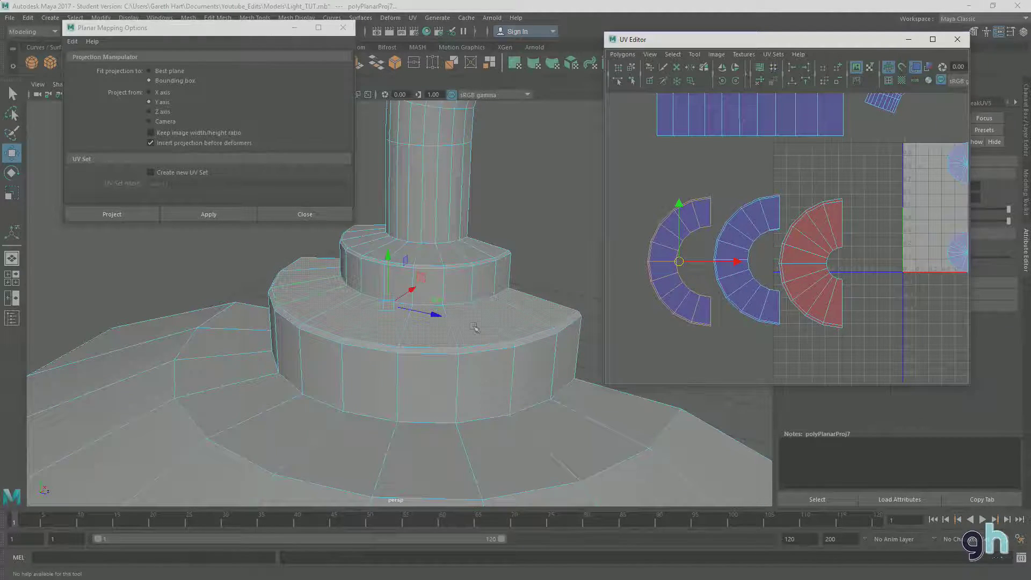
pyautogui.scroll(-5, 408, 350)
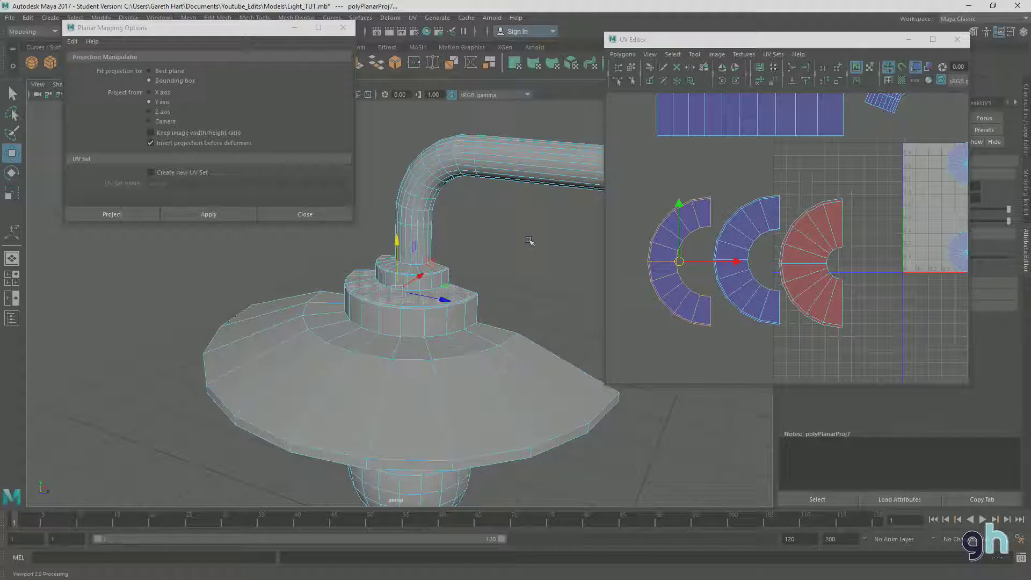
# Minimise the planar mapping options, return the lamp to object mode and nudge the UV Editor window slightly
pyautogui.moveTo(269, 33); pyautogui.dragTo(267, 224)
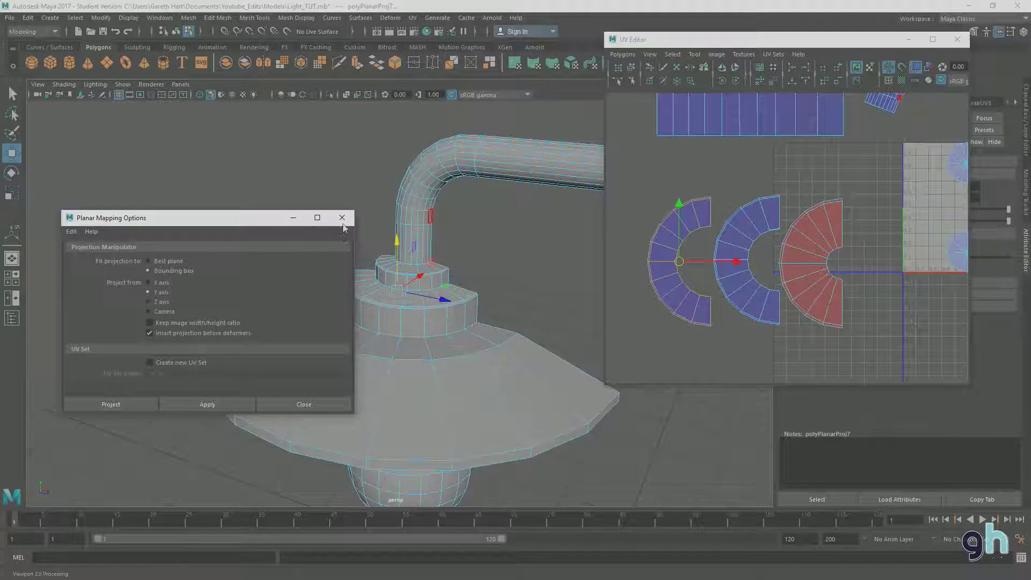
pyautogui.click(293, 218)
pyautogui.moveTo(420, 169); pyautogui.dragTo(441, 160, button='right')
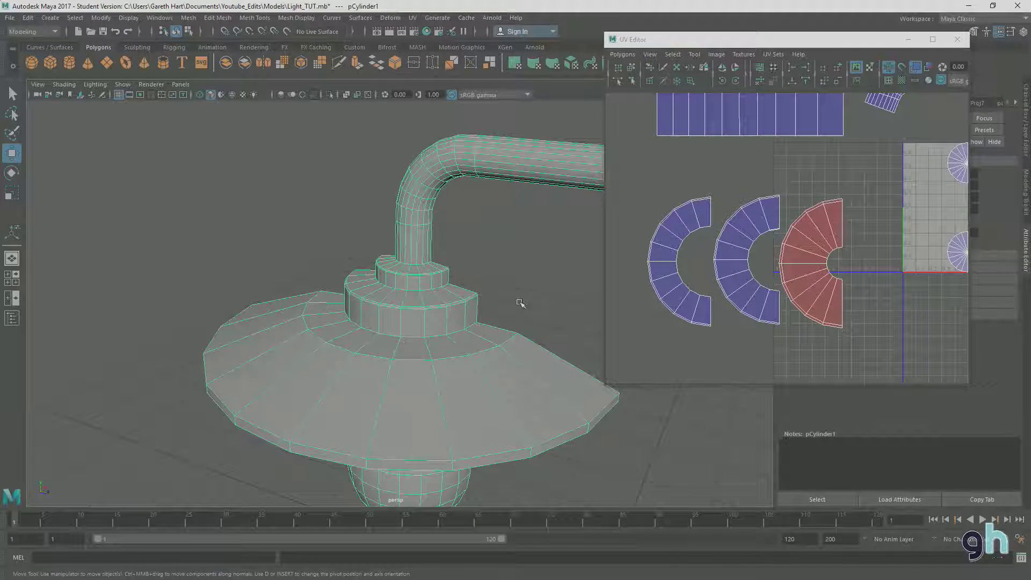
pyautogui.moveTo(836, 45); pyautogui.dragTo(833, 47)
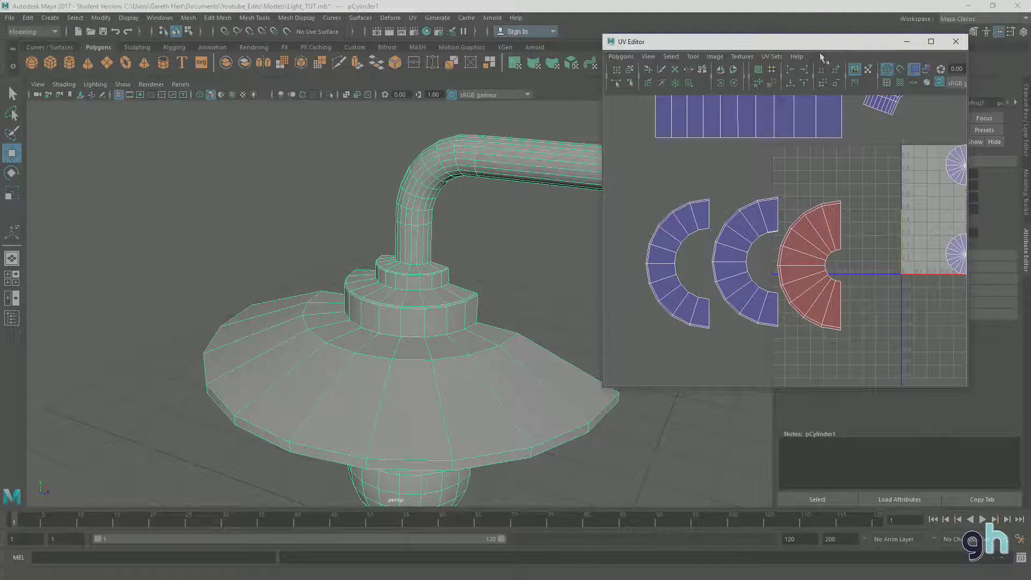
# Switch the lamp mesh to face selection mode around the lampshade
pyautogui.keyDown('alt'); pyautogui.moveTo(531, 317); pyautogui.dragTo(405, 305); pyautogui.keyUp('alt')
pyautogui.scroll(-3, 795, 200)
pyautogui.keyDown('alt'); pyautogui.moveTo(343, 280); pyautogui.dragTo(420, 283); pyautogui.keyUp('alt')
pyautogui.scroll(5, 424, 289)
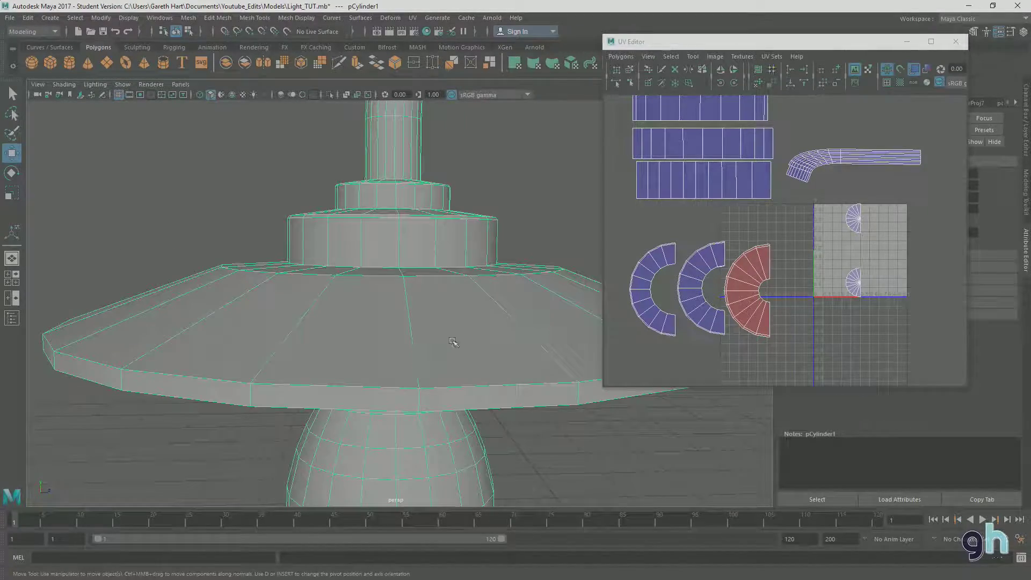
pyautogui.scroll(-5, 453, 342)
pyautogui.keyDown('alt'); pyautogui.moveTo(446, 322); pyautogui.dragTo(421, 285); pyautogui.keyUp('alt')
pyautogui.moveTo(419, 259); pyautogui.dragTo(422, 293, button='right')
pyautogui.click(356, 287)
# Select seven adjacent wedge faces on the lampshade's underside, starting from one open end
pyautogui.keyDown('alt'); pyautogui.moveTo(356, 288); pyautogui.dragTo(381, 250); pyautogui.keyUp('alt')
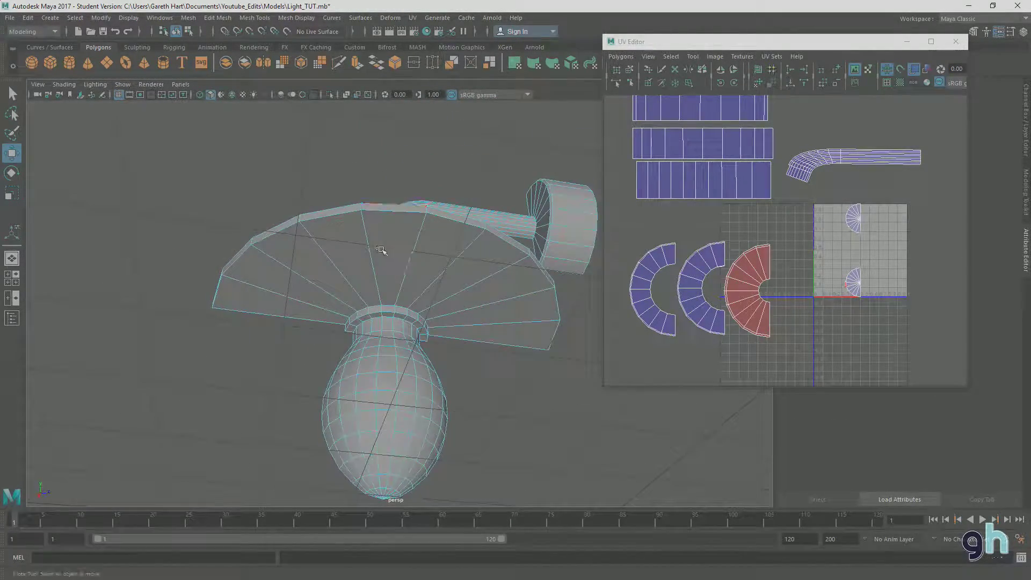
pyautogui.keyDown('alt'); pyautogui.moveTo(446, 273); pyautogui.dragTo(478, 337); pyautogui.keyUp('alt')
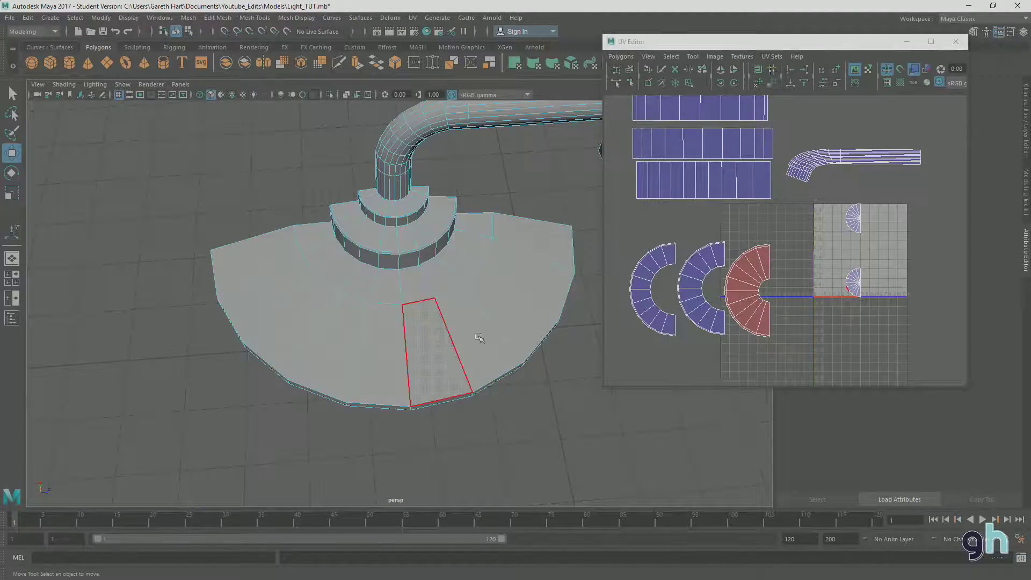
pyautogui.keyDown('alt'); pyautogui.moveTo(494, 301); pyautogui.dragTo(290, 290); pyautogui.keyUp('alt')
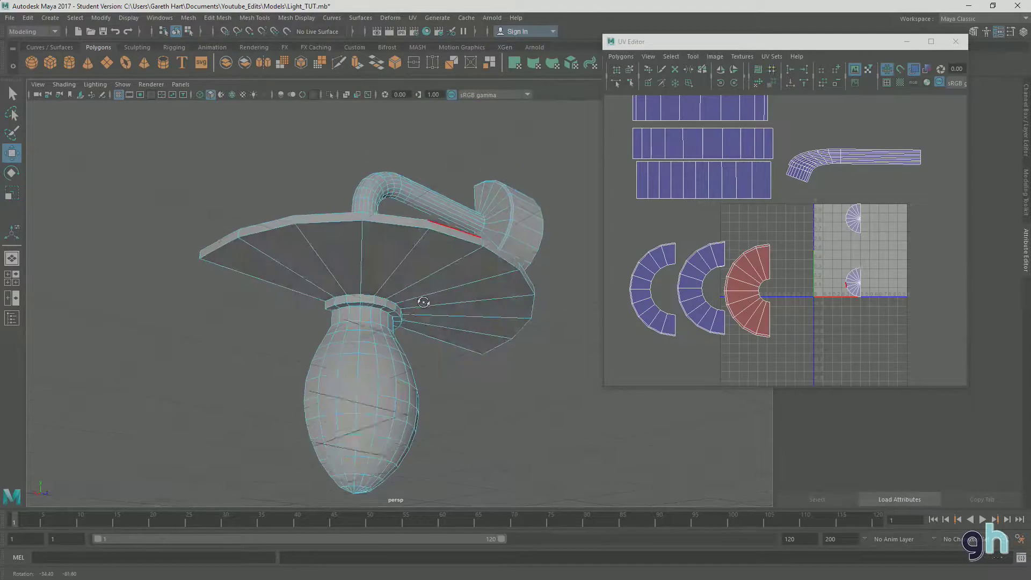
pyautogui.click(289, 290)
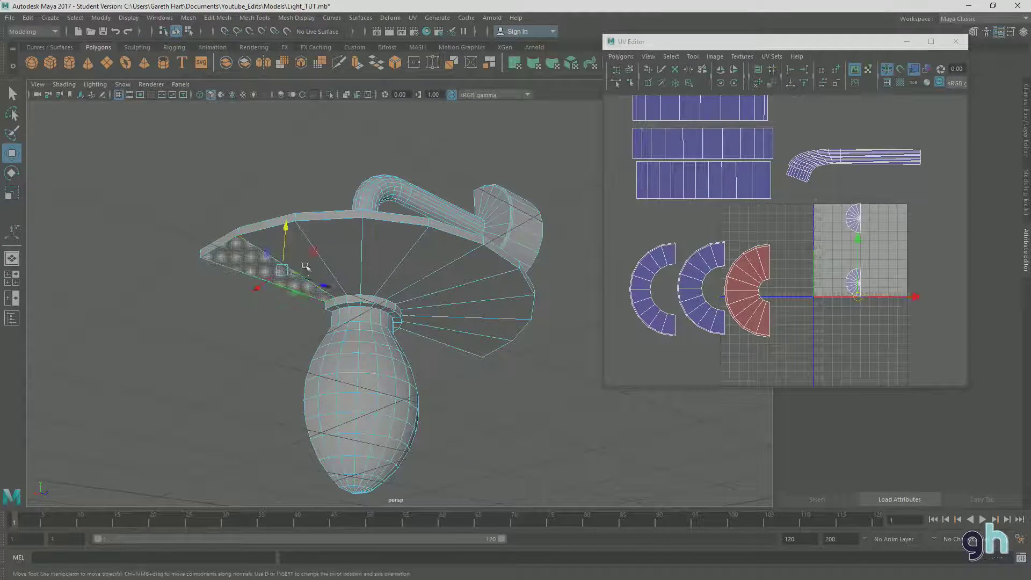
pyautogui.keyDown('shift'); pyautogui.click(349, 234); pyautogui.keyUp('shift')
pyautogui.keyDown('shift'); pyautogui.click(395, 238); pyautogui.keyUp('shift')
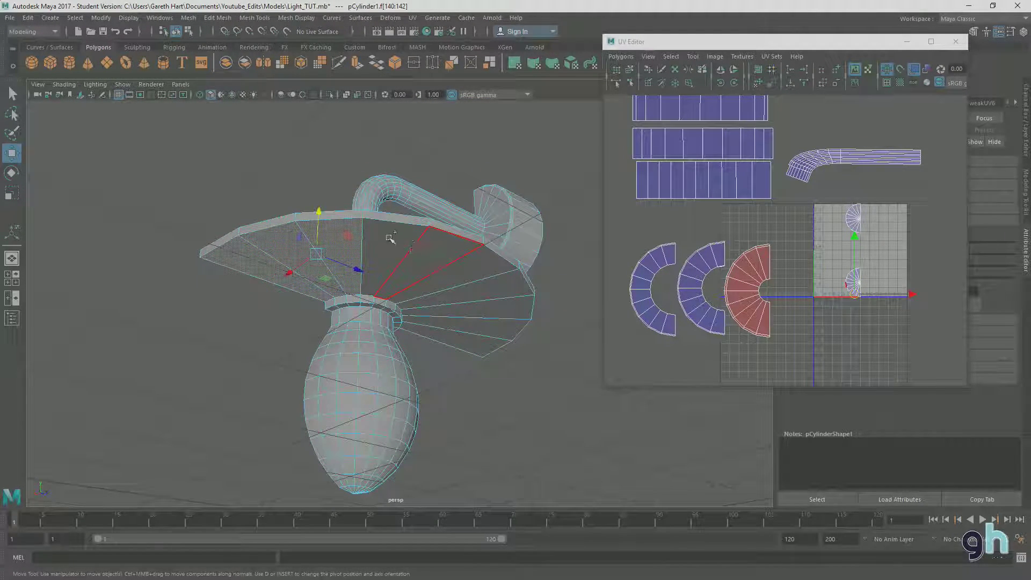
pyautogui.keyDown('shift'); pyautogui.click(391, 238); pyautogui.keyUp('shift')
pyautogui.keyDown('shift'); pyautogui.click(393, 230); pyautogui.keyUp('shift')
pyautogui.keyDown('shift'); pyautogui.click(487, 282); pyautogui.keyUp('shift')
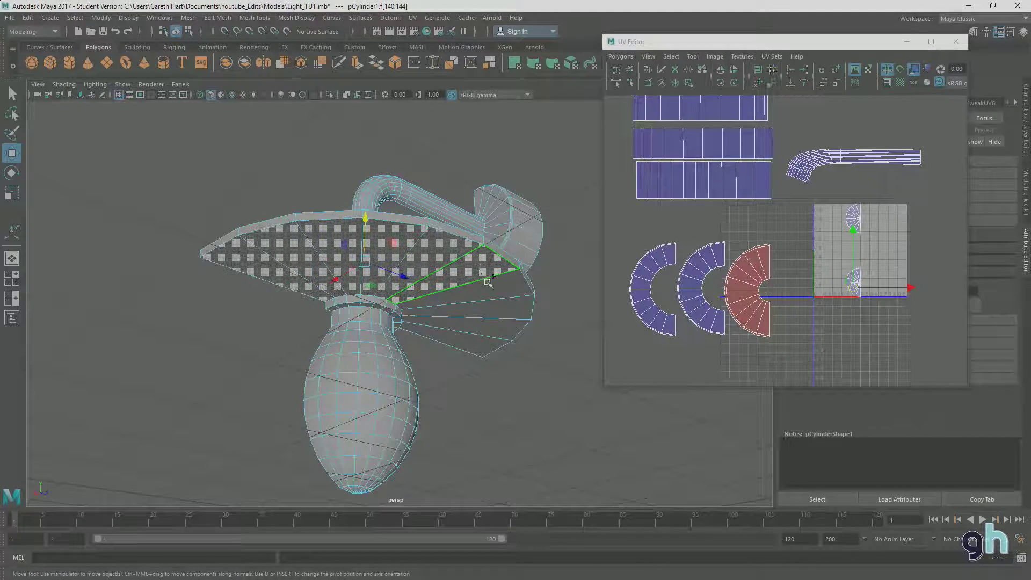
pyautogui.keyDown('shift'); pyautogui.click(493, 290); pyautogui.keyUp('shift')
# Save the scene, accepting the student version notice, and add the remaining underside wedge faces to the selection
pyautogui.hotkey('ctrl', 's')
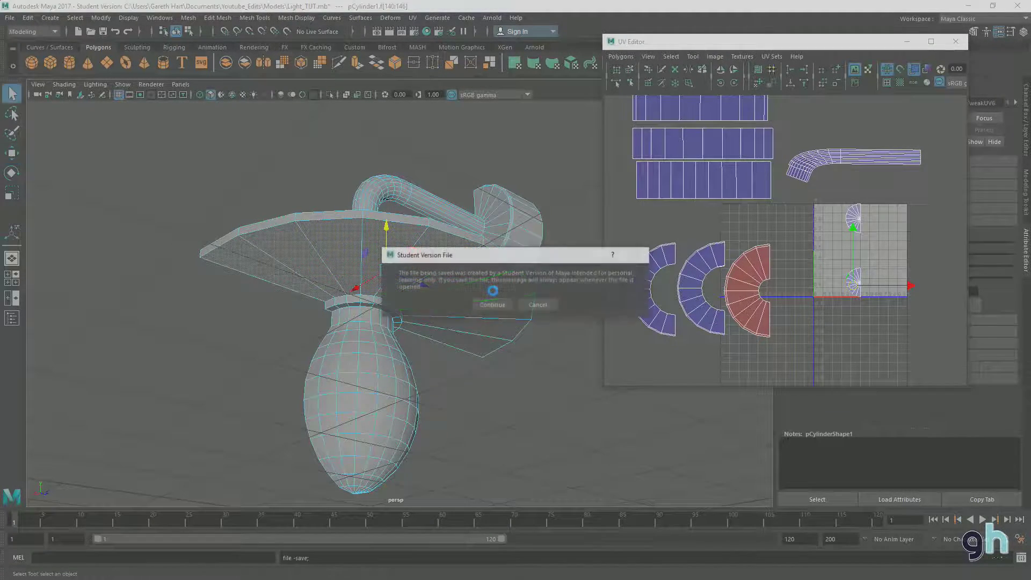
pyautogui.press('Return')
pyautogui.keyDown('shift'); pyautogui.click(506, 307); pyautogui.keyUp('shift')
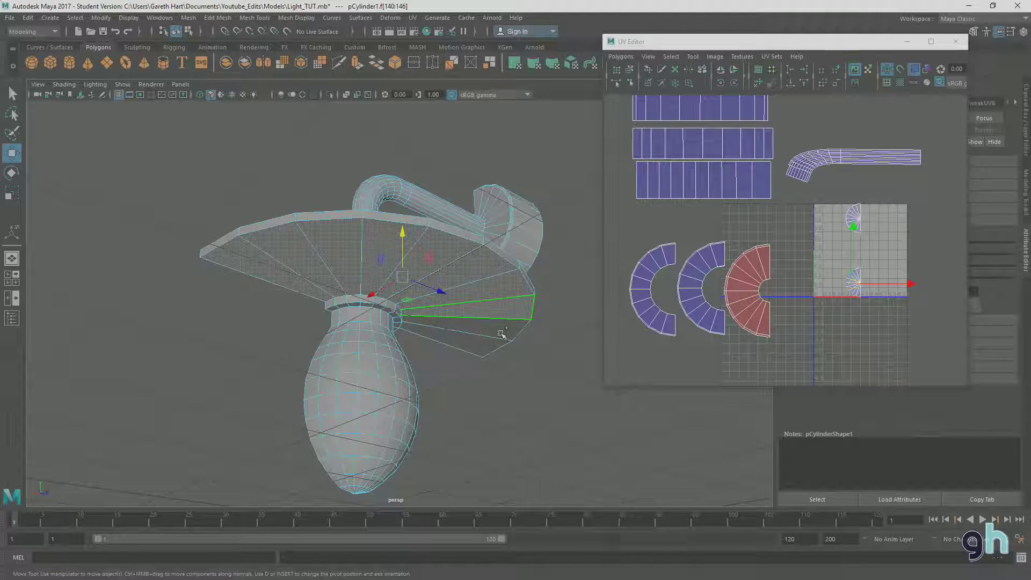
pyautogui.keyDown('shift'); pyautogui.click(481, 359); pyautogui.keyUp('shift')
pyautogui.keyDown('alt'); pyautogui.moveTo(511, 297); pyautogui.dragTo(466, 351); pyautogui.keyUp('alt')
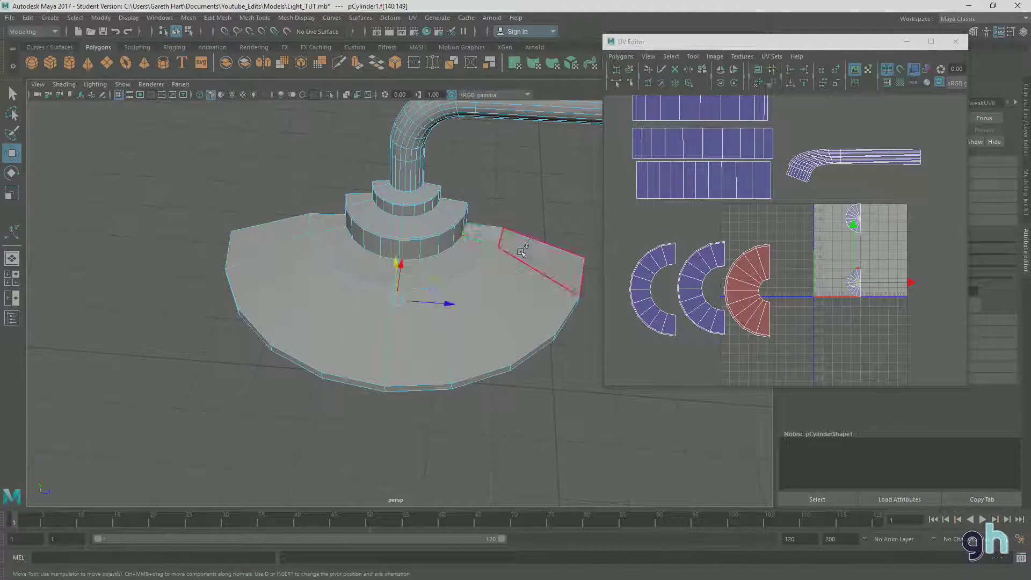
# Add the narrow ring of faces around the collar's base on top of the lampshade to the selection
pyautogui.click(477, 251)
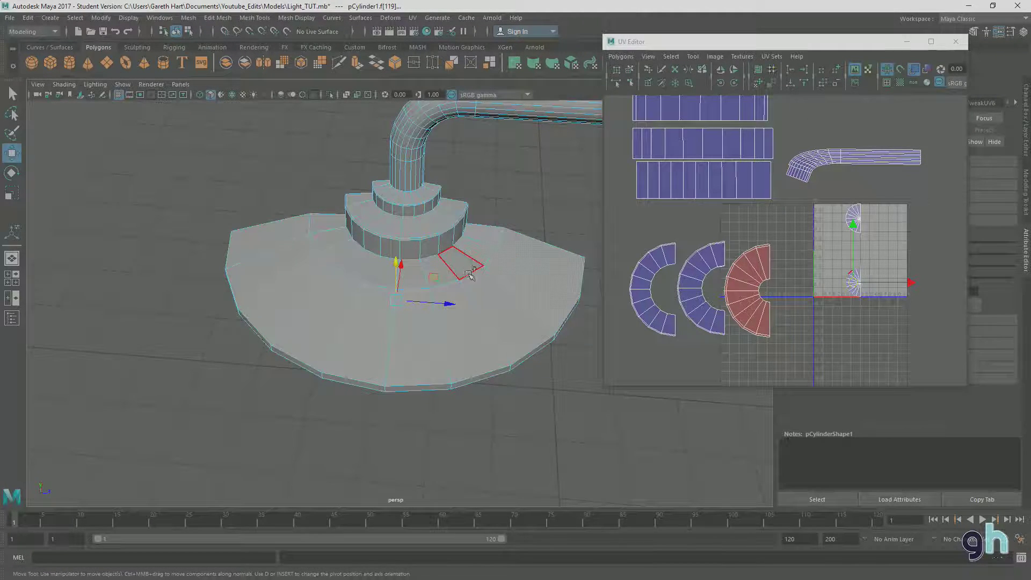
pyautogui.keyDown('shift'); pyautogui.doubleClick(440, 267); pyautogui.keyUp('shift')
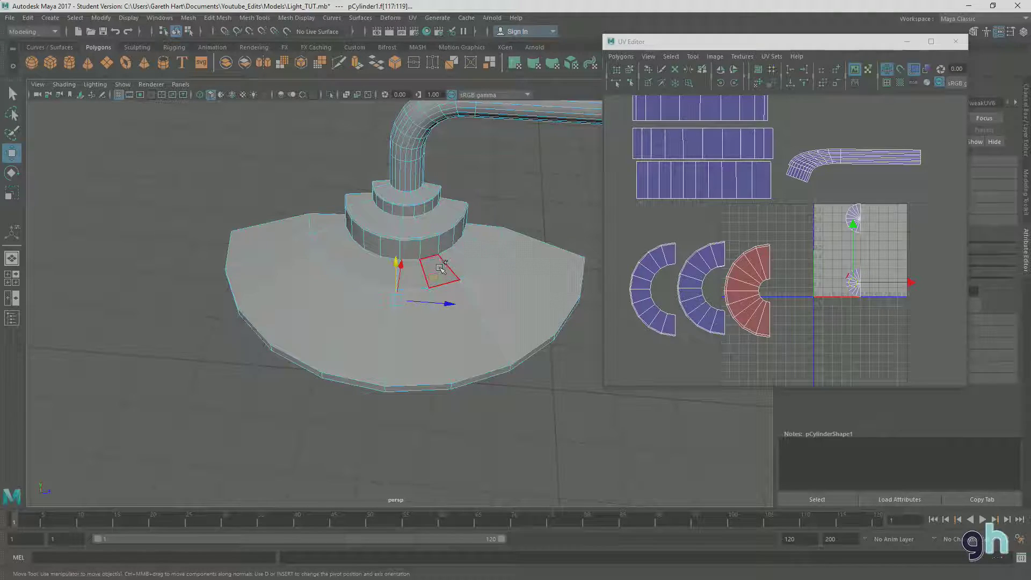
pyautogui.keyDown('shift'); pyautogui.click(415, 280); pyautogui.keyUp('shift')
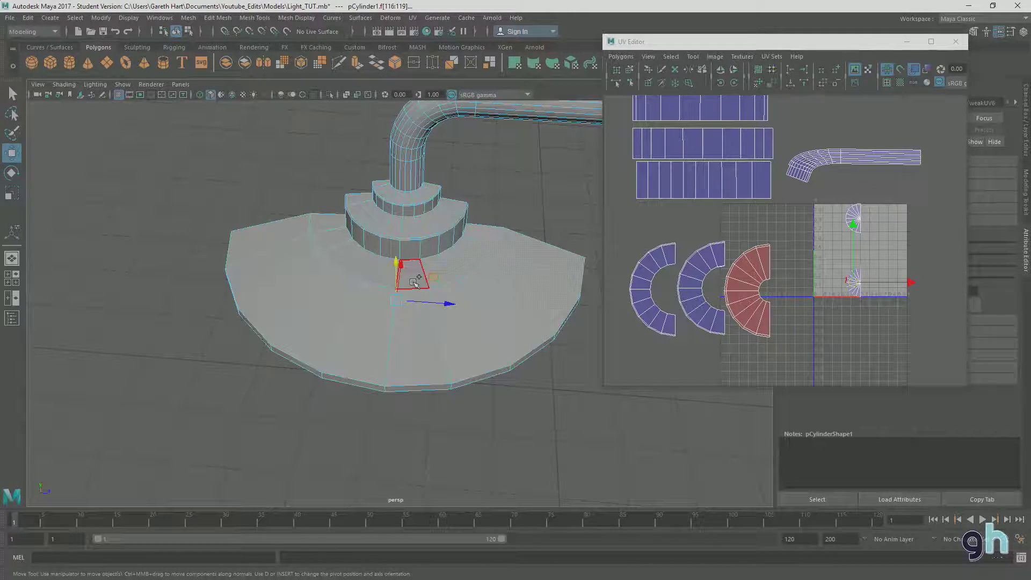
pyautogui.keyDown('shift'); pyautogui.click(419, 350); pyautogui.keyUp('shift')
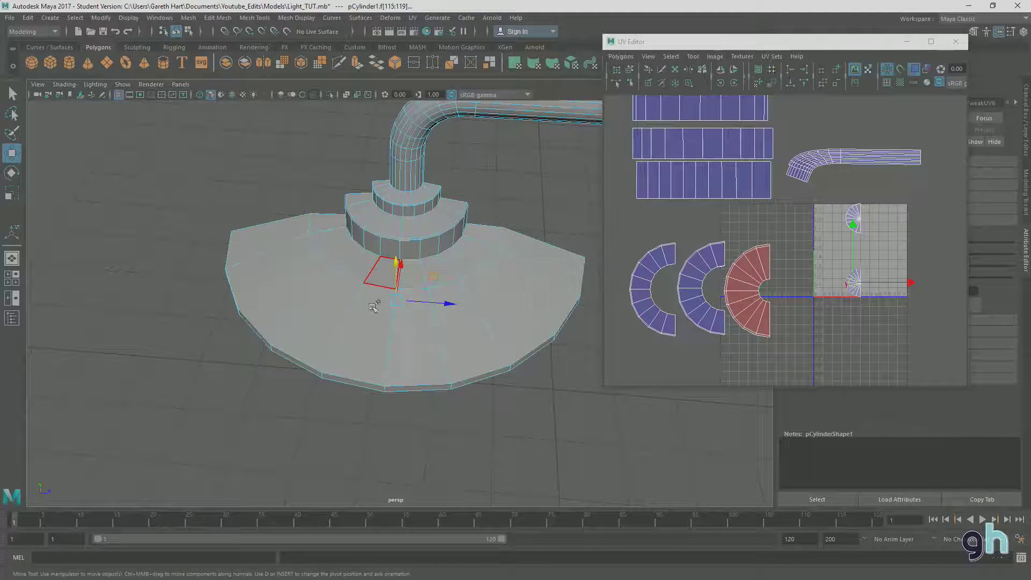
pyautogui.keyDown('shift'); pyautogui.click(366, 260); pyautogui.keyUp('shift')
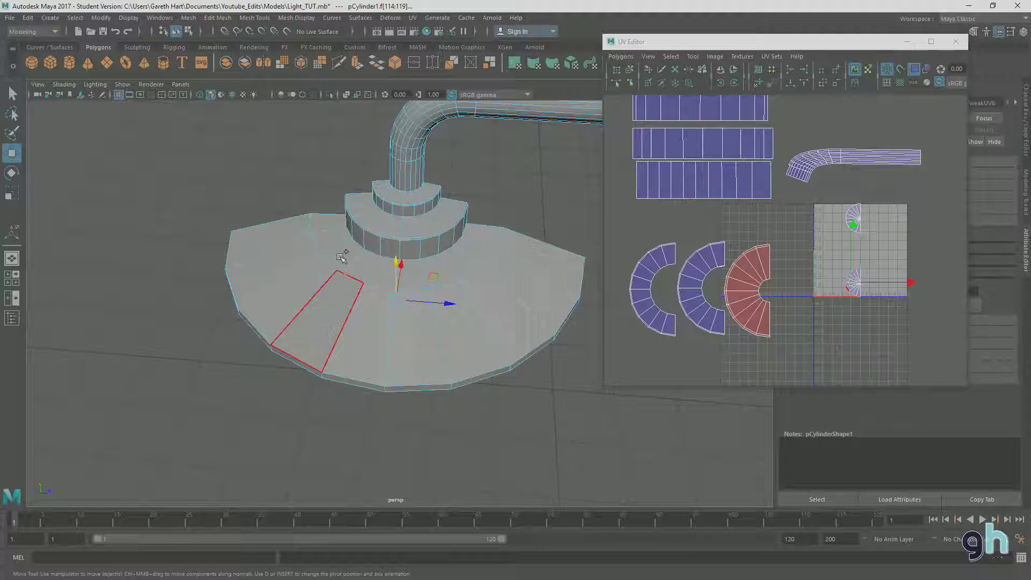
pyautogui.keyDown('shift'); pyautogui.click(298, 301); pyautogui.keyUp('shift')
pyautogui.keyDown('alt'); pyautogui.moveTo(297, 301); pyautogui.dragTo(453, 337, button='middle'); pyautogui.keyUp('alt')
pyautogui.keyDown('alt'); pyautogui.moveTo(454, 336); pyautogui.dragTo(408, 268); pyautogui.keyUp('alt')
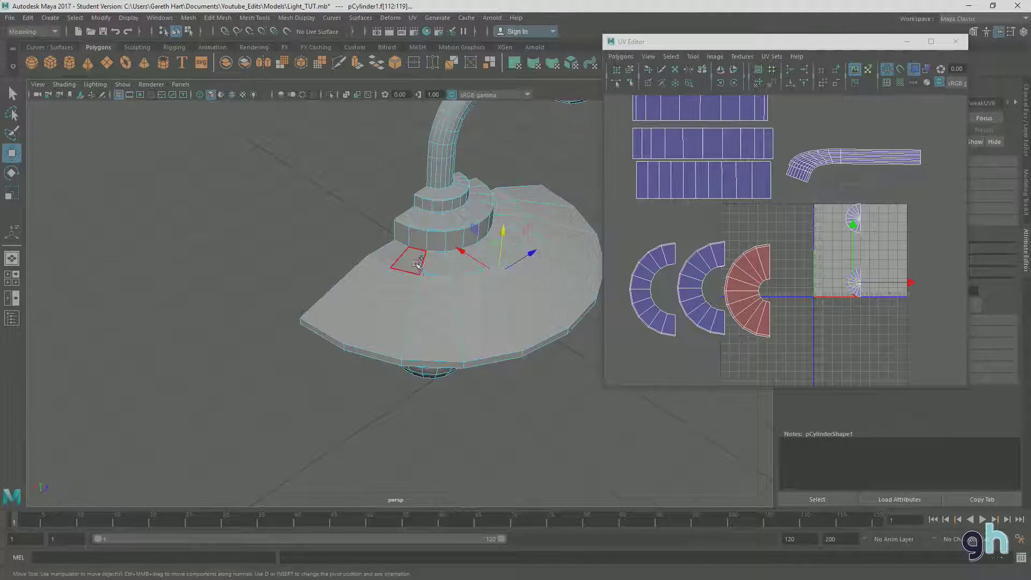
pyautogui.keyDown('shift'); pyautogui.click(392, 252); pyautogui.keyUp('shift')
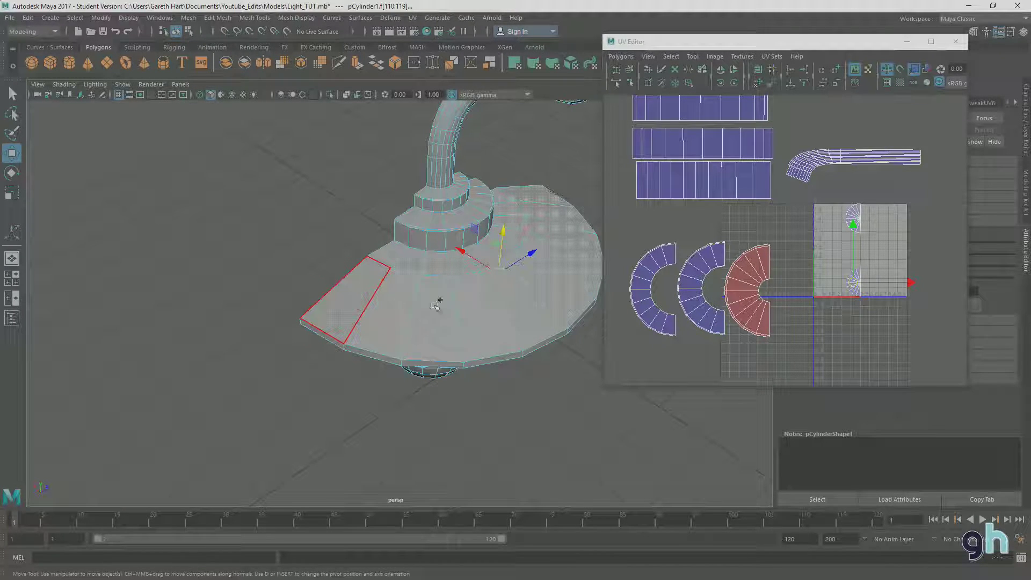
# Add the shade's large upper sloping faces and apply a planar UV projection along the Y axis, fitted to the bounding box
pyautogui.keyDown('shift'); pyautogui.click(486, 319); pyautogui.keyUp('shift')
pyautogui.keyDown('alt'); pyautogui.moveTo(393, 263); pyautogui.dragTo(365, 283); pyautogui.keyUp('alt')
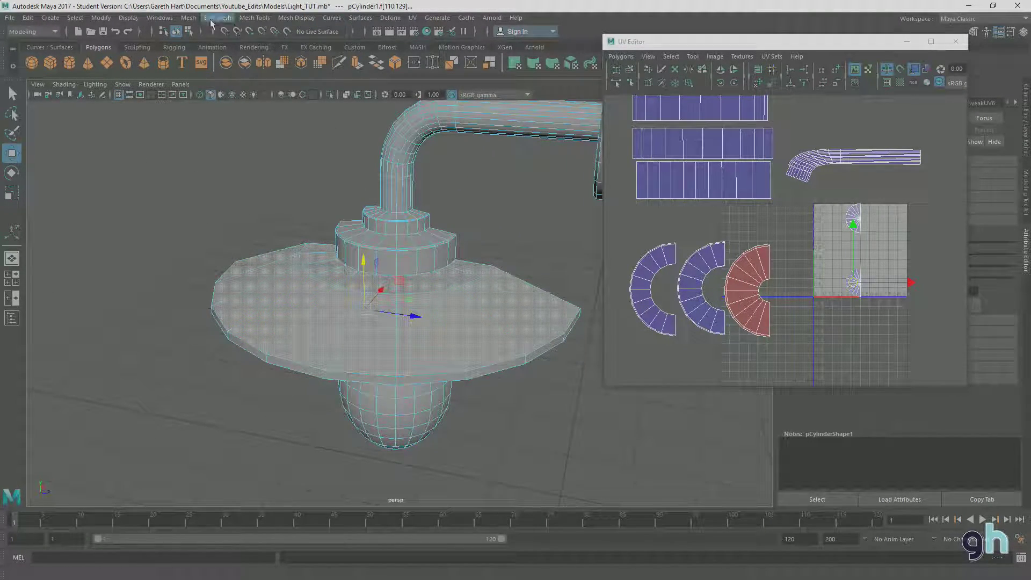
pyautogui.click(412, 17)
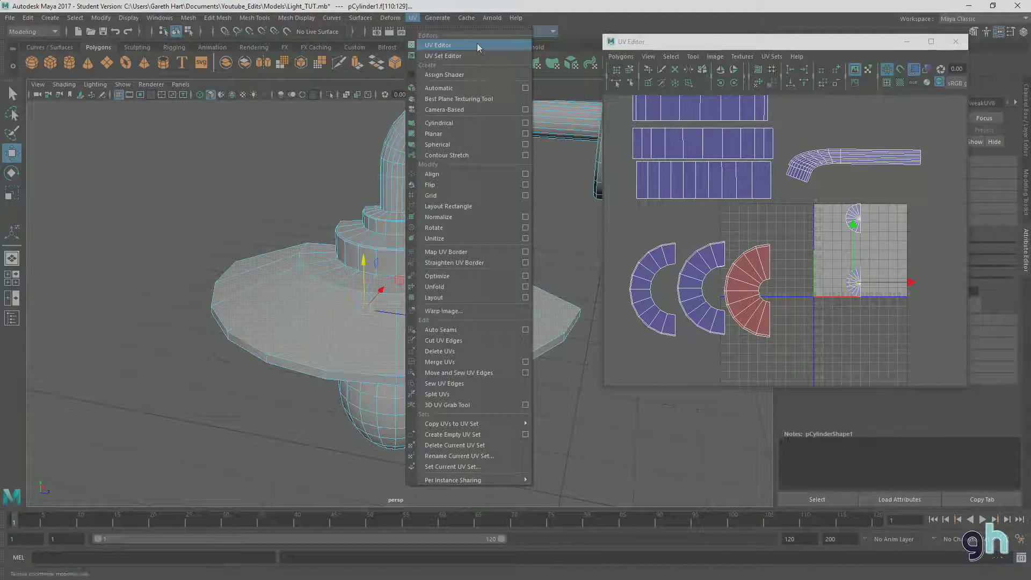
pyautogui.click(524, 133)
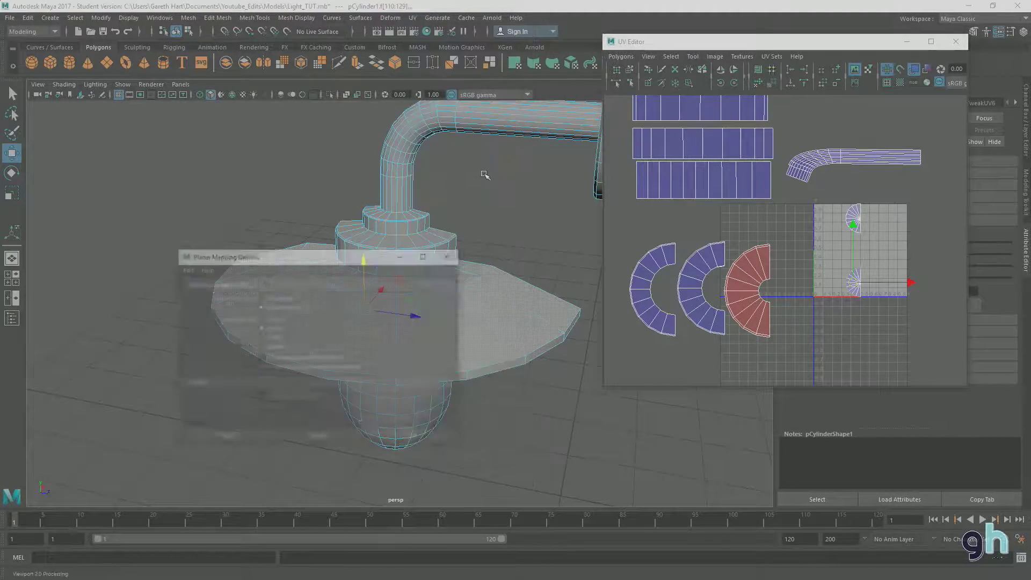
pyautogui.moveTo(206, 222); pyautogui.dragTo(167, 44)
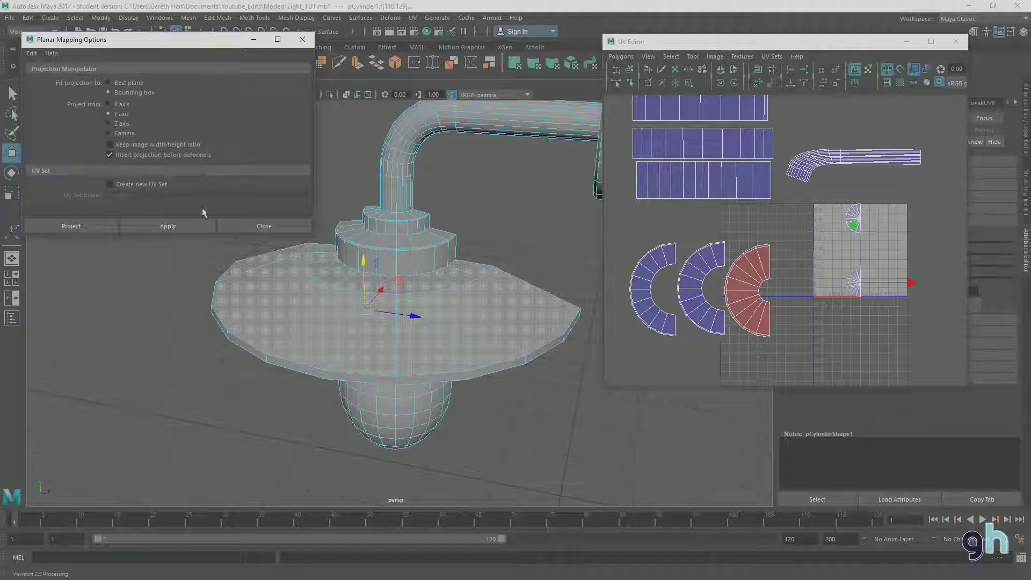
pyautogui.click(188, 226)
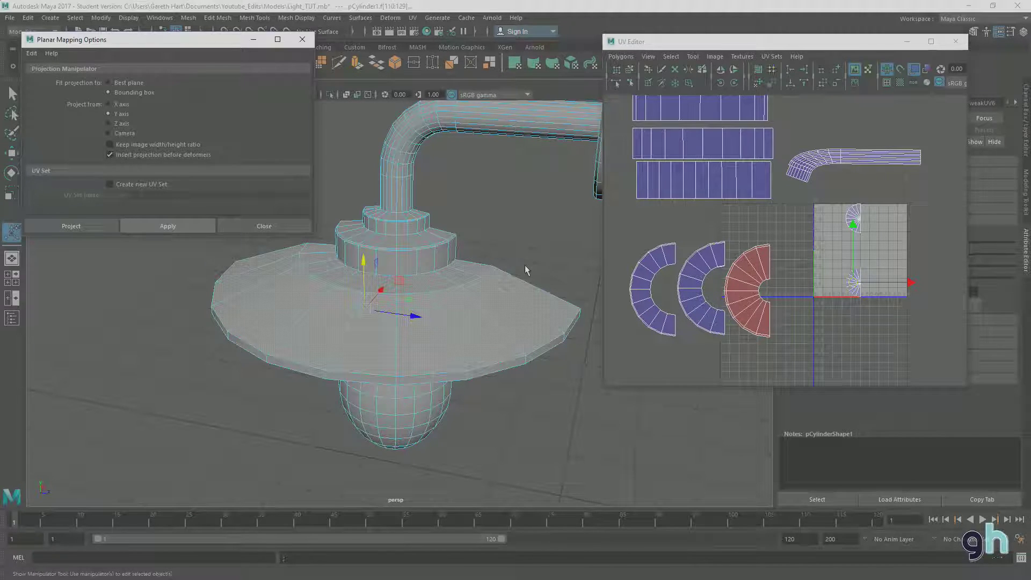
# Move the new lampshade UV shell out of the 0–1 tile into the empty space to its right
pyautogui.click(902, 254)
pyautogui.moveTo(912, 250); pyautogui.dragTo(887, 251)
pyautogui.press('w')
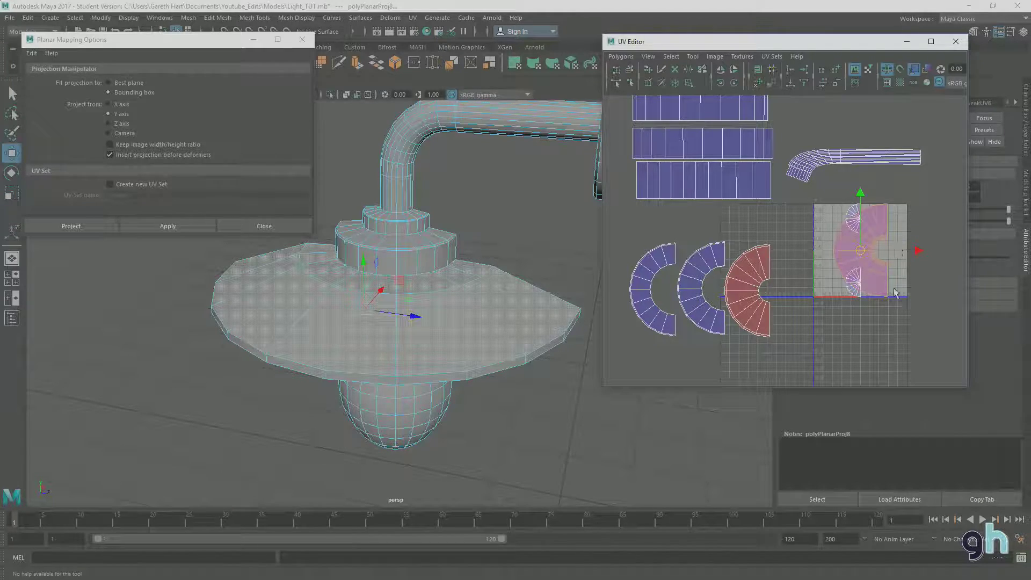
pyautogui.keyDown('alt'); pyautogui.moveTo(894, 290); pyautogui.dragTo(781, 232, button='middle'); pyautogui.keyUp('alt')
pyautogui.moveTo(754, 198); pyautogui.dragTo(882, 270)
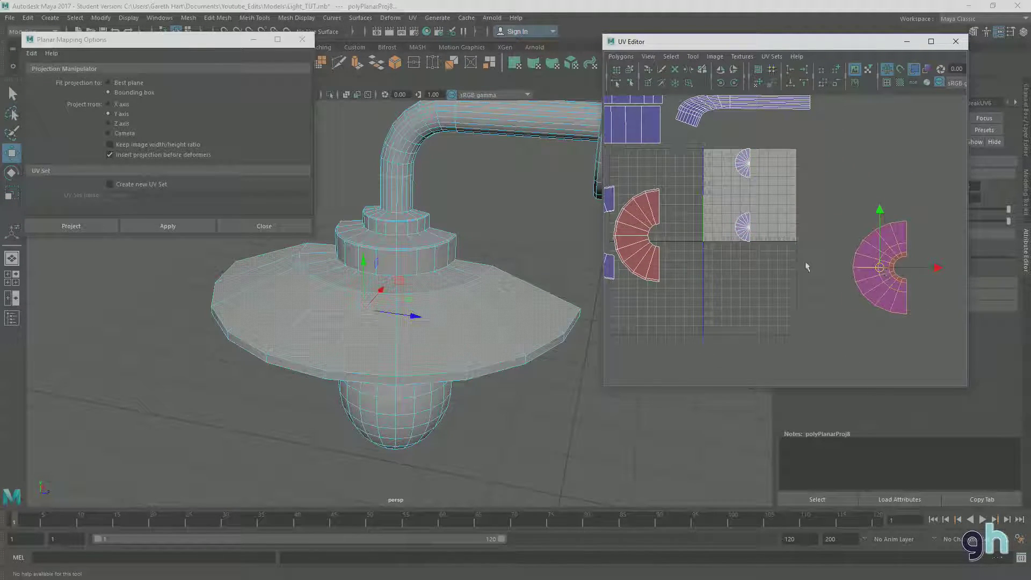
# Select the narrow vertical faces all around the lampshade's outer rim
pyautogui.keyDown('alt'); pyautogui.moveTo(486, 376); pyautogui.dragTo(488, 341); pyautogui.keyUp('alt')
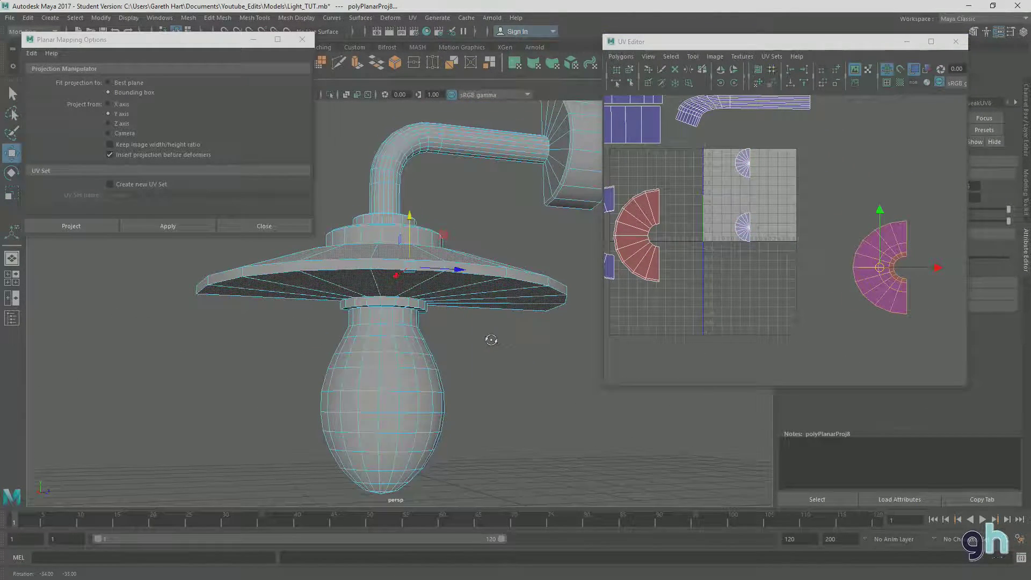
pyautogui.click(203, 289)
pyautogui.click(227, 275)
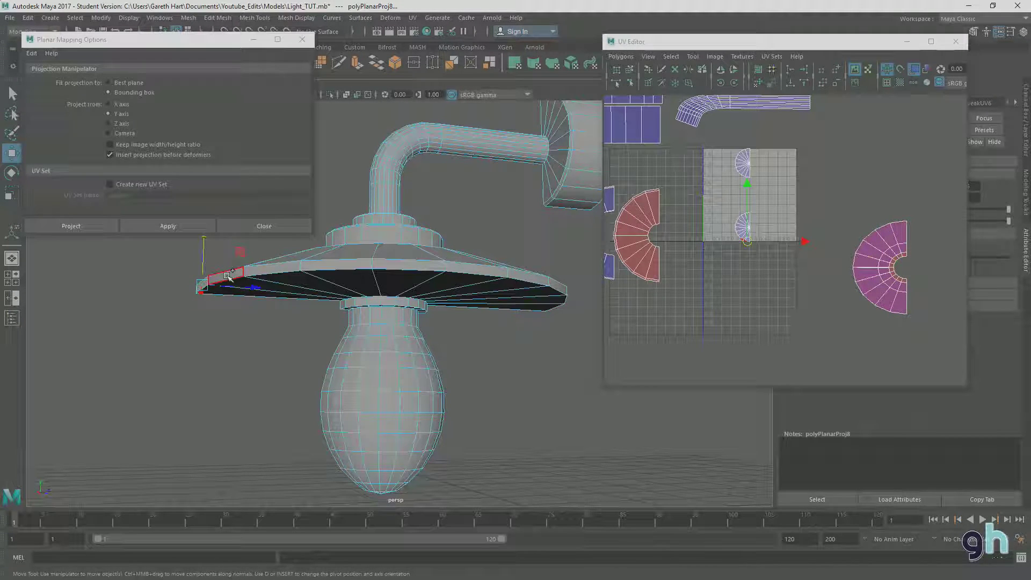
pyautogui.click(338, 272)
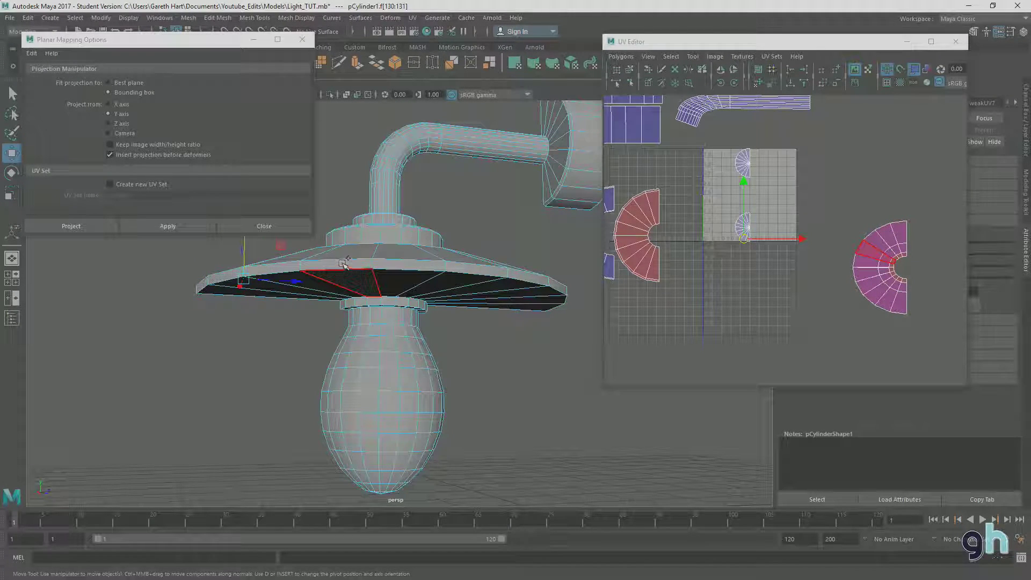
pyautogui.click(347, 267)
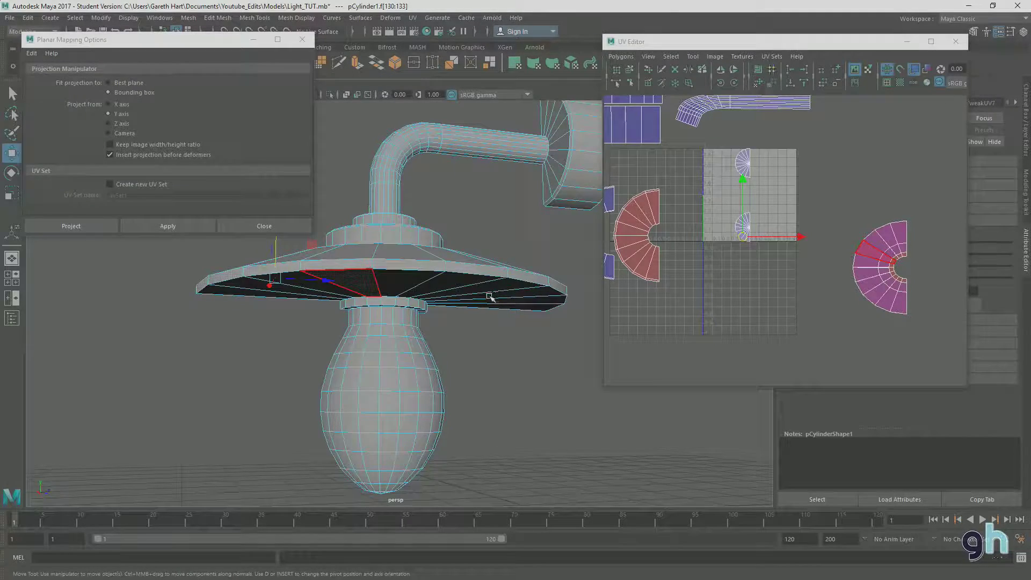
pyautogui.keyDown('alt'); pyautogui.moveTo(507, 292); pyautogui.dragTo(489, 296); pyautogui.keyUp('alt')
pyautogui.click(290, 293)
pyautogui.keyDown('shift'); pyautogui.click(436, 287); pyautogui.keyUp('shift')
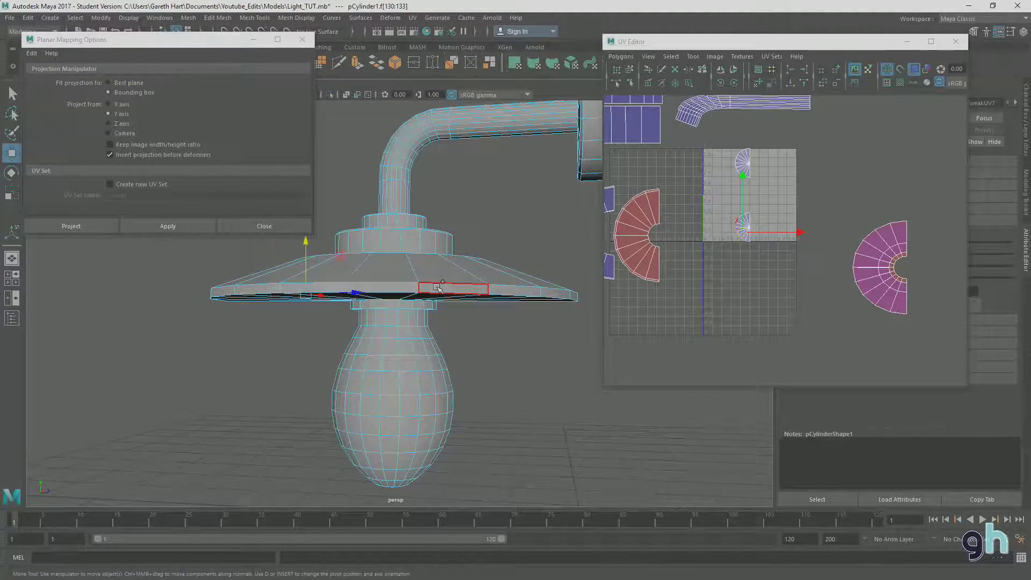
pyautogui.keyDown('shift'); pyautogui.click(498, 292); pyautogui.keyUp('shift')
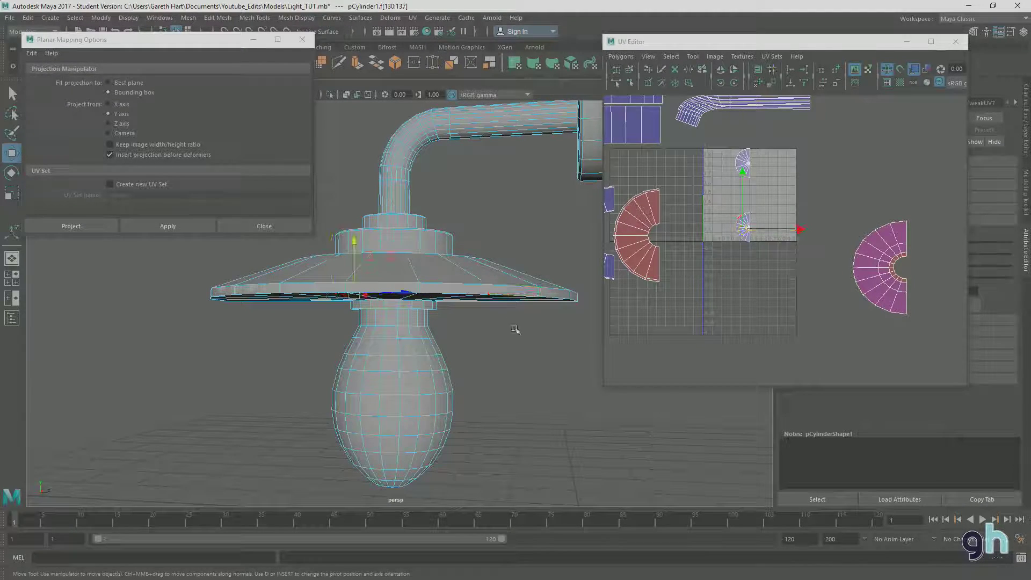
pyautogui.keyDown('alt'); pyautogui.moveTo(472, 330); pyautogui.dragTo(483, 311); pyautogui.keyUp('alt')
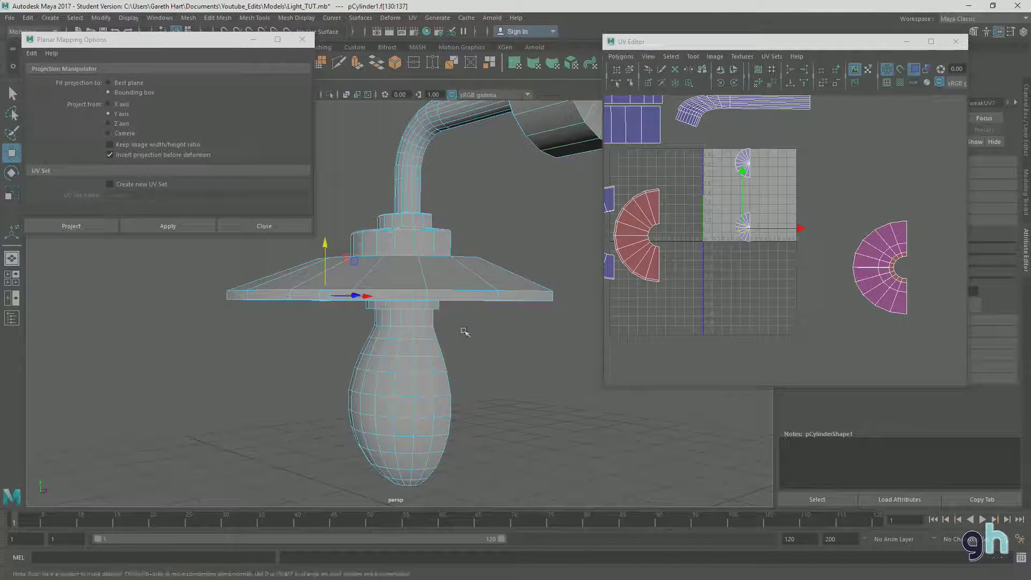
pyautogui.keyDown('shift'); pyautogui.click(534, 299); pyautogui.keyUp('shift')
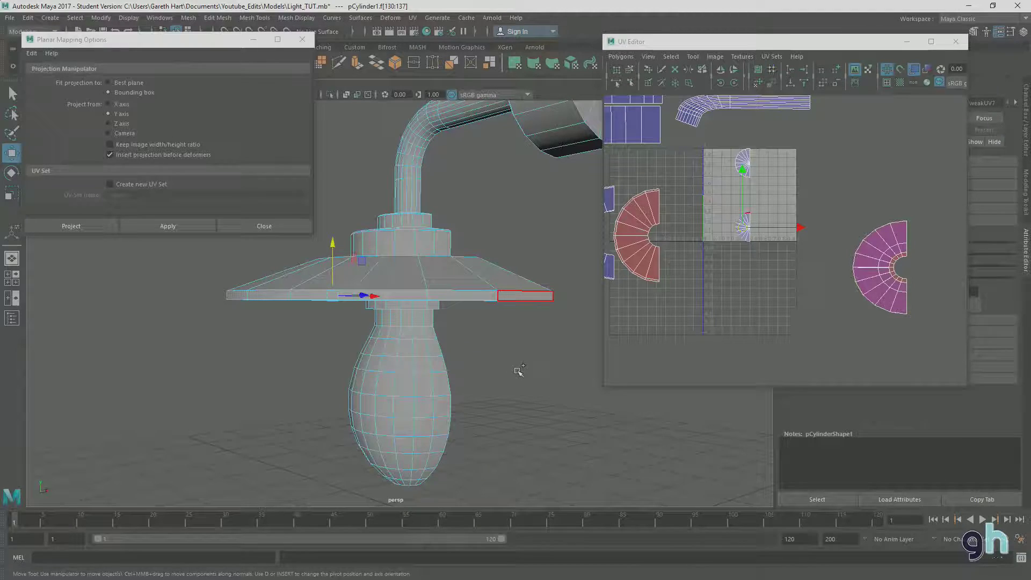
pyautogui.keyDown('alt'); pyautogui.moveTo(353, 370); pyautogui.dragTo(358, 303); pyautogui.keyUp('alt')
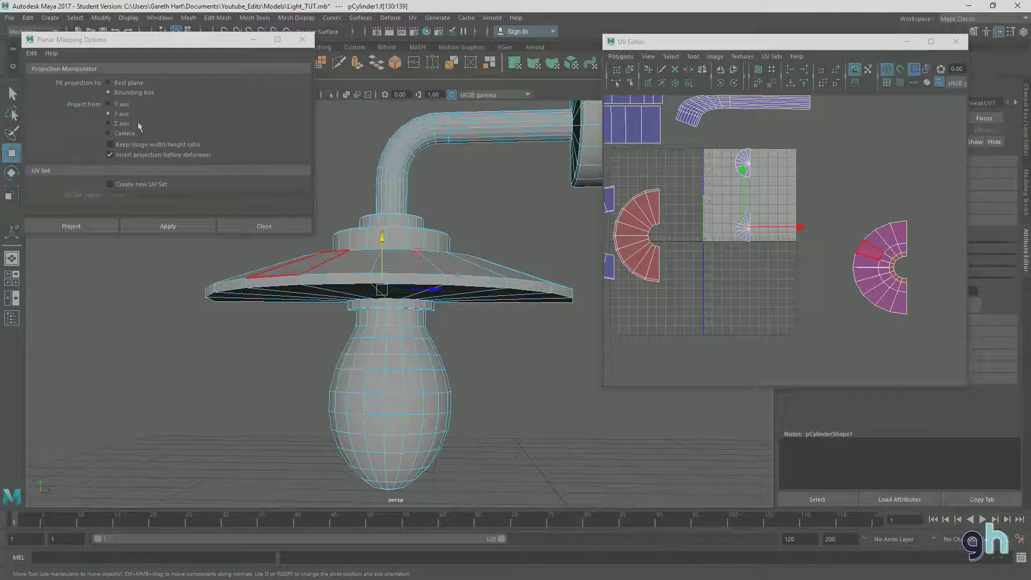
# Apply a planar UV projection along the X axis to the selected rim faces, fitted to the bounding box
pyautogui.keyDown('alt'); pyautogui.moveTo(285, 322); pyautogui.dragTo(241, 332); pyautogui.keyUp('alt')
pyautogui.click(109, 104)
pyautogui.click(177, 226)
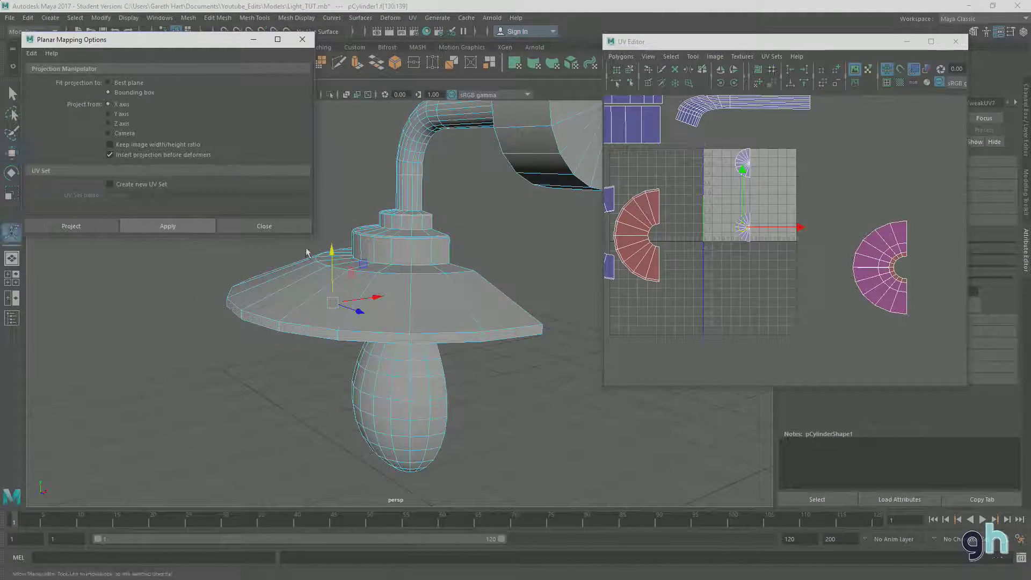
# Move the new rim UV shell below the 0–1 tile and scale it into a wide, flat strip
pyautogui.moveTo(749, 199); pyautogui.dragTo(687, 337)
pyautogui.press('r')
pyautogui.moveTo(775, 285); pyautogui.dragTo(776, 323)
# Straighten the rim strip by flattening its upper and lower rows of UVs into horizontal lines
pyautogui.keyDown('alt'); pyautogui.moveTo(752, 331); pyautogui.dragTo(728, 274, button='middle'); pyautogui.keyUp('alt')
pyautogui.moveTo(728, 274); pyautogui.dragTo(665, 250, button='right')
pyautogui.moveTo(670, 245); pyautogui.dragTo(830, 285)
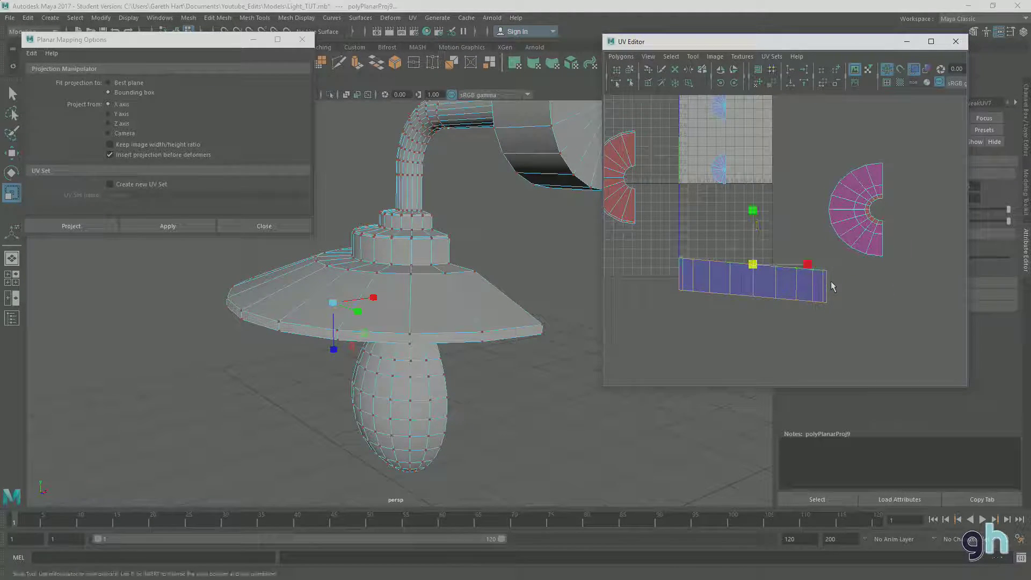
pyautogui.moveTo(762, 224); pyautogui.dragTo(754, 266)
pyautogui.keyDown('alt'); pyautogui.moveTo(502, 302); pyautogui.dragTo(450, 324); pyautogui.keyUp('alt')
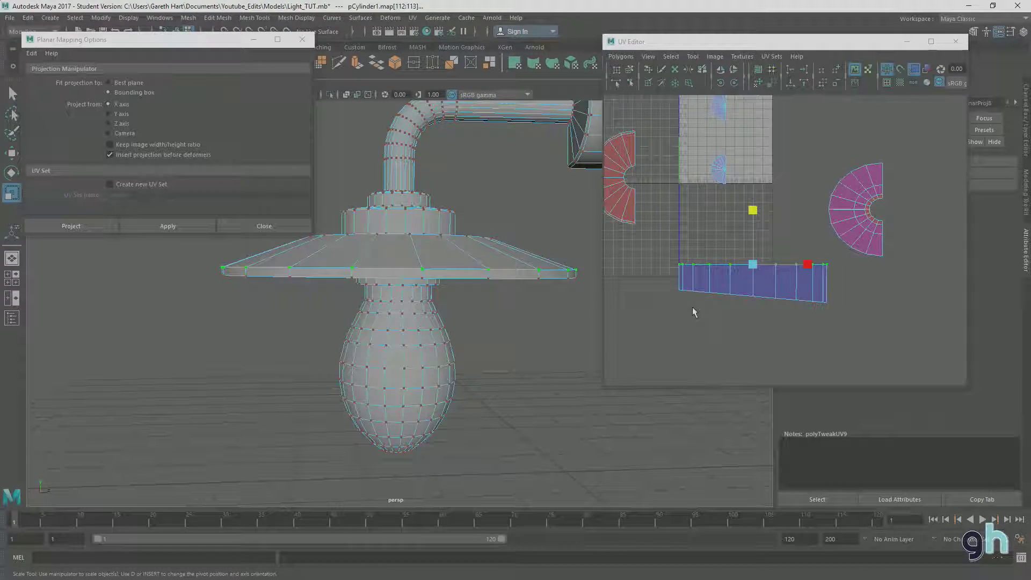
pyautogui.moveTo(665, 282); pyautogui.dragTo(851, 329)
pyautogui.moveTo(757, 246); pyautogui.dragTo(757, 302)
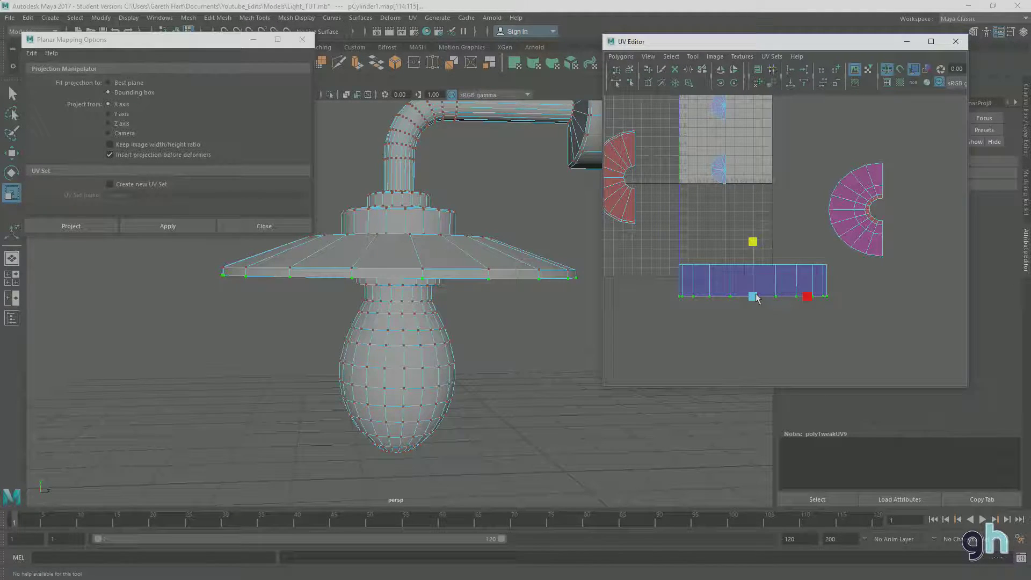
# Move the UVs at both ends of the rim strip outward to widen its narrow end segments
pyautogui.press('w')
pyautogui.scroll(3, 789, 313)
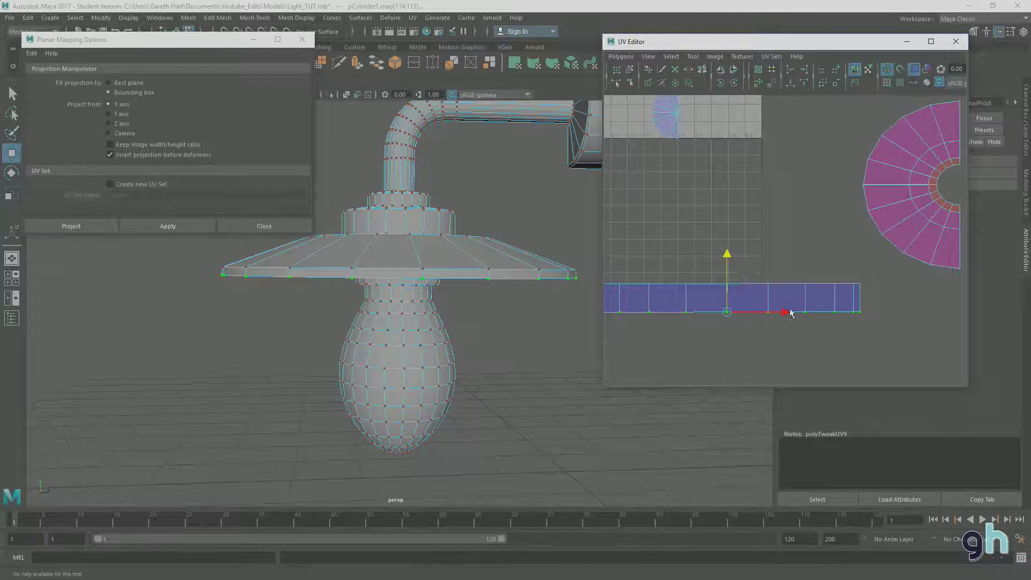
pyautogui.keyDown('alt'); pyautogui.moveTo(790, 313); pyautogui.dragTo(733, 271, button='middle'); pyautogui.keyUp('alt')
pyautogui.moveTo(820, 283); pyautogui.dragTo(800, 232)
pyautogui.moveTo(866, 253); pyautogui.dragTo(875, 252)
pyautogui.keyDown('alt'); pyautogui.moveTo(707, 302); pyautogui.dragTo(750, 310, button='middle'); pyautogui.keyUp('alt')
pyautogui.moveTo(682, 244); pyautogui.dragTo(701, 295)
pyautogui.moveTo(751, 268); pyautogui.dragTo(736, 268)
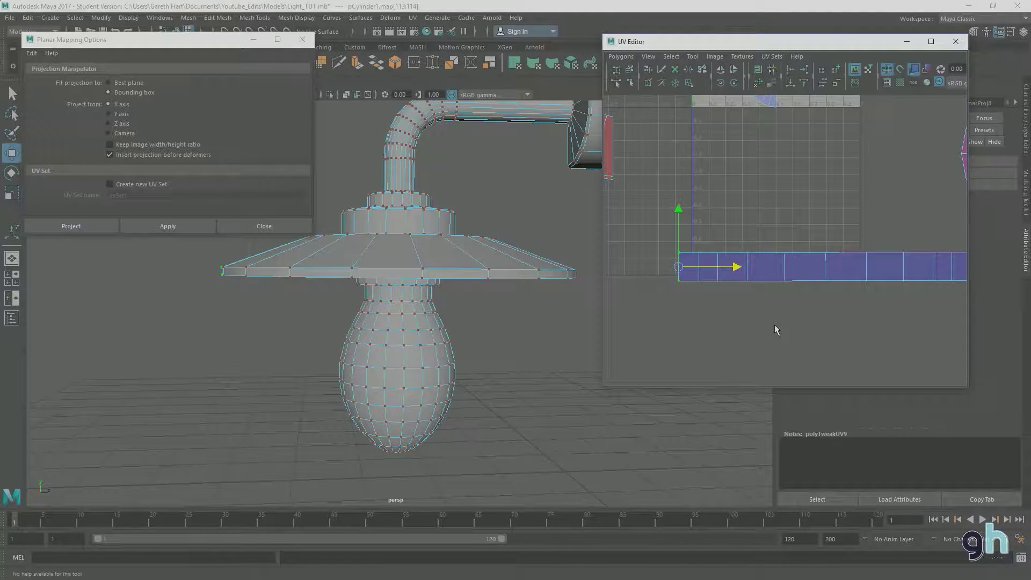
# Move the whole rim strip sideways into the empty space beneath the lampshade's half-ring shell, then deselect it
pyautogui.scroll(-3, 777, 329)
pyautogui.keyDown('alt'); pyautogui.moveTo(782, 275); pyautogui.dragTo(746, 302, button='middle'); pyautogui.keyUp('alt')
pyautogui.keyDown('alt'); pyautogui.moveTo(736, 256); pyautogui.dragTo(777, 299, button='middle'); pyautogui.keyUp('alt')
pyautogui.keyDown('alt'); pyautogui.moveTo(731, 205); pyautogui.dragTo(769, 209, button='middle'); pyautogui.keyUp('alt')
pyautogui.keyDown('alt'); pyautogui.moveTo(806, 258); pyautogui.dragTo(662, 183, button='middle'); pyautogui.keyUp('alt')
pyautogui.moveTo(620, 242); pyautogui.dragTo(620, 295)
pyautogui.hotkey('ctrl', 'z')
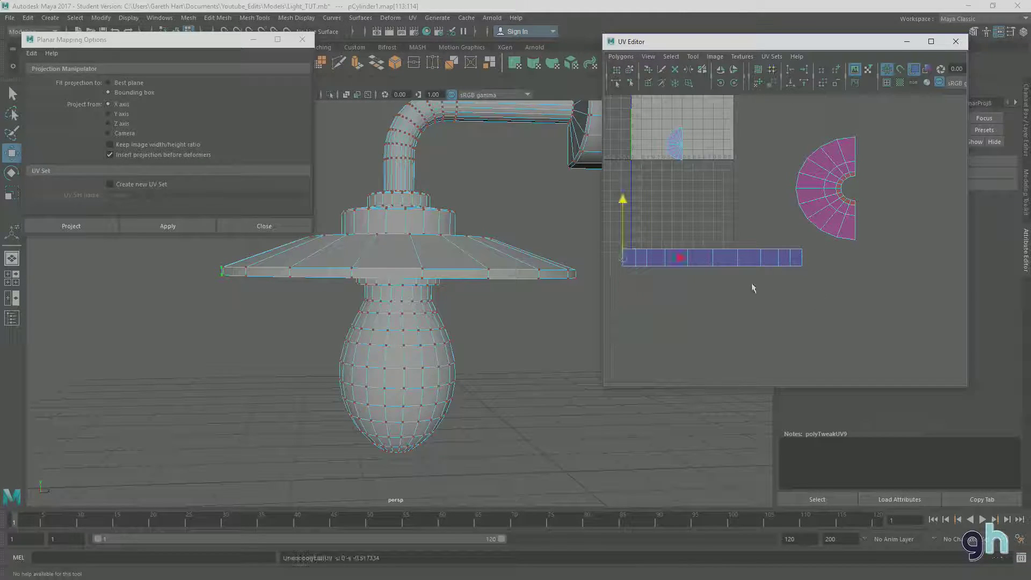
pyautogui.keyDown('alt'); pyautogui.moveTo(752, 287); pyautogui.dragTo(767, 292, button='middle'); pyautogui.keyUp('alt')
pyautogui.moveTo(848, 294); pyautogui.dragTo(611, 249)
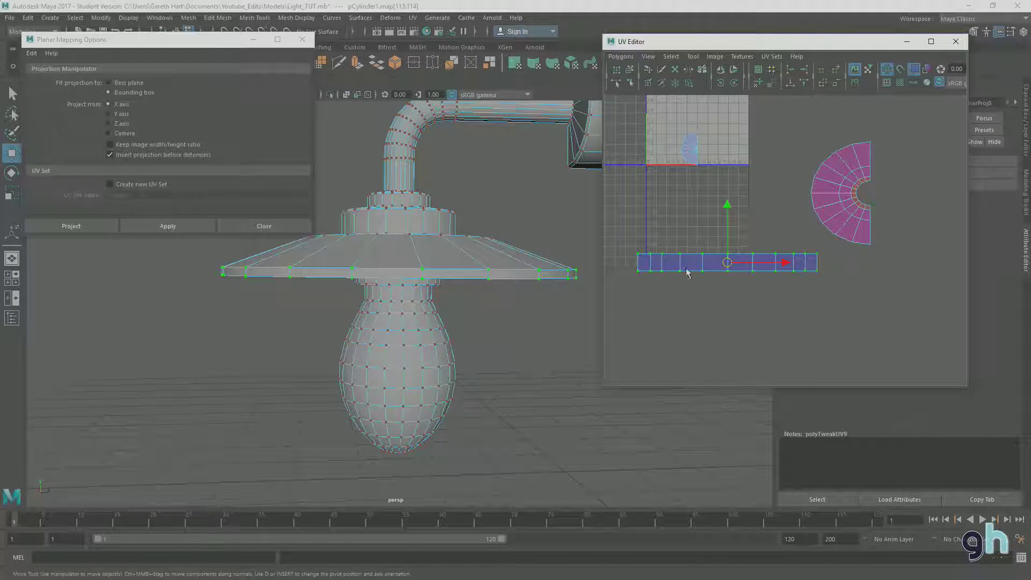
pyautogui.moveTo(727, 263); pyautogui.dragTo(859, 263)
pyautogui.click(798, 233)
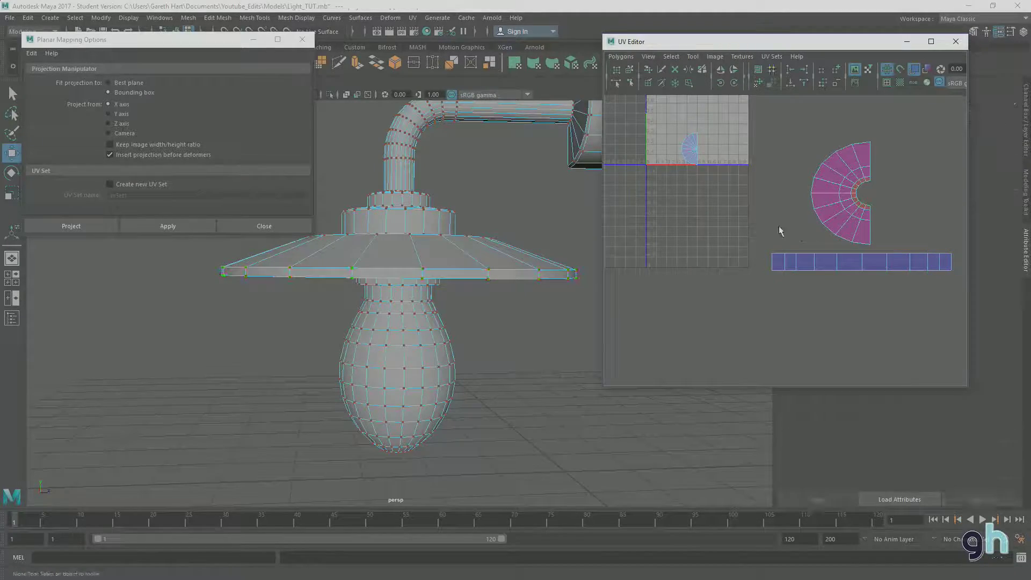
# Select the outer side faces of the small collar under the lampshade, around the bulb's neck
pyautogui.keyDown('alt'); pyautogui.moveTo(428, 281); pyautogui.dragTo(471, 292); pyautogui.keyUp('alt')
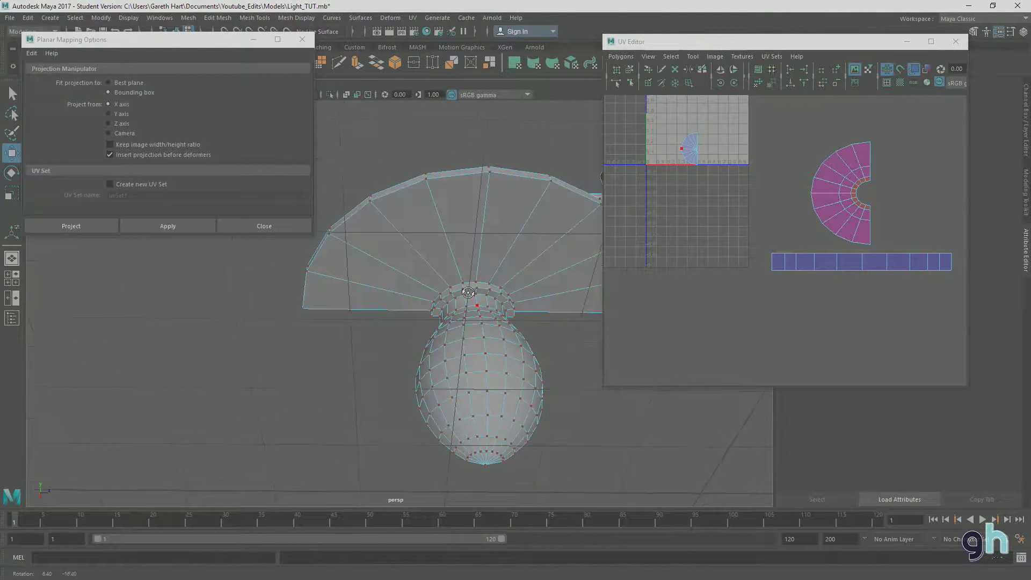
pyautogui.scroll(3, 487, 316)
pyautogui.keyDown('alt'); pyautogui.moveTo(485, 289); pyautogui.dragTo(415, 321); pyautogui.keyUp('alt')
pyautogui.rightClick(470, 297)
pyautogui.click(419, 306)
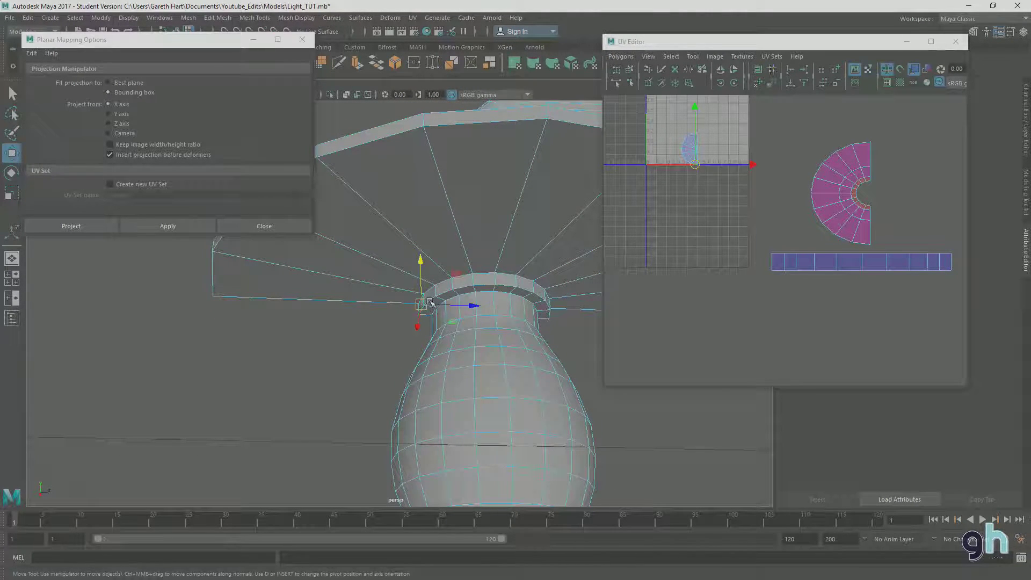
pyautogui.click(450, 286)
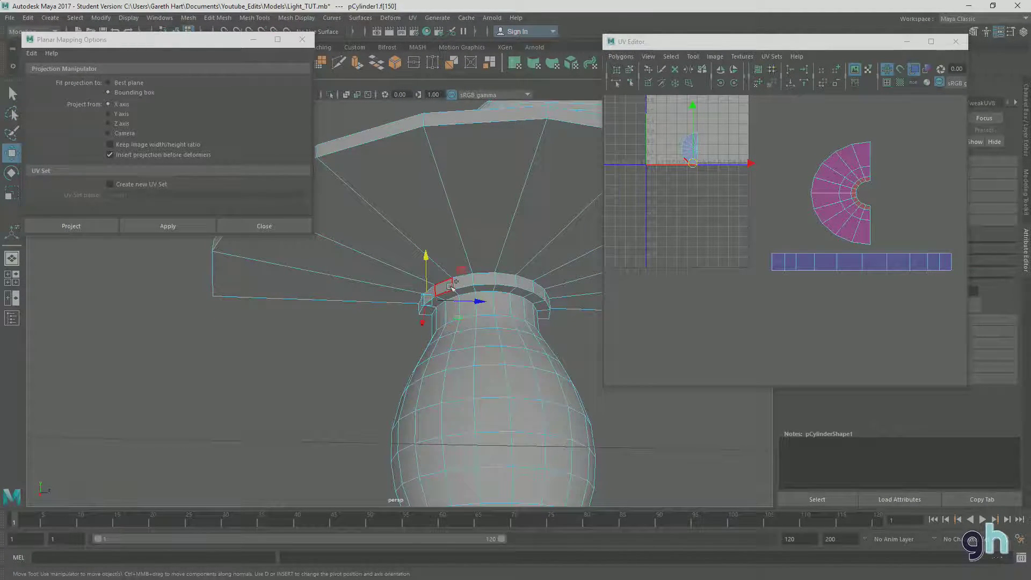
pyautogui.keyDown('shift'); pyautogui.click(461, 281); pyautogui.keyUp('shift')
pyautogui.keyDown('shift'); pyautogui.click(488, 278); pyautogui.keyUp('shift')
pyautogui.keyDown('shift'); pyautogui.click(507, 280); pyautogui.keyUp('shift')
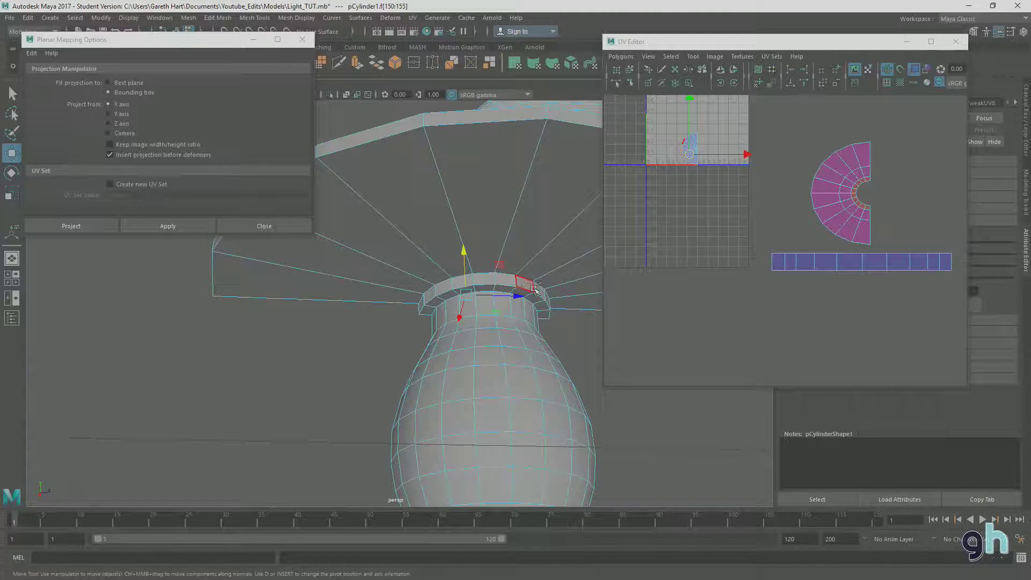
pyautogui.keyDown('shift'); pyautogui.click(540, 290); pyautogui.keyUp('shift')
# Add the small collar's remaining side faces and apply a planar UV projection along the X axis
pyautogui.keyDown('alt'); pyautogui.moveTo(511, 180); pyautogui.dragTo(473, 235); pyautogui.keyUp('alt')
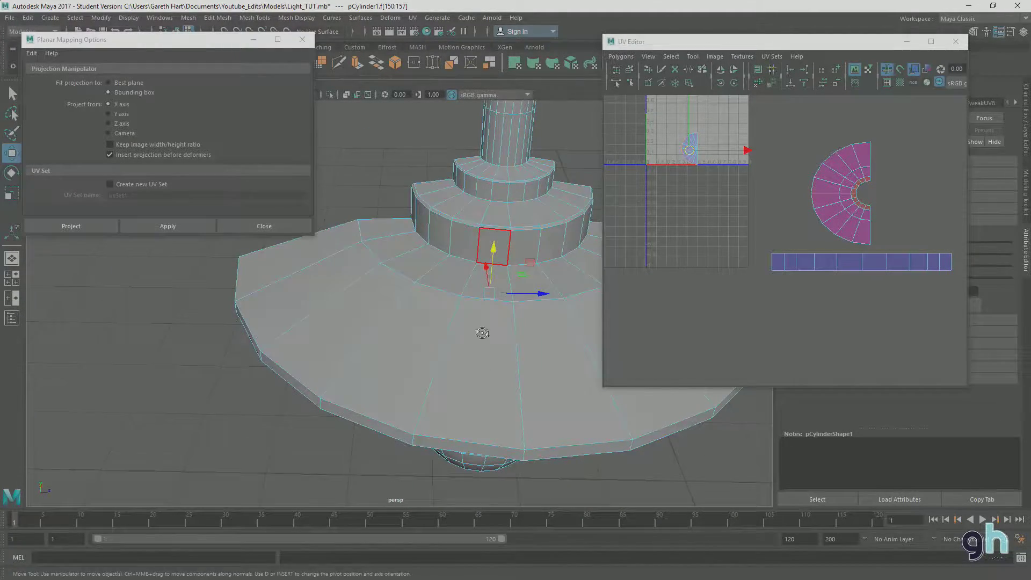
pyautogui.keyDown('alt'); pyautogui.moveTo(482, 333); pyautogui.dragTo(499, 353); pyautogui.keyUp('alt')
pyautogui.keyDown('alt'); pyautogui.moveTo(585, 441); pyautogui.dragTo(529, 376, button='middle'); pyautogui.keyUp('alt')
pyautogui.keyDown('alt'); pyautogui.moveTo(529, 376); pyautogui.dragTo(478, 380); pyautogui.keyUp('alt')
pyautogui.keyDown('shift'); pyautogui.click(544, 311); pyautogui.keyUp('shift')
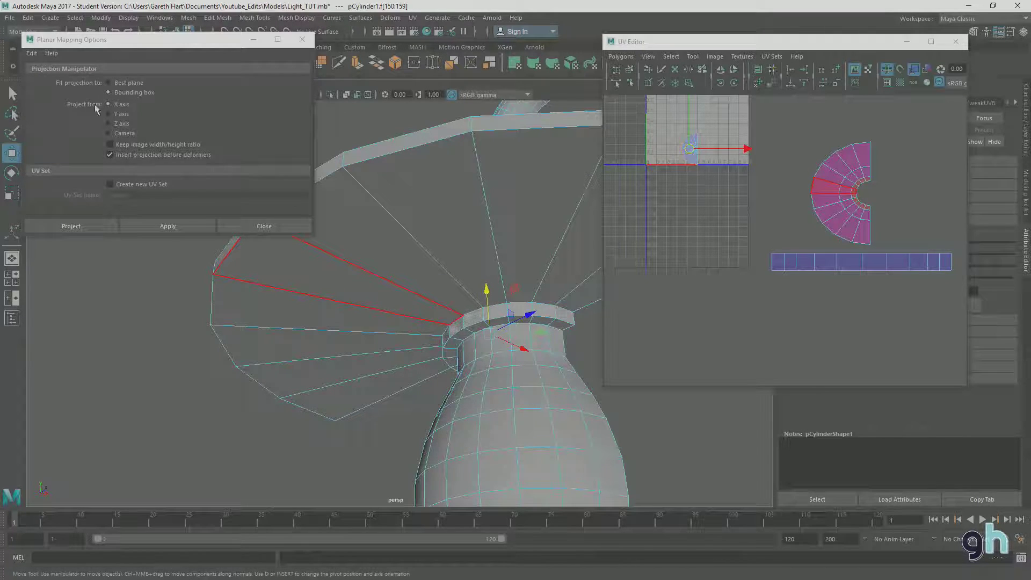
pyautogui.keyDown('alt'); pyautogui.moveTo(339, 340); pyautogui.dragTo(348, 355); pyautogui.keyUp('alt')
pyautogui.click(165, 230)
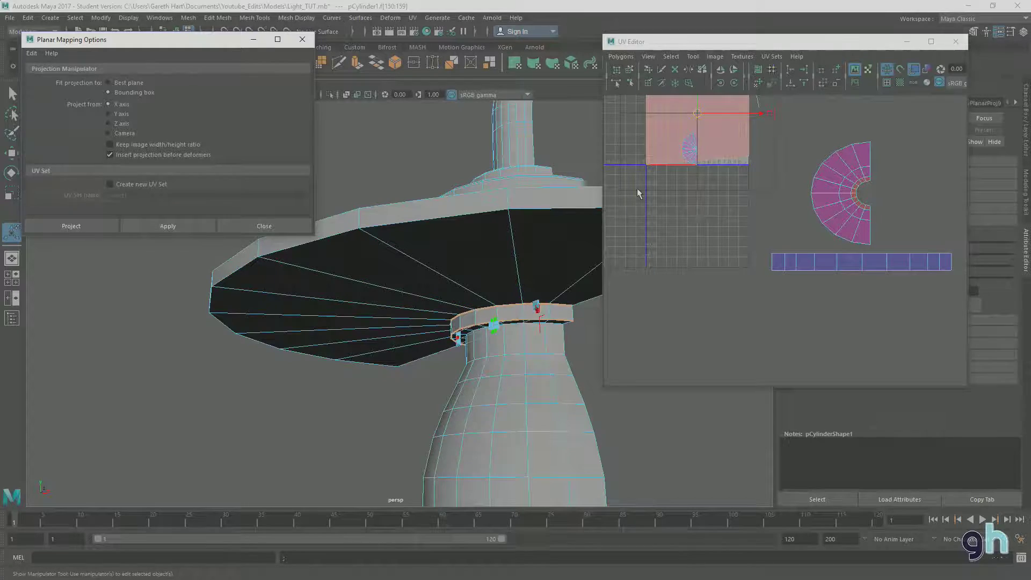
# Move the collar's new UV shell out of the 0–1 tile to above the stacked rectangular strips
pyautogui.keyDown('alt'); pyautogui.moveTo(769, 272); pyautogui.dragTo(910, 340, button='middle'); pyautogui.keyUp('alt')
pyautogui.keyDown('alt'); pyautogui.moveTo(758, 166); pyautogui.dragTo(803, 157, button='middle'); pyautogui.keyUp('alt')
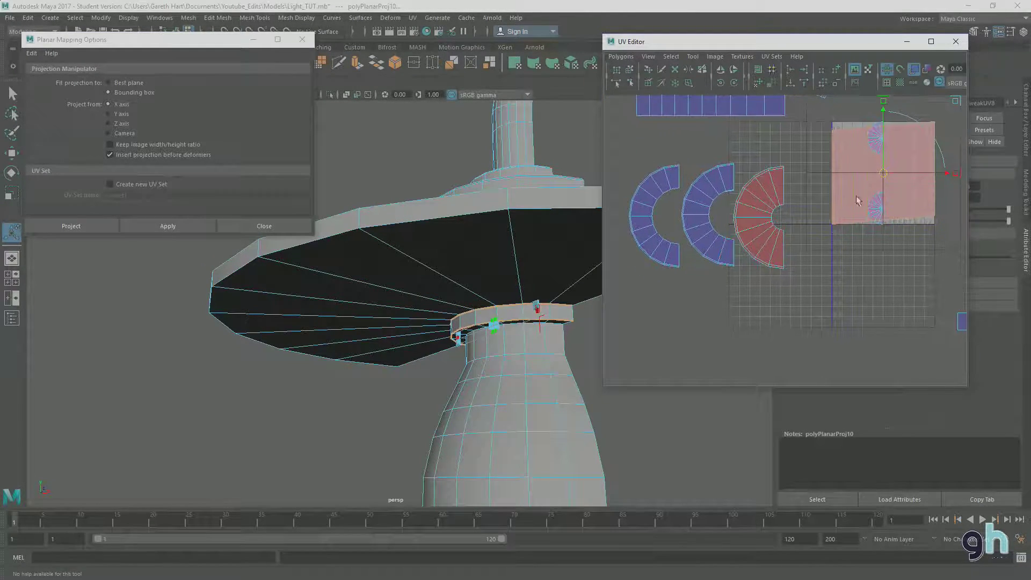
pyautogui.moveTo(880, 172); pyautogui.dragTo(719, 140)
pyautogui.keyDown('alt'); pyautogui.moveTo(719, 139); pyautogui.dragTo(784, 272, button='middle'); pyautogui.keyUp('alt')
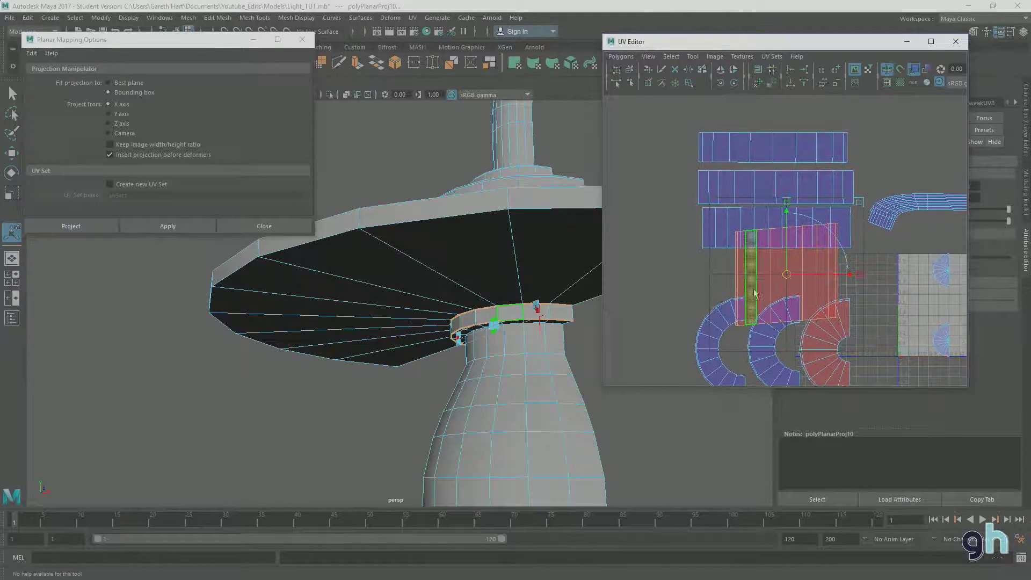
pyautogui.moveTo(784, 273); pyautogui.dragTo(763, 137)
pyautogui.keyDown('alt'); pyautogui.moveTo(750, 163); pyautogui.dragTo(761, 255, button='middle'); pyautogui.keyUp('alt')
pyautogui.moveTo(773, 230); pyautogui.dragTo(789, 141)
# Scale the collar's UV shell wider and flatter into a long, thin strip
pyautogui.press('r')
pyautogui.moveTo(840, 167); pyautogui.dragTo(700, 173)
pyautogui.moveTo(788, 109); pyautogui.dragTo(755, 159)
# Flatten the upper and lower UV rows of the collar strip into straight horizontal lines
pyautogui.rightClick(698, 153)
pyautogui.moveTo(667, 133); pyautogui.dragTo(893, 168)
pyautogui.moveTo(789, 104)
pyautogui.mouseDown()
pyautogui.moveTo(789, 137)
pyautogui.moveTo(788, 124)
pyautogui.mouseUp()
pyautogui.press('w')
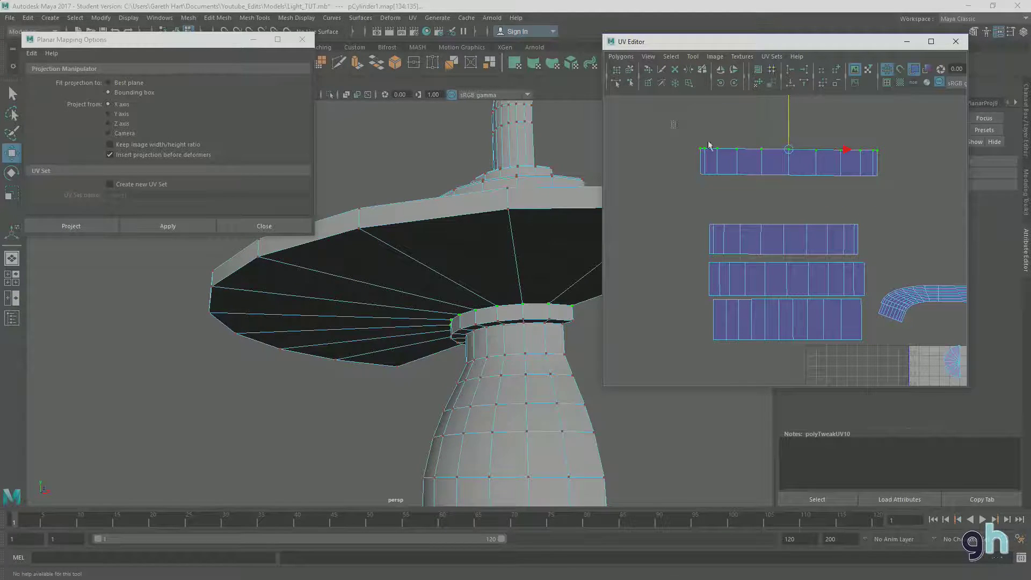
pyautogui.keyDown('alt'); pyautogui.moveTo(781, 156); pyautogui.dragTo(787, 187, button='middle'); pyautogui.keyUp('alt')
pyautogui.press('r')
pyautogui.moveTo(794, 127); pyautogui.dragTo(795, 182)
pyautogui.moveTo(691, 197); pyautogui.dragTo(902, 223)
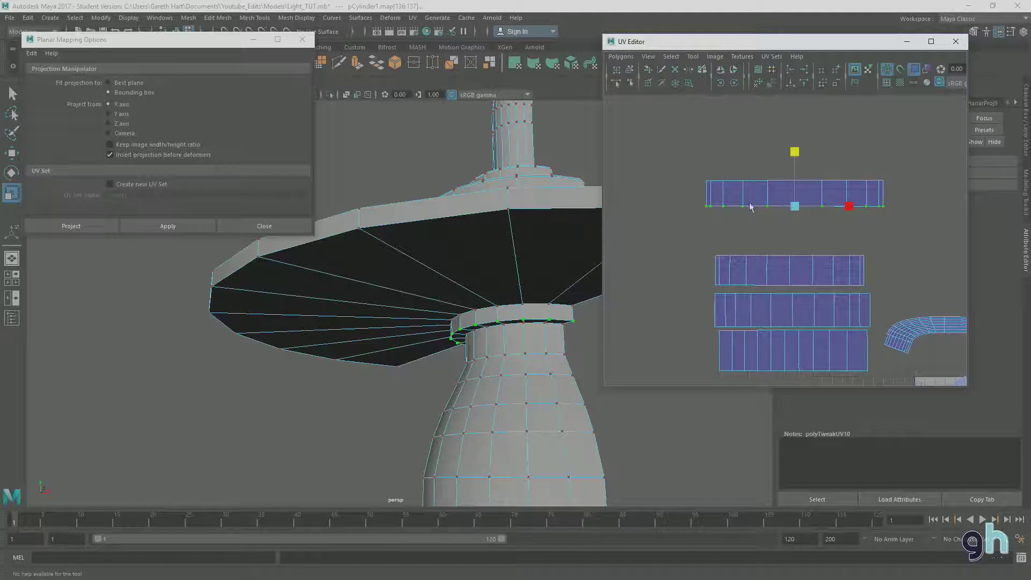
# Place the whole collar strip directly above the other stacked strips and clear the selection
pyautogui.moveTo(659, 161); pyautogui.dragTo(937, 233)
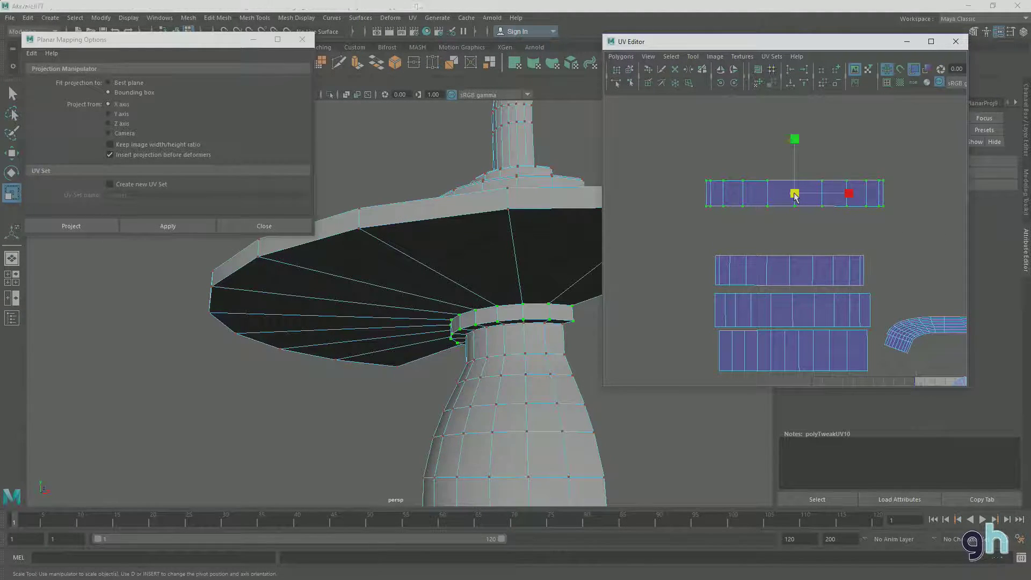
pyautogui.press('w')
pyautogui.moveTo(795, 196); pyautogui.dragTo(790, 240)
pyautogui.click(642, 301)
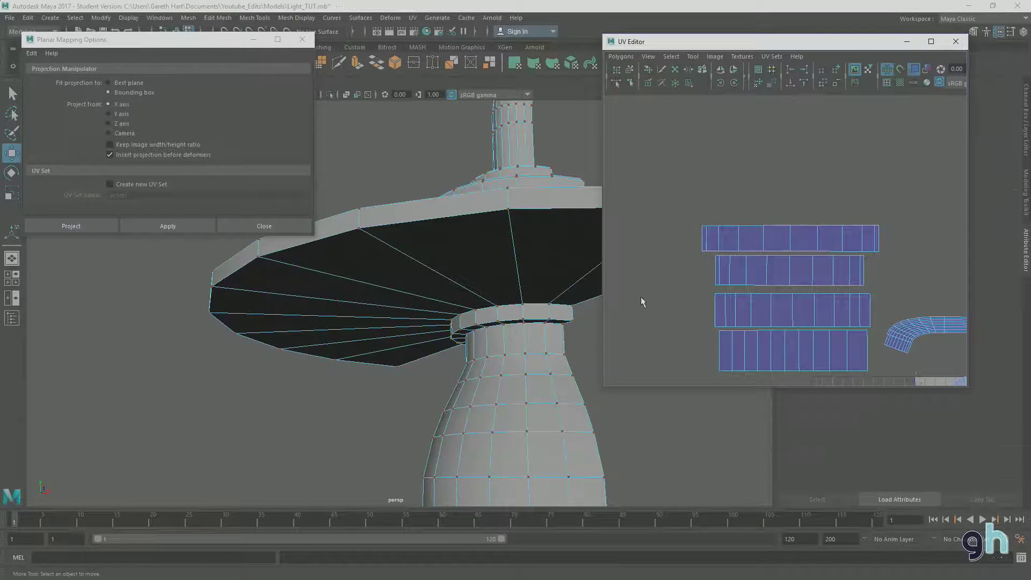
# Select the full ring of faces on the underside of the collar, just above the lamp's neck
pyautogui.keyDown('alt'); pyautogui.moveTo(539, 351); pyautogui.dragTo(475, 345); pyautogui.keyUp('alt')
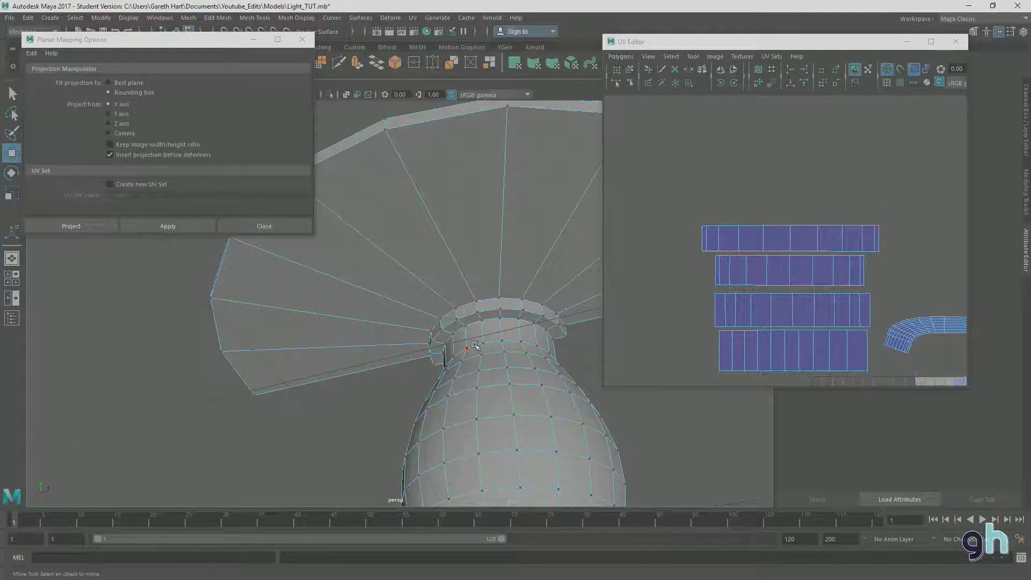
pyautogui.moveTo(474, 310); pyautogui.dragTo(478, 321, button='right')
pyautogui.click(434, 352)
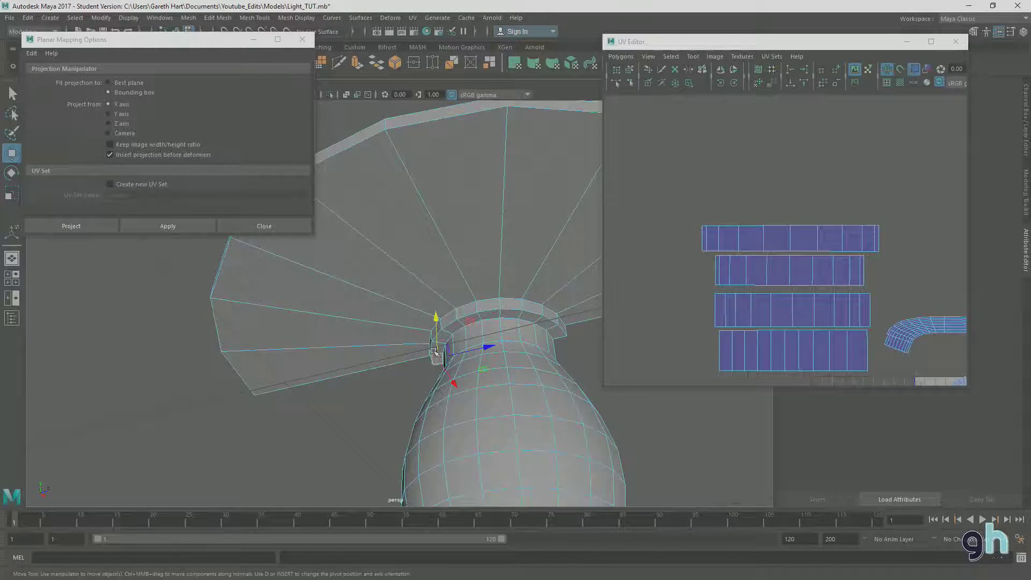
pyautogui.click(563, 337)
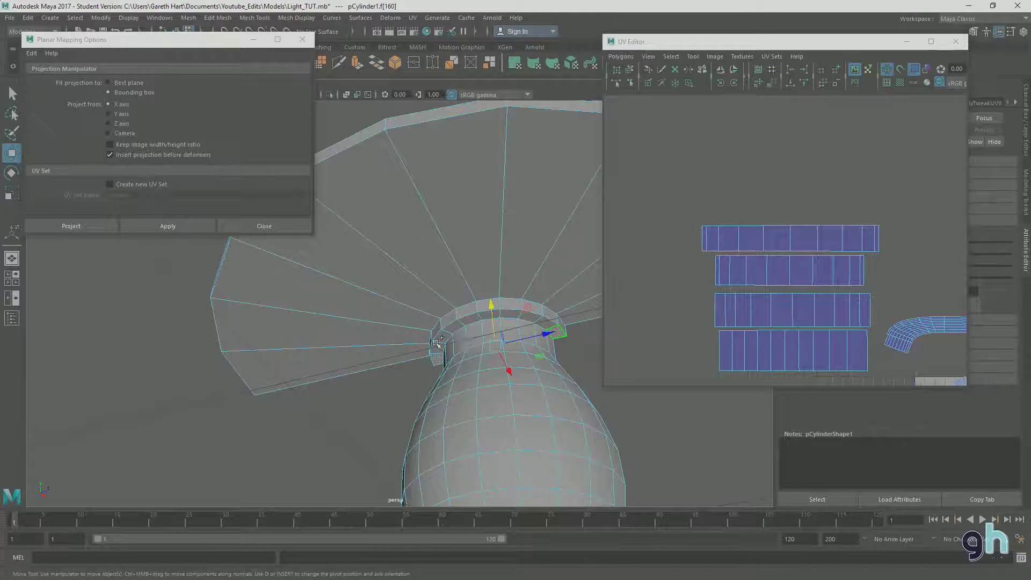
pyautogui.keyDown('shift'); pyautogui.click(438, 348); pyautogui.keyUp('shift')
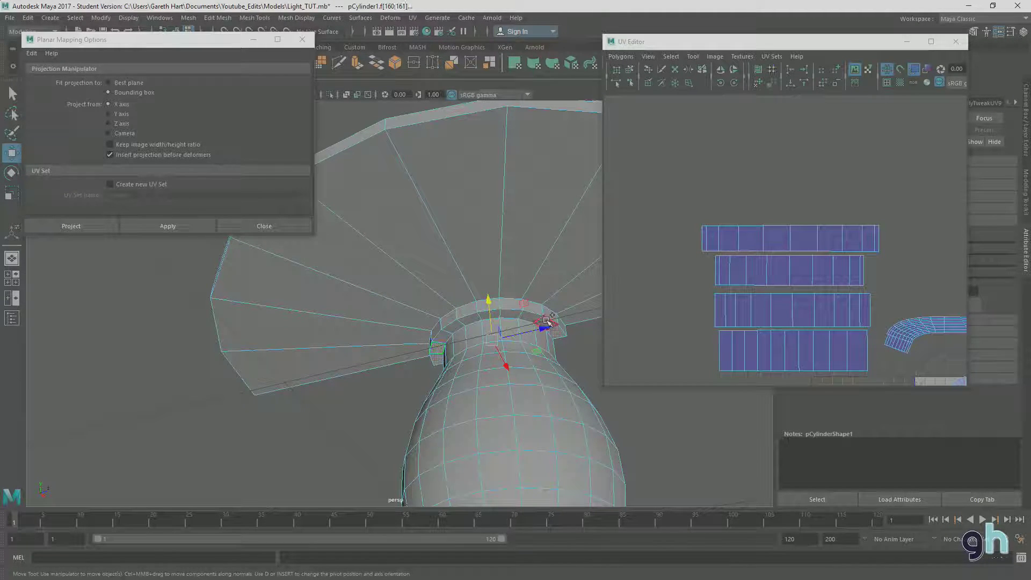
pyautogui.keyDown('shift'); pyautogui.click(442, 337); pyautogui.keyUp('shift')
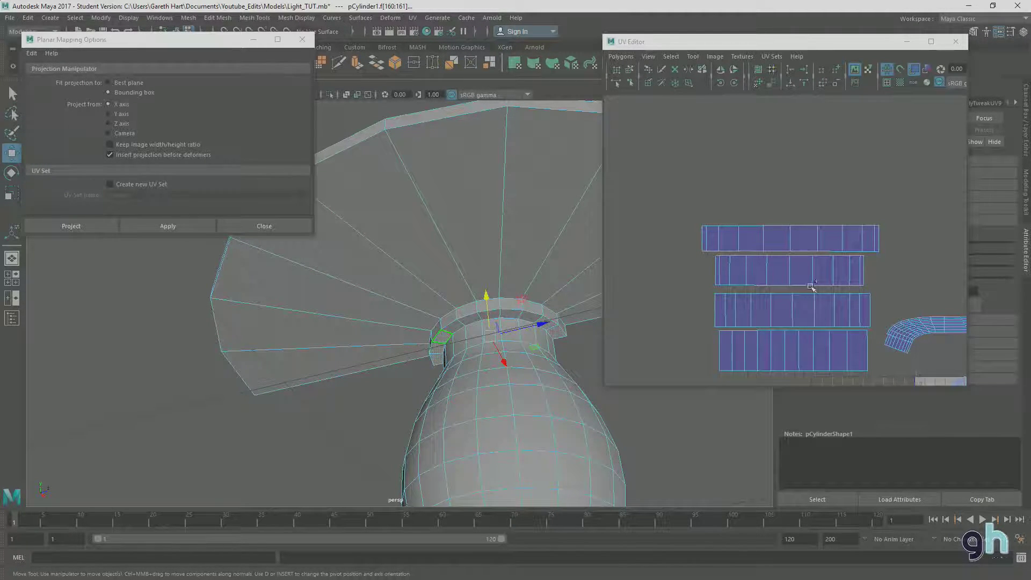
pyautogui.keyDown('shift'); pyautogui.click(530, 317); pyautogui.keyUp('shift')
pyautogui.keyDown('shift'); pyautogui.click(513, 317); pyautogui.keyUp('shift')
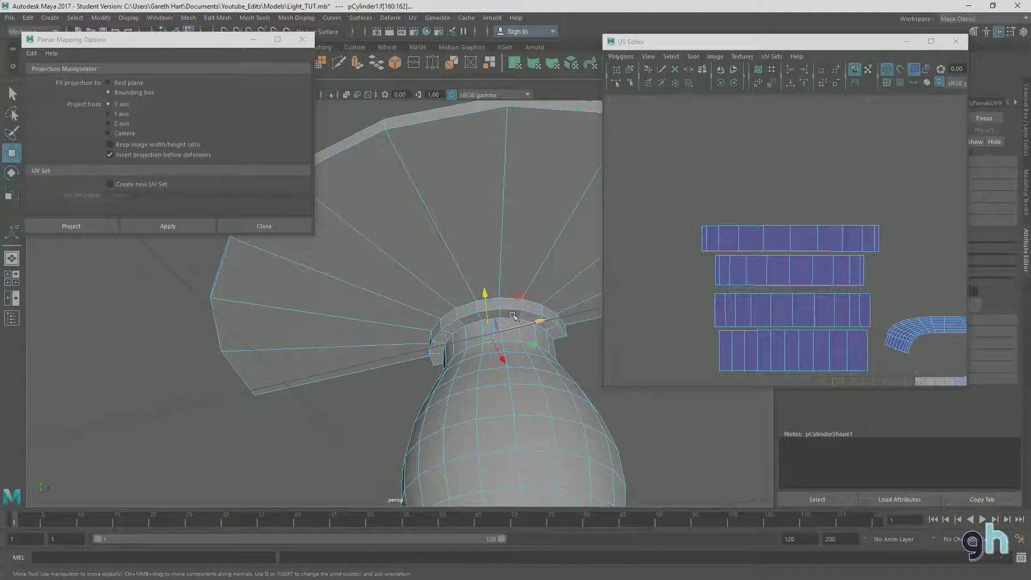
pyautogui.keyDown('shift'); pyautogui.click(514, 313); pyautogui.keyUp('shift')
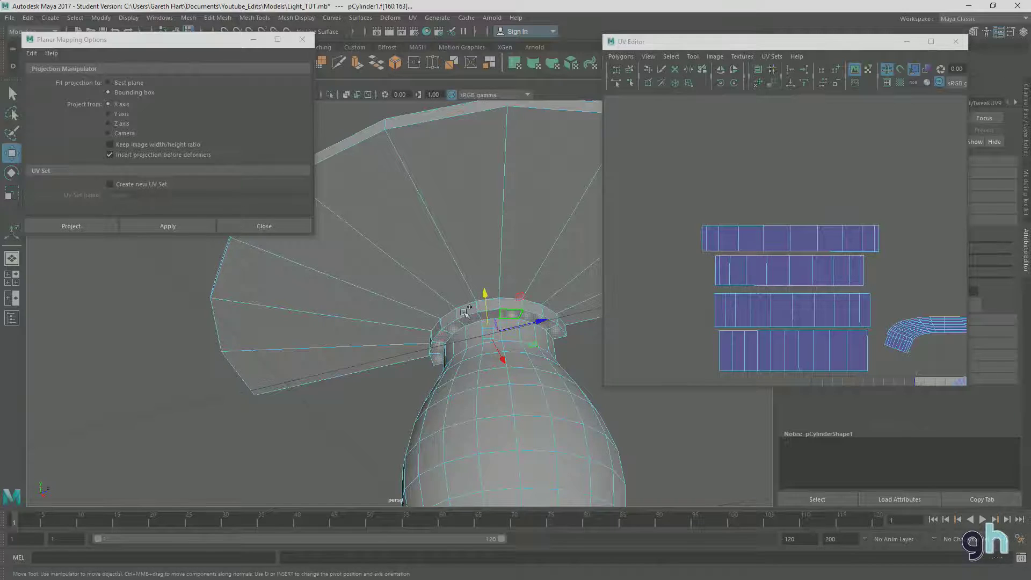
pyautogui.keyDown('shift'); pyautogui.click(495, 313); pyautogui.keyUp('shift')
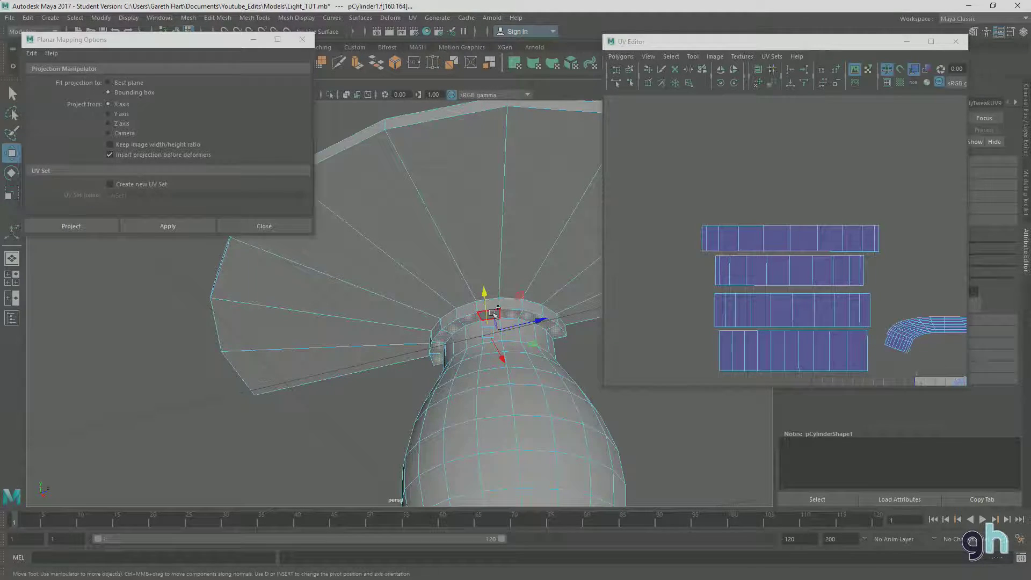
# Apply a planar projection from the Y axis to the collar's selected underside faces
pyautogui.keyDown('alt'); pyautogui.moveTo(748, 299); pyautogui.dragTo(668, 221, button='middle'); pyautogui.keyUp('alt')
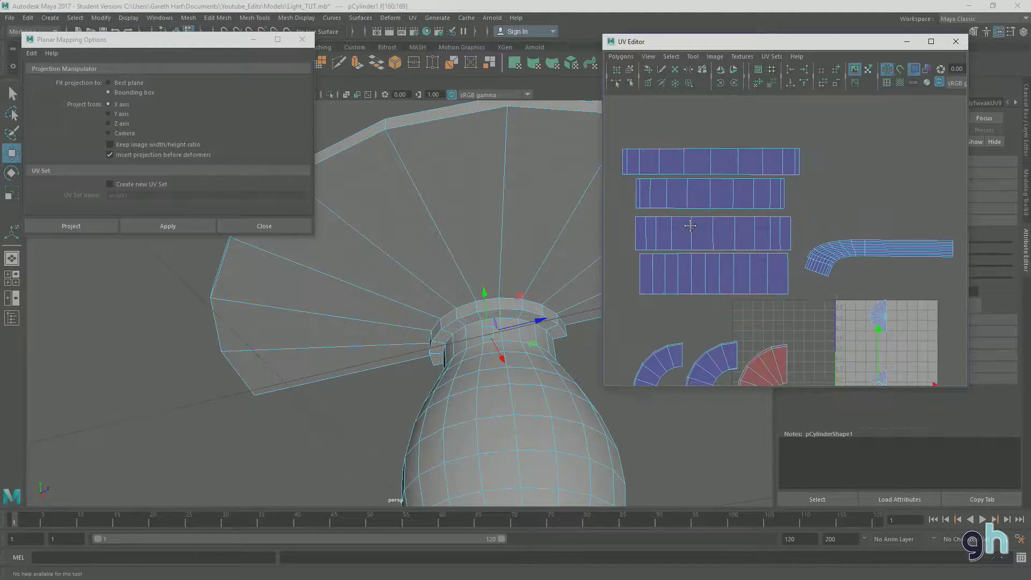
pyautogui.click(120, 114)
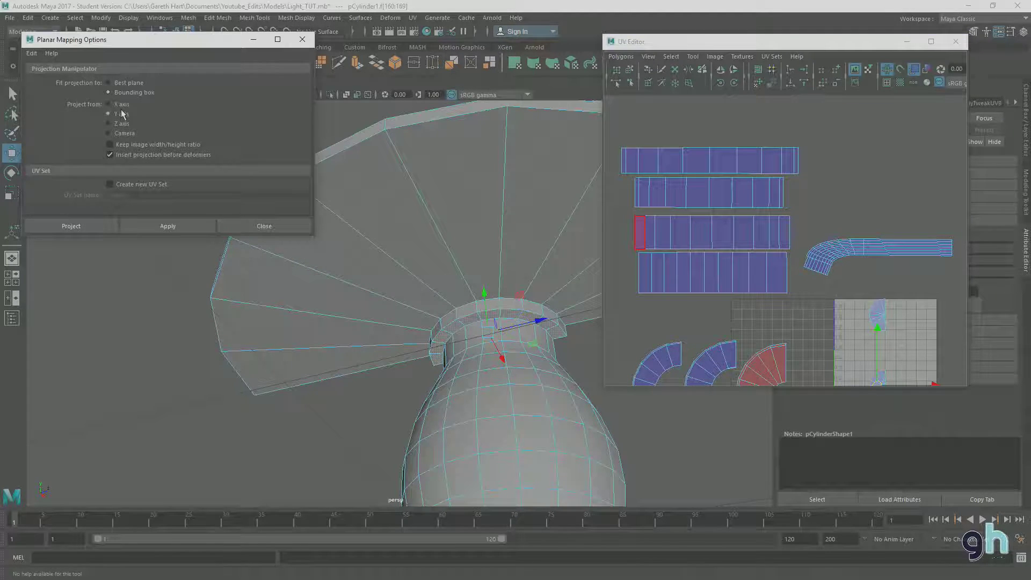
pyautogui.click(176, 224)
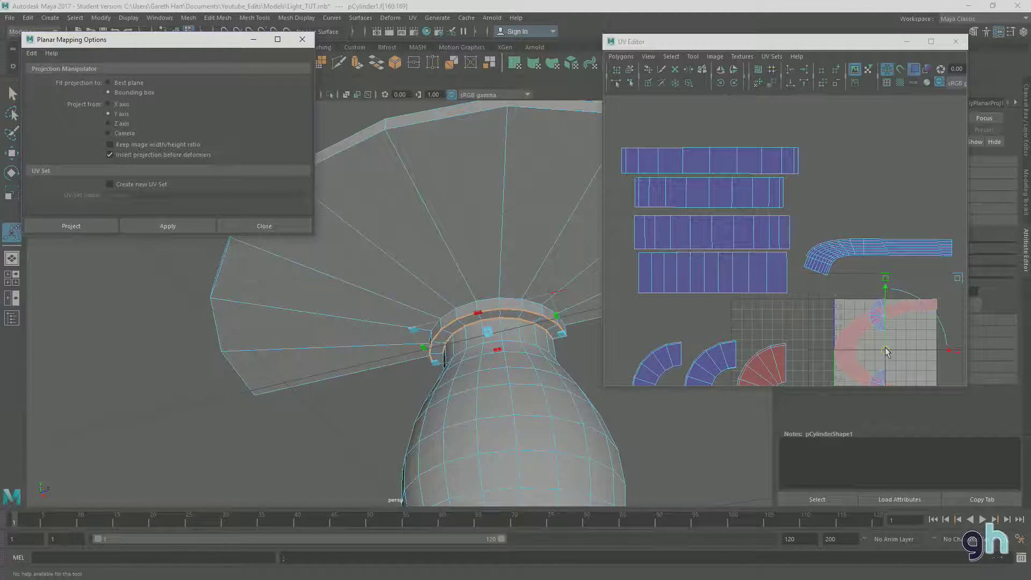
# Move the new curved UV shell out of the 0–1 tile to the empty space above the stacked strips
pyautogui.moveTo(885, 351); pyautogui.dragTo(757, 129)
pyautogui.keyDown('alt'); pyautogui.moveTo(732, 169); pyautogui.dragTo(770, 257, button='middle'); pyautogui.keyUp('alt')
pyautogui.moveTo(794, 213); pyautogui.dragTo(723, 164)
pyautogui.press('r')
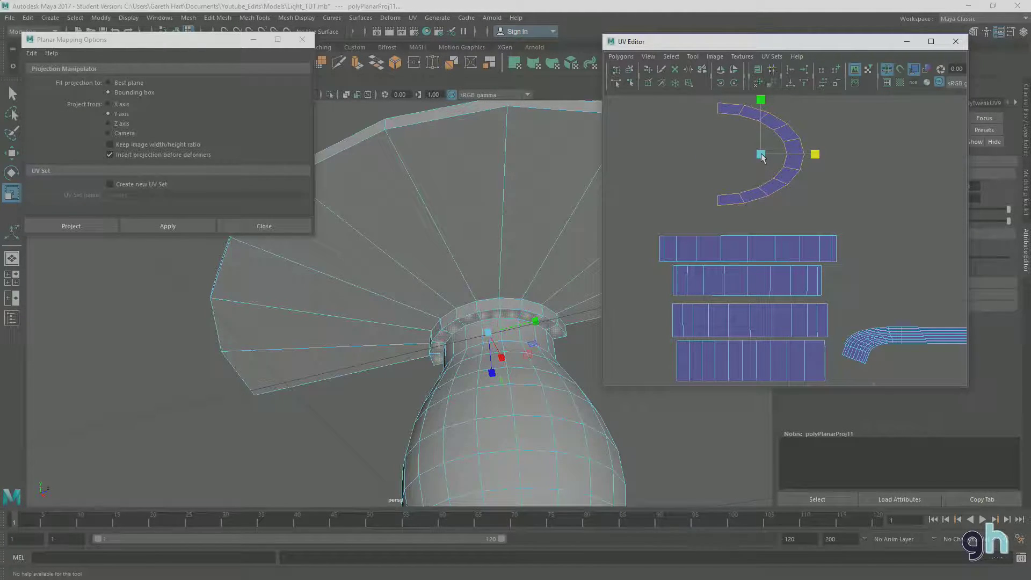
# Rotate the curved shell into an upward-opening U, centre it above the strips and reduce its height
pyautogui.press('e')
pyautogui.moveTo(723, 124); pyautogui.dragTo(798, 114)
pyautogui.press('w')
pyautogui.moveTo(762, 153); pyautogui.dragTo(740, 172)
pyautogui.press('r')
pyautogui.moveTo(739, 116)
pyautogui.mouseDown()
pyautogui.moveTo(741, 167)
pyautogui.moveTo(743, 116)
pyautogui.mouseUp()
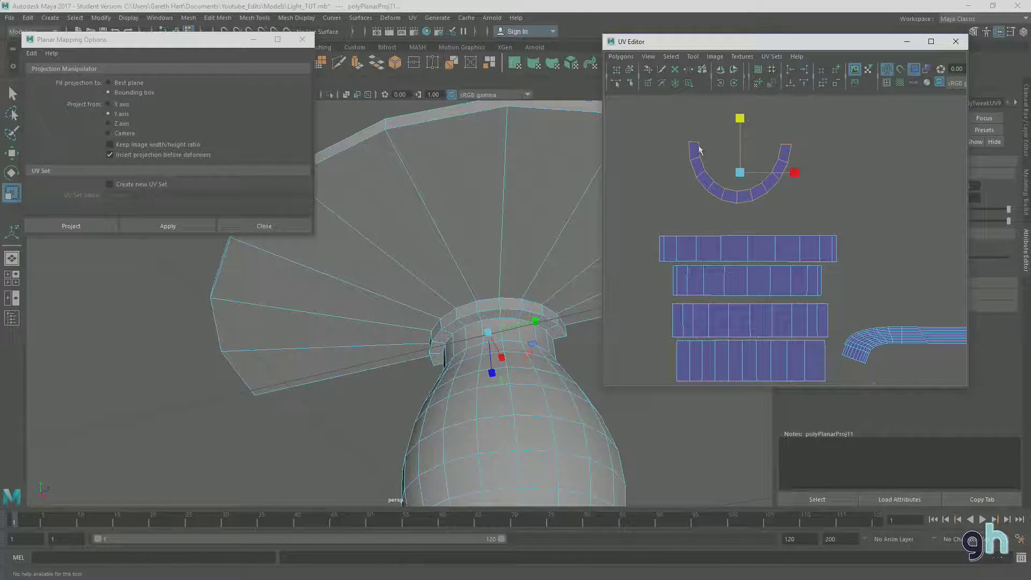
# Select every UV along the inner edge of the U-shaped shell and scale the row vertically into a shallower curve
pyautogui.moveTo(706, 144); pyautogui.dragTo(697, 144, button='right')
pyautogui.click(697, 143)
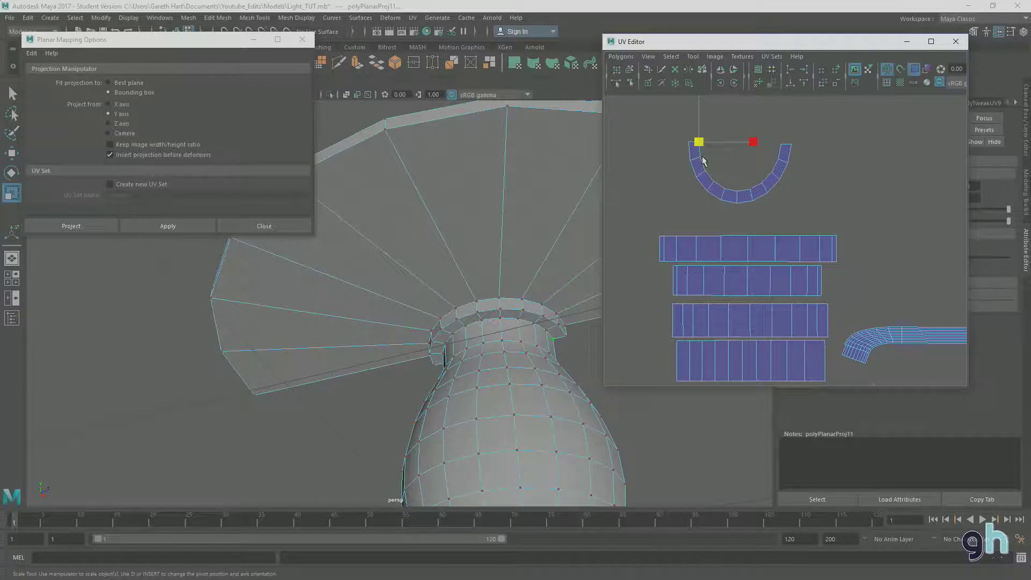
pyautogui.click(699, 152)
pyautogui.press('capslock')
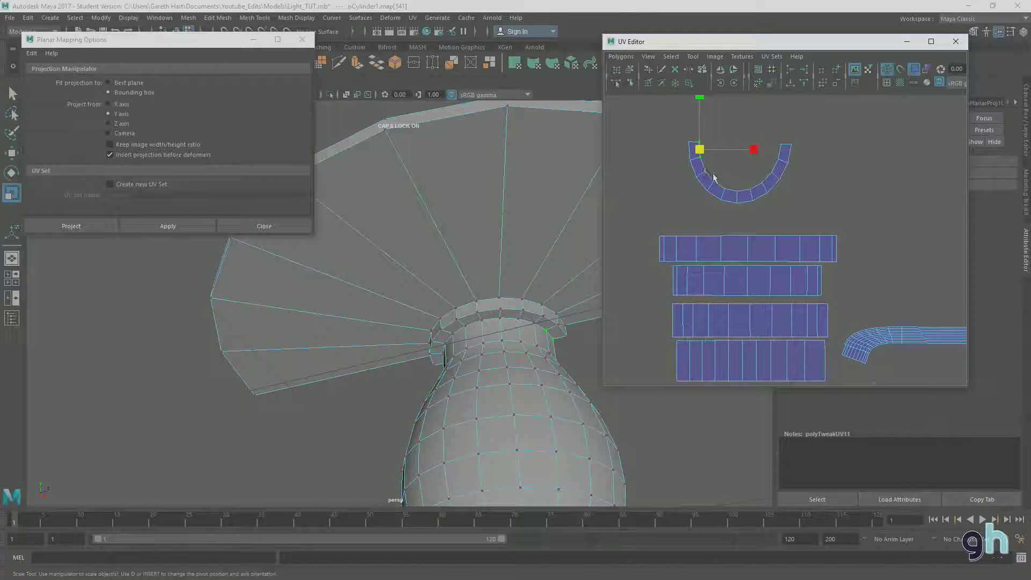
pyautogui.click(713, 181)
pyautogui.click(708, 176)
pyautogui.click(722, 189)
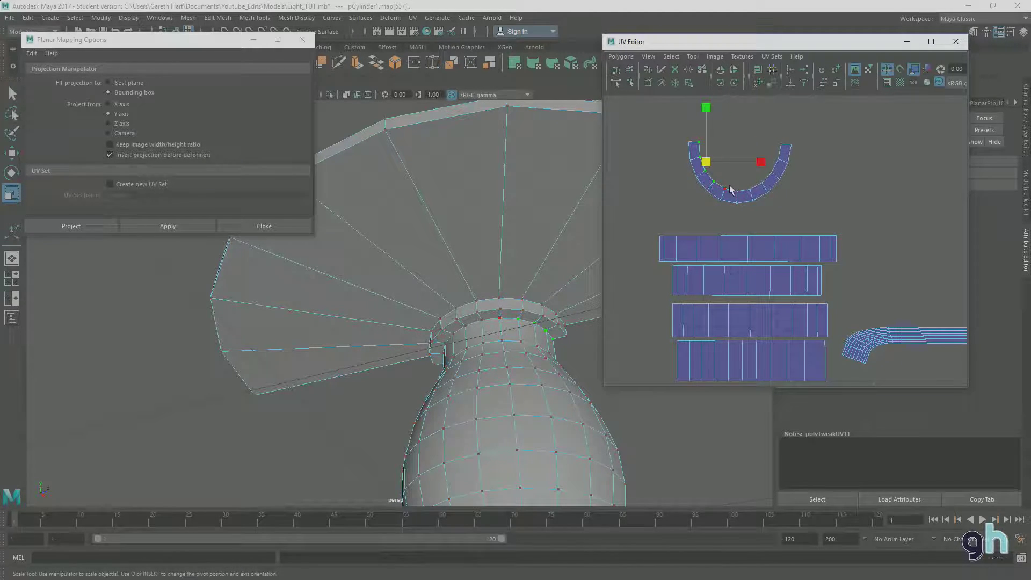
pyautogui.click(761, 183)
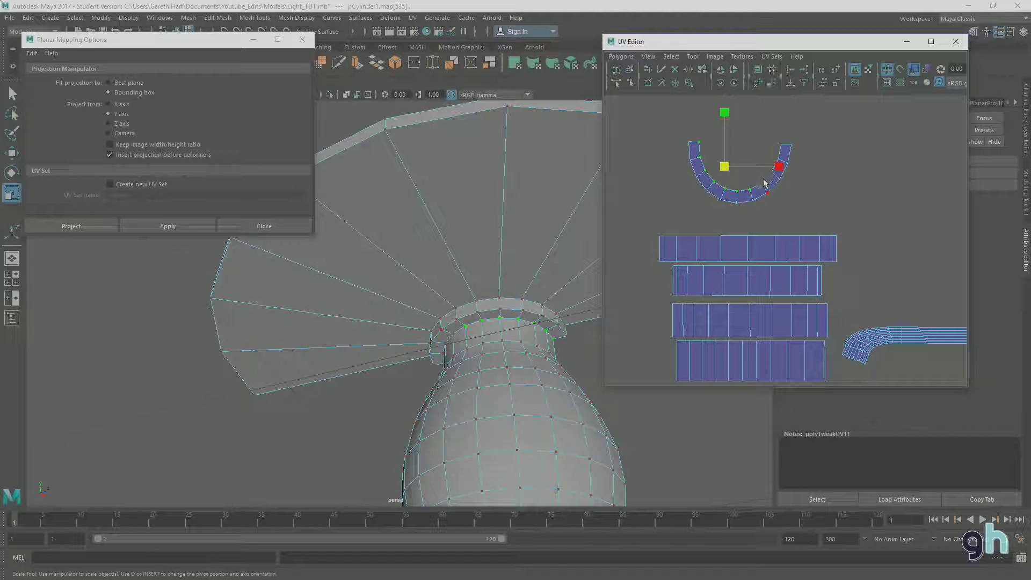
pyautogui.click(767, 187)
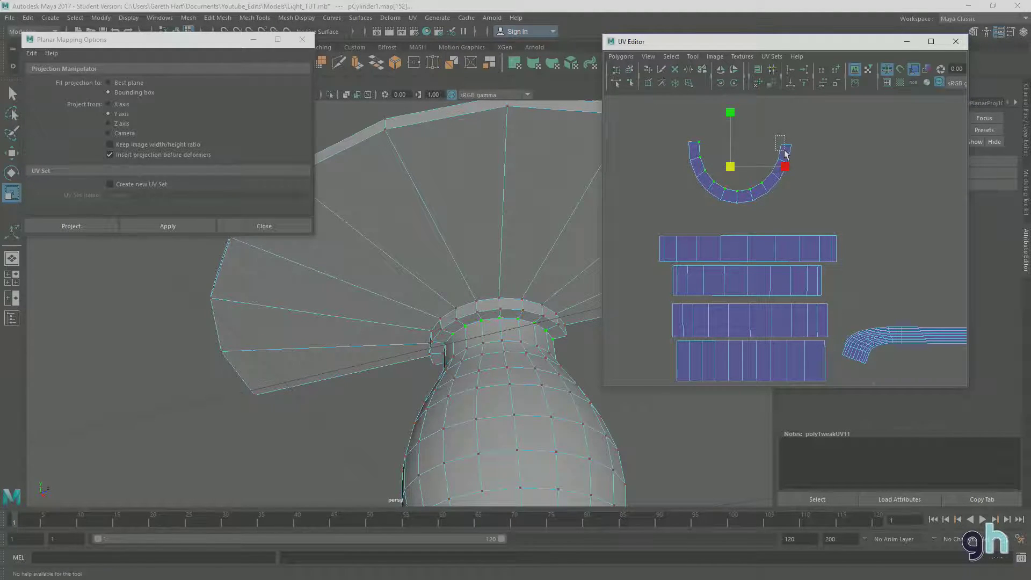
pyautogui.click(773, 157)
pyautogui.click(762, 174)
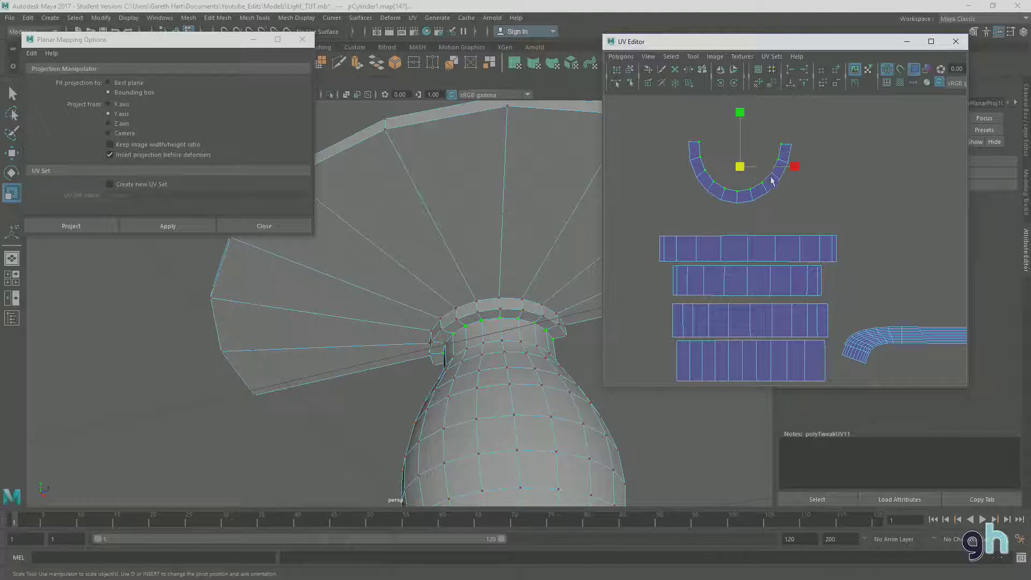
pyautogui.keyDown('shift'); pyautogui.click(773, 174); pyautogui.keyUp('shift')
pyautogui.moveTo(741, 129)
pyautogui.mouseDown()
pyautogui.moveTo(750, 172)
pyautogui.moveTo(748, 141)
pyautogui.mouseUp()
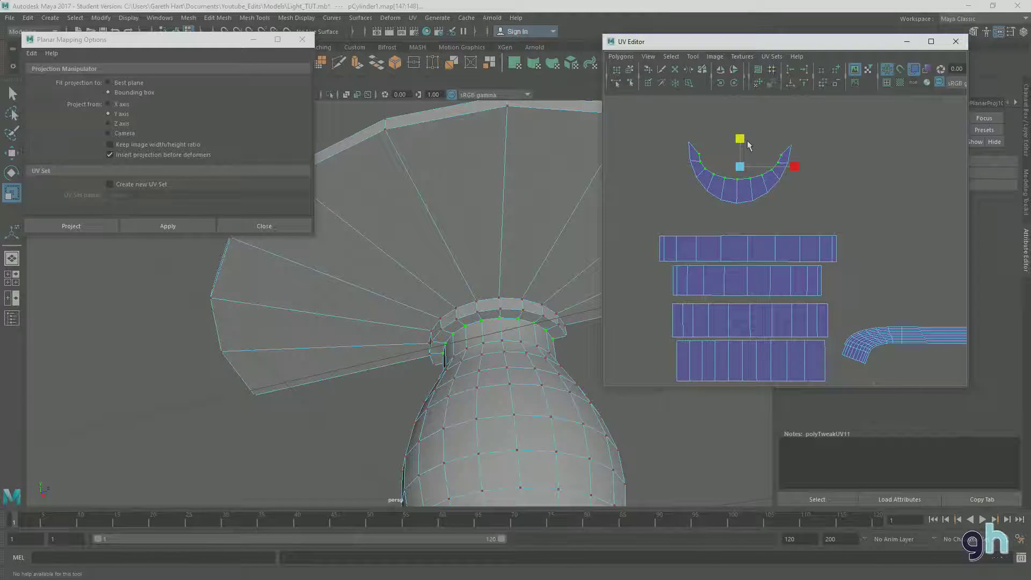
# Select every UV along the outer edge of the curved shell and scale the row vertically to a similar shallow curve
pyautogui.press('d')
pyautogui.click(684, 139)
pyautogui.click(697, 168)
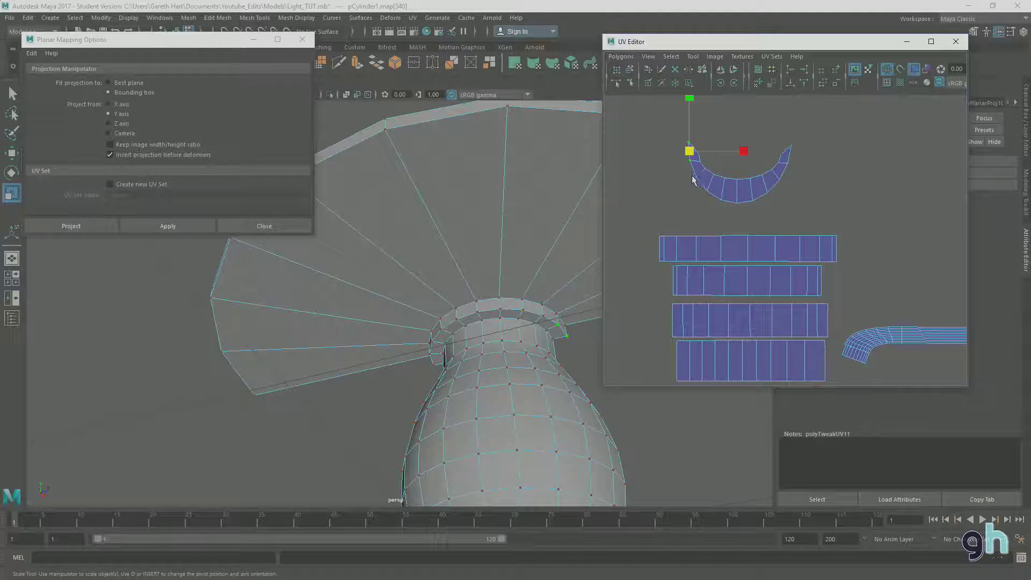
pyautogui.click(699, 189)
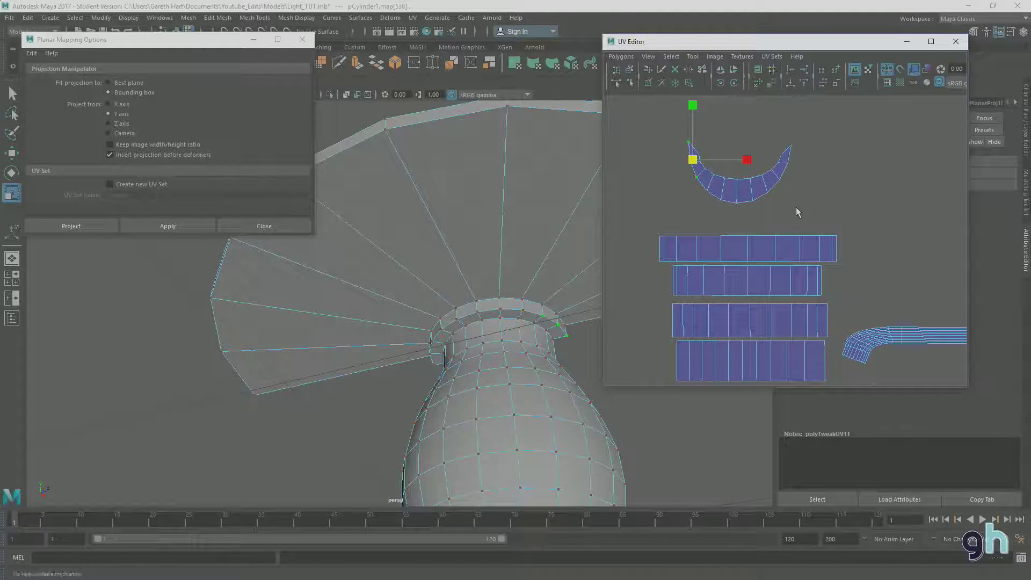
pyautogui.moveTo(699, 217); pyautogui.dragTo(799, 186)
pyautogui.keyDown('shift'); pyautogui.click(779, 179); pyautogui.keyUp('shift')
pyautogui.keyDown('shift'); pyautogui.click(790, 162); pyautogui.keyUp('shift')
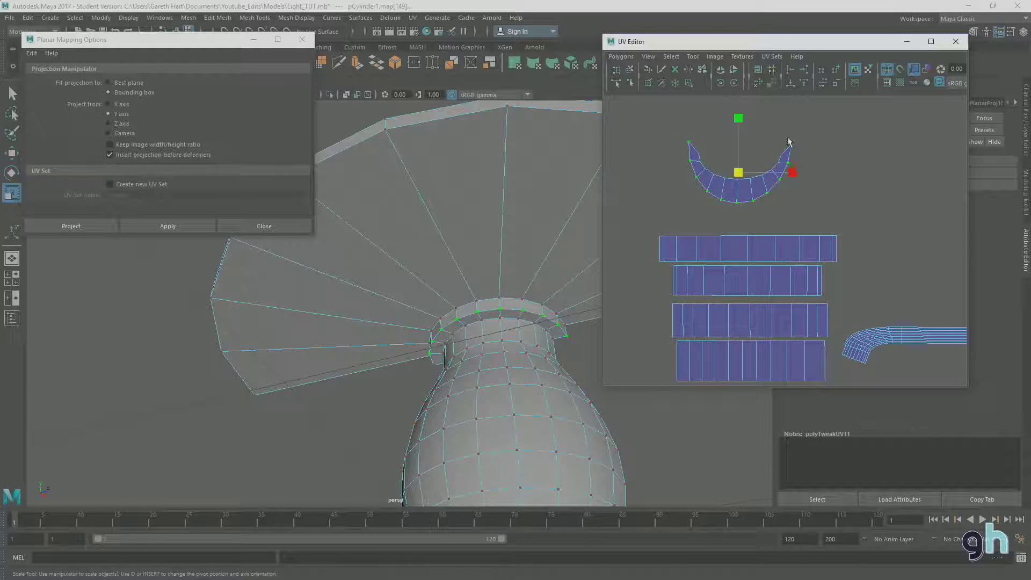
pyautogui.keyDown('shift'); pyautogui.click(788, 142); pyautogui.keyUp('shift')
pyautogui.moveTo(741, 139); pyautogui.dragTo(746, 159)
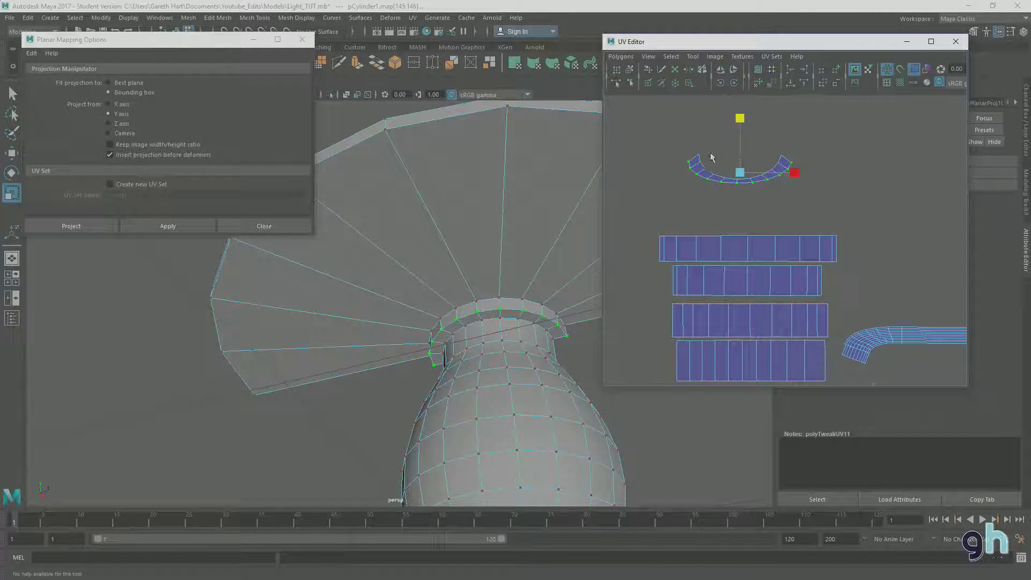
# Reselect the shell's inner-edge UVs and move the row upward, away from the outer edge
pyautogui.click(699, 154)
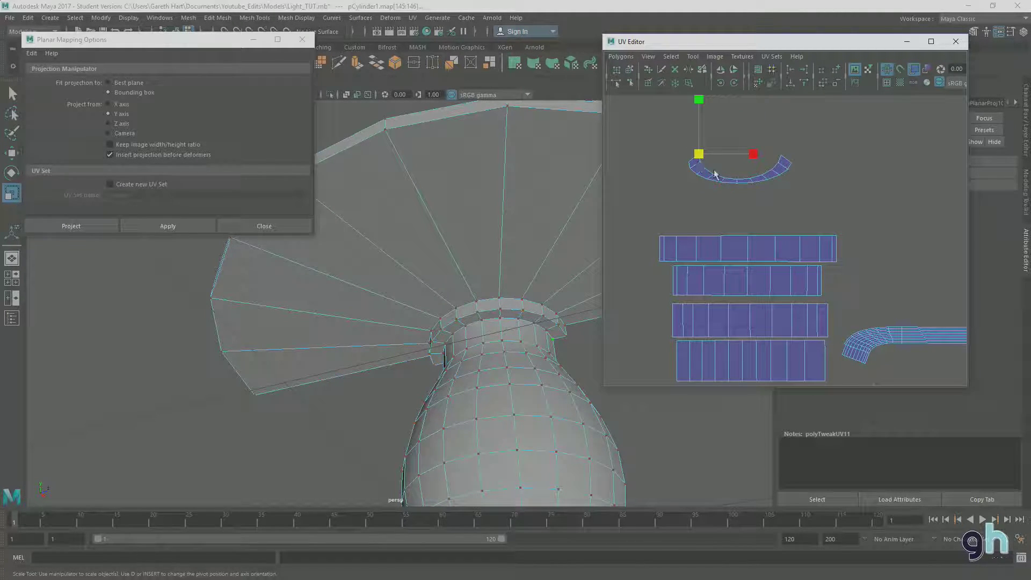
pyautogui.keyDown('shift'); pyautogui.moveTo(765, 146); pyautogui.dragTo(785, 162); pyautogui.keyUp('shift')
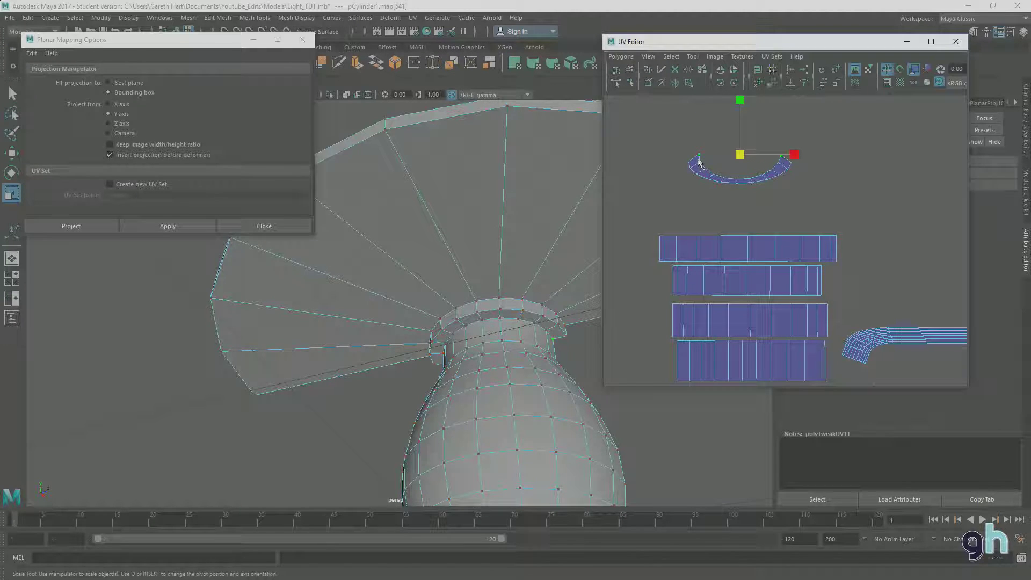
pyautogui.keyDown('shift'); pyautogui.doubleClick(781, 175); pyautogui.keyUp('shift')
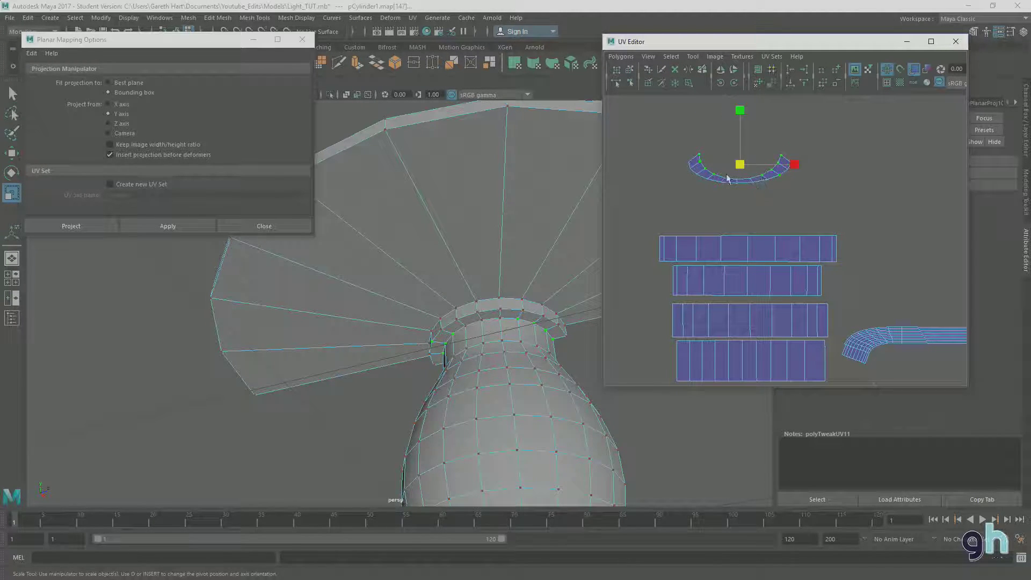
pyautogui.keyDown('shift'); pyautogui.moveTo(754, 185); pyautogui.dragTo(784, 190); pyautogui.keyUp('shift')
pyautogui.moveTo(744, 147); pyautogui.dragTo(739, 125)
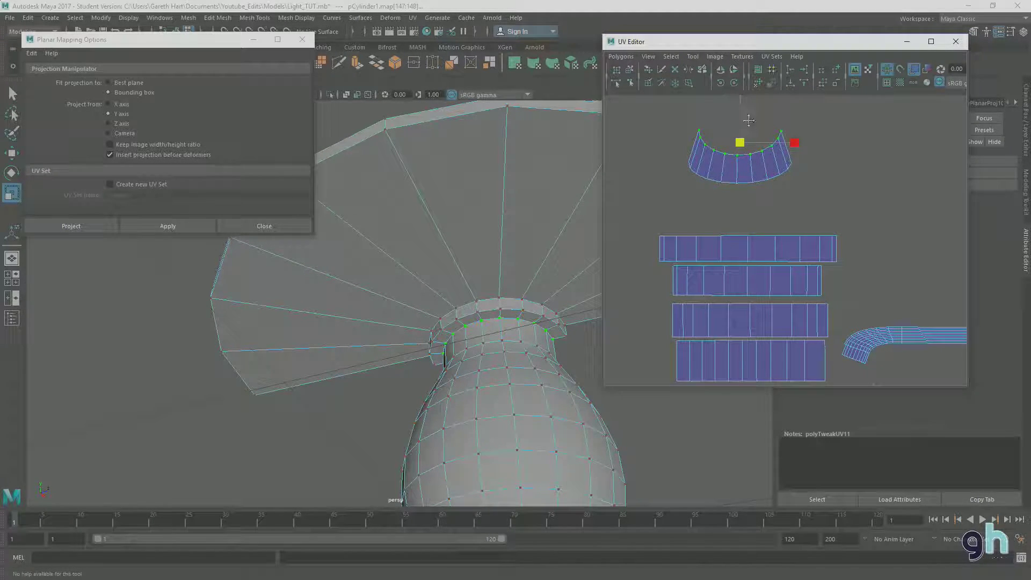
# Flatten the shell's upper and lower UV rows into straight horizontal lines
pyautogui.keyDown('alt'); pyautogui.moveTo(750, 125); pyautogui.dragTo(759, 152, button='middle'); pyautogui.keyUp('alt')
pyautogui.moveTo(800, 169); pyautogui.dragTo(807, 169)
pyautogui.moveTo(749, 116); pyautogui.dragTo(750, 171)
pyautogui.moveTo(676, 184); pyautogui.dragTo(818, 216)
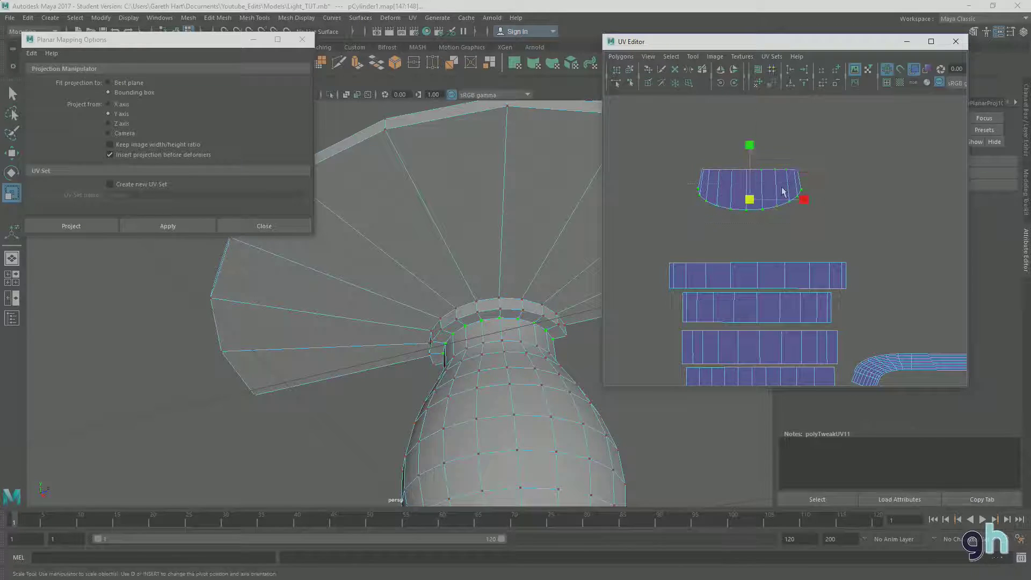
pyautogui.moveTo(753, 195); pyautogui.dragTo(749, 201)
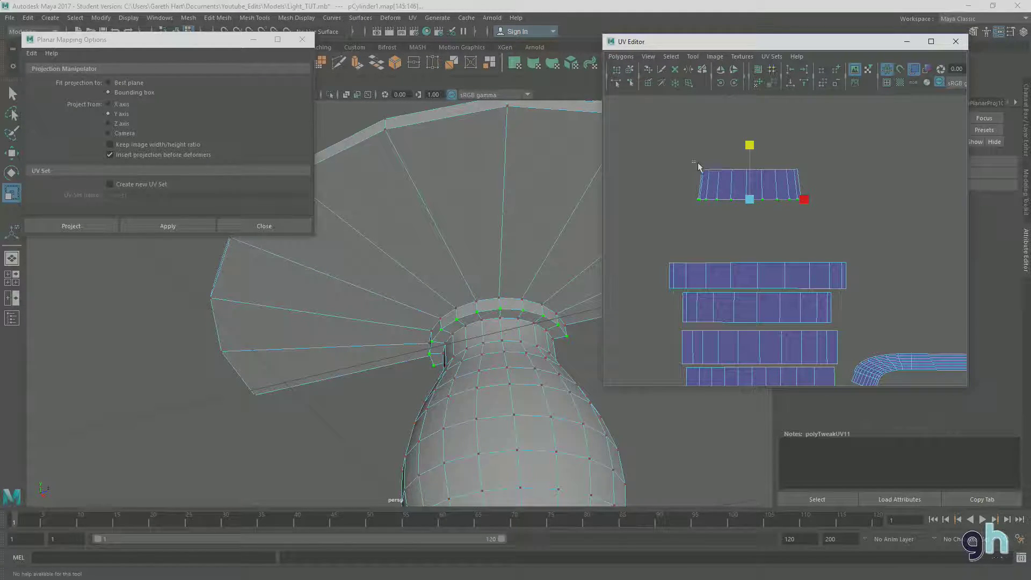
# Align the two UVs at the strip's left end vertically and move them outward to widen the end face
pyautogui.click(700, 168)
pyautogui.click(698, 201)
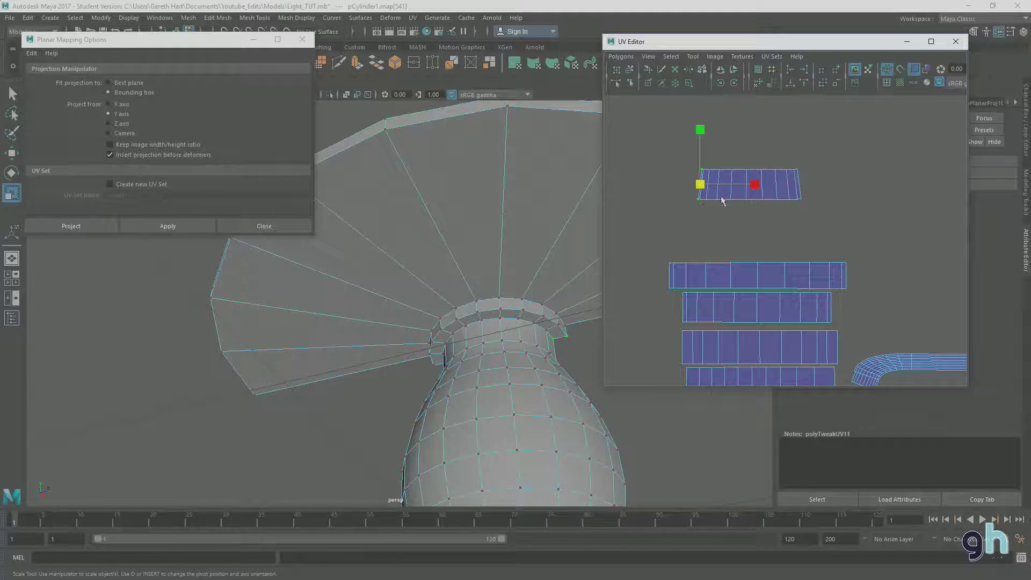
pyautogui.press('w')
pyautogui.moveTo(753, 186); pyautogui.dragTo(794, 185)
pyautogui.press('r')
# Move the two UVs at the strip's right end outward to widen that end face, and straighten the edge
pyautogui.click(798, 169)
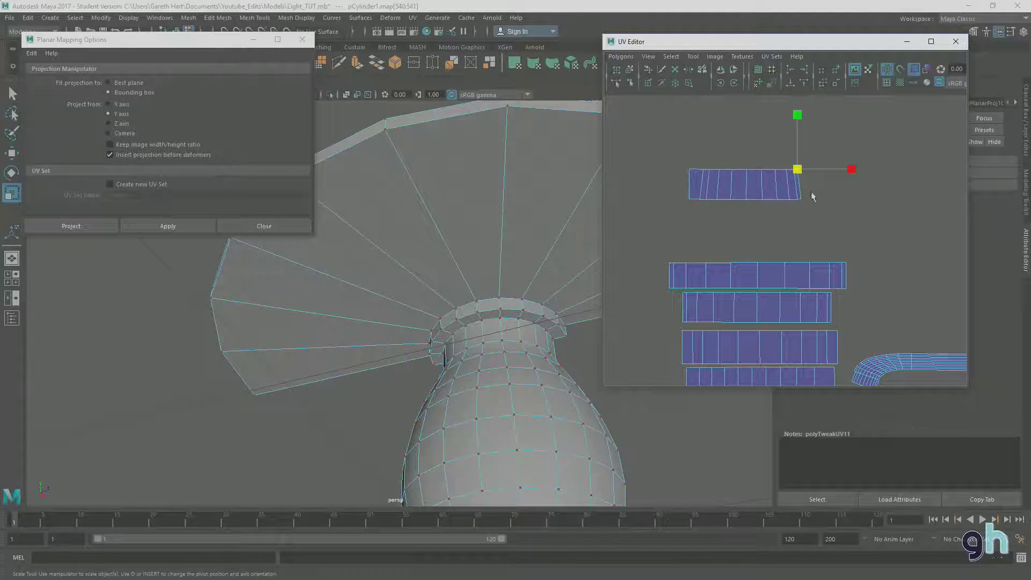
pyautogui.click(800, 199)
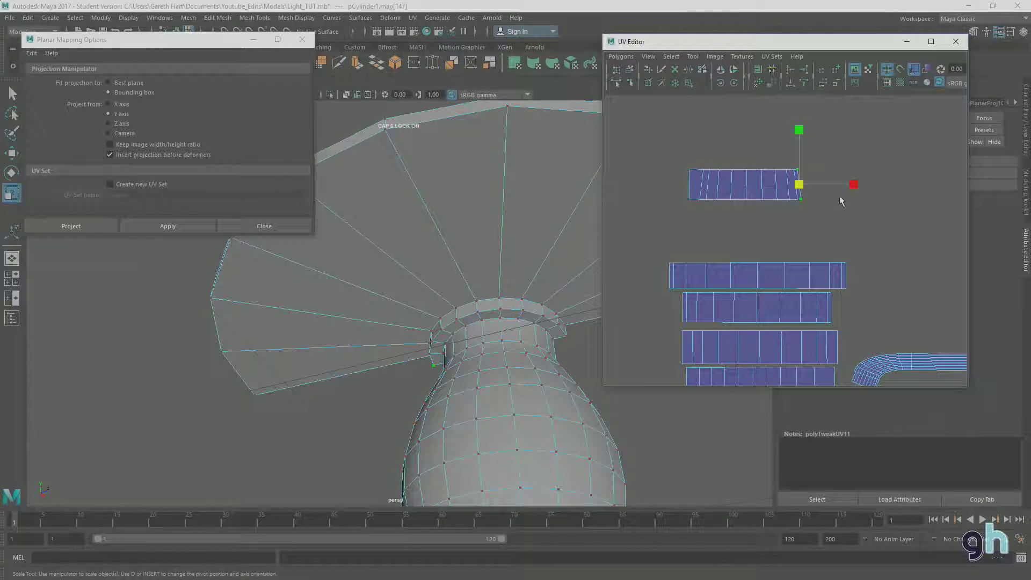
pyautogui.press('w')
pyautogui.moveTo(853, 184); pyautogui.dragTo(870, 185)
pyautogui.press('r')
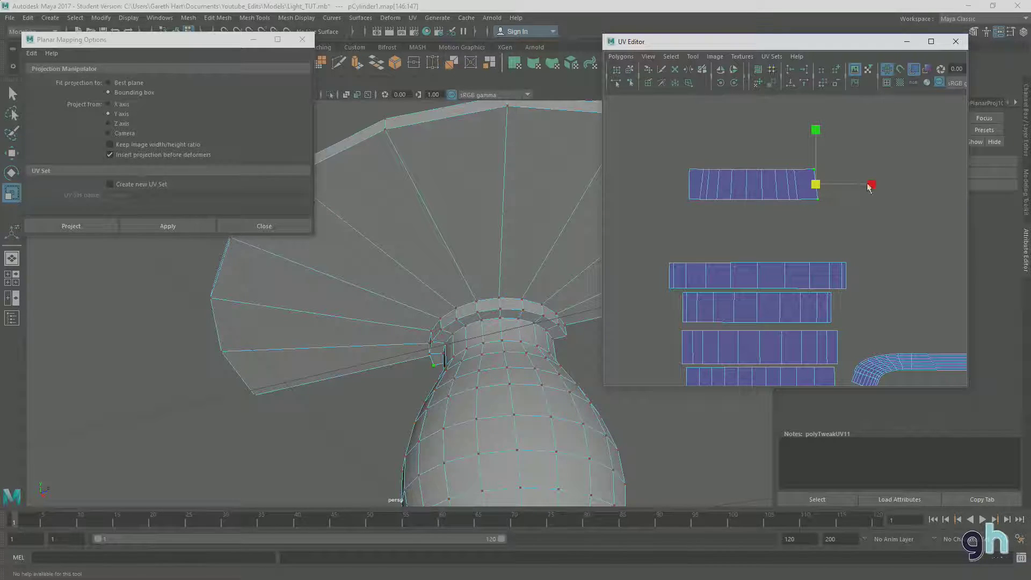
# Select all UVs of the straightened strip and move it down to sit just above the stack of collar strips
pyautogui.moveTo(669, 156); pyautogui.dragTo(868, 241)
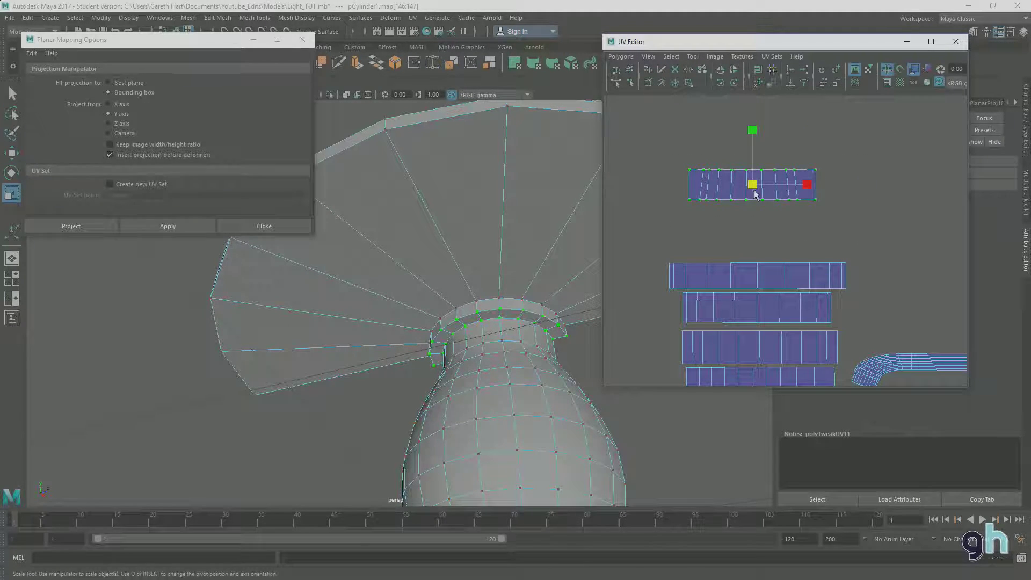
pyautogui.press('w')
pyautogui.moveTo(754, 187); pyautogui.dragTo(754, 245)
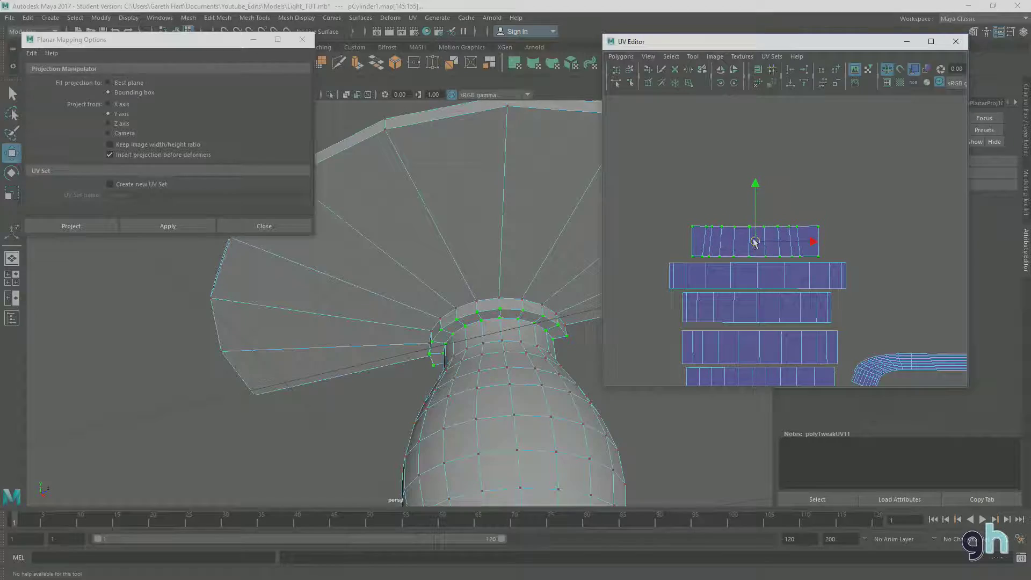
pyautogui.click(771, 296)
pyautogui.keyDown('alt'); pyautogui.moveTo(745, 305); pyautogui.dragTo(746, 208, button='middle'); pyautogui.keyUp('alt')
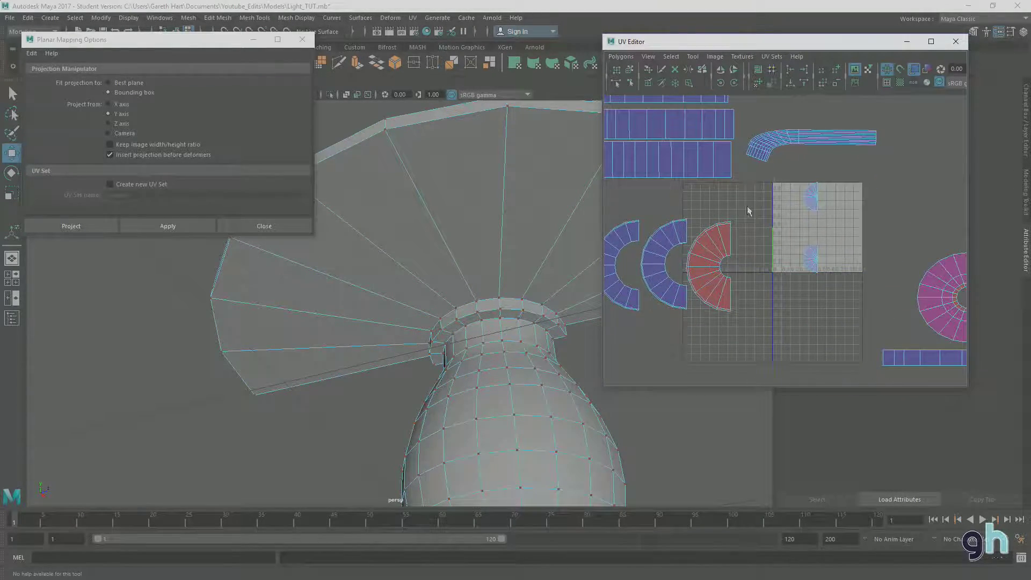
# Select all faces of the bulb below the lampshade and apply a planar mapping projected from the X axis
pyautogui.keyDown('alt'); pyautogui.moveTo(478, 390); pyautogui.dragTo(511, 321, button='middle'); pyautogui.keyUp('alt')
pyautogui.scroll(-5, 511, 323)
pyautogui.keyDown('alt'); pyautogui.moveTo(511, 322); pyautogui.dragTo(503, 369); pyautogui.keyUp('alt')
pyautogui.moveTo(501, 387)
pyautogui.keyDown('alt'); pyautogui.mouseDown(button='middle')
pyautogui.moveTo(500, 350)
pyautogui.moveTo(504, 378)
pyautogui.mouseUp(button='middle'); pyautogui.keyUp('alt')
pyautogui.keyDown('alt'); pyautogui.moveTo(453, 279); pyautogui.dragTo(429, 343); pyautogui.keyUp('alt')
pyautogui.keyDown('alt'); pyautogui.moveTo(508, 392); pyautogui.dragTo(405, 356); pyautogui.keyUp('alt')
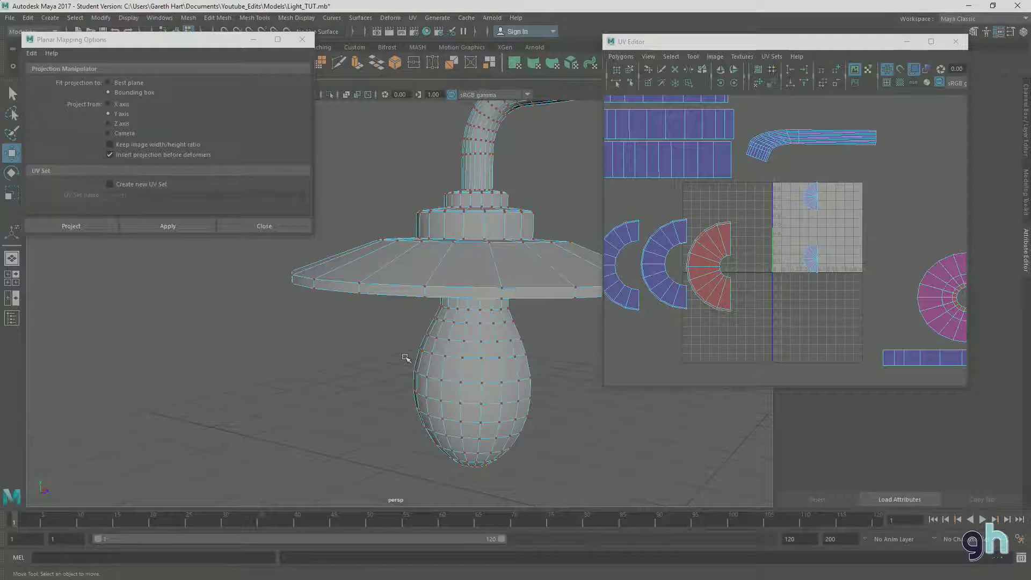
pyautogui.keyDown('alt'); pyautogui.moveTo(442, 368); pyautogui.dragTo(439, 336, button='middle'); pyautogui.keyUp('alt')
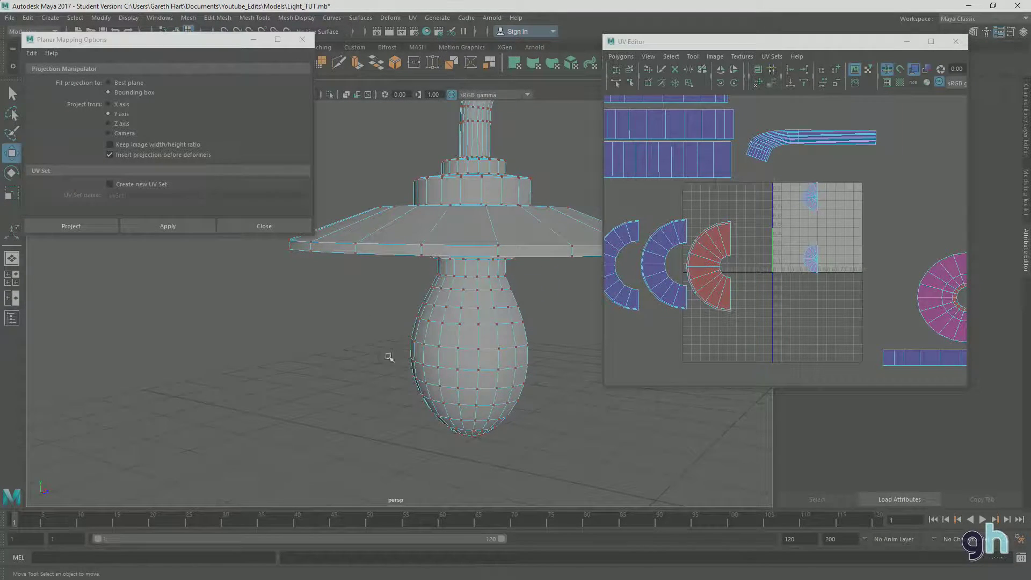
pyautogui.keyDown('alt'); pyautogui.moveTo(388, 356); pyautogui.dragTo(416, 361); pyautogui.keyUp('alt')
pyautogui.moveTo(460, 263); pyautogui.dragTo(461, 294, button='right')
pyautogui.keyDown('alt'); pyautogui.moveTo(451, 329); pyautogui.dragTo(417, 371); pyautogui.keyUp('alt')
pyautogui.moveTo(530, 450); pyautogui.dragTo(366, 235)
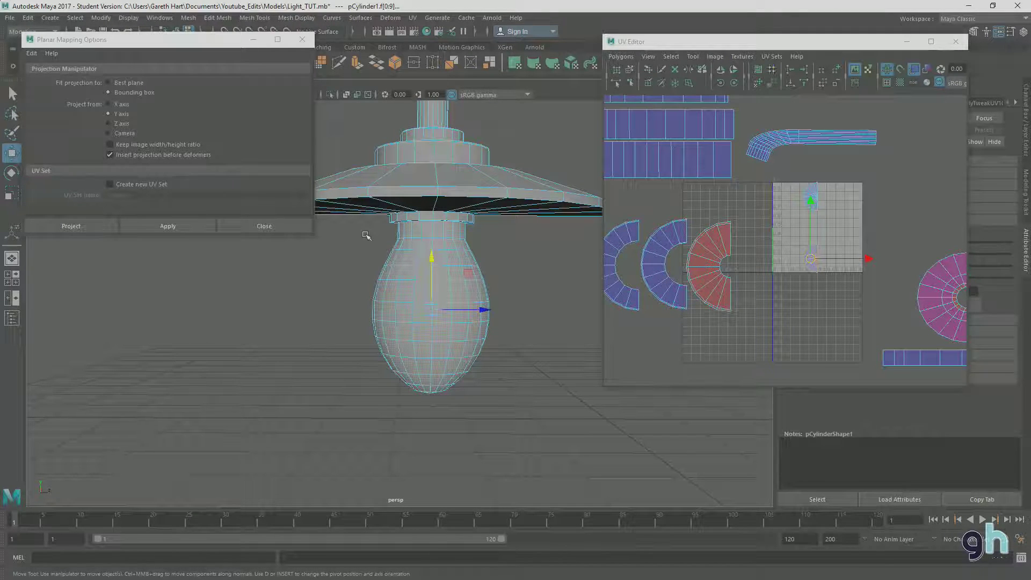
pyautogui.keyDown('alt'); pyautogui.moveTo(339, 328); pyautogui.dragTo(266, 338); pyautogui.keyUp('alt')
pyautogui.click(119, 105)
pyautogui.click(170, 227)
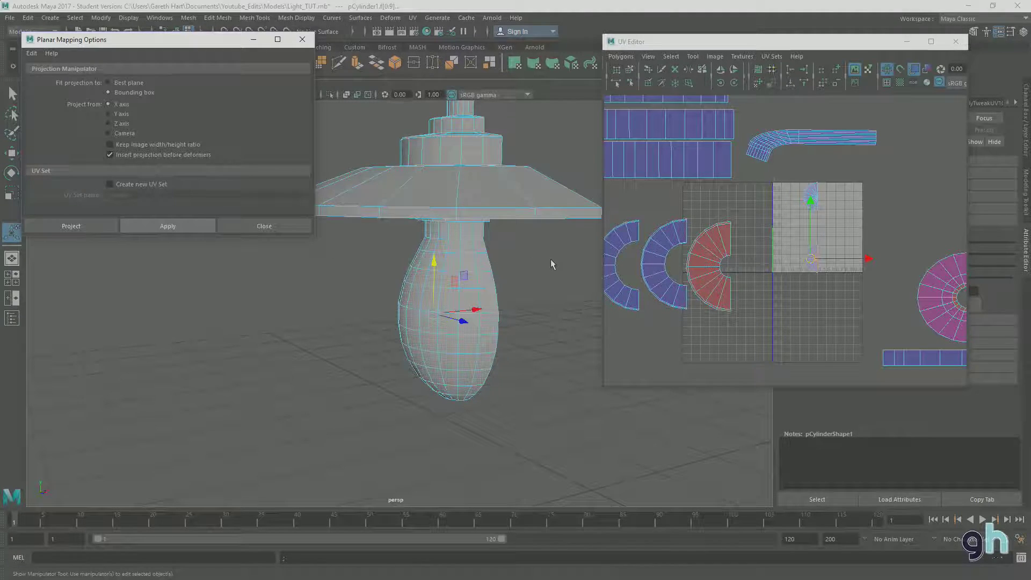
# Resize the projected bulb shell, move it outside the 0–1 UV square and deselect it
pyautogui.keyDown('alt'); pyautogui.moveTo(835, 258); pyautogui.dragTo(765, 255, button='middle'); pyautogui.keyUp('alt')
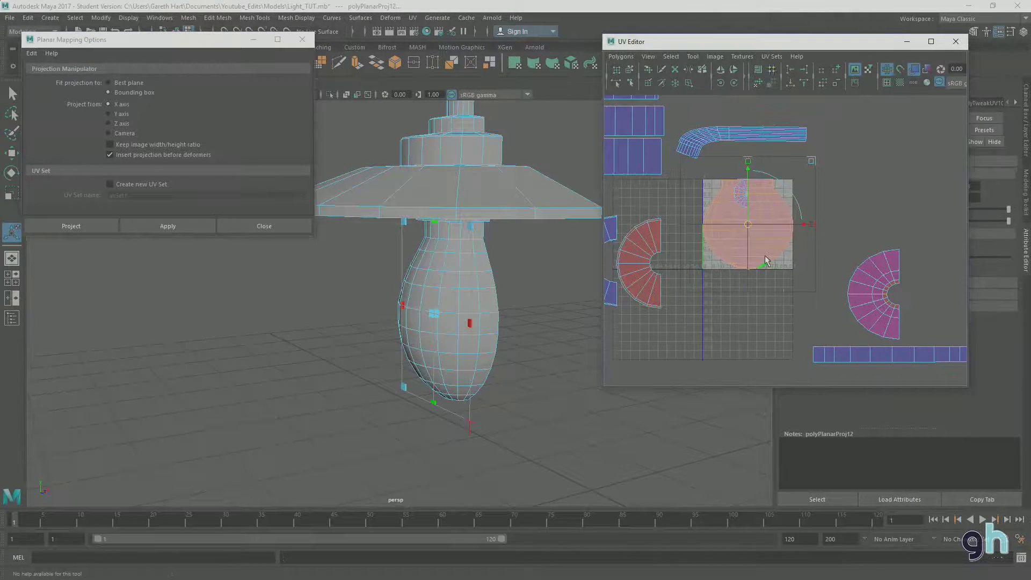
pyautogui.press('r')
pyautogui.moveTo(749, 225); pyautogui.dragTo(764, 310)
pyautogui.keyDown('alt'); pyautogui.moveTo(809, 290); pyautogui.dragTo(857, 273, button='middle'); pyautogui.keyUp('alt')
pyautogui.click(857, 273)
# Point-snap the four leftmost lower-edge UVs of the second-lowest strip onto the matching lower-edge UVs of the lowest strip
pyautogui.keyDown('alt'); pyautogui.moveTo(700, 219); pyautogui.dragTo(643, 197, button='middle'); pyautogui.keyUp('alt')
pyautogui.keyDown('alt'); pyautogui.moveTo(829, 205); pyautogui.dragTo(935, 321, button='middle'); pyautogui.keyUp('alt')
pyautogui.keyDown('alt'); pyautogui.moveTo(739, 226); pyautogui.dragTo(807, 284, button='middle'); pyautogui.keyUp('alt')
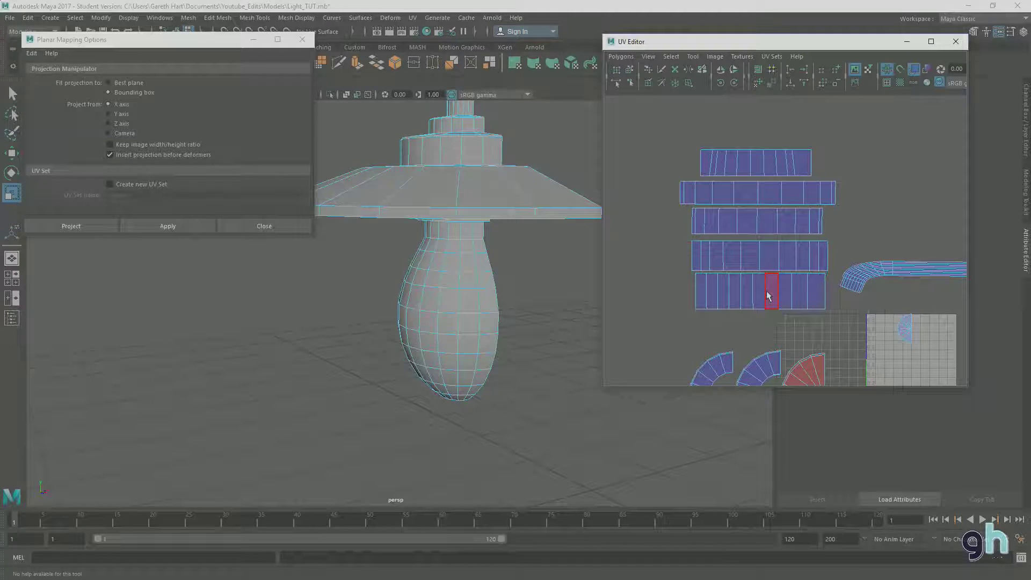
pyautogui.keyDown('alt'); pyautogui.moveTo(720, 292); pyautogui.dragTo(768, 256, button='middle'); pyautogui.keyUp('alt')
pyautogui.scroll(4, 730, 266)
pyautogui.moveTo(750, 233); pyautogui.dragTo(813, 228, button='right')
pyautogui.moveTo(644, 212); pyautogui.dragTo(656, 226)
pyautogui.press('w')
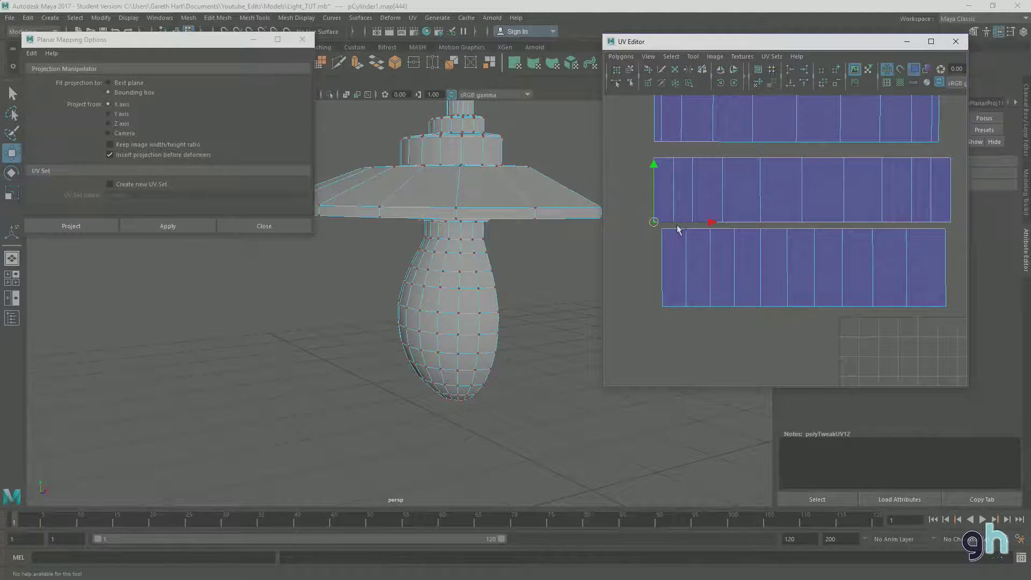
pyautogui.press('v')
pyautogui.moveTo(654, 221); pyautogui.dragTo(665, 302)
pyautogui.moveTo(668, 203); pyautogui.dragTo(678, 227)
pyautogui.press('v')
pyautogui.middleClick(689, 304)
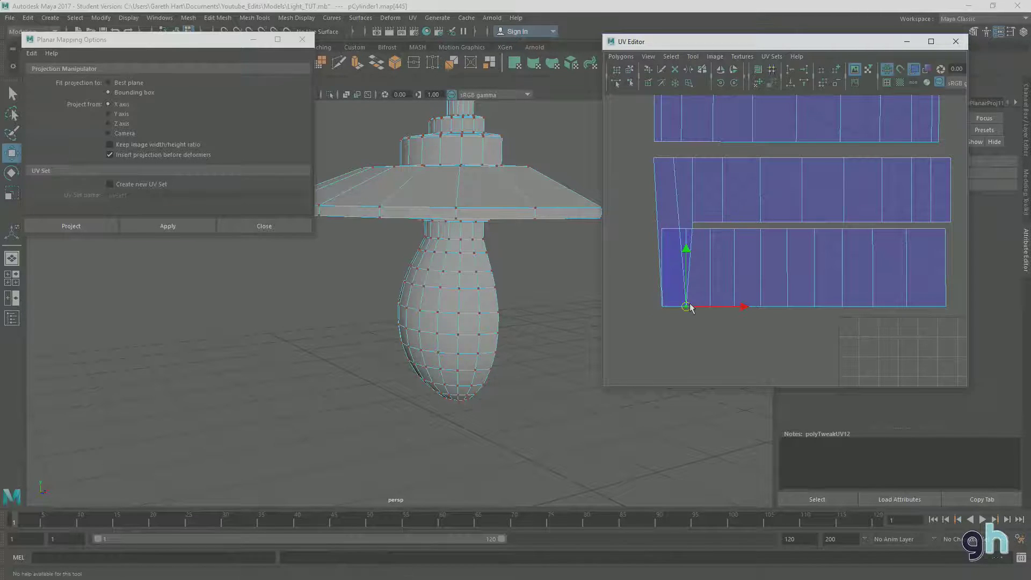
pyautogui.moveTo(714, 214); pyautogui.dragTo(725, 225)
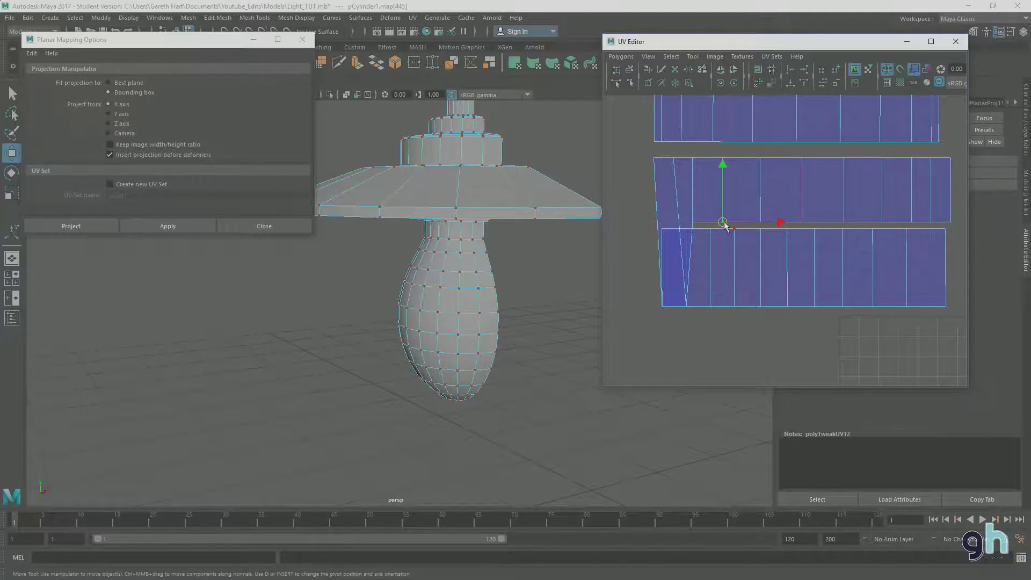
pyautogui.press('v')
pyautogui.moveTo(705, 309); pyautogui.dragTo(734, 307, button='middle')
pyautogui.moveTo(691, 218); pyautogui.dragTo(699, 240)
pyautogui.press('v')
pyautogui.moveTo(713, 300); pyautogui.dragTo(714, 308, button='middle')
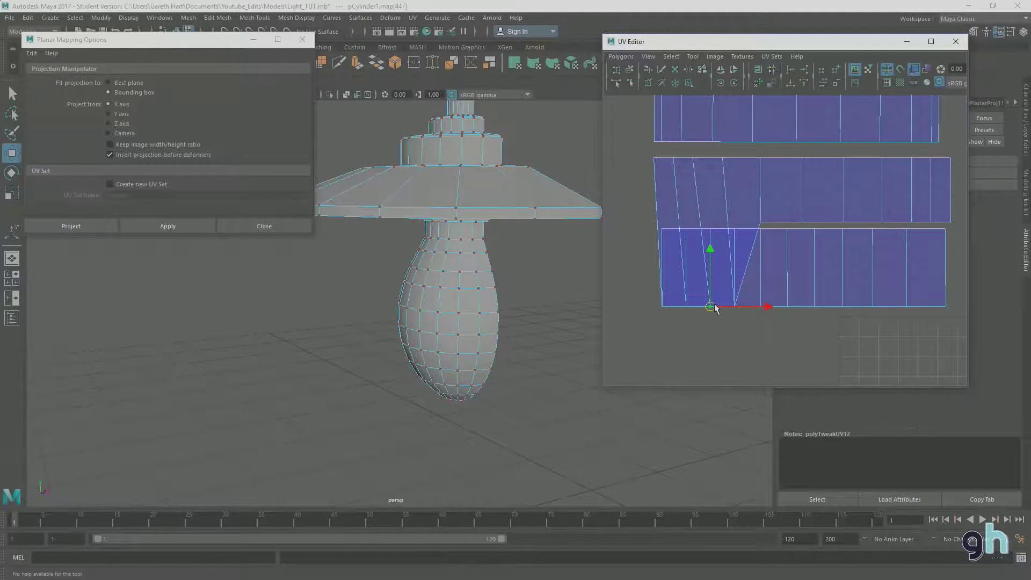
# Snap the next four lower-edge UVs of the second-lowest strip onto the matching lower-edge UVs of the lowest strip
pyautogui.moveTo(754, 212); pyautogui.dragTo(763, 228)
pyautogui.press('v')
pyautogui.moveTo(769, 308); pyautogui.dragTo(765, 310, button='middle')
pyautogui.moveTo(796, 216); pyautogui.dragTo(804, 227)
pyautogui.press('v')
pyautogui.moveTo(779, 307); pyautogui.dragTo(787, 308, button='middle')
pyautogui.moveTo(836, 207); pyautogui.dragTo(855, 227)
pyautogui.press('v')
pyautogui.moveTo(845, 225); pyautogui.dragTo(820, 301, button='middle')
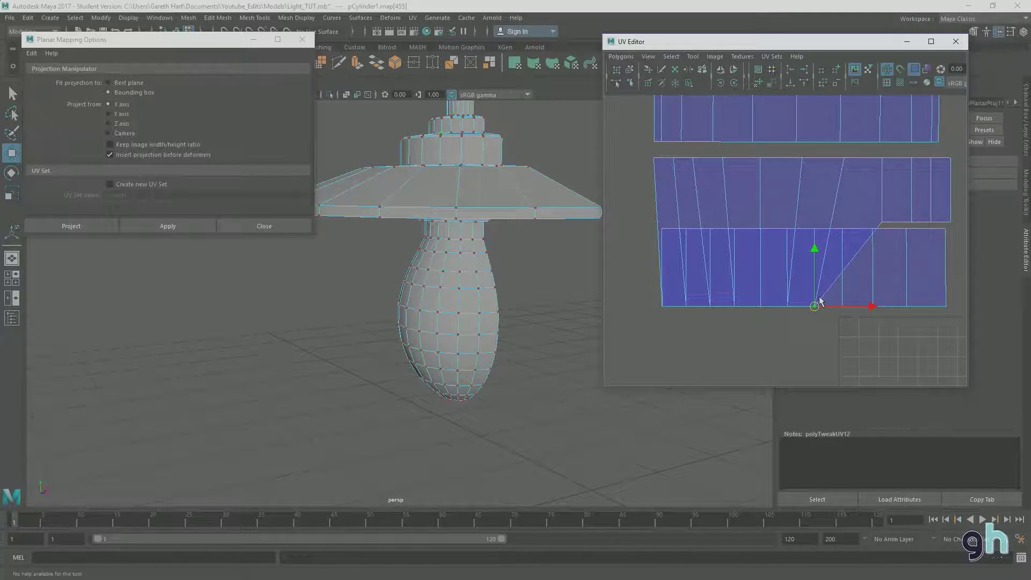
pyautogui.moveTo(878, 213); pyautogui.dragTo(887, 232)
pyautogui.press('v')
pyautogui.moveTo(856, 292); pyautogui.dragTo(844, 304, button='middle')
# Snap the last three lower-edge UVs at the second-lowest strip's right end onto the lowest strip's lower edge
pyautogui.moveTo(902, 215); pyautogui.dragTo(920, 227)
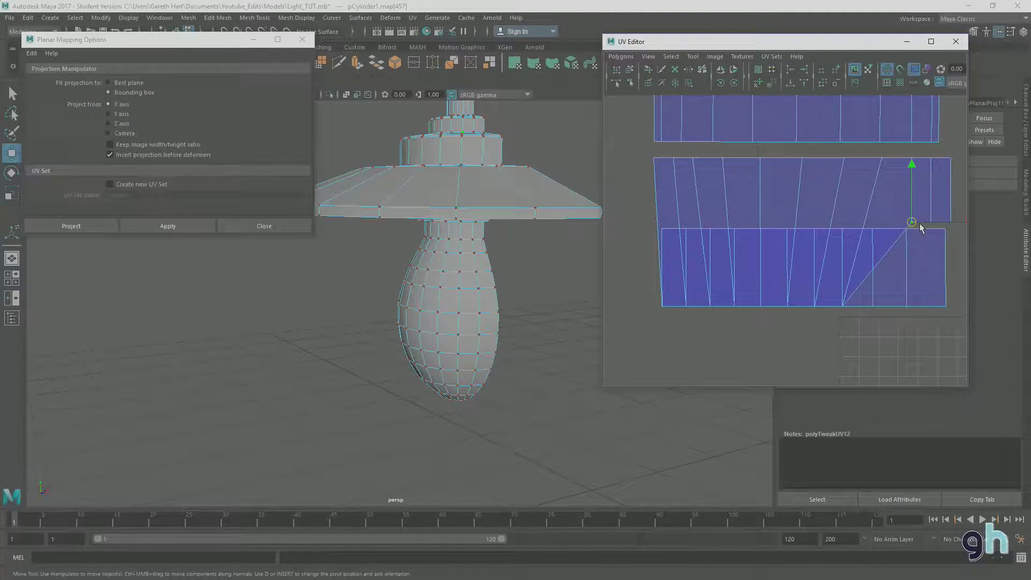
pyautogui.press('v')
pyautogui.moveTo(875, 304); pyautogui.dragTo(873, 306, button='middle')
pyautogui.moveTo(920, 212); pyautogui.dragTo(937, 229)
pyautogui.press('v')
pyautogui.moveTo(909, 306); pyautogui.dragTo(906, 308, button='middle')
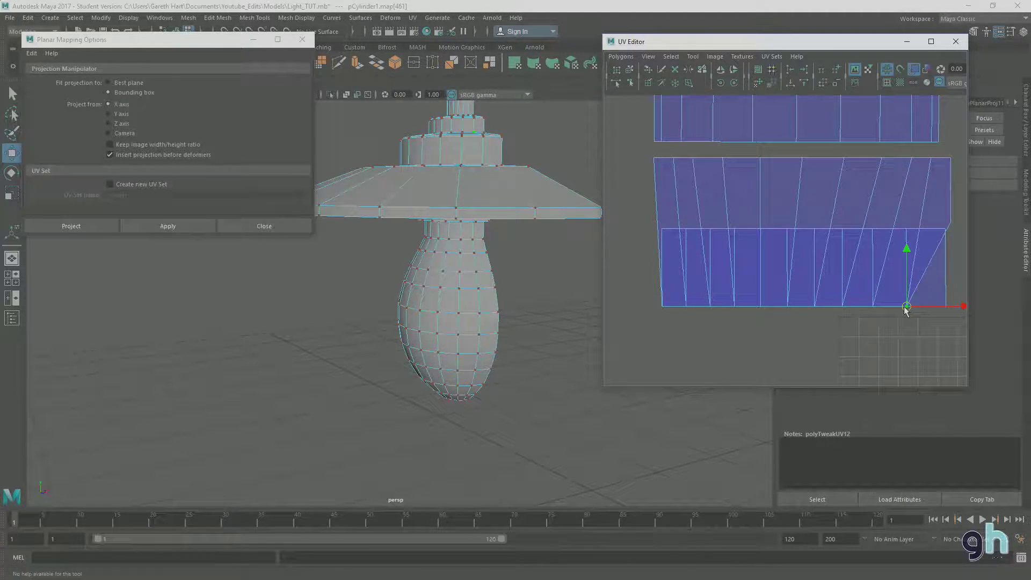
pyautogui.moveTo(940, 214)
pyautogui.mouseDown()
pyautogui.moveTo(961, 232)
pyautogui.moveTo(954, 225)
pyautogui.mouseUp()
pyautogui.press('v')
pyautogui.moveTo(948, 308); pyautogui.dragTo(946, 306, button='middle')
# Snap the six rightmost upper-edge UVs of the second-lowest strip onto the matching upper-edge UVs of the lowest strip
pyautogui.moveTo(941, 146); pyautogui.dragTo(961, 171)
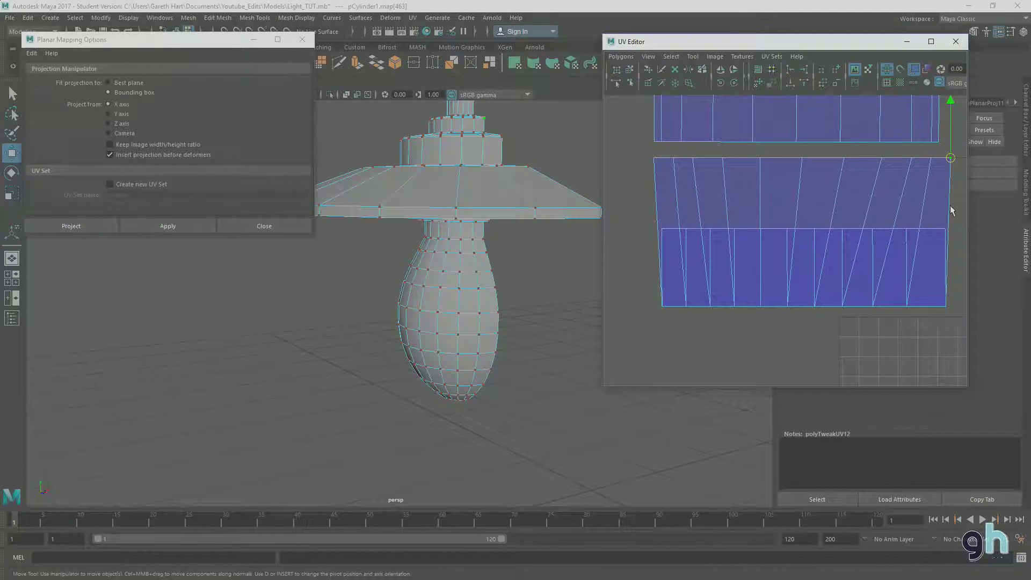
pyautogui.press('v')
pyautogui.moveTo(932, 161); pyautogui.dragTo(933, 163, button='middle')
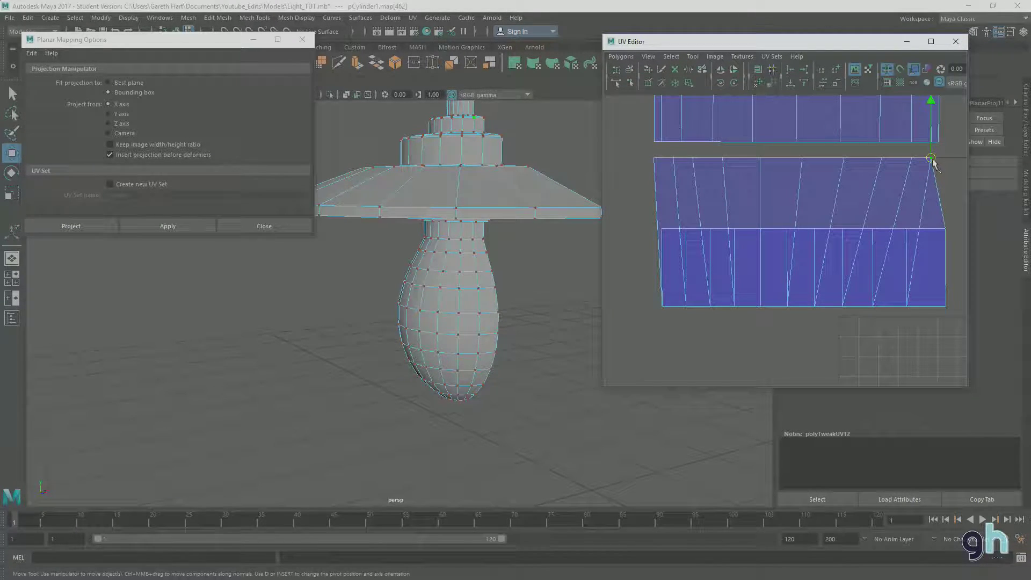
pyautogui.moveTo(915, 226); pyautogui.dragTo(911, 159, button='middle')
pyautogui.moveTo(874, 230); pyautogui.dragTo(883, 162, button='middle')
pyautogui.moveTo(844, 232); pyautogui.dragTo(844, 161, button='middle')
pyautogui.moveTo(811, 217); pyautogui.dragTo(803, 162, button='middle')
pyautogui.moveTo(795, 232); pyautogui.dragTo(794, 230, button='middle')
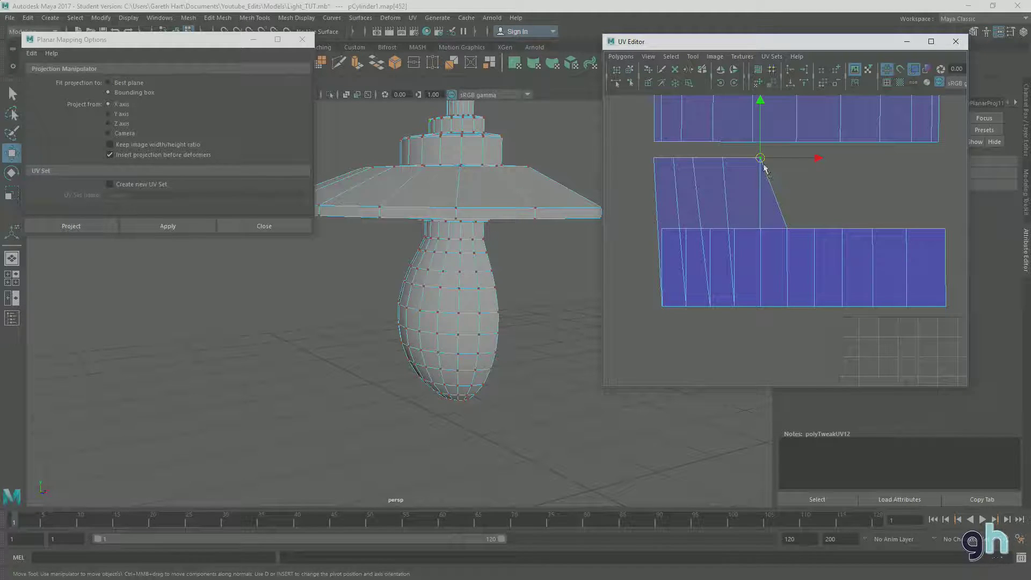
# Continue leftward, snapping the next three upper-edge UVs of the same strip onto the lowest strip's upper edge
pyautogui.click(787, 229)
pyautogui.moveTo(786, 231); pyautogui.dragTo(762, 232, button='middle')
pyautogui.click(722, 158)
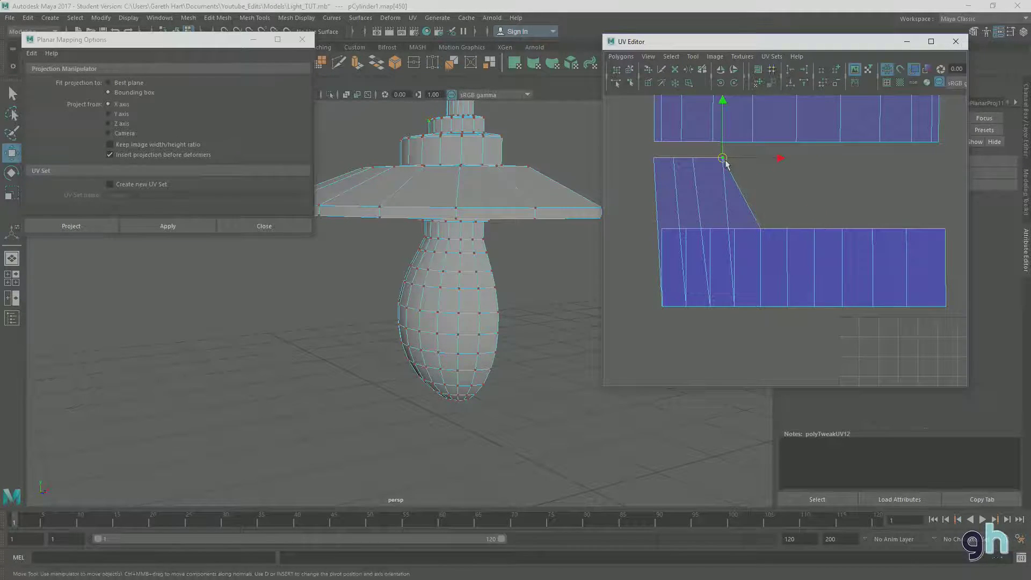
pyautogui.click(760, 228)
pyautogui.moveTo(760, 229); pyautogui.dragTo(736, 225, button='middle')
pyautogui.click(722, 158)
pyautogui.moveTo(722, 158); pyautogui.dragTo(692, 160, button='middle')
pyautogui.click(734, 228)
pyautogui.moveTo(733, 228); pyautogui.dragTo(710, 225, button='middle')
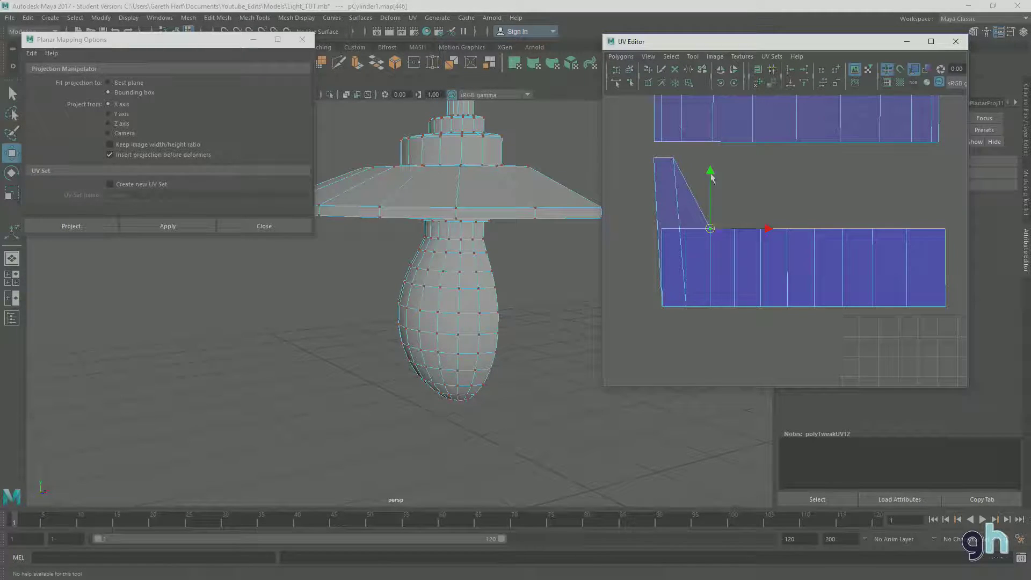
# Snap the last two upper-edge UVs at the strip's left end onto the lowest strip so both shells overlap exactly
pyautogui.click(692, 157)
pyautogui.moveTo(693, 158); pyautogui.dragTo(674, 160, button='middle')
pyautogui.click(710, 228)
pyautogui.moveTo(710, 229); pyautogui.dragTo(686, 227, button='middle')
pyautogui.click(673, 158)
pyautogui.moveTo(673, 157); pyautogui.dragTo(654, 158, button='middle')
pyautogui.click(686, 229)
pyautogui.moveTo(685, 228); pyautogui.dragTo(662, 229, button='middle')
# Snap the four leftmost lower-edge UVs of the next strip above onto the matching lower-edge UVs of the overlapped strips
pyautogui.keyDown('alt'); pyautogui.moveTo(743, 192); pyautogui.dragTo(733, 224, button='middle'); pyautogui.keyUp('alt')
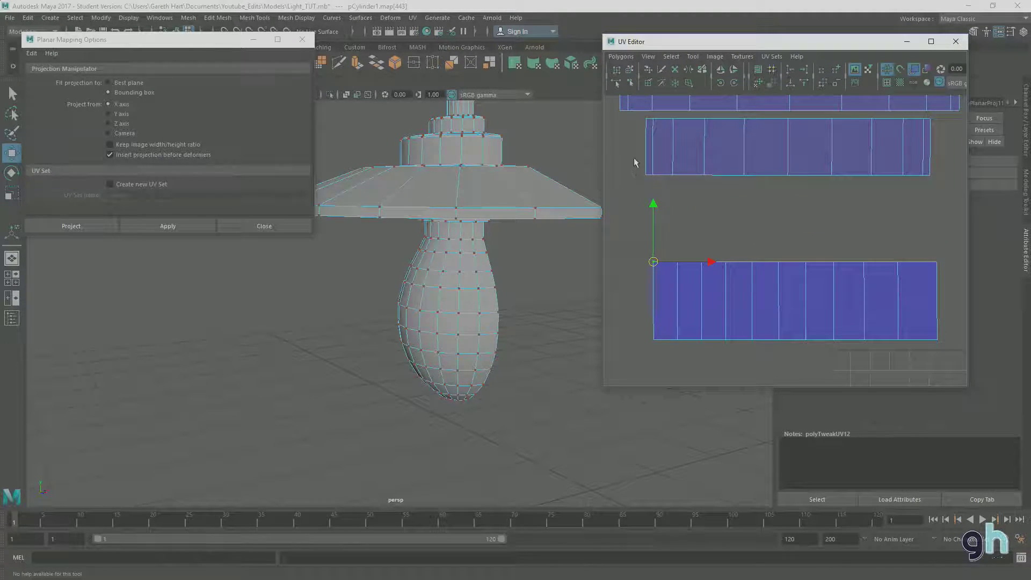
pyautogui.click(645, 175)
pyautogui.moveTo(654, 341); pyautogui.dragTo(653, 339, button='middle')
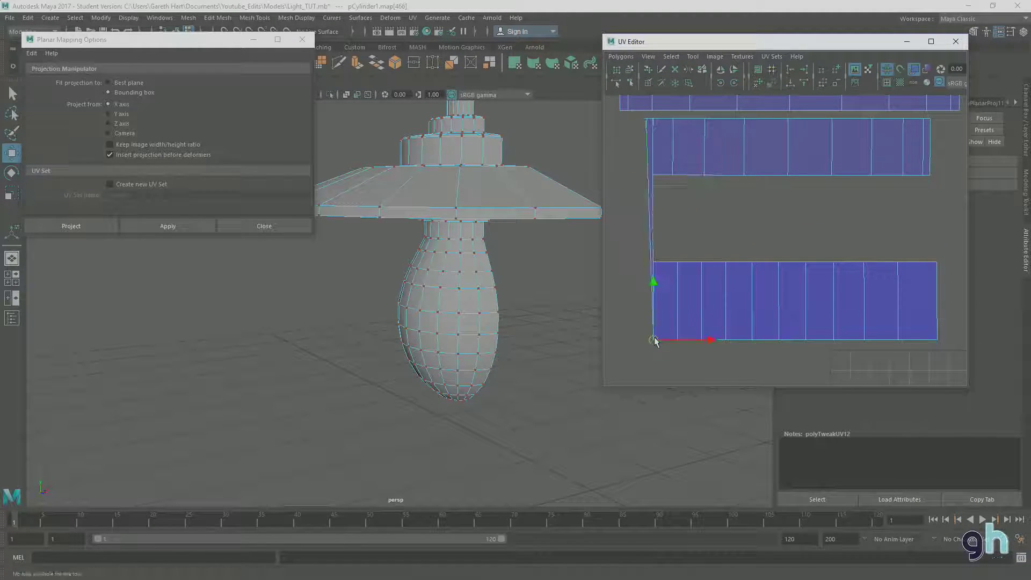
pyautogui.click(652, 176)
pyautogui.moveTo(679, 342); pyautogui.dragTo(703, 340, button='middle')
pyautogui.click(671, 173)
pyautogui.click(705, 177)
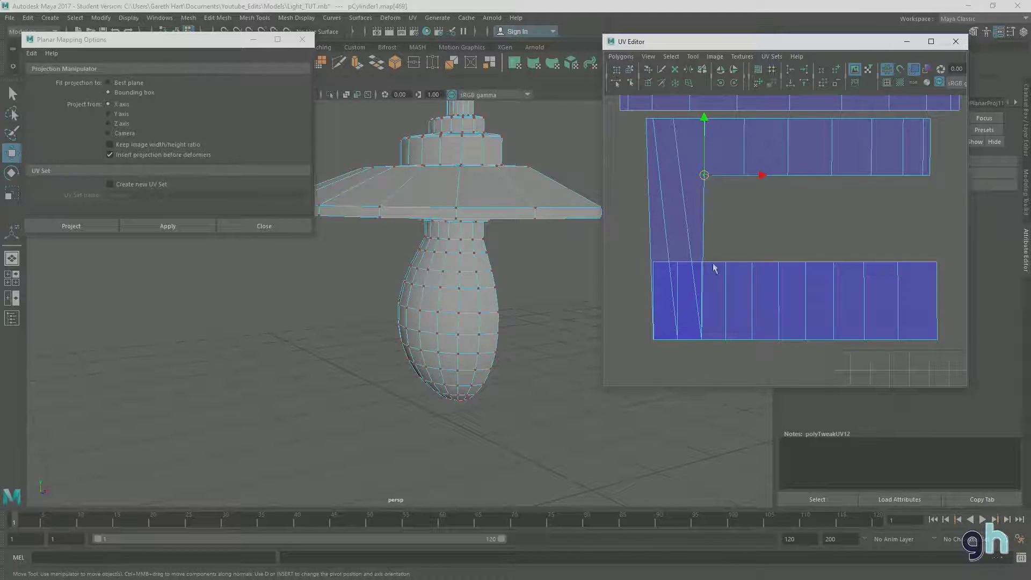
pyautogui.moveTo(724, 340); pyautogui.dragTo(751, 341, button='middle')
# Snap the four middle lower-edge UVs of this strip onto the corresponding lower-edge UVs of the overlapped strips
pyautogui.click(744, 176)
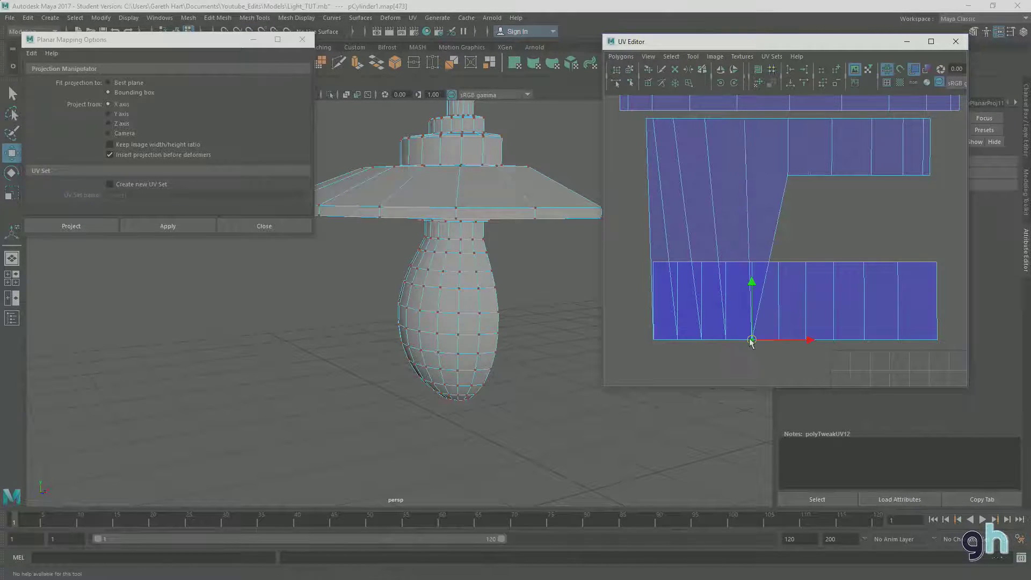
pyautogui.click(788, 176)
pyautogui.moveTo(778, 346); pyautogui.dragTo(807, 341, button='middle')
pyautogui.click(833, 176)
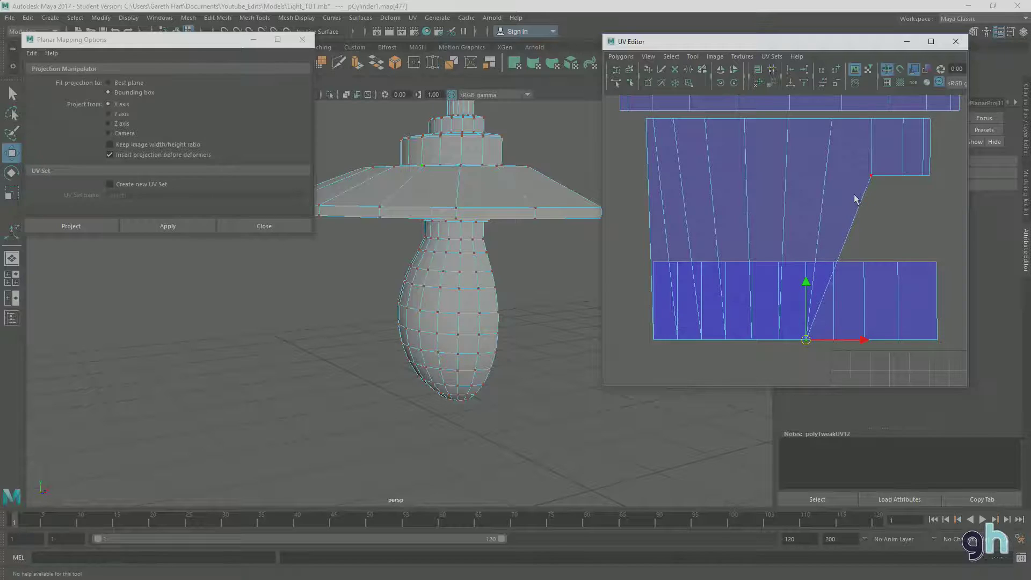
pyautogui.click(871, 175)
pyautogui.moveTo(835, 345); pyautogui.dragTo(833, 341, button='middle')
# Snap the three remaining lower-edge UVs at this strip's right end onto the overlapped strips' lower edge
pyautogui.moveTo(894, 169); pyautogui.dragTo(911, 198)
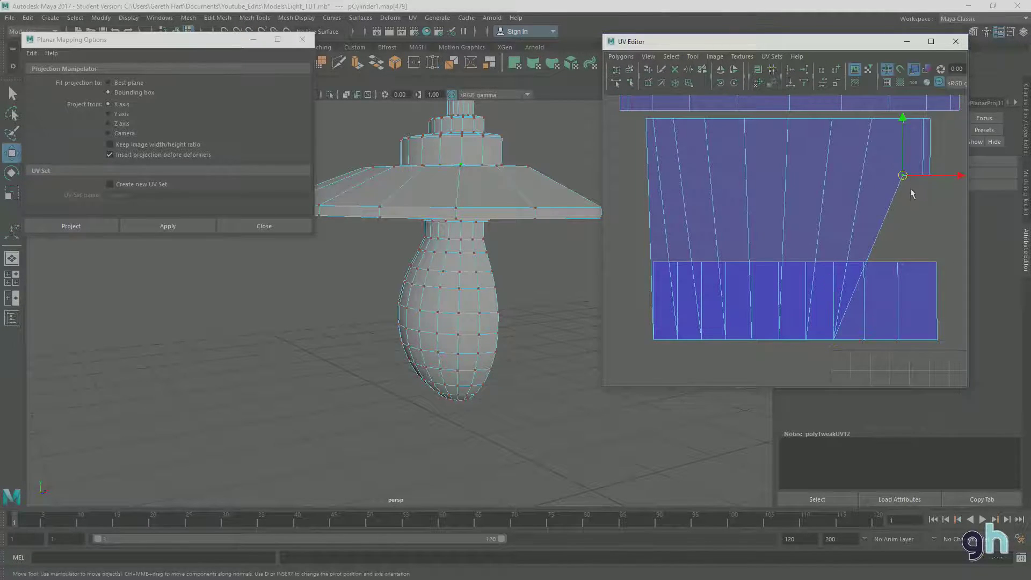
pyautogui.moveTo(869, 327); pyautogui.dragTo(858, 344, button='middle')
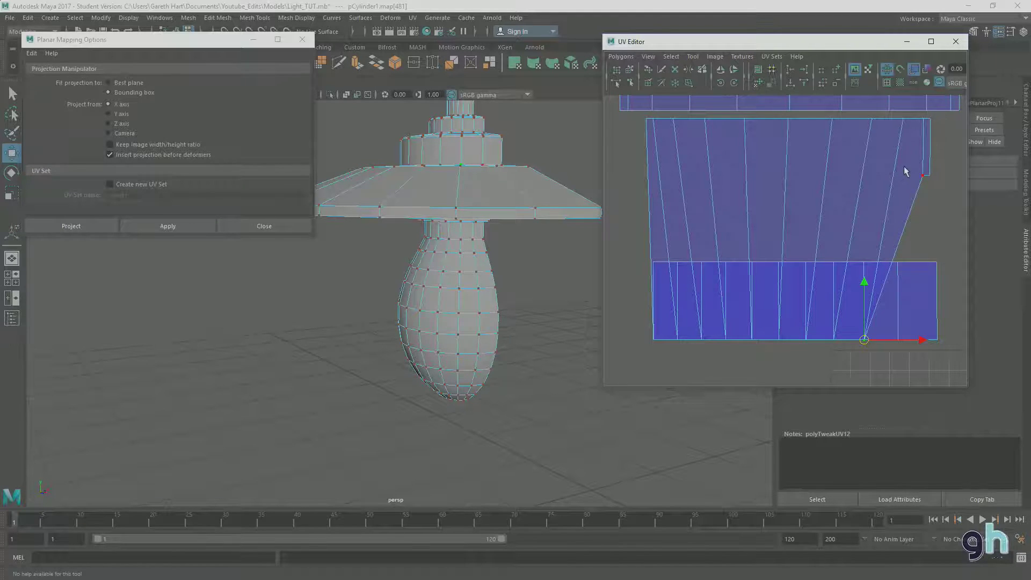
pyautogui.click(923, 176)
pyautogui.moveTo(901, 333); pyautogui.dragTo(900, 340, button='middle')
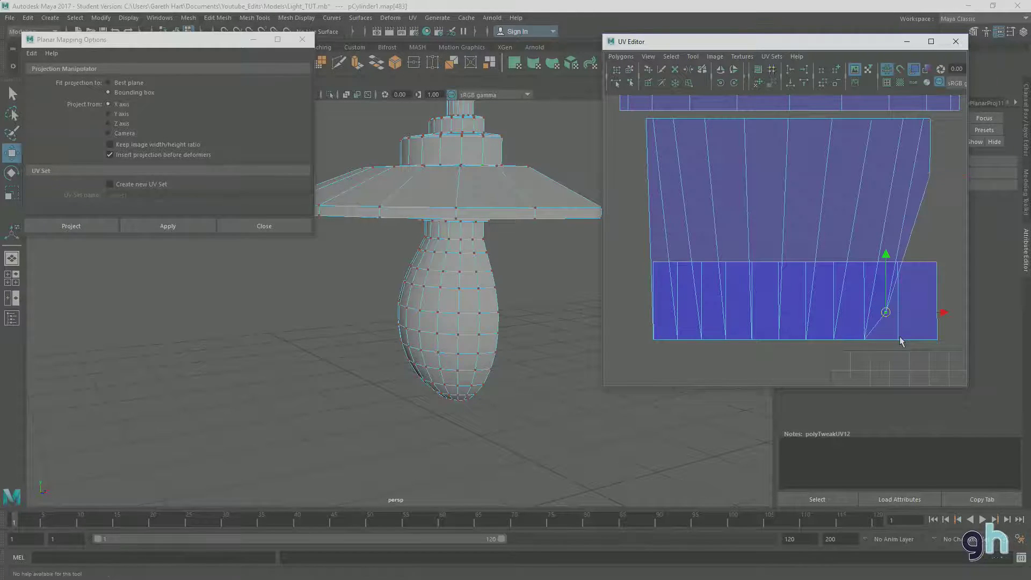
pyautogui.click(929, 175)
pyautogui.moveTo(936, 352); pyautogui.dragTo(935, 342, button='middle')
# Snap the four rightmost upper-edge UVs of this strip onto the matching upper-edge UVs of the overlapped strips
pyautogui.click(931, 120)
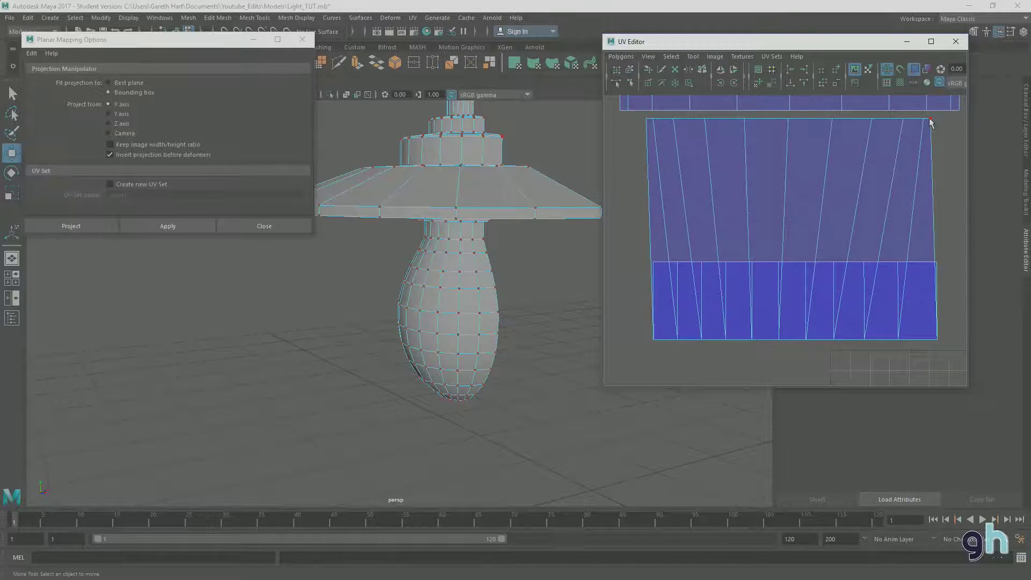
pyautogui.moveTo(940, 271); pyautogui.dragTo(900, 268, button='middle')
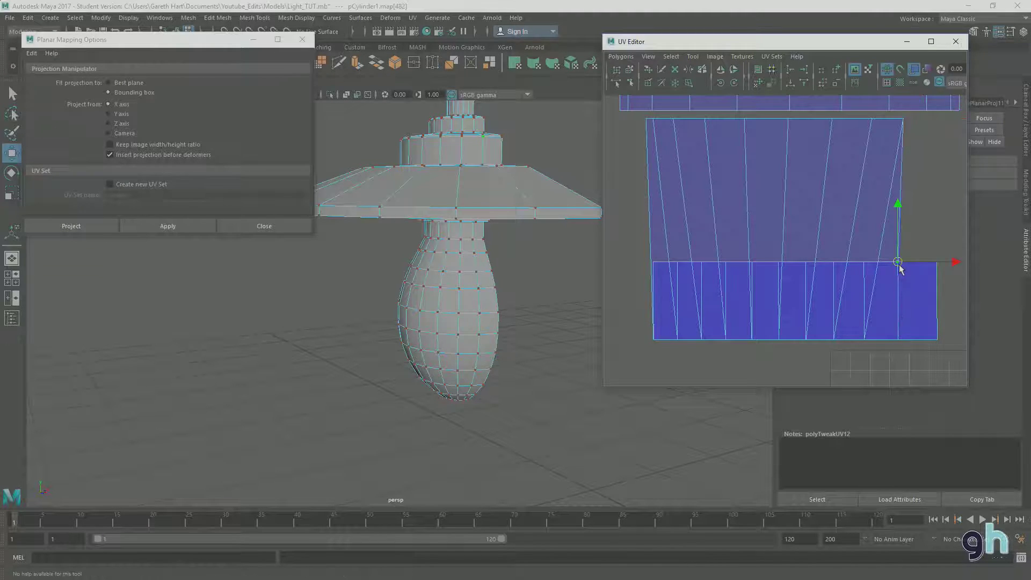
pyautogui.moveTo(901, 133); pyautogui.dragTo(901, 135, button='middle')
pyautogui.click(864, 263)
pyautogui.moveTo(872, 125); pyautogui.dragTo(873, 120, button='middle')
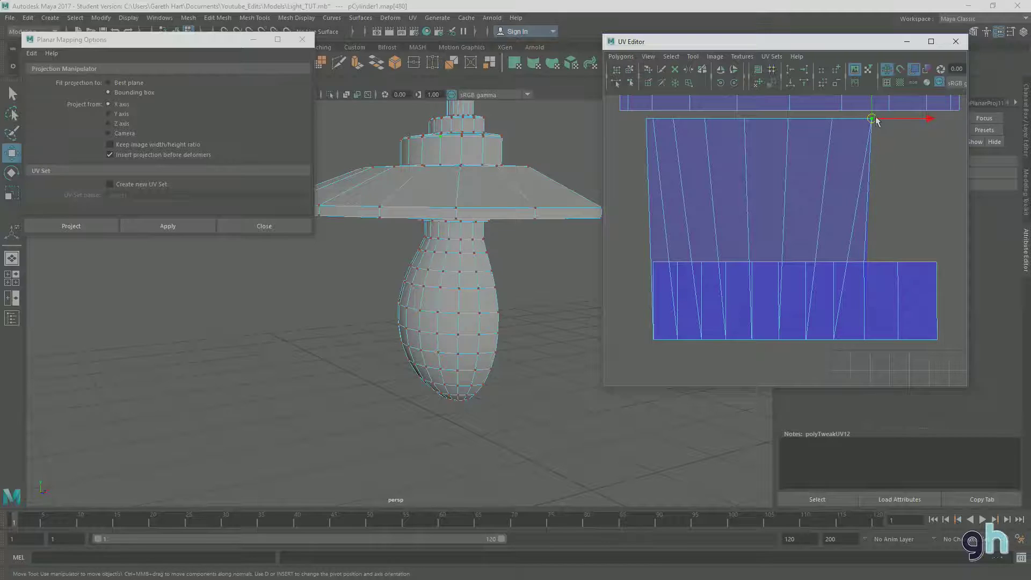
pyautogui.click(836, 263)
# Snap the four middle upper-edge UVs of this strip onto the corresponding upper-edge UVs of the overlapped strips
pyautogui.moveTo(833, 122); pyautogui.dragTo(698, 120, button='middle')
pyautogui.click(807, 263)
pyautogui.click(778, 262)
pyautogui.click(752, 262)
pyautogui.click(725, 262)
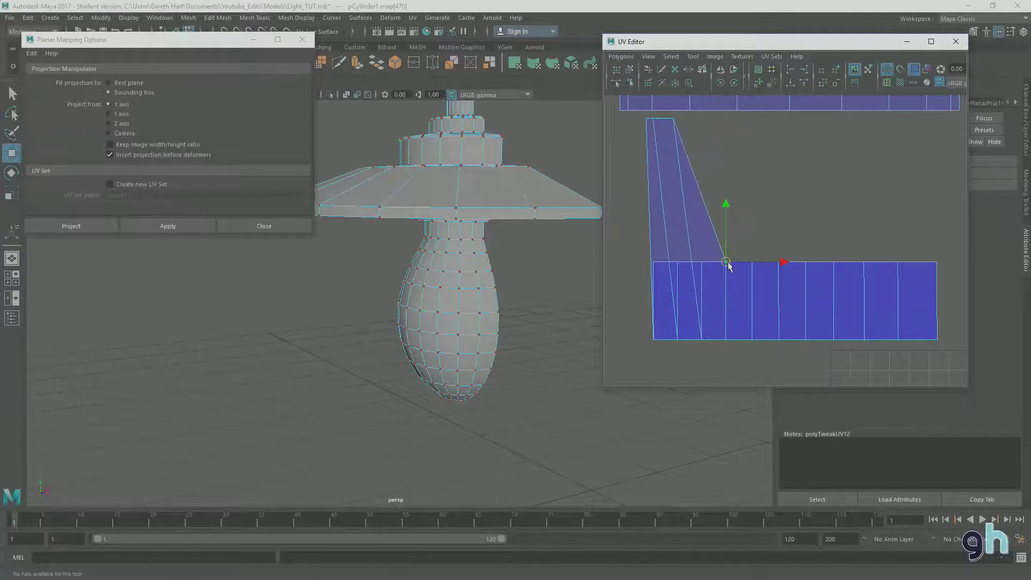
# Snap the four remaining upper-edge UVs at this strip's left end onto the overlapped strips' upper edge
pyautogui.click(677, 123)
pyautogui.click(672, 119)
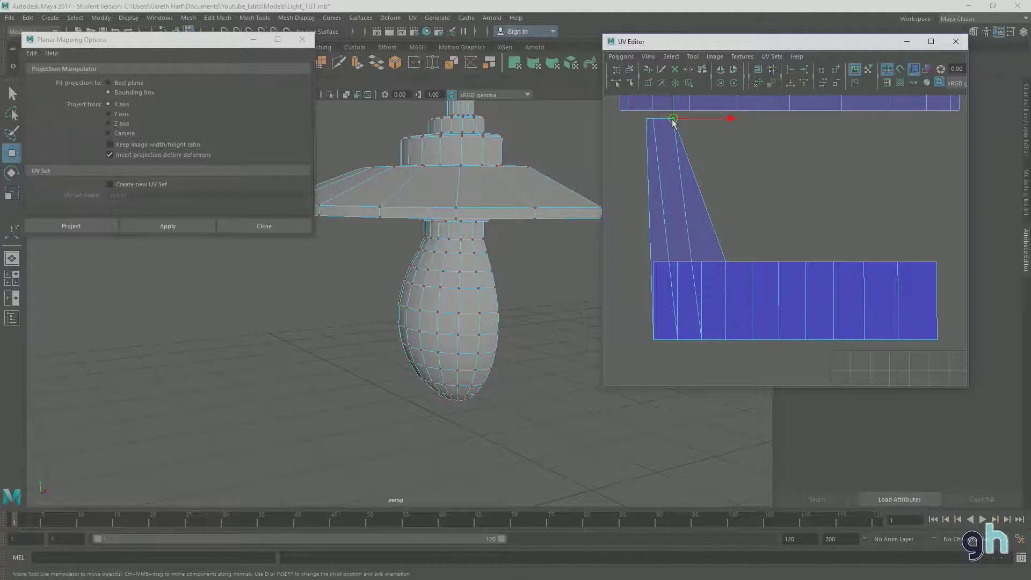
pyautogui.click(703, 262)
pyautogui.click(656, 130)
pyautogui.click(678, 262)
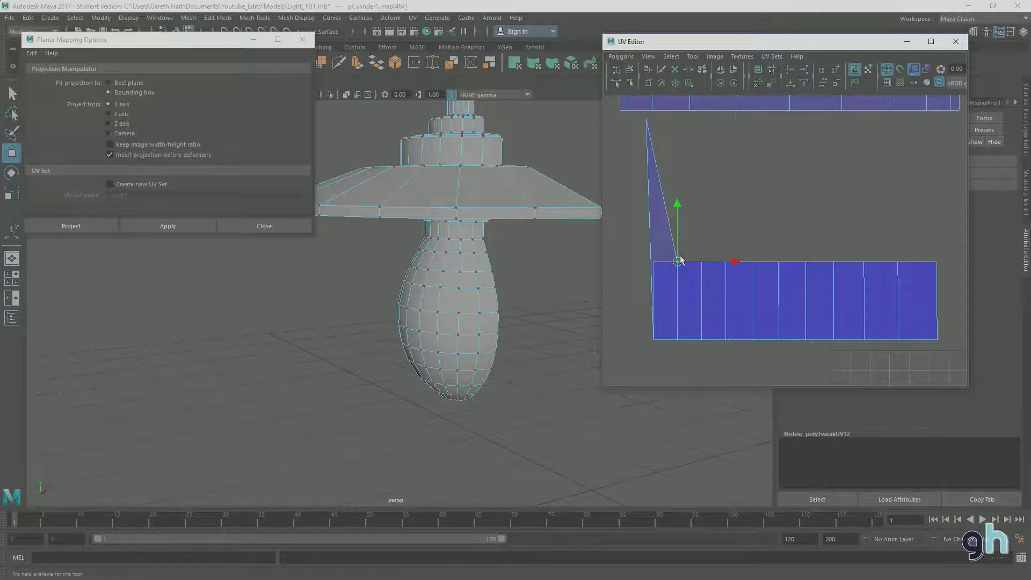
pyautogui.click(651, 124)
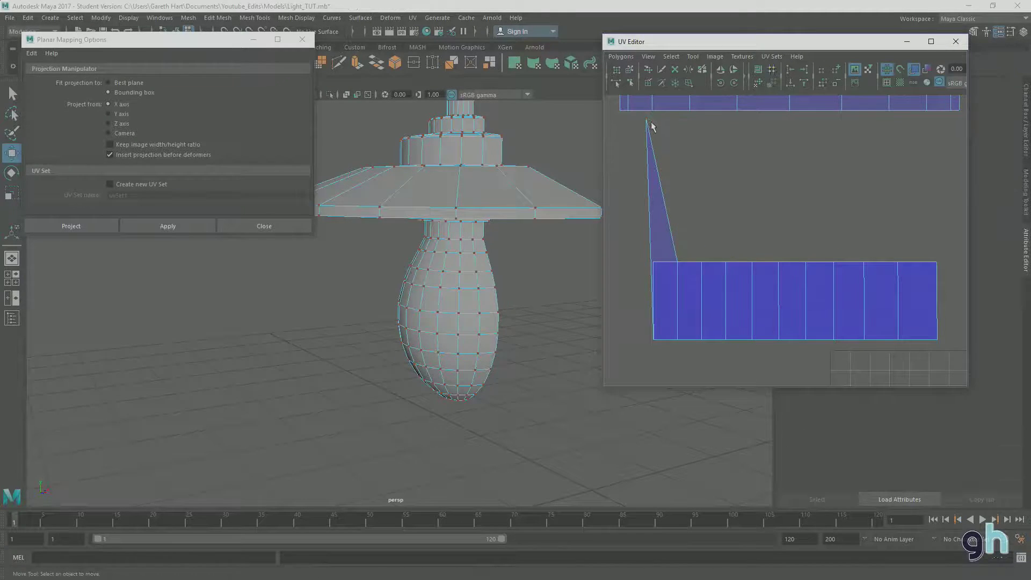
pyautogui.middleClick(655, 261)
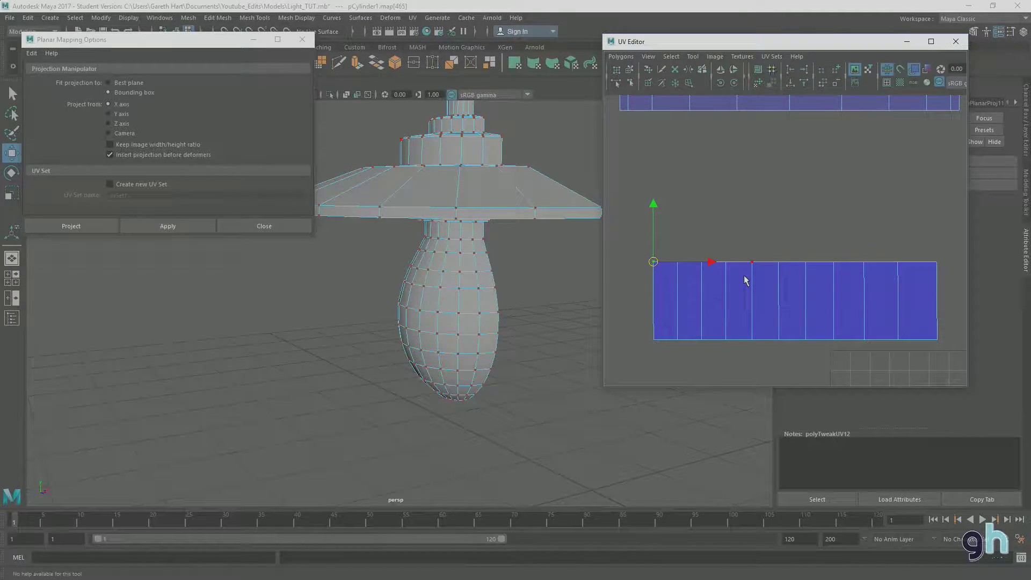
# Snap the two rightmost upper and lower UV pairs of the strip directly below the uppermost one onto the overlapped strips' right end
pyautogui.scroll(-4, 745, 280)
pyautogui.click(865, 203)
pyautogui.click(862, 197)
pyautogui.middleClick(849, 338)
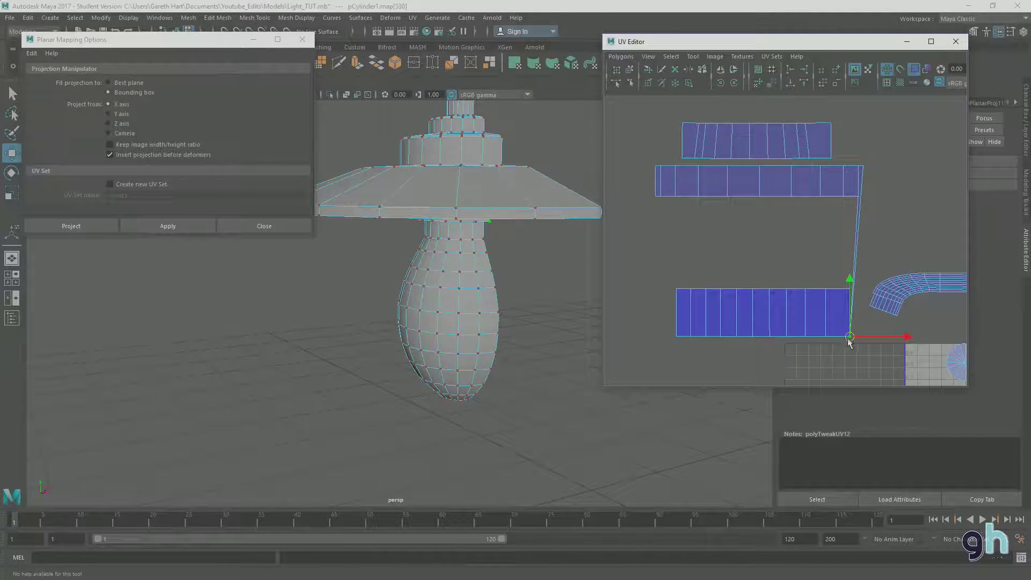
pyautogui.click(863, 171)
pyautogui.middleClick(851, 294)
pyautogui.click(857, 197)
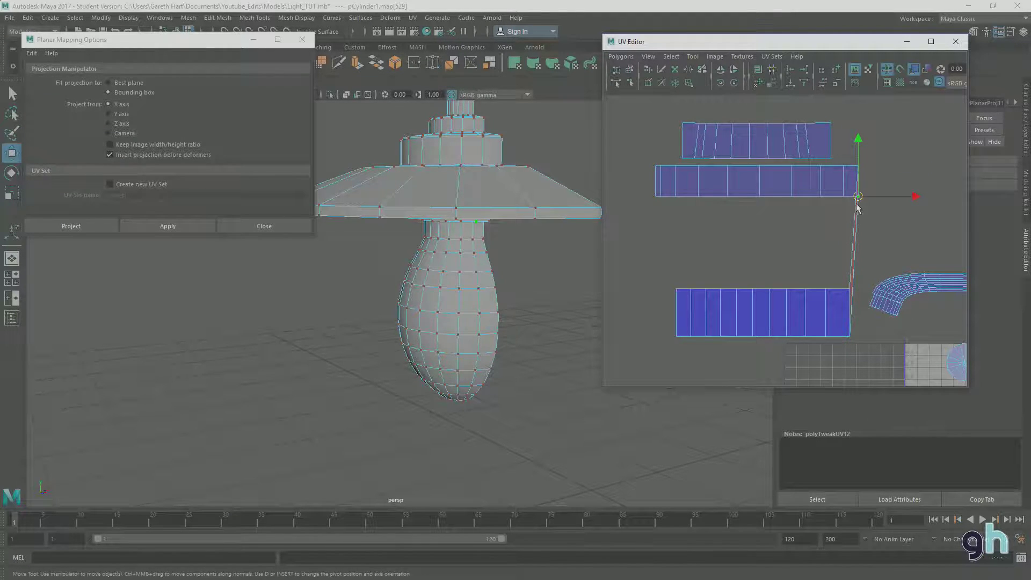
pyautogui.middleClick(827, 342)
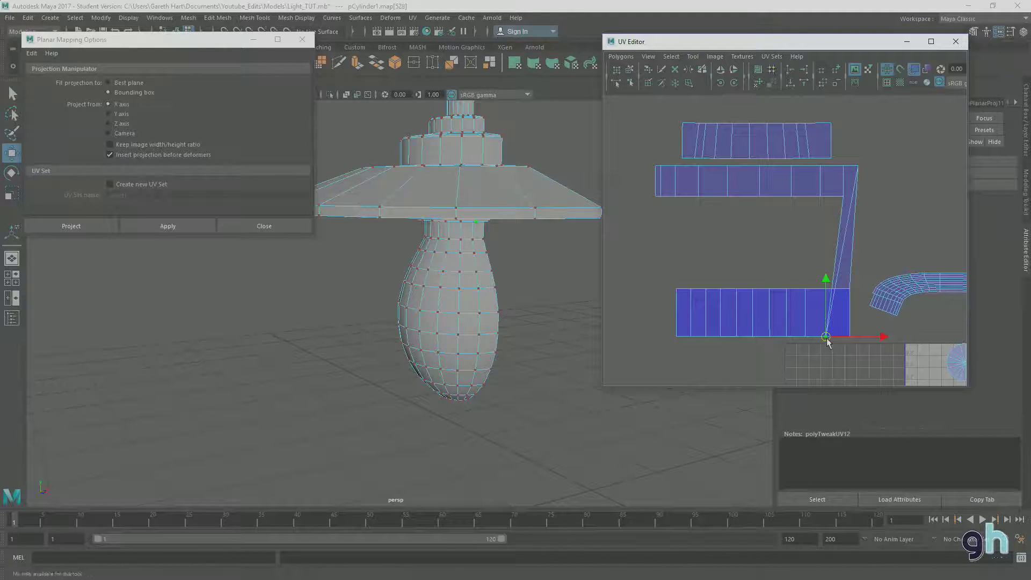
pyautogui.click(857, 167)
pyautogui.middleClick(826, 289)
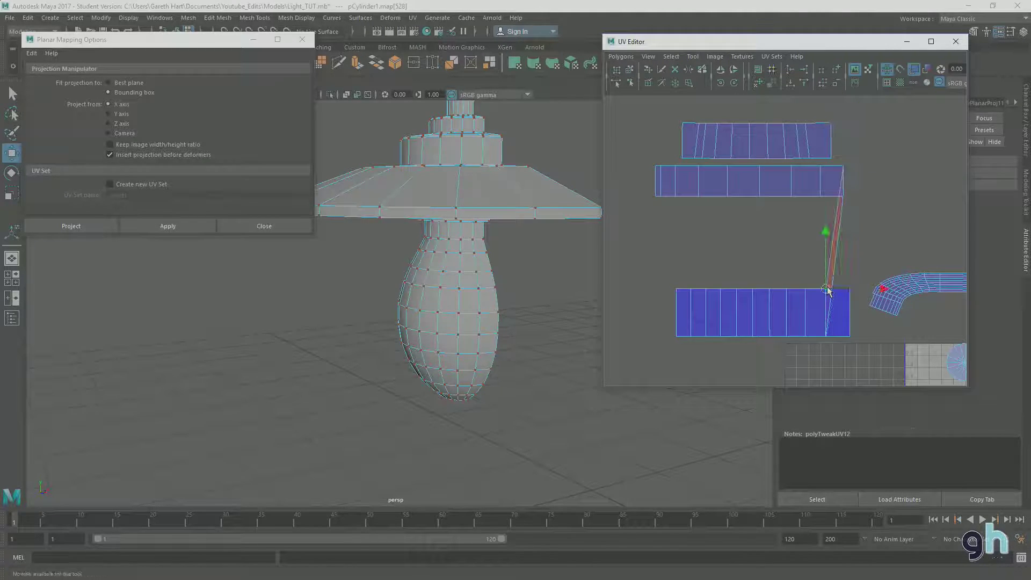
# Move all the unsnapped UVs of this strip together to just above the overlapped strips, offset to the left
pyautogui.moveTo(641, 162); pyautogui.dragTo(828, 204)
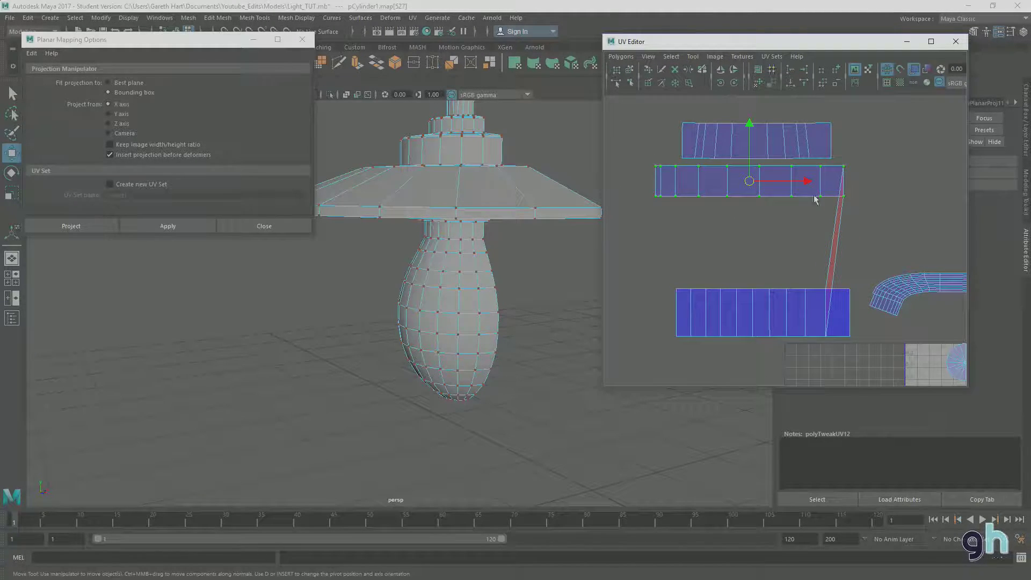
pyautogui.moveTo(751, 184); pyautogui.dragTo(706, 240)
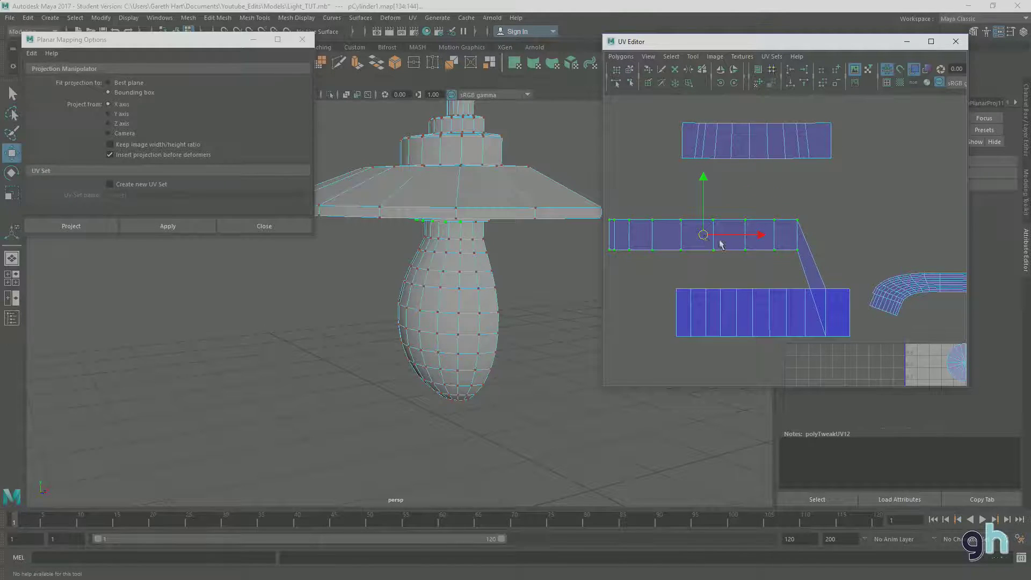
pyautogui.keyDown('alt'); pyautogui.moveTo(778, 276); pyautogui.dragTo(801, 247, button='middle'); pyautogui.keyUp('alt')
# Snap this strip's third and fourth UV pairs from the right end onto the matching UVs of the overlapped strips
pyautogui.click(820, 221)
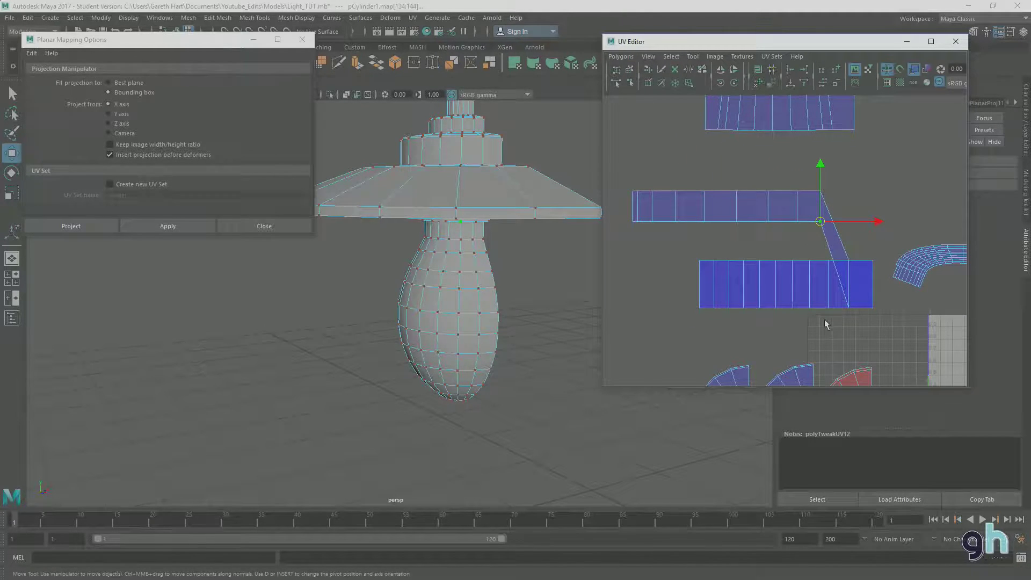
pyautogui.moveTo(848, 307); pyautogui.dragTo(827, 307)
pyautogui.moveTo(808, 172); pyautogui.dragTo(824, 208)
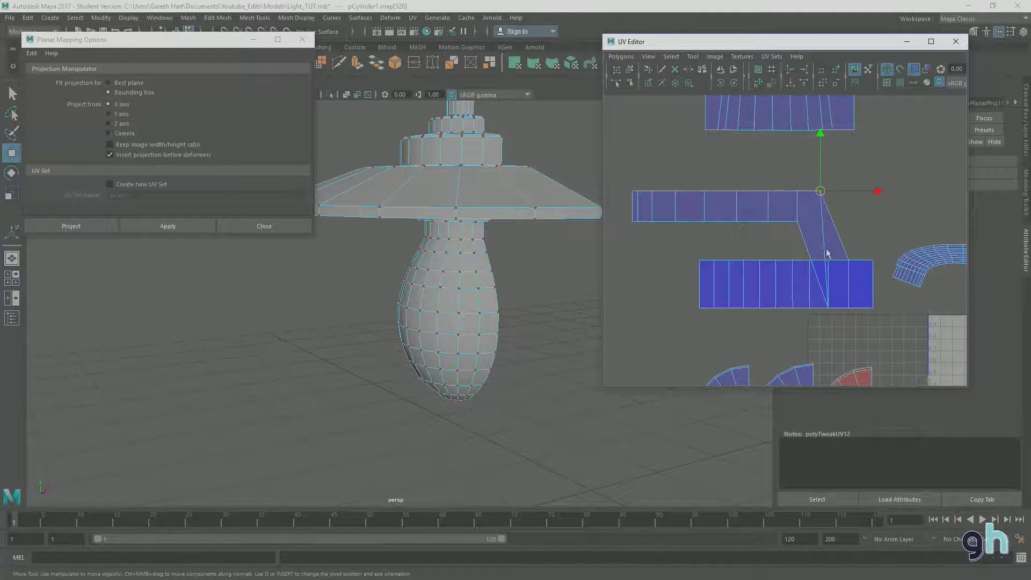
pyautogui.click(827, 261)
pyautogui.click(798, 221)
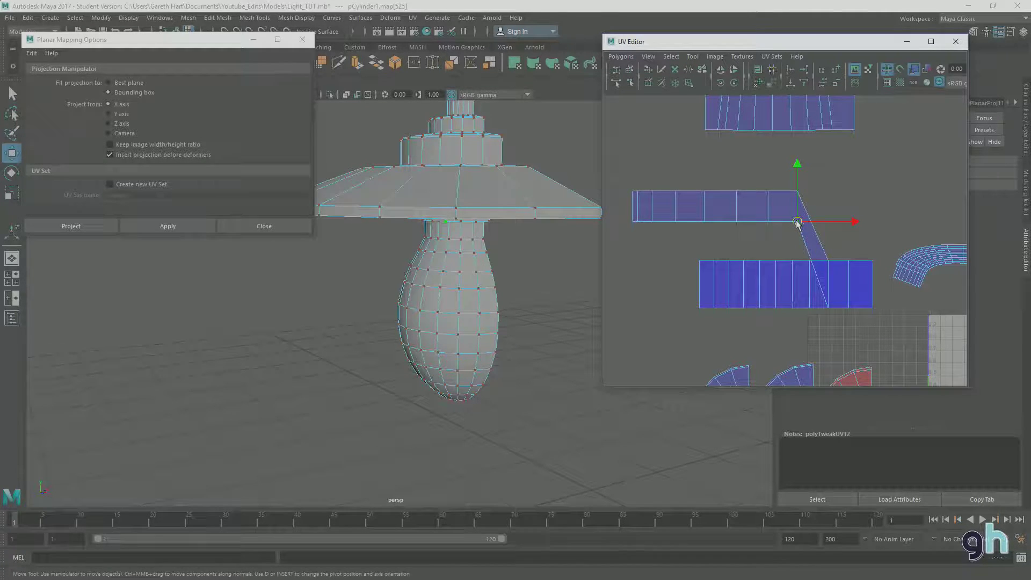
pyautogui.click(809, 308)
pyautogui.click(797, 191)
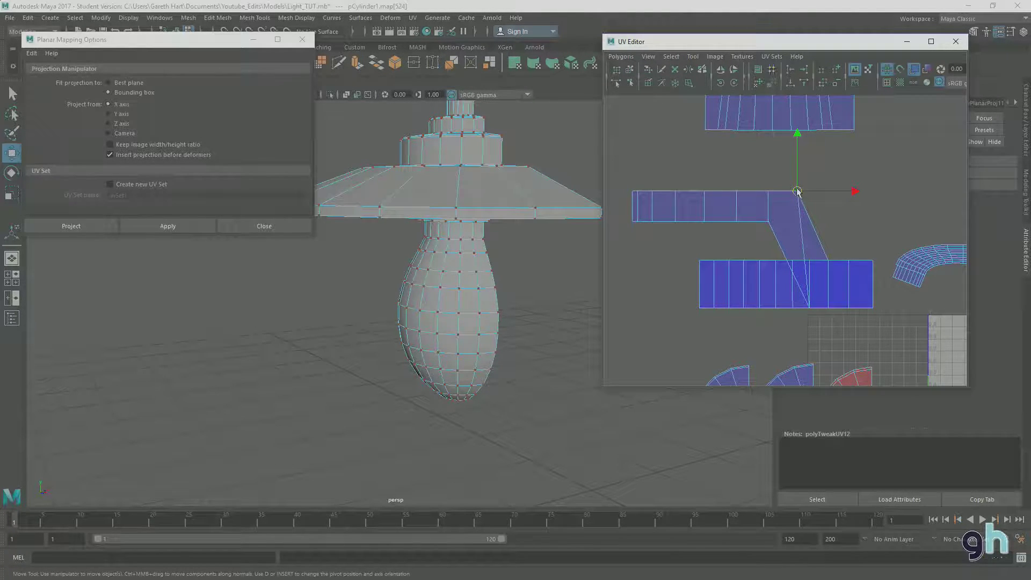
pyautogui.click(810, 259)
# Snap this strip's fifth and sixth UV pairs from the right end onto the overlapped strips' corresponding UVs
pyautogui.click(768, 221)
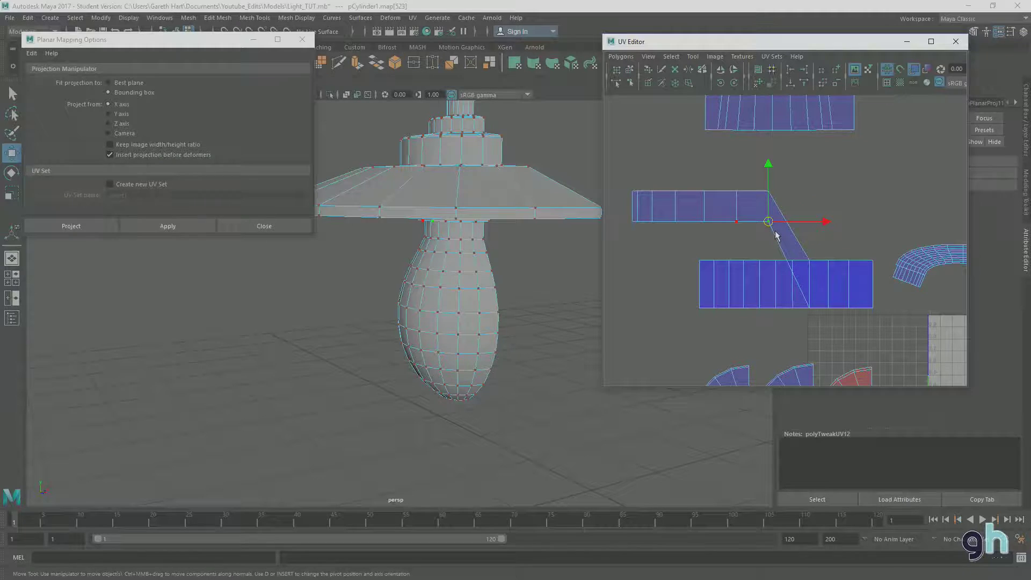
pyautogui.hotkey('ctrl', 'z')
pyautogui.click(769, 191)
pyautogui.click(792, 260)
pyautogui.click(735, 221)
pyautogui.click(775, 308)
pyautogui.click(736, 190)
pyautogui.moveTo(775, 271); pyautogui.dragTo(775, 274, button='middle')
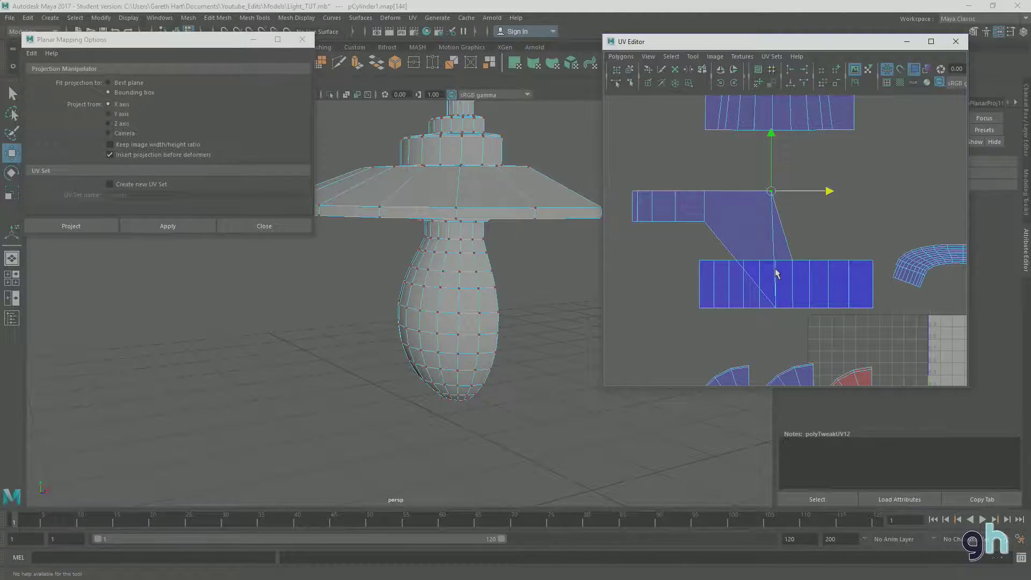
pyautogui.moveTo(771, 193); pyautogui.dragTo(775, 261)
# Snap the seventh and eighth UV pairs from this strip's right end onto the matching edge points of the overlapped strips
pyautogui.click(704, 222)
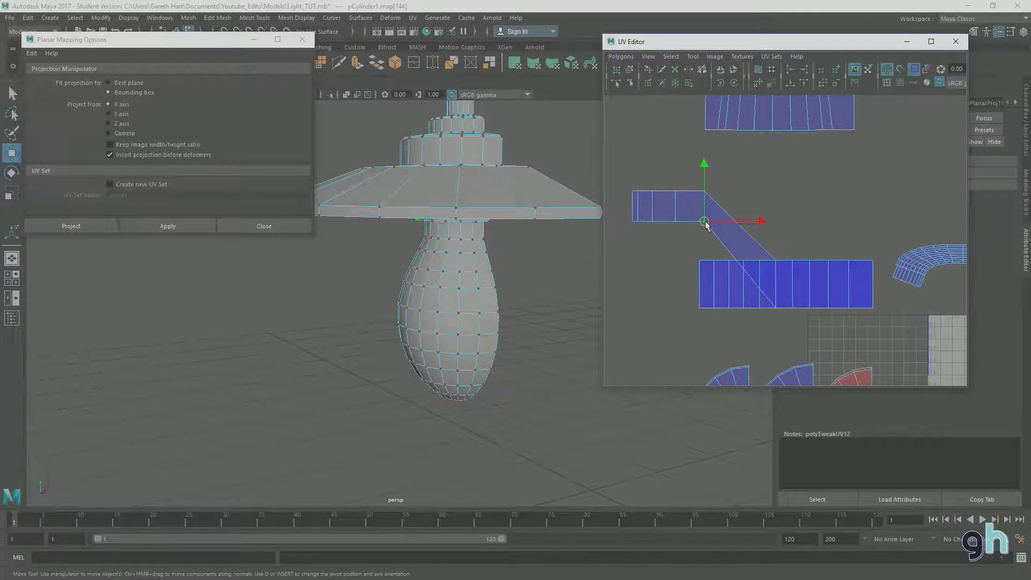
pyautogui.moveTo(775, 308); pyautogui.dragTo(760, 309)
pyautogui.click(704, 191)
pyautogui.moveTo(740, 230); pyautogui.dragTo(760, 262)
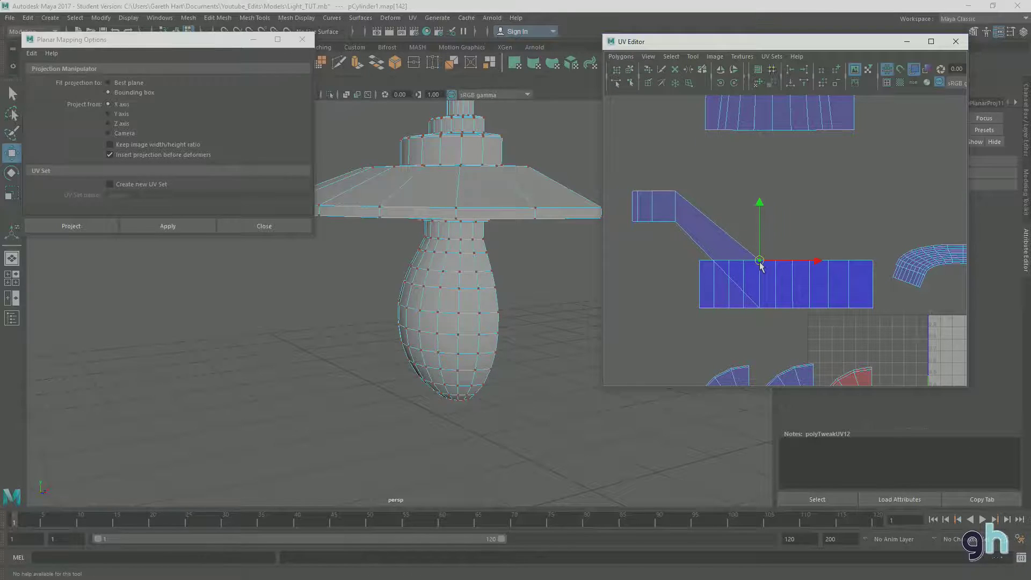
pyautogui.click(675, 222)
pyautogui.moveTo(734, 305); pyautogui.dragTo(744, 311)
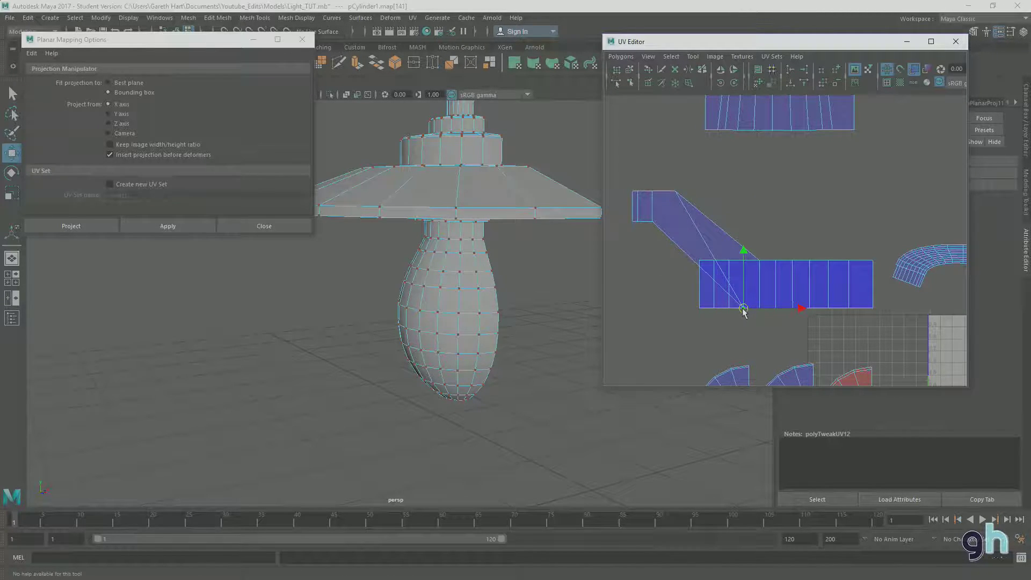
pyautogui.click(673, 191)
pyautogui.moveTo(732, 237); pyautogui.dragTo(746, 266)
# Snap this strip's third UV pair from the left end onto the overlapped strips, moving the Planar Mapping Options window clear of the snap tools
pyautogui.click(651, 221)
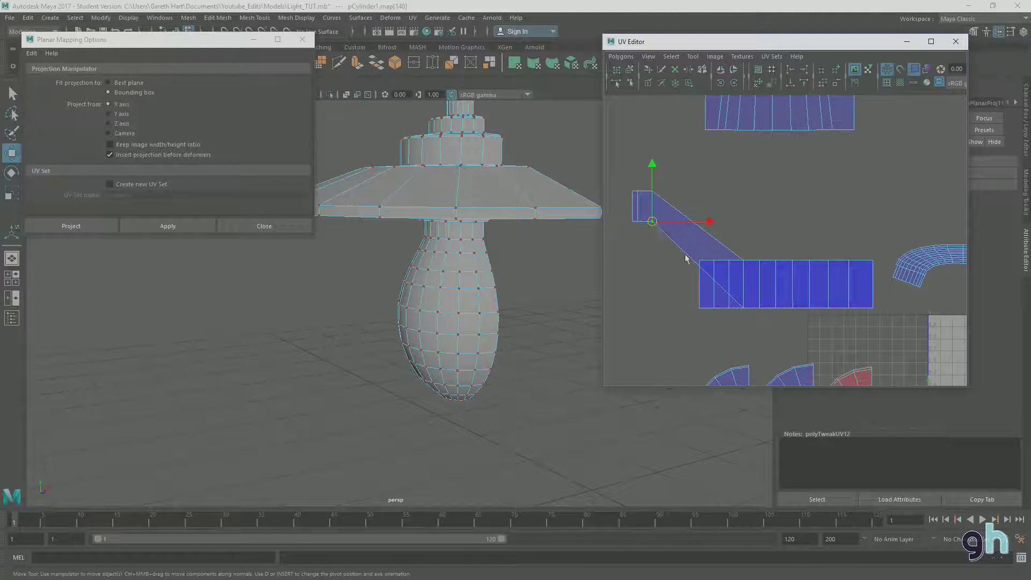
pyautogui.moveTo(718, 294); pyautogui.dragTo(737, 307, button='middle')
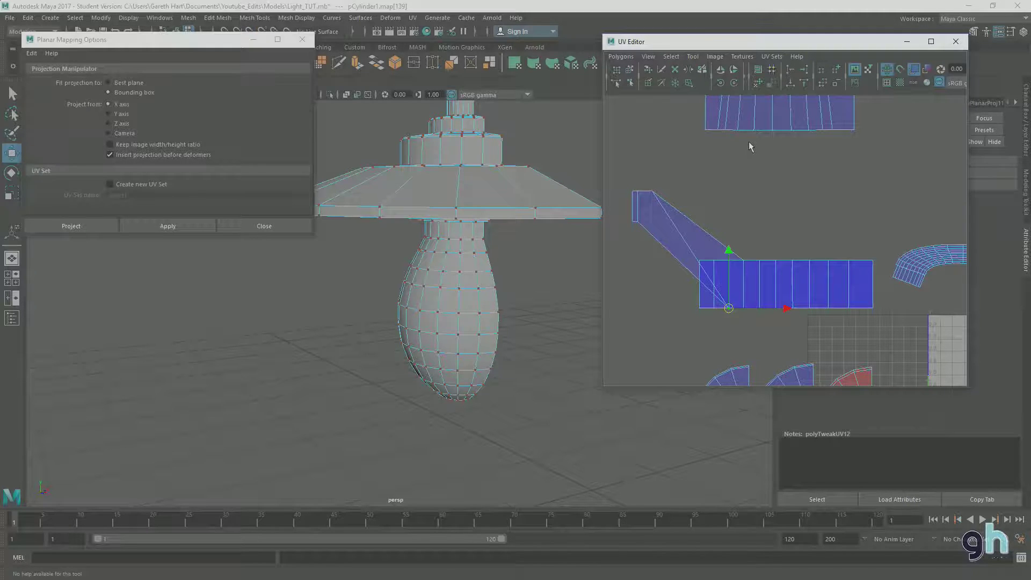
pyautogui.moveTo(243, 40); pyautogui.dragTo(248, 62)
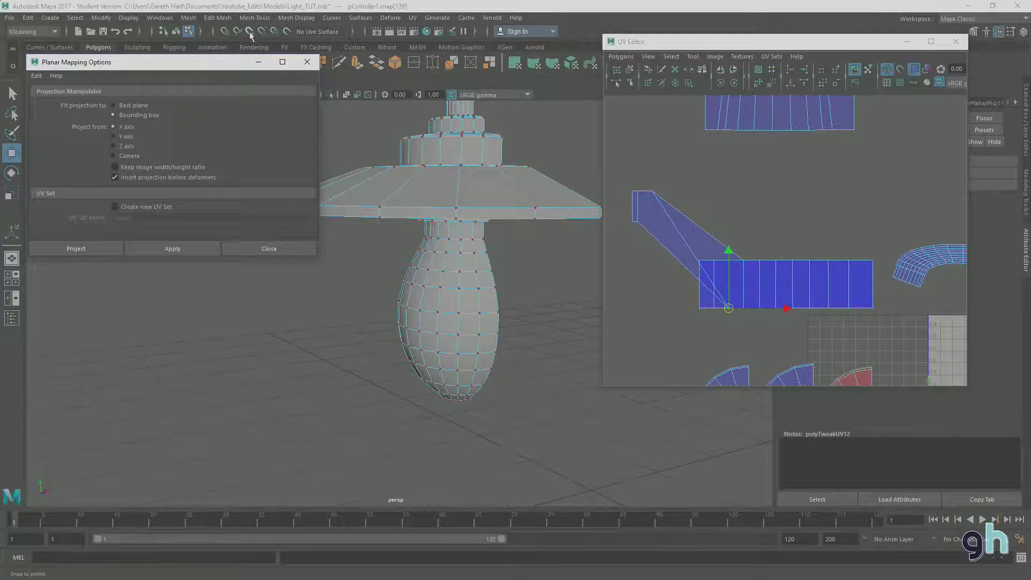
pyautogui.click(651, 191)
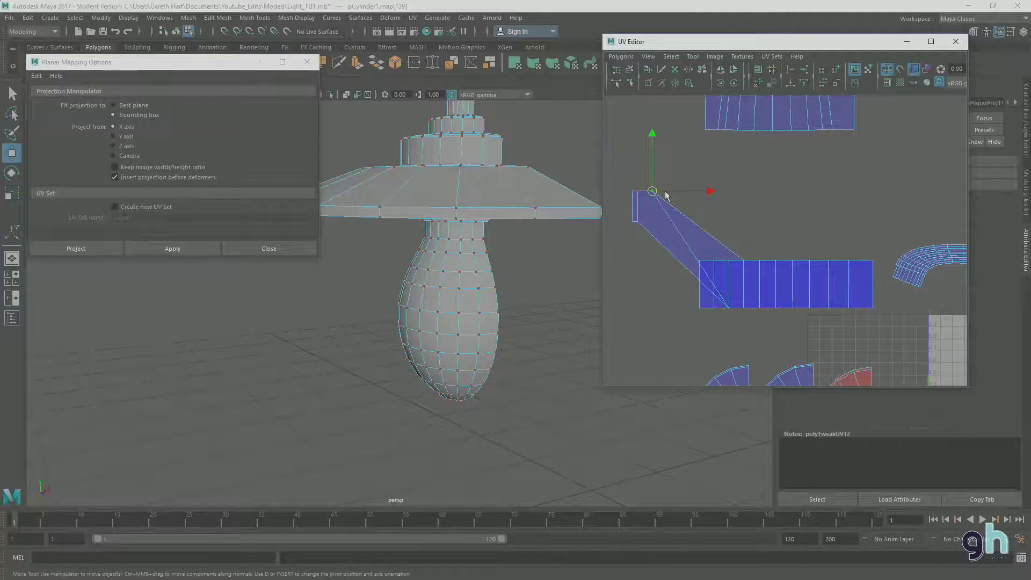
pyautogui.moveTo(652, 193); pyautogui.dragTo(735, 260)
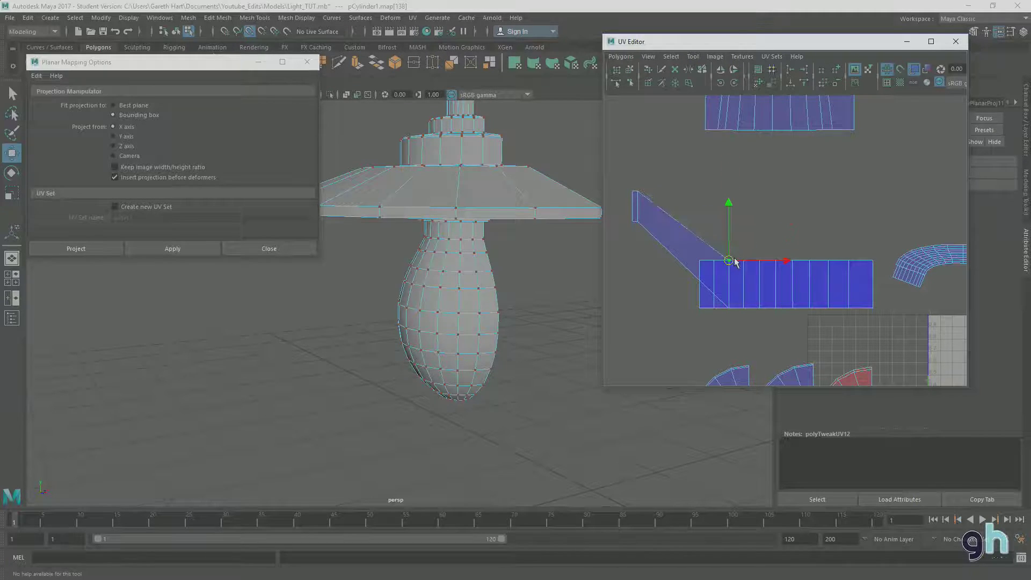
# Snap the last two upper and lower UV pairs at this strip's left end onto the overlapped strips' left end
pyautogui.click(637, 220)
pyautogui.moveTo(664, 224); pyautogui.dragTo(715, 306)
pyautogui.click(638, 194)
pyautogui.moveTo(710, 263); pyautogui.dragTo(718, 262)
pyautogui.click(633, 221)
pyautogui.moveTo(633, 222); pyautogui.dragTo(699, 307)
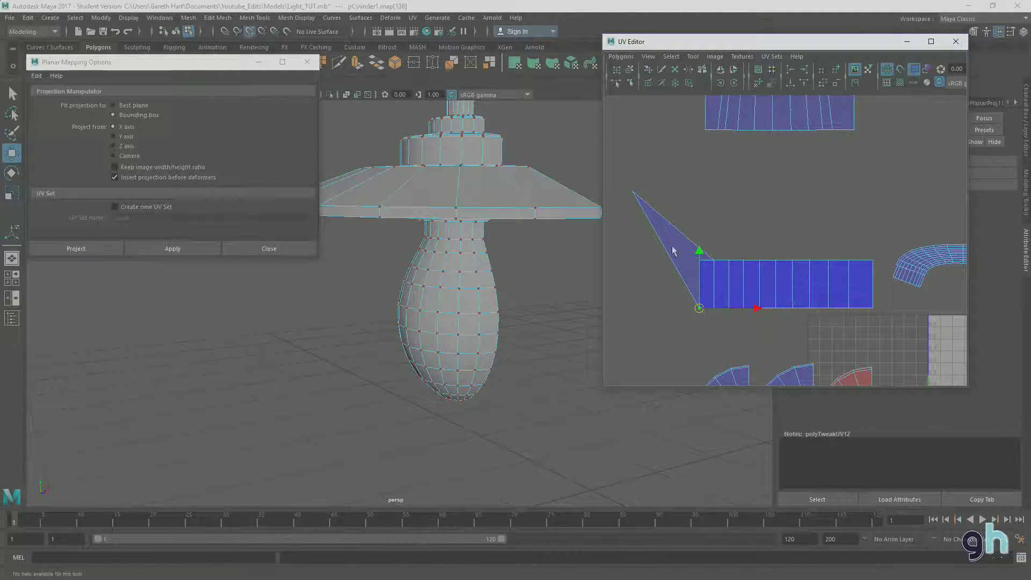
pyautogui.click(634, 193)
pyautogui.moveTo(696, 248); pyautogui.dragTo(701, 259)
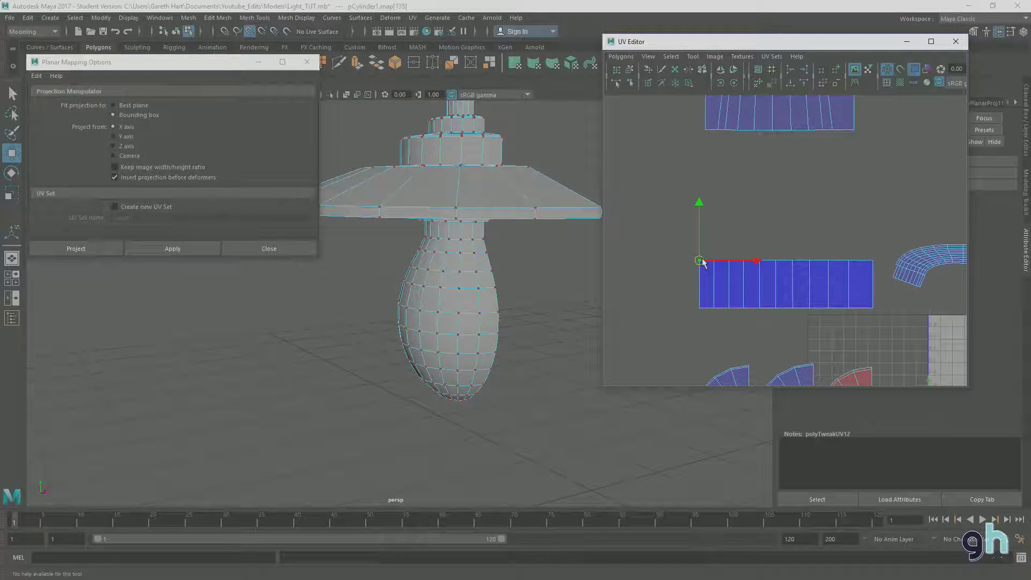
# Select the whole remaining collar strip and move it to just above the overlapped strips
pyautogui.keyDown('alt'); pyautogui.moveTo(759, 170); pyautogui.dragTo(742, 213, button='middle'); pyautogui.keyUp('alt')
pyautogui.moveTo(662, 125); pyautogui.dragTo(895, 214)
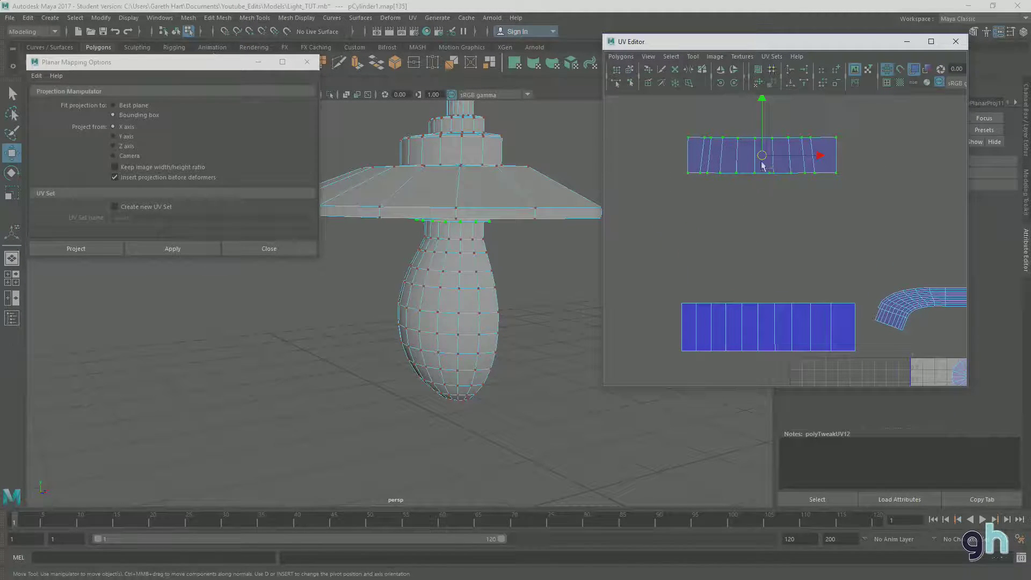
pyautogui.moveTo(761, 162); pyautogui.dragTo(769, 274)
pyautogui.keyDown('alt'); pyautogui.moveTo(789, 299); pyautogui.dragTo(751, 244, button='middle'); pyautogui.keyUp('alt')
# Snap the two rightmost upper and lower UV pairs of the last strip onto the overlapped strips' right end
pyautogui.click(768, 223)
pyautogui.moveTo(783, 293); pyautogui.dragTo(780, 290)
pyautogui.click(769, 190)
pyautogui.moveTo(782, 247); pyautogui.dragTo(780, 241)
pyautogui.click(747, 223)
pyautogui.moveTo(758, 289); pyautogui.dragTo(757, 288, button='middle')
pyautogui.click(744, 189)
pyautogui.moveTo(763, 248); pyautogui.dragTo(759, 247, button='middle')
# Snap the last strip's third and fourth UV pairs from the right end onto the matching UVs of the overlapped strips
pyautogui.click(738, 226)
pyautogui.moveTo(741, 288); pyautogui.dragTo(741, 283, button='middle')
pyautogui.click(733, 189)
pyautogui.moveTo(737, 244); pyautogui.dragTo(736, 243, button='middle')
pyautogui.click(724, 224)
pyautogui.moveTo(722, 288); pyautogui.dragTo(720, 290, button='middle')
pyautogui.click(721, 190)
pyautogui.moveTo(721, 241); pyautogui.dragTo(719, 243, button='middle')
# Snap the last strip's fifth and sixth UV pairs from the right end onto the overlapped strips' corresponding UVs
pyautogui.click(706, 226)
pyautogui.moveTo(703, 282); pyautogui.dragTo(702, 286, button='middle')
pyautogui.click(706, 191)
pyautogui.moveTo(700, 247); pyautogui.dragTo(698, 248, button='middle')
pyautogui.click(688, 224)
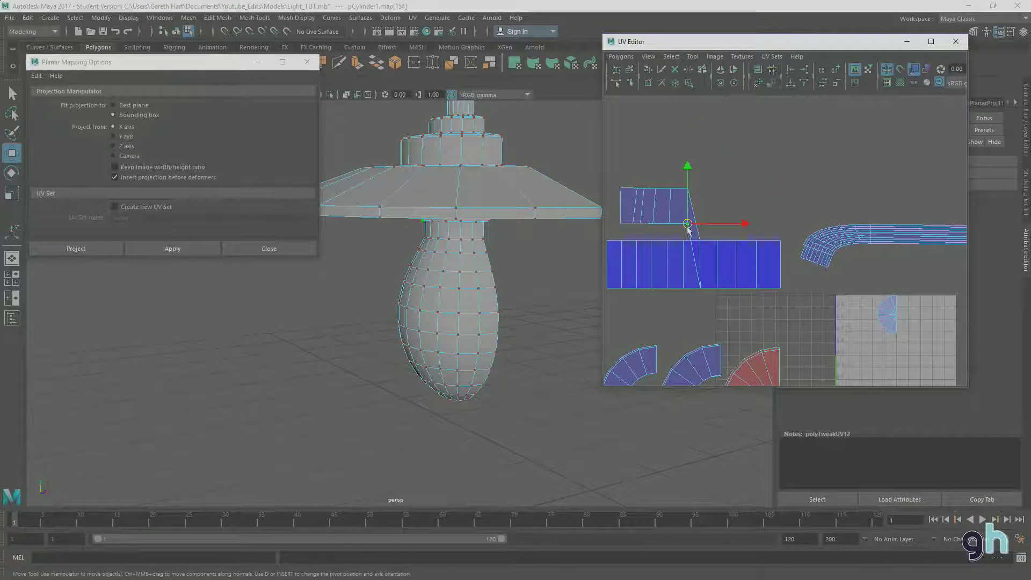
pyautogui.moveTo(685, 288); pyautogui.dragTo(685, 289, button='middle')
pyautogui.click(688, 190)
pyautogui.moveTo(689, 246); pyautogui.dragTo(656, 188, button='middle')
# Snap the seventh, eighth and ninth UV pairs from the last strip's right end onto the matching points of the overlapped strips
pyautogui.click(669, 225)
pyautogui.click(673, 192)
pyautogui.press('v')
pyautogui.moveTo(656, 240); pyautogui.dragTo(644, 226, button='middle')
pyautogui.moveTo(636, 282); pyautogui.dragTo(637, 285, button='middle')
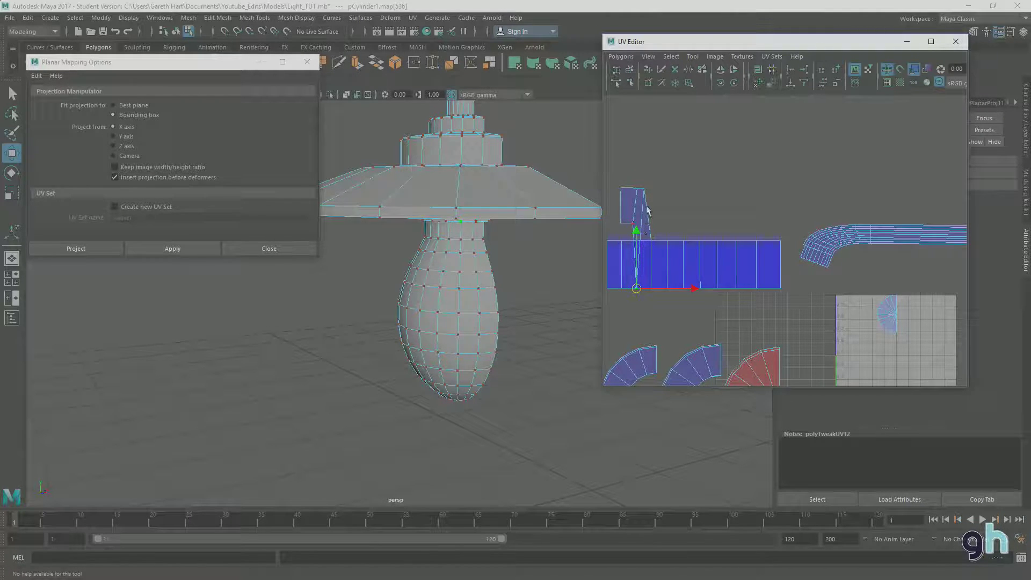
pyautogui.moveTo(640, 246); pyautogui.dragTo(638, 247, button='middle')
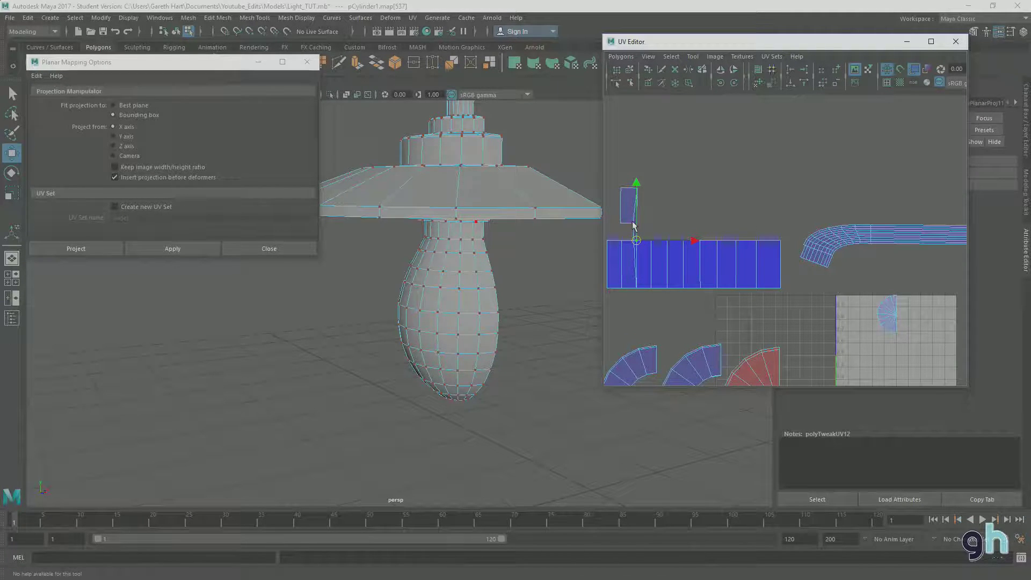
pyautogui.doubleClick(636, 240)
# Snap the last strip's two leftmost lower-edge UVs and two leftmost upper-edge UVs onto the overlapped strips' left end
pyautogui.keyDown('alt'); pyautogui.moveTo(672, 230); pyautogui.dragTo(738, 218, button='middle'); pyautogui.keyUp('alt')
pyautogui.scroll(2, 725, 218)
pyautogui.click(694, 203)
pyautogui.click(679, 299)
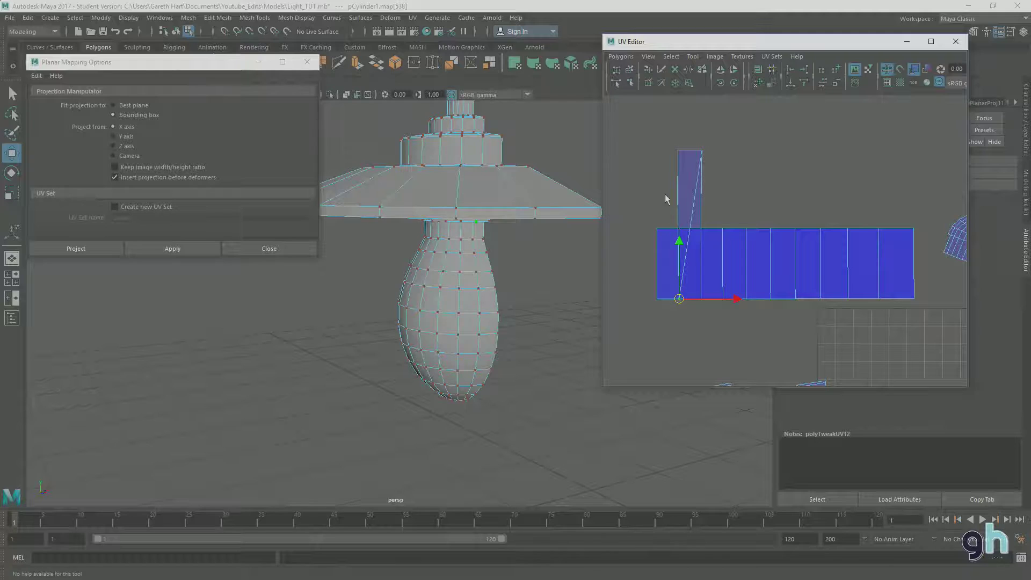
pyautogui.moveTo(678, 298); pyautogui.dragTo(657, 298)
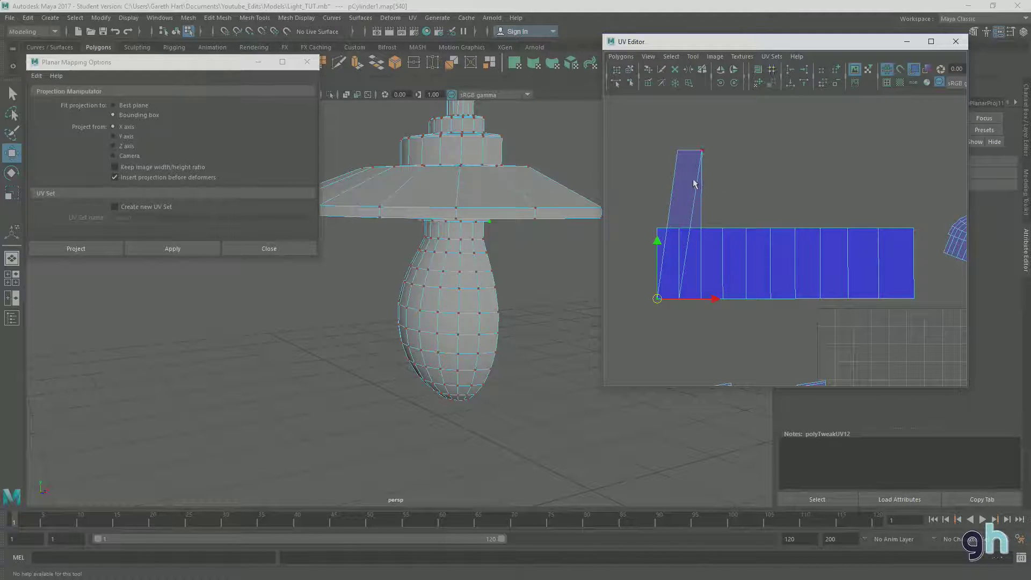
pyautogui.moveTo(712, 160); pyautogui.dragTo(681, 154)
pyautogui.middleClick(686, 233)
pyautogui.middleClick(661, 237)
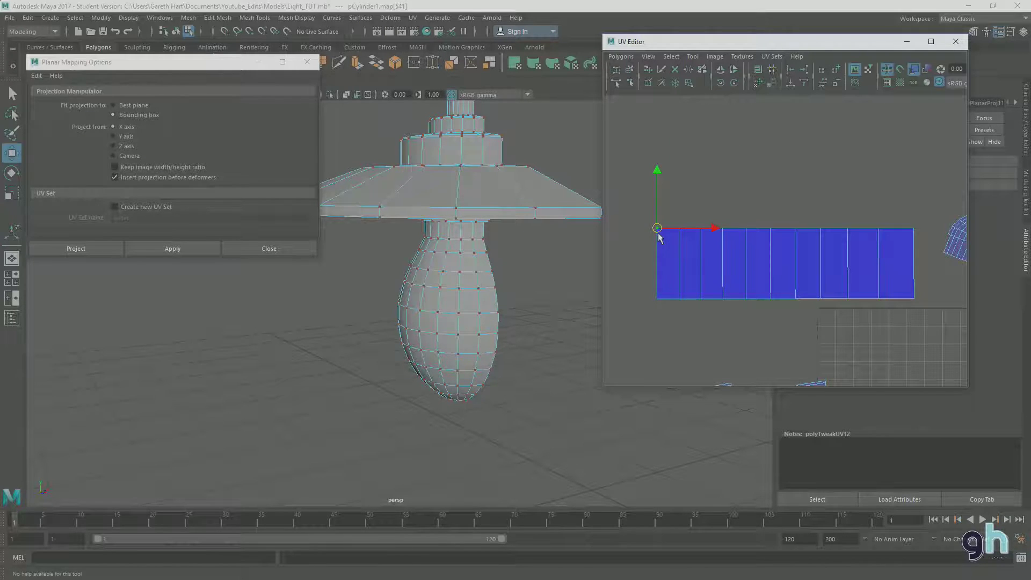
# Move the small half-disc shell out of the UV tile into the empty space at its upper right
pyautogui.scroll(-3, 667, 235)
pyautogui.keyDown('alt'); pyautogui.moveTo(781, 268); pyautogui.dragTo(754, 161, button='middle'); pyautogui.keyUp('alt')
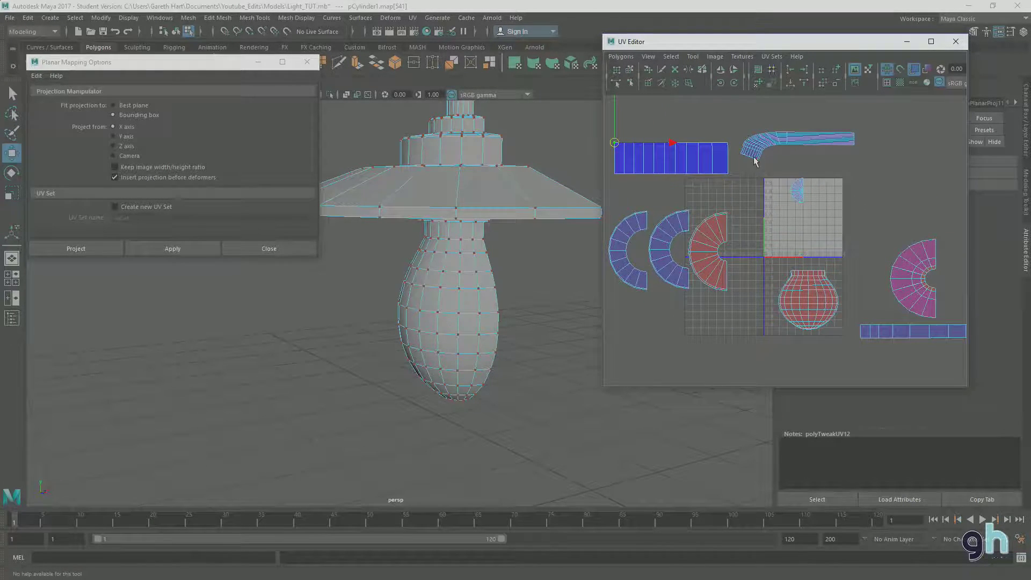
pyautogui.moveTo(746, 129); pyautogui.dragTo(858, 180)
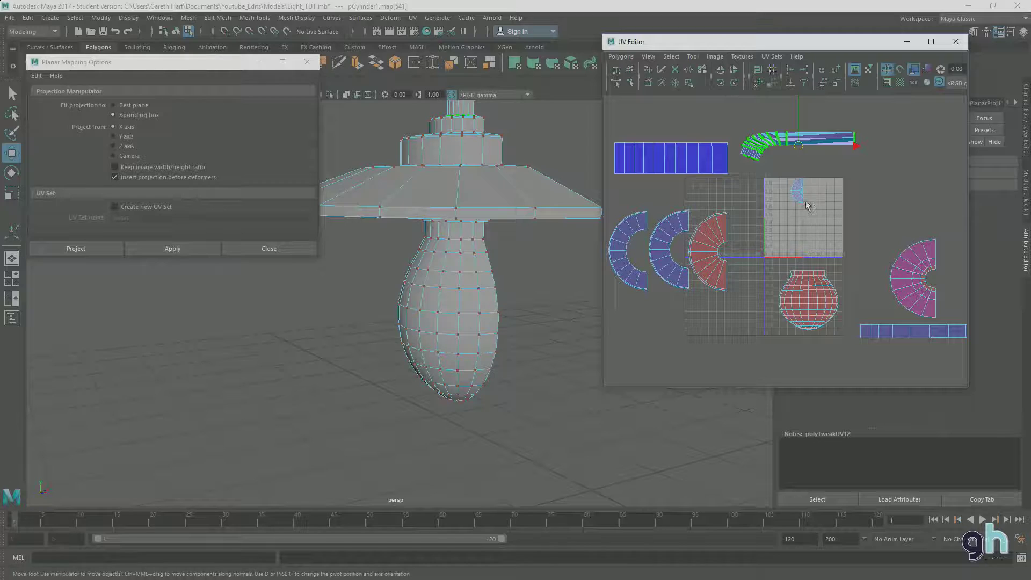
pyautogui.click(798, 192)
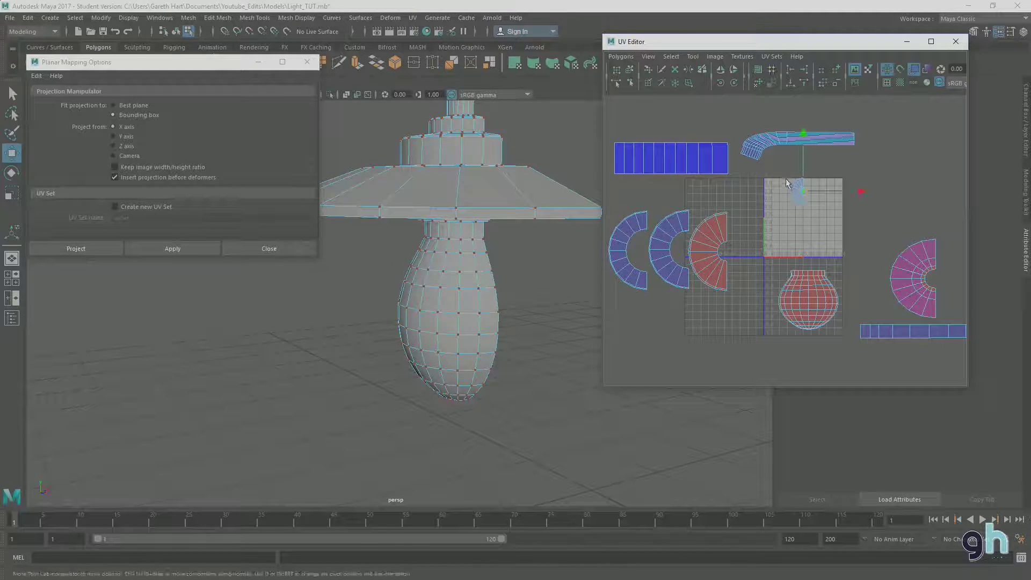
pyautogui.moveTo(796, 189); pyautogui.dragTo(912, 138)
# Move the curved pipe shell into the UV tile, scale it down to fit and place it along the tile's top-left edge
pyautogui.moveTo(737, 127); pyautogui.dragTo(846, 171)
pyautogui.moveTo(797, 145); pyautogui.dragTo(799, 195)
pyautogui.press('r')
pyautogui.press('w')
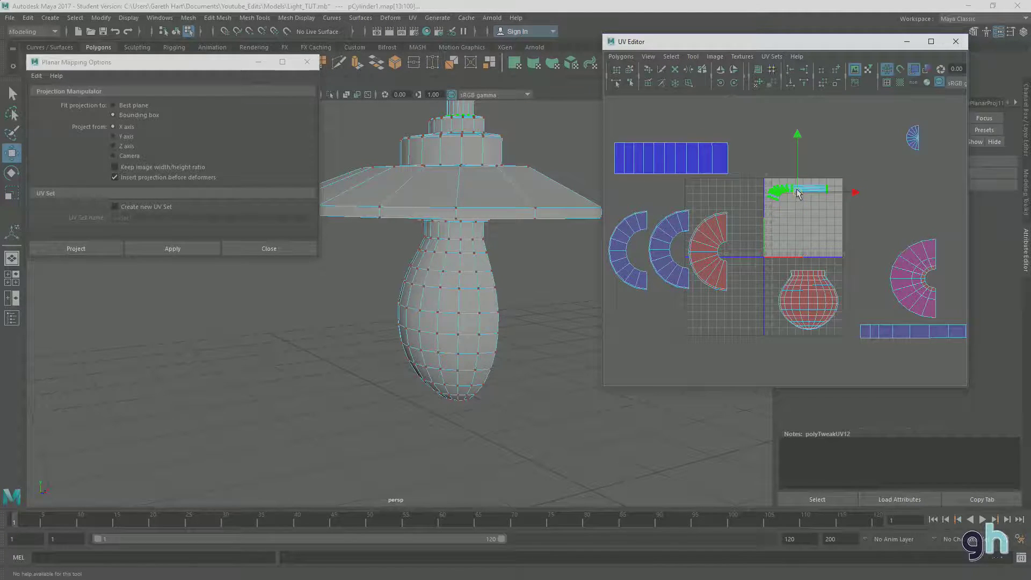
pyautogui.scroll(4, 797, 195)
pyautogui.moveTo(797, 182); pyautogui.dragTo(792, 176)
# Move the bulb shell from below up into the UV tile and scale it down uniformly
pyautogui.scroll(-1, 755, 226)
pyautogui.keyDown('alt'); pyautogui.moveTo(726, 212); pyautogui.dragTo(698, 204, button='middle'); pyautogui.keyUp('alt')
pyautogui.scroll(-2, 773, 210)
pyautogui.scroll(3, 825, 194)
pyautogui.scroll(-3, 751, 215)
pyautogui.keyDown('alt'); pyautogui.moveTo(805, 214); pyautogui.dragTo(741, 214, button='middle'); pyautogui.keyUp('alt')
pyautogui.moveTo(728, 201); pyautogui.dragTo(810, 317)
pyautogui.moveTo(717, 200); pyautogui.dragTo(809, 317)
pyautogui.moveTo(768, 255); pyautogui.dragTo(753, 166)
pyautogui.press('r')
pyautogui.keyDown('alt'); pyautogui.moveTo(757, 173); pyautogui.dragTo(760, 215, button='middle'); pyautogui.keyUp('alt')
pyautogui.scroll(3, 760, 214)
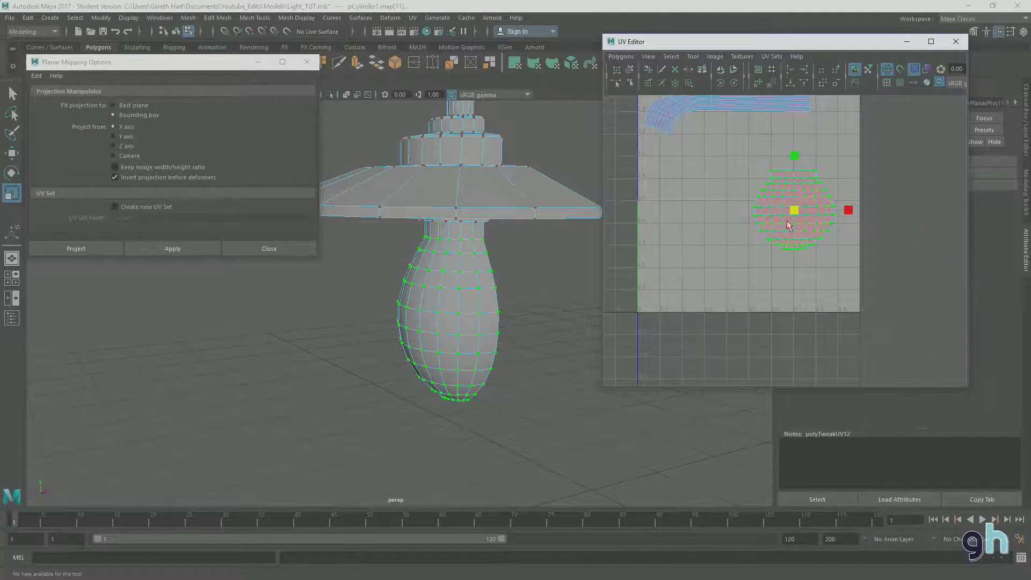
# Reposition the bulb shell in the tile's upper-right corner, below the pipe's end, and enlarge it slightly
pyautogui.press('w')
pyautogui.moveTo(795, 213); pyautogui.dragTo(815, 162)
pyautogui.press('r')
pyautogui.press('w')
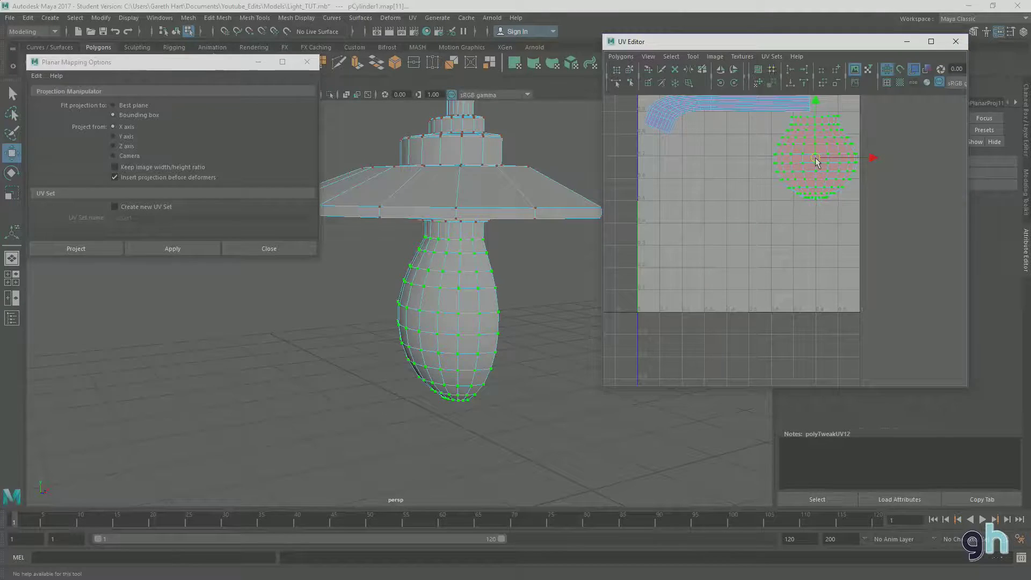
pyautogui.click(792, 209)
pyautogui.scroll(-6, 771, 248)
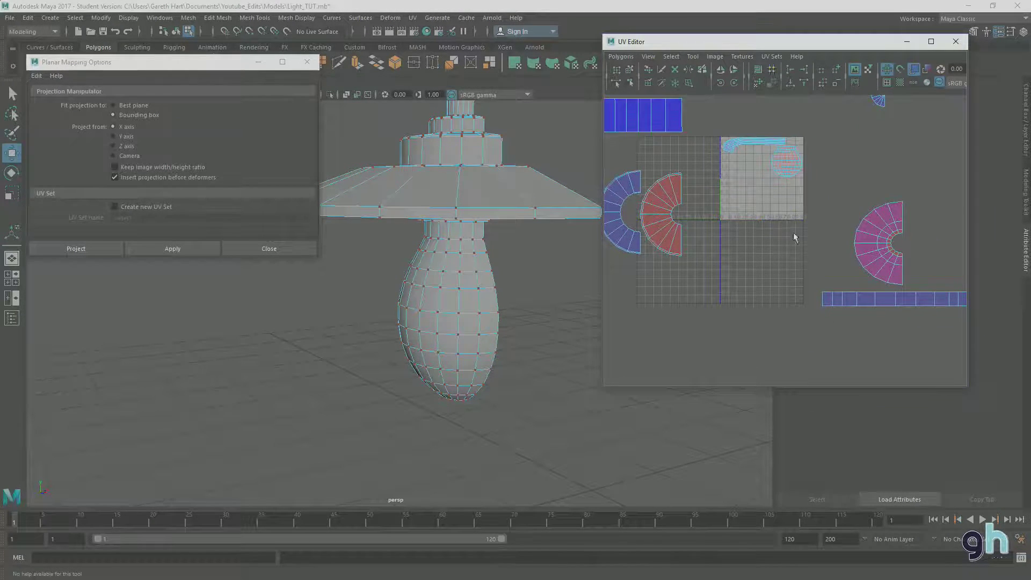
# Bring the lampshade's half-ring shell from the far right into the UV tile and scale it down below the bulb shell
pyautogui.moveTo(896, 257); pyautogui.dragTo(920, 290)
pyautogui.moveTo(877, 244); pyautogui.dragTo(754, 206)
pyautogui.press('r')
pyautogui.keyDown('alt'); pyautogui.moveTo(755, 198); pyautogui.dragTo(765, 225, button='middle'); pyautogui.keyUp('alt')
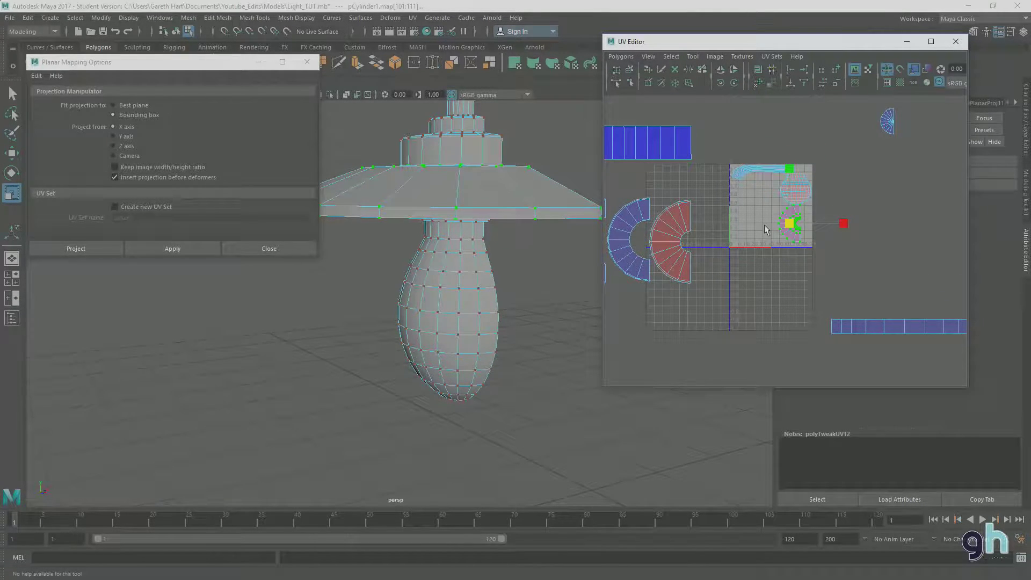
pyautogui.scroll(5, 767, 228)
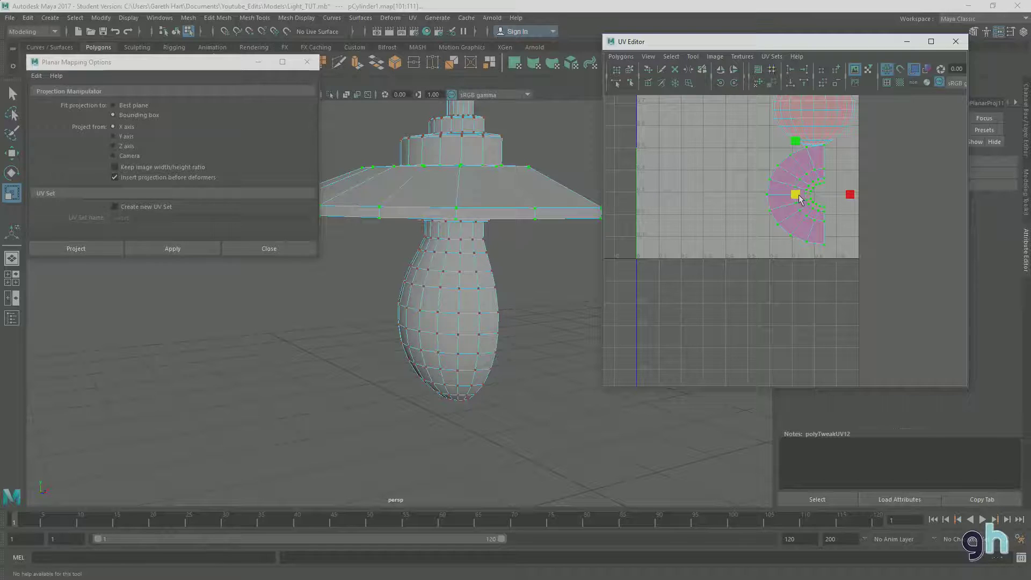
# Enlarge the lampshade shell slightly, rotate it a quarter turn clockwise into an arch and position it under the bulb shell
pyautogui.press('w')
pyautogui.moveTo(796, 195); pyautogui.dragTo(810, 203)
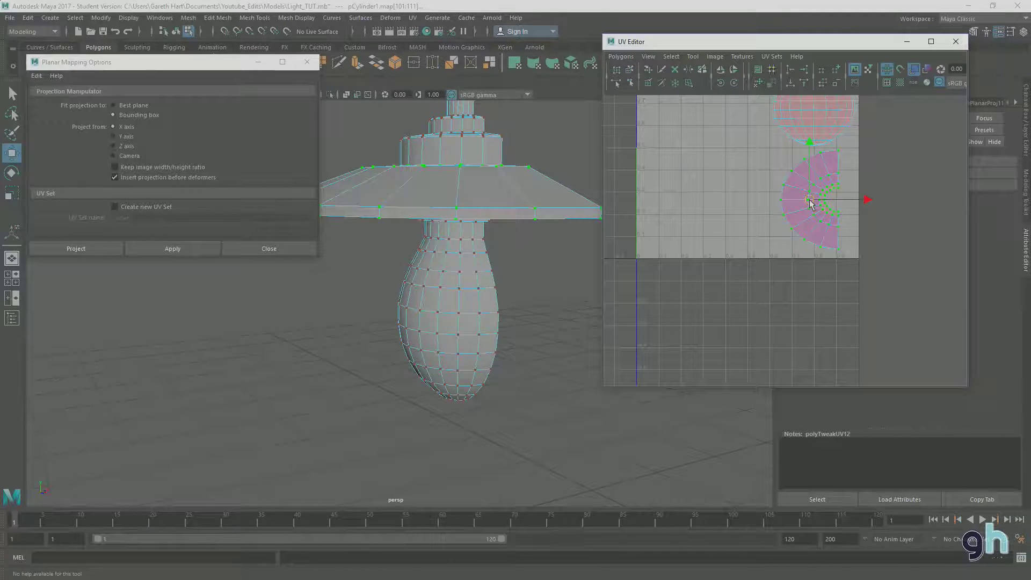
pyautogui.press('r')
pyautogui.press('e')
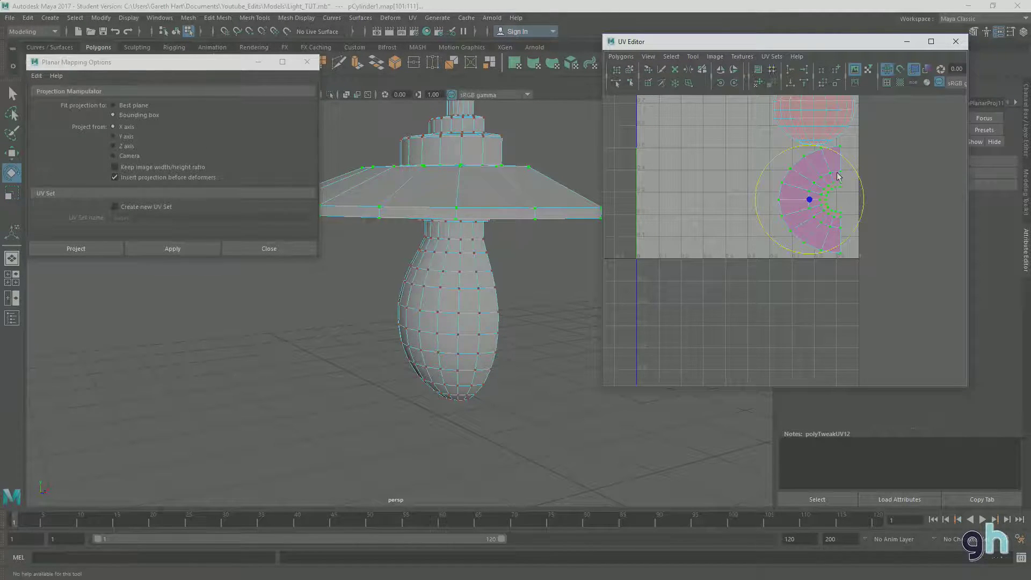
pyautogui.moveTo(845, 164); pyautogui.dragTo(862, 250)
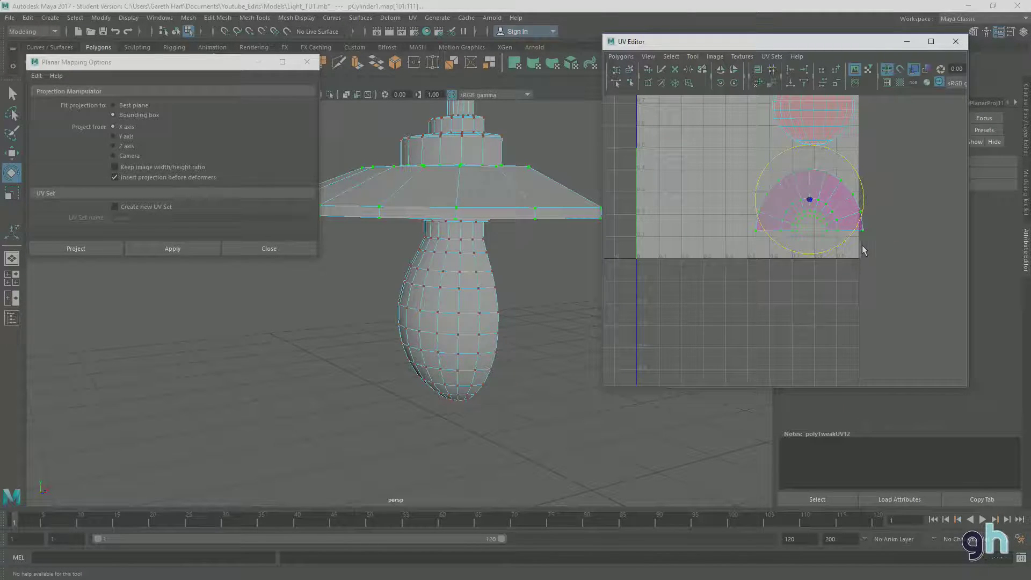
pyautogui.press('w')
pyautogui.moveTo(808, 199); pyautogui.dragTo(802, 181)
pyautogui.scroll(-5, 735, 201)
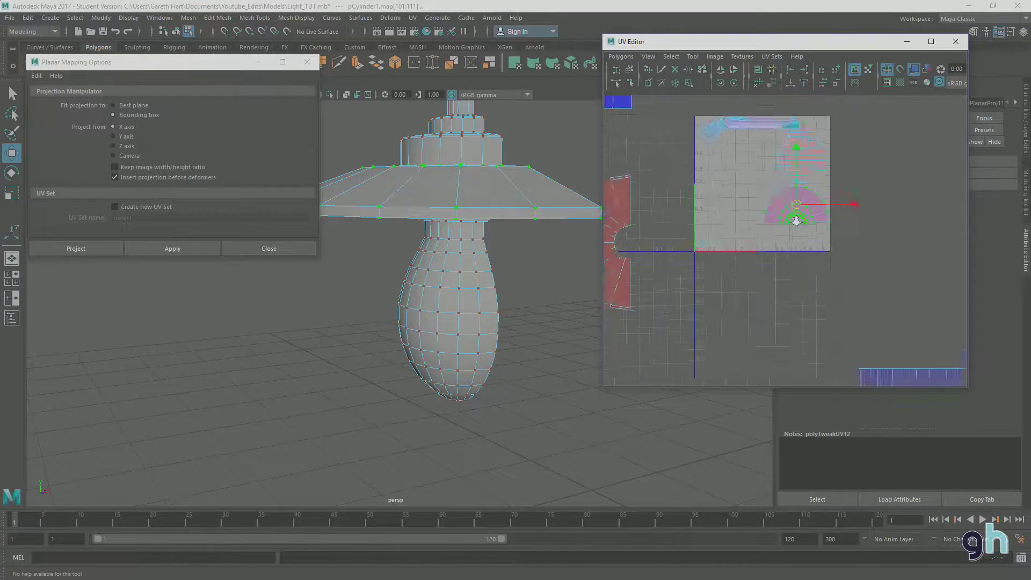
# Move the lampshade rim's long strip into the UV tile, scale it down and place it in the tile's bottom-right corner
pyautogui.moveTo(760, 247); pyautogui.dragTo(906, 316)
pyautogui.moveTo(834, 273); pyautogui.dragTo(741, 212)
pyautogui.scroll(3, 739, 212)
pyautogui.scroll(4, 739, 212)
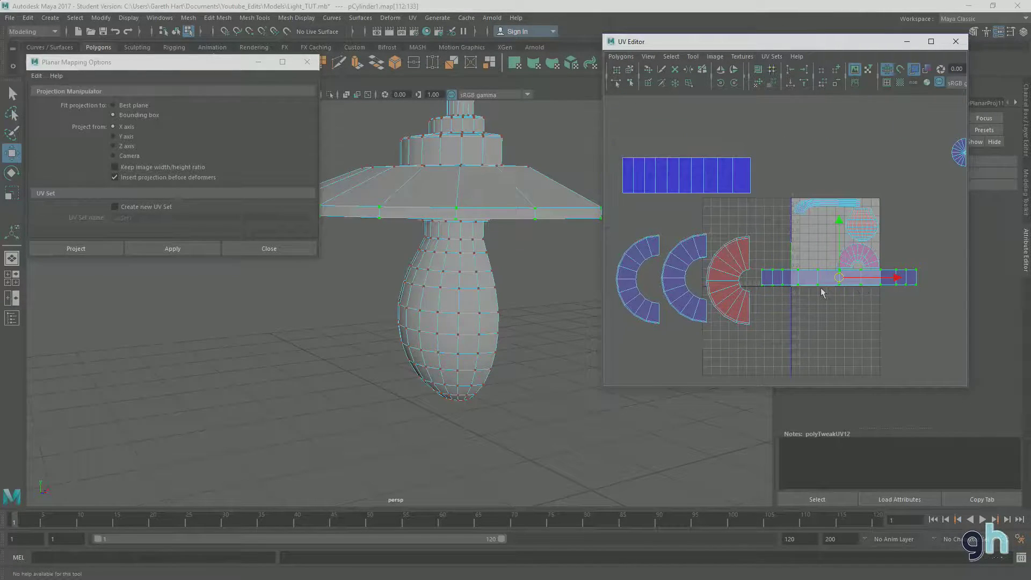
pyautogui.press('r')
pyautogui.moveTo(903, 321); pyautogui.dragTo(859, 322)
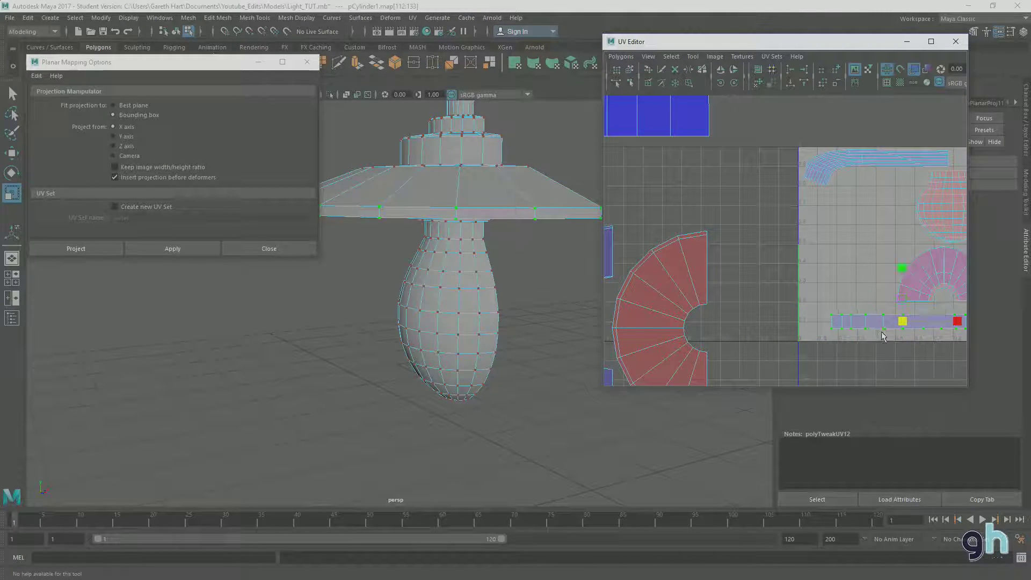
pyautogui.keyDown('alt'); pyautogui.moveTo(905, 324); pyautogui.dragTo(834, 303, button='middle'); pyautogui.keyUp('alt')
pyautogui.press('w')
pyautogui.moveTo(833, 302); pyautogui.dragTo(848, 310)
# Shift the whole lampshade arch shell down and slightly left so it sits directly above the rim strip
pyautogui.moveTo(825, 221); pyautogui.dragTo(926, 282)
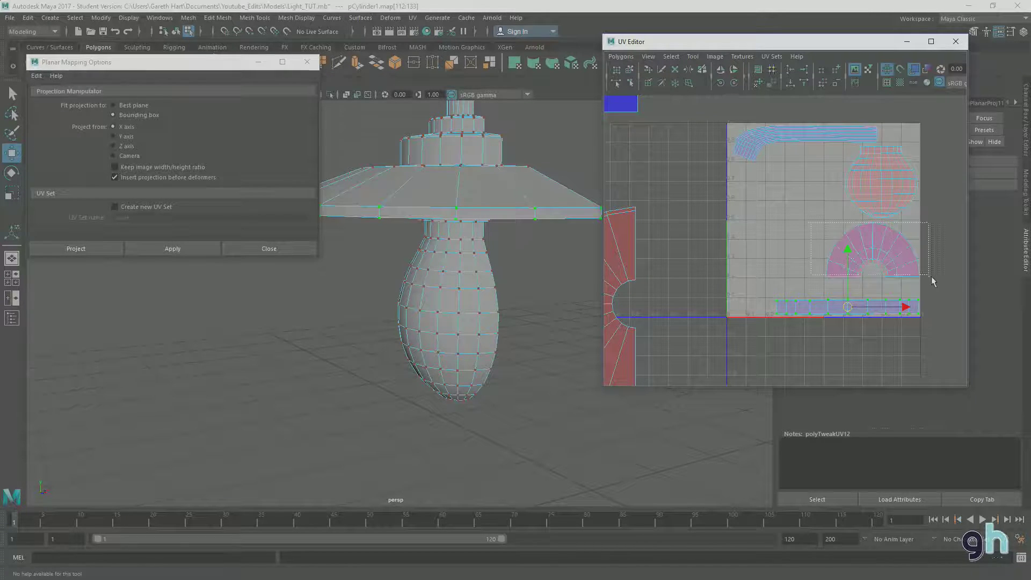
pyautogui.moveTo(872, 251); pyautogui.dragTo(868, 264)
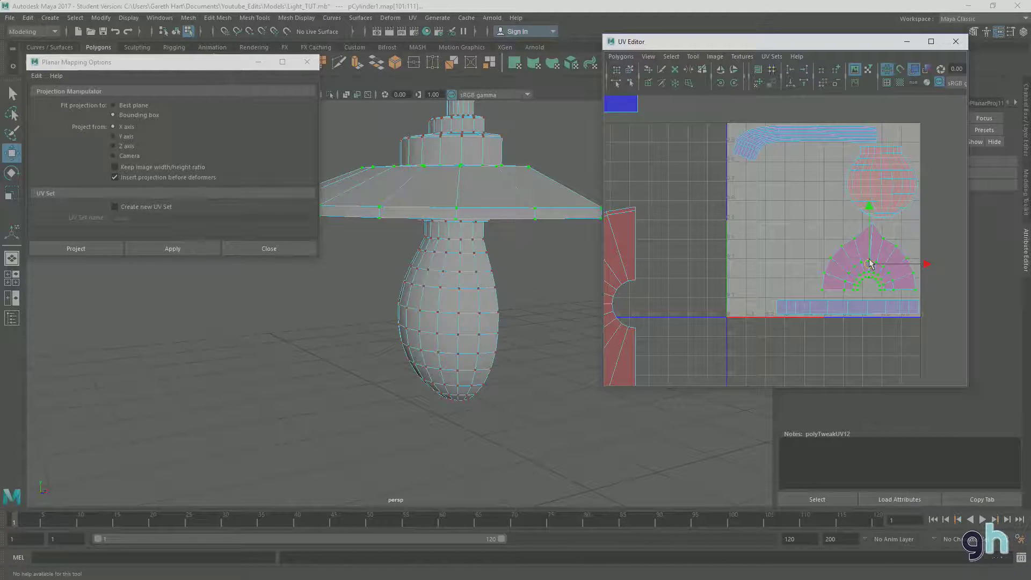
pyautogui.hotkey('ctrl', 'z')
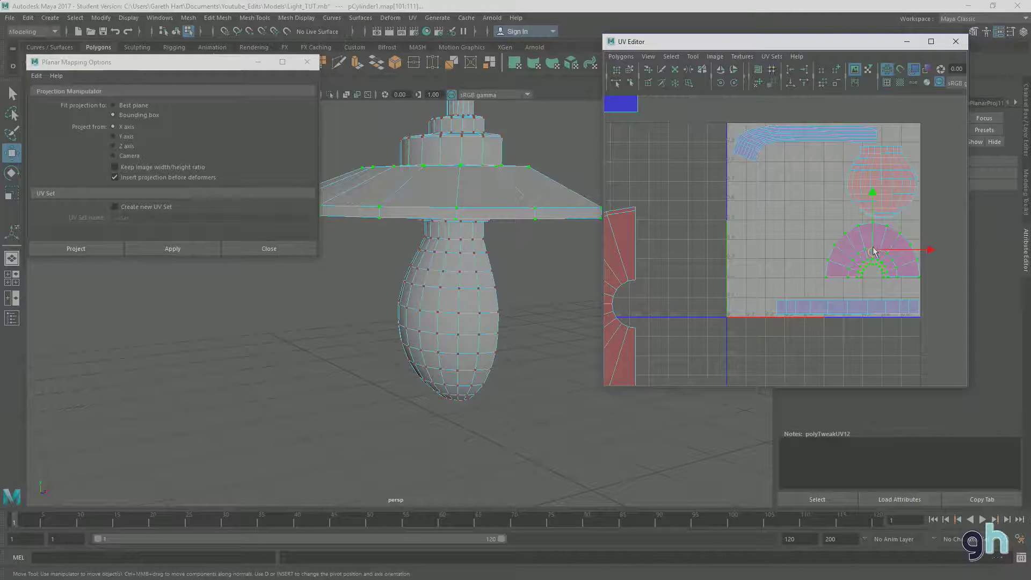
pyautogui.moveTo(872, 251)
pyautogui.mouseDown()
pyautogui.moveTo(863, 261)
pyautogui.moveTo(879, 258)
pyautogui.moveTo(856, 263)
pyautogui.mouseUp()
pyautogui.press('r')
pyautogui.press('w')
pyautogui.click(785, 261)
# Move the stacked collar strips into the UV tile, scale them down and place them beneath the pipe shell
pyautogui.scroll(-4, 699, 185)
pyautogui.moveTo(656, 161); pyautogui.dragTo(810, 234)
pyautogui.moveTo(842, 241); pyautogui.dragTo(842, 241, button='middle')
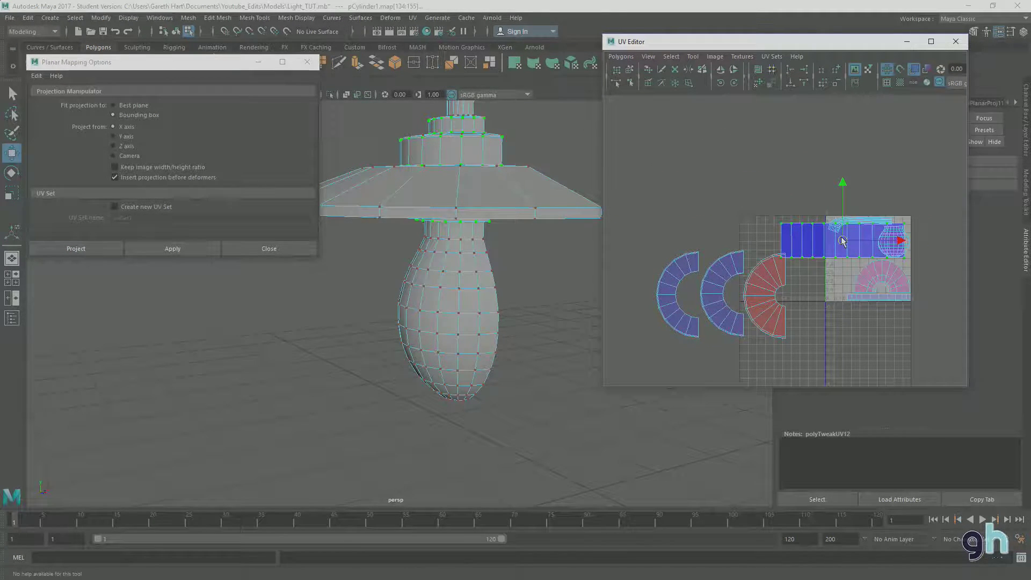
pyautogui.press('r')
pyautogui.moveTo(841, 240); pyautogui.dragTo(849, 215)
pyautogui.scroll(3, 870, 257)
pyautogui.press('w')
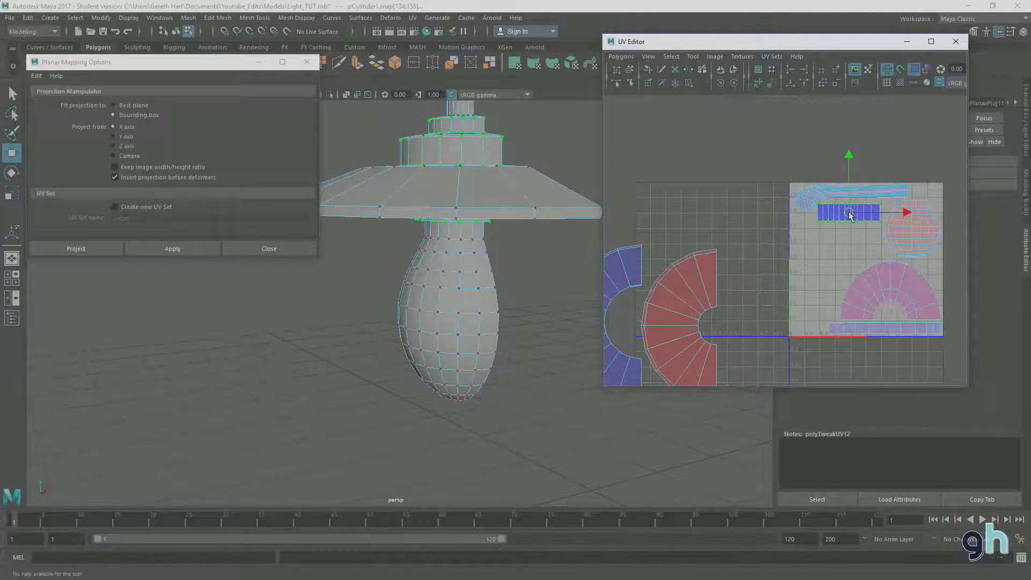
# Snap the outermost upper-end UV of the leftmost half-ring shell onto the middle half-ring's matching corner
pyautogui.keyDown('alt'); pyautogui.moveTo(669, 275); pyautogui.dragTo(792, 237, button='middle'); pyautogui.keyUp('alt')
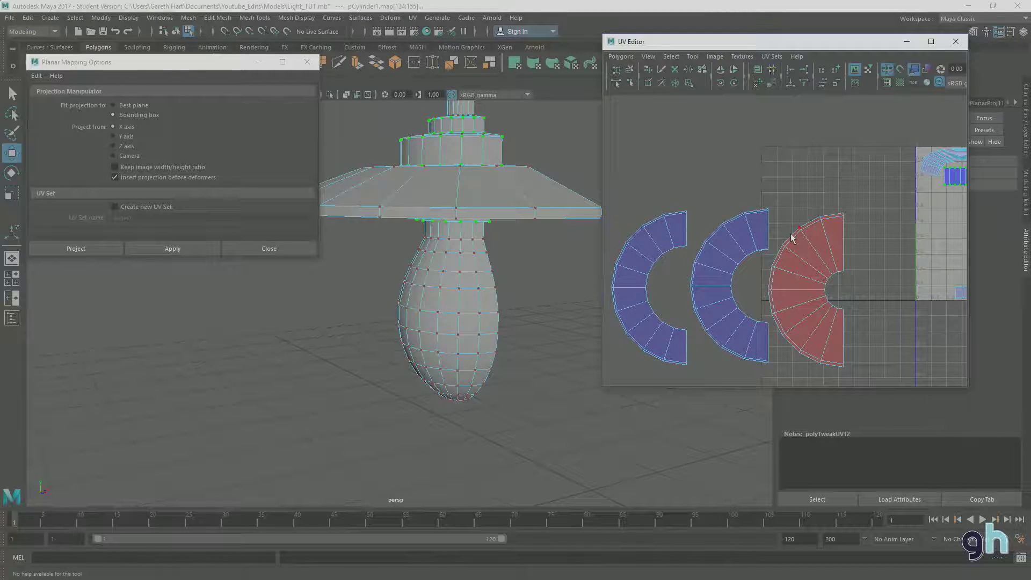
pyautogui.keyDown('alt'); pyautogui.moveTo(707, 261); pyautogui.dragTo(730, 237, button='middle'); pyautogui.keyUp('alt')
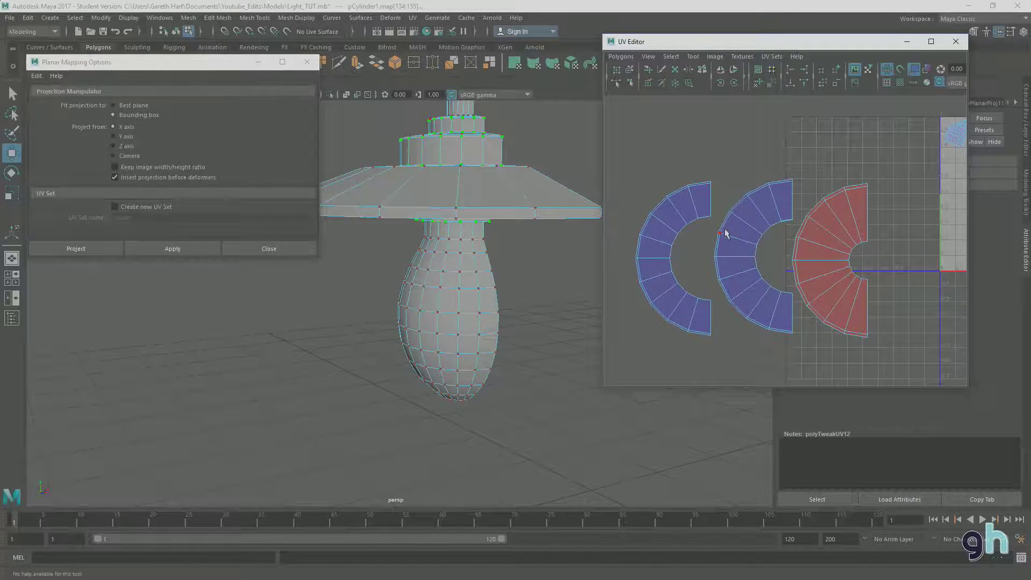
pyautogui.keyDown('alt'); pyautogui.moveTo(796, 266); pyautogui.dragTo(698, 267, button='middle'); pyautogui.keyUp('alt')
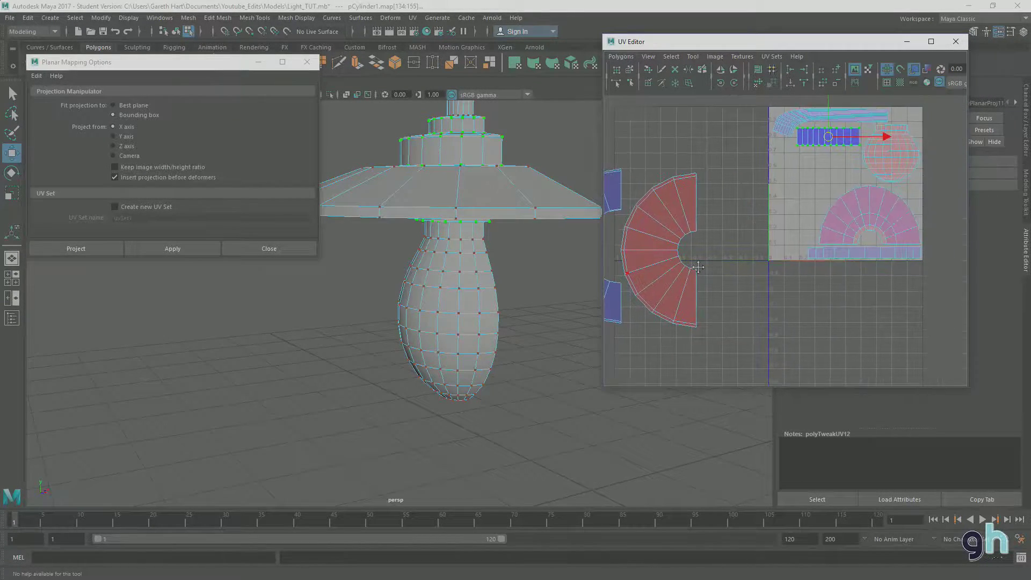
pyautogui.click(823, 188)
pyautogui.keyDown('alt'); pyautogui.moveTo(801, 189); pyautogui.dragTo(961, 194, button='middle'); pyautogui.keyUp('alt')
pyautogui.scroll(2, 768, 207)
pyautogui.keyDown('alt'); pyautogui.moveTo(769, 207); pyautogui.dragTo(755, 207, button='middle'); pyautogui.keyUp('alt')
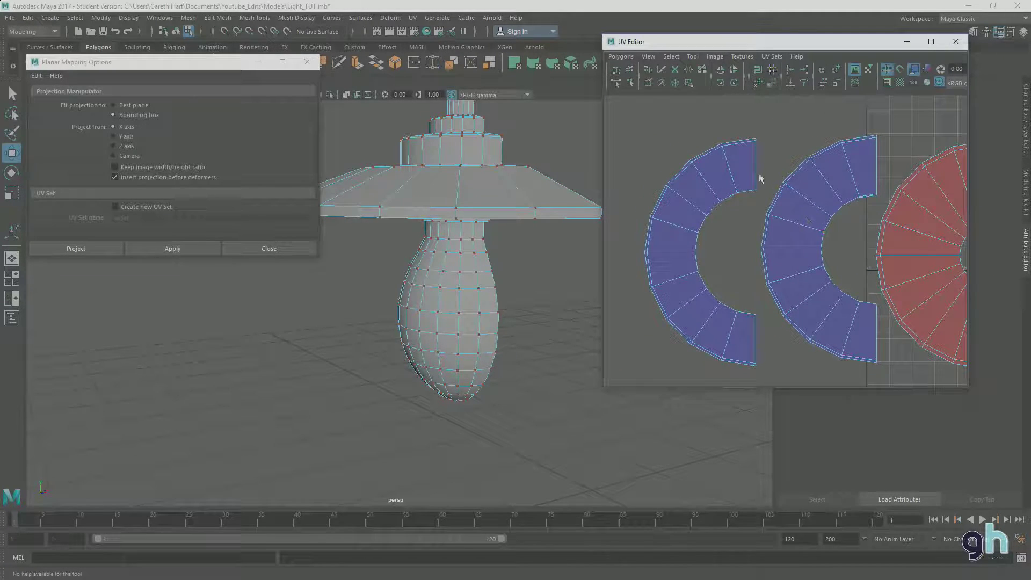
pyautogui.moveTo(767, 157); pyautogui.dragTo(780, 150, button='right')
pyautogui.keyDown('alt'); pyautogui.moveTo(780, 150); pyautogui.dragTo(734, 170, button='middle'); pyautogui.keyUp('alt')
pyautogui.press('w')
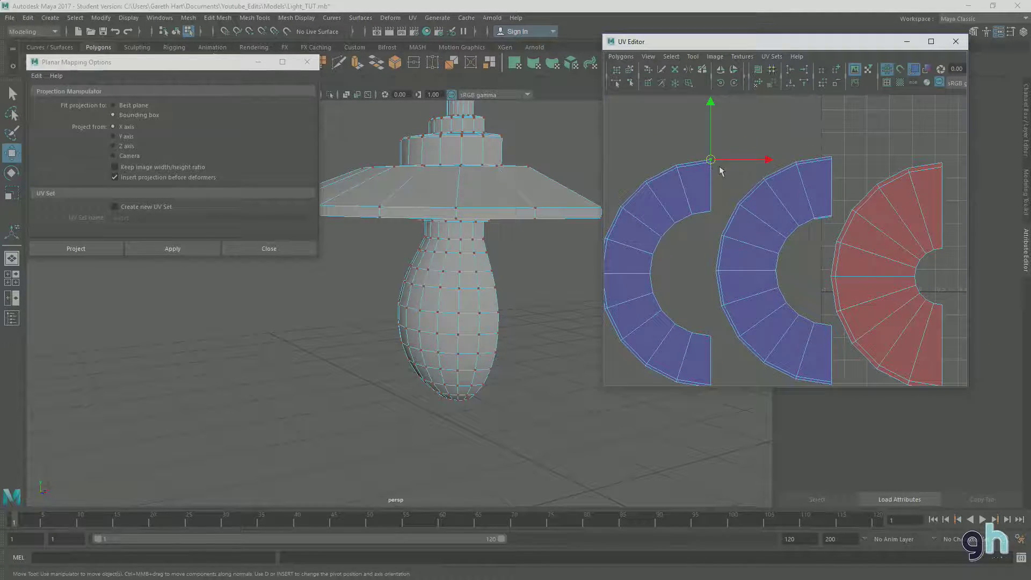
pyautogui.click(713, 170)
pyautogui.moveTo(712, 160); pyautogui.dragTo(838, 156)
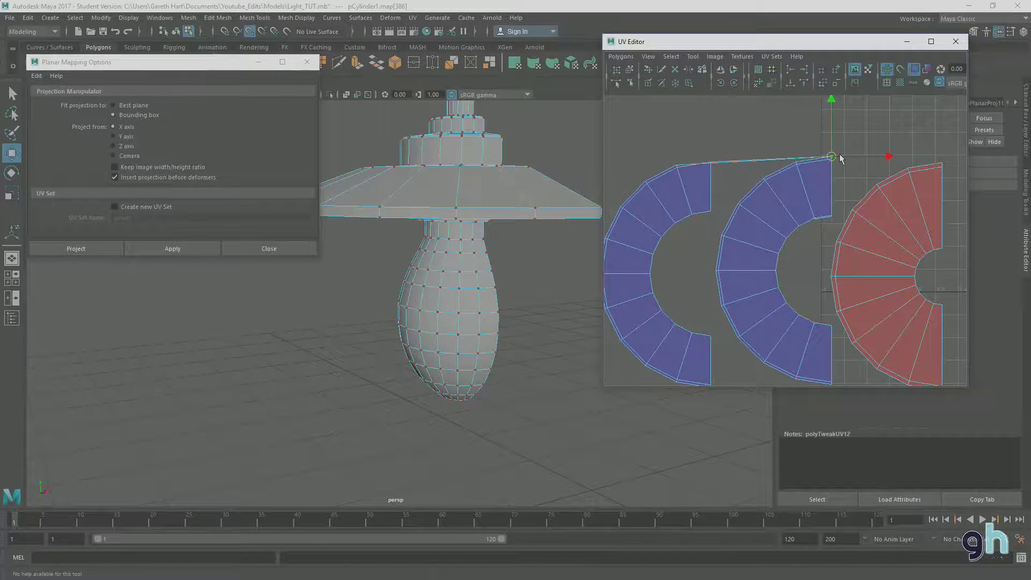
# Snap the leftmost half-ring's second outer UV and inner corner UV at its upper end onto the middle half-ring
pyautogui.moveTo(704, 154); pyautogui.dragTo(830, 159)
pyautogui.moveTo(685, 203); pyautogui.dragTo(715, 219)
pyautogui.moveTo(836, 209); pyautogui.dragTo(834, 211)
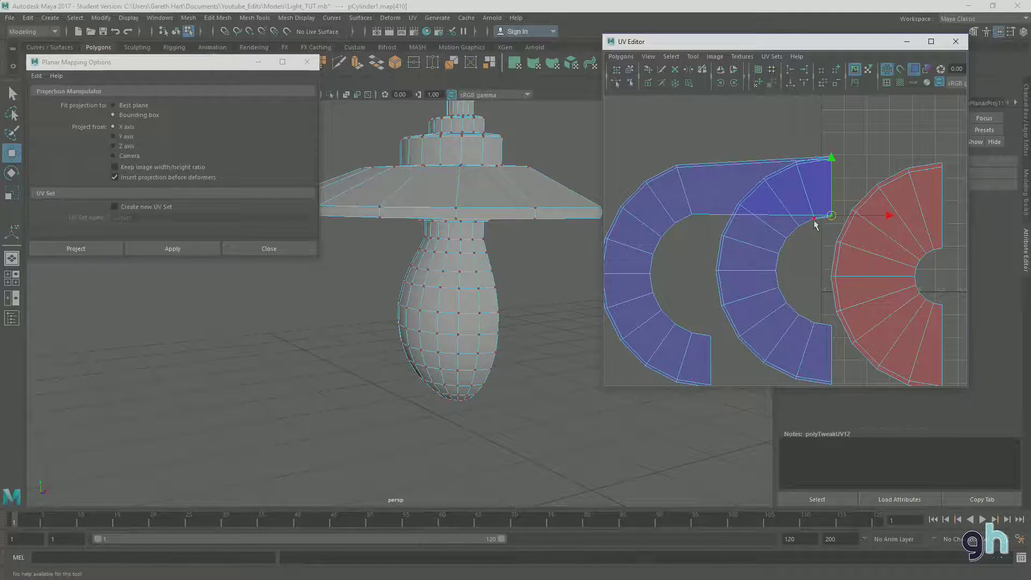
# Select the thin sliver face at the middle half-ring's inner upper end and examine where it lies on the model
pyautogui.scroll(5, 814, 219)
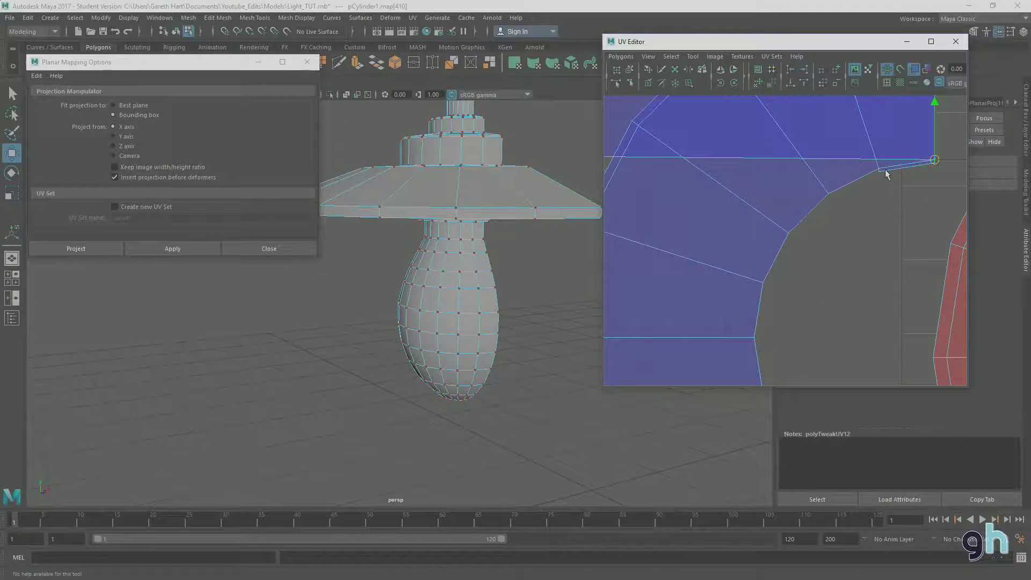
pyautogui.moveTo(885, 168); pyautogui.dragTo(890, 185, button='right')
pyautogui.click(890, 168)
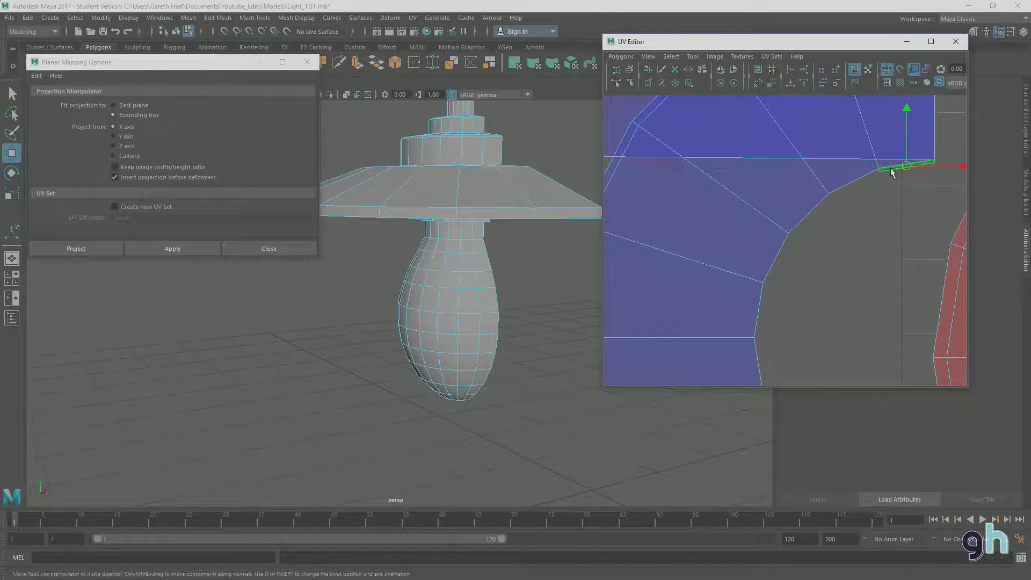
pyautogui.press('f')
pyautogui.moveTo(523, 269)
pyautogui.keyDown('alt'); pyautogui.mouseDown()
pyautogui.moveTo(572, 280)
pyautogui.moveTo(448, 270)
pyautogui.moveTo(530, 272)
pyautogui.moveTo(454, 278)
pyautogui.moveTo(518, 281)
pyautogui.mouseUp(); pyautogui.keyUp('alt')
pyautogui.scroll(5, 465, 282)
pyautogui.keyDown('alt'); pyautogui.moveTo(511, 228); pyautogui.dragTo(474, 248, button='middle'); pyautogui.keyUp('alt')
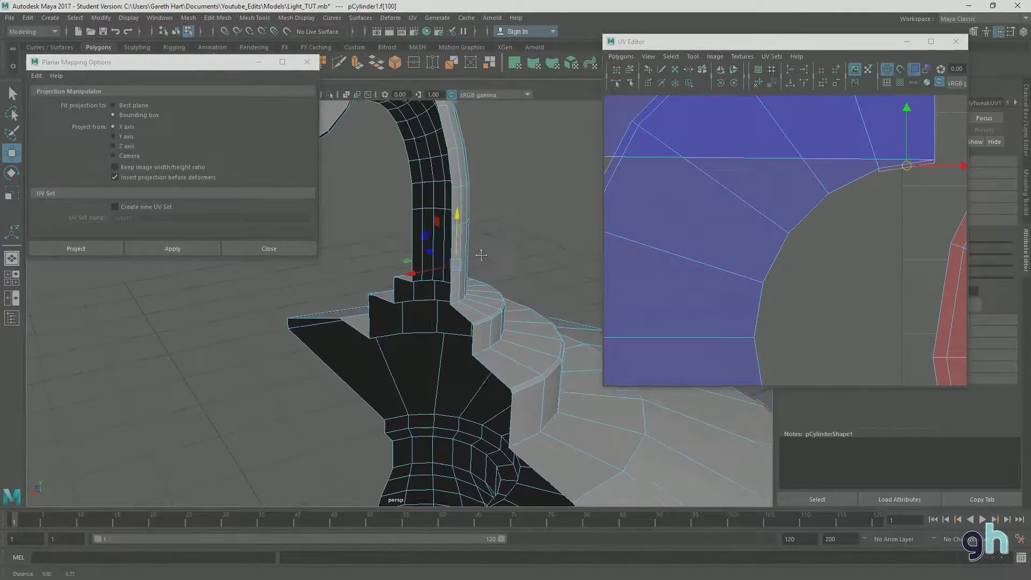
pyautogui.keyDown('alt'); pyautogui.moveTo(475, 248); pyautogui.dragTo(523, 254); pyautogui.keyUp('alt')
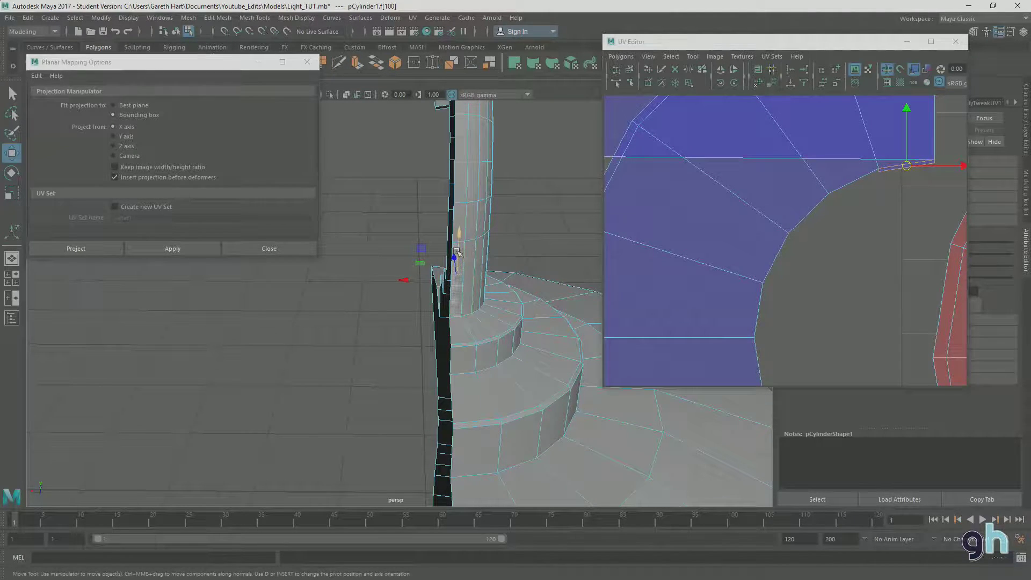
# Examine the pipe shell and the half-ring shells in the UV layout and clear the face selection
pyautogui.scroll(-2, 846, 198)
pyautogui.scroll(-6, 843, 198)
pyautogui.scroll(10, 836, 199)
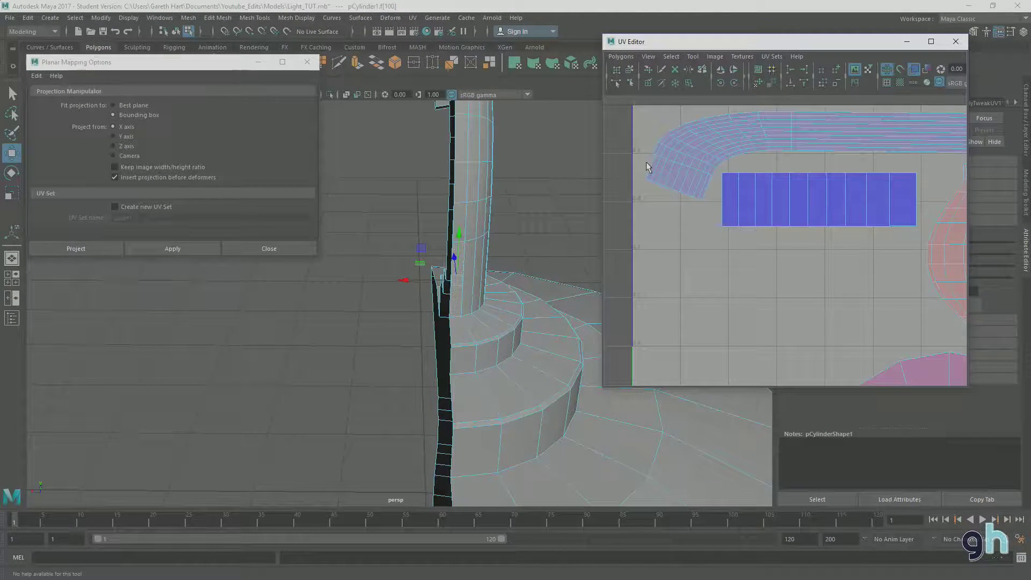
pyautogui.scroll(-3, 645, 289)
pyautogui.scroll(-2, 858, 201)
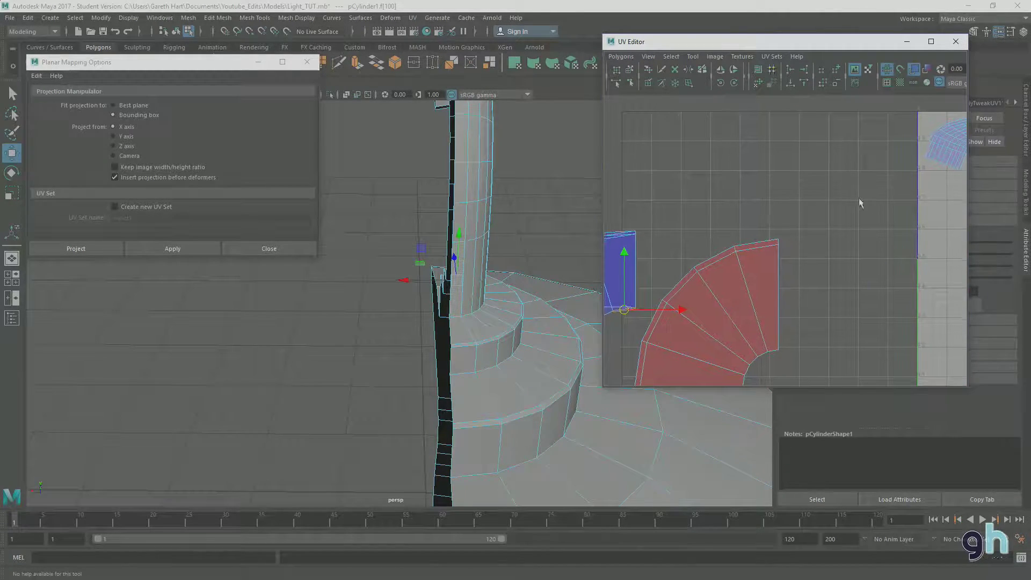
pyautogui.click(725, 220)
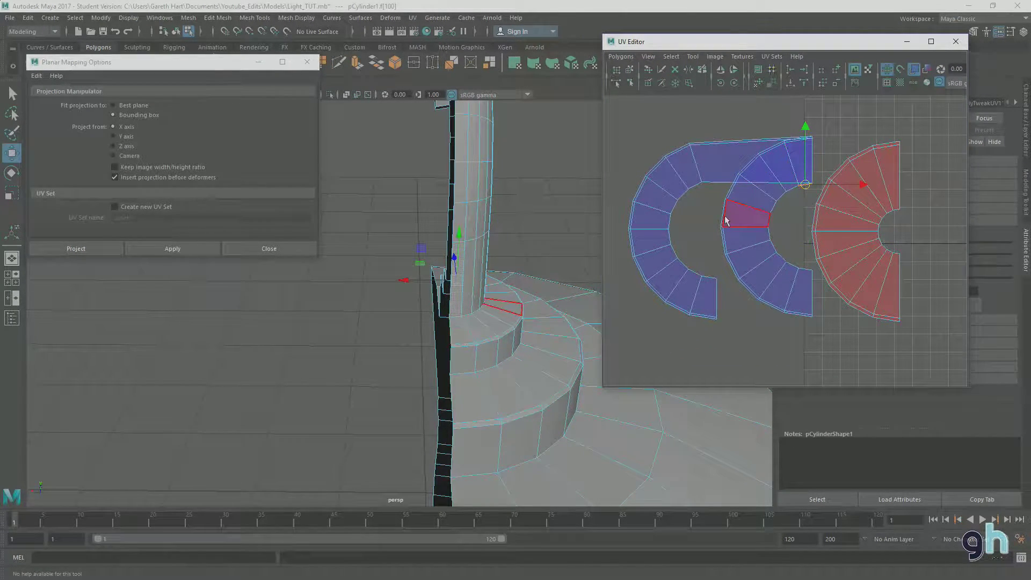
pyautogui.click(691, 234)
pyautogui.hotkey('ctrl', 'z')
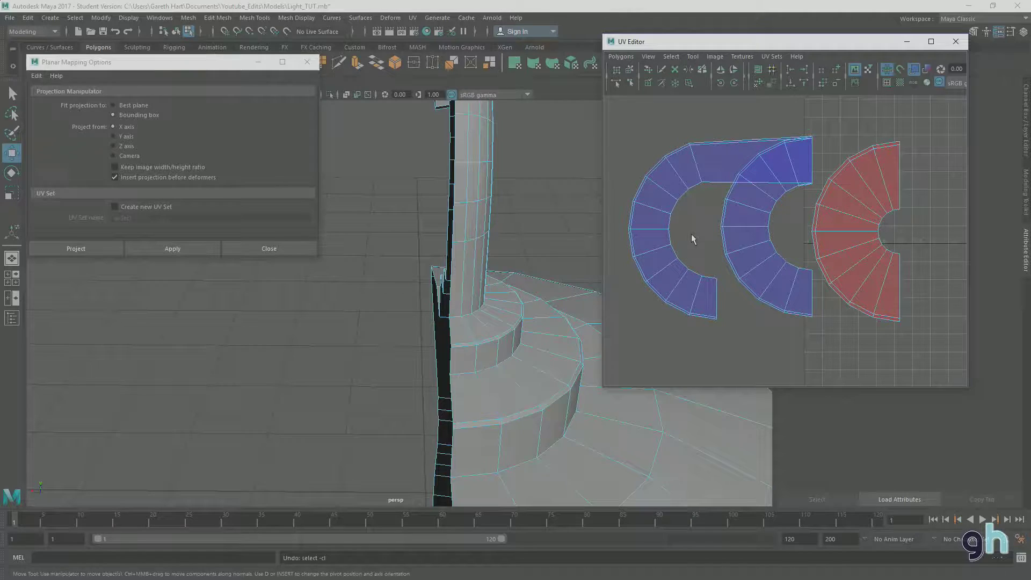
# Undo the UV snaps made at the upper end of the leftmost half-ring shell
pyautogui.hotkey('ctrl', 'z')
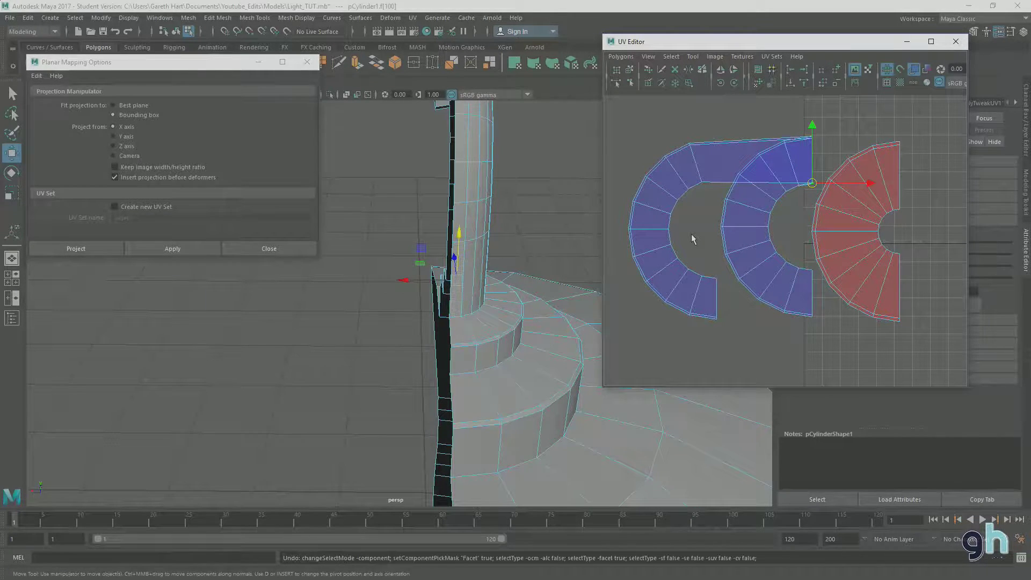
pyautogui.hotkey('ctrl', 'z')
pyautogui.hotkey('ctrl', 'z')
pyautogui.hotkey('ctrl', 'z')
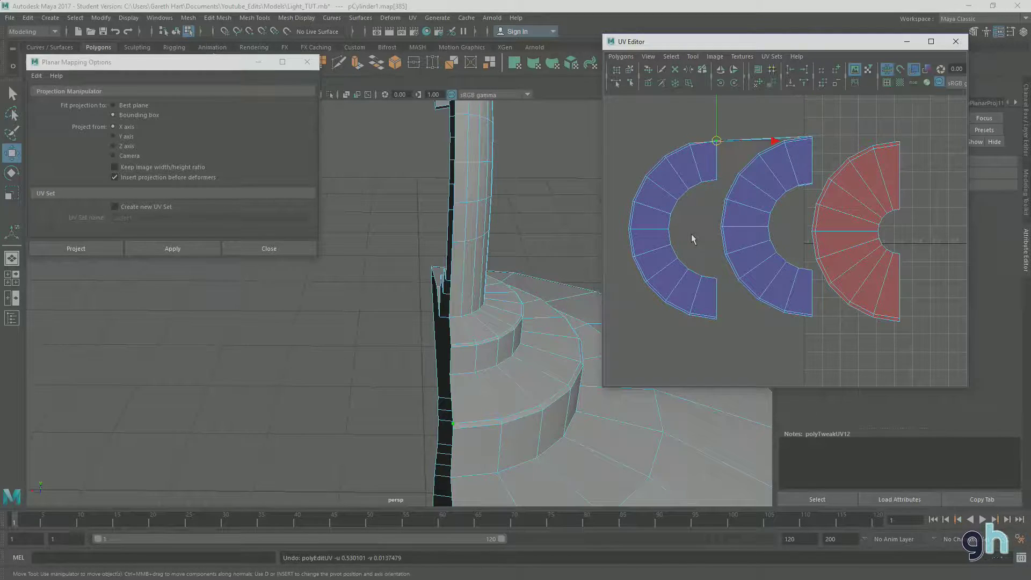
pyautogui.hotkey('ctrl', 'z')
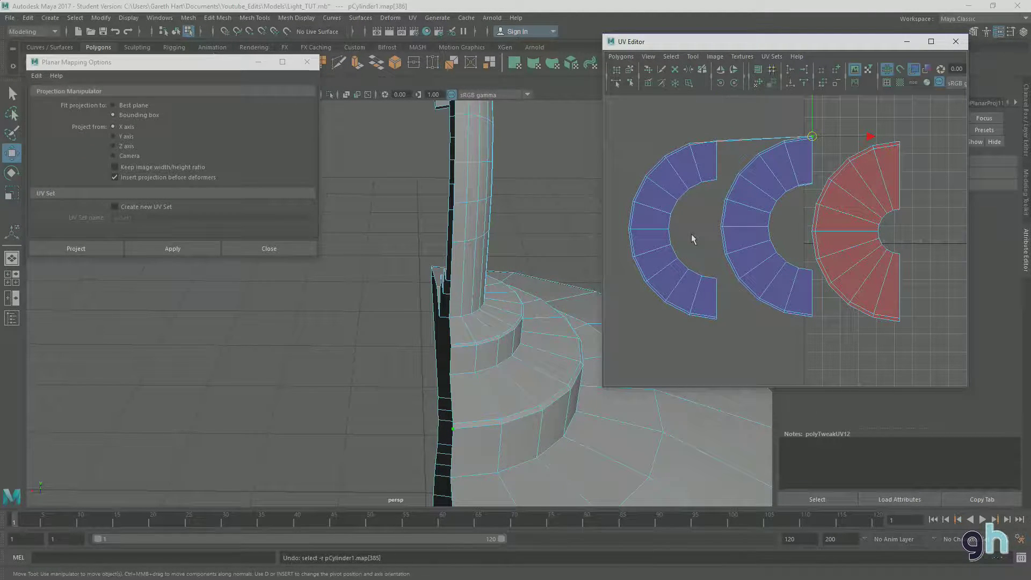
pyautogui.hotkey('ctrl', 'z')
# Select the leftmost half-ring shell and move it closer to the middle half-ring
pyautogui.keyDown('alt'); pyautogui.moveTo(706, 195); pyautogui.dragTo(748, 202, button='middle'); pyautogui.keyUp('alt')
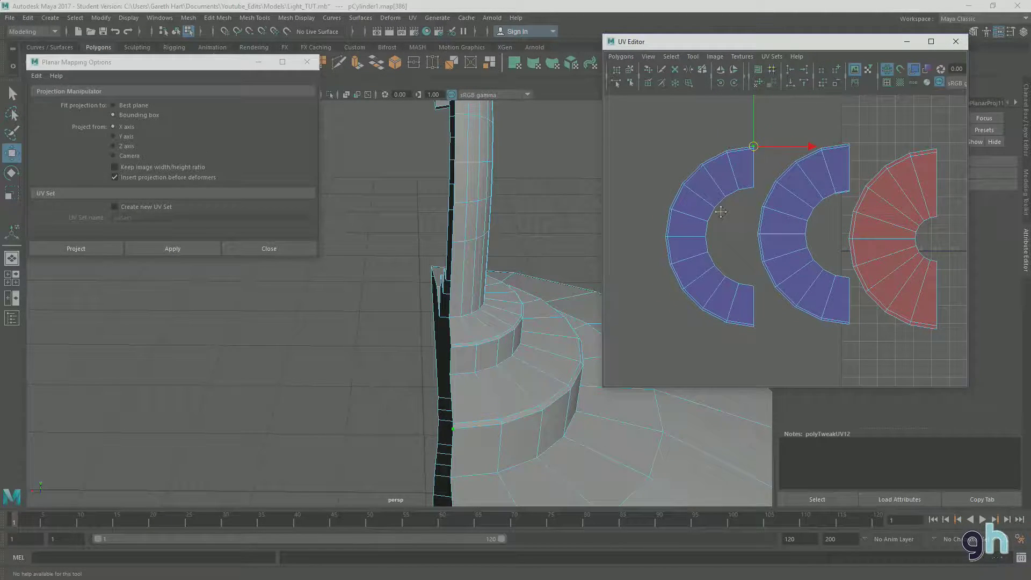
pyautogui.moveTo(642, 125); pyautogui.dragTo(762, 353)
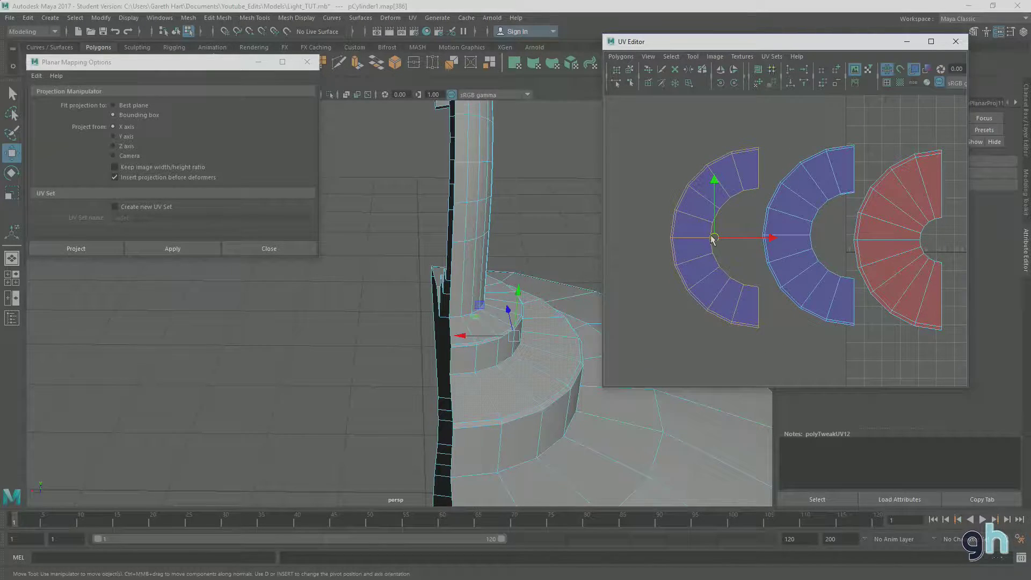
pyautogui.moveTo(803, 239); pyautogui.dragTo(729, 229)
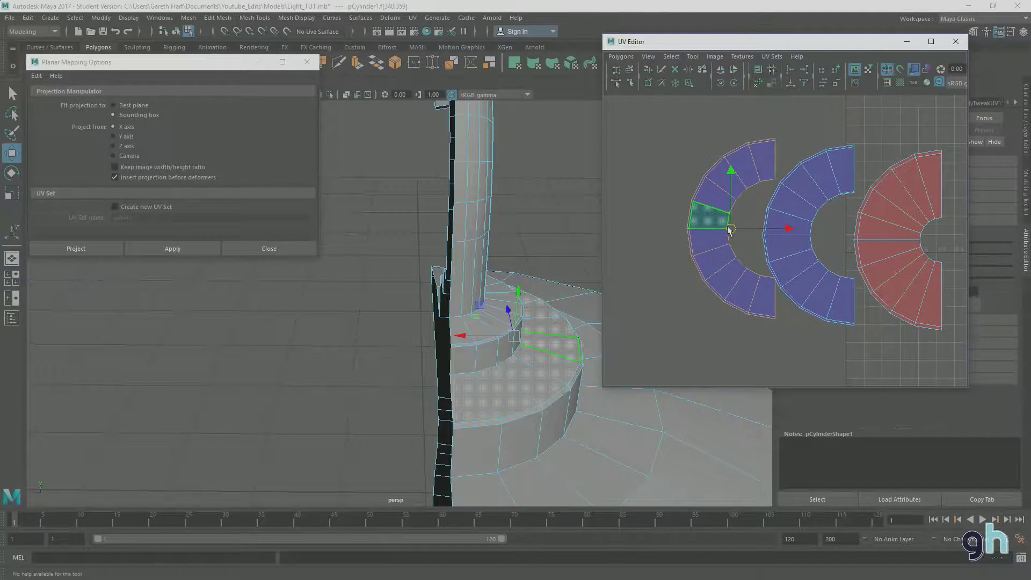
# Snap the outermost upper-end UV of the middle half-ring onto the leftmost half-ring's matching corner and pick the next outer UV
pyautogui.press('F11')
pyautogui.scroll(3, 781, 220)
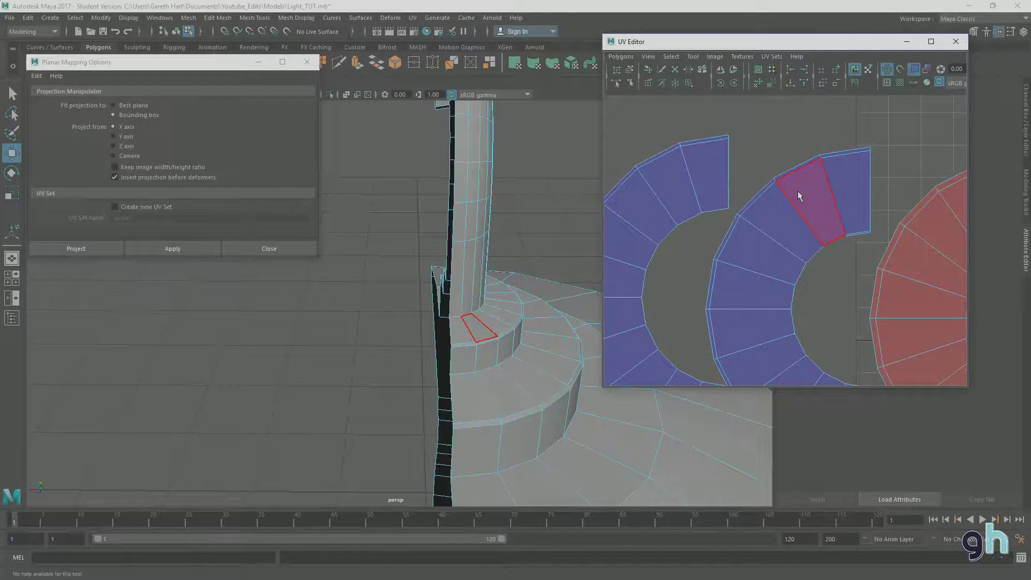
pyautogui.moveTo(862, 226); pyautogui.dragTo(859, 153, button='right')
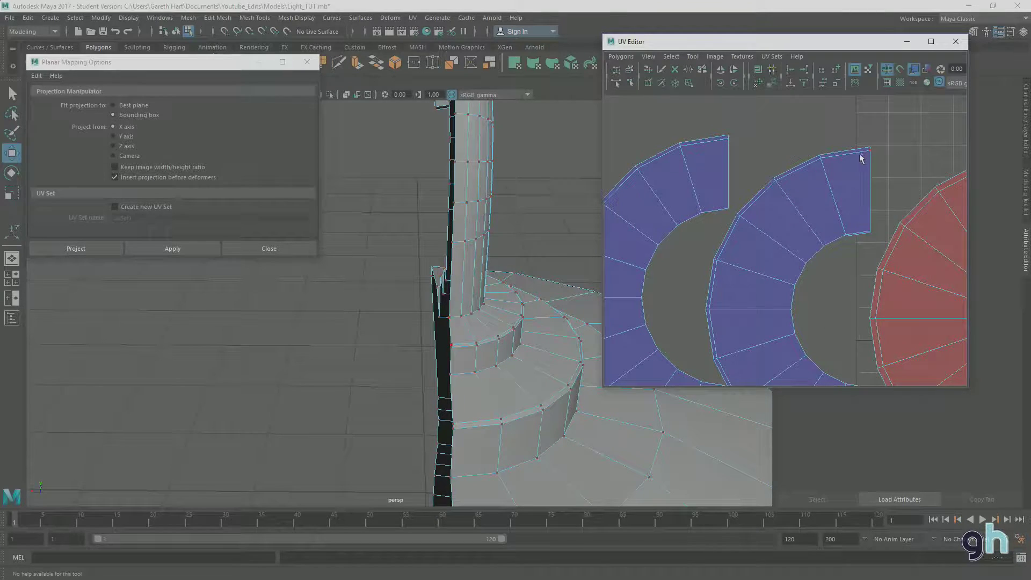
pyautogui.click(868, 145)
pyautogui.moveTo(871, 149); pyautogui.dragTo(728, 135)
pyautogui.click(869, 151)
pyautogui.click(819, 156)
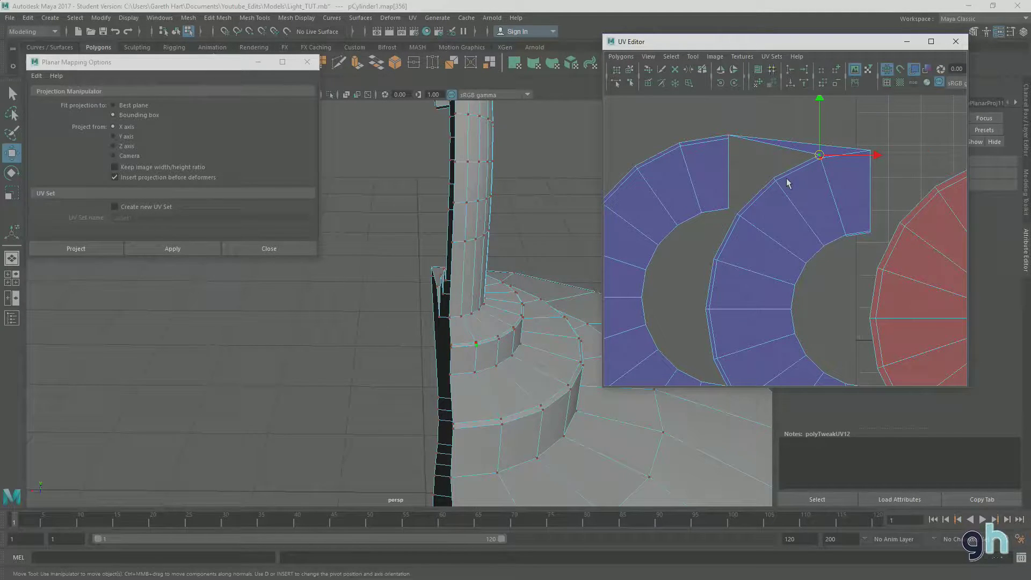
# Snap the next outer-rim UVs of the middle half-ring one by one onto the matching rim points of the leftmost half-ring
pyautogui.keyDown('alt'); pyautogui.moveTo(783, 164); pyautogui.dragTo(835, 161, button='middle'); pyautogui.keyUp('alt')
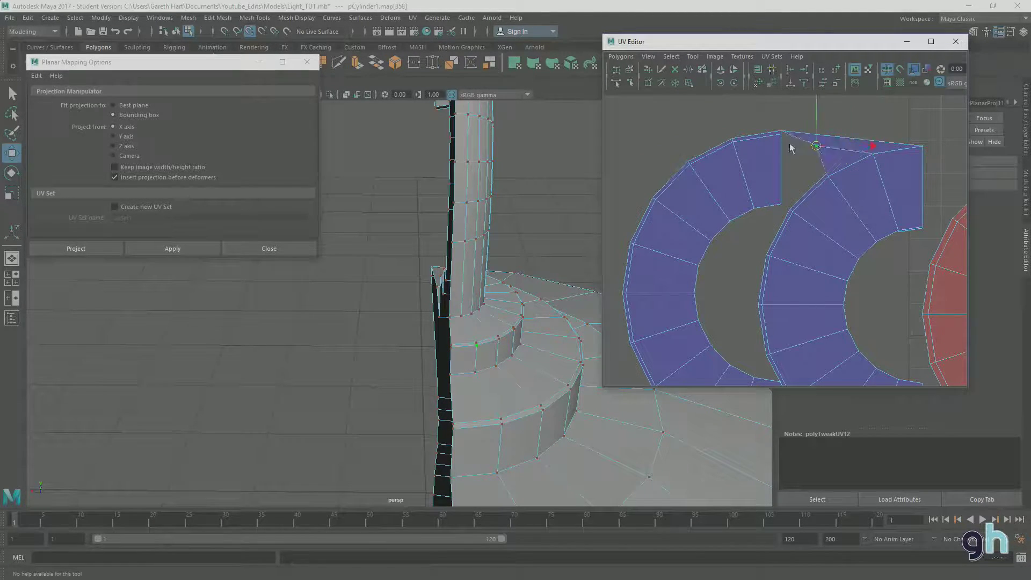
pyautogui.click(728, 141)
pyautogui.click(825, 176)
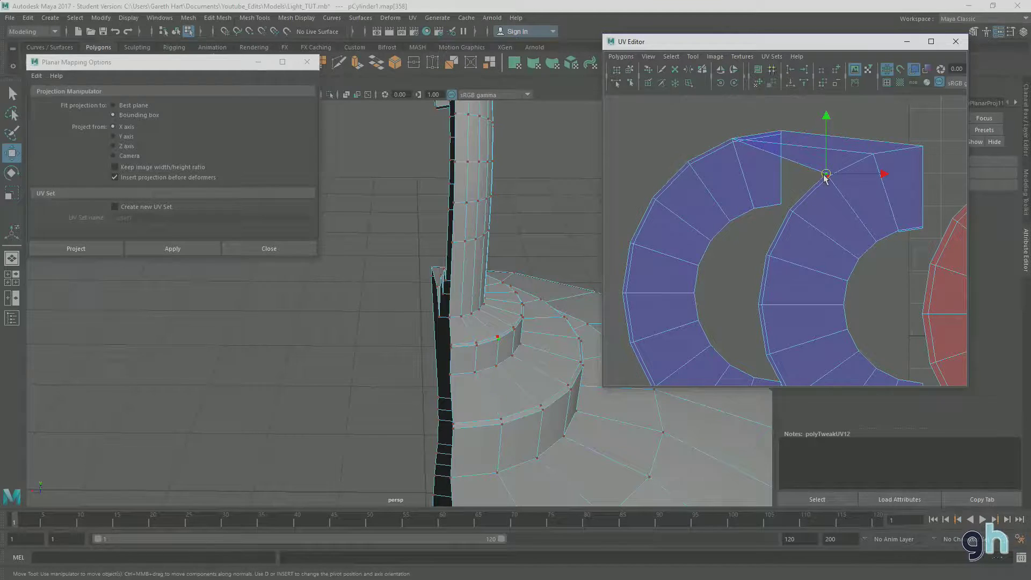
pyautogui.click(689, 162)
pyautogui.click(789, 210)
pyautogui.click(652, 198)
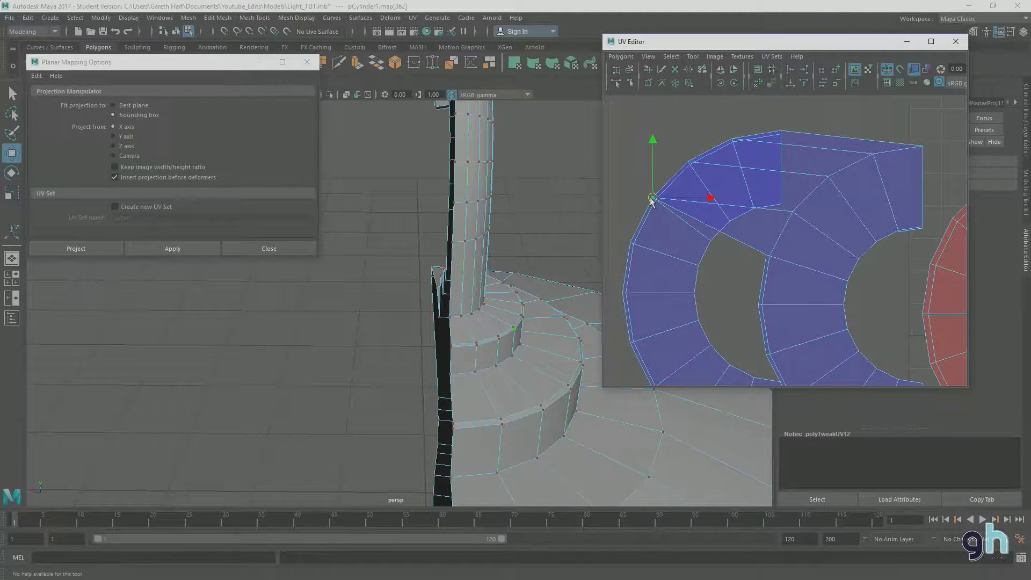
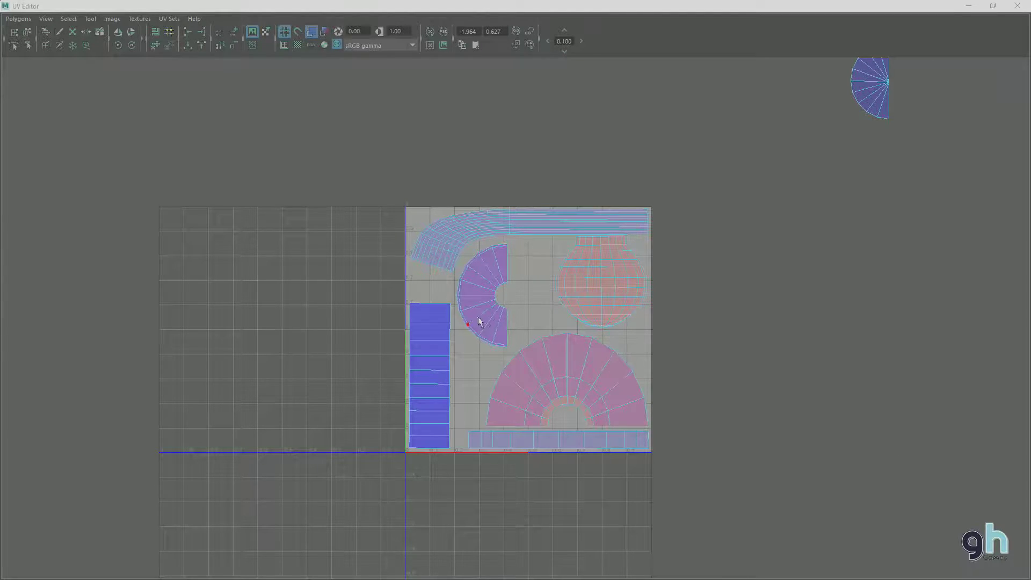
# Examine the packed half-ring, collar strip and pipe shells inside the UV tile
pyautogui.scroll(1, 488, 333)
pyautogui.scroll(3, 502, 306)
pyautogui.click(465, 234)
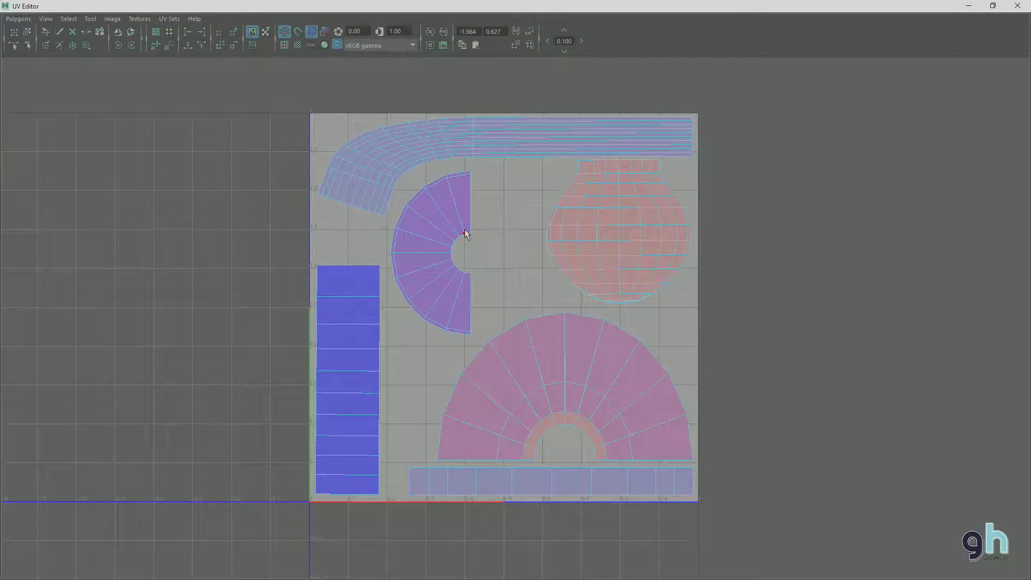
pyautogui.click(422, 205)
pyautogui.click(345, 412)
pyautogui.click(360, 168)
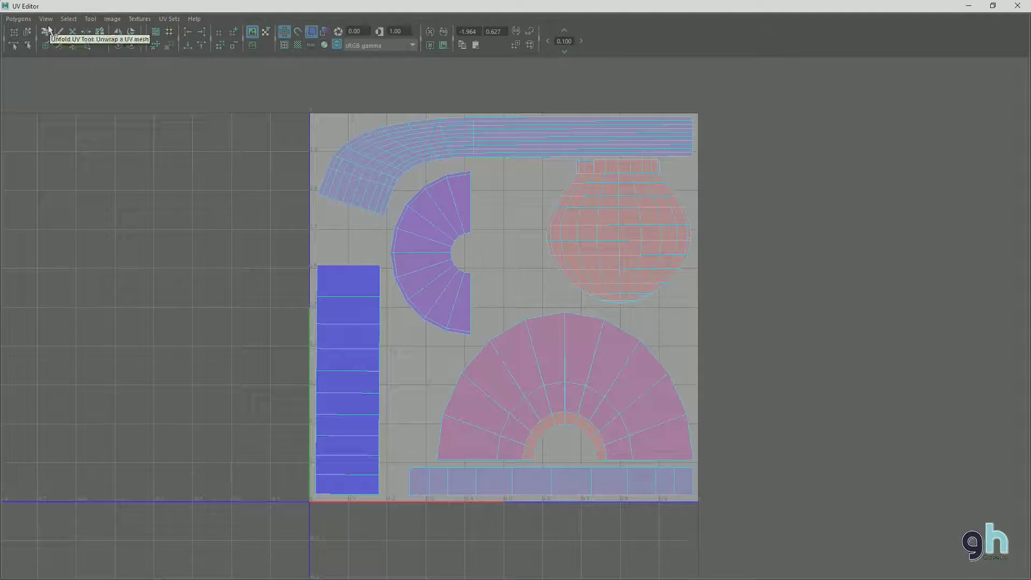
# Reduce the UV Editor to a floating window clear of the transform attributes and select the whole half lamp in object mode
pyautogui.click(992, 5)
pyautogui.moveTo(701, 57); pyautogui.dragTo(744, 103)
pyautogui.click(295, 250)
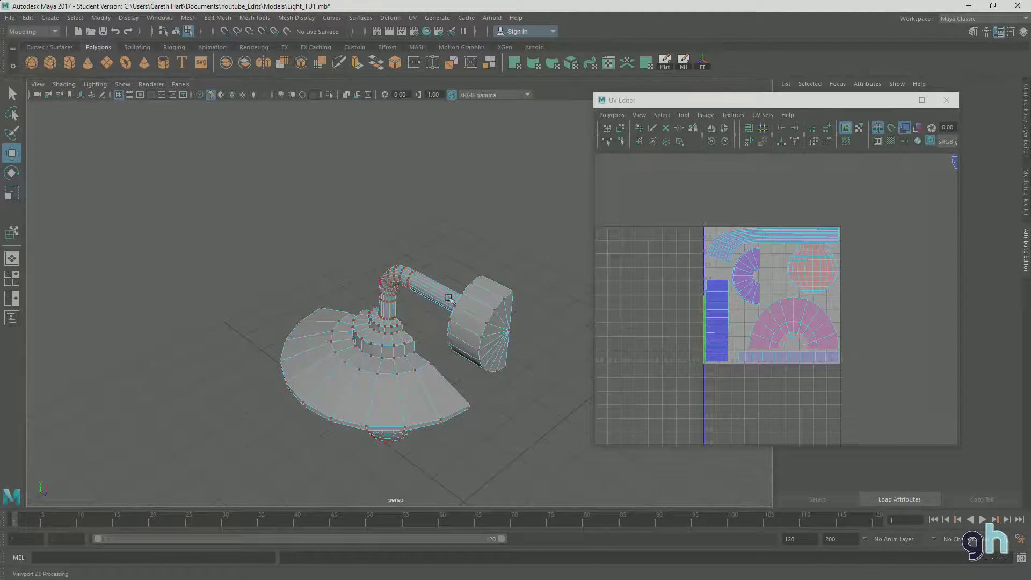
pyautogui.keyDown('alt'); pyautogui.moveTo(447, 335); pyautogui.dragTo(439, 328, button='middle'); pyautogui.keyUp('alt')
pyautogui.keyDown('alt'); pyautogui.moveTo(438, 328); pyautogui.dragTo(460, 334); pyautogui.keyUp('alt')
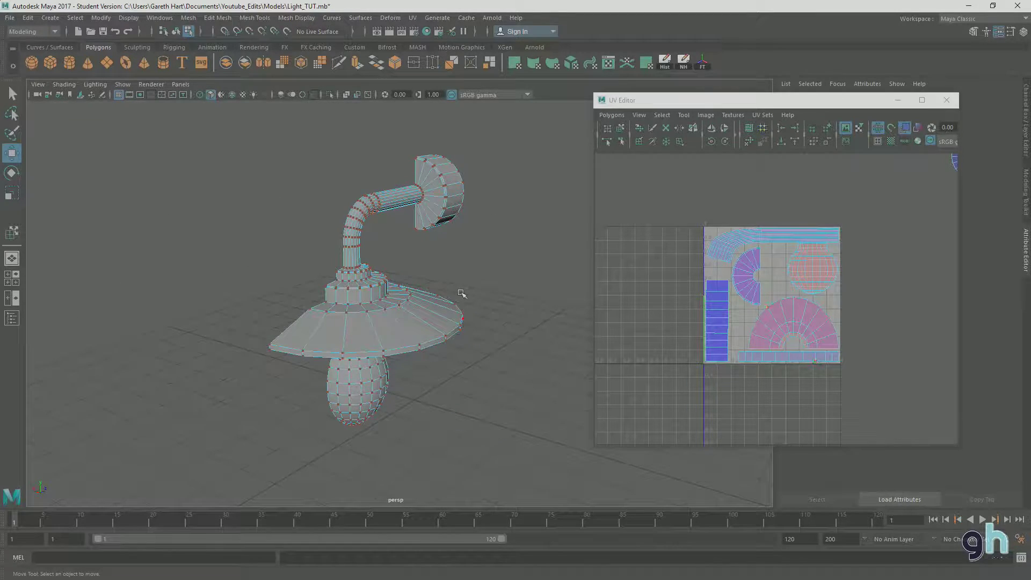
pyautogui.keyDown('alt'); pyautogui.moveTo(418, 347); pyautogui.dragTo(467, 296, button='middle'); pyautogui.keyUp('alt')
pyautogui.keyDown('alt'); pyautogui.moveTo(436, 326); pyautogui.dragTo(429, 304); pyautogui.keyUp('alt')
pyautogui.moveTo(430, 303); pyautogui.dragTo(377, 296, button='right')
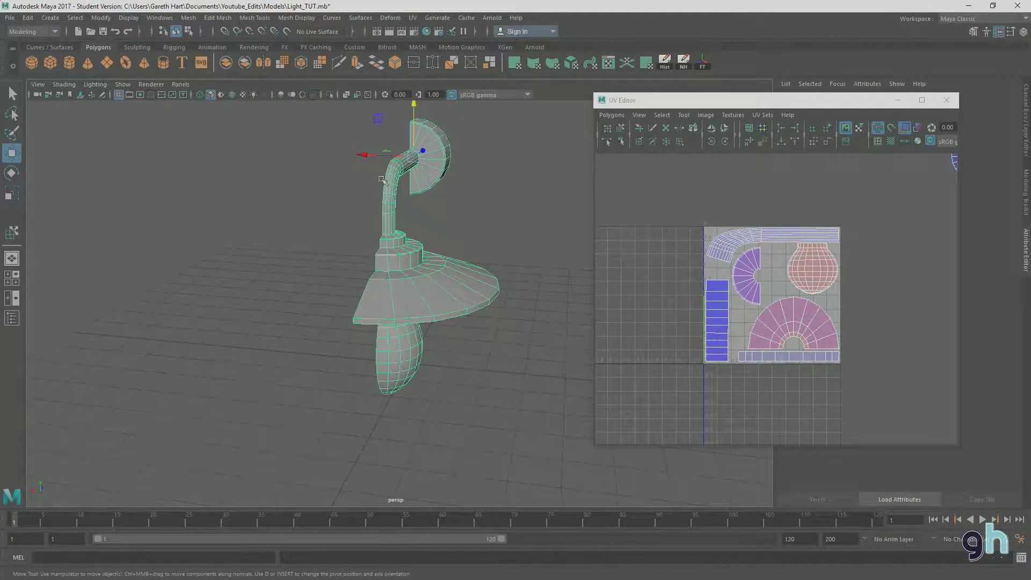
pyautogui.keyDown('alt'); pyautogui.moveTo(338, 274); pyautogui.dragTo(363, 265); pyautogui.keyUp('alt')
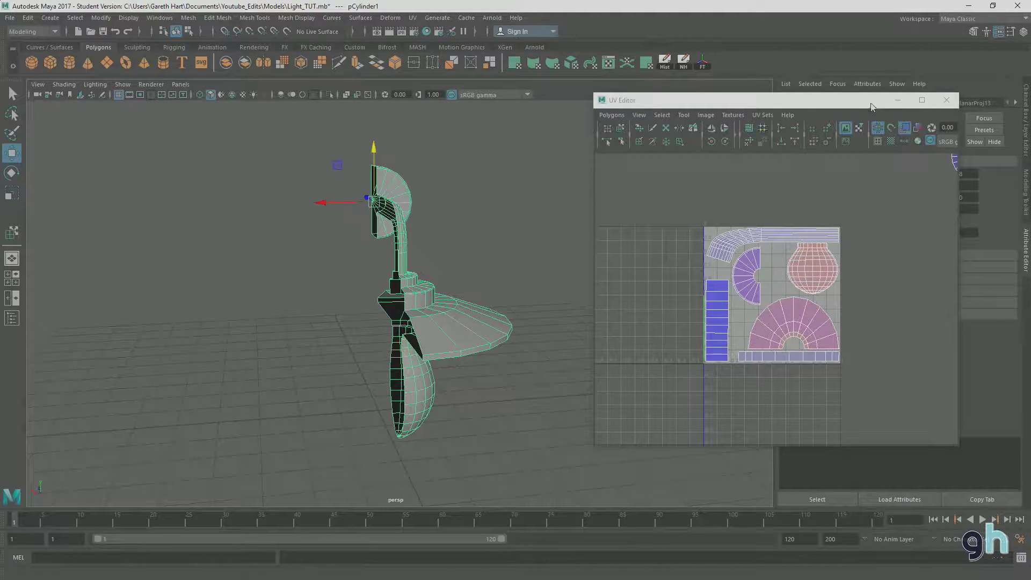
pyautogui.moveTo(859, 104); pyautogui.dragTo(859, 286)
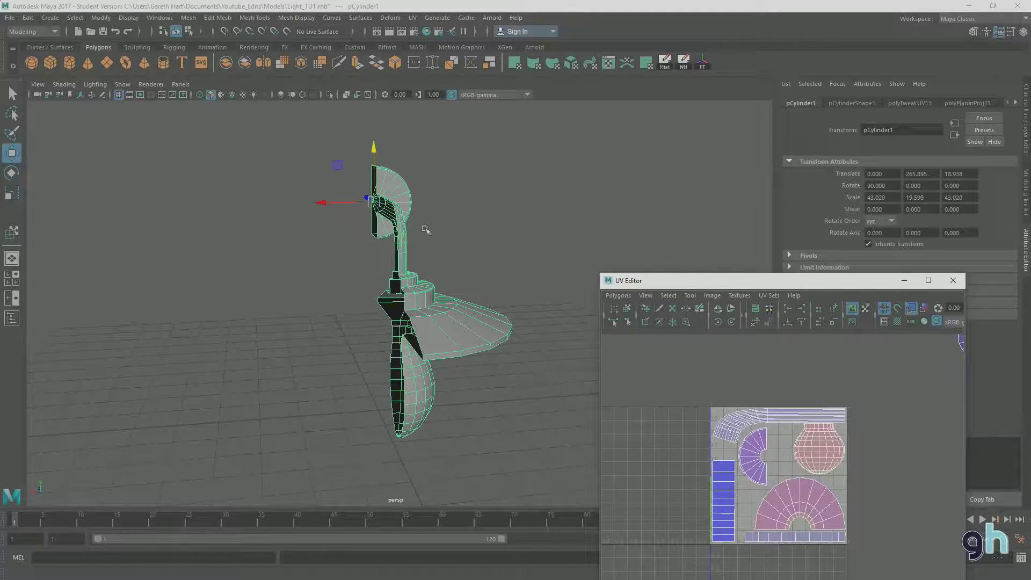
# Try moving the half lamp along the X axis and return its Translate X to 0
pyautogui.moveTo(324, 203); pyautogui.dragTo(331, 202)
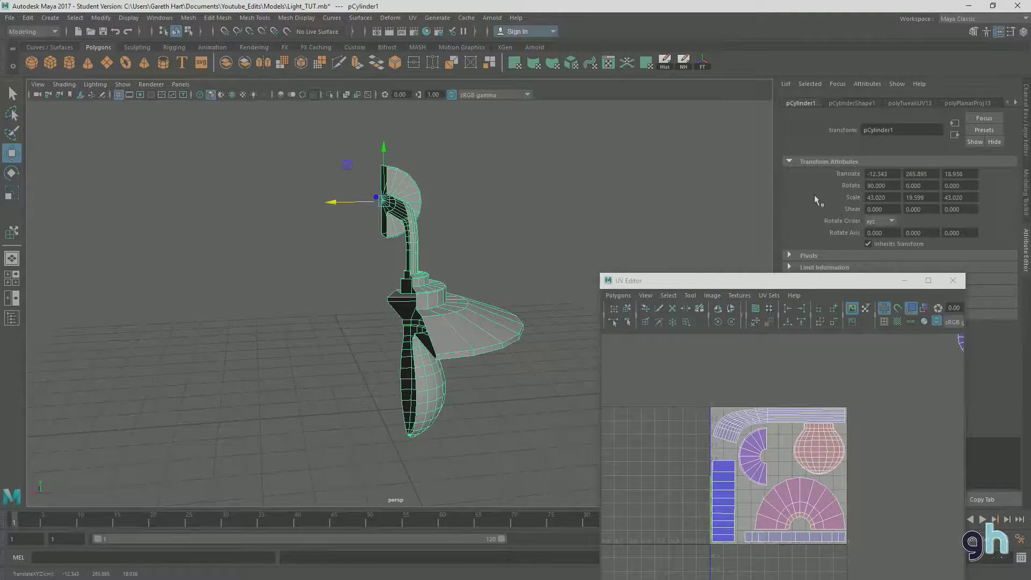
pyautogui.click(893, 172)
pyautogui.write('0')
pyautogui.press('Return')
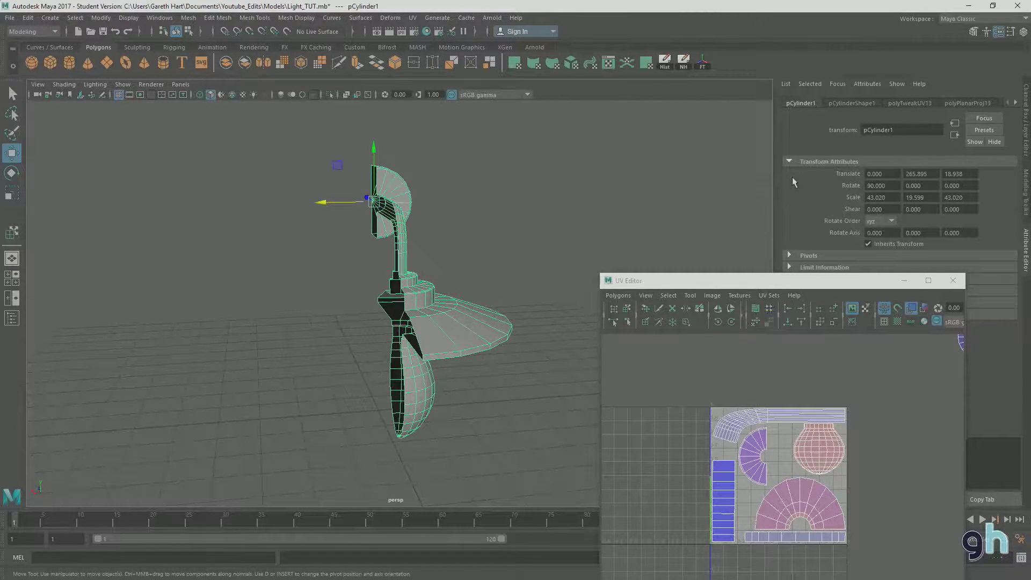
# Open the Mirror options for the half lamp, keeping its open side in view
pyautogui.keyDown('alt'); pyautogui.moveTo(609, 246); pyautogui.dragTo(523, 247); pyautogui.keyUp('alt')
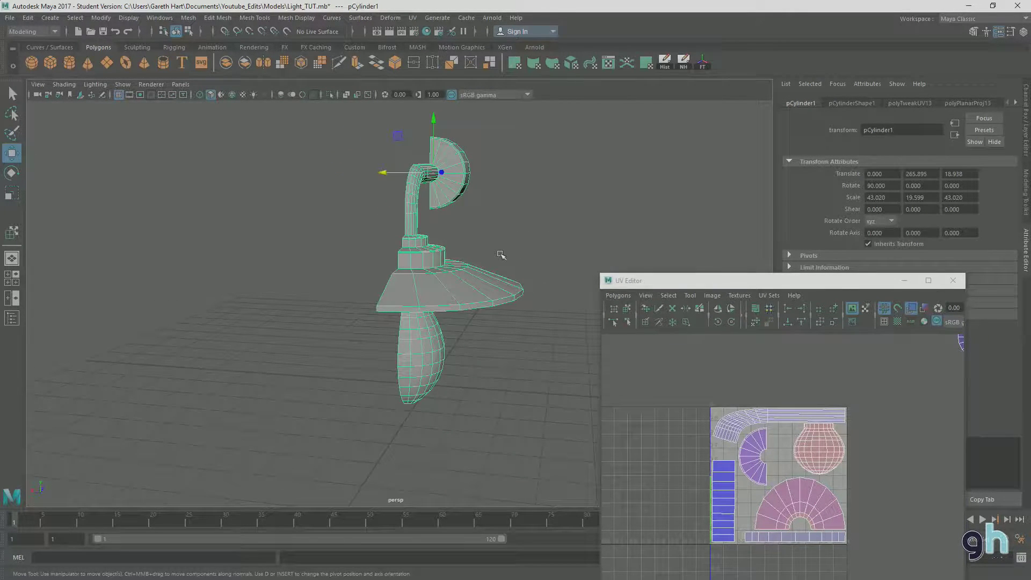
pyautogui.keyDown('alt'); pyautogui.moveTo(496, 188); pyautogui.dragTo(479, 217); pyautogui.keyUp('alt')
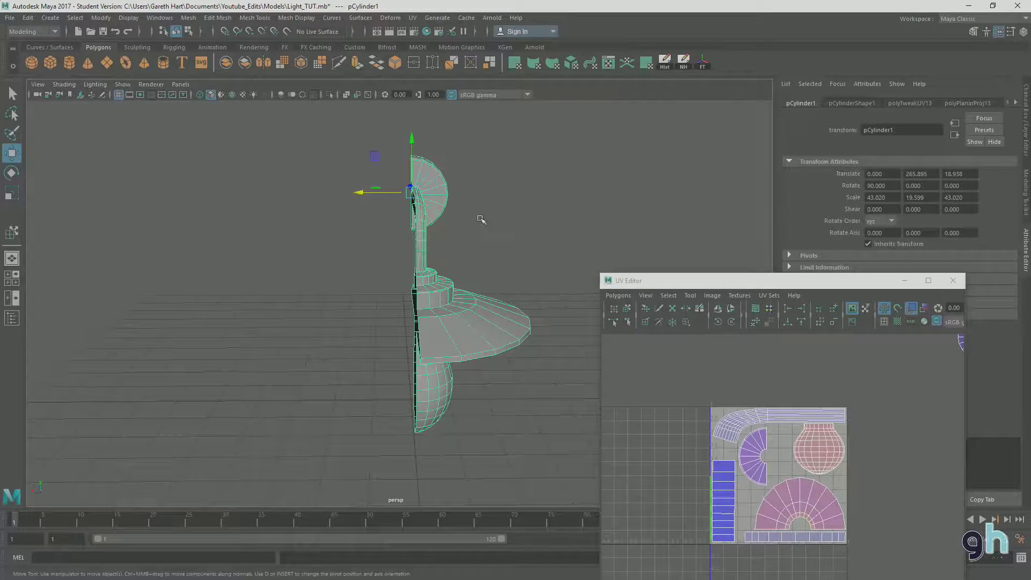
pyautogui.click(249, 19)
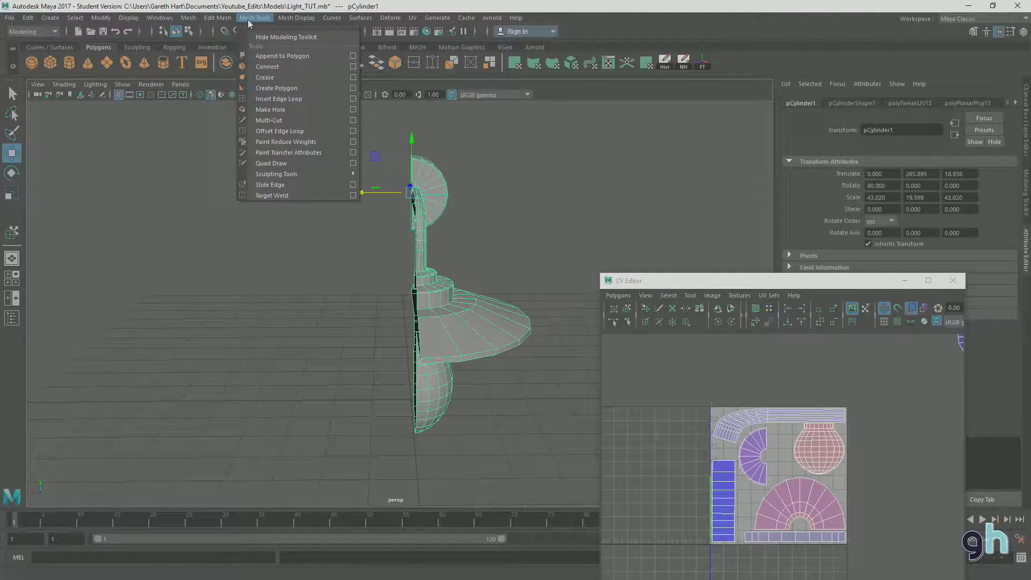
pyautogui.moveTo(223, 20)
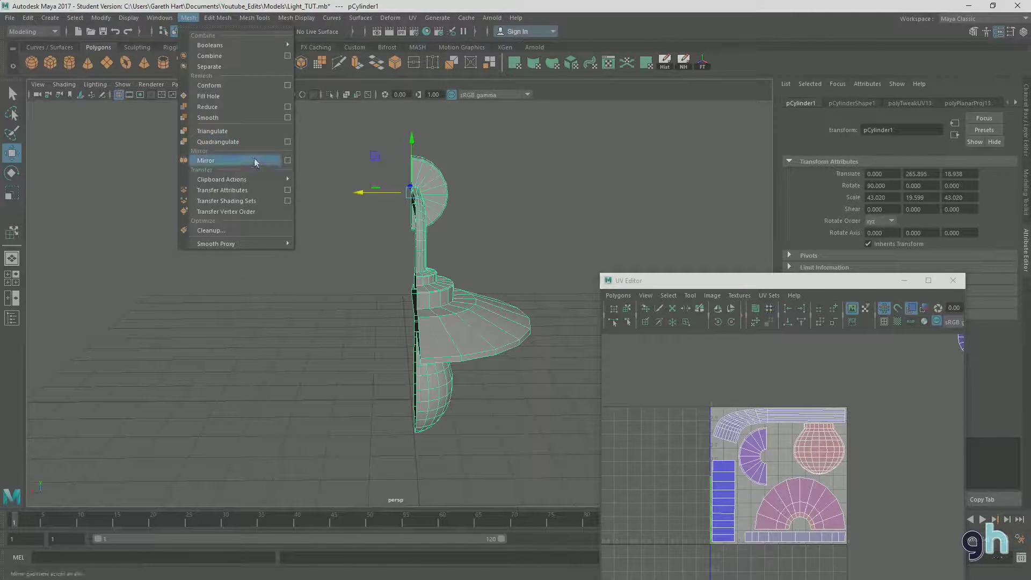
pyautogui.click(288, 161)
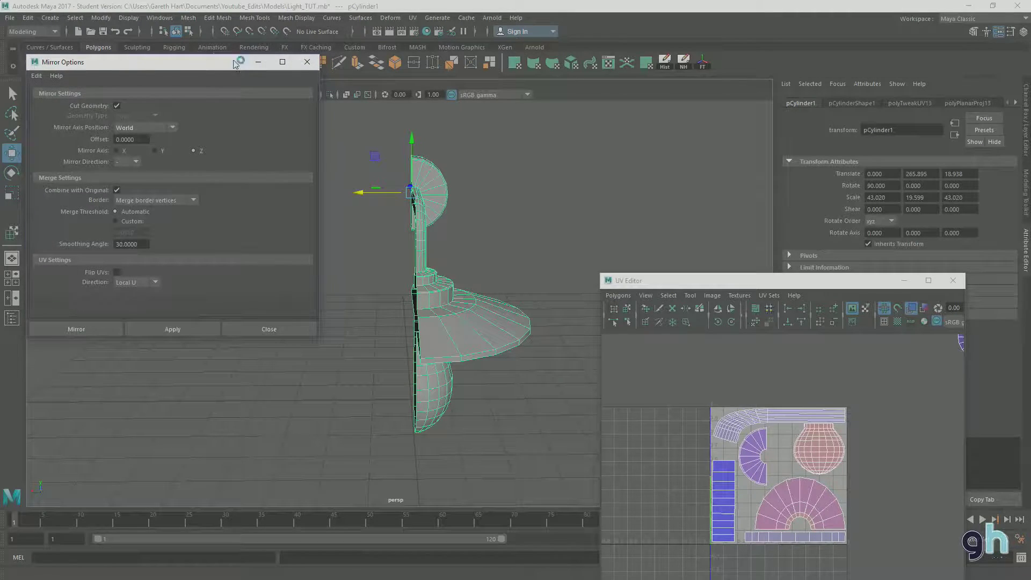
pyautogui.moveTo(219, 65); pyautogui.dragTo(221, 39)
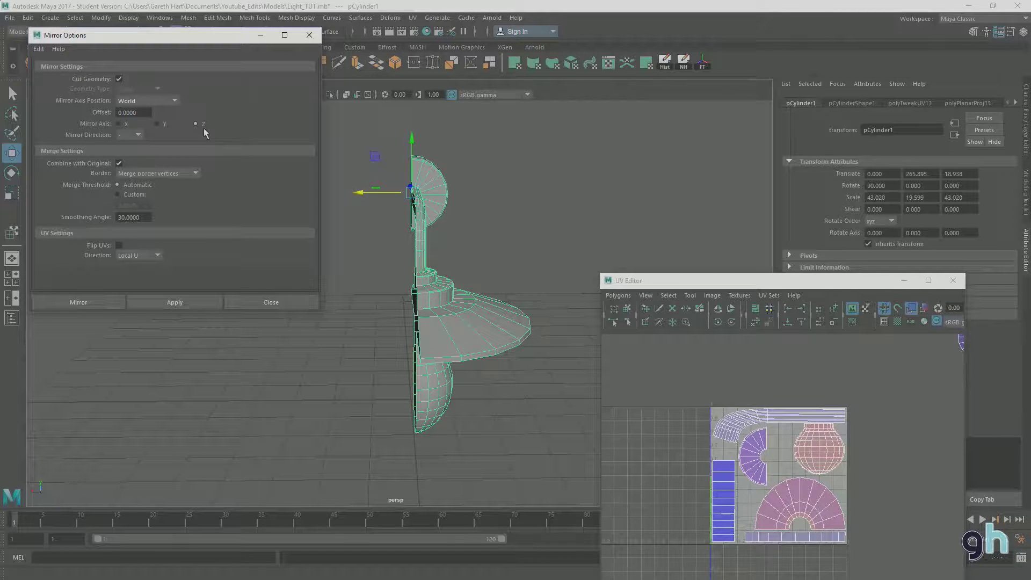
# Try mirroring the half lamp across the world X axis with border vertices merged, inspect the result and undo it
pyautogui.keyDown('alt'); pyautogui.moveTo(324, 350); pyautogui.dragTo(363, 375); pyautogui.keyUp('alt')
pyautogui.click(120, 124)
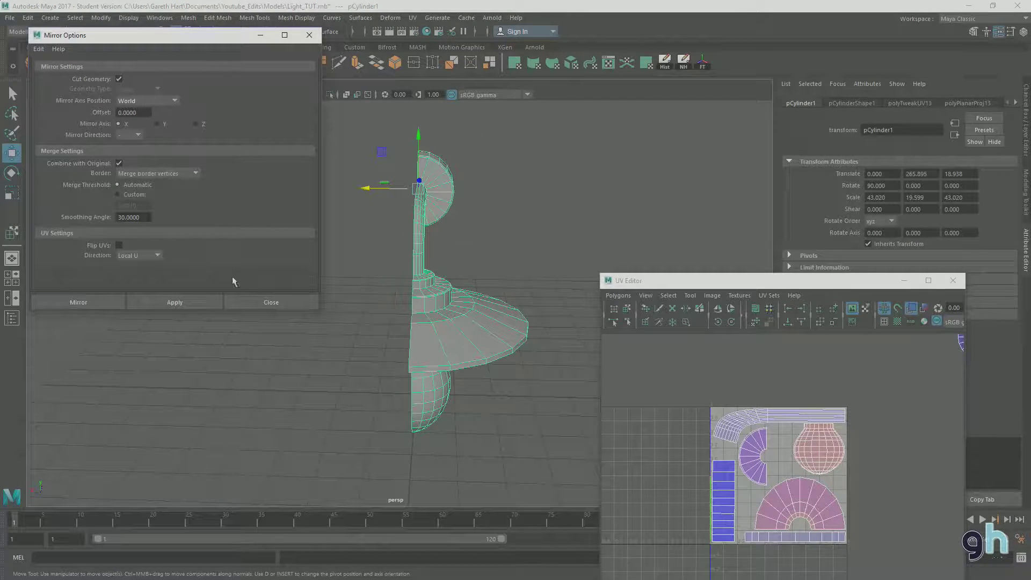
pyautogui.click(191, 299)
pyautogui.click(185, 304)
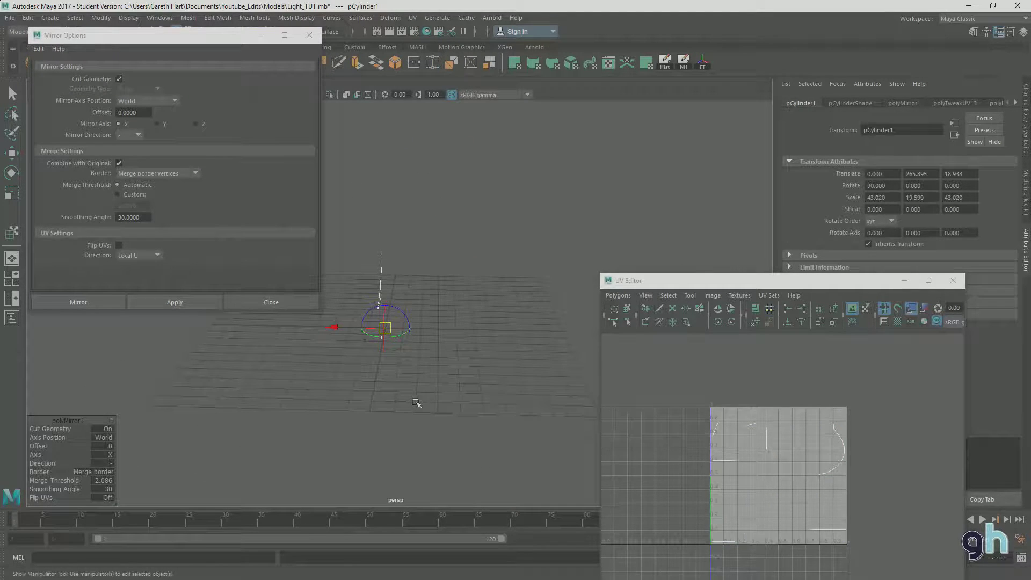
pyautogui.press('t')
pyautogui.press('f')
pyautogui.keyDown('alt'); pyautogui.moveTo(468, 394); pyautogui.dragTo(407, 387); pyautogui.keyUp('alt')
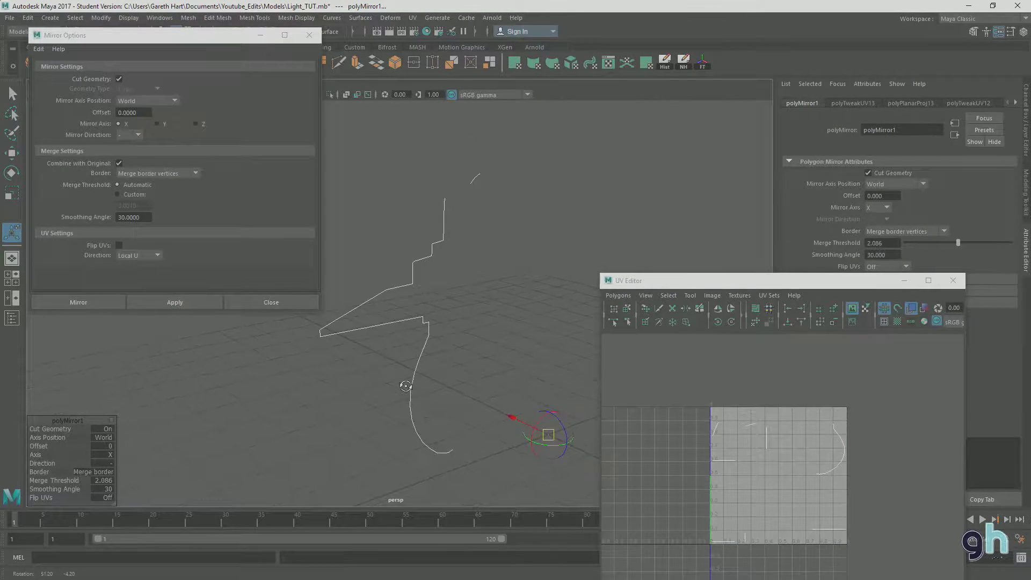
pyautogui.hotkey('ctrl', 'z')
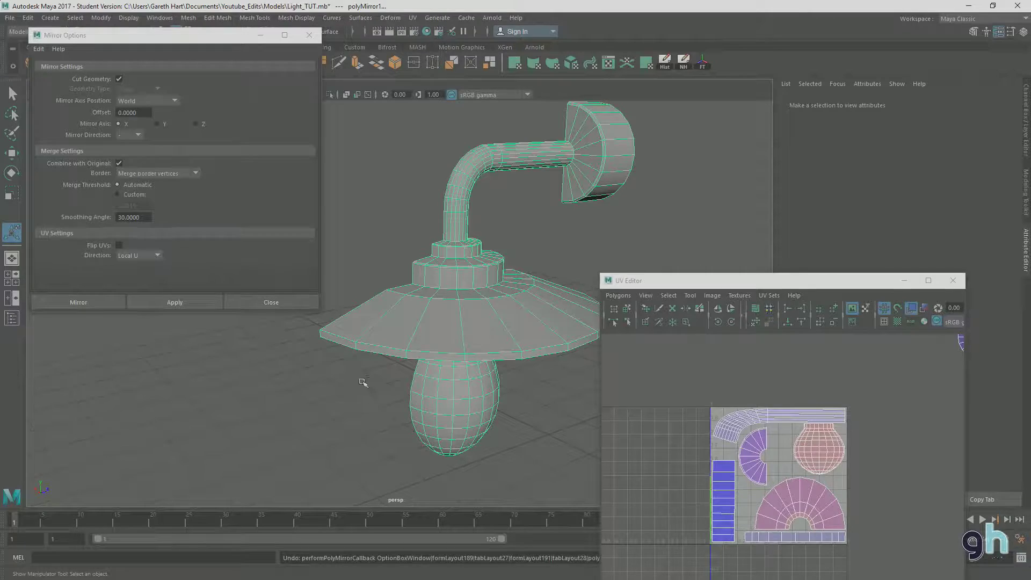
# Try mirroring the half lamp across the world Z axis and undo the mirror
pyautogui.keyDown('alt'); pyautogui.moveTo(480, 381); pyautogui.dragTo(427, 216); pyautogui.keyUp('alt')
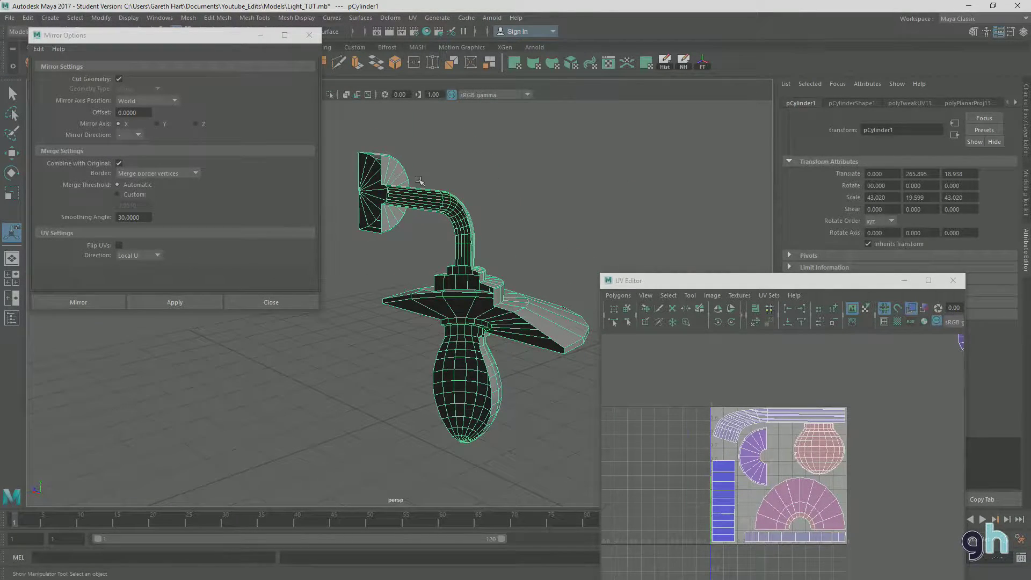
pyautogui.click(422, 218)
pyautogui.click(419, 200)
pyautogui.click(456, 257)
pyautogui.press('w')
pyautogui.keyDown('alt'); pyautogui.moveTo(455, 256); pyautogui.dragTo(400, 258); pyautogui.keyUp('alt')
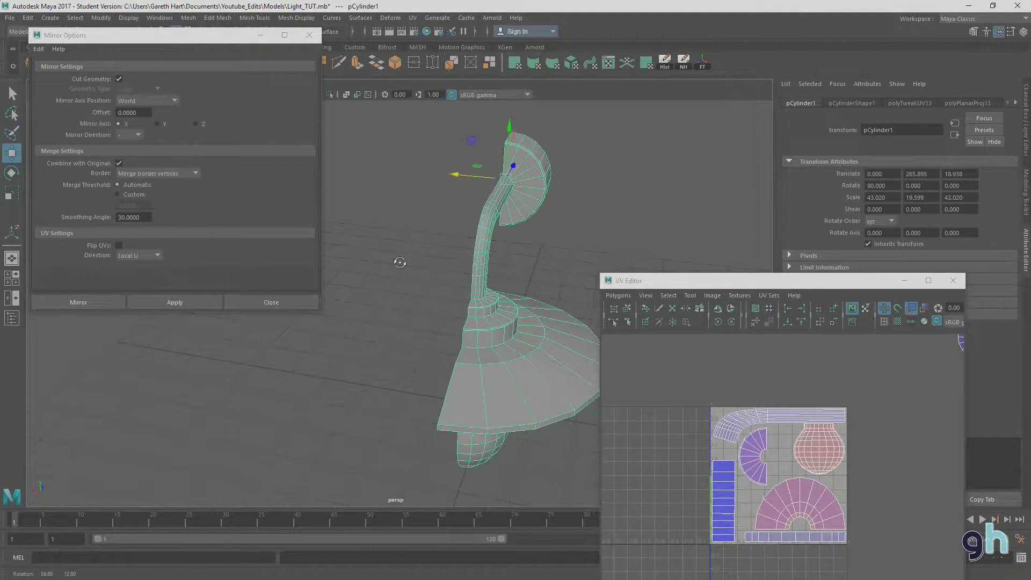
pyautogui.click(196, 124)
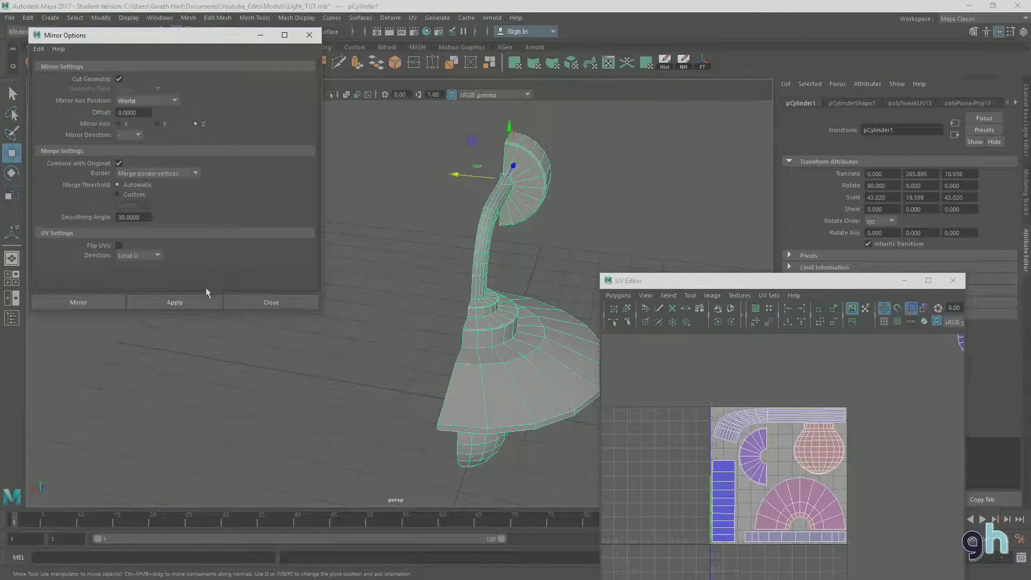
pyautogui.click(207, 302)
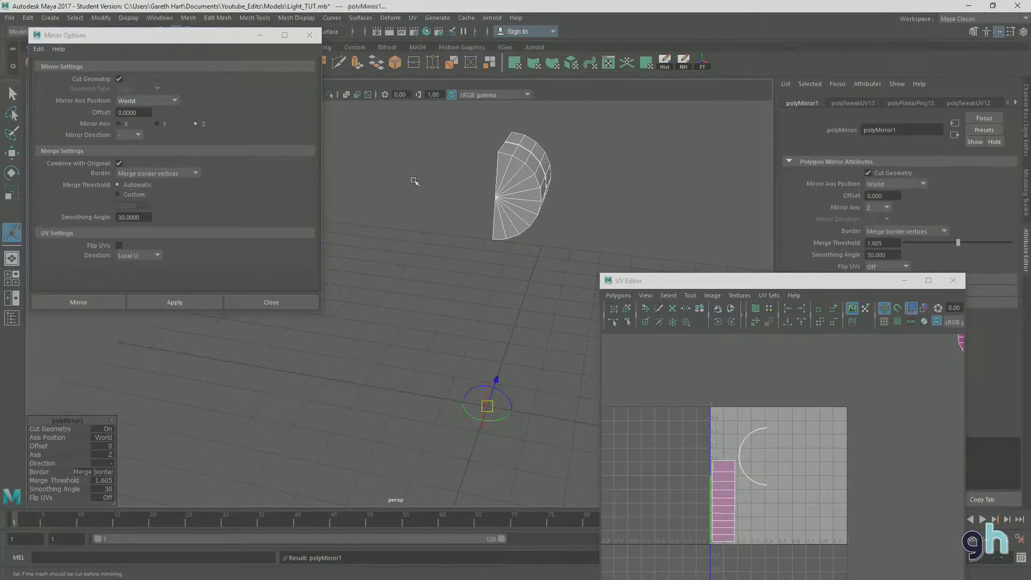
pyautogui.click(414, 180)
pyautogui.hotkey('ctrl', 'z')
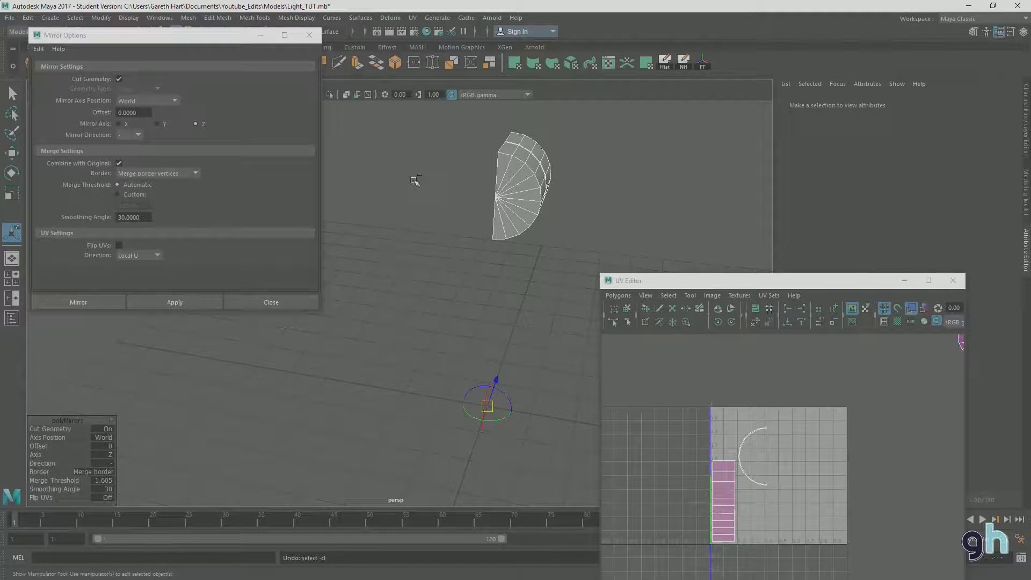
pyautogui.hotkey('ctrl', 'z')
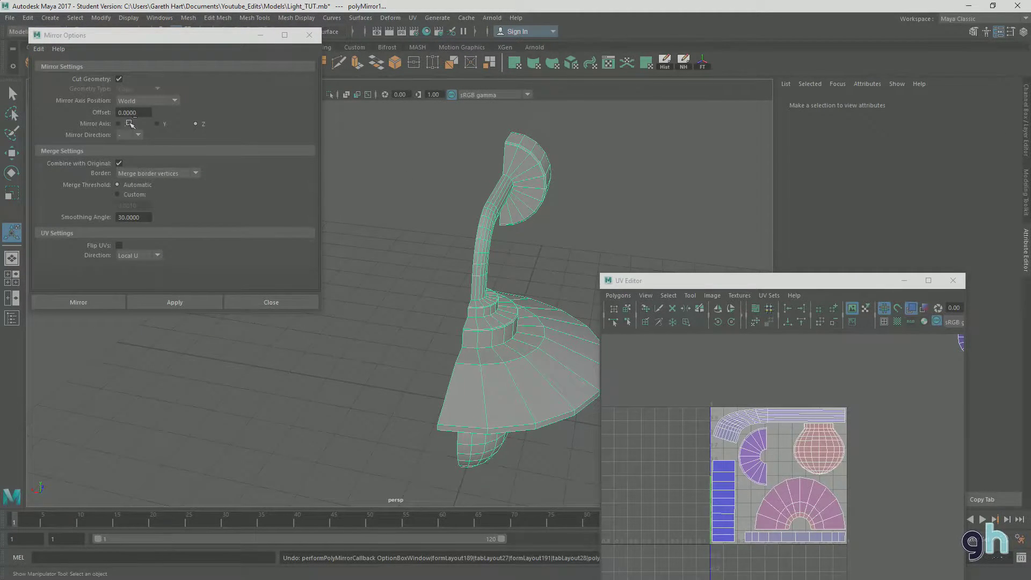
# Try mirroring the half lamp across the world Y axis, inspect the copy and undo it
pyautogui.click(157, 123)
pyautogui.click(198, 307)
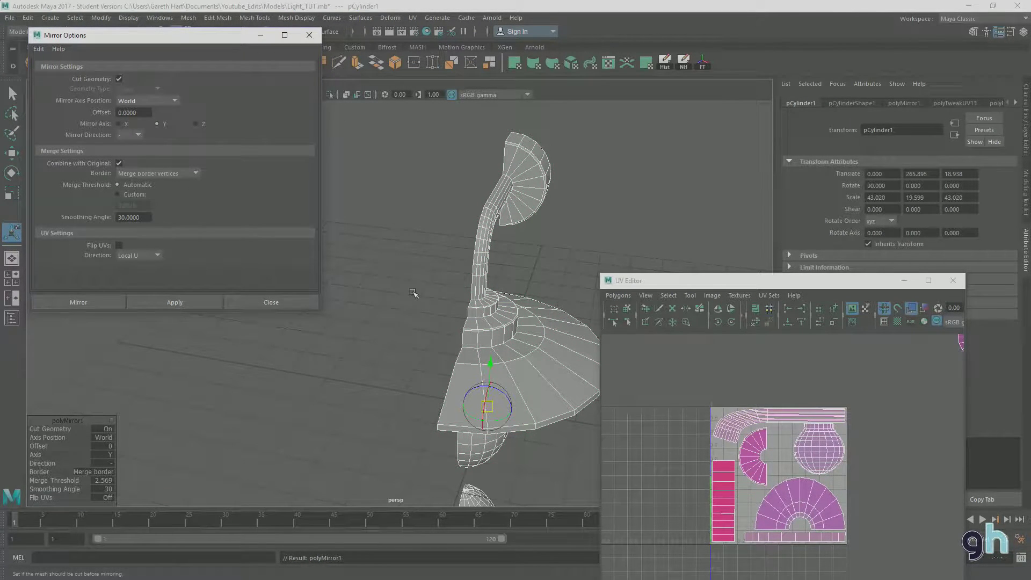
pyautogui.keyDown('alt'); pyautogui.moveTo(412, 293); pyautogui.dragTo(393, 188, button='middle'); pyautogui.keyUp('alt')
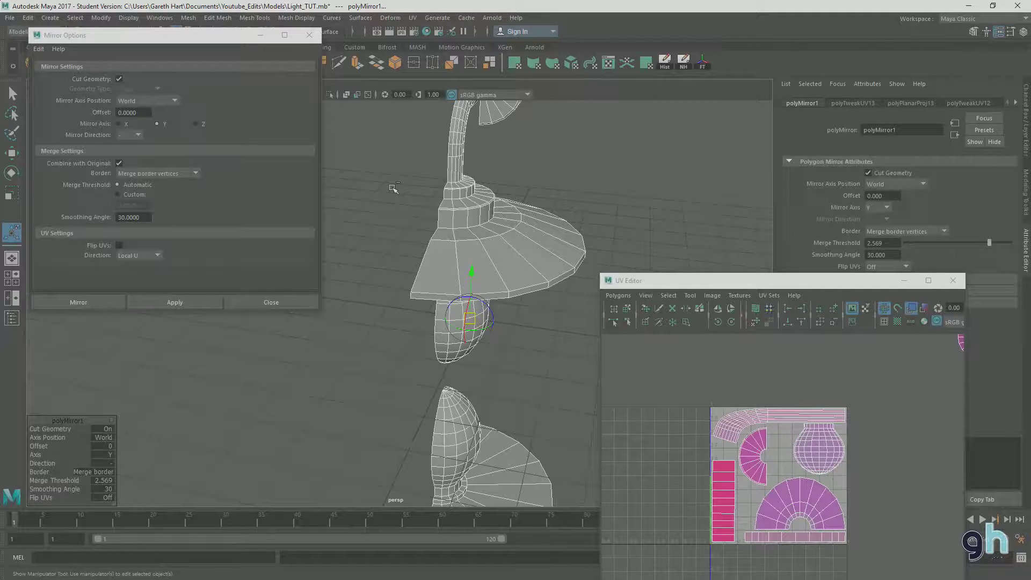
pyautogui.hotkey('ctrl', 'z')
pyautogui.keyDown('alt'); pyautogui.moveTo(413, 187); pyautogui.dragTo(393, 296, button='middle'); pyautogui.keyUp('alt')
pyautogui.press('w')
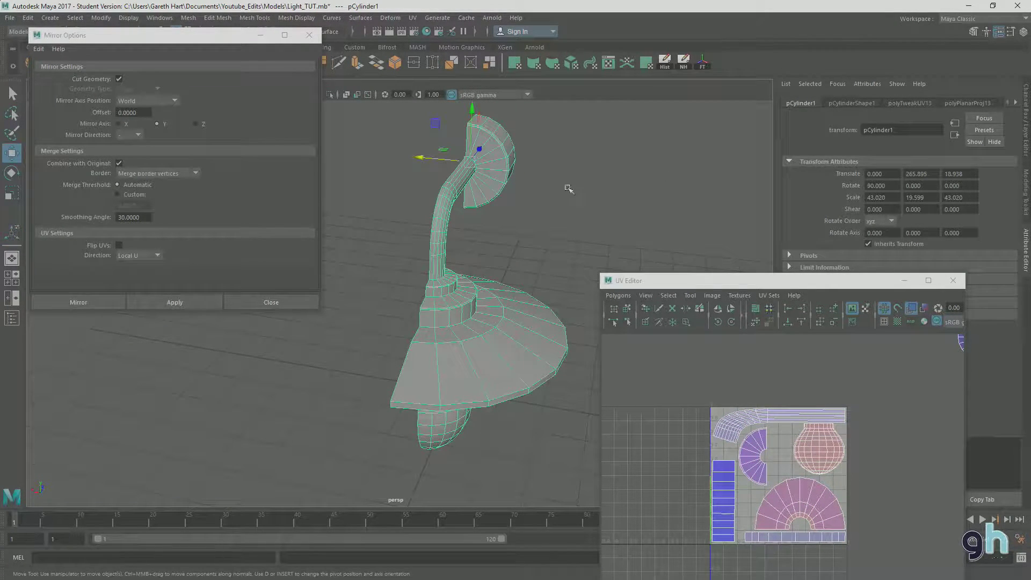
# Set the half lamp's Translate Y and Translate Z to 0
pyautogui.keyDown('alt'); pyautogui.moveTo(617, 184); pyautogui.dragTo(603, 199, button='middle'); pyautogui.keyUp('alt')
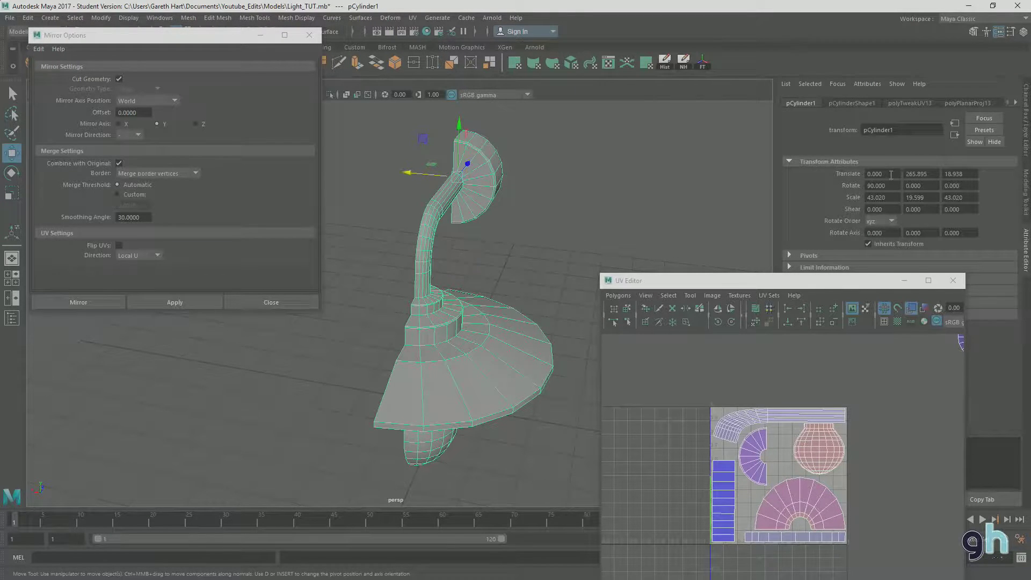
pyautogui.write('0')
pyautogui.press('Tab')
pyautogui.write('0')
pyautogui.press('Return')
# Try mirroring the half lamp, placed at the origin, across the world X axis, inspect the result and undo it
pyautogui.keyDown('alt'); pyautogui.moveTo(493, 380); pyautogui.dragTo(457, 309); pyautogui.keyUp('alt')
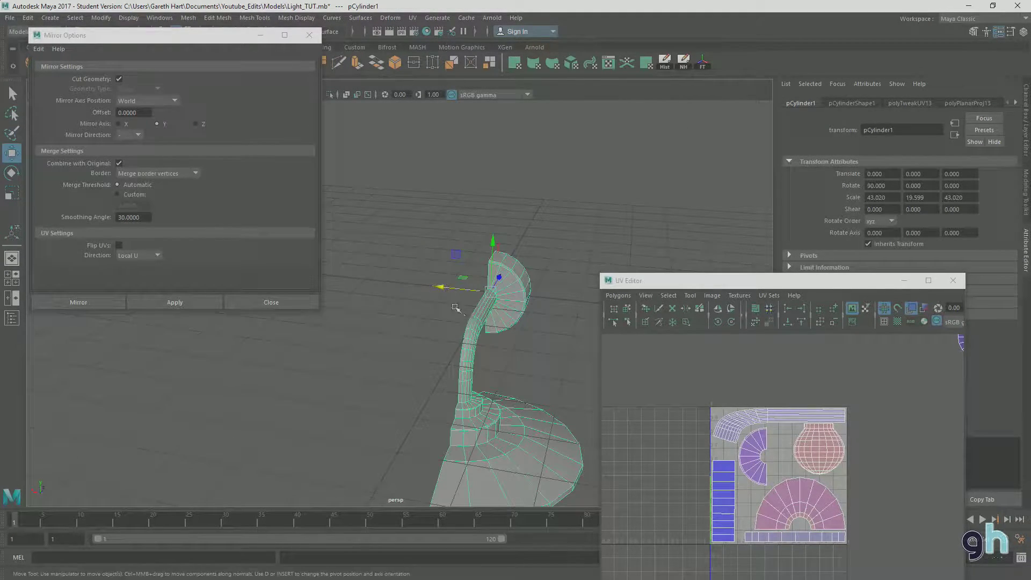
pyautogui.click(118, 123)
pyautogui.click(198, 303)
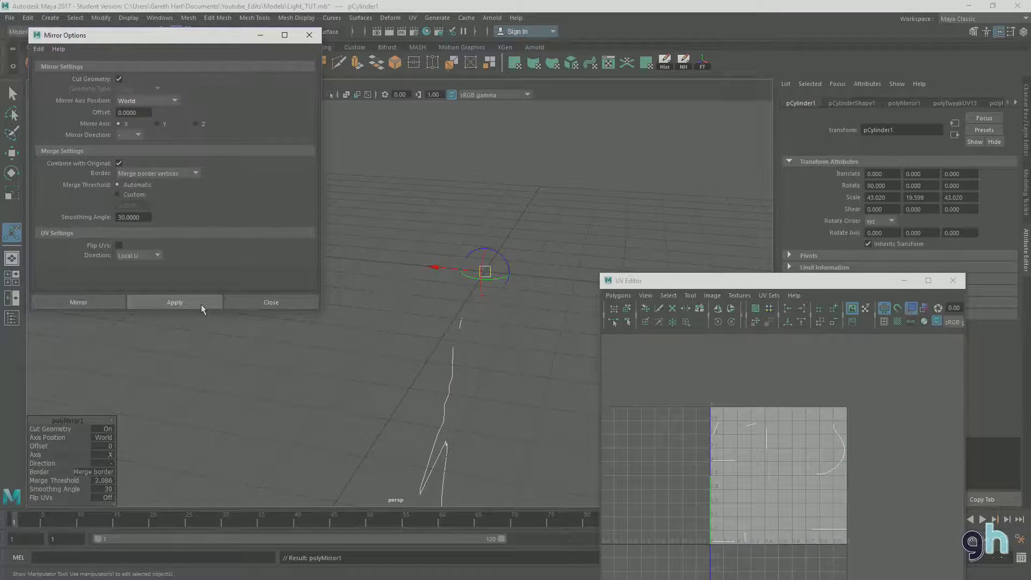
pyautogui.keyDown('alt'); pyautogui.moveTo(460, 304); pyautogui.dragTo(465, 341, button='middle'); pyautogui.keyUp('alt')
pyautogui.scroll(5, 464, 341)
pyautogui.scroll(-5, 567, 355)
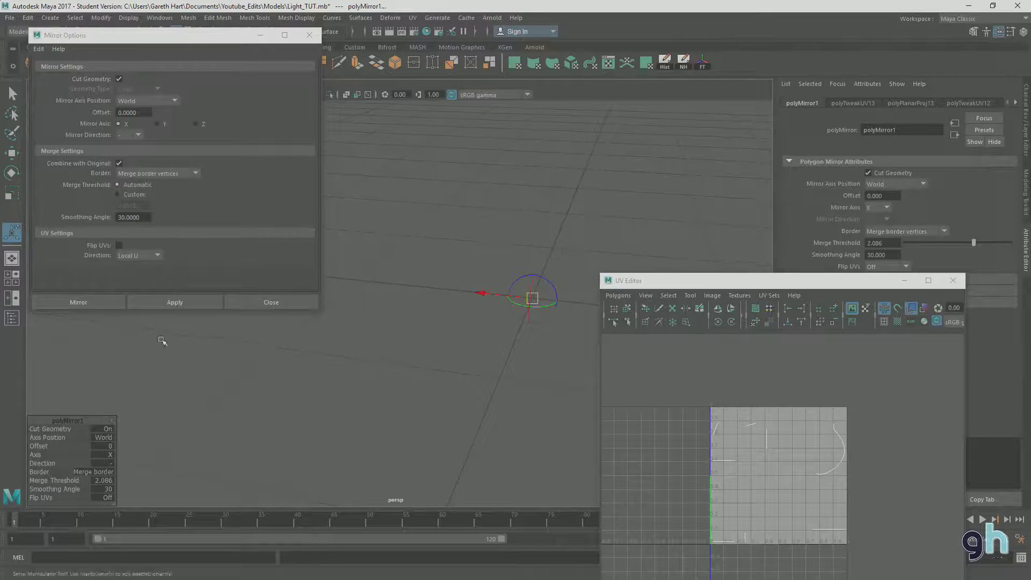
pyautogui.keyDown('alt'); pyautogui.moveTo(431, 357); pyautogui.dragTo(483, 317); pyautogui.keyUp('alt')
pyautogui.click(472, 319)
pyautogui.press('w')
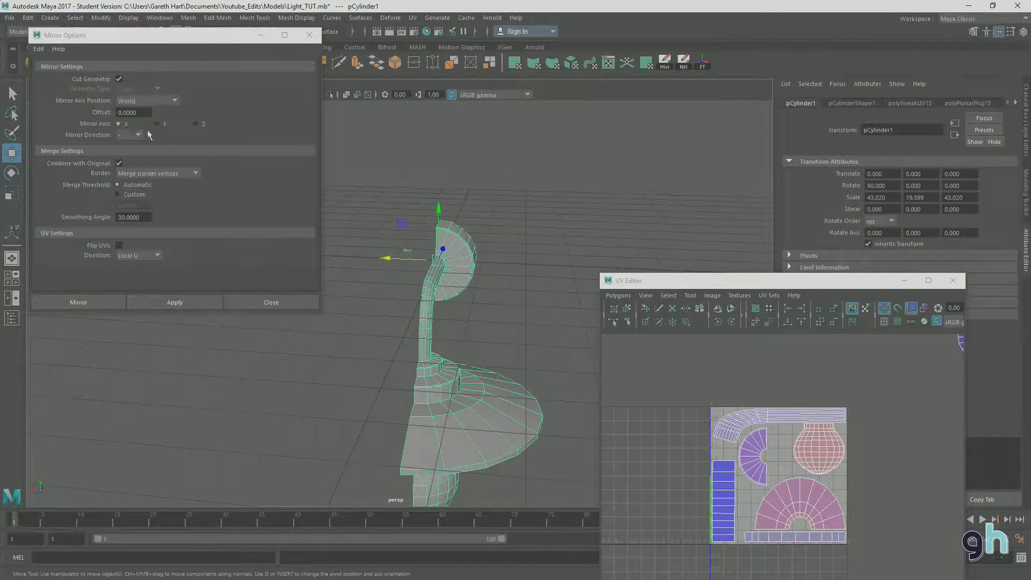
# Try mirroring the half lamp, placed at the origin, across the world Z axis and undo back to the original half
pyautogui.click(195, 124)
pyautogui.click(187, 304)
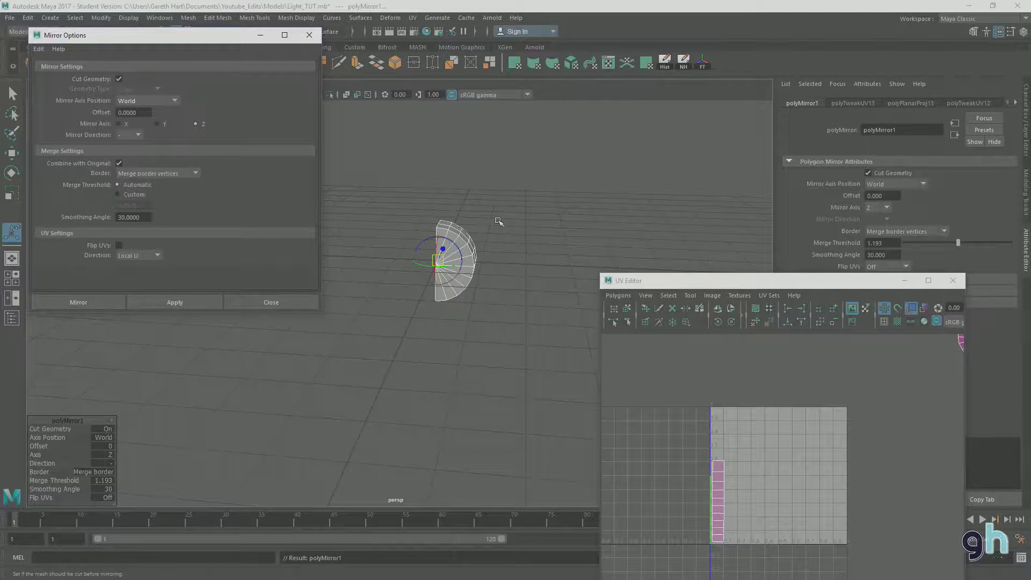
pyautogui.click(536, 218)
pyautogui.moveTo(457, 244); pyautogui.dragTo(505, 231, button='right')
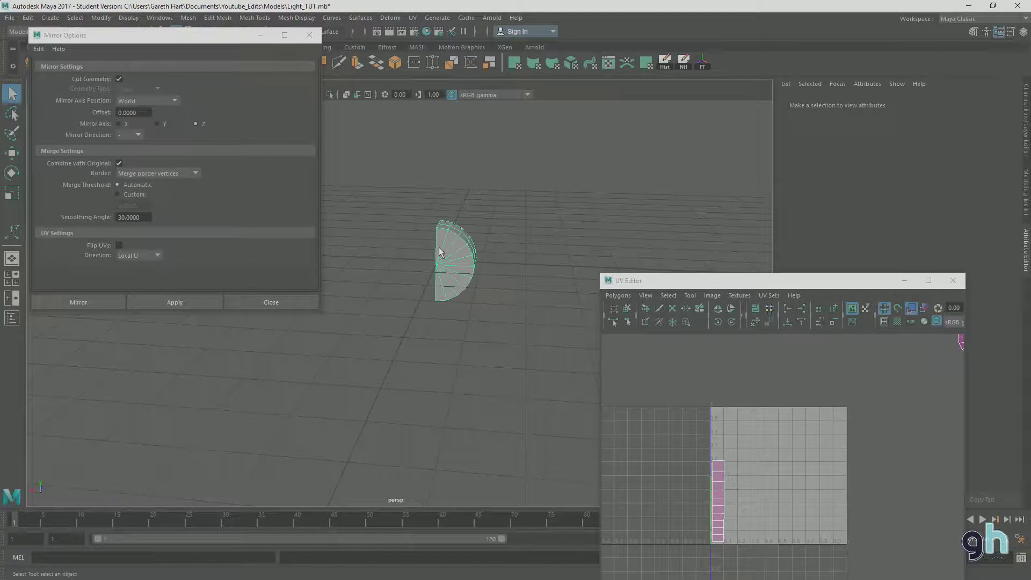
pyautogui.hotkey('ctrl', 'z')
pyautogui.hotkey('ctrl', 'z')
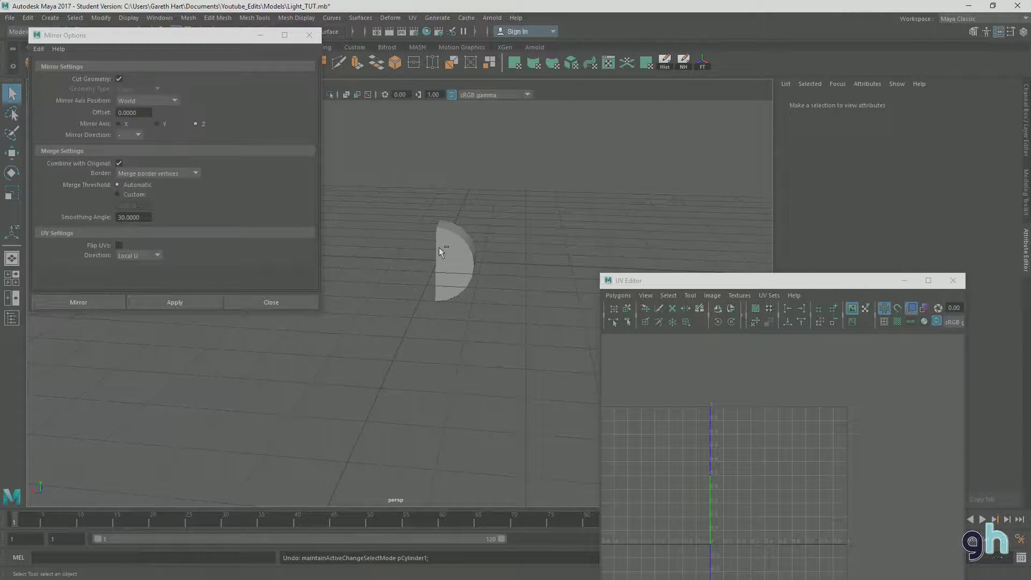
pyautogui.hotkey('ctrl', 'z')
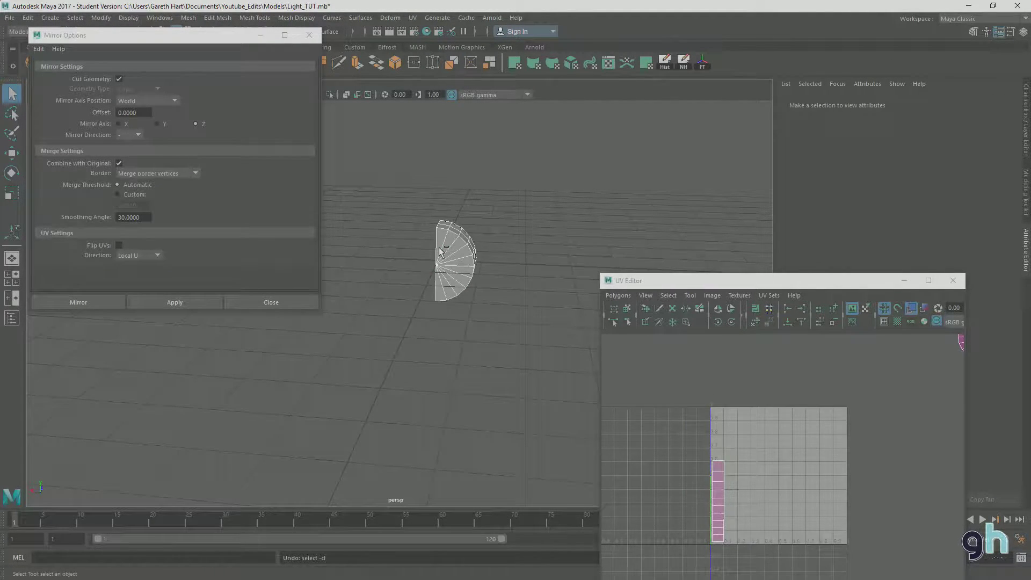
pyautogui.hotkey('ctrl', 'z')
pyautogui.hotkey('ctrl', 'z')
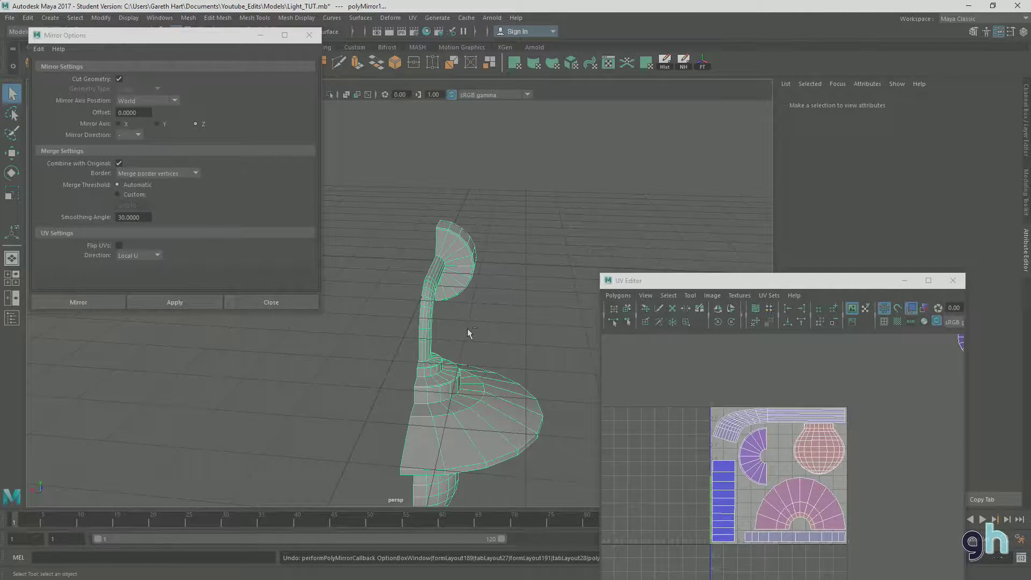
# Try mirroring the half lamp across the X axis with the mirror axis position set to Object
pyautogui.keyDown('alt'); pyautogui.moveTo(471, 340); pyautogui.dragTo(547, 352); pyautogui.keyUp('alt')
pyautogui.press('w')
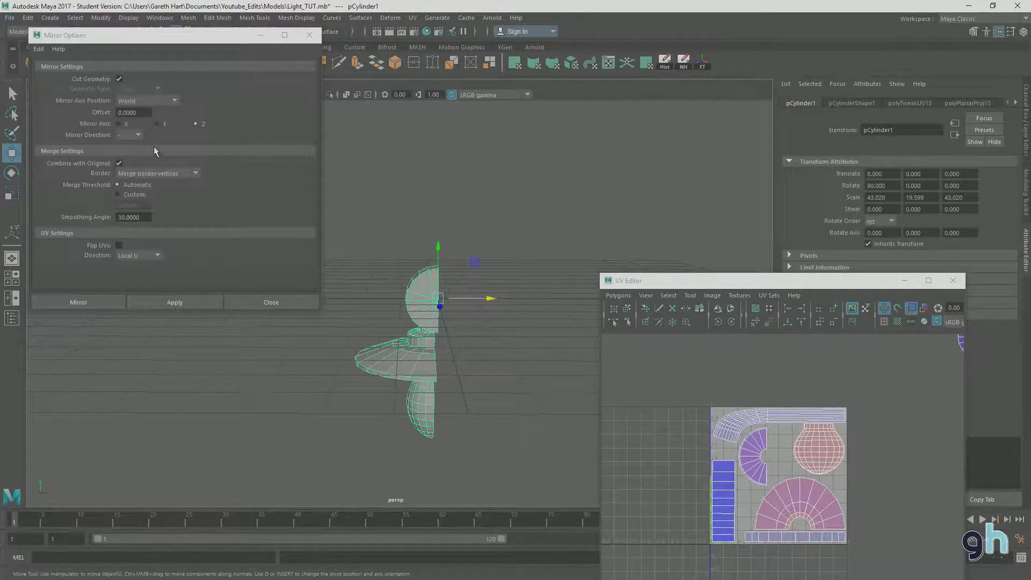
pyautogui.click(120, 125)
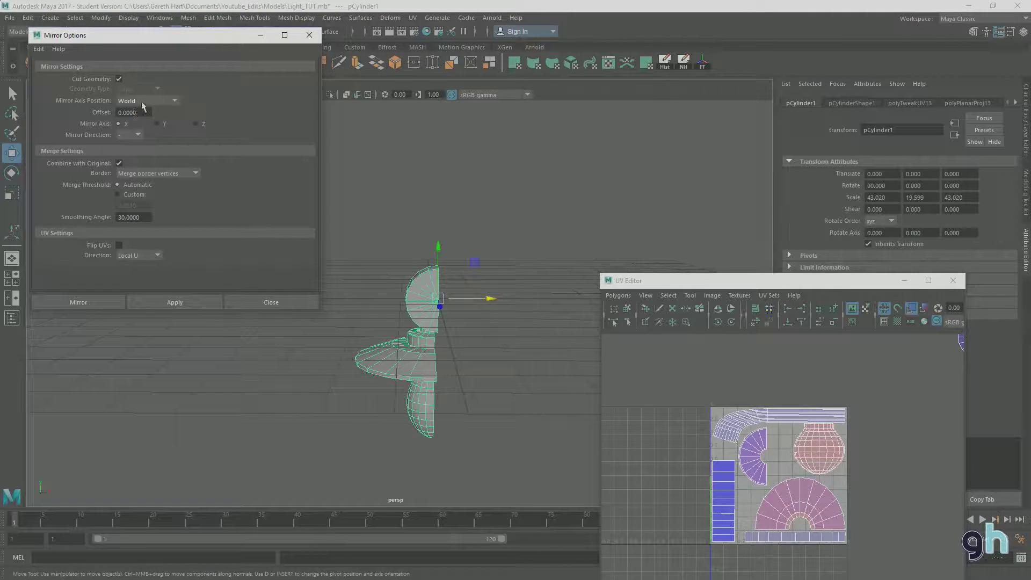
pyautogui.click(147, 101)
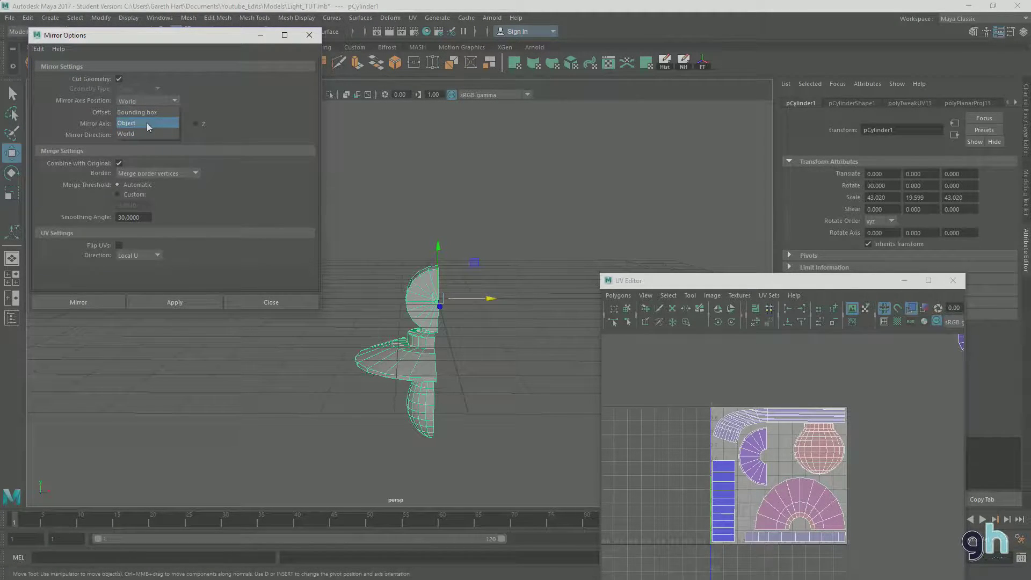
pyautogui.click(146, 122)
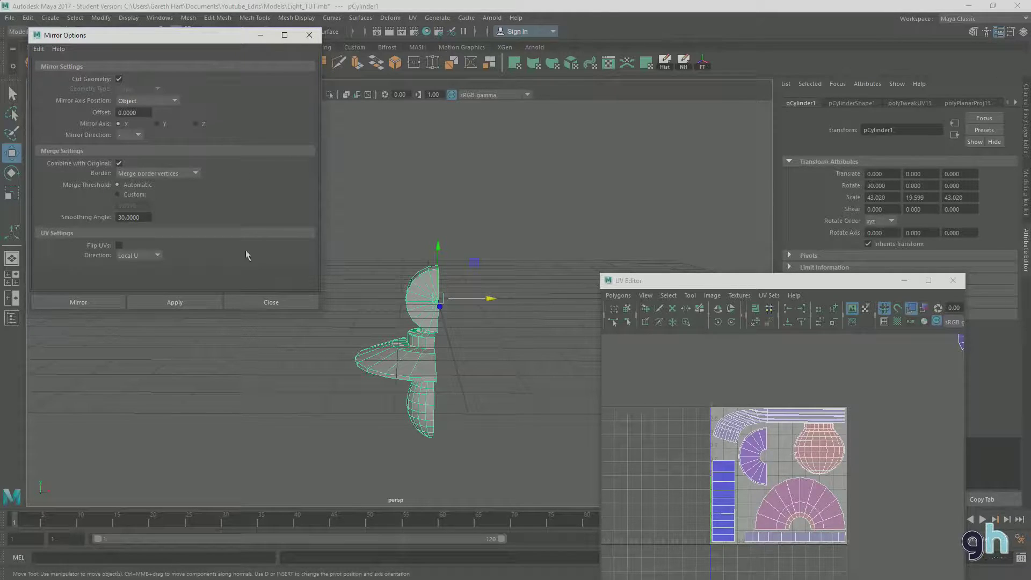
pyautogui.click(196, 299)
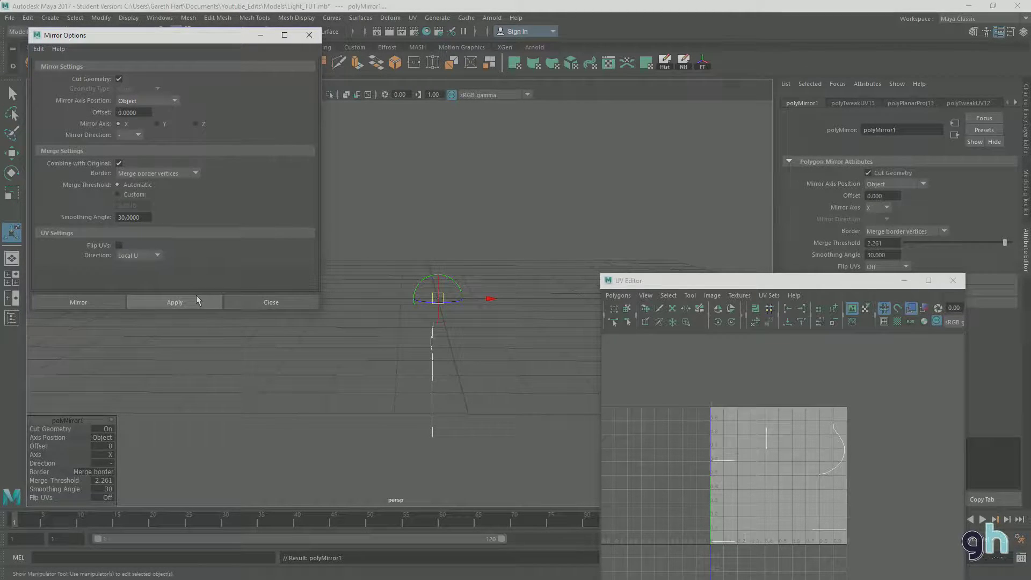
# Look through the border merging options, inspect the object-axis mirror from another angle and undo it
pyautogui.click(177, 173)
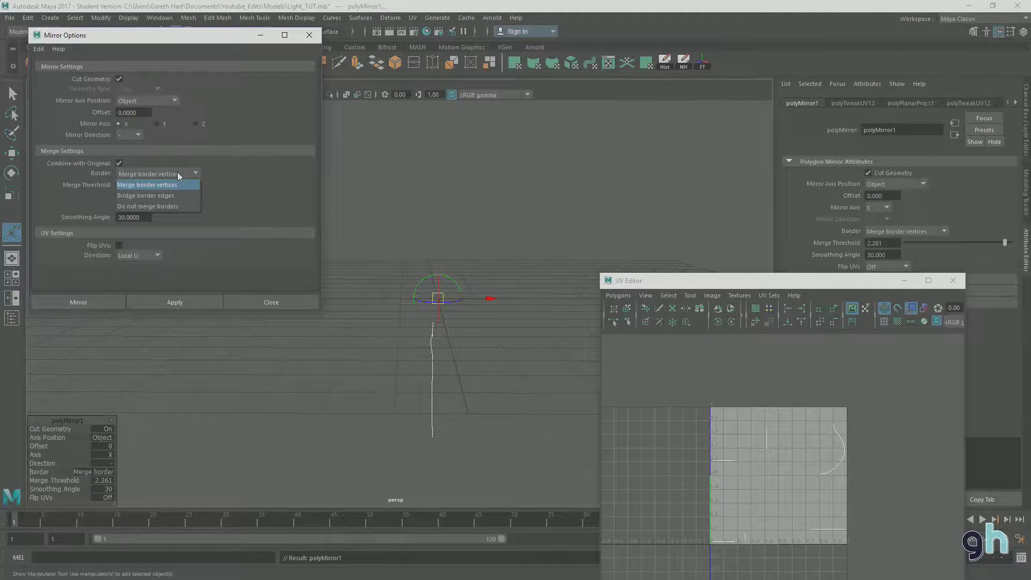
pyautogui.click(178, 173)
pyautogui.click(178, 173)
pyautogui.click(177, 172)
pyautogui.click(177, 173)
pyautogui.click(177, 172)
pyautogui.keyDown('alt'); pyautogui.moveTo(464, 271); pyautogui.dragTo(487, 342); pyautogui.keyUp('alt')
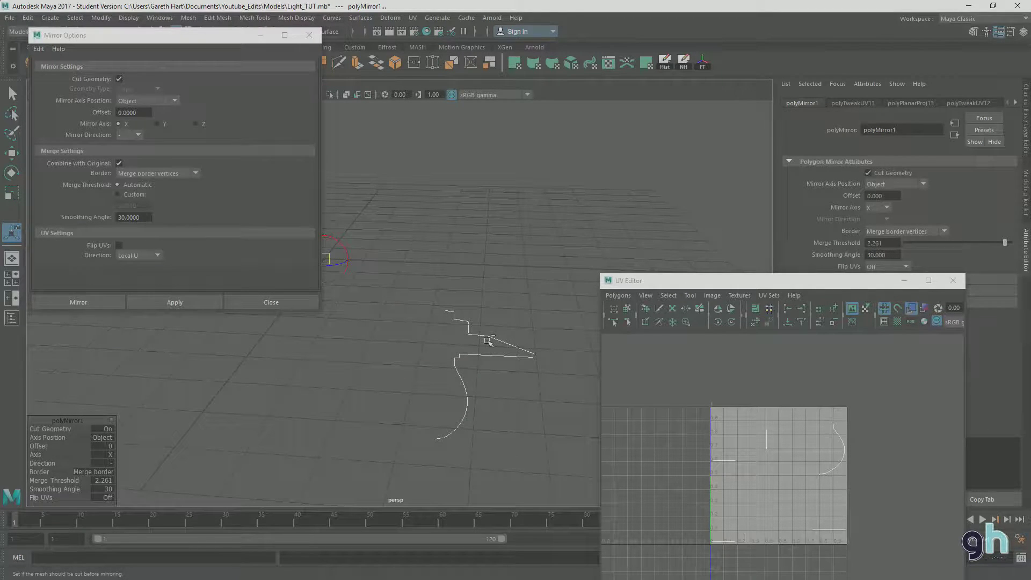
pyautogui.hotkey('ctrl', 'z')
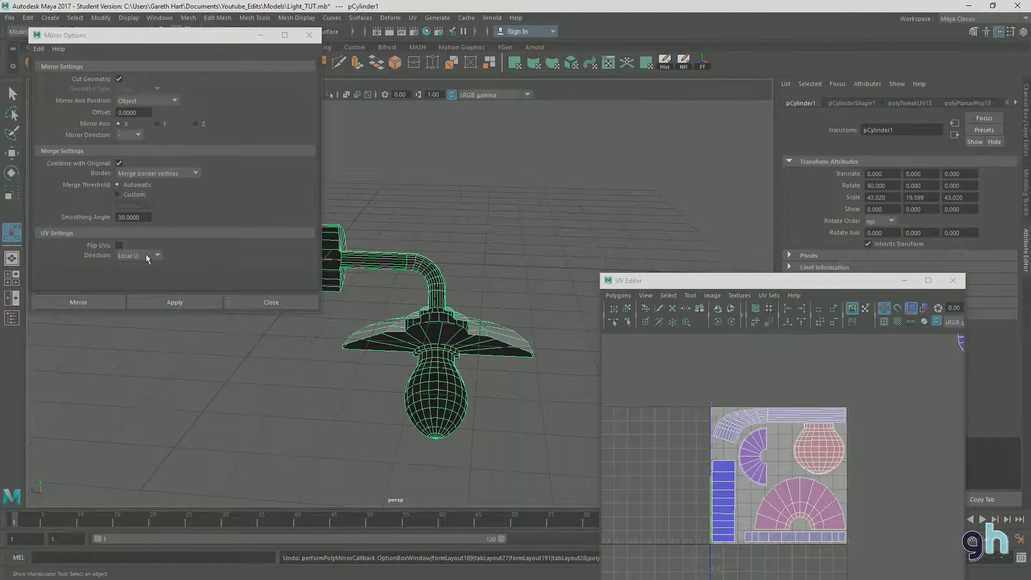
# Set the mirror axis position to World and move the UV Editor window higher, keeping the half lamp in view
pyautogui.click(137, 135)
pyautogui.click(138, 137)
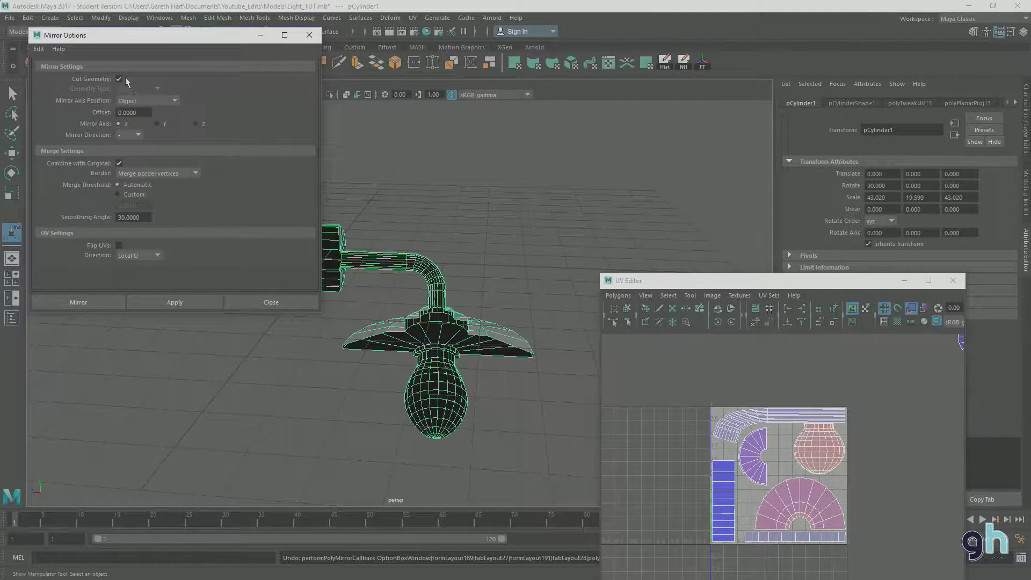
pyautogui.click(170, 102)
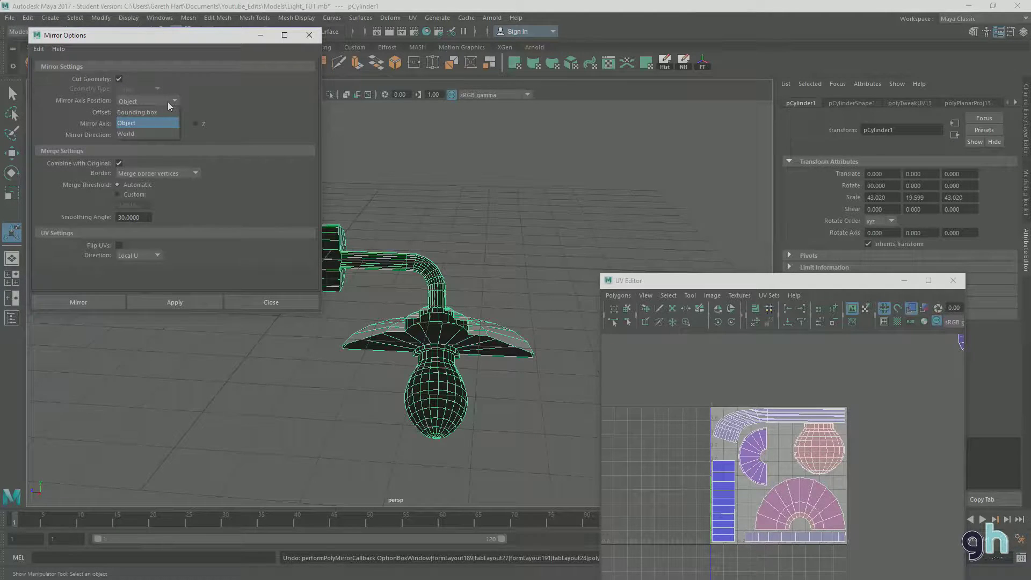
pyautogui.click(129, 133)
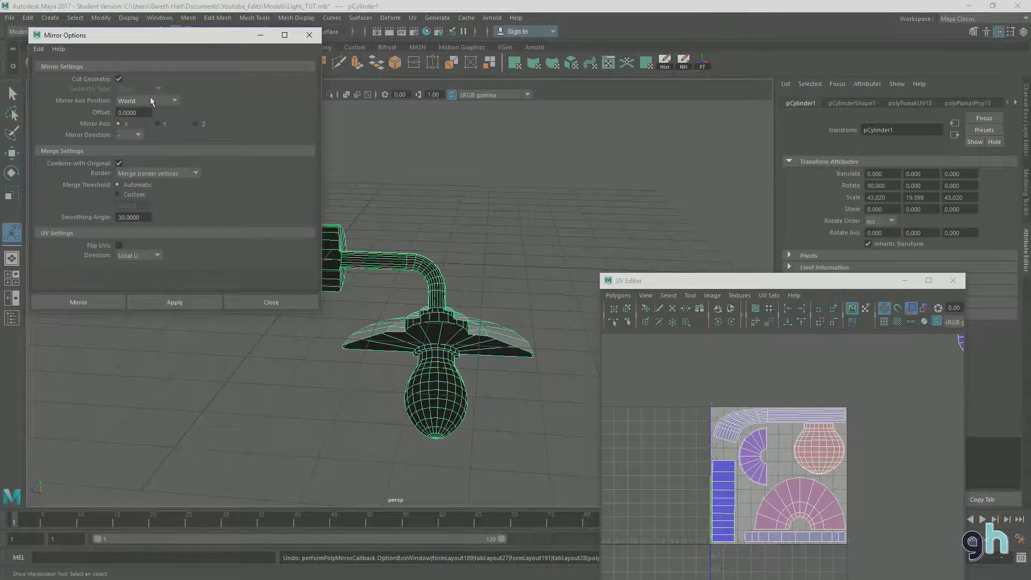
pyautogui.keyDown('alt'); pyautogui.moveTo(501, 294); pyautogui.dragTo(475, 282); pyautogui.keyUp('alt')
pyautogui.moveTo(651, 287); pyautogui.dragTo(658, 173)
pyautogui.press('w')
pyautogui.keyDown('alt'); pyautogui.moveTo(491, 242); pyautogui.dragTo(455, 258); pyautogui.keyUp('alt')
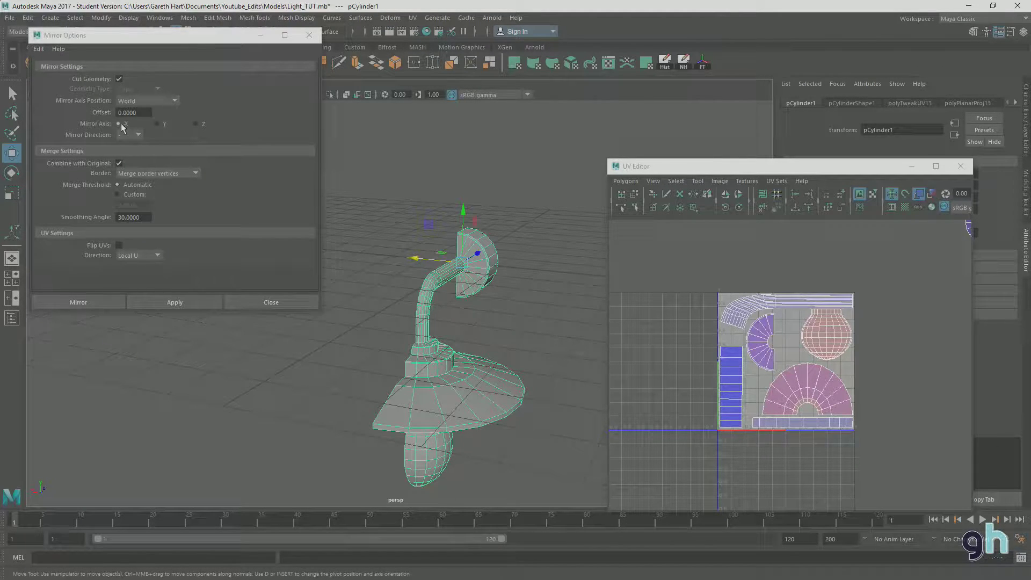
# Mirror the half lamp across the world X axis in the + direction with border vertices merged, and select the complete lamp
pyautogui.click(135, 135)
pyautogui.click(135, 156)
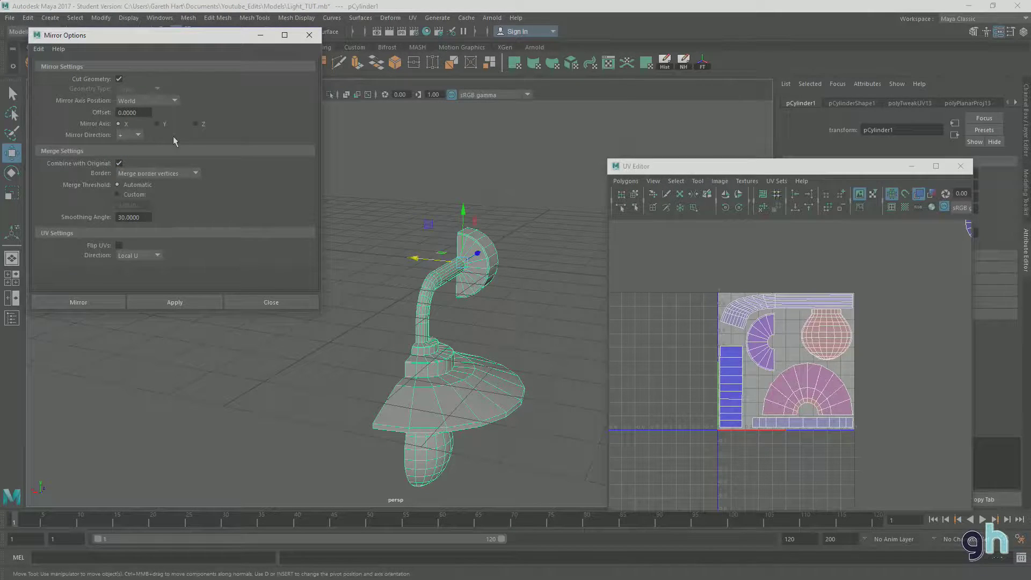
pyautogui.click(91, 305)
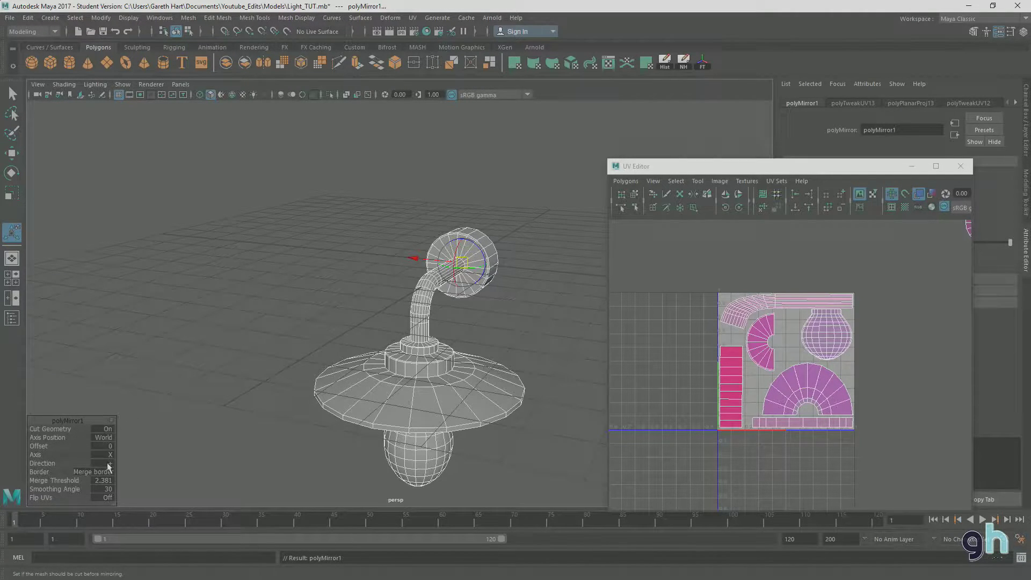
pyautogui.keyDown('alt'); pyautogui.moveTo(322, 341); pyautogui.dragTo(488, 194); pyautogui.keyUp('alt')
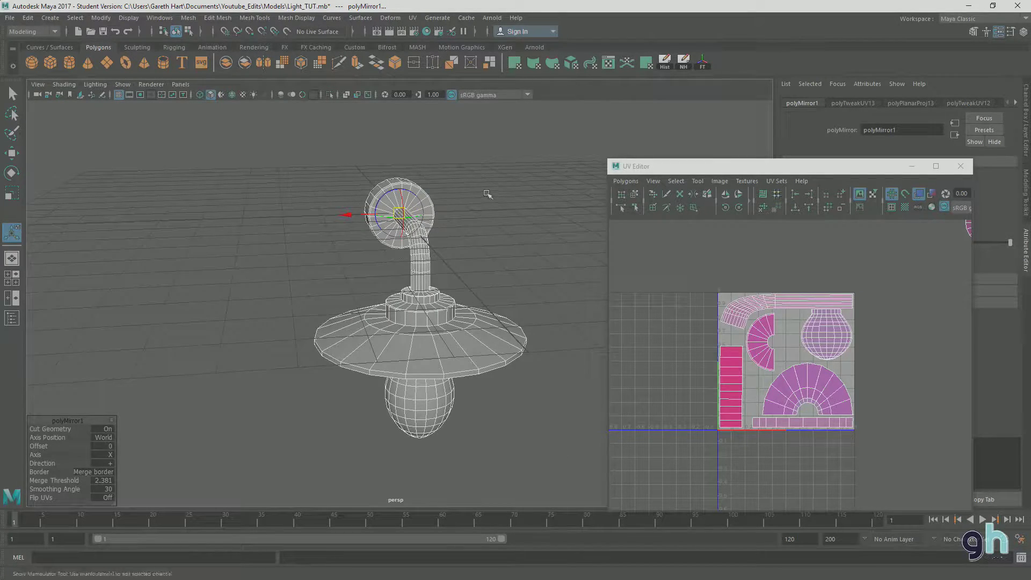
pyautogui.click(488, 194)
pyautogui.keyDown('alt'); pyautogui.moveTo(487, 194); pyautogui.dragTo(474, 230, button='middle'); pyautogui.keyUp('alt')
pyautogui.click(398, 235)
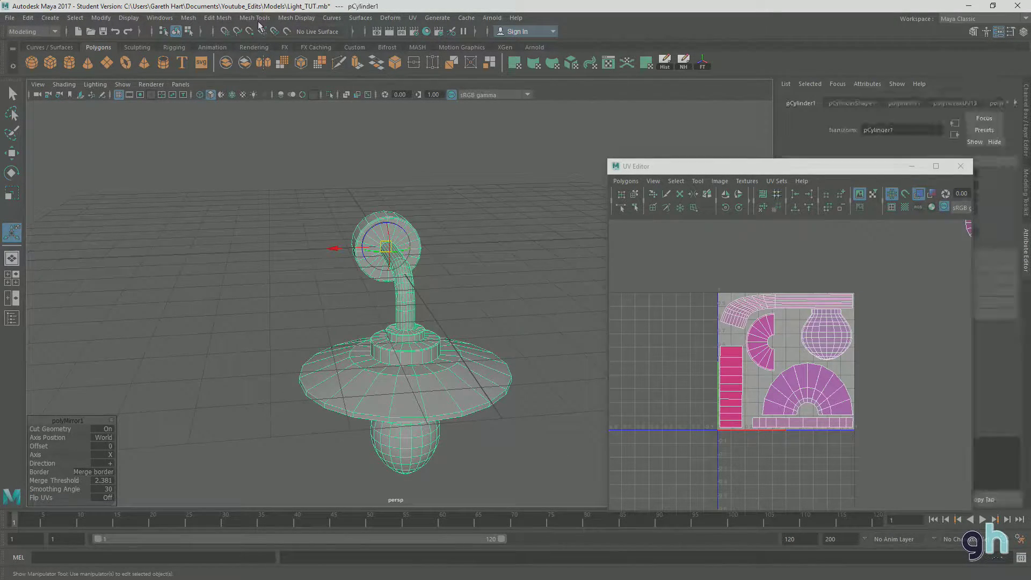
# Review the Mirror options used for the lamp, including axis position, direction and border merging, and close them without applying
pyautogui.click(225, 19)
pyautogui.moveTo(188, 17)
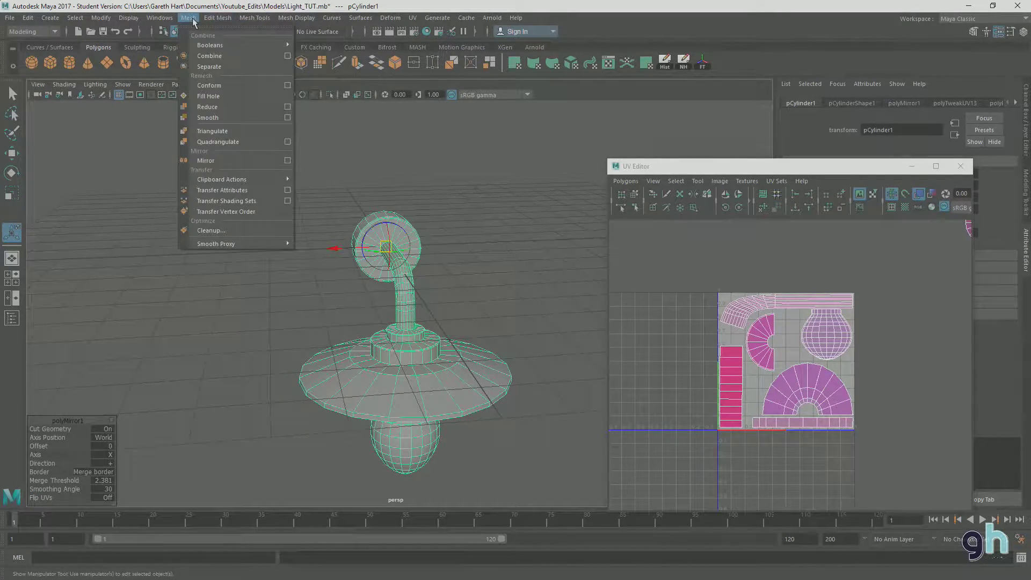
pyautogui.click(290, 161)
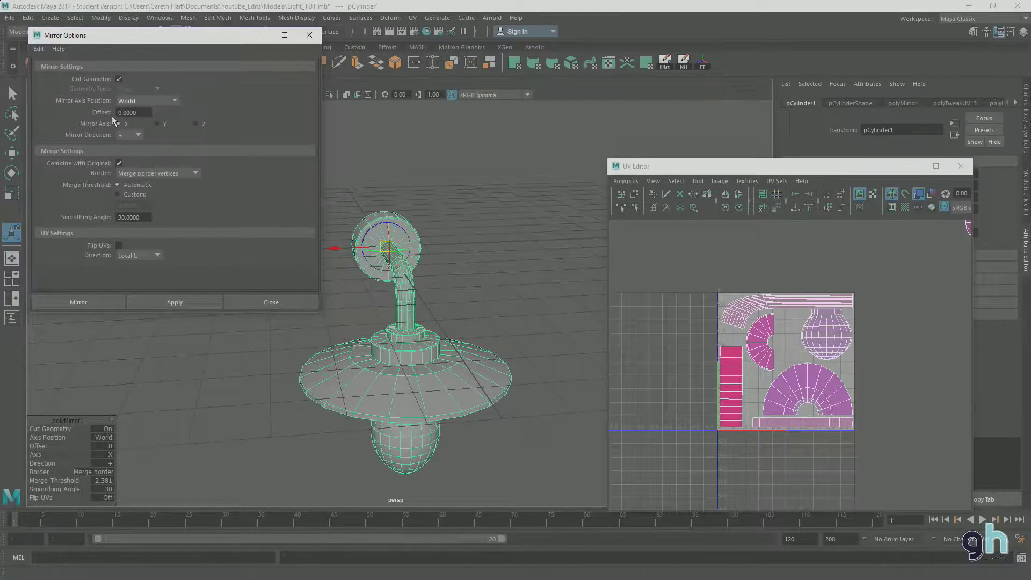
pyautogui.click(271, 302)
# Reselect the complete lamp with the Move tool active and view it from the front
pyautogui.keyDown('alt'); pyautogui.moveTo(368, 311); pyautogui.dragTo(355, 306); pyautogui.keyUp('alt')
pyautogui.click(355, 303)
pyautogui.click(384, 268)
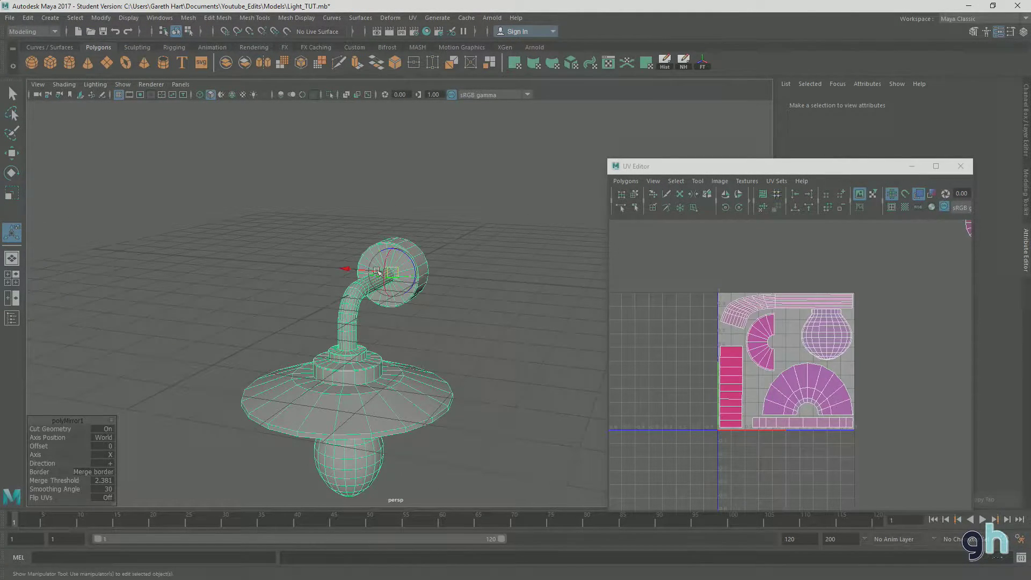
pyautogui.press('w')
pyautogui.keyDown('alt'); pyautogui.moveTo(467, 262); pyautogui.dragTo(419, 276); pyautogui.keyUp('alt')
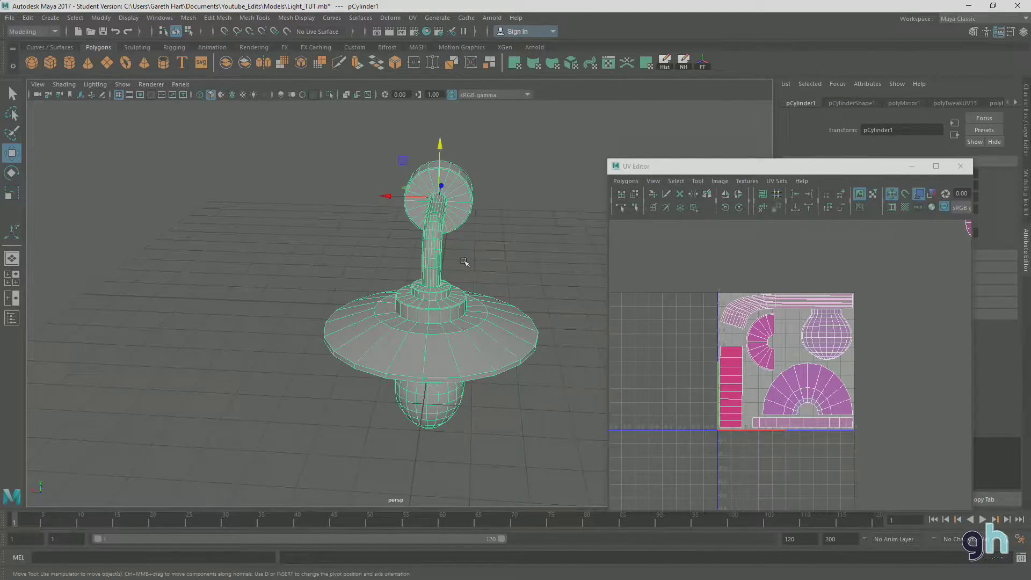
pyautogui.keyDown('alt'); pyautogui.moveTo(486, 279); pyautogui.dragTo(468, 246, button='middle'); pyautogui.keyUp('alt')
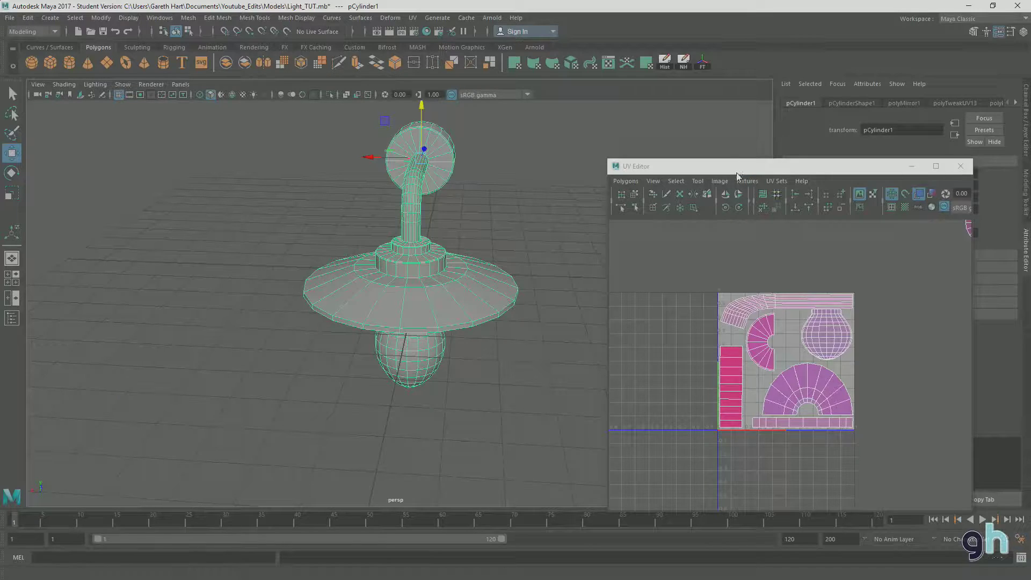
# Move the UV Editor window higher and frame the lamp's packed UV shells closely in it
pyautogui.moveTo(736, 165); pyautogui.dragTo(721, 105)
pyautogui.scroll(3, 757, 321)
pyautogui.keyDown('alt'); pyautogui.moveTo(757, 321); pyautogui.dragTo(773, 300, button='middle'); pyautogui.keyUp('alt')
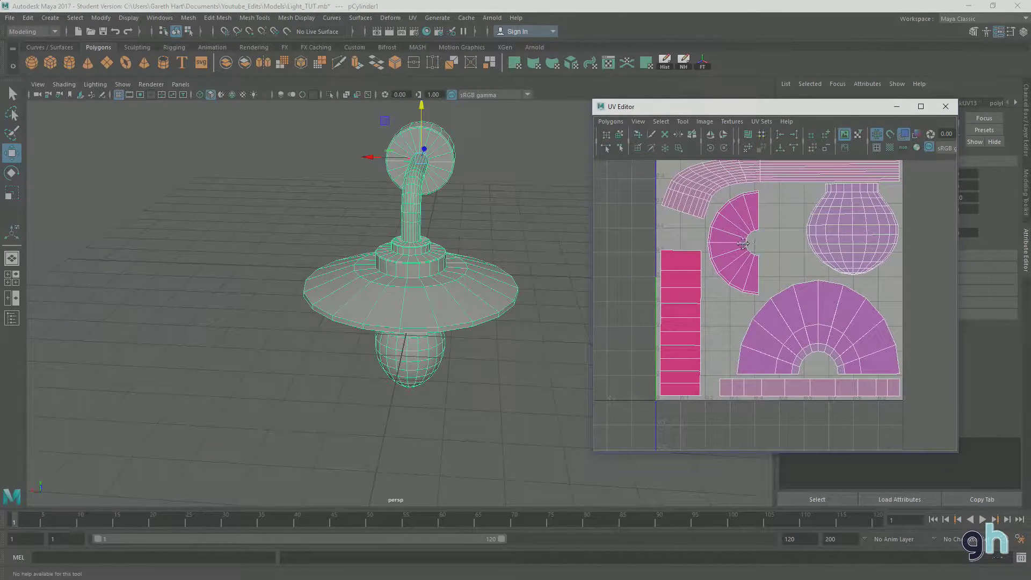
pyautogui.keyDown('alt'); pyautogui.moveTo(747, 239); pyautogui.dragTo(754, 257, button='middle'); pyautogui.keyUp('alt')
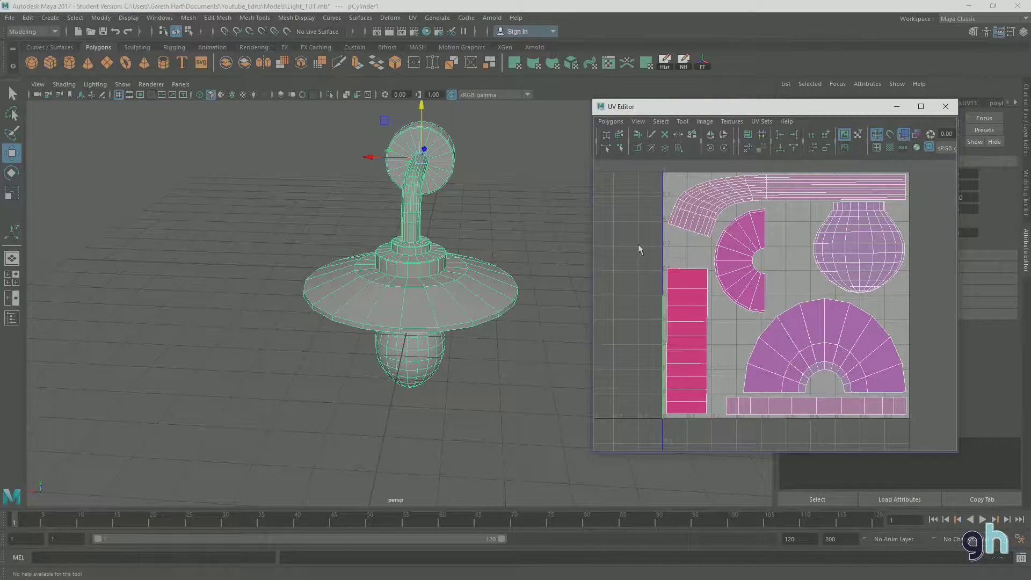
# Examine the mirrored lamp from above and from the side against its UV layout, and shift the UV Editor window closer to it
pyautogui.keyDown('alt'); pyautogui.moveTo(443, 242); pyautogui.dragTo(460, 327); pyautogui.keyUp('alt')
pyautogui.keyDown('alt'); pyautogui.moveTo(514, 257); pyautogui.dragTo(454, 210); pyautogui.keyUp('alt')
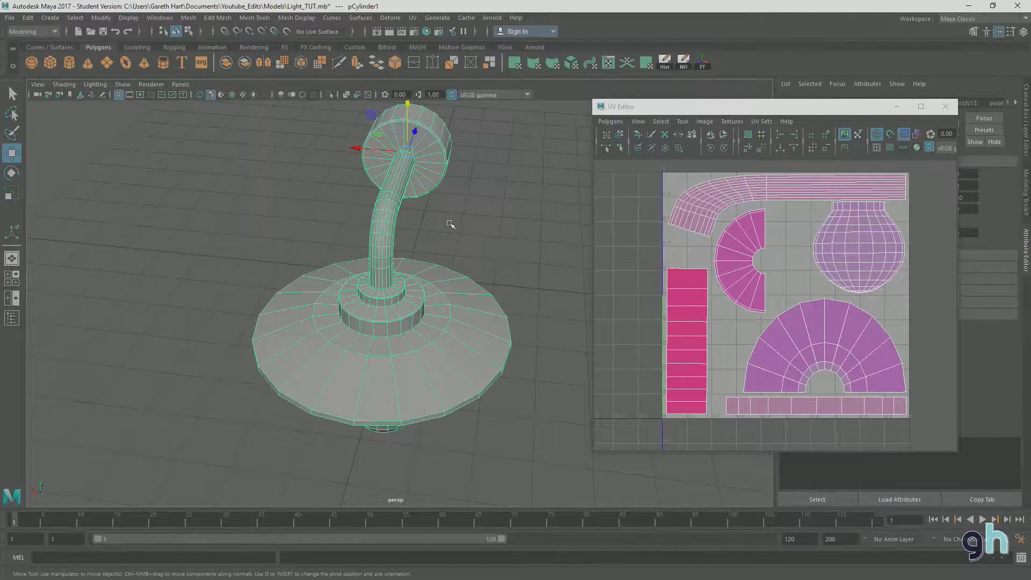
pyautogui.keyDown('alt'); pyautogui.moveTo(419, 236); pyautogui.dragTo(463, 230); pyautogui.keyUp('alt')
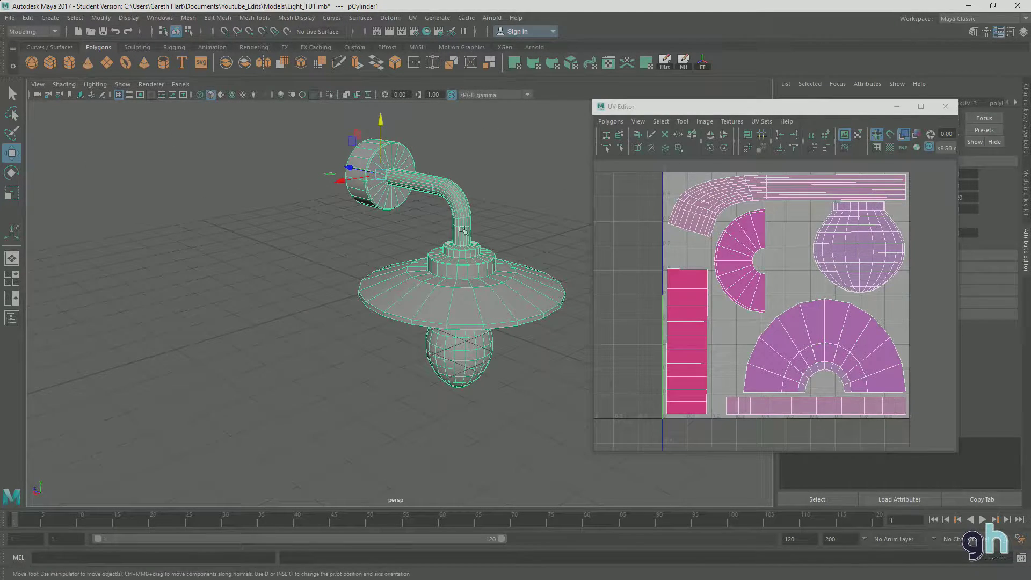
pyautogui.keyDown('alt'); pyautogui.moveTo(462, 230); pyautogui.dragTo(423, 261, button='middle'); pyautogui.keyUp('alt')
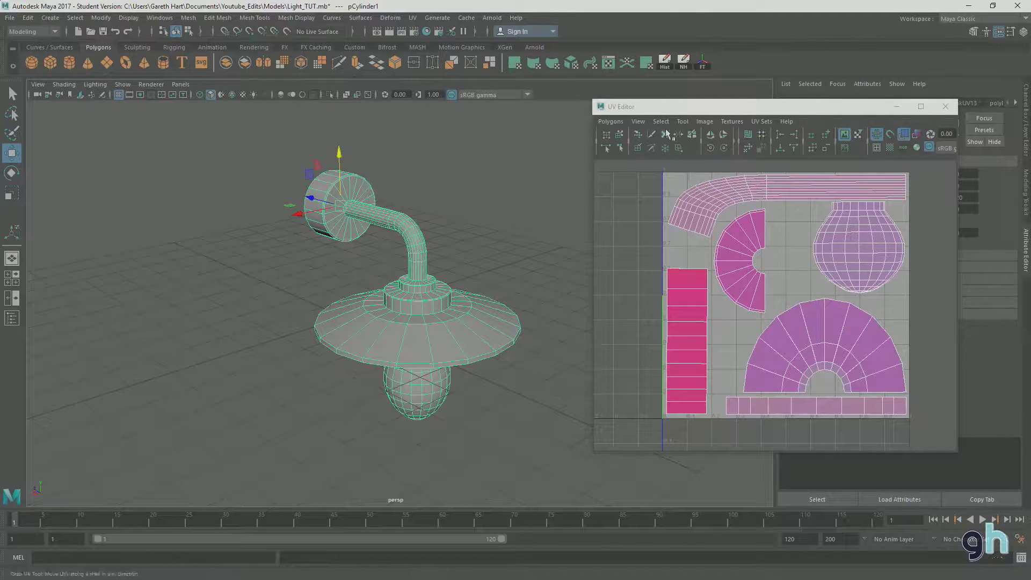
pyautogui.moveTo(362, 213); pyautogui.dragTo(403, 197, button='right')
pyautogui.moveTo(712, 106); pyautogui.dragTo(668, 86)
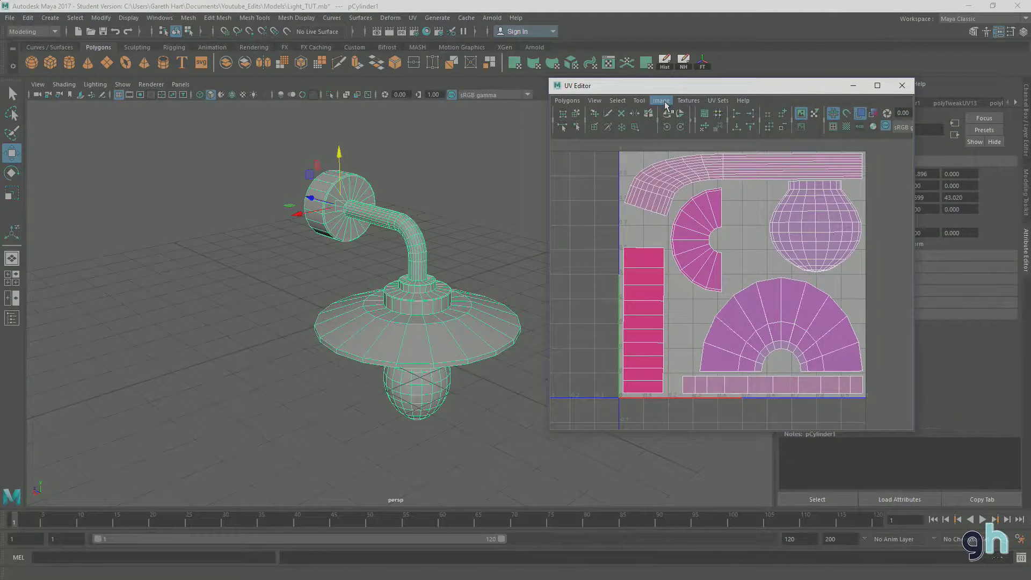
# Start a PSD network for the lamp from the UV Editor and add lambert1's color to the selected attributes
pyautogui.click(665, 102)
pyautogui.click(701, 248)
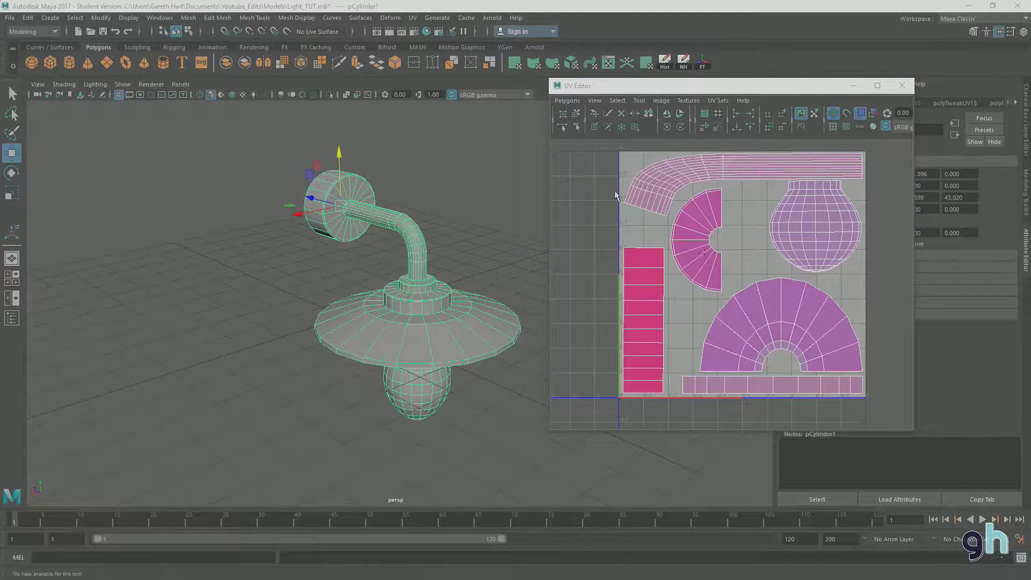
pyautogui.moveTo(238, 71); pyautogui.dragTo(117, 34)
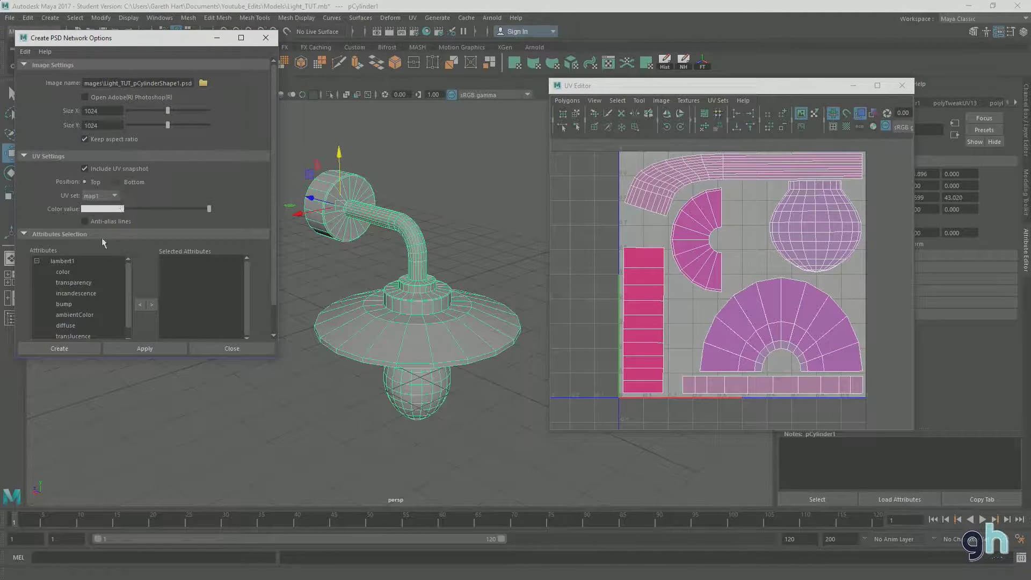
pyautogui.click(94, 272)
pyautogui.click(155, 306)
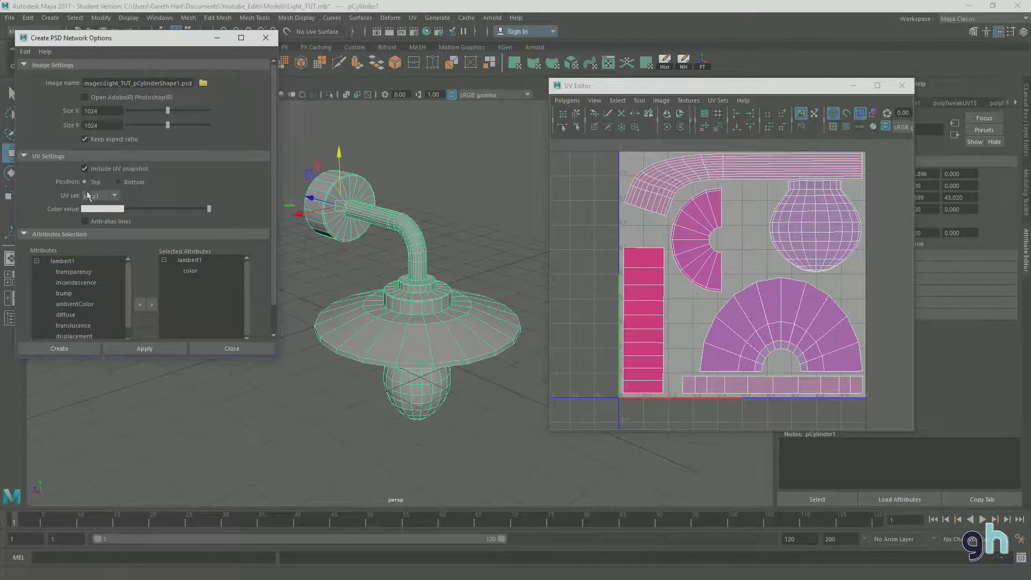
# Set the PSD image name to Light_TUT_UV.psd in the UV's folder, agreeing to replace the existing file
pyautogui.click(202, 83)
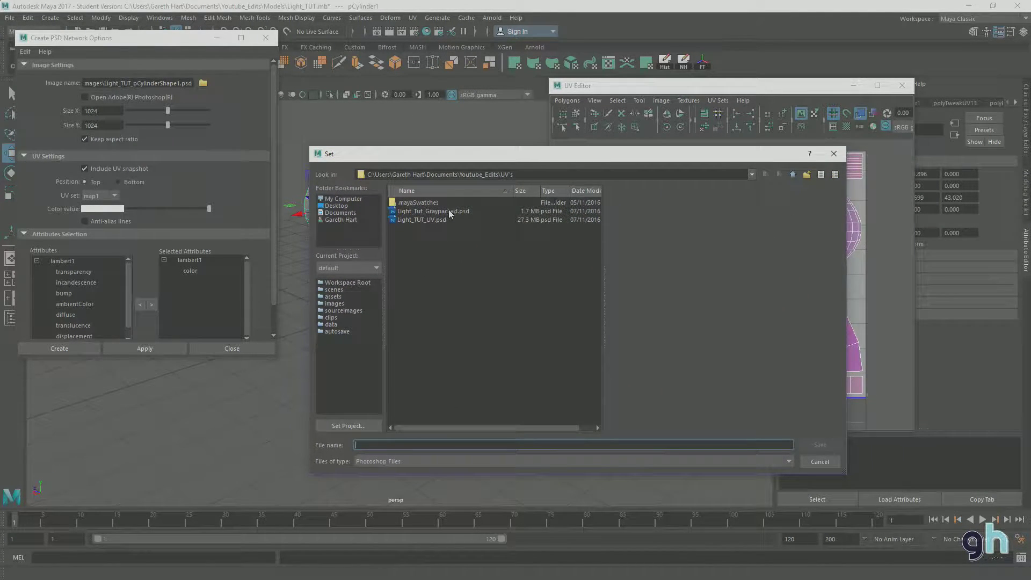
pyautogui.click(436, 220)
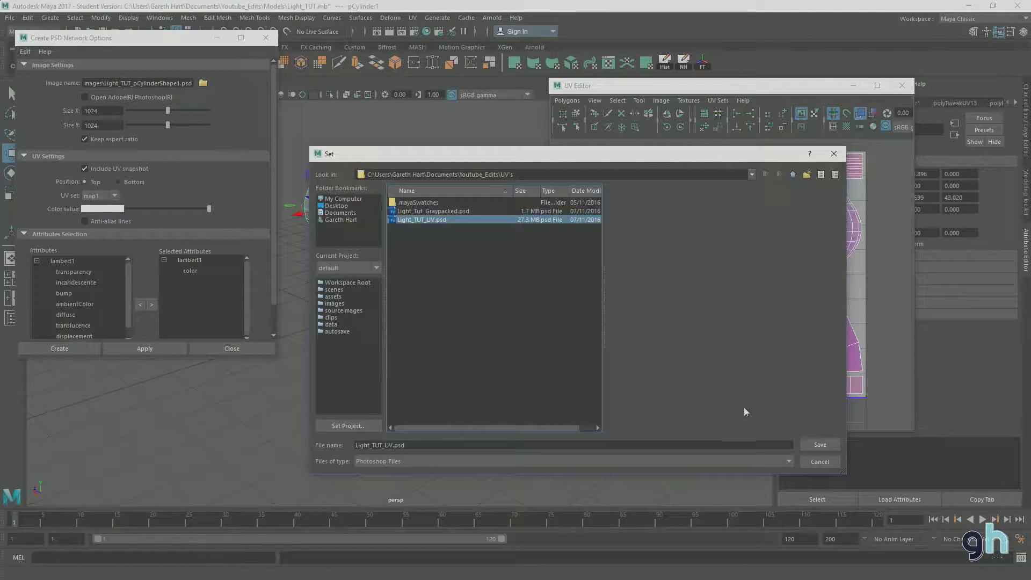
pyautogui.click(820, 445)
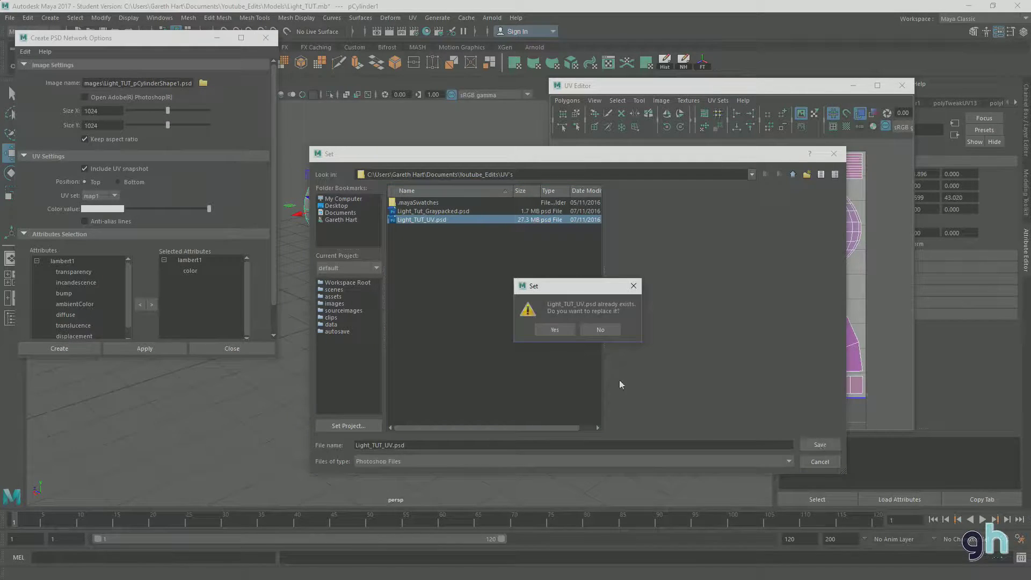
pyautogui.click(555, 330)
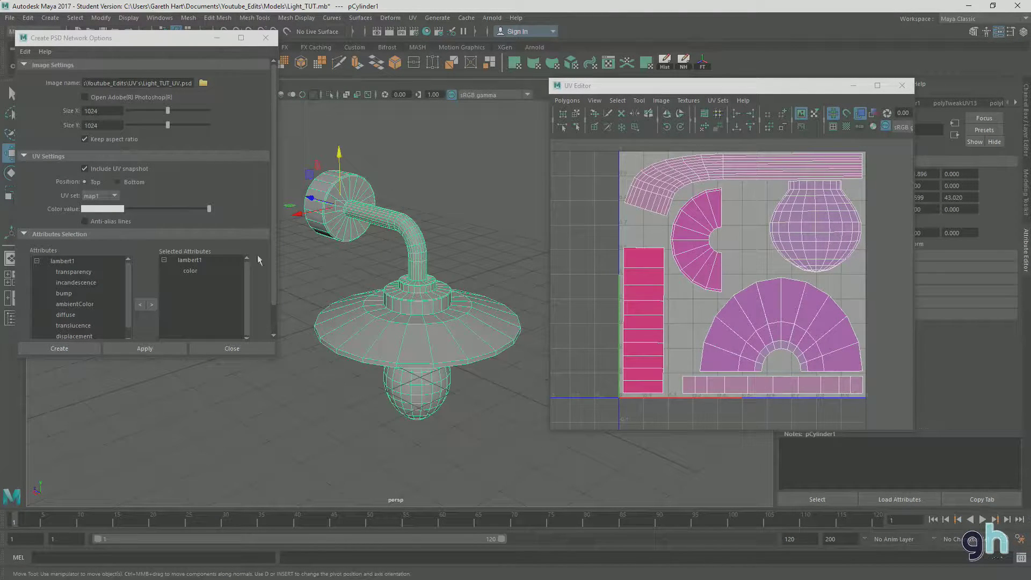
# Create the PSD network with the UV snapshot, overwriting the existing Light_TUT_UV.psd
pyautogui.click(83, 343)
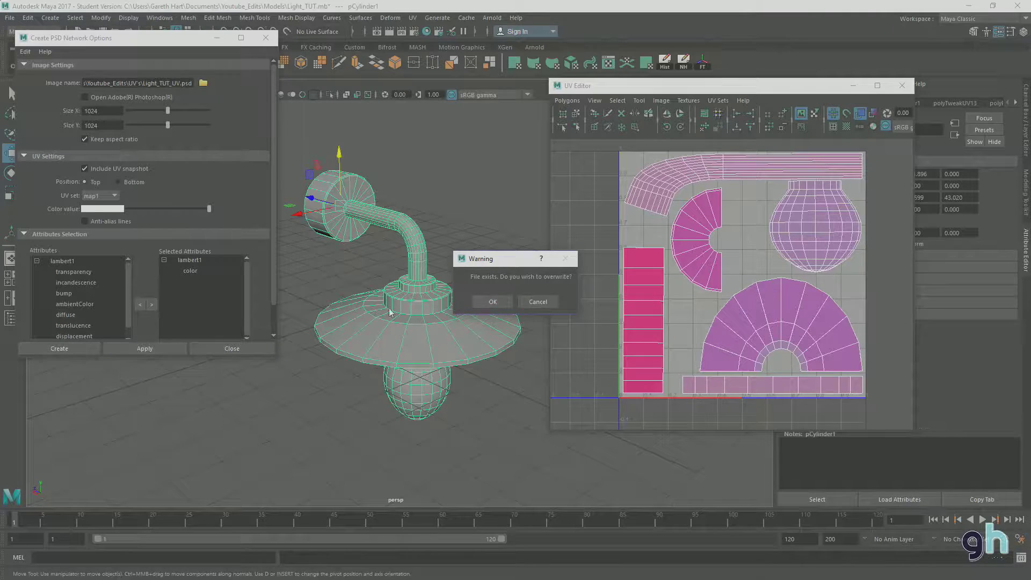
pyautogui.click(489, 301)
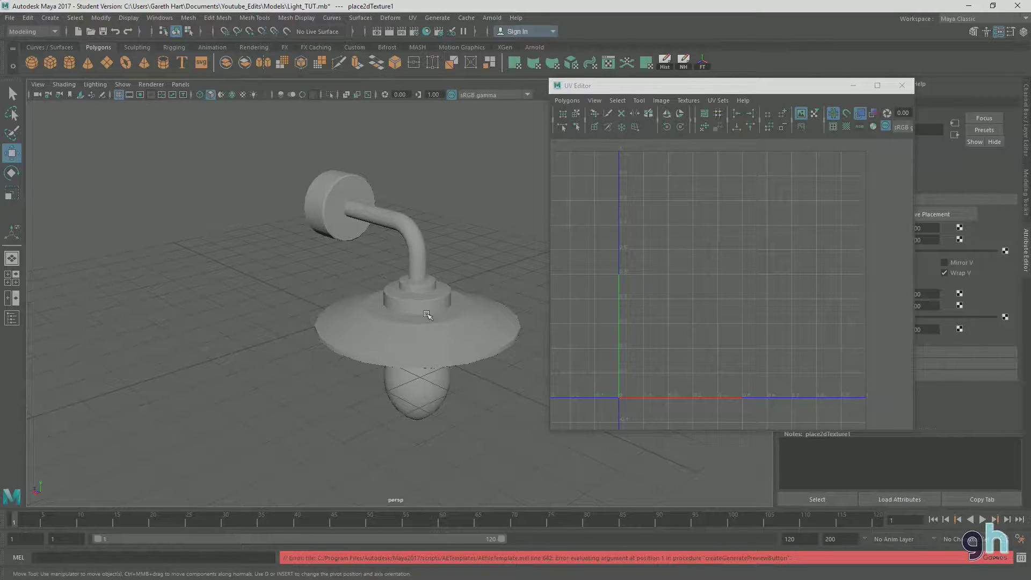
pyautogui.click(427, 315)
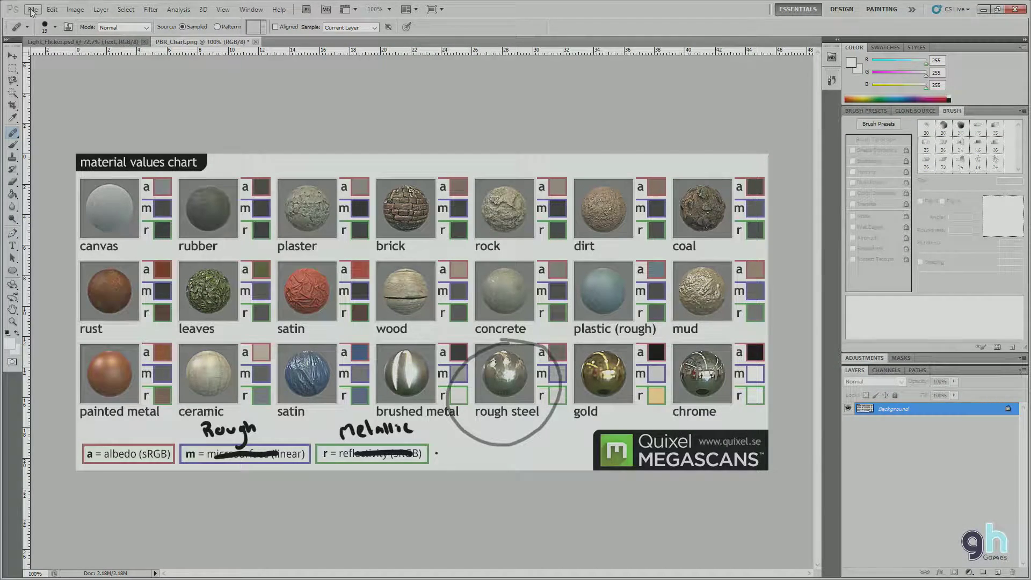
# Switch to Photoshop, start opening a file and browse from the Documents library to the Youtube_Edits folder
pyautogui.click(33, 9)
pyautogui.hotkey('ctrl', 'o')
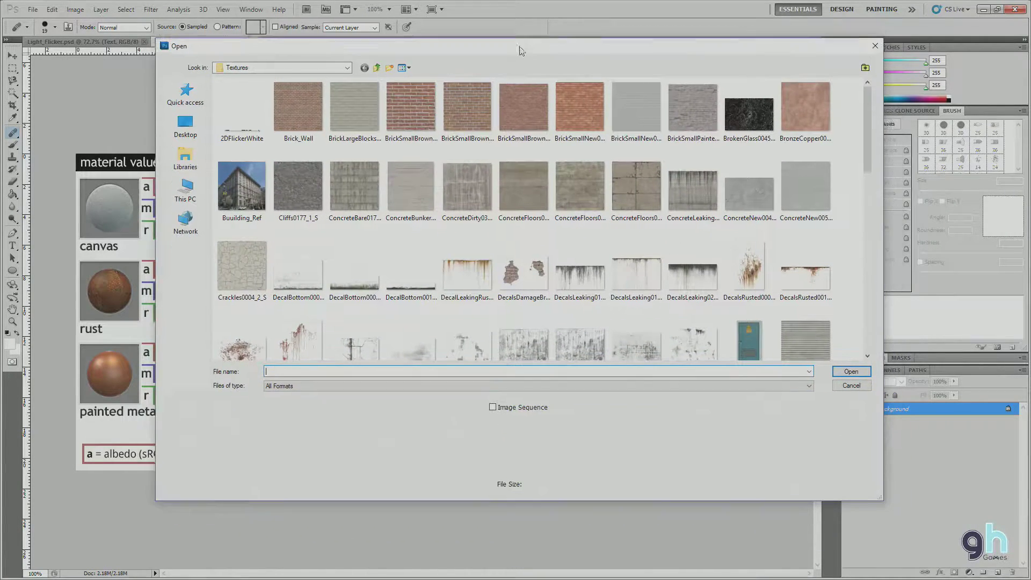
pyautogui.click(359, 66)
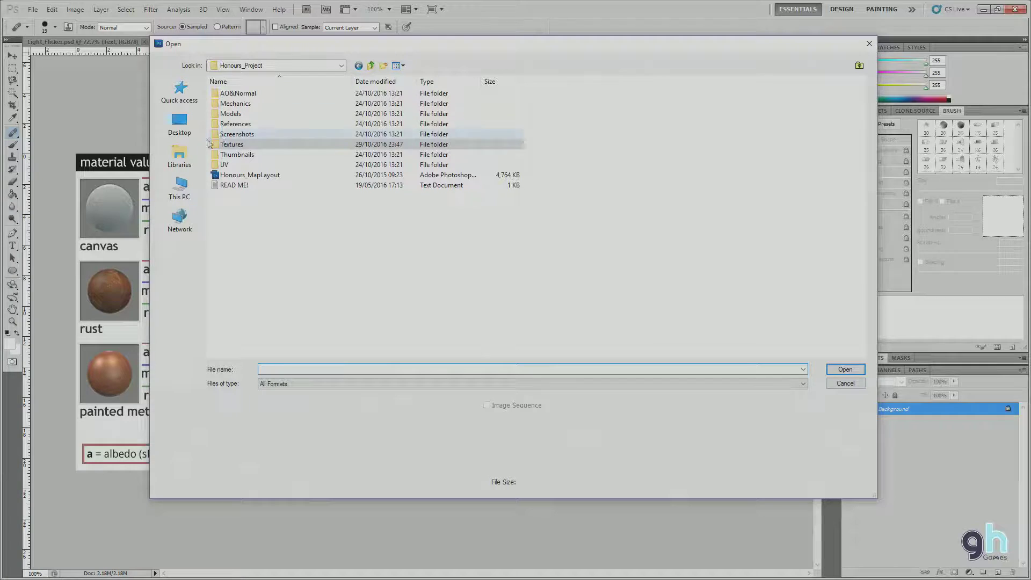
pyautogui.click(180, 156)
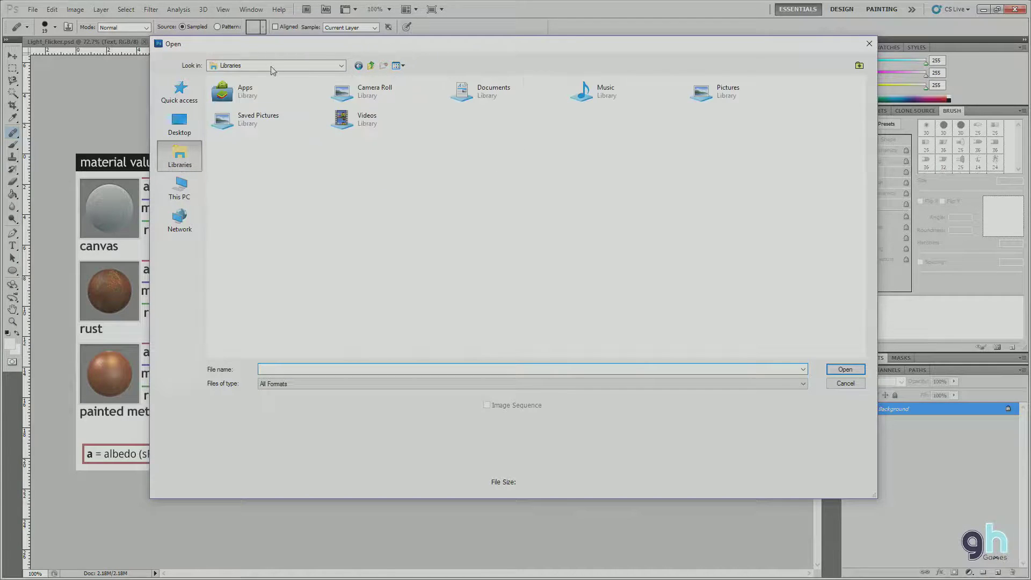
pyautogui.doubleClick(483, 91)
pyautogui.scroll(-6, 349, 199)
pyautogui.scroll(-3, 348, 201)
pyautogui.doubleClick(269, 310)
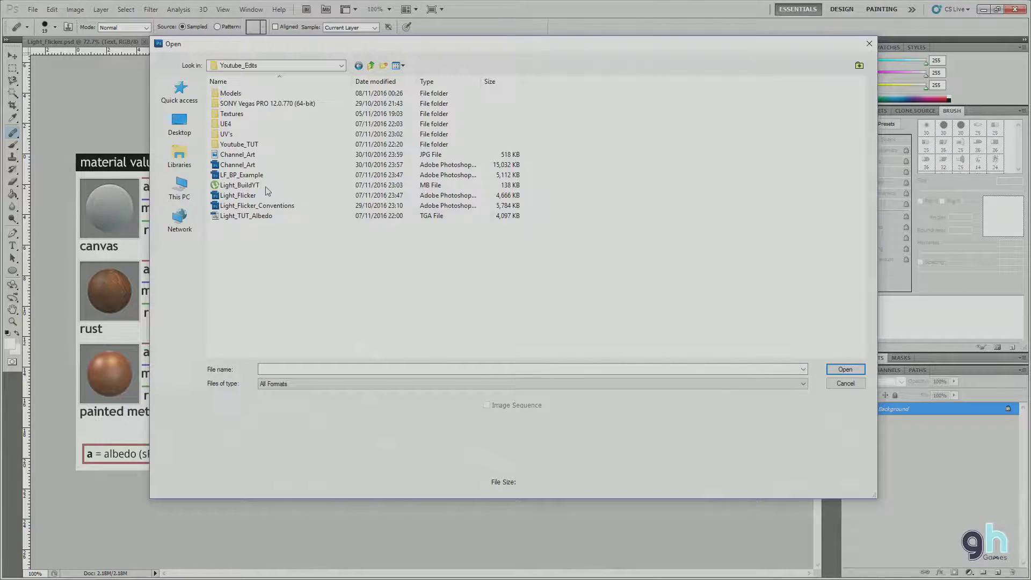
# Open Light_TUT_UV from the UV's folder and enlarge the UV layout on the canvas
pyautogui.doubleClick(276, 134)
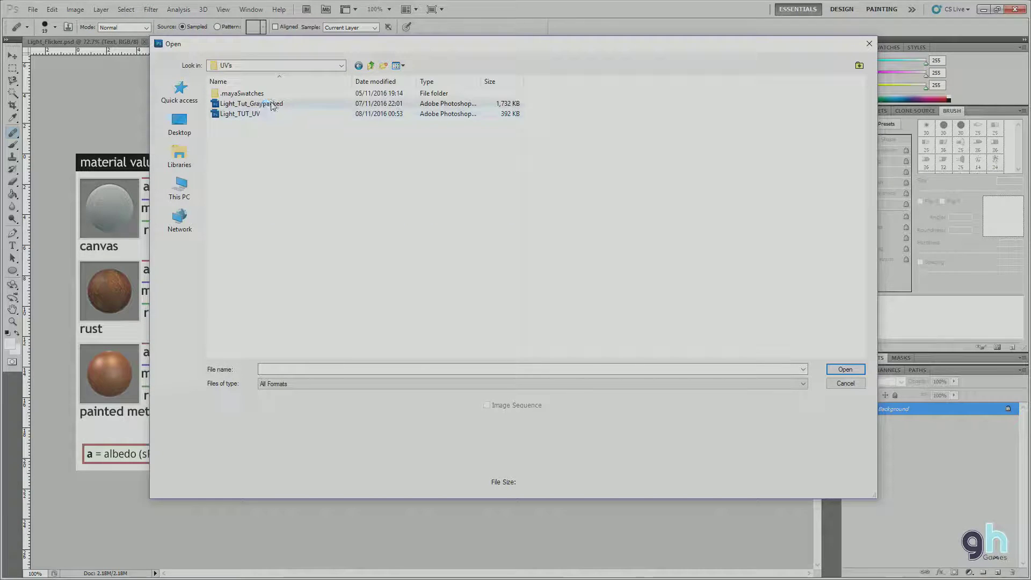
pyautogui.click(274, 114)
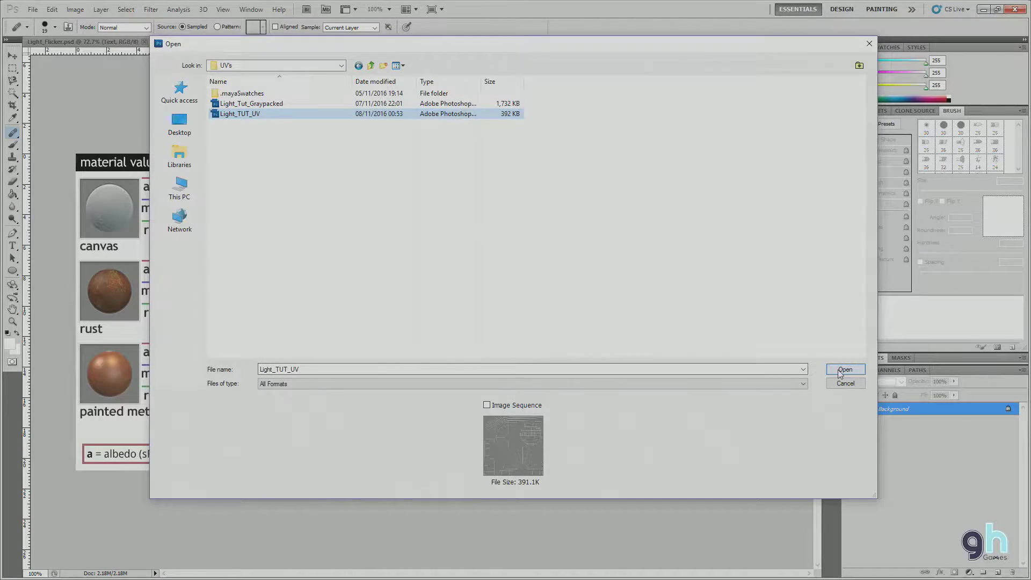
pyautogui.click(844, 368)
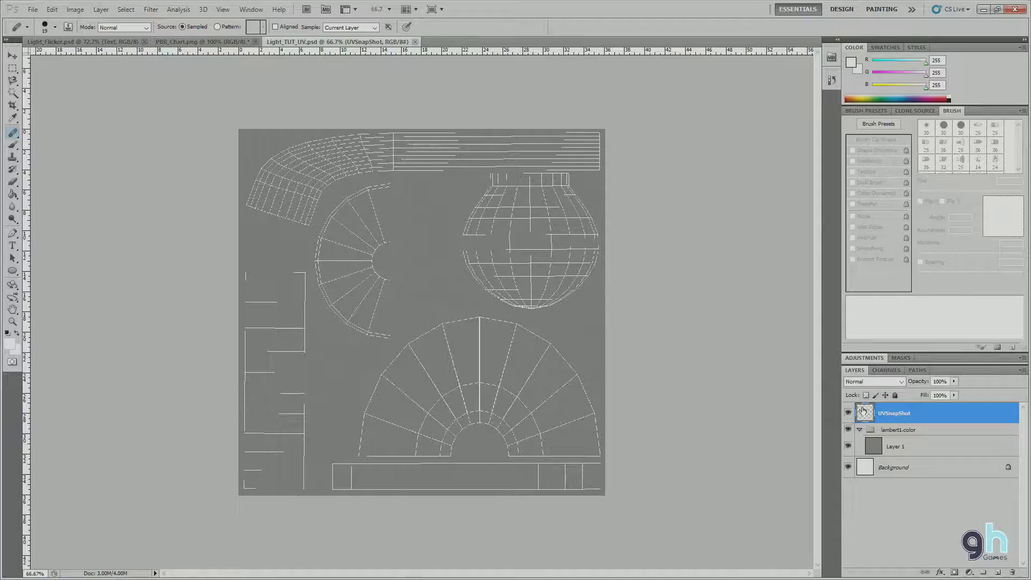
pyautogui.keyDown('alt'); pyautogui.scroll(3, 477, 285); pyautogui.keyUp('alt')
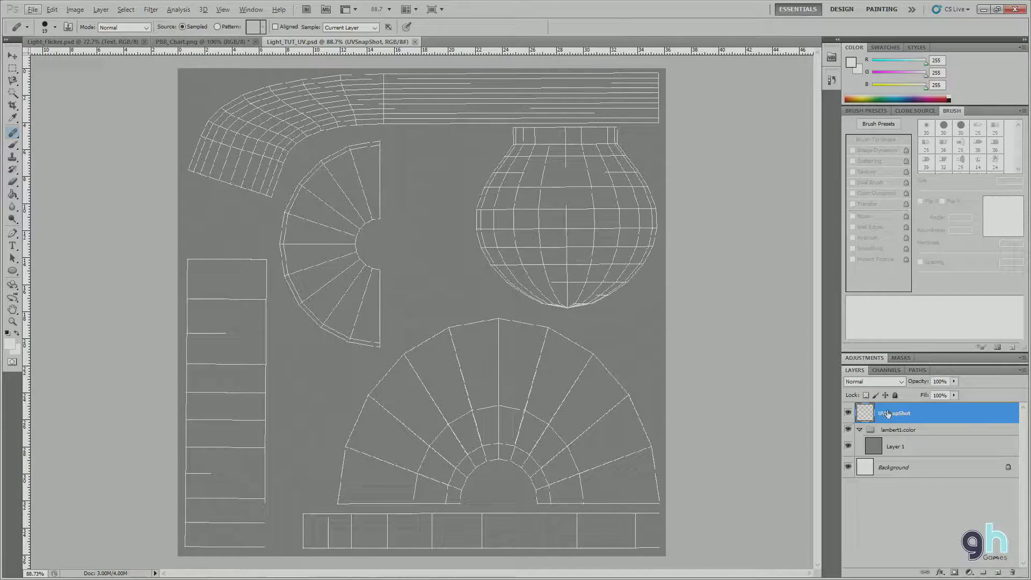
# Sample the rough steel albedo swatch in PBR_Chart.png as the foreground colour with the Eyedropper
pyautogui.click(221, 43)
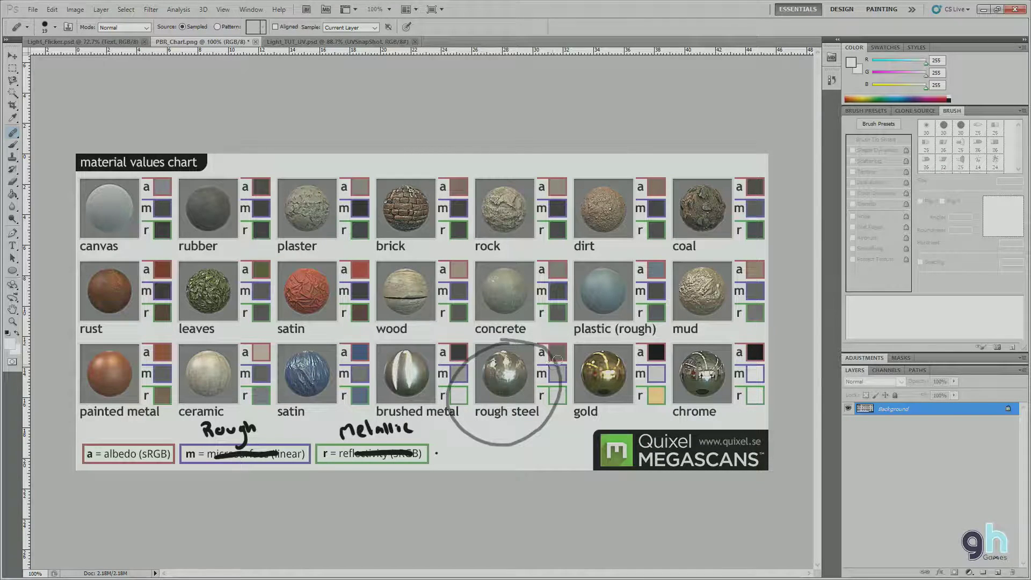
pyautogui.press('i')
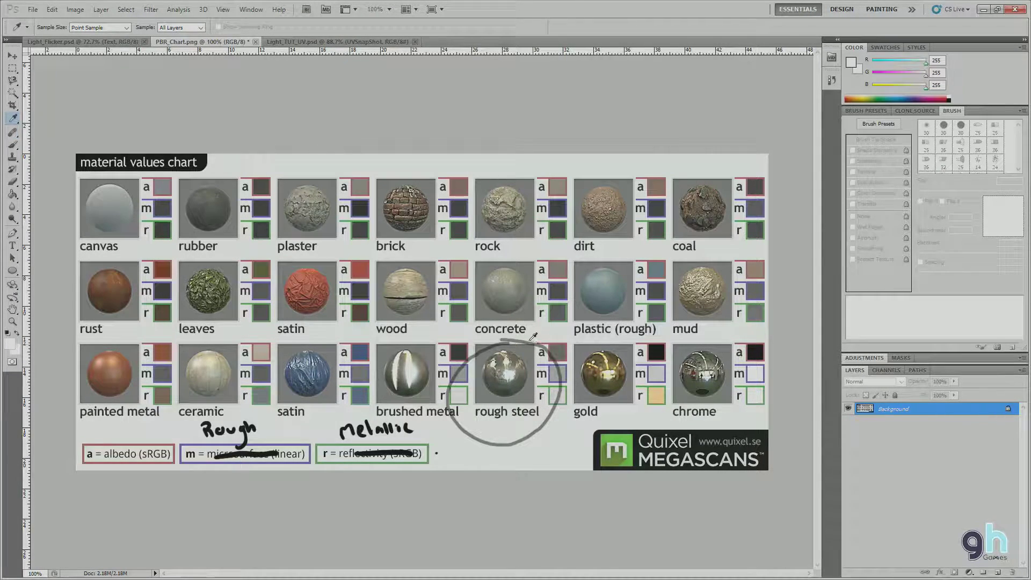
pyautogui.click(559, 349)
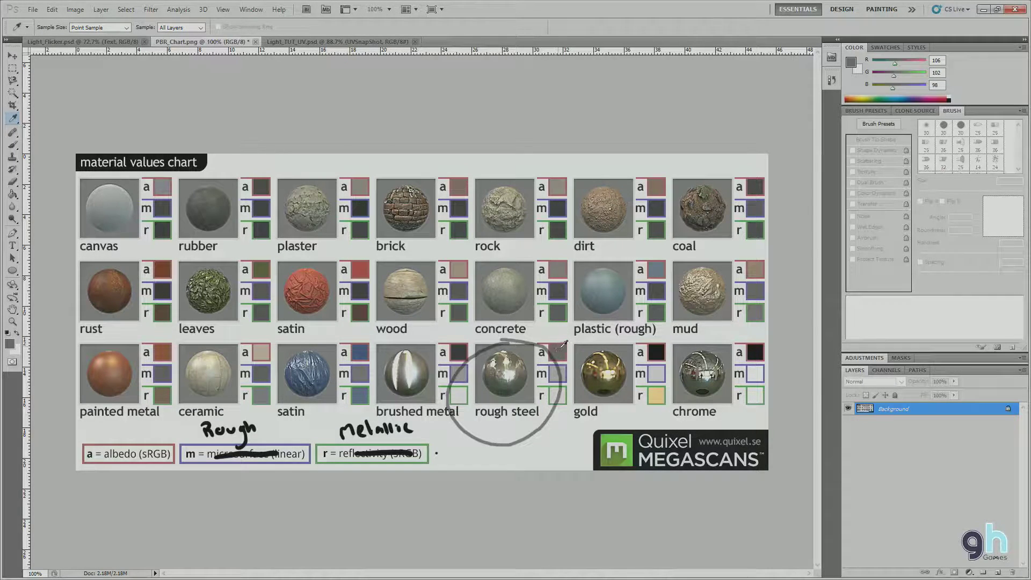
# Switch to the Light_TUT_UV.psd document and rename Layer 1 in the lambert1.color group as BG
pyautogui.click(299, 42)
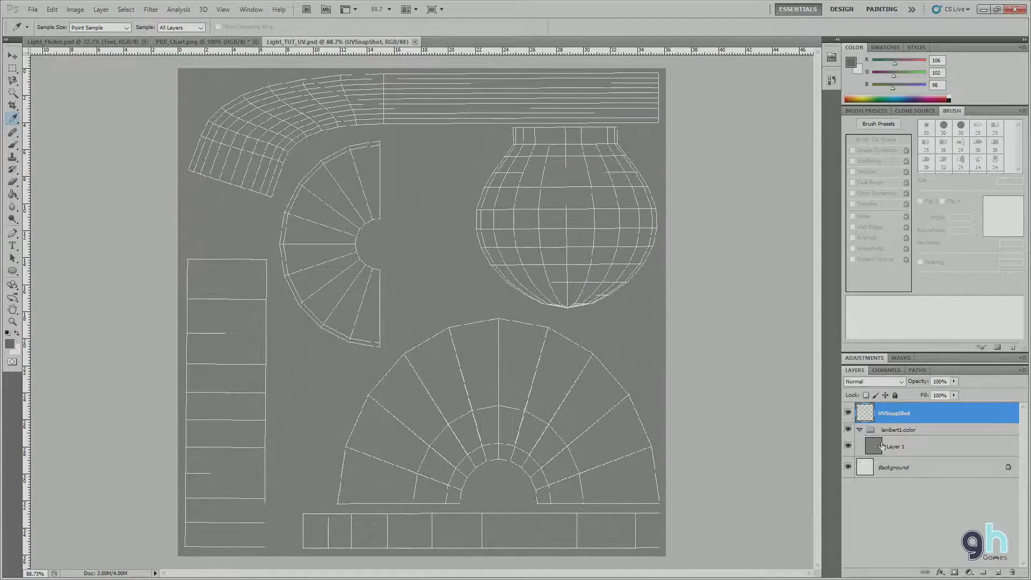
pyautogui.press('b')
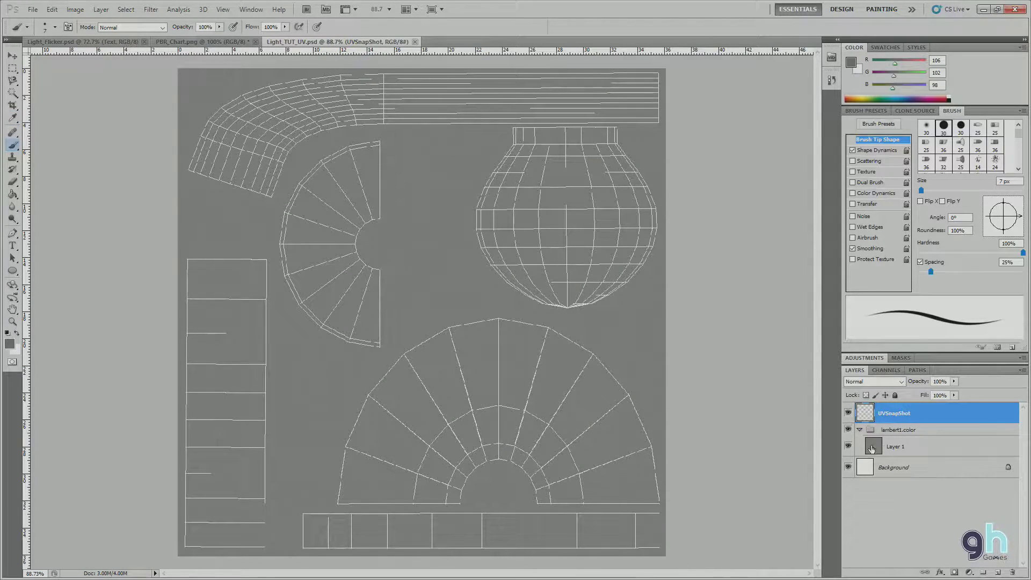
pyautogui.click(891, 448)
pyautogui.doubleClick(894, 446)
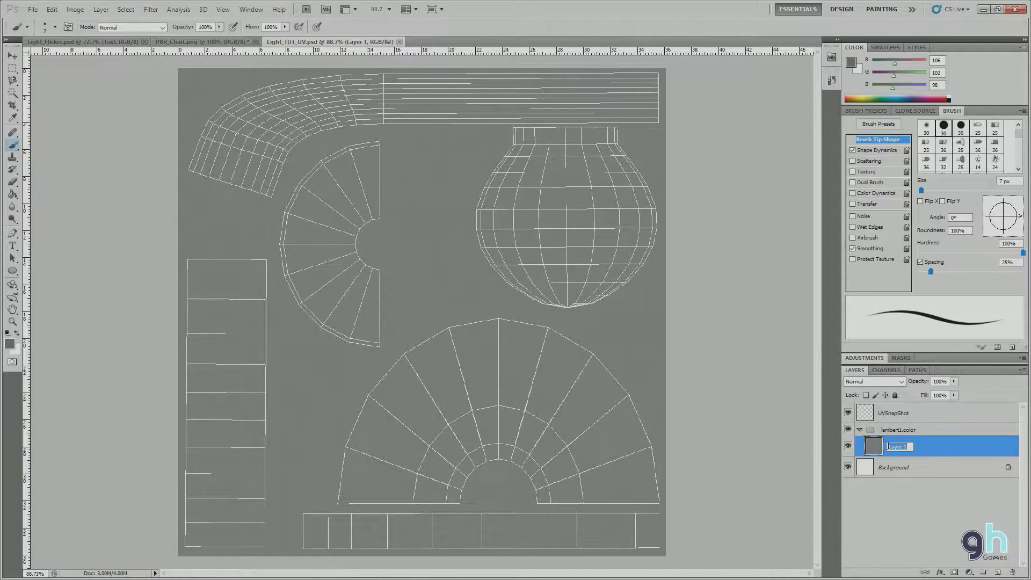
pyautogui.write('BG')
pyautogui.press('Return')
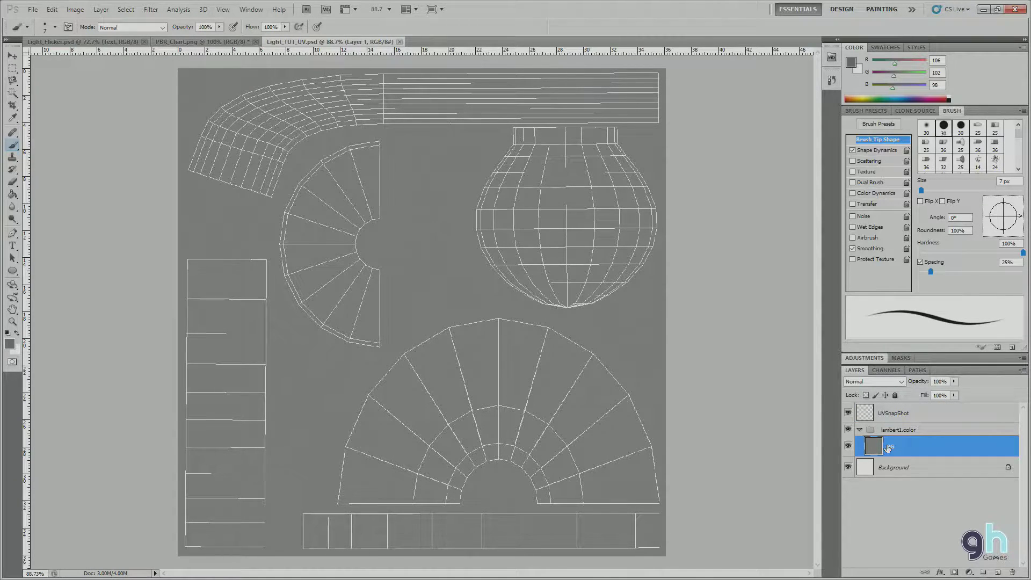
# Make BG the active layer and enlarge the brush to 80 px
pyautogui.click(900, 430)
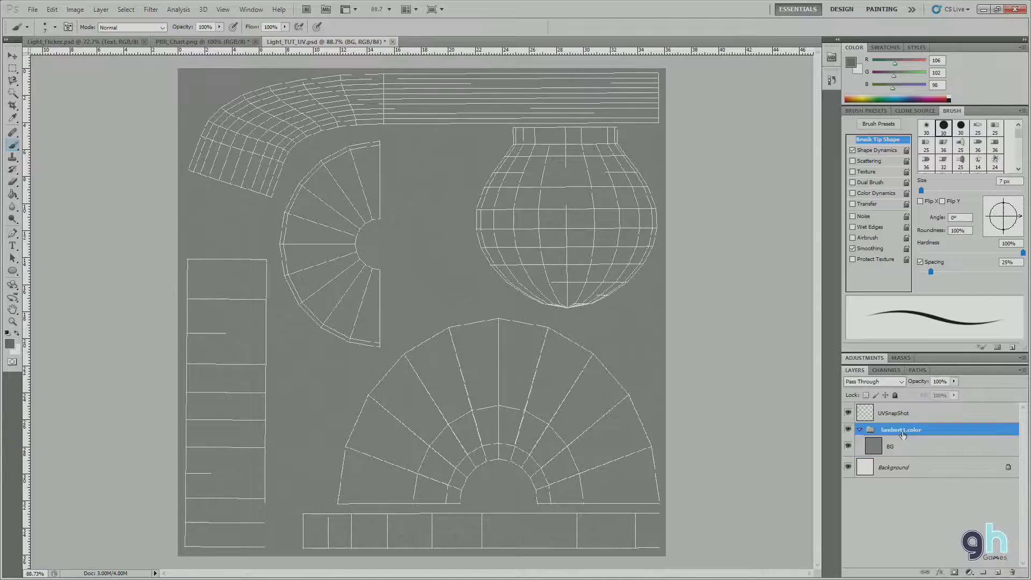
pyautogui.click(889, 454)
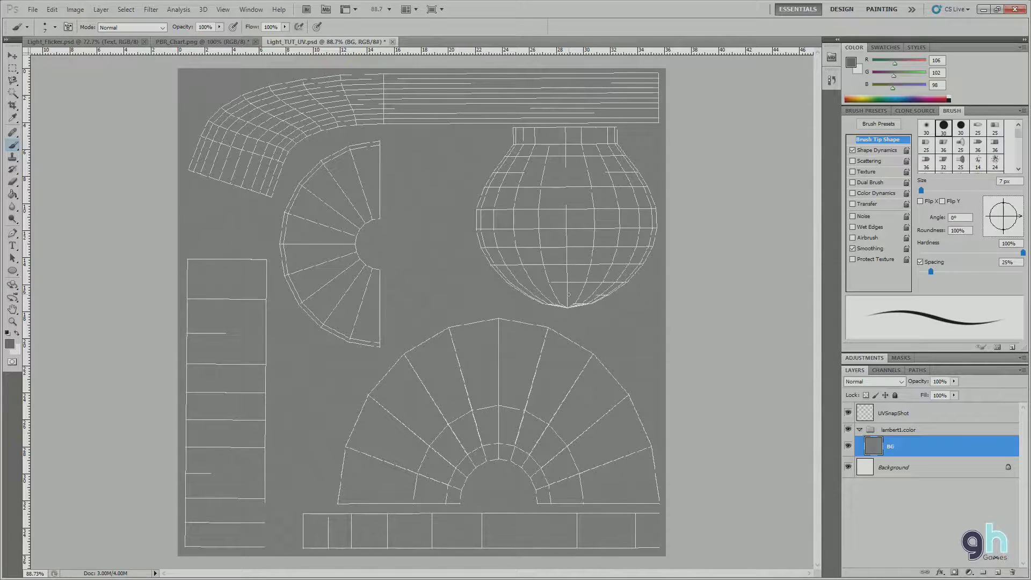
pyautogui.press(']')
pyautogui.press(']')
pyautogui.press(']')
pyautogui.press(']')
pyautogui.press(']')
pyautogui.press(']')
pyautogui.press(']')
pyautogui.press(']')
pyautogui.press(']')
pyautogui.press(']')
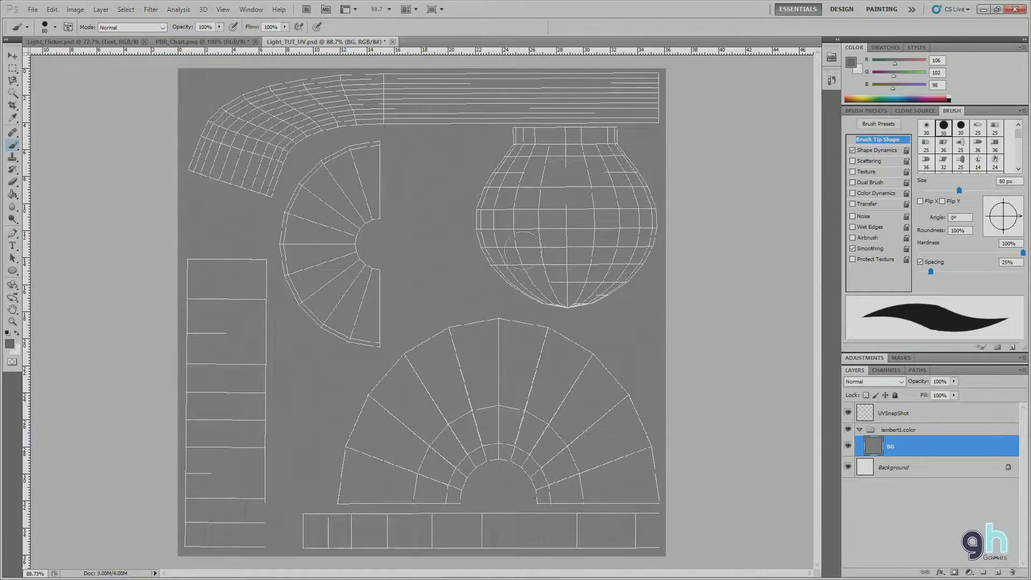
# Move the UVSnapShot layer into the lambert1.color group and rename the group as Albedo
pyautogui.moveTo(891, 413); pyautogui.dragTo(894, 423)
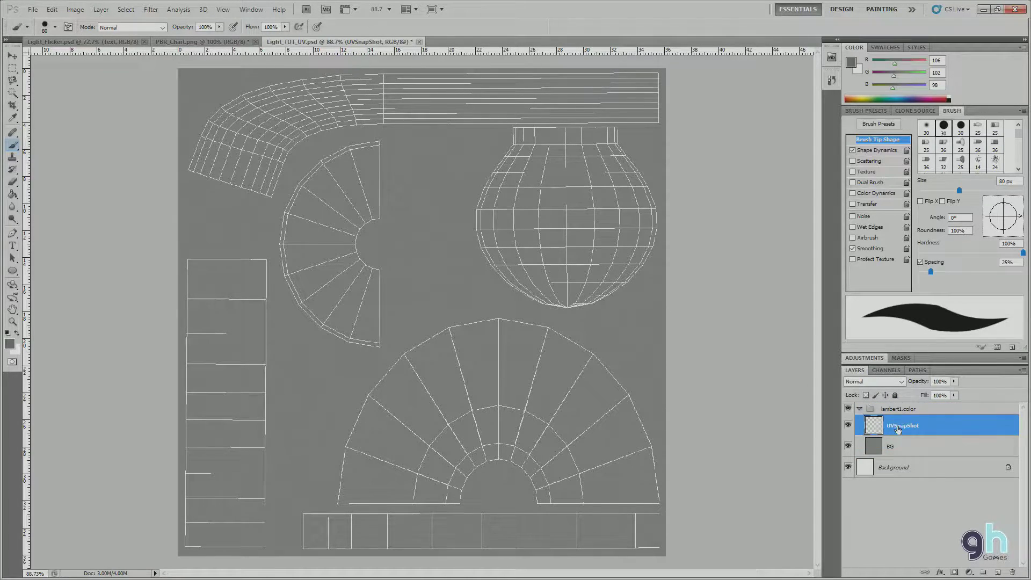
pyautogui.click(892, 411)
pyautogui.rightClick(892, 412)
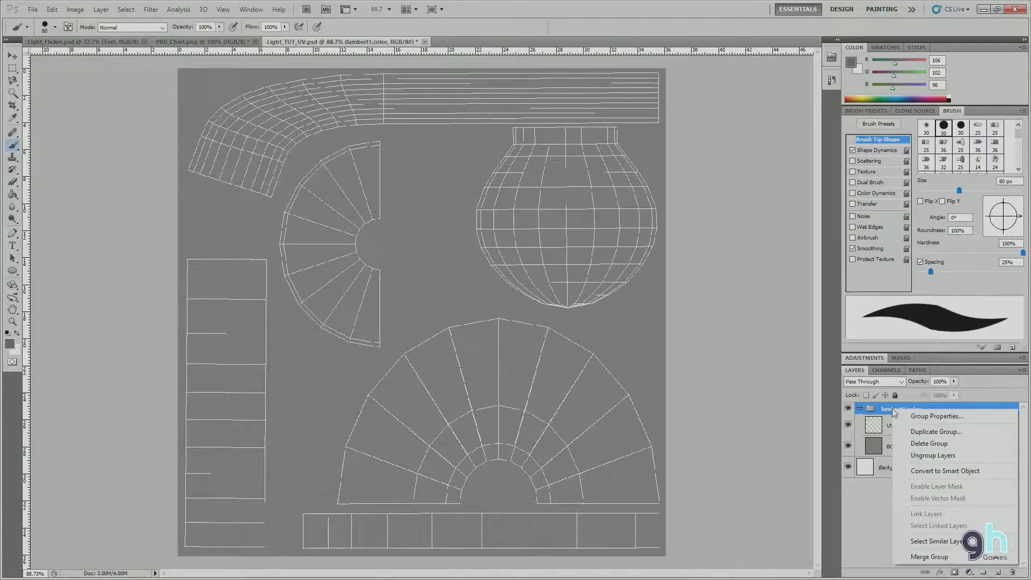
pyautogui.click(892, 411)
pyautogui.doubleClick(892, 410)
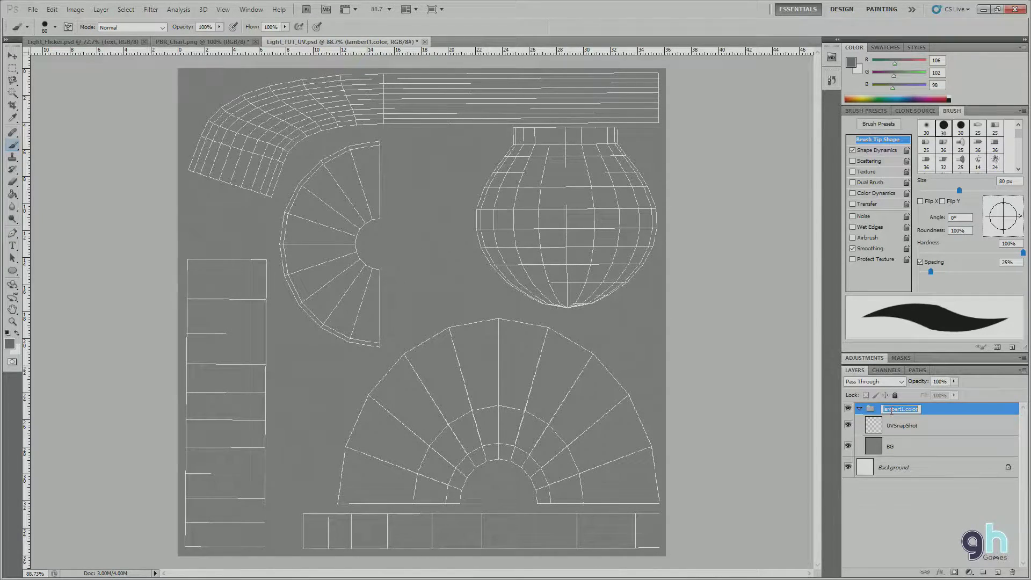
pyautogui.write('Albedo')
pyautogui.press('Return')
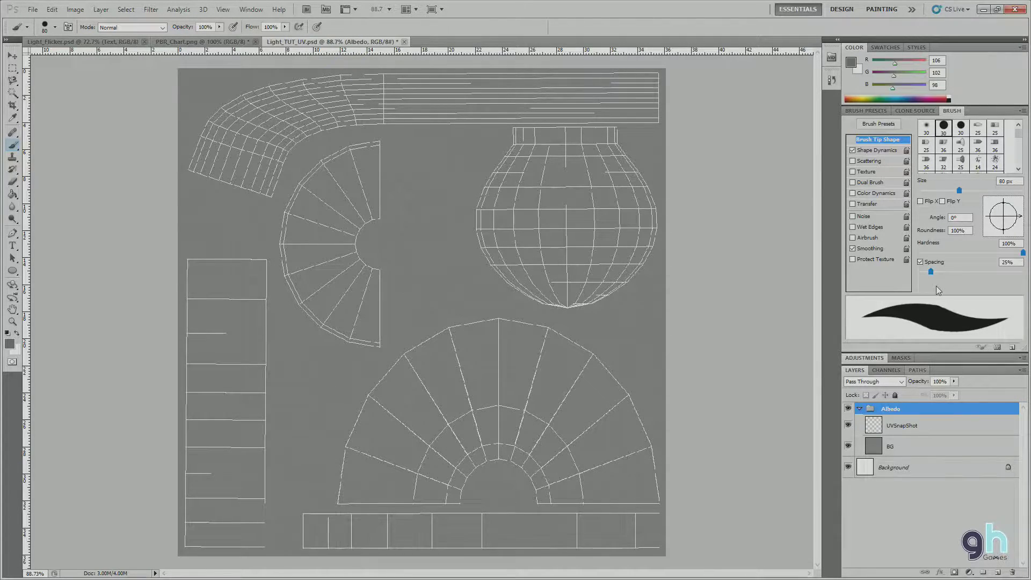
# Rename the UVSnapShot layer as Linework (Donotuse)
pyautogui.click(901, 429)
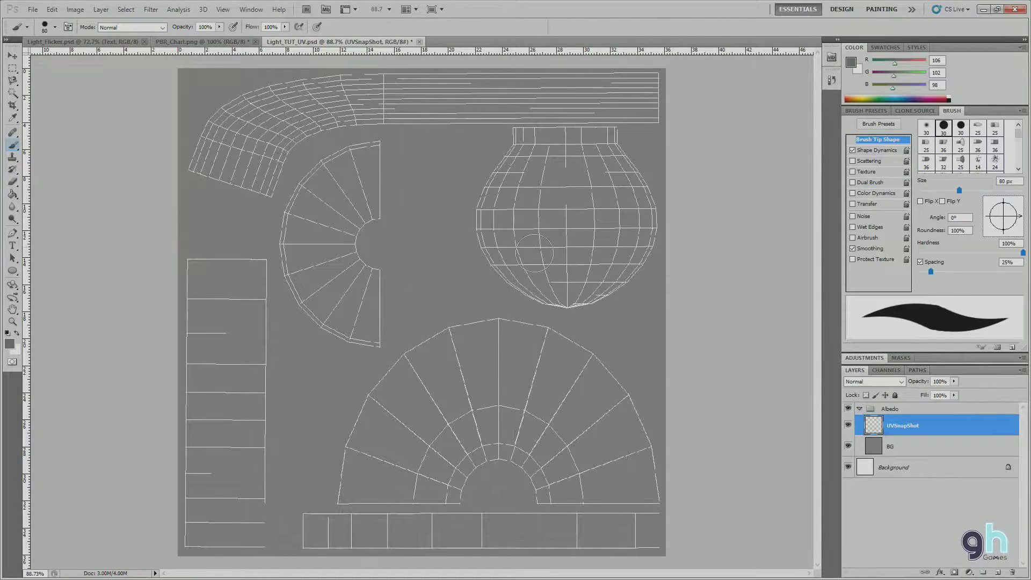
pyautogui.doubleClick(904, 426)
pyautogui.write('Linework (Donotuse)')
pyautogui.press('Return')
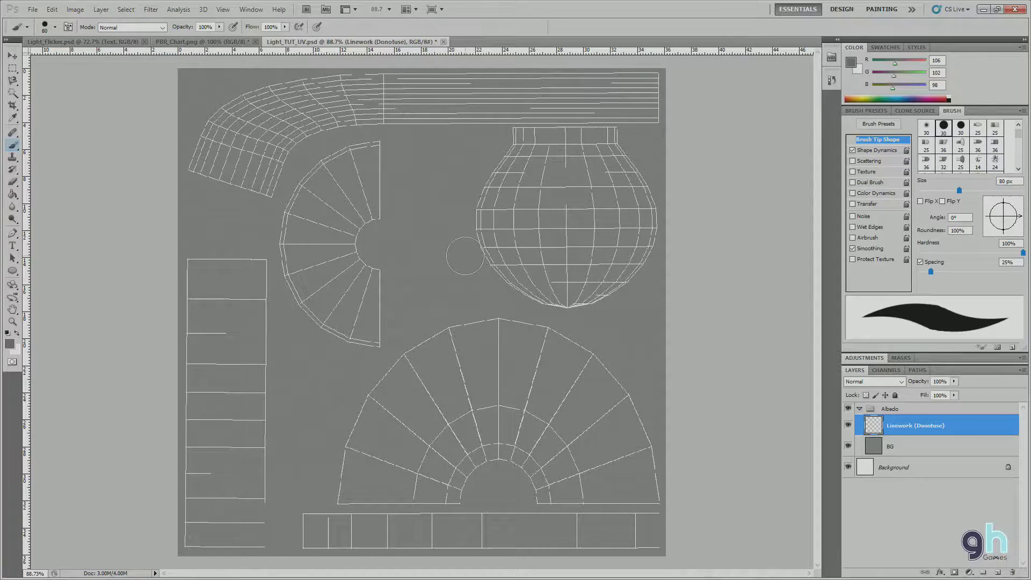
# Select all UV shells by picking the empty area on the linework layer with the Magic Wand and inverting the selection
pyautogui.press('w')
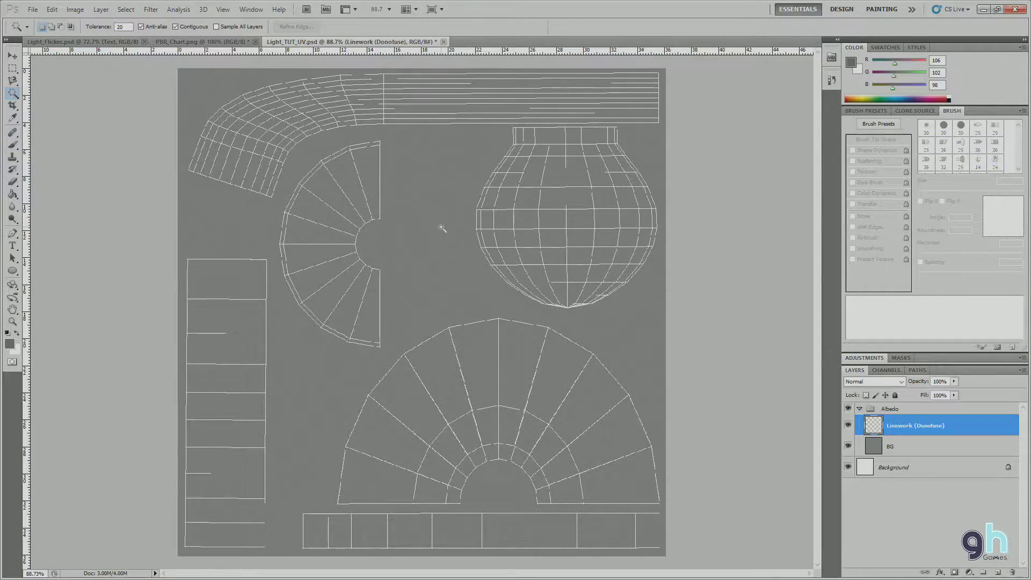
pyautogui.click(424, 172)
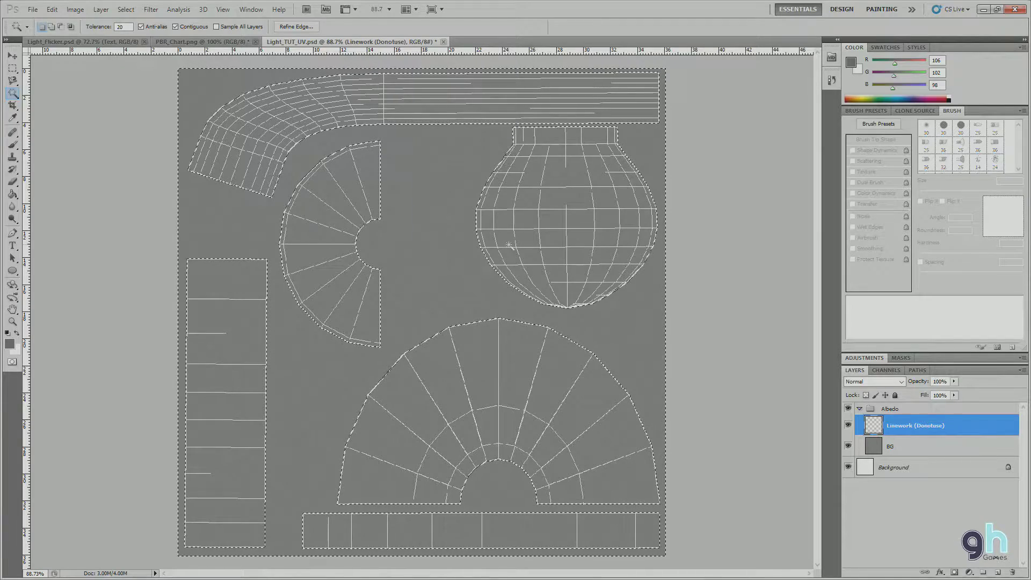
pyautogui.hotkey('ctrl', 'shift', 'i')
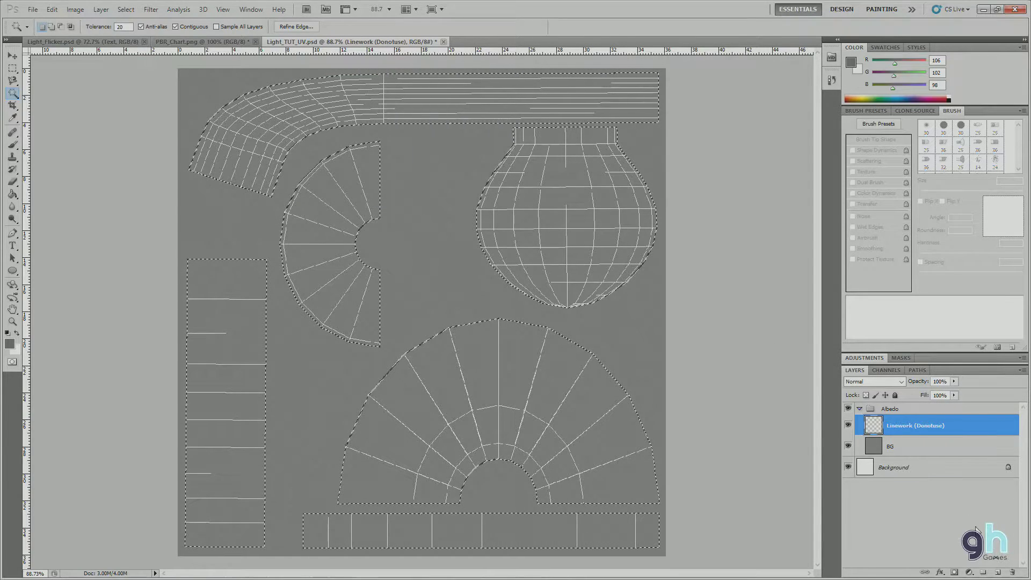
# Add a new layer, paint all the selected UV shells with the sampled steel colour, enlarging the brush to 125 px, and deselect
pyautogui.click(997, 572)
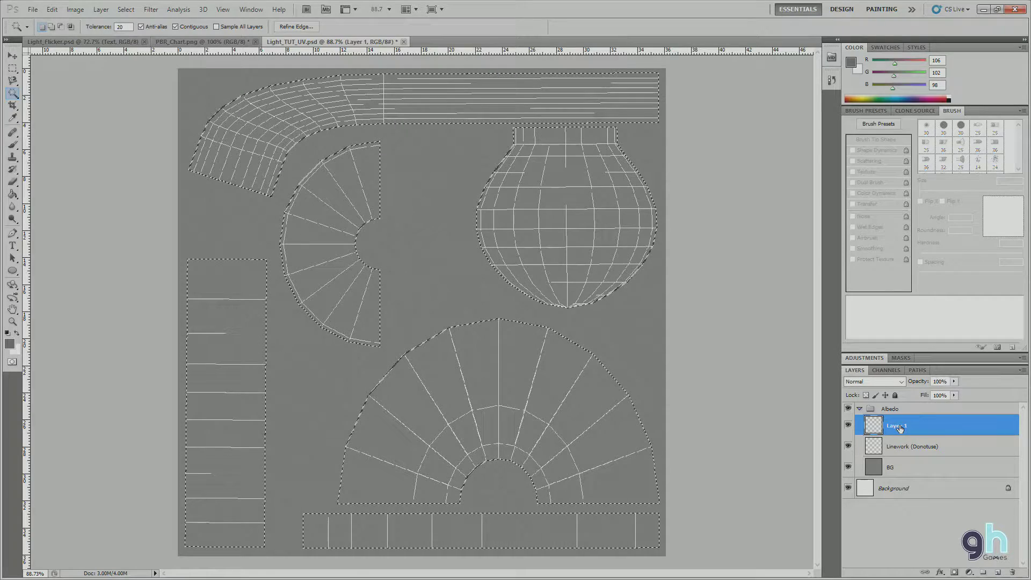
pyautogui.press('b')
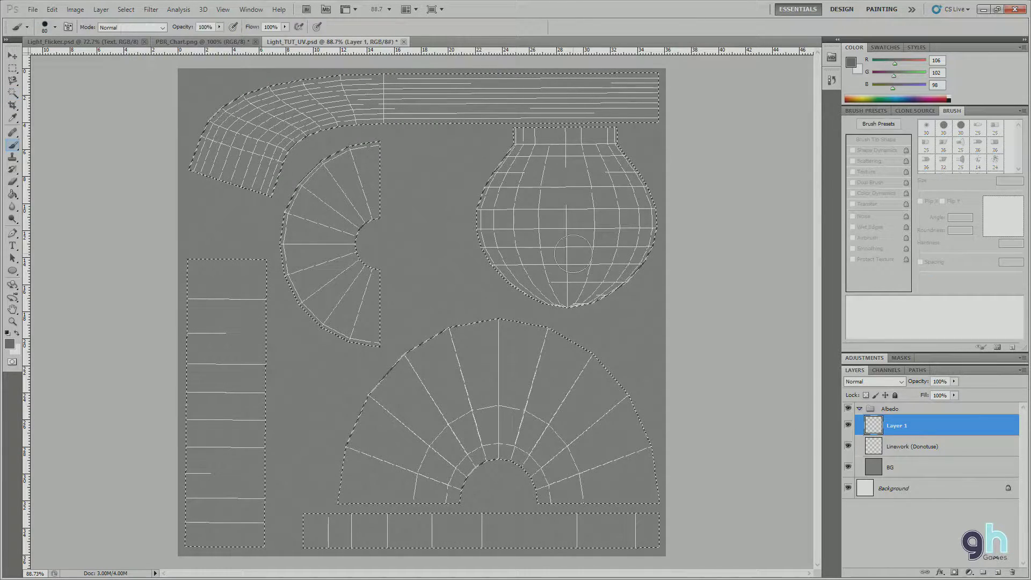
pyautogui.moveTo(562, 223); pyautogui.dragTo(569, 253)
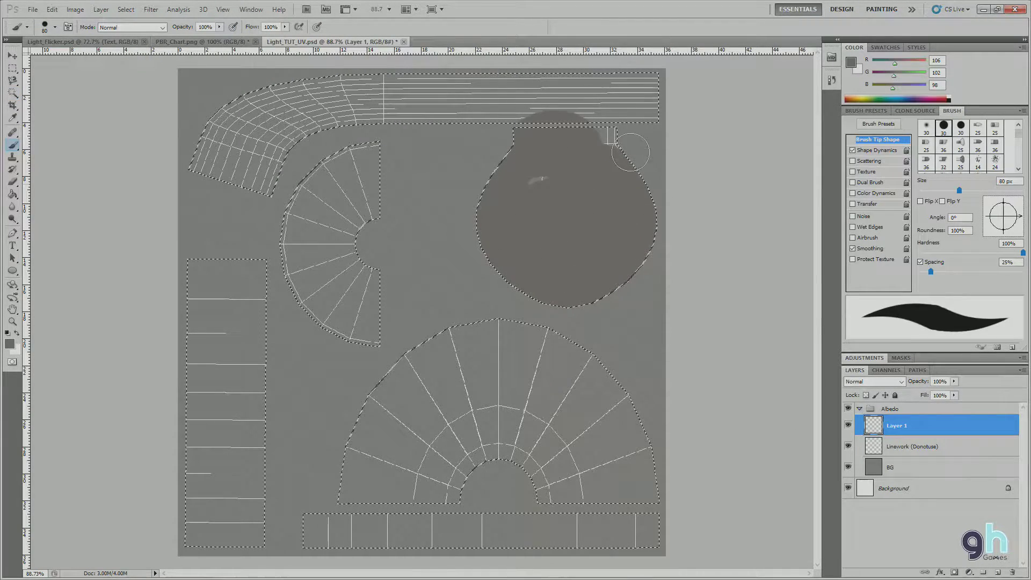
pyautogui.moveTo(276, 110)
pyautogui.mouseDown()
pyautogui.moveTo(371, 83)
pyautogui.moveTo(252, 161)
pyautogui.moveTo(215, 161)
pyautogui.moveTo(364, 157)
pyautogui.moveTo(328, 268)
pyautogui.moveTo(312, 228)
pyautogui.moveTo(344, 306)
pyautogui.moveTo(350, 294)
pyautogui.mouseUp()
pyautogui.moveTo(226, 268)
pyautogui.mouseDown()
pyautogui.moveTo(277, 258)
pyautogui.moveTo(230, 371)
pyautogui.mouseUp()
pyautogui.moveTo(203, 277); pyautogui.dragTo(239, 419)
pyautogui.moveTo(235, 505)
pyautogui.mouseDown()
pyautogui.moveTo(212, 499)
pyautogui.moveTo(222, 474)
pyautogui.moveTo(249, 537)
pyautogui.moveTo(461, 515)
pyautogui.moveTo(638, 518)
pyautogui.moveTo(651, 478)
pyautogui.moveTo(510, 408)
pyautogui.moveTo(338, 431)
pyautogui.mouseUp()
pyautogui.press(']')
pyautogui.press(']')
pyautogui.press(']')
pyautogui.moveTo(582, 382); pyautogui.dragTo(622, 390)
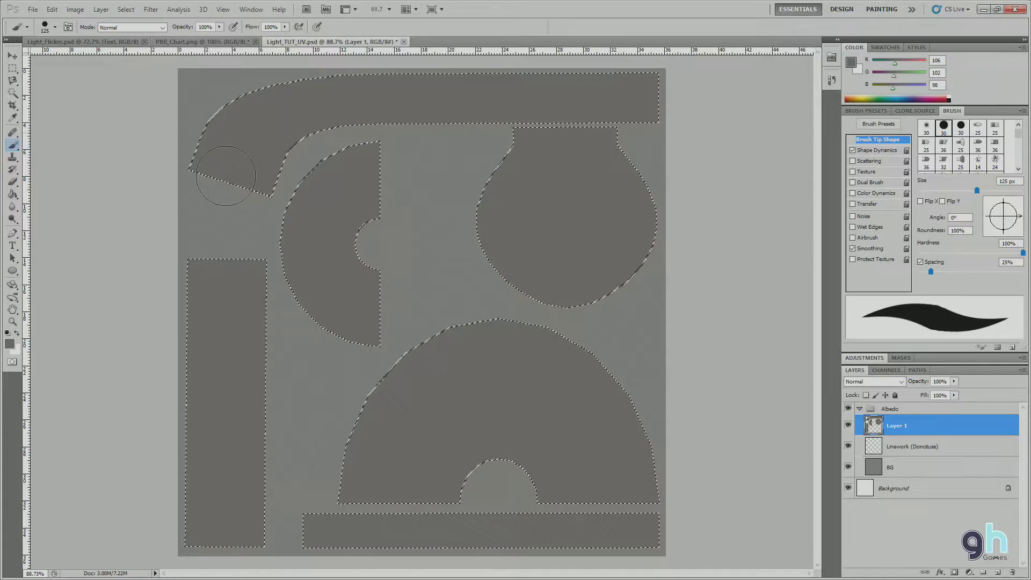
pyautogui.hotkey('ctrl', 'd')
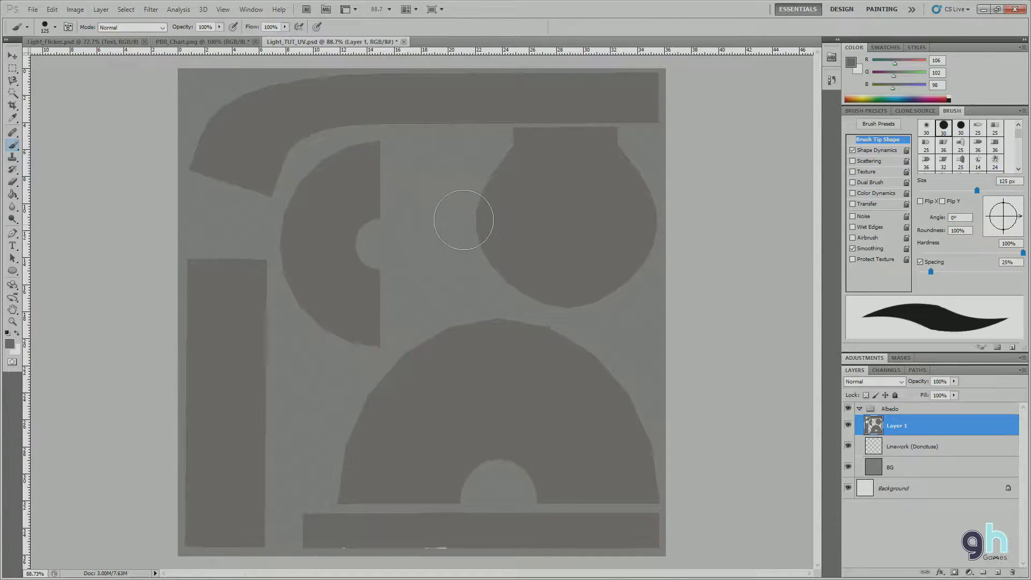
# Try a brush stroke outside the shells and undo it, then hide Layer 1, reselect the shells from the linework layer and deselect
pyautogui.moveTo(460, 214); pyautogui.dragTo(441, 220)
pyautogui.hotkey('ctrl', 'z')
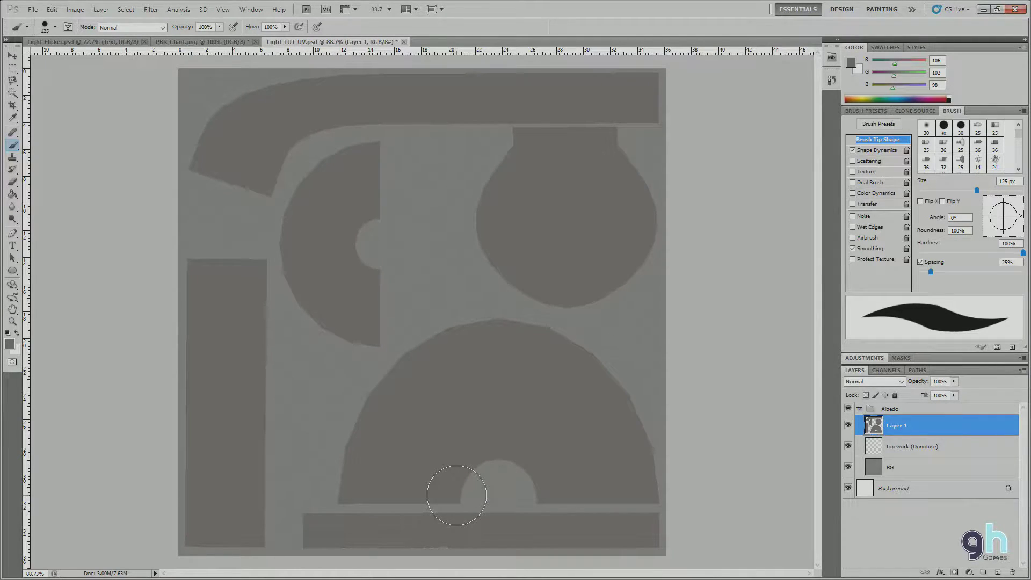
pyautogui.click(913, 447)
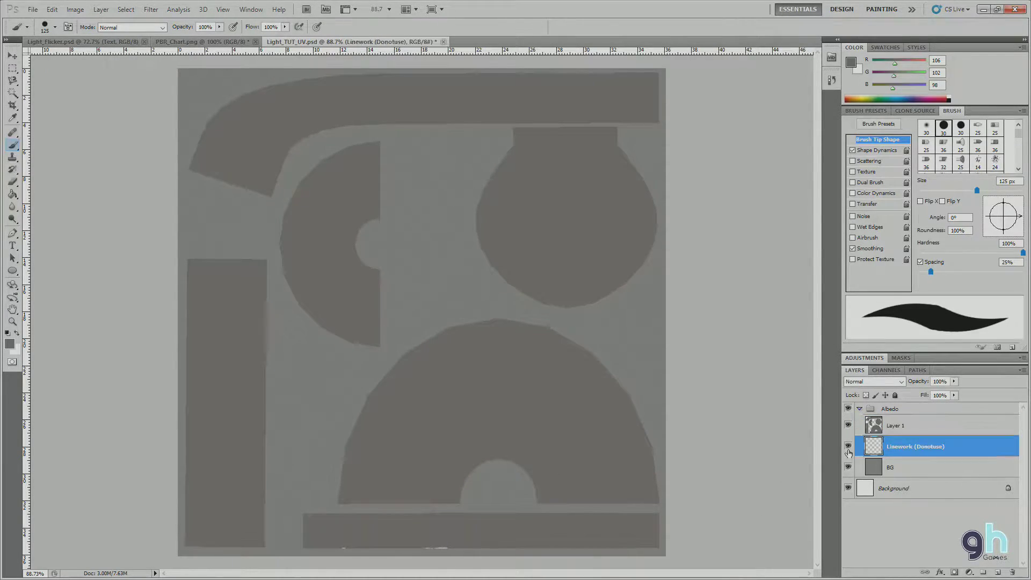
pyautogui.press('w')
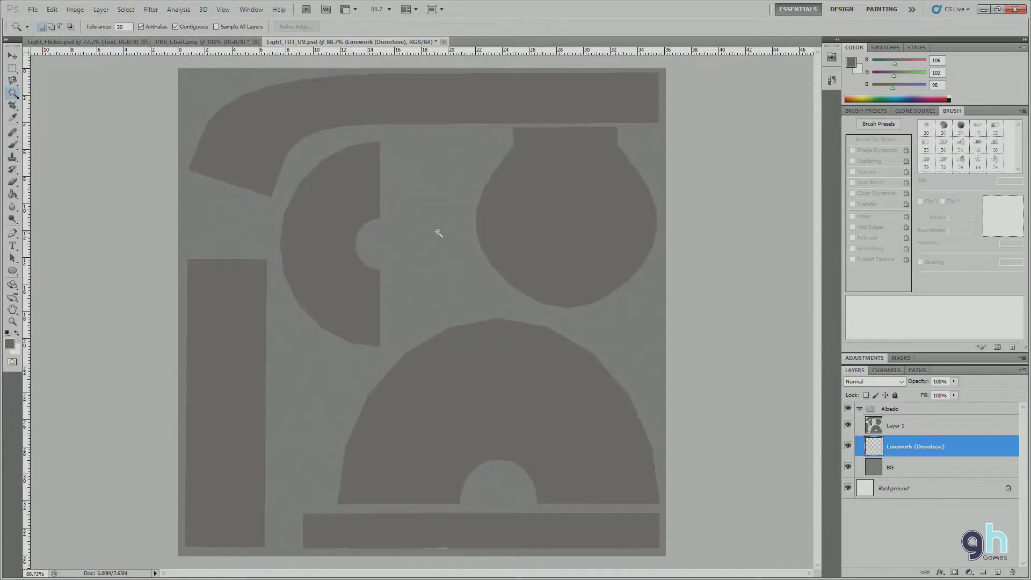
pyautogui.click(847, 424)
pyautogui.click(455, 281)
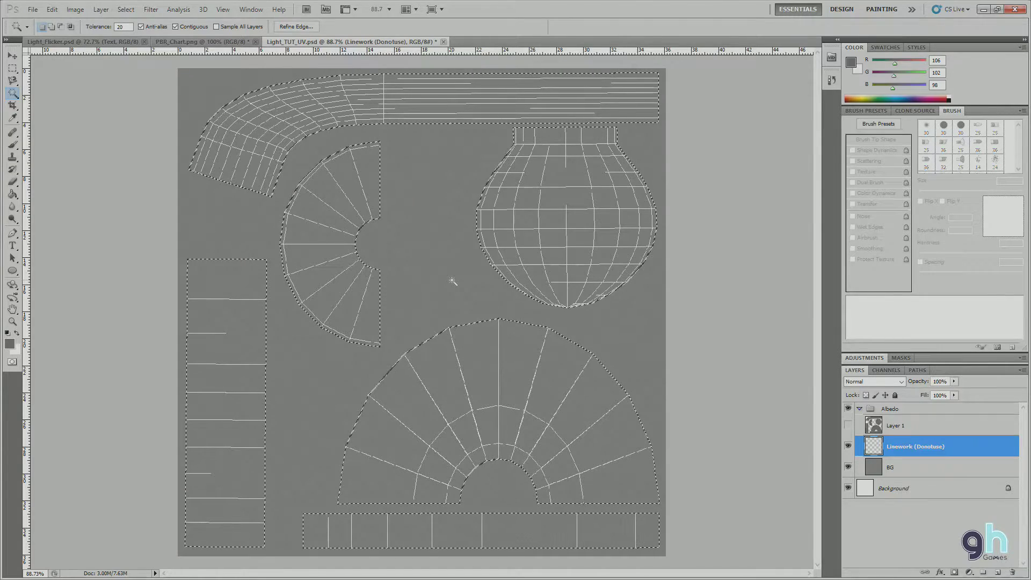
pyautogui.hotkey('ctrl', 'd')
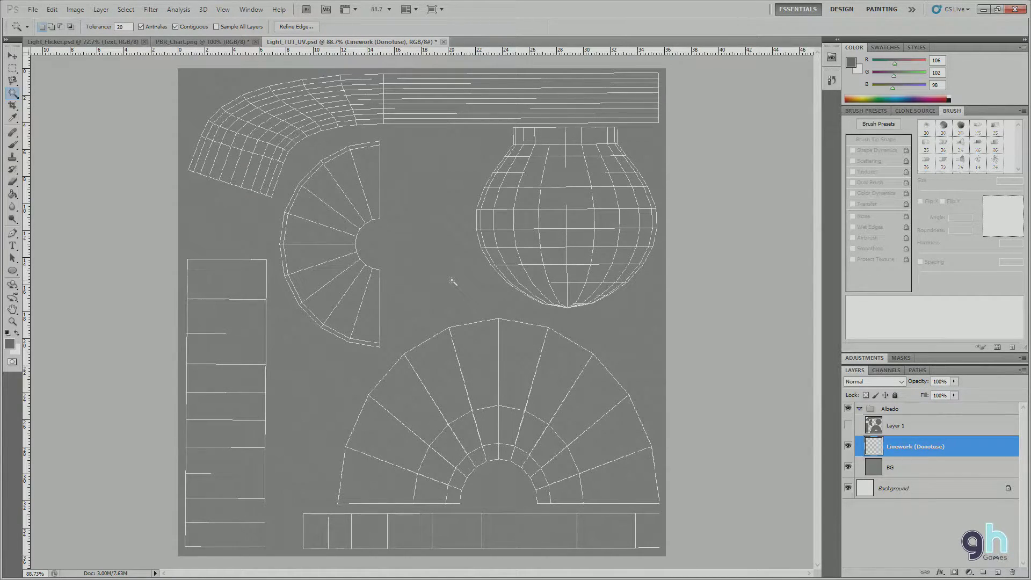
# Show Layer 1 again and touch up the unpainted spots along the lower edge of the long horizontal strip with the Brush
pyautogui.click(859, 427)
pyautogui.click(847, 425)
pyautogui.press('b')
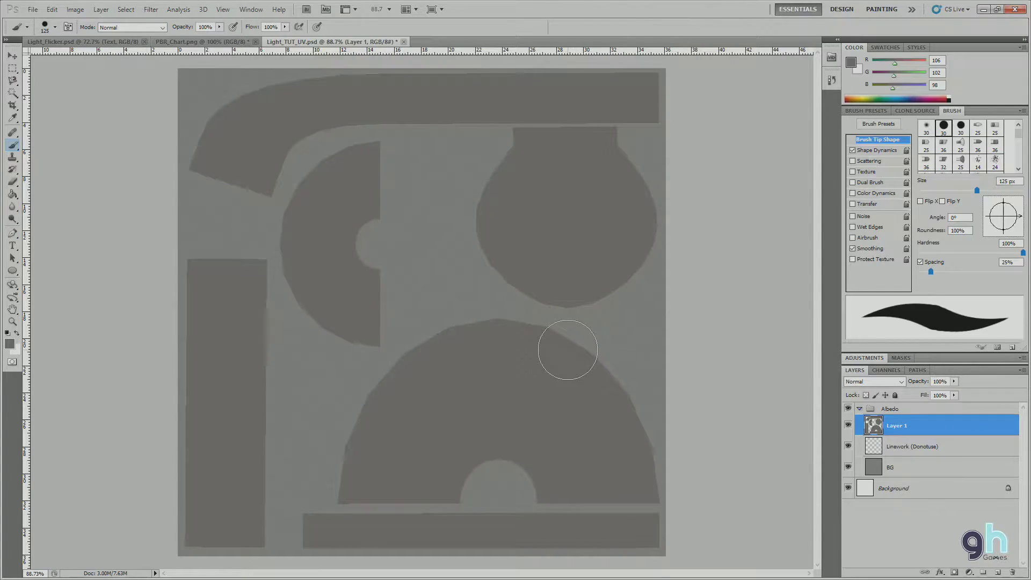
# Rename Layer 1 as Base and move the Linework (Donotuse) layer above it
pyautogui.doubleClick(896, 425)
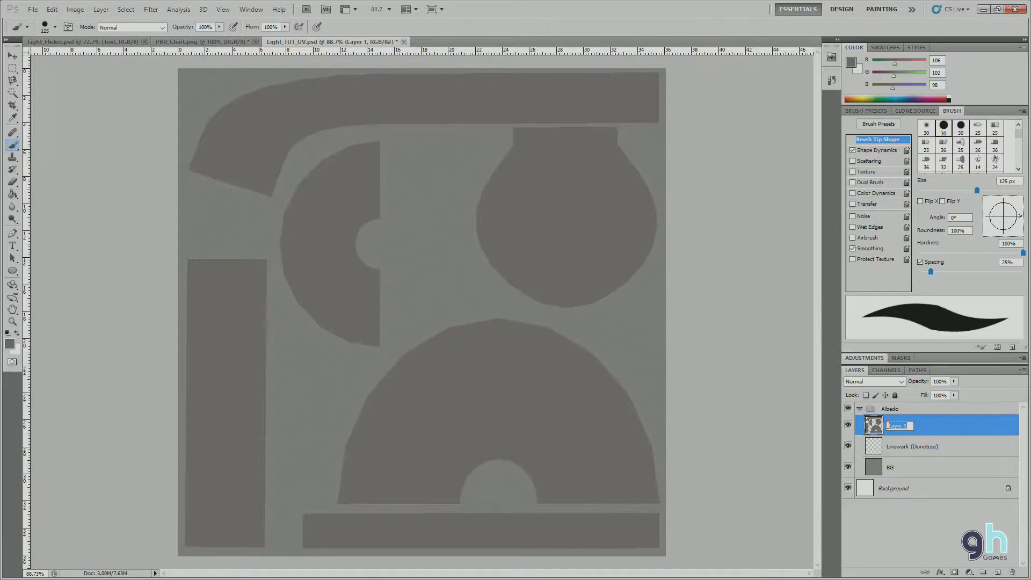
pyautogui.write('Base')
pyautogui.press('Return')
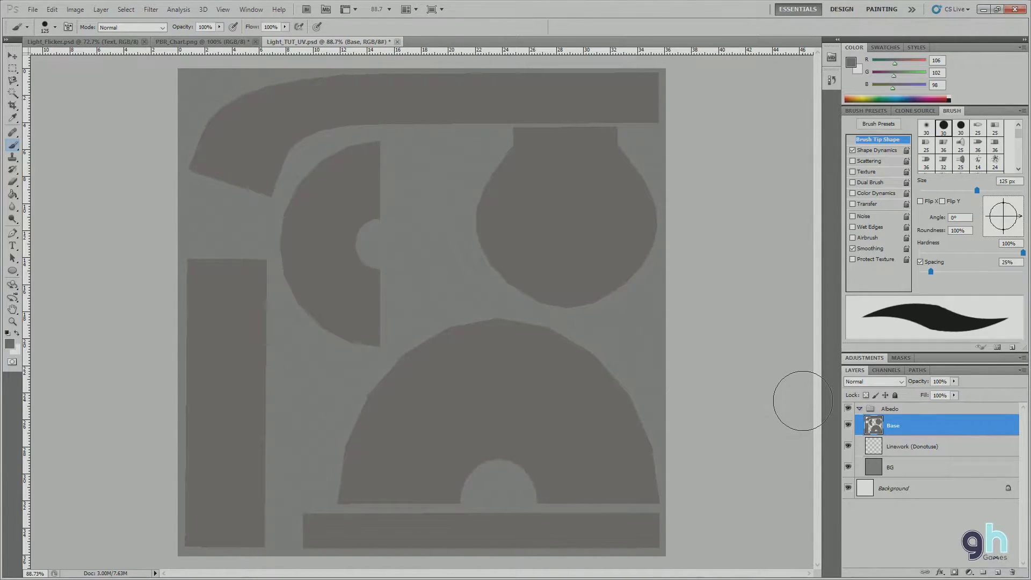
pyautogui.moveTo(889, 447); pyautogui.dragTo(891, 415)
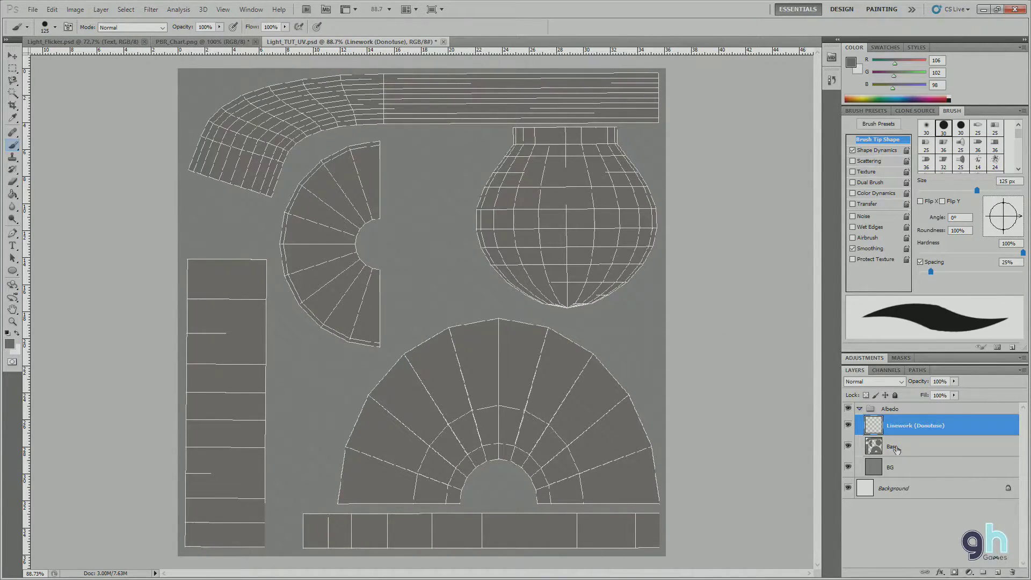
# Add a new layer between the Linework (Donotuse) and Base layers and name it Black Linews
pyautogui.click(998, 572)
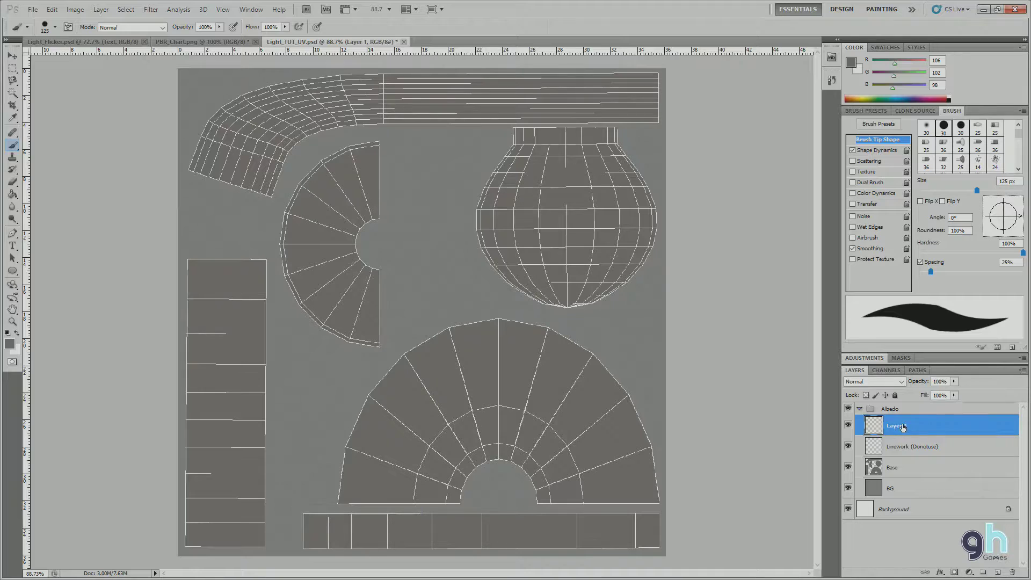
pyautogui.moveTo(919, 427); pyautogui.dragTo(915, 457)
pyautogui.doubleClick(893, 446)
pyautogui.write('Black Linews')
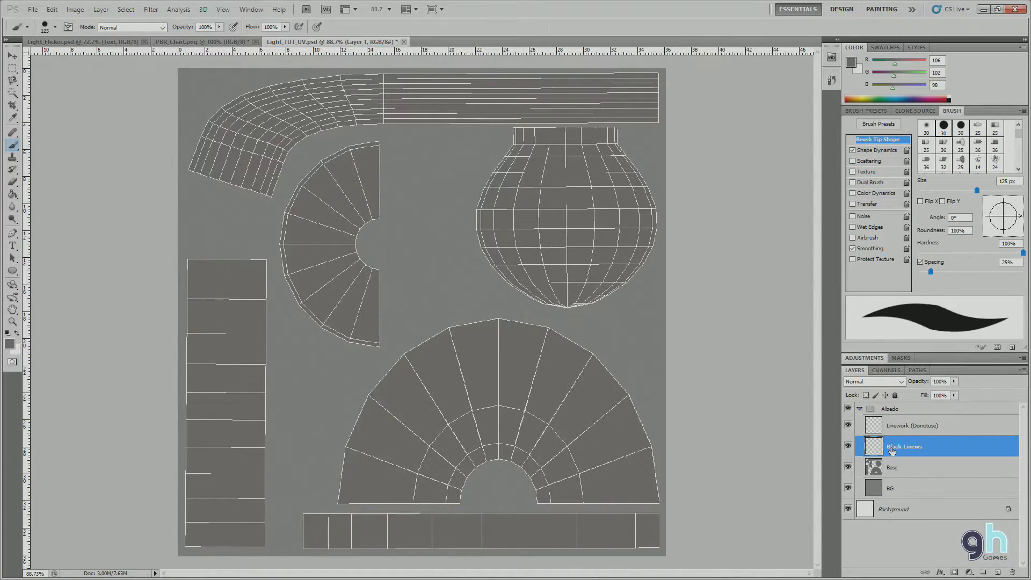
pyautogui.press('Return')
# Correct the new layer's misspelled name to Black Lines
pyautogui.doubleClick(892, 450)
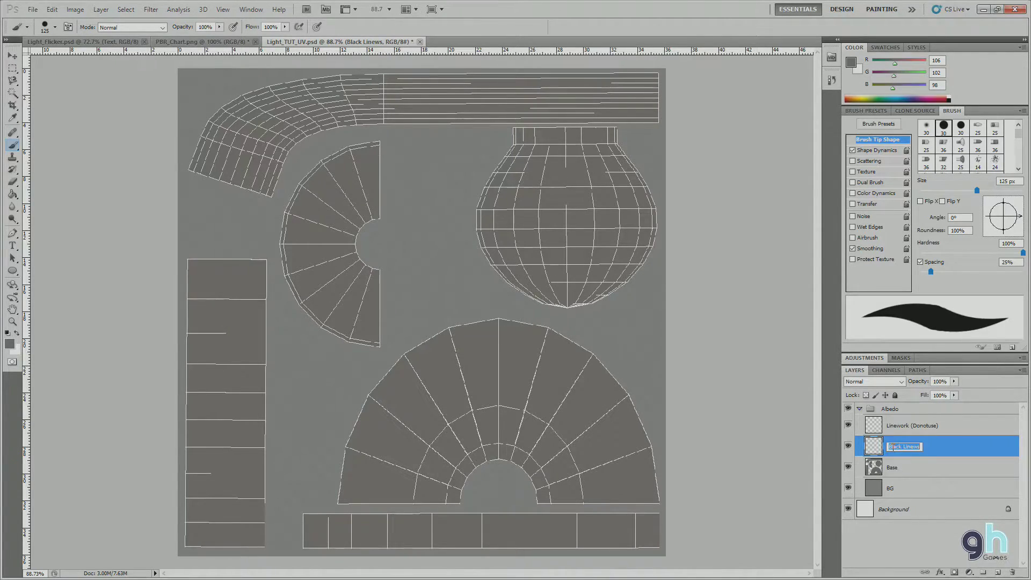
pyautogui.click(907, 447)
pyautogui.press('BackSpace')
pyautogui.press('BackSpace')
pyautogui.write('es')
pyautogui.press('Return')
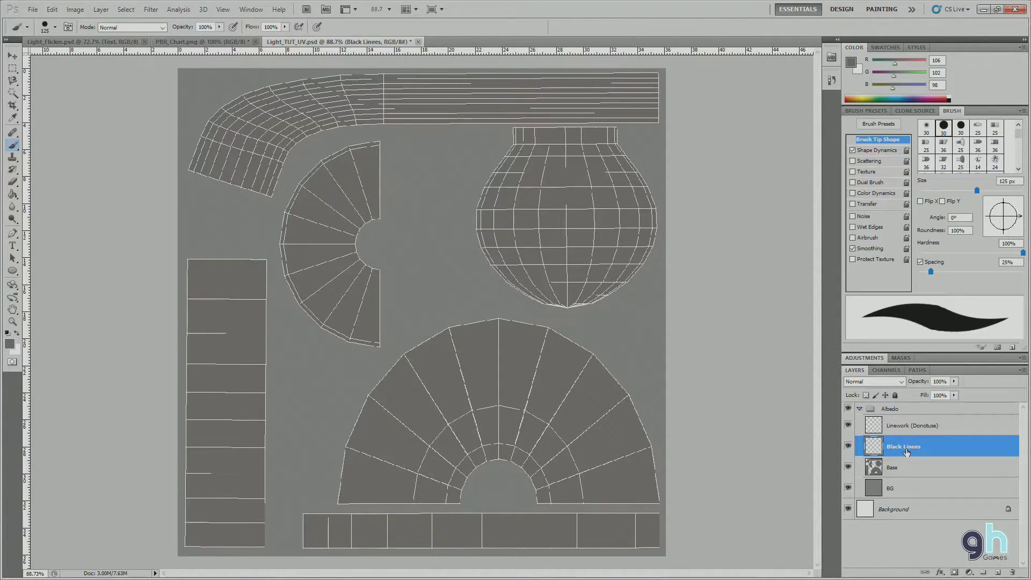
pyautogui.press('h')
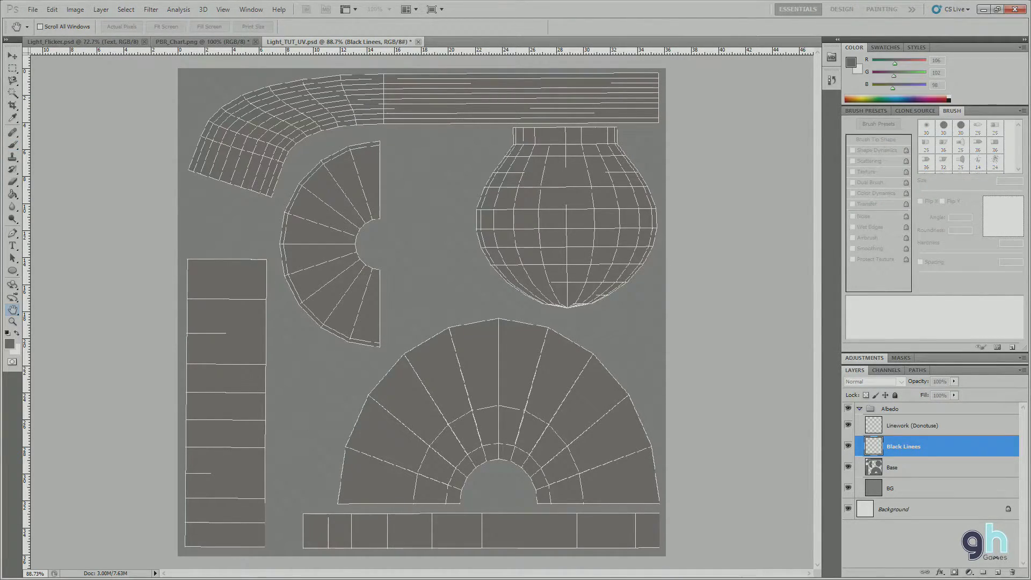
pyautogui.press('b')
pyautogui.doubleClick(912, 448)
pyautogui.press('Return')
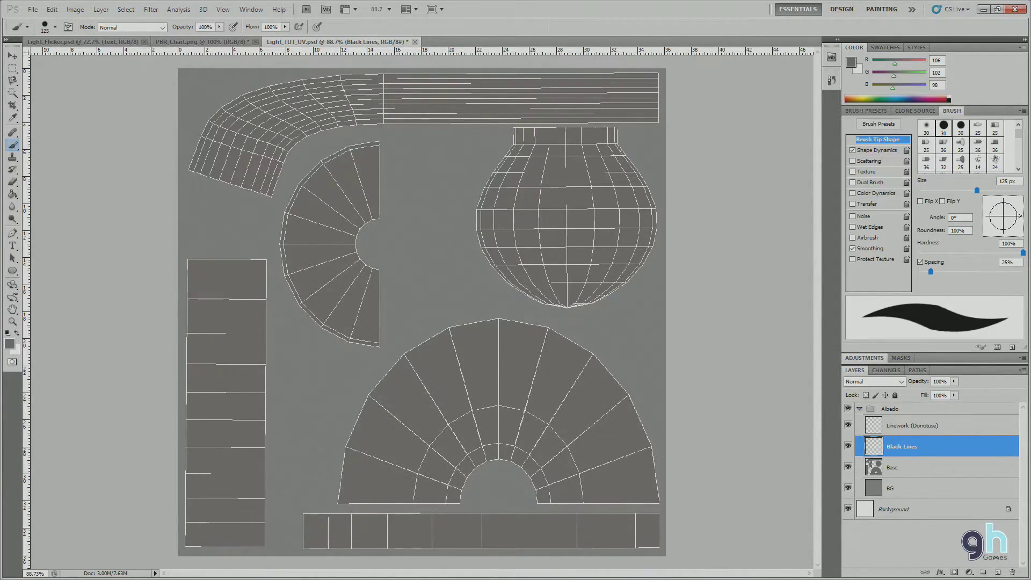